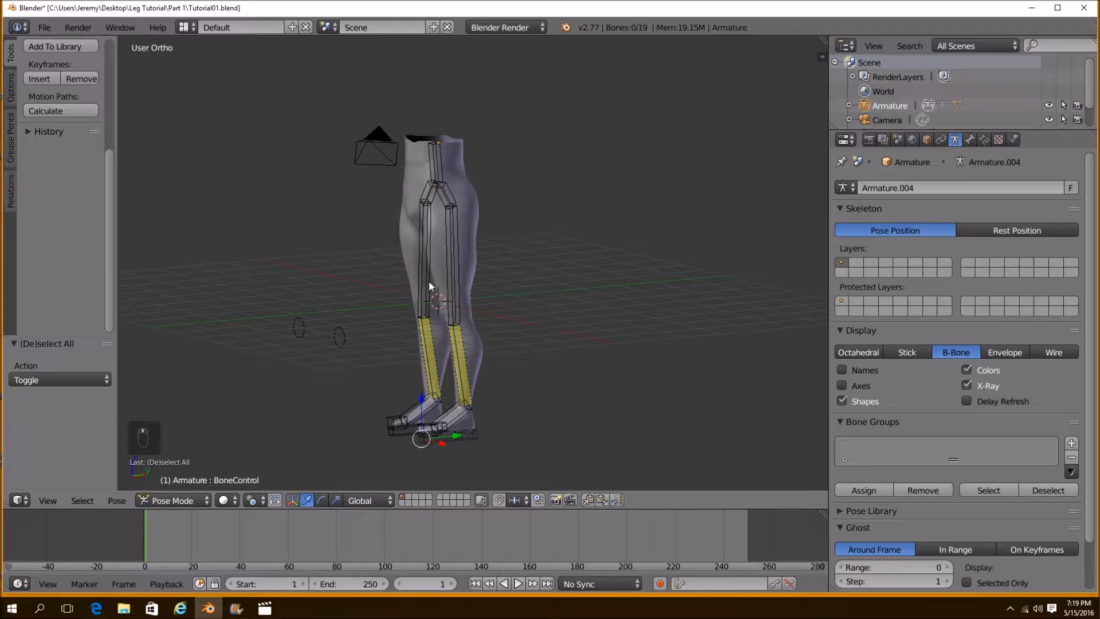
Select the leg mesh and display its Armature and Subsurf modifier settings
middle_drag(522, 269, 562, 284)
right_click(516, 243)
middle_drag(516, 243, 494, 282)
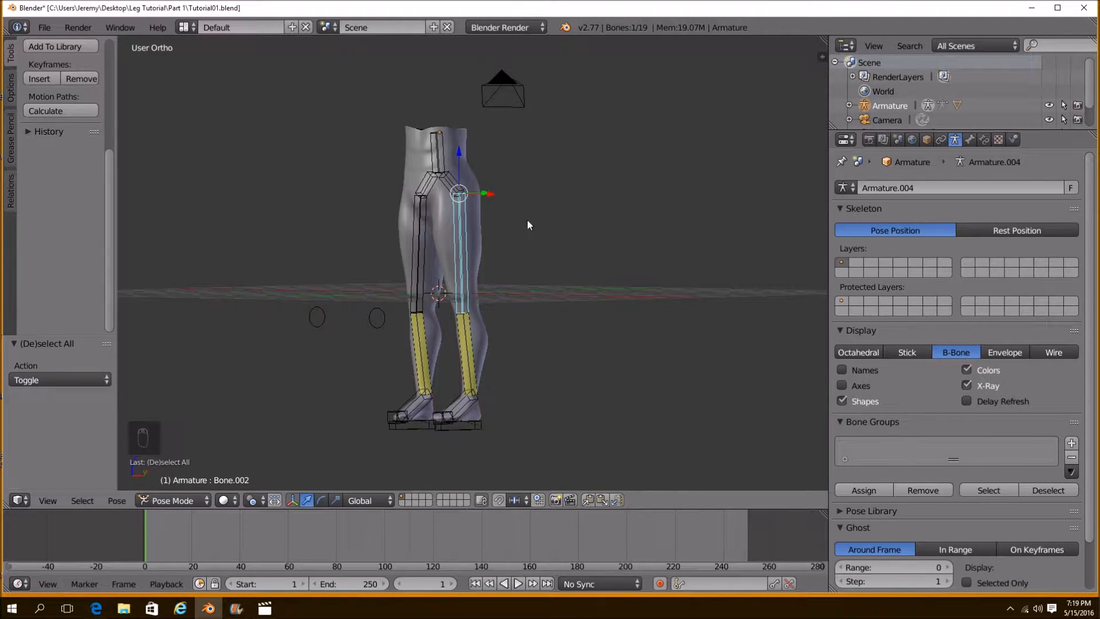
scroll(527, 220, up, 2)
right_click(474, 201)
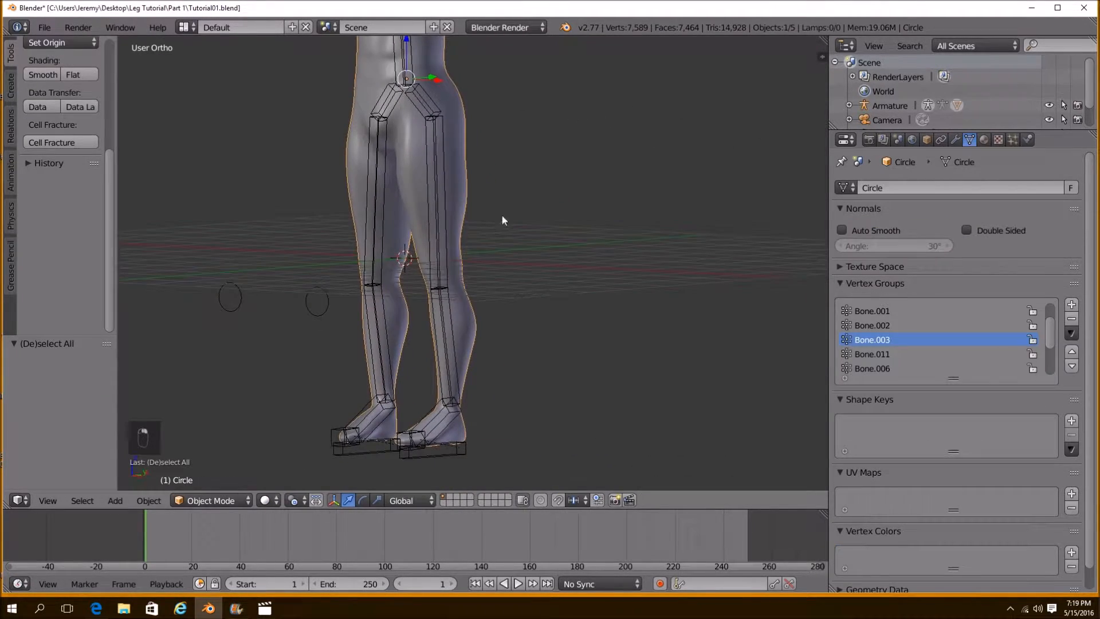
click(955, 139)
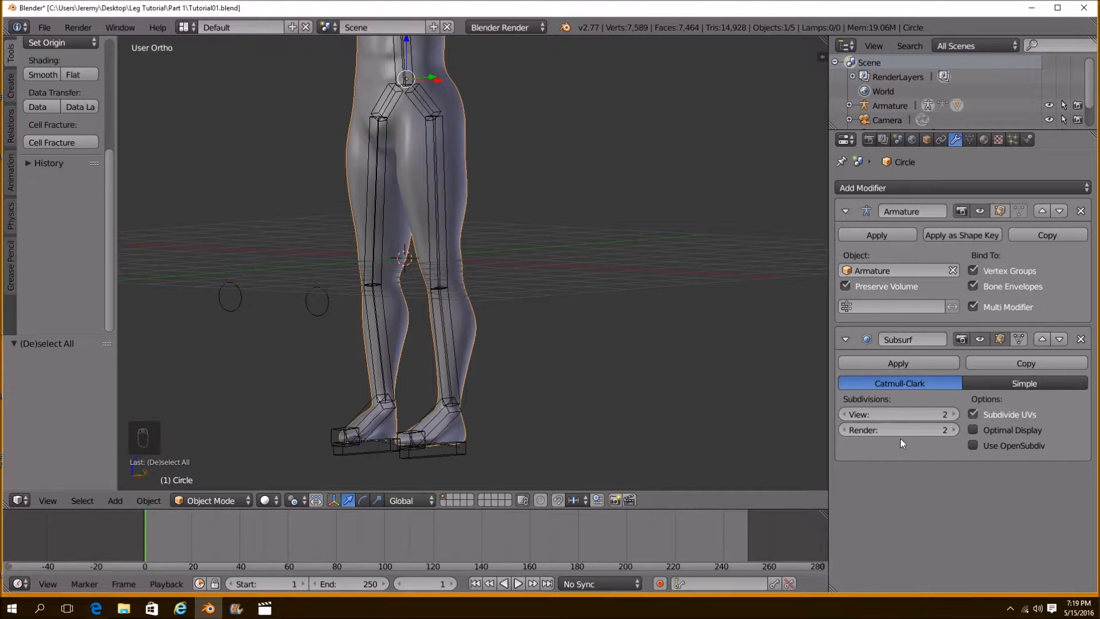
Raise one foot's BoneControl bone about 1.45 units in Z so that the leg bends at the knee
scroll(426, 371, down, 2)
shift+middle_drag(426, 371, 434, 342)
right_click(445, 364)
mouse_move(498, 375)
middle_down()
mouse_move(447, 373)
mouse_move(520, 372)
middle_up()
right_click(458, 370)
key(g)
click(366, 243)
Examine the bent knee up close and lower the same foot control back near the ground
scroll(367, 243, up, 2)
shift+middle_drag(368, 243, 485, 311)
scroll(486, 283, up, 2)
middle_drag(484, 310, 442, 278)
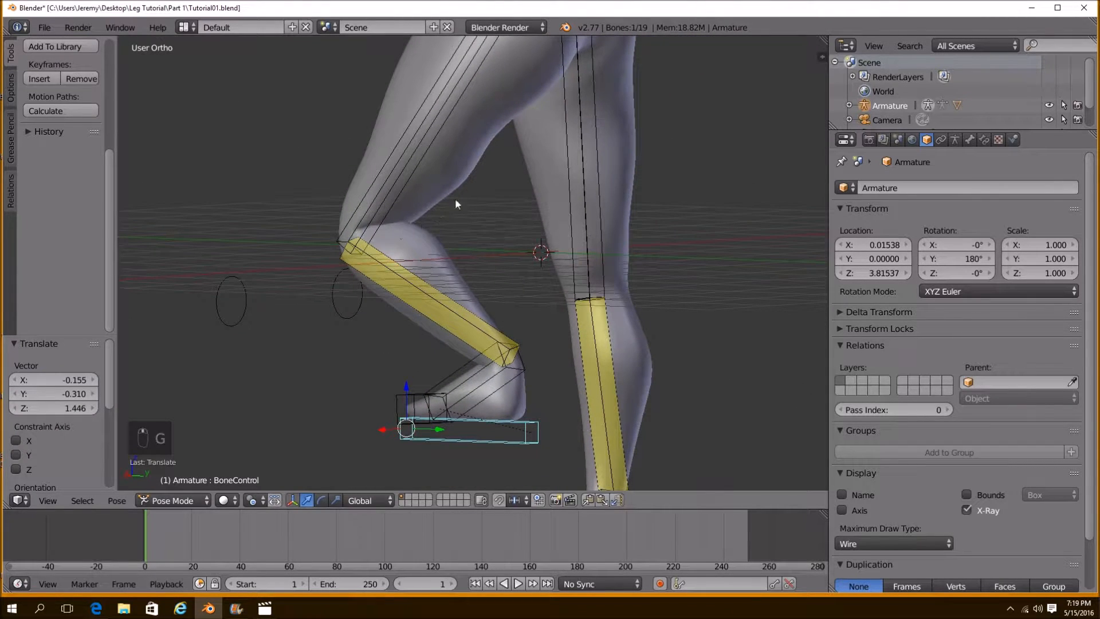
middle_drag(420, 223, 550, 232)
key(g)
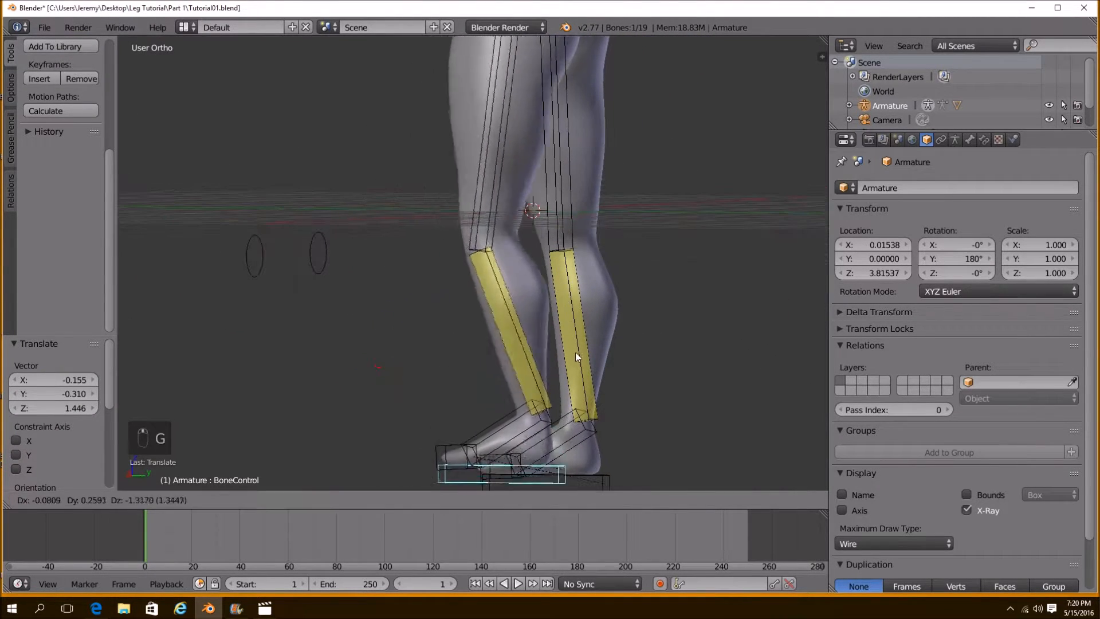
click(580, 340)
Move the foot control through several positions and leave the leg raised in front with the thigh nearly level
middle_drag(580, 340, 655, 319)
key(g)
click(627, 337)
middle_drag(603, 347, 734, 361)
key(g)
click(665, 284)
middle_drag(665, 284, 466, 355)
key(g)
click(376, 340)
Rotate the raised foot's Mid foot Control bone by about -19.5°
right_click(319, 345)
key(r)
click(407, 300)
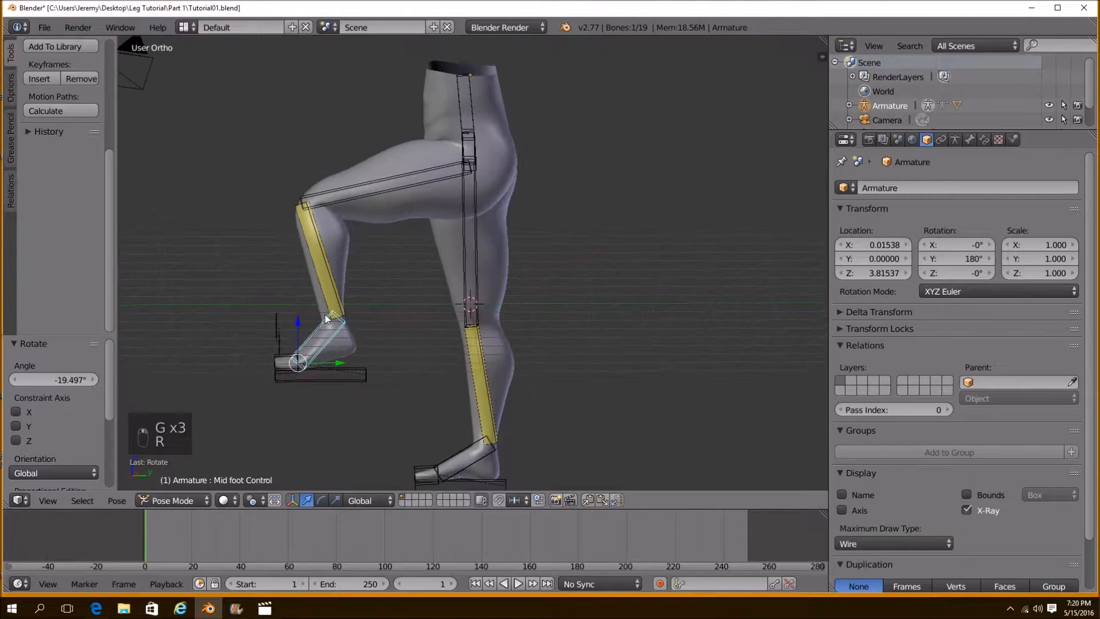
Raise the knee target KneePole.R by about 3.13 in Z and shift it sideways several times to test the knee direction
key(g)
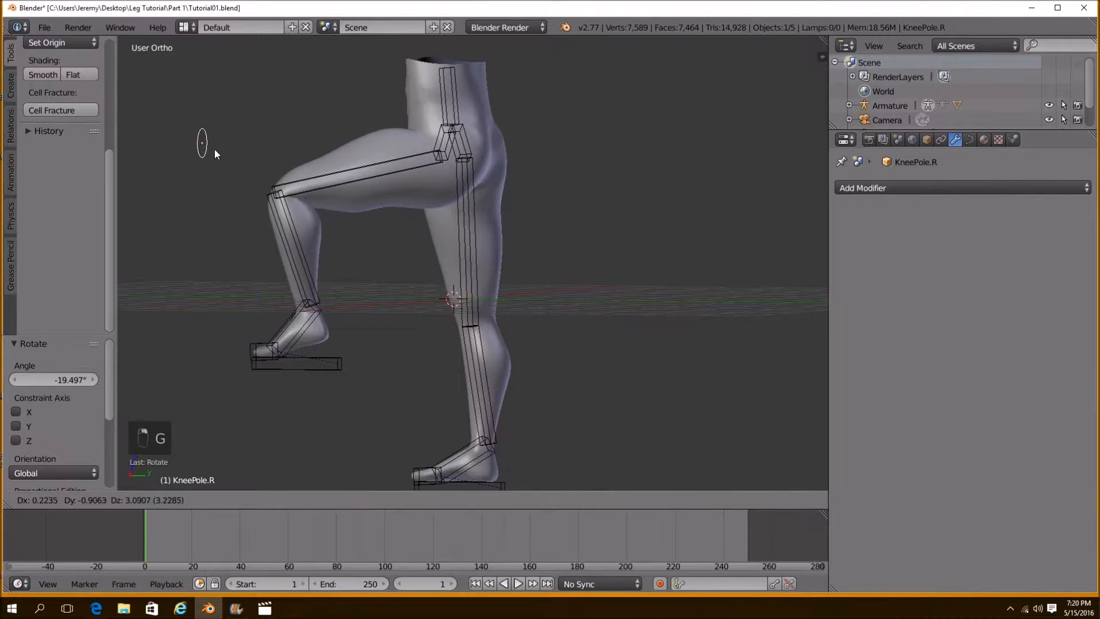
click(234, 147)
middle_drag(234, 148, 648, 229)
key(g)
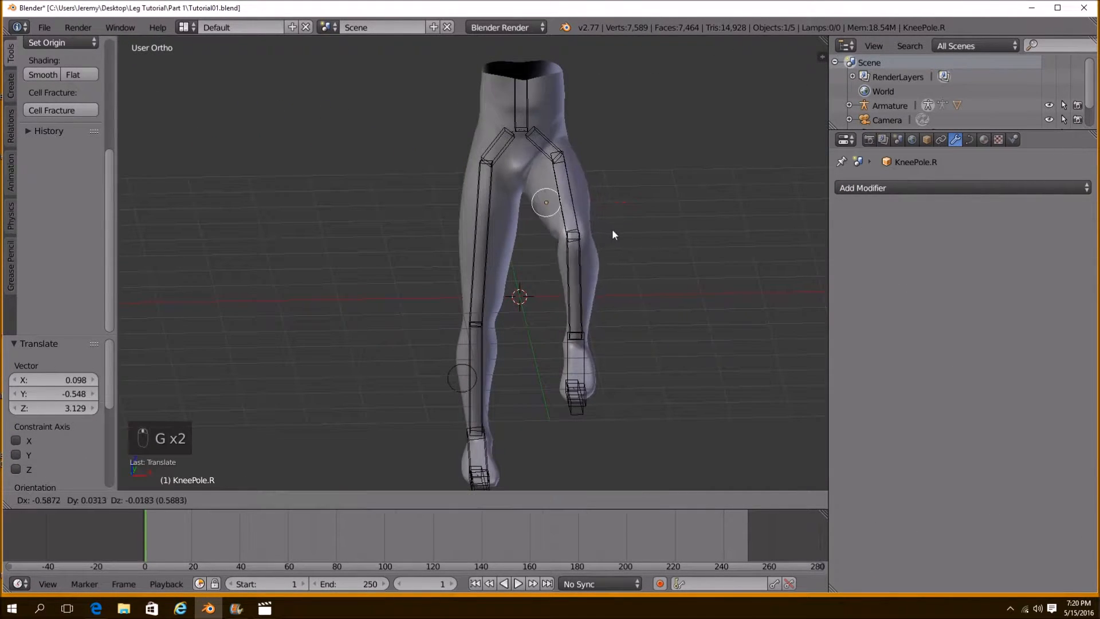
click(629, 233)
middle_drag(597, 263, 387, 318)
key(g)
click(545, 274)
key(g)
click(570, 281)
Lower the raised leg's BoneControl bone beside the standing foot
right_click(395, 335)
key(g)
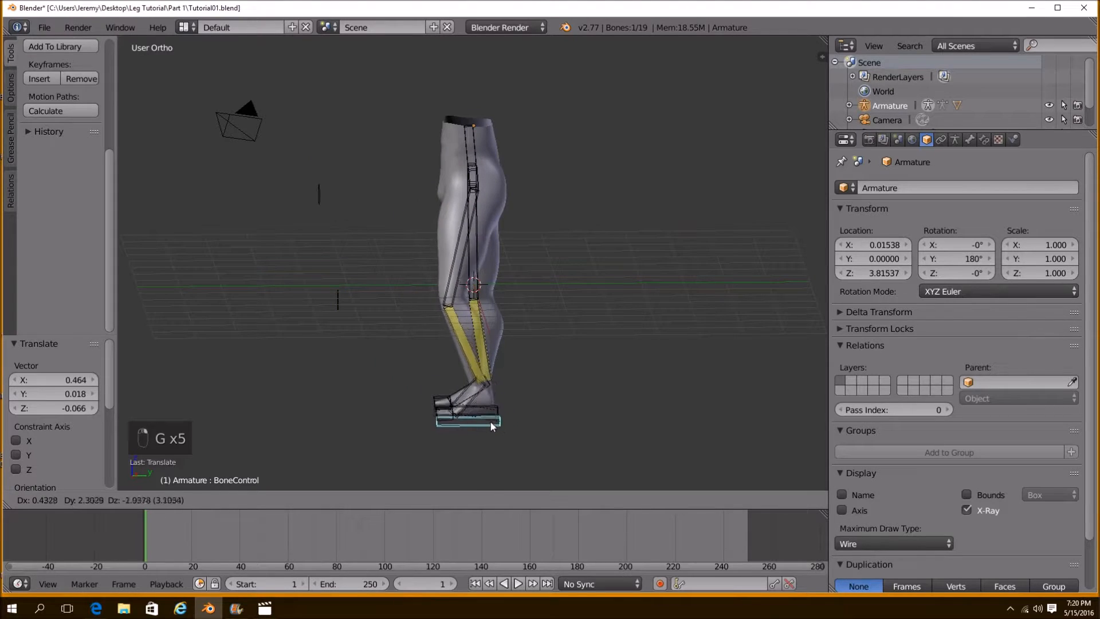
click(491, 425)
Reset the pose by applying Visual Transform to Pose to all bones in Rest Position, return to Pose Position and deselect everything
key(a)
key(a)
key(a)
click(955, 139)
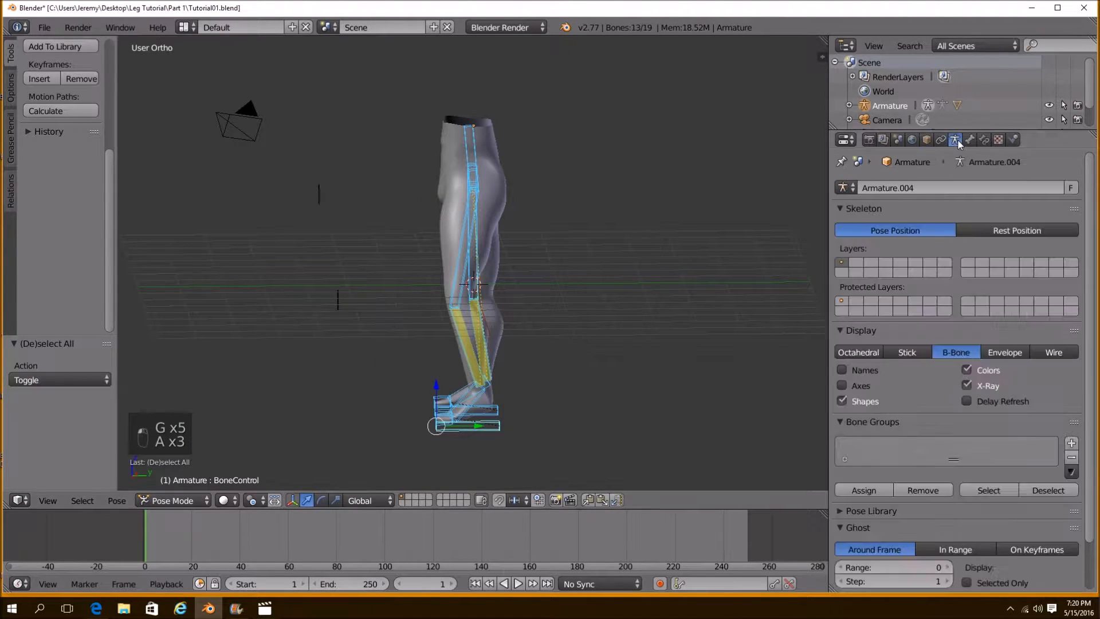
click(989, 228)
key(ctrl+a)
click(603, 287)
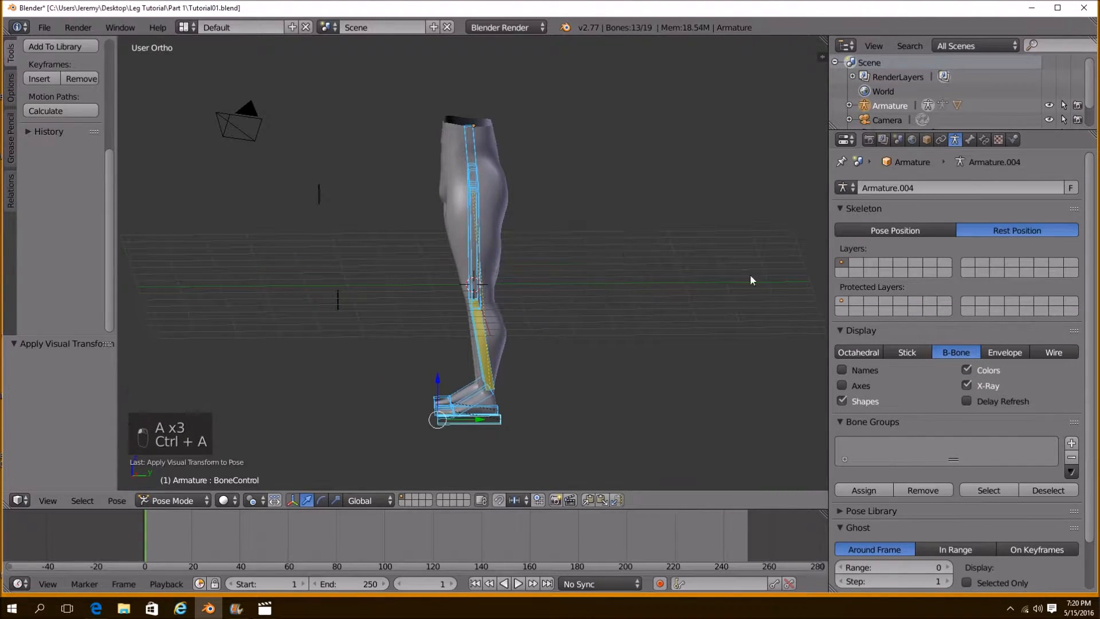
click(906, 230)
key(a)
middle_drag(481, 291, 589, 305)
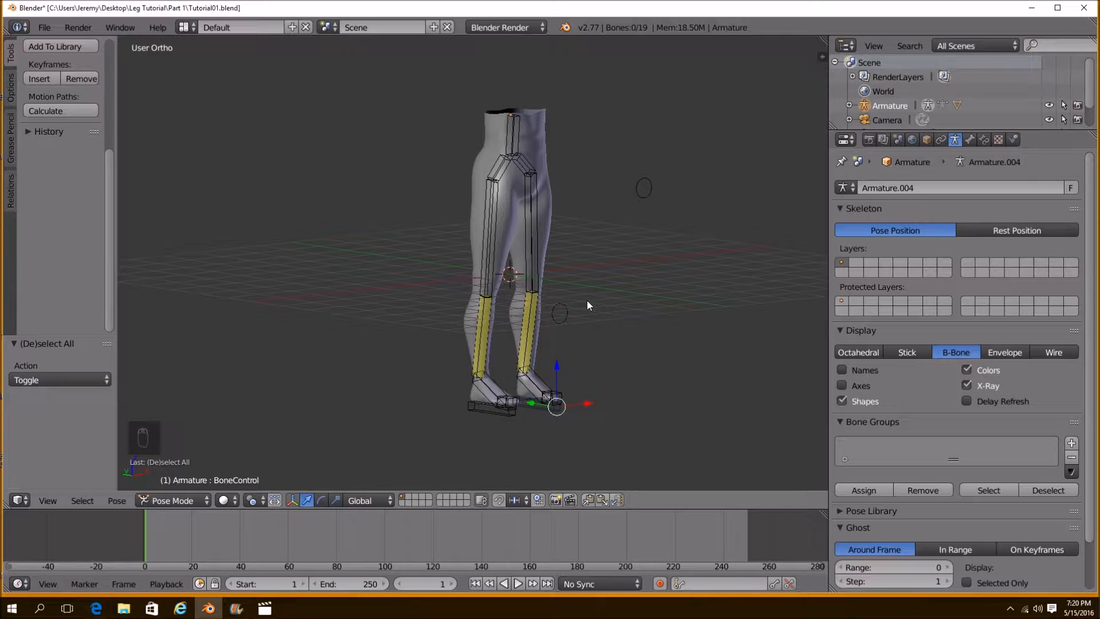
Switch to Object Mode and lower KneePole.R by about 2.83 in Z to knee height in front of the leg
key(ctrl+Tab)
right_click(644, 189)
middle_drag(637, 190, 608, 229)
key(g)
click(565, 338)
middle_drag(566, 339, 591, 327)
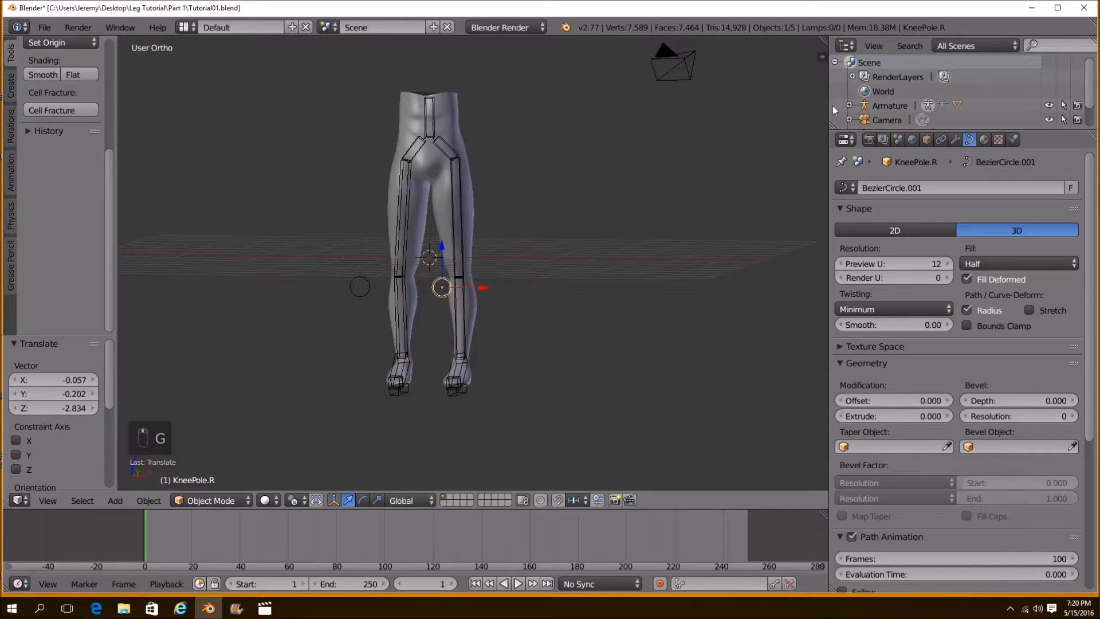
Set the scene units to Metric and display the leg mesh's scale and dimensions
click(898, 140)
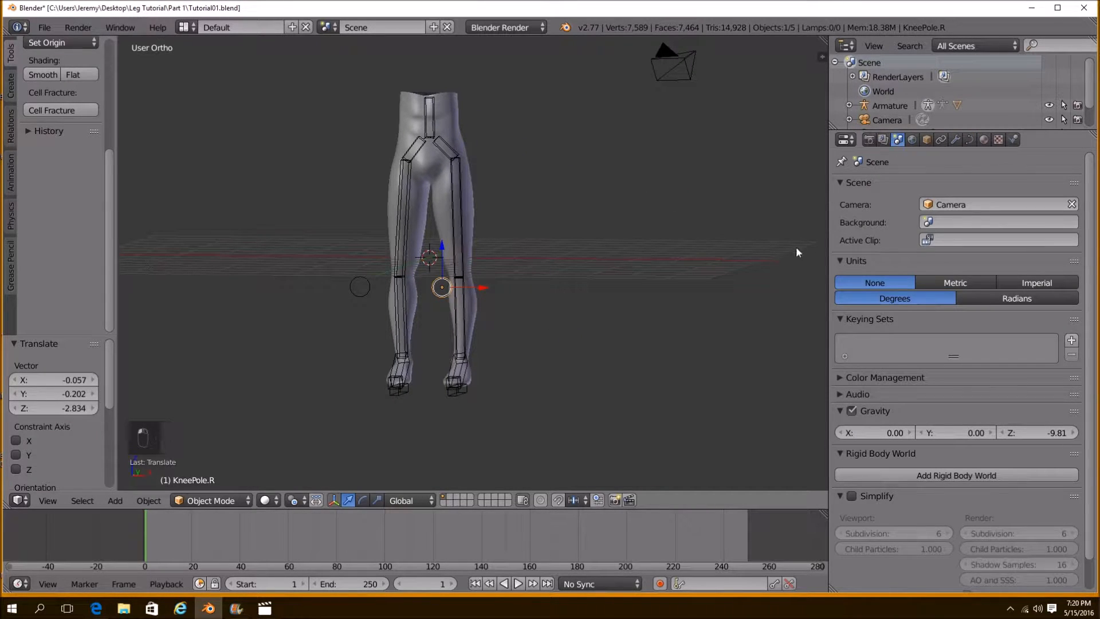
click(969, 281)
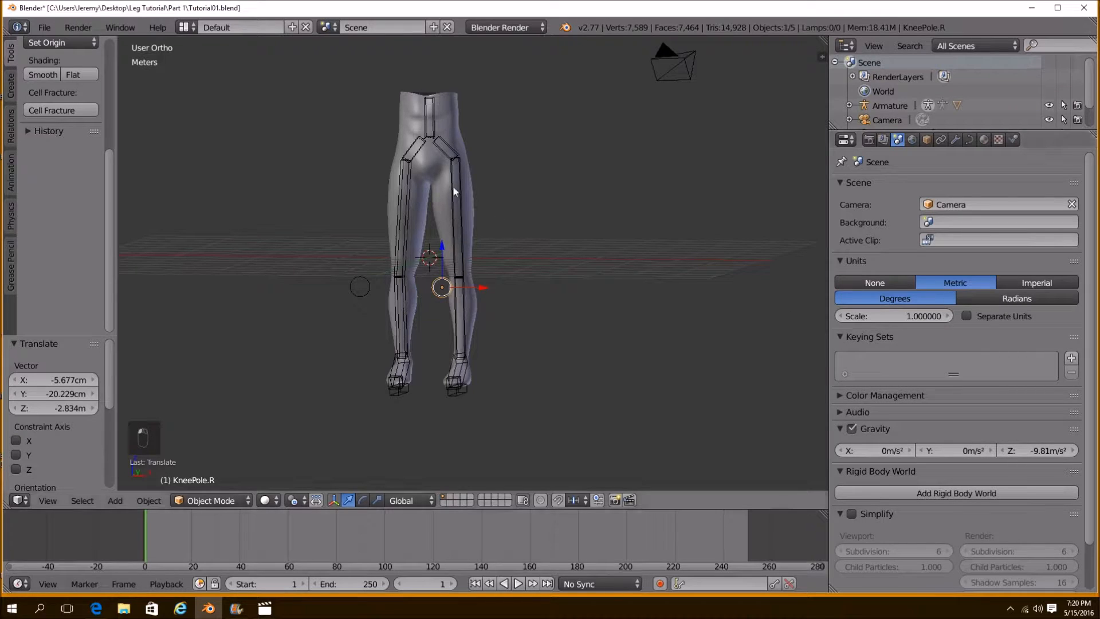
right_click(454, 111)
key(n)
scroll(805, 163, down, 2)
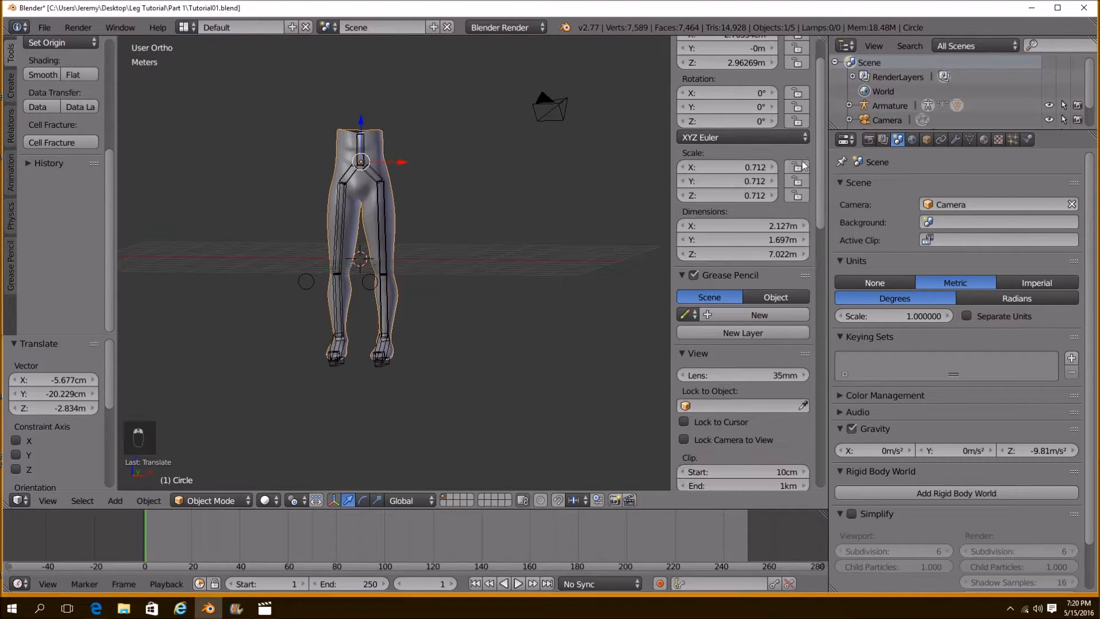
Try setting only the leg mesh's Z dimension to 3 m, and undo it
click(775, 255)
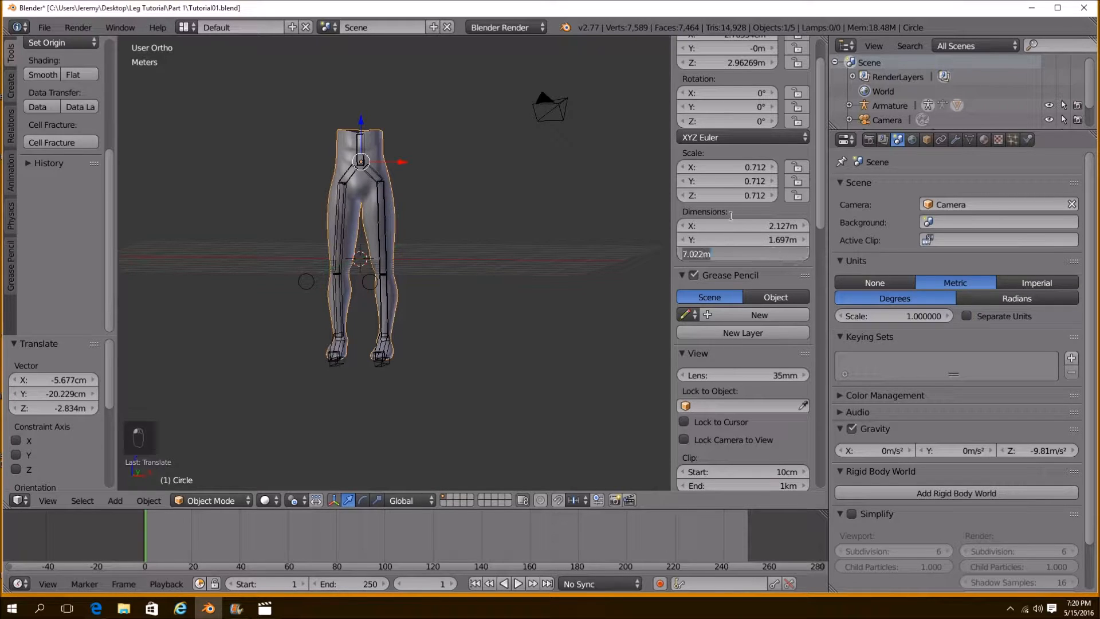
key(Return)
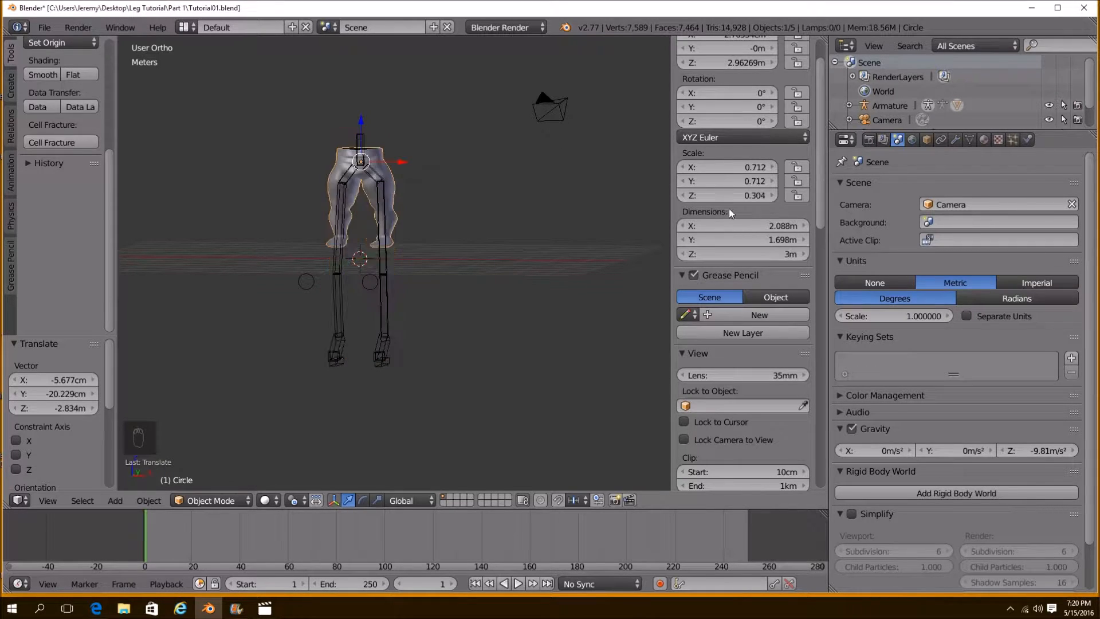
key(ctrl+z)
Box-select the legs, armature and knee targets without the camera, and try setting the Z dimension to 3 m
key(a)
key(a)
key(a)
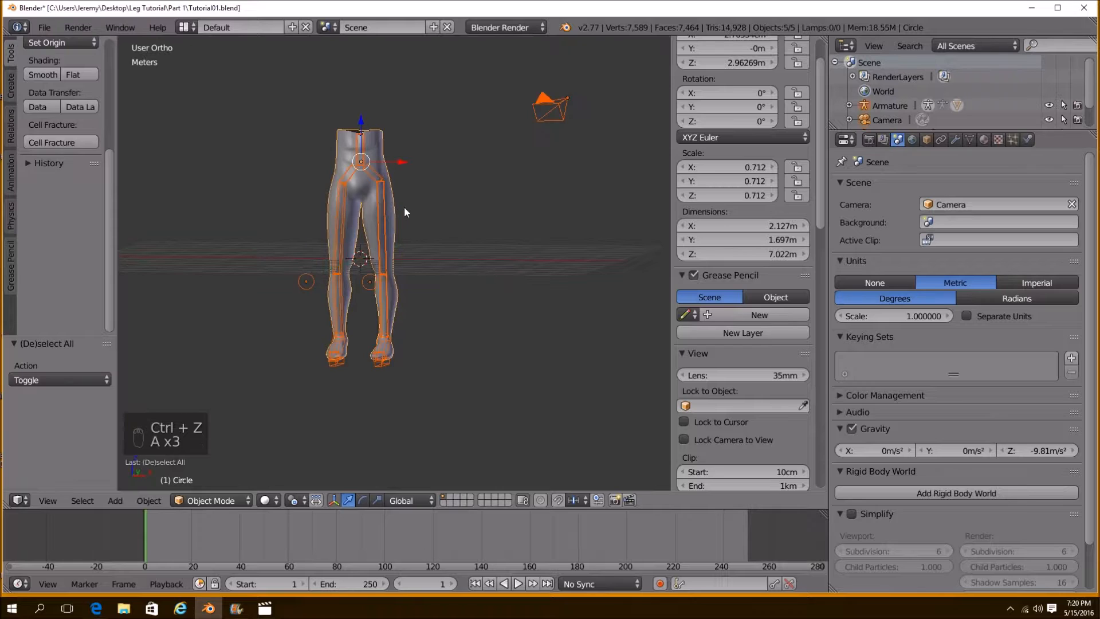
key(a)
key(b)
drag(278, 90, 428, 421)
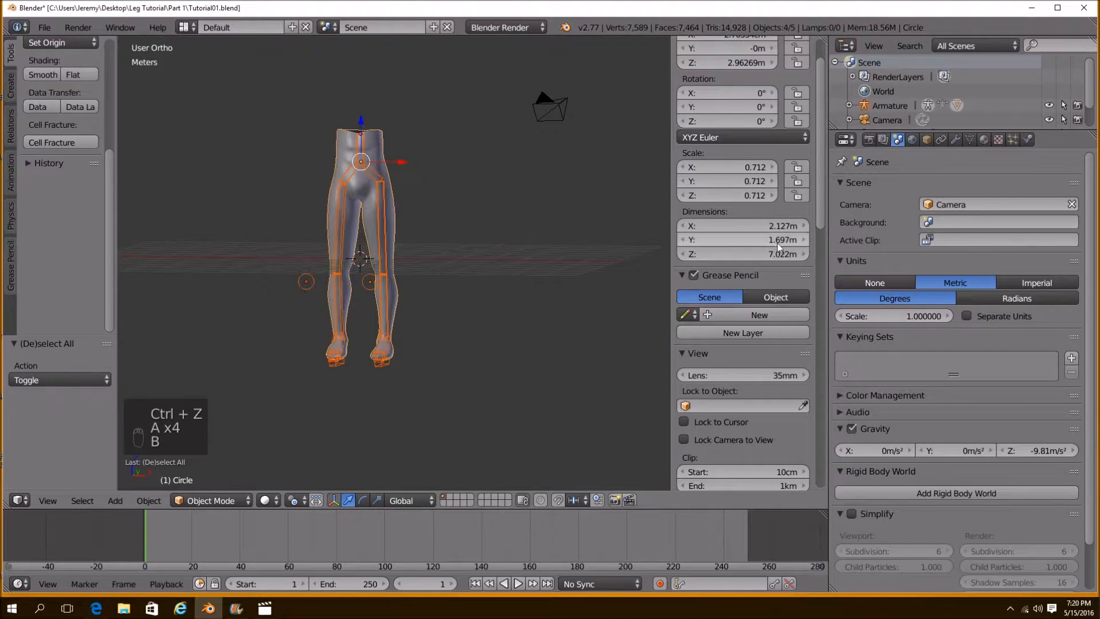
click(768, 254)
text(3)
key(Return)
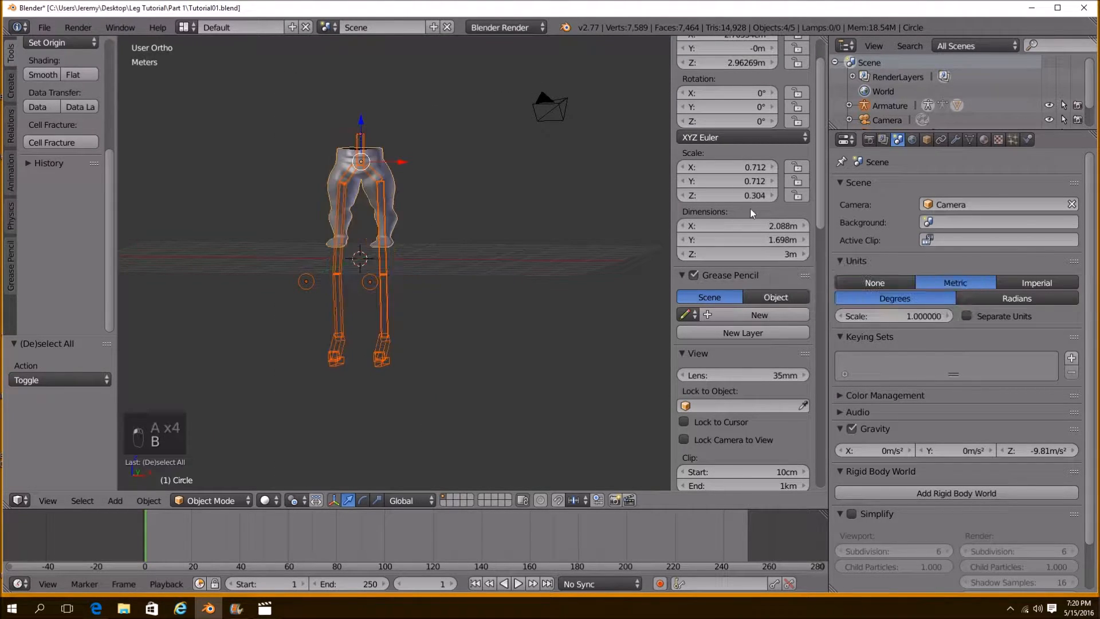
Check the armature's bones and undo the 3 m dimension change along with the recent selections
right_click(386, 269)
key(ctrl+Tab)
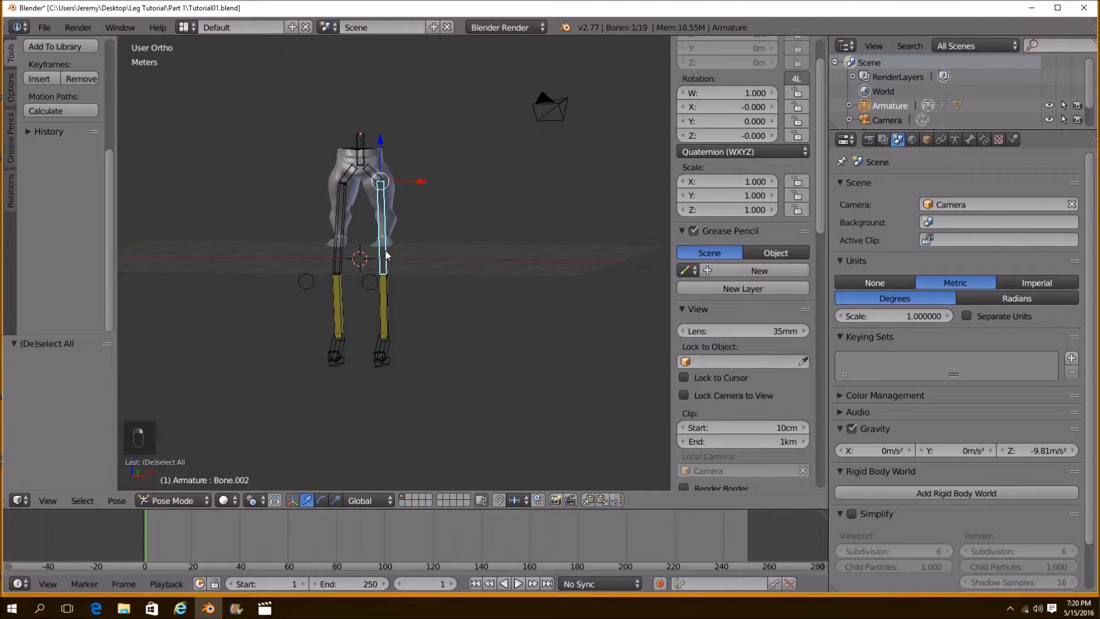
right_click(356, 180)
key(ctrl+z)
key(ctrl+z)
key(ctrl+z)
key(ctrl+z)
key(ctrl+z)
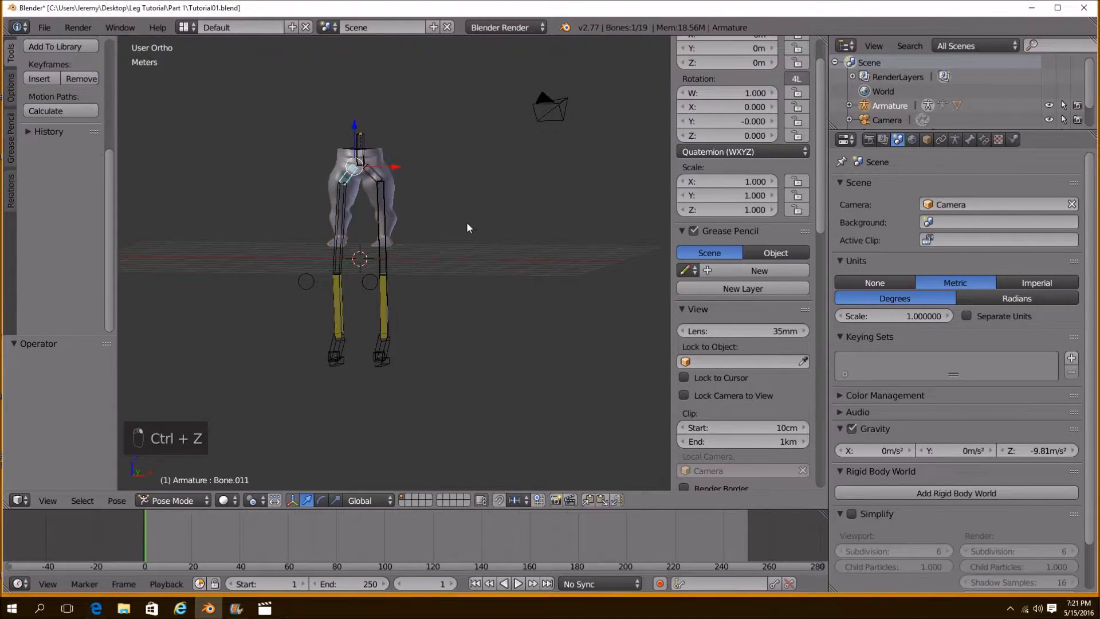
Select all objects and scale them down uniformly to roughly half size
key(a)
key(a)
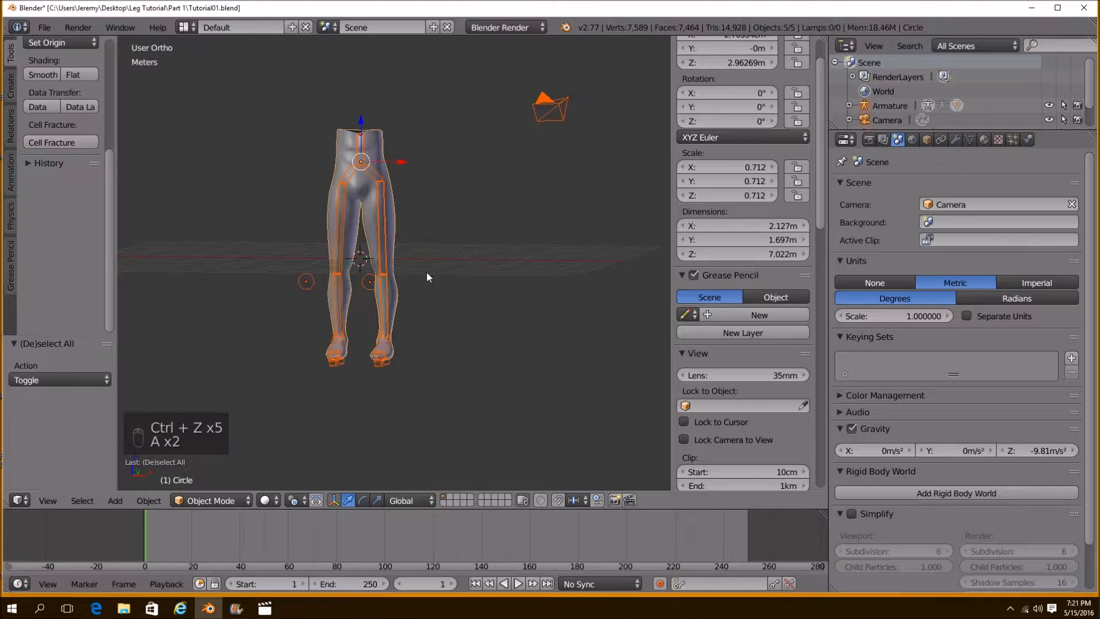
key(s)
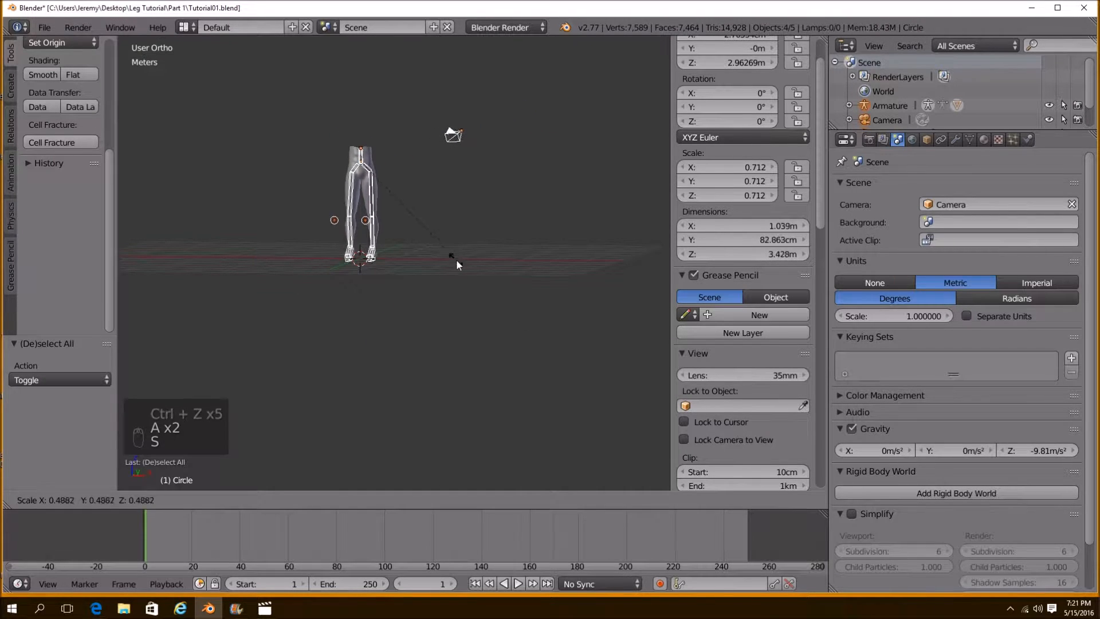
click(451, 259)
Move all objects along Z until the feet stand on the grid floor, and deselect everything
scroll(449, 259, up, 3)
shift+middle_drag(418, 251, 482, 341)
scroll(464, 326, up, 2)
key(a)
scroll(464, 328, down, 1)
scroll(407, 344, down, 6)
scroll(480, 303, up, 3)
key(a)
key(g)
key(z)
click(499, 290)
key(a)
Add a mesh plane under the feet and scale it by 8 as the ground
key(shift+a)
mouse_move(430, 277)
click(500, 276)
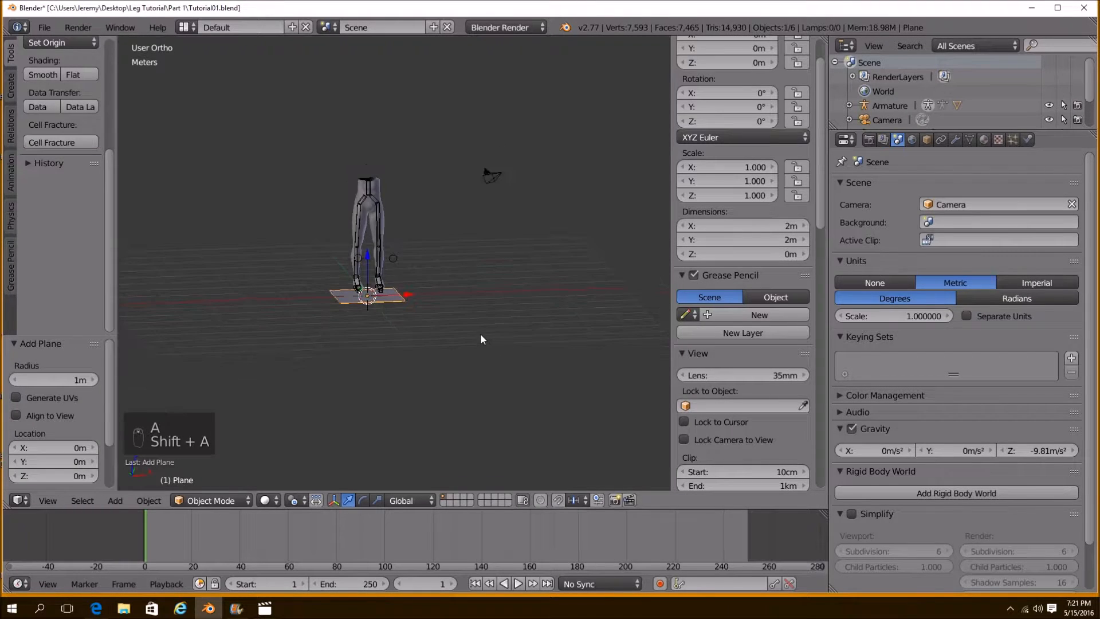
text(s8)
key(Return)
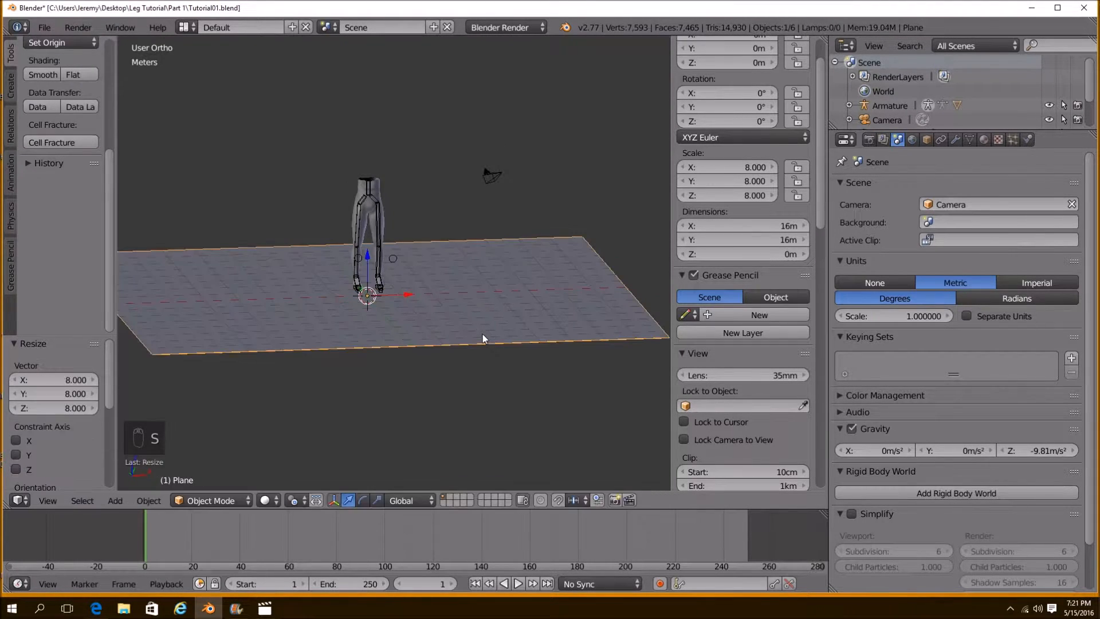
middle_drag(490, 315, 459, 349)
Try closing the Edge browser window with all its tabs
mouse_move(99, 614)
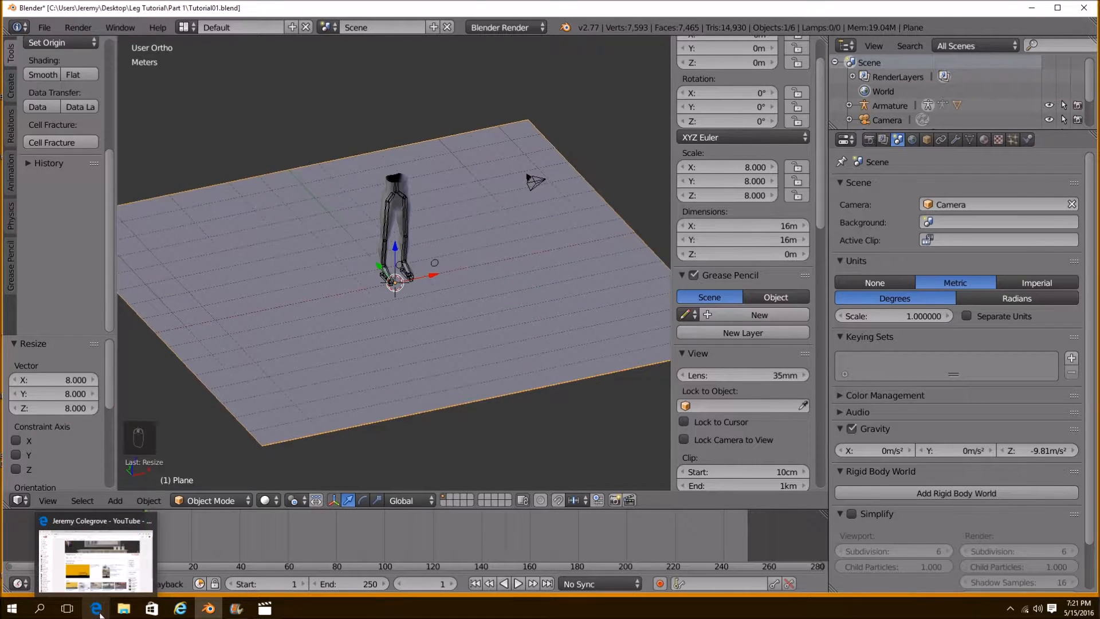
right_click(98, 612)
click(139, 587)
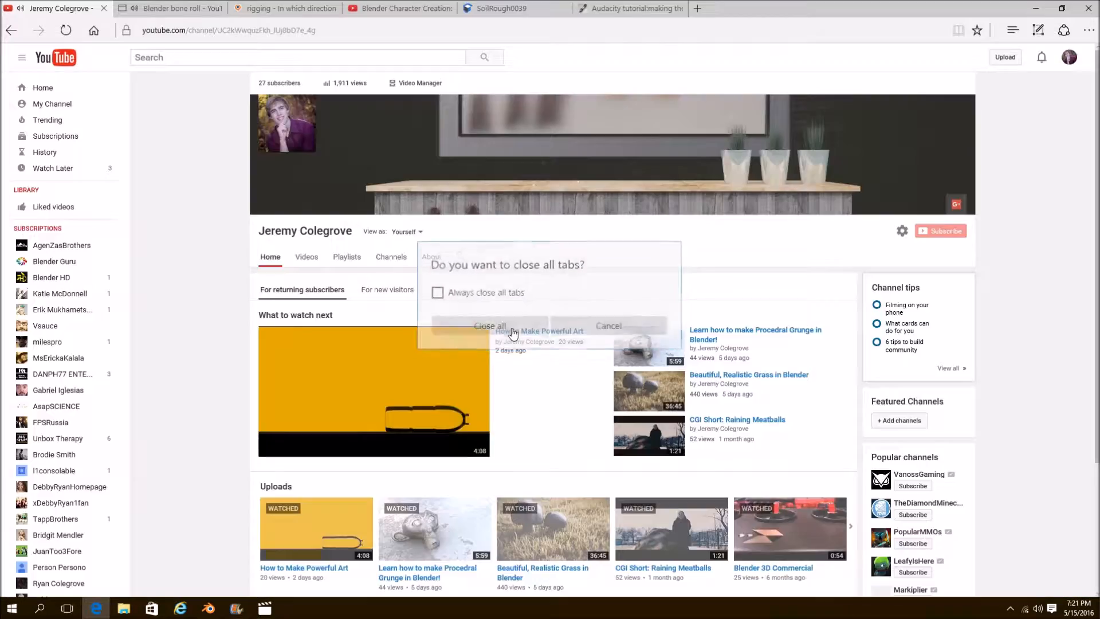
click(507, 328)
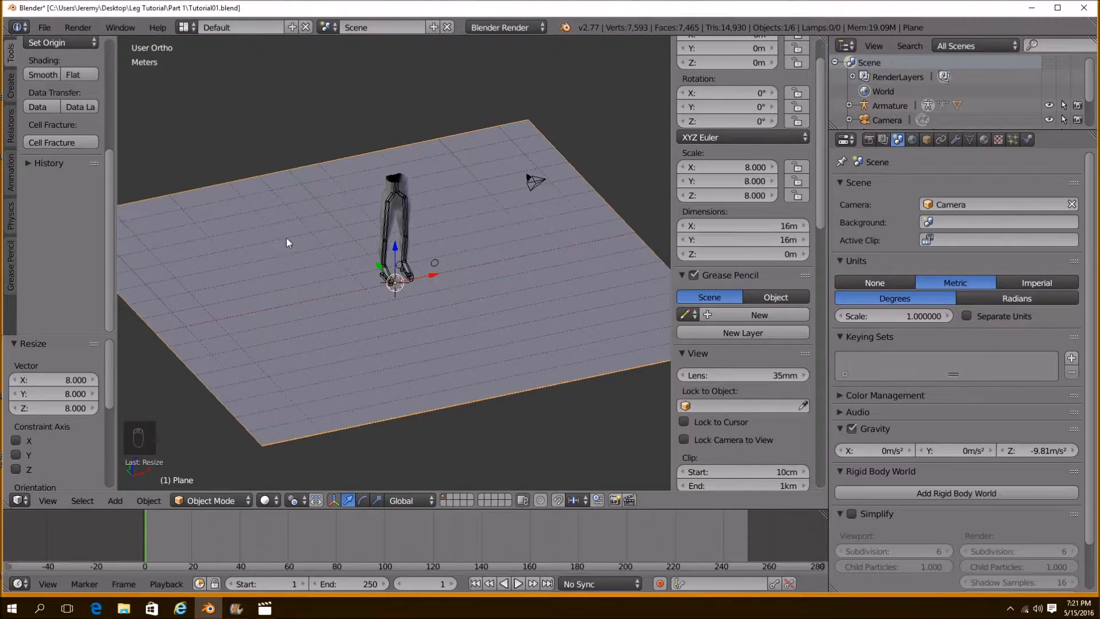
Switch to Edge and close the bone roll, rigging, Audacity and Blender Character Creation tabs
click(96, 608)
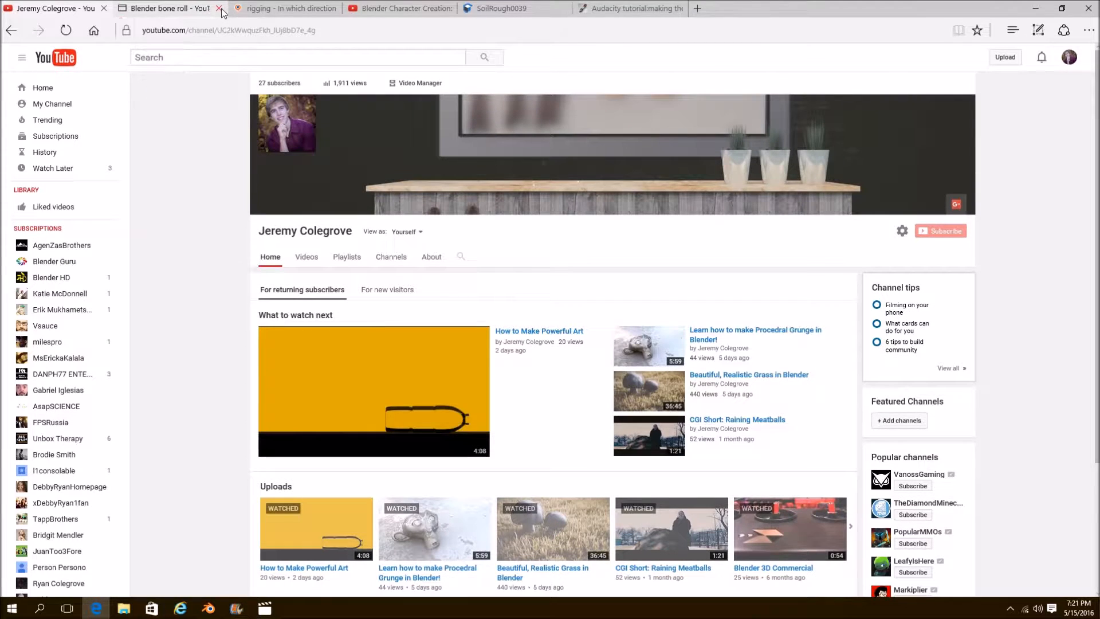
click(220, 8)
click(219, 8)
click(447, 8)
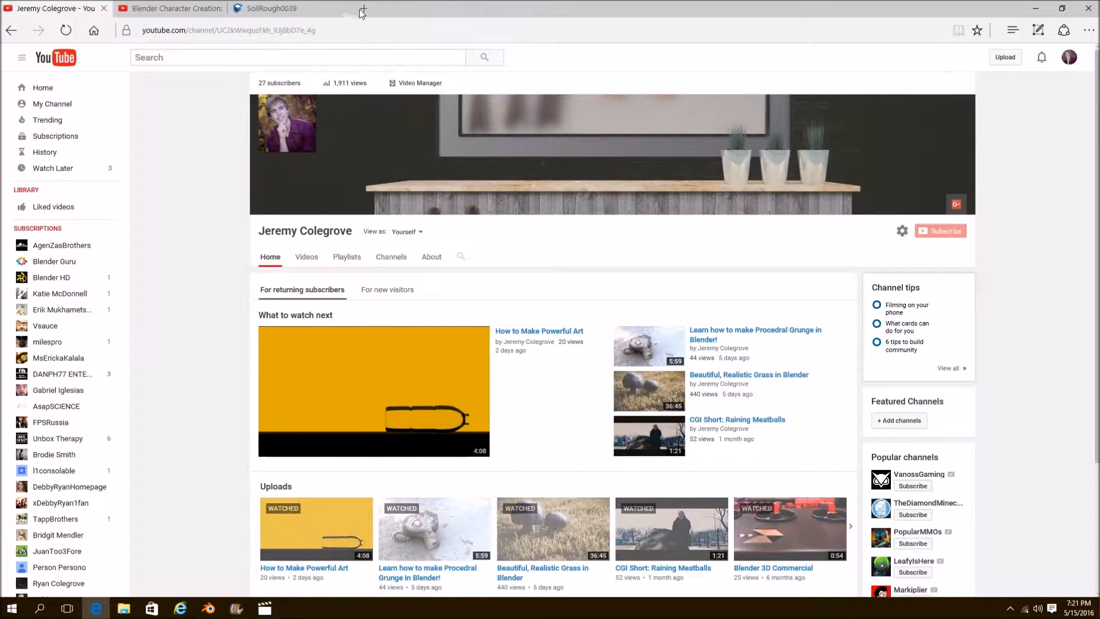
click(220, 8)
From the SoilRough0039 texture page, download the small 1024x1024 seamless Image 1 and open its download folder
click(175, 6)
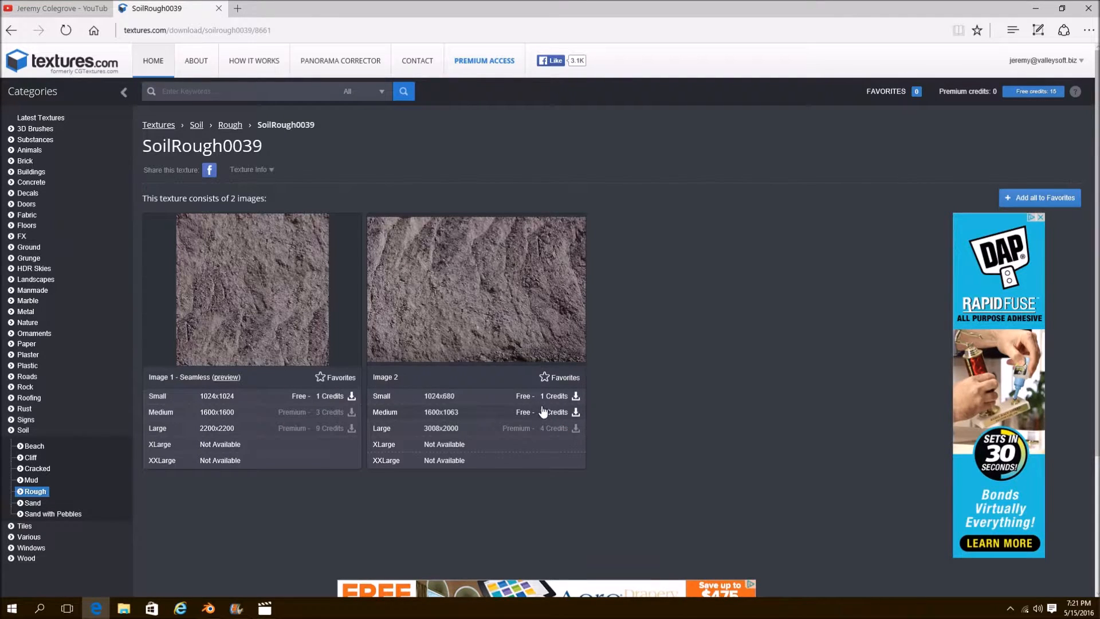
mouse_move(531, 417)
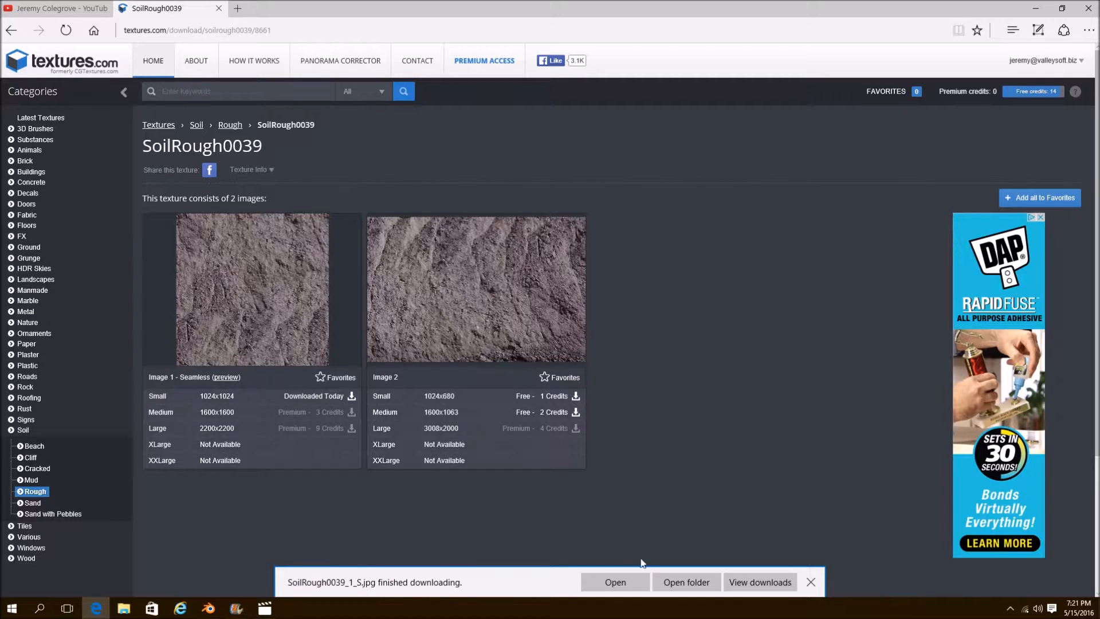
click(682, 587)
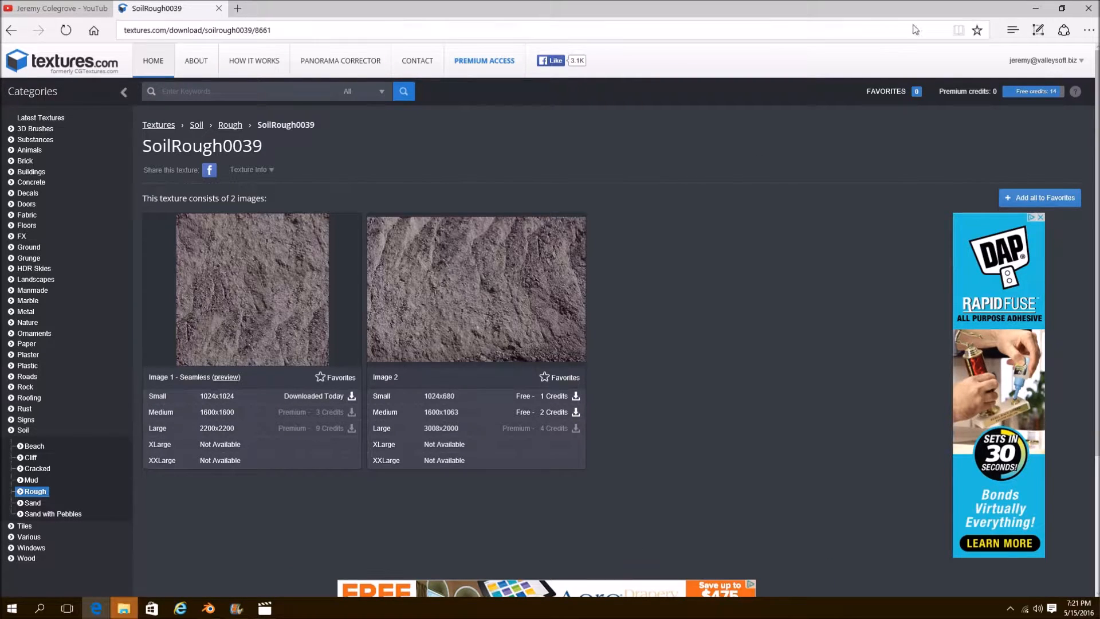
Minimise Edge, move SoilRough0039_1_S.jpg from the Downloads folder to the desktop, and close the folder window
click(1035, 8)
click(1034, 8)
drag(782, 62, 619, 40)
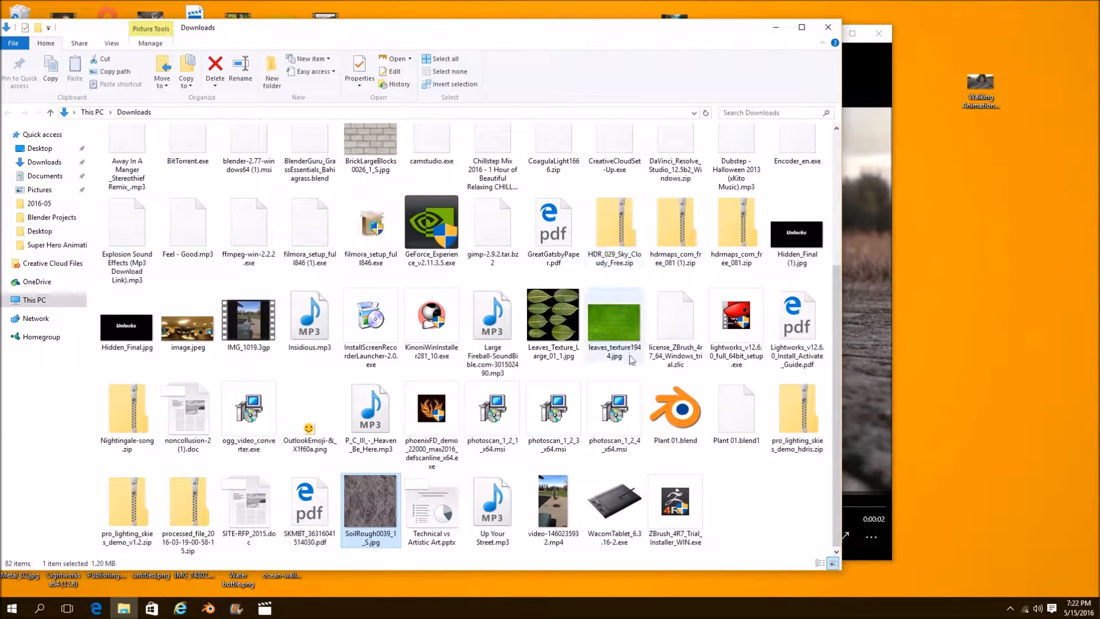
drag(359, 500, 685, 453)
drag(970, 366, 987, 345)
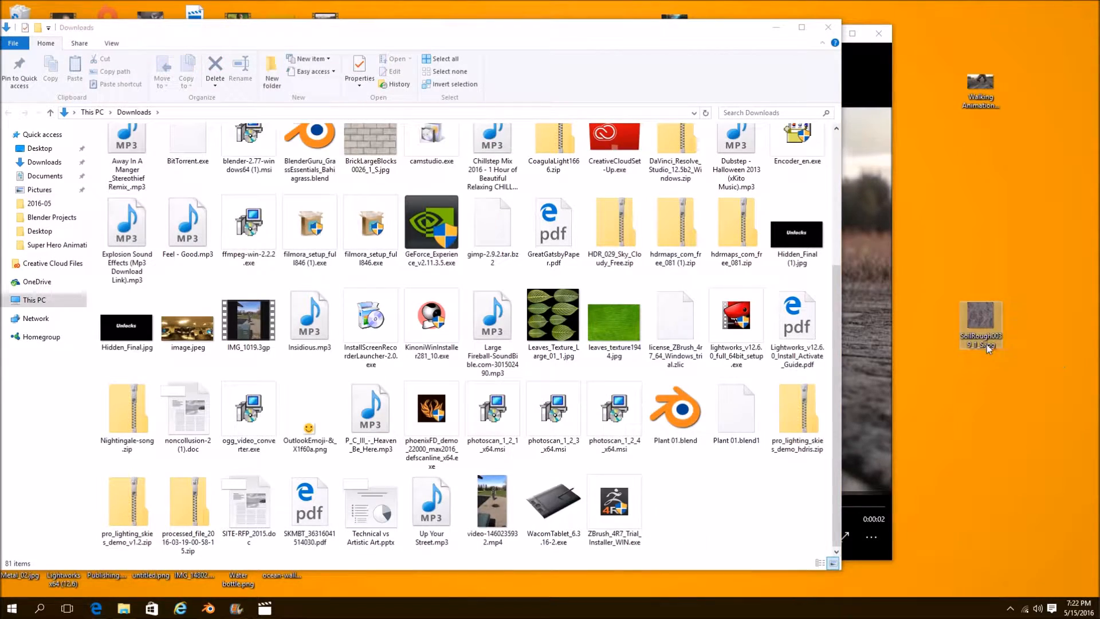
click(829, 29)
Switch to Blender and UV-map the ground plane from the top view with Project from View (Bounds)
click(208, 608)
middle_drag(388, 396, 403, 369)
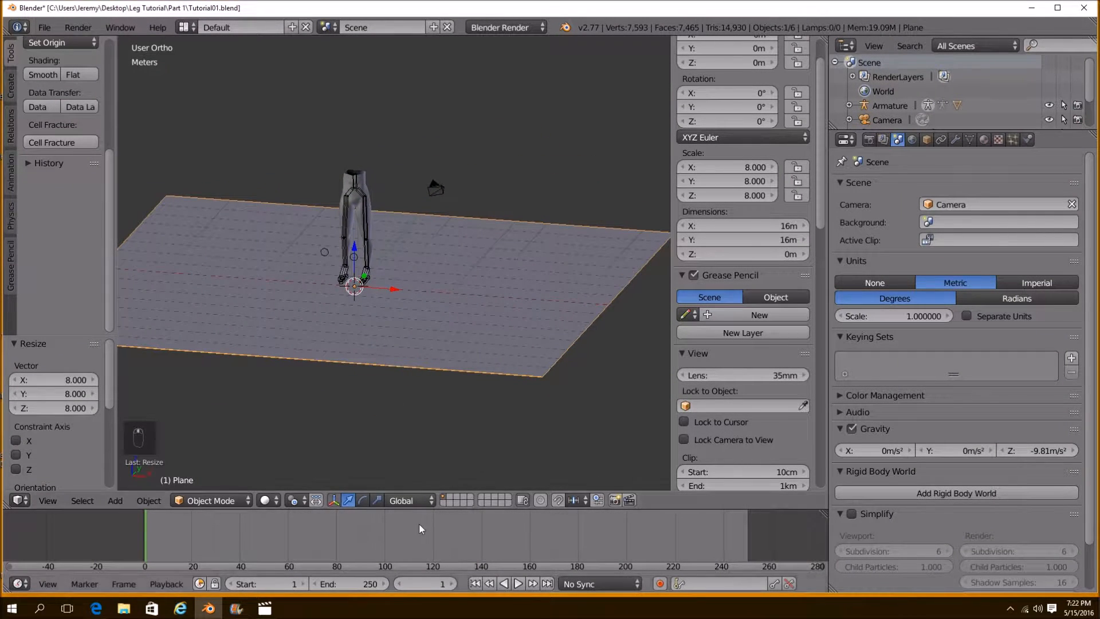
drag(422, 508, 422, 428)
key(Tab)
key(u)
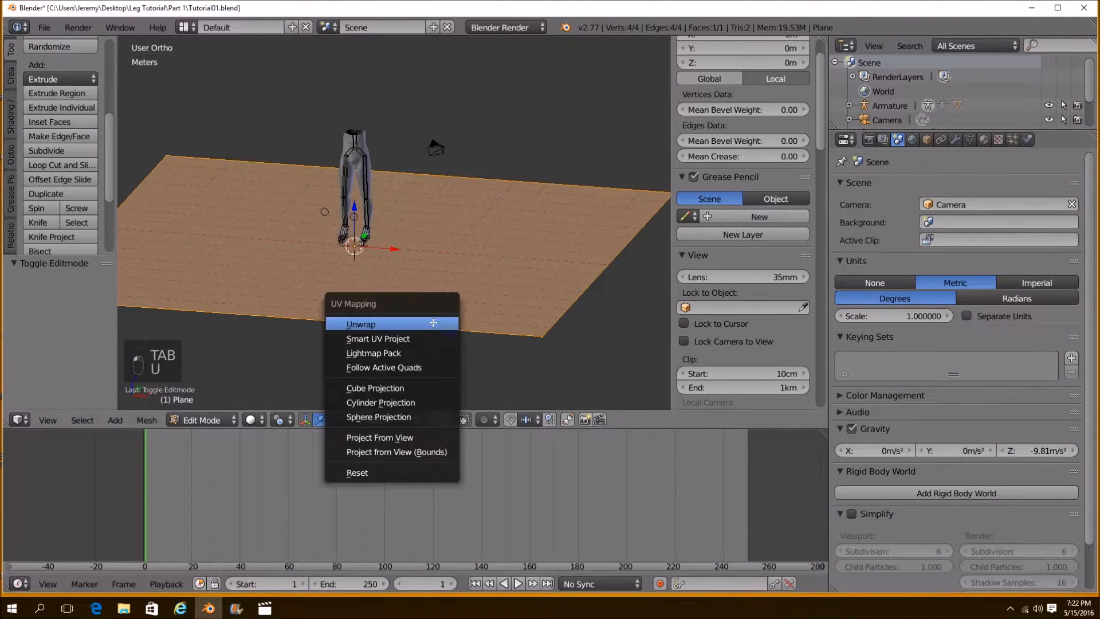
key(KP_7)
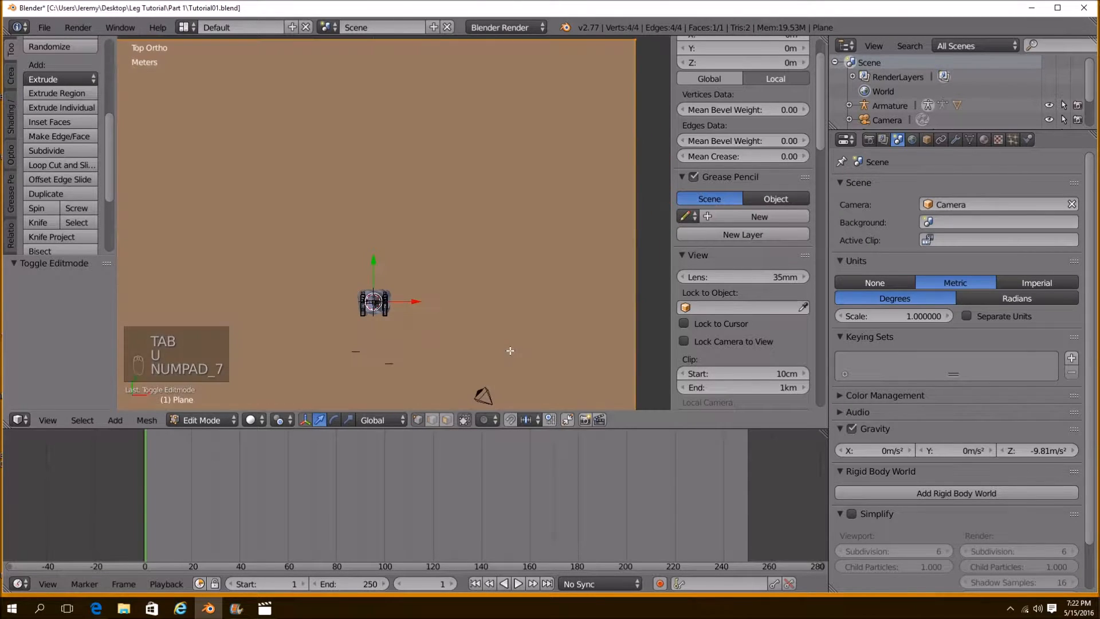
scroll(498, 321, down, 3)
key(u)
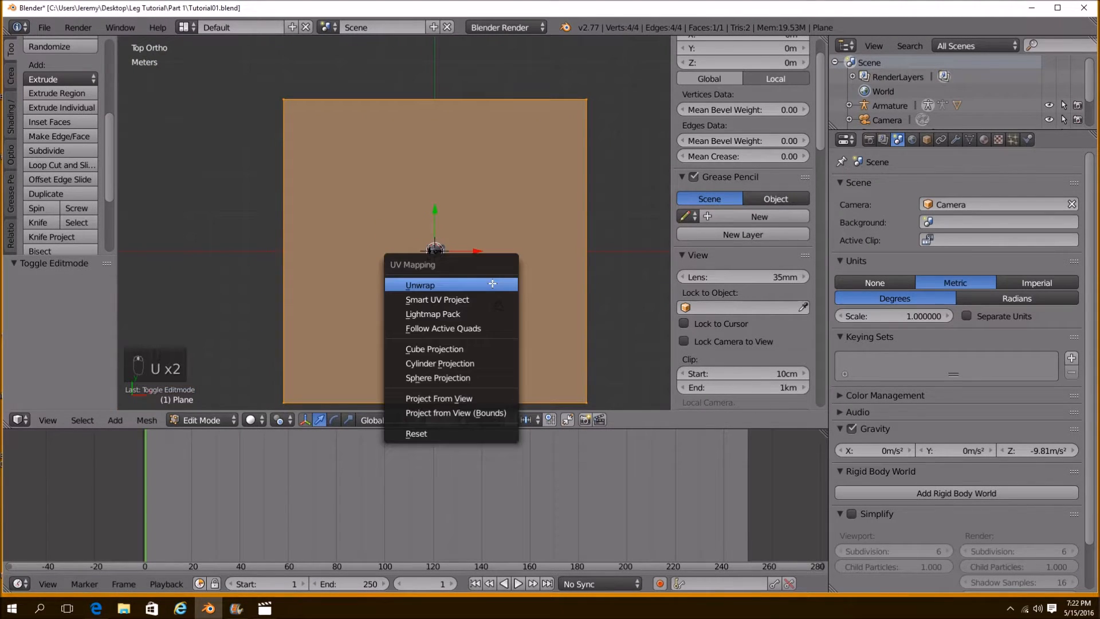
click(475, 414)
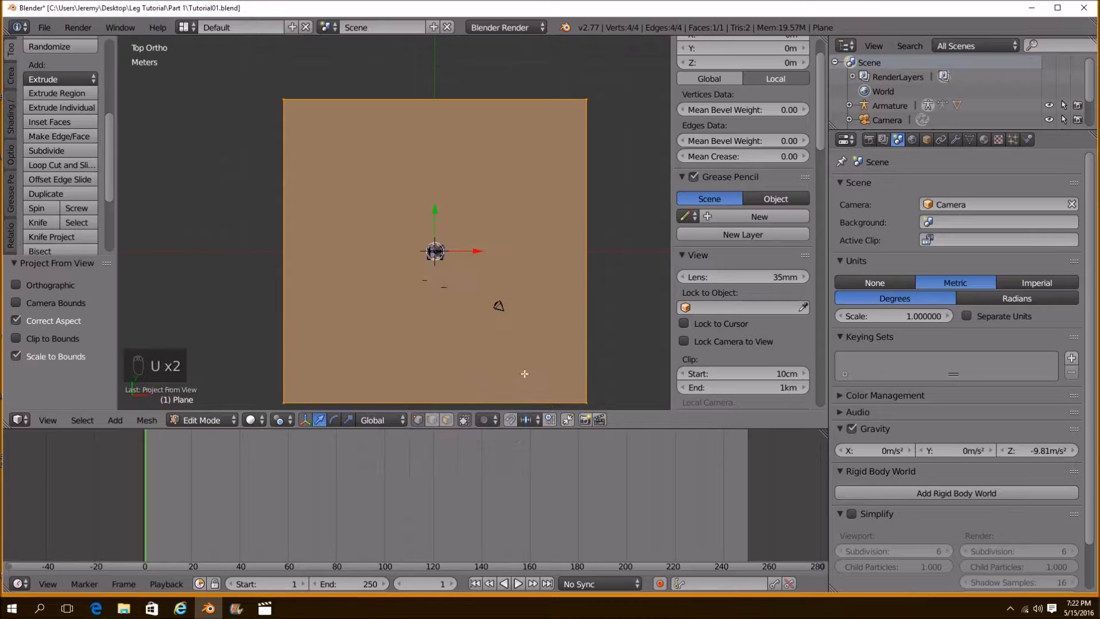
Split the enlarged timeline area in two and turn the larger upper part into a Graph Editor
scroll(538, 350, down, 2)
middle_drag(438, 374, 500, 235)
scroll(416, 189, up, 4)
middle_drag(633, 269, 336, 307)
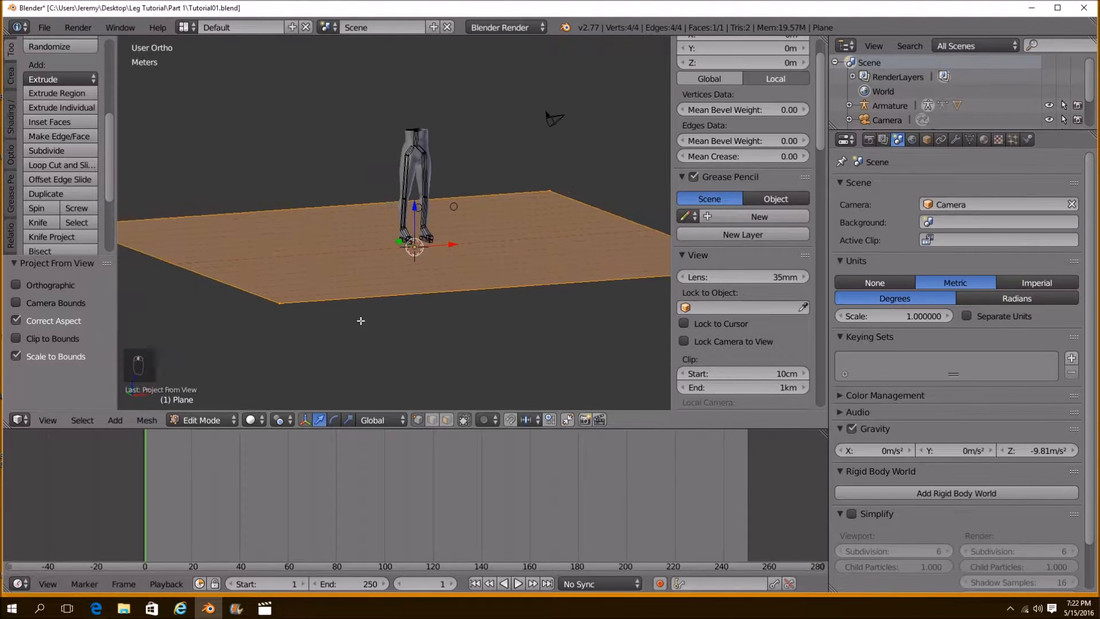
drag(384, 427, 384, 570)
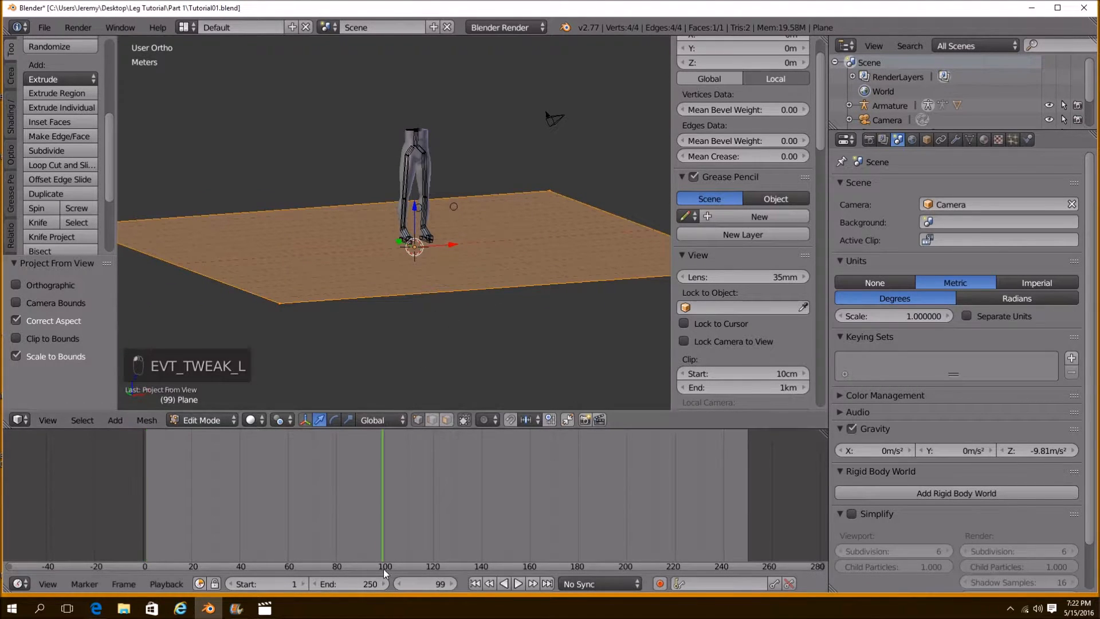
drag(390, 427, 392, 397)
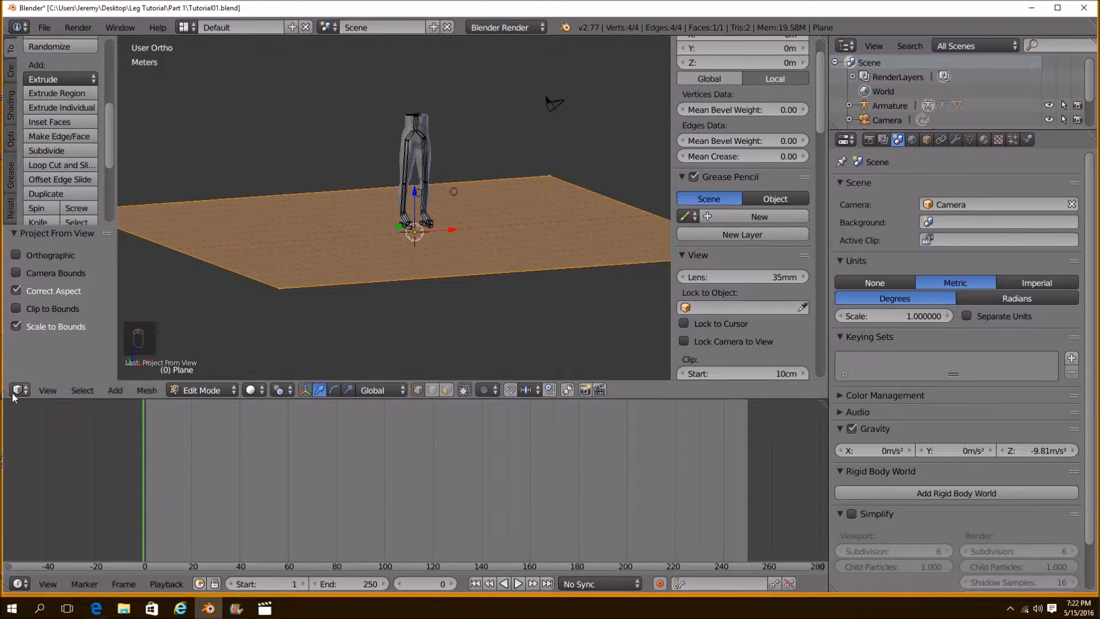
drag(6, 587, 50, 551)
click(17, 584)
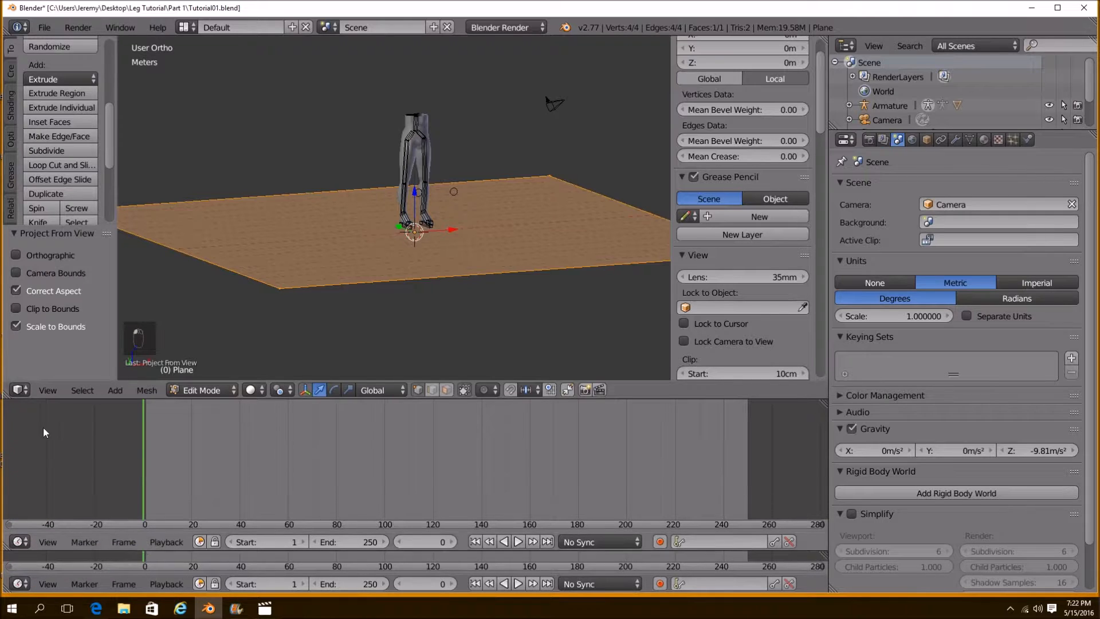
click(20, 542)
click(95, 486)
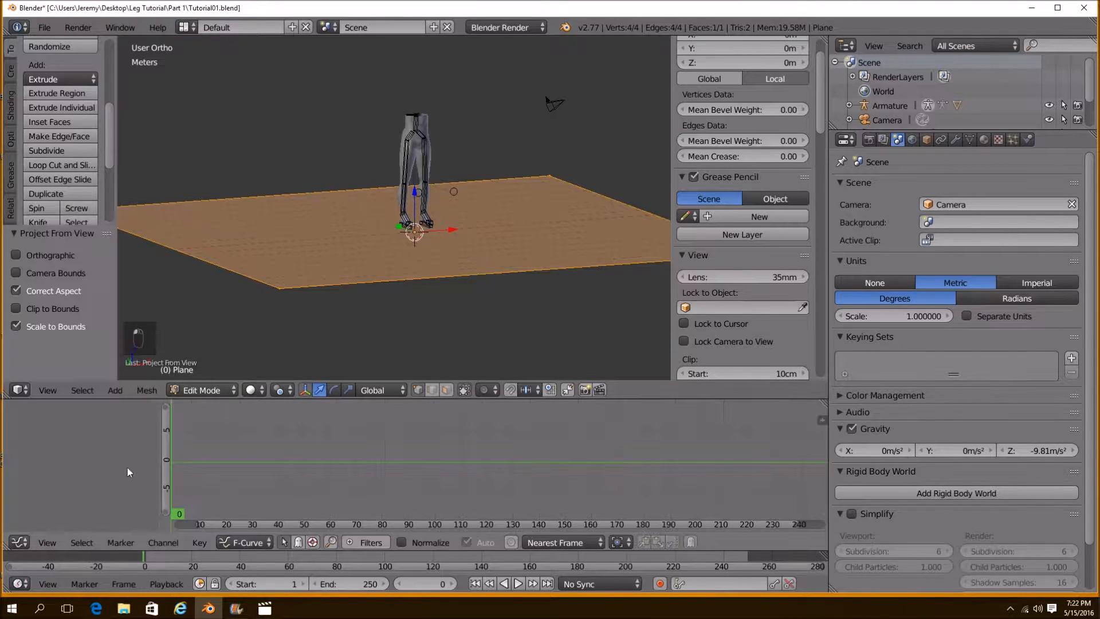
drag(193, 398, 195, 392)
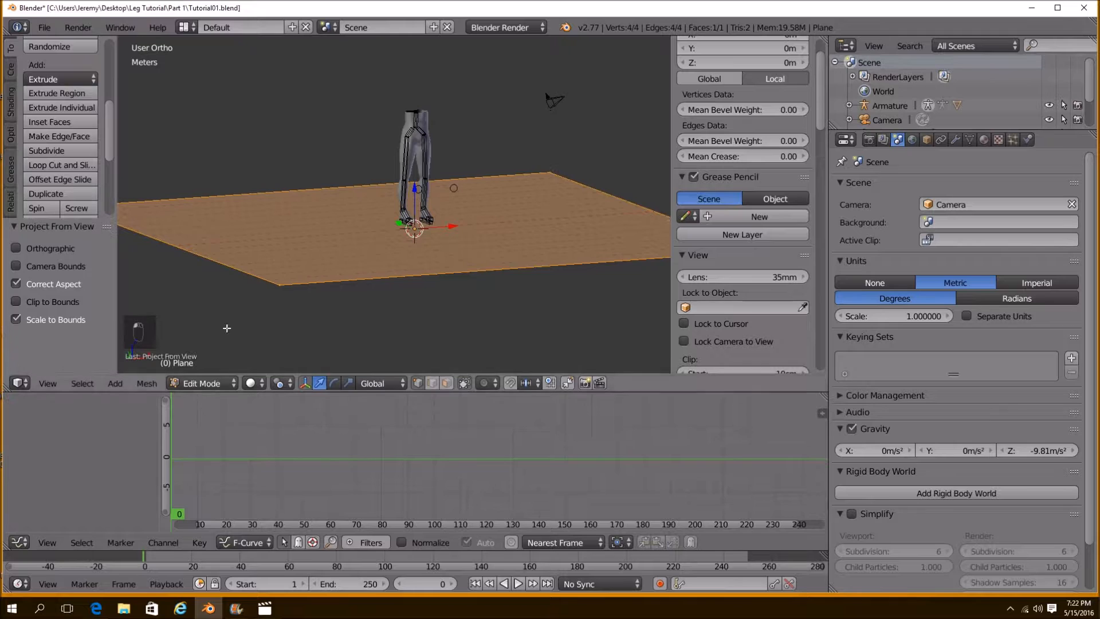
Hide the 3D view's tool shelf and properties region, and return the ground plane to Object Mode
key(t)
key(n)
key(Tab)
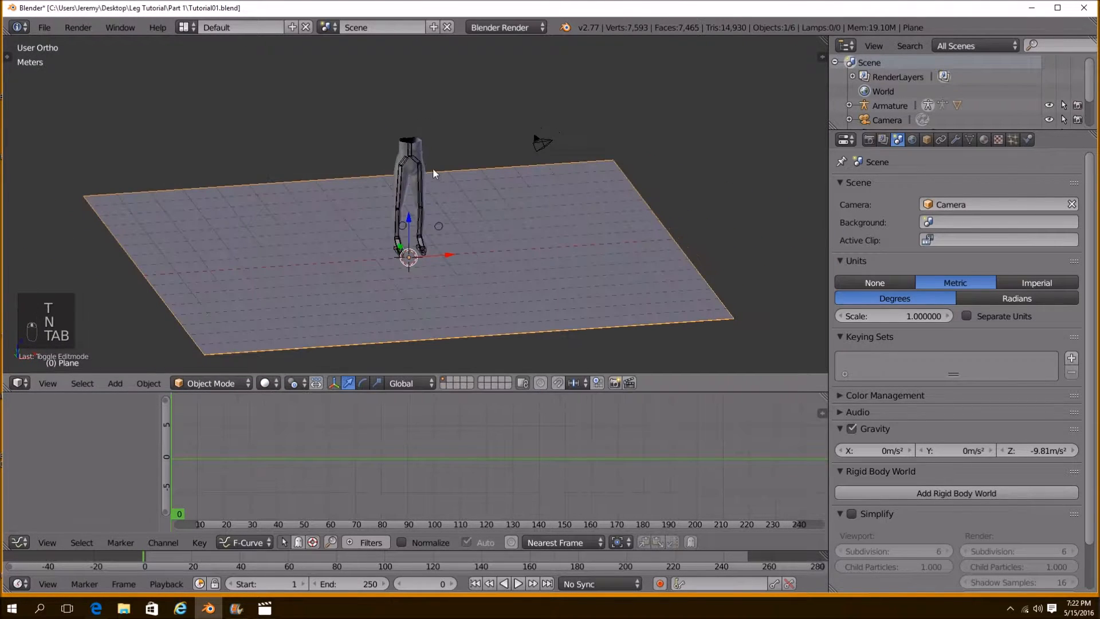
Lower the hip bone of the leg armature to test how the knees bend with the feet planted
right_click(420, 171)
scroll(443, 196, up, 5)
middle_drag(449, 211, 489, 290)
scroll(448, 269, down, 5)
scroll(489, 290, up, 5)
key(g)
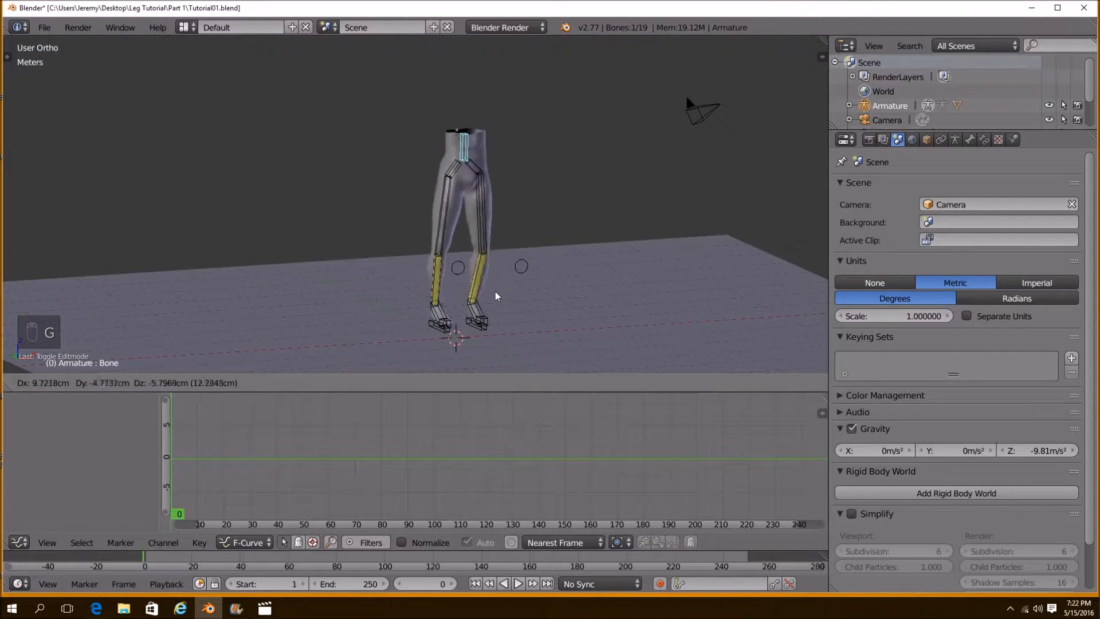
click(489, 350)
middle_drag(486, 338, 428, 315)
key(g)
click(443, 315)
Reposition the BoneControl.002 foot control bone close to the ground plane
right_click(367, 311)
key(g)
right_click(360, 309)
key(g)
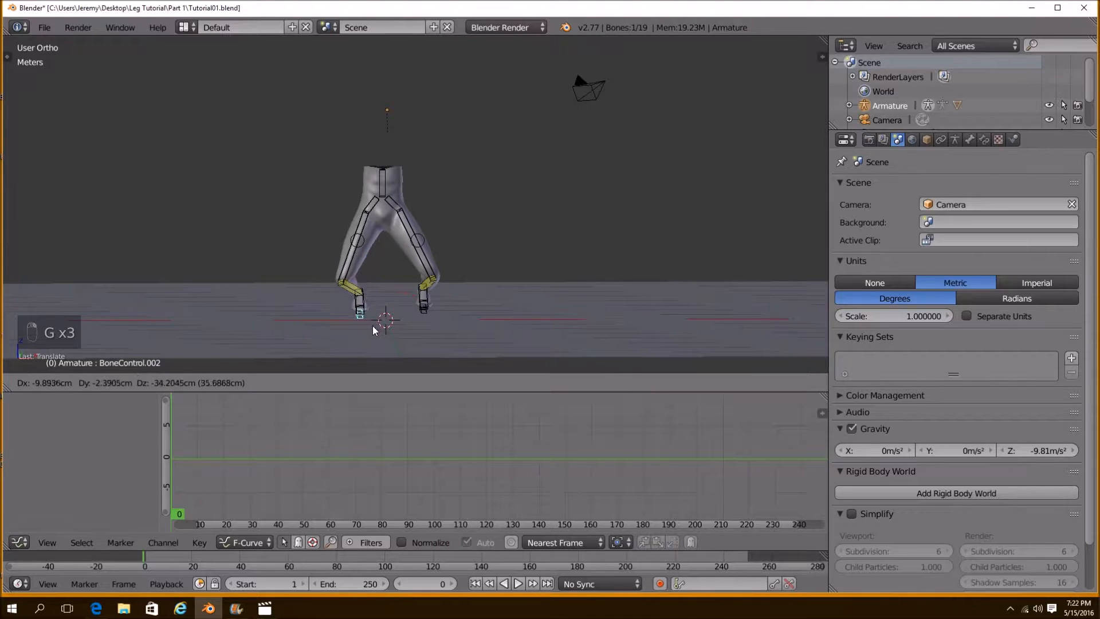
key(g)
click(386, 334)
right_click(360, 246)
key(g)
right_click(365, 249)
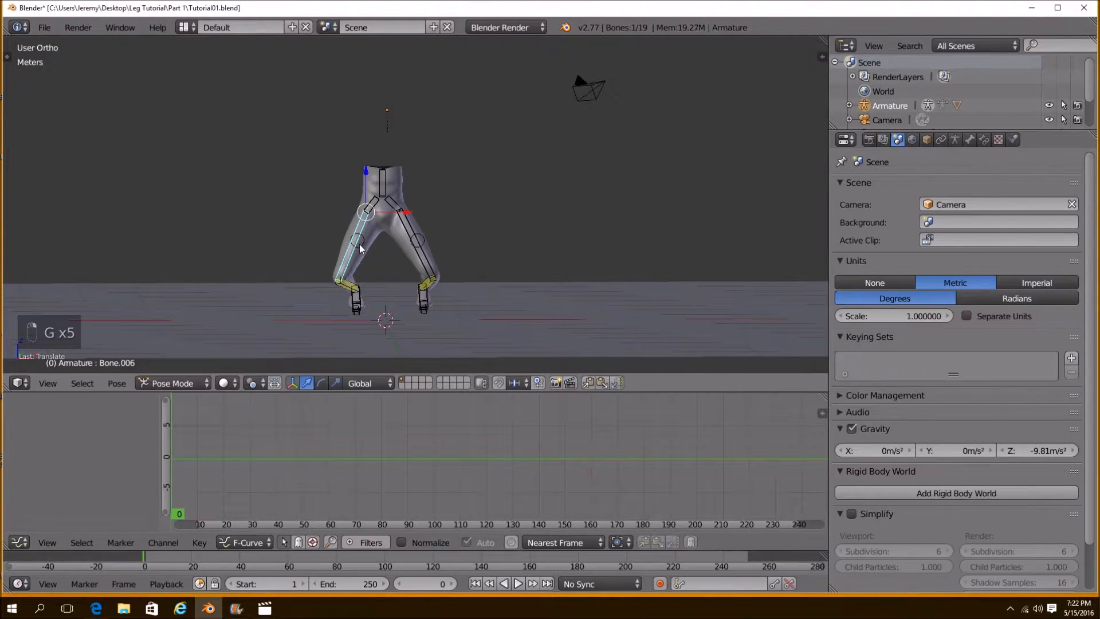
Move the KneePole.L target to change the direction its knee points
middle_drag(364, 248, 392, 257)
right_click(472, 277)
middle_drag(472, 276, 430, 266)
key(g)
click(460, 299)
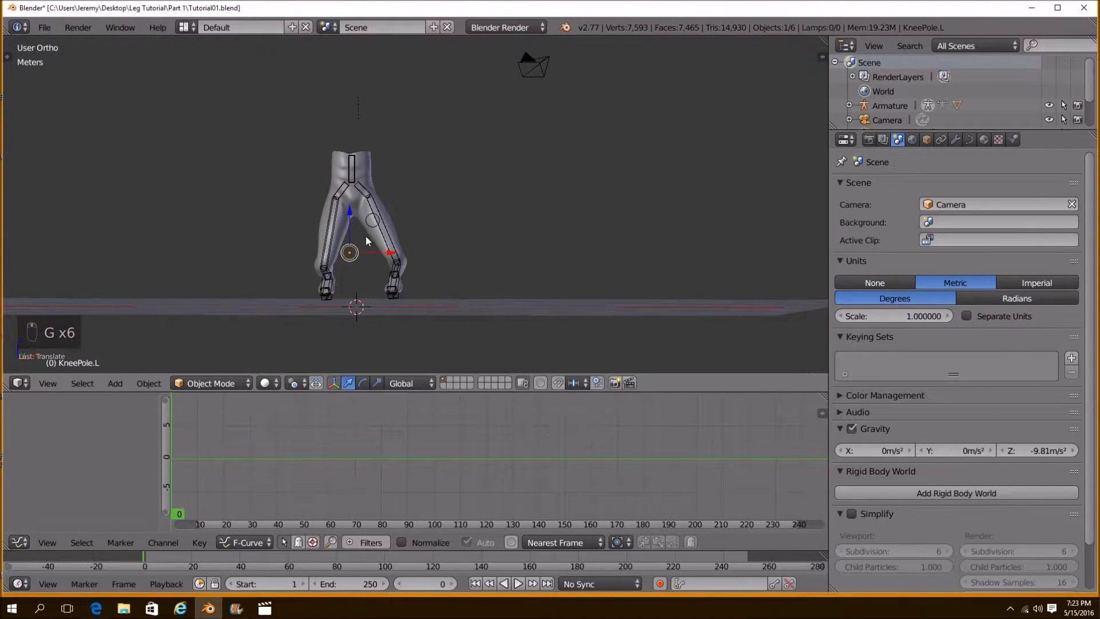
Move the KneePole.R target inward, between the legs, to change the direction its knee points
right_click(369, 227)
right_click(369, 230)
middle_drag(369, 229, 469, 299)
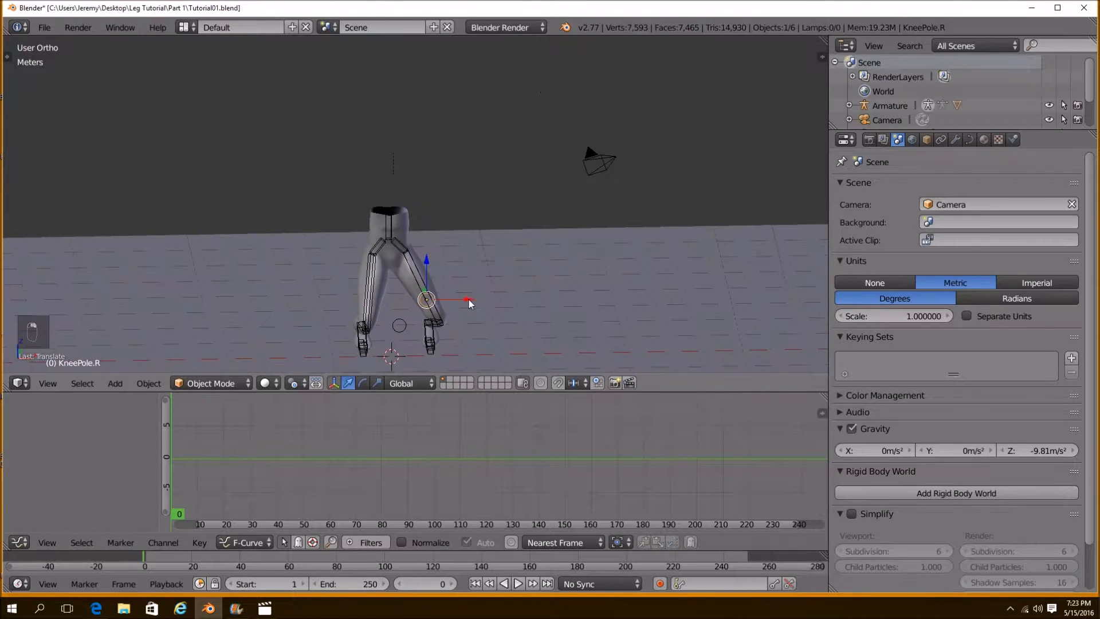
key(g)
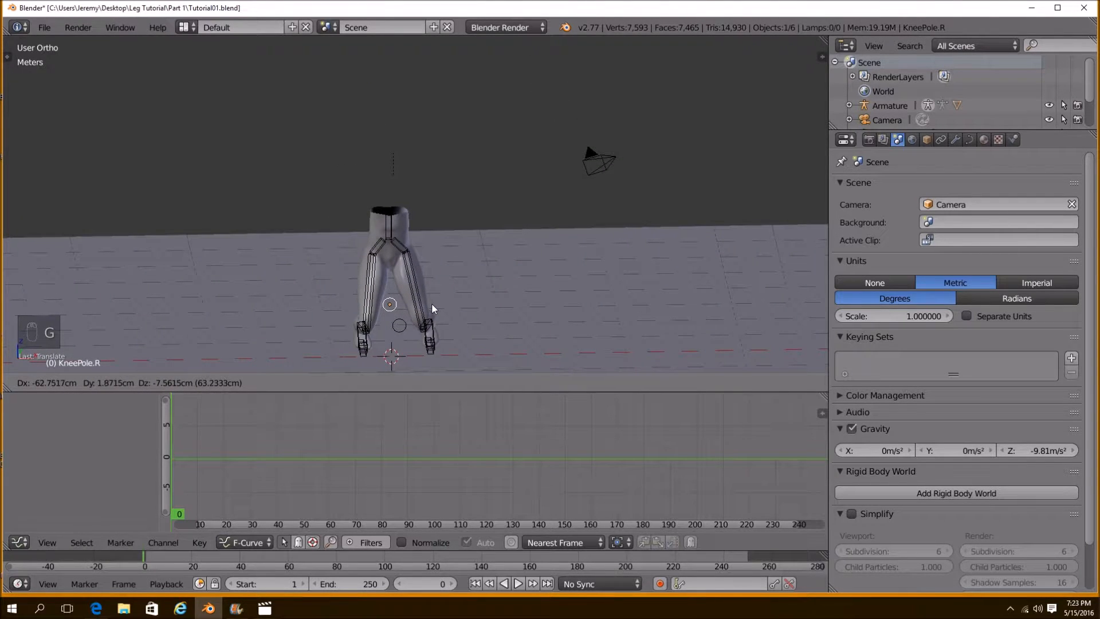
click(435, 304)
Tilt the hip bone forward about 31 degrees around global X and reposition it
middle_drag(435, 304, 600, 215)
right_click(542, 205)
key(r)
key(x)
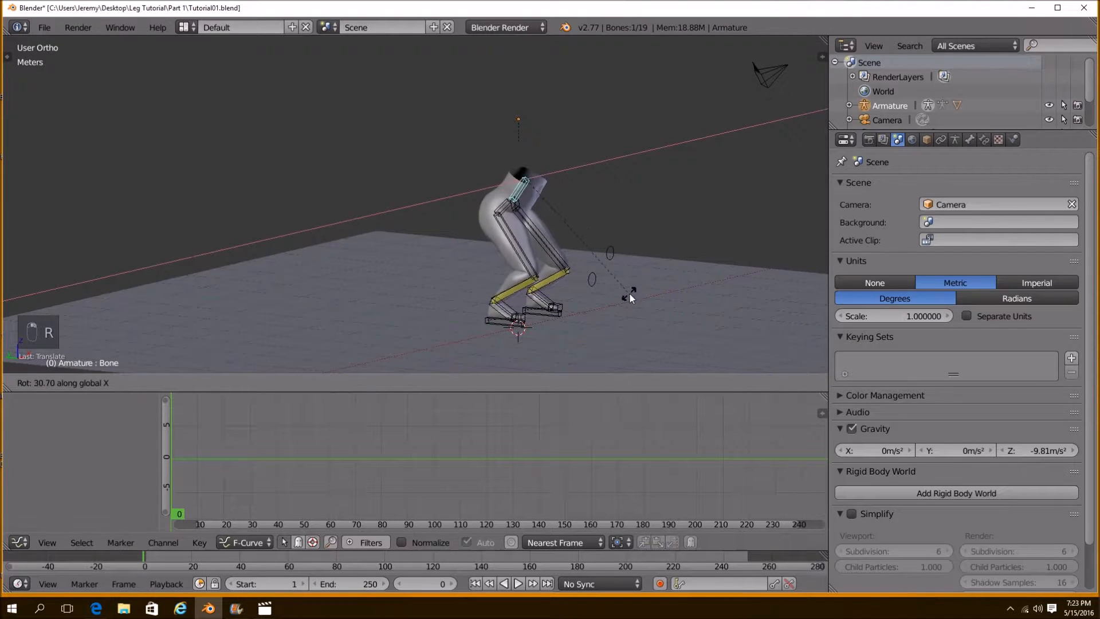
click(630, 294)
key(g)
click(613, 256)
Raise the hip bone and centre it over the feet to straighten the legs
middle_drag(613, 256, 535, 259)
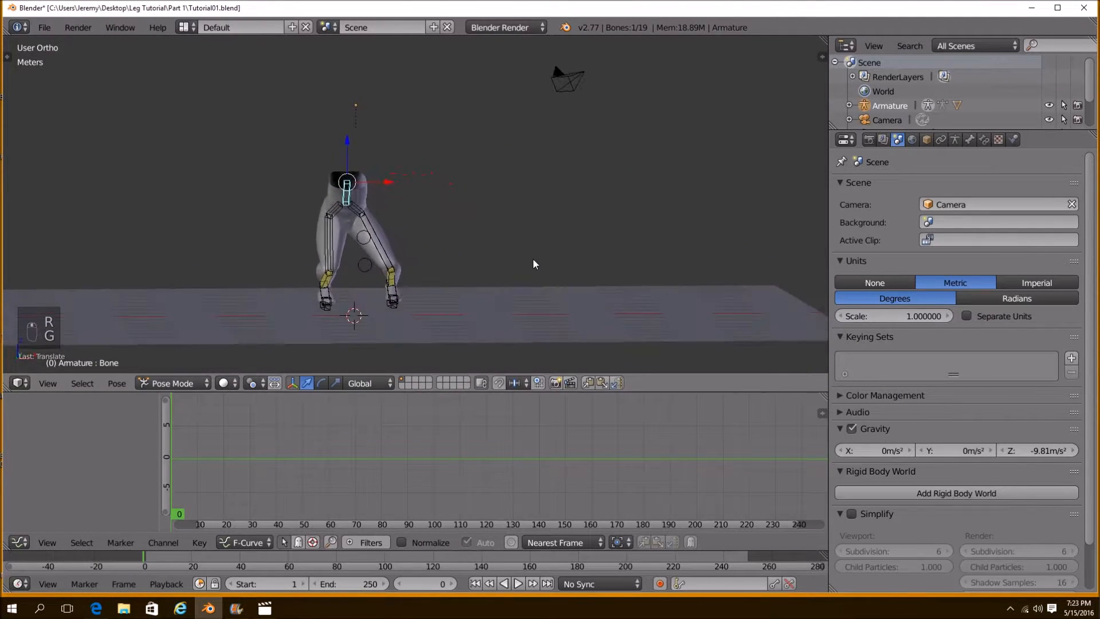
key(g)
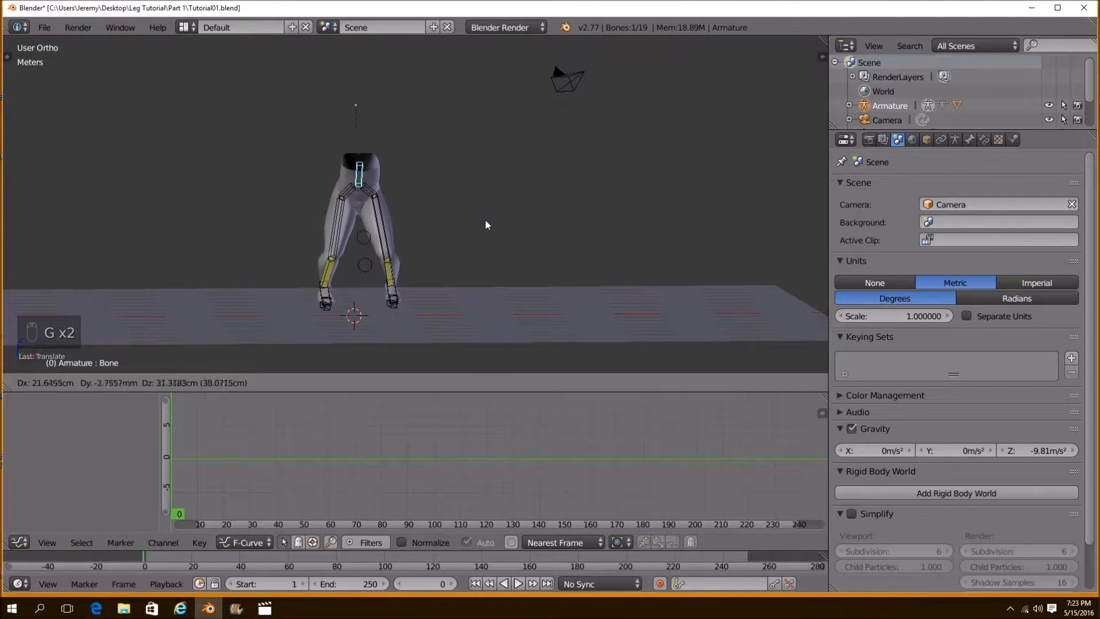
click(485, 172)
middle_drag(483, 171, 407, 273)
middle_drag(400, 172, 555, 236)
Rotate the hip bone back upright around global X and lift it well clear of the foot controls
key(r)
key(x)
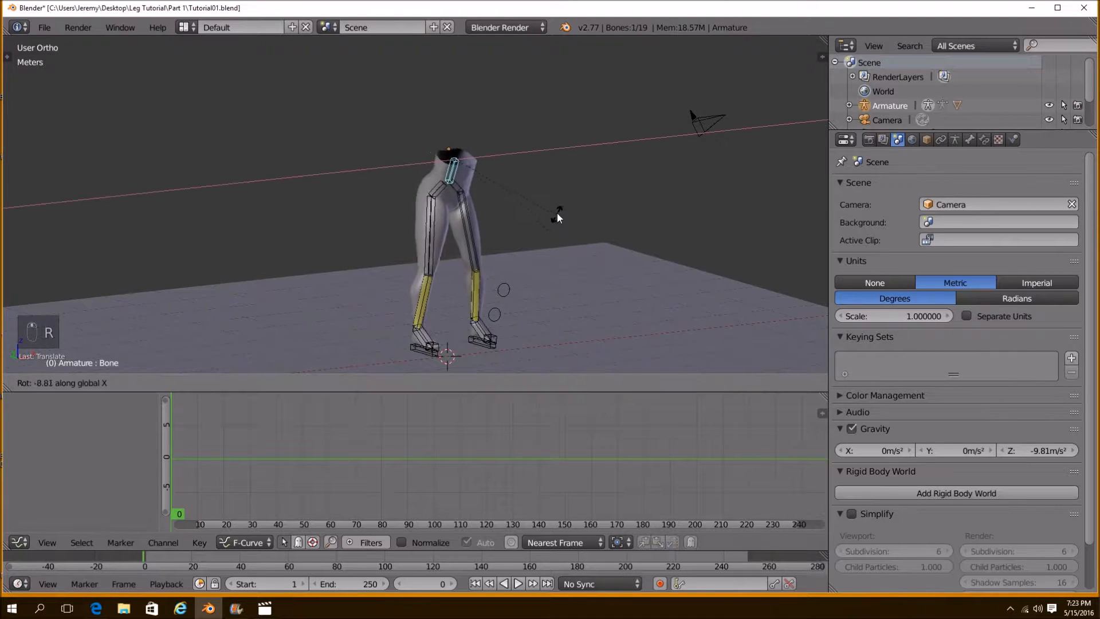
click(533, 189)
key(g)
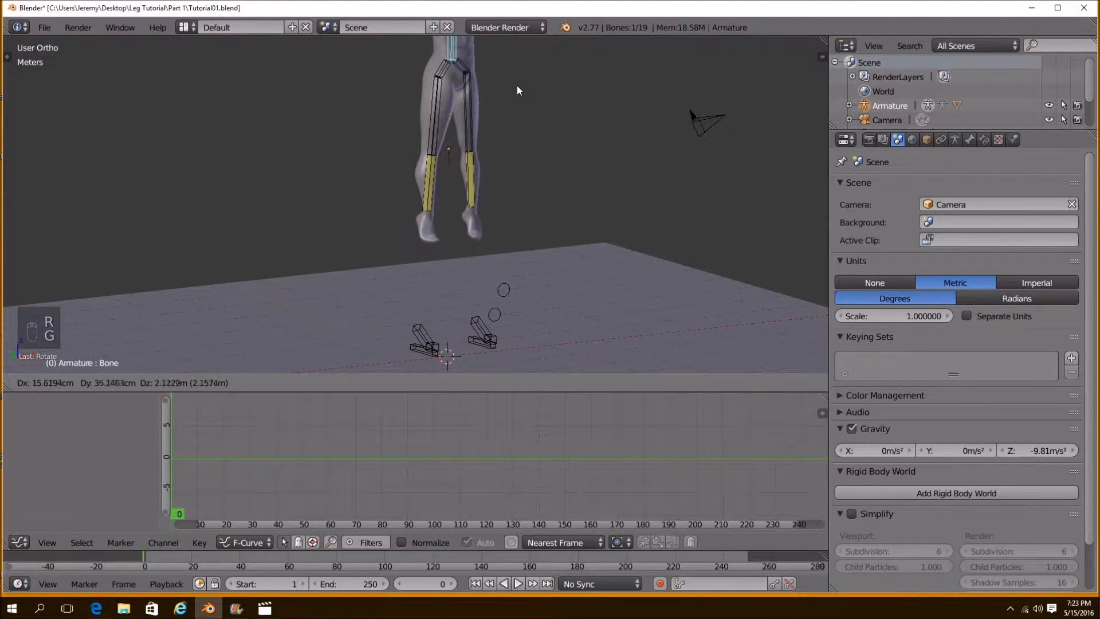
click(517, 65)
Try to scale both foot control bones together along Z
scroll(514, 182, down, 2)
middle_drag(514, 182, 479, 181)
scroll(420, 327, up, 3)
scroll(413, 334, up, 3)
shift+middle_drag(409, 335, 439, 266)
right_click(426, 258)
shift+right_click(289, 264)
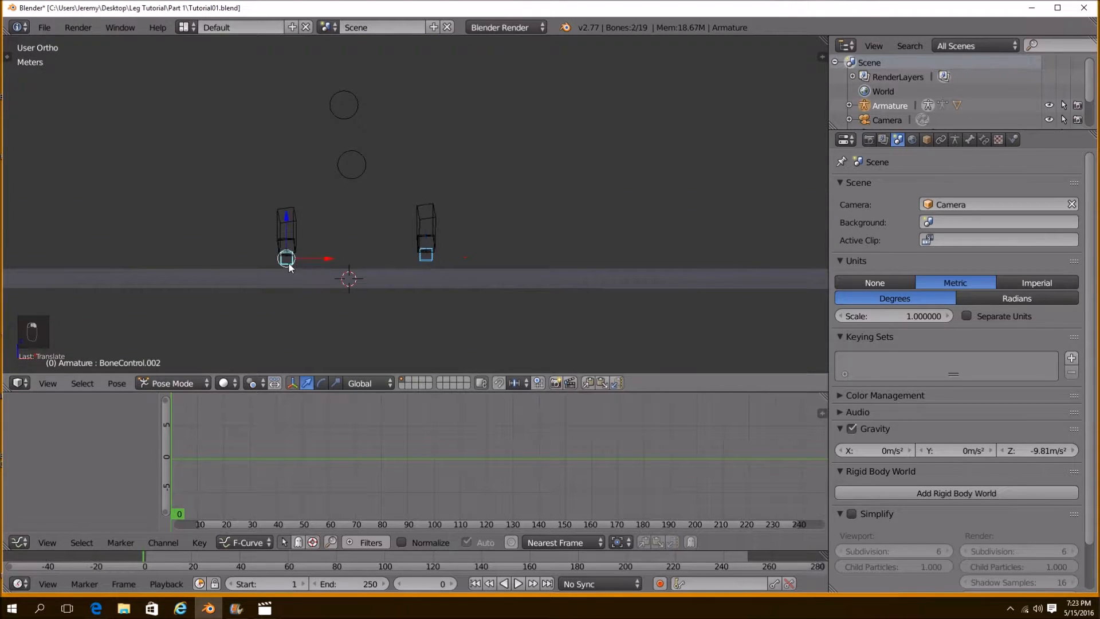
key(s)
key(z)
right_click(529, 268)
Display the transform values of the BoneControl foot bone
click(821, 57)
right_click(346, 246)
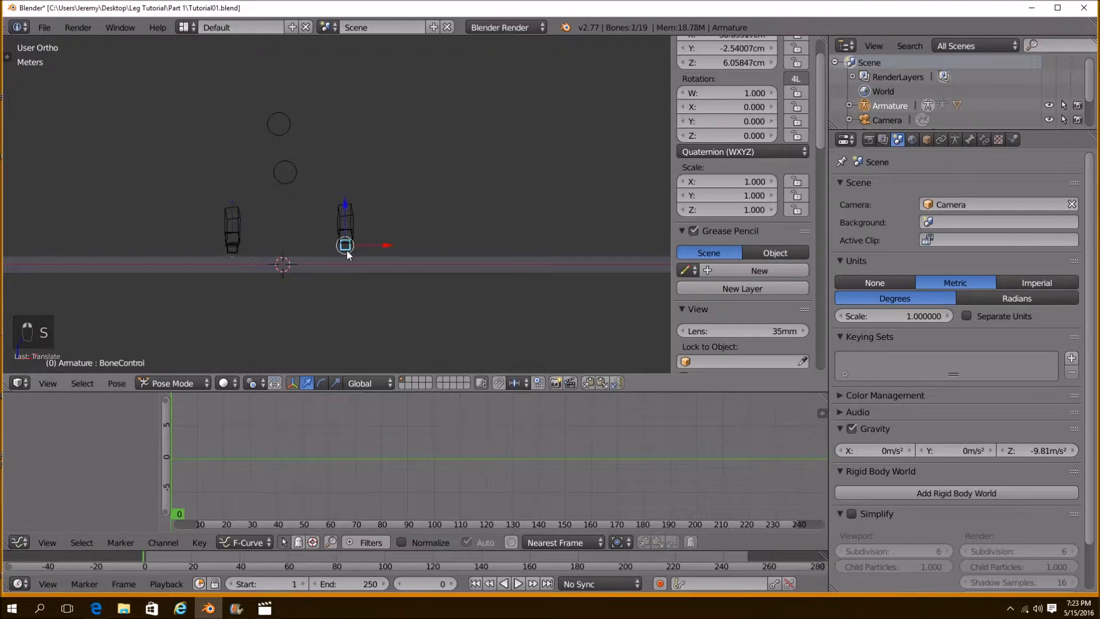
scroll(745, 321, up, 2)
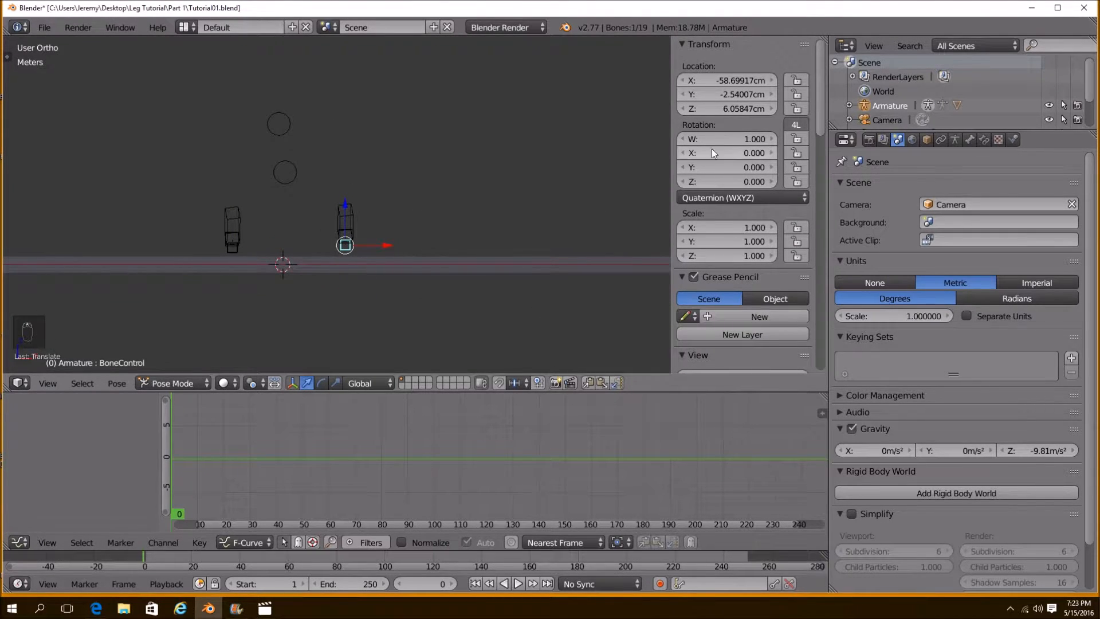
Try a Z location of 6 m for the BoneControl foot bone, and undo it
click(728, 108)
text(6)
key(Return)
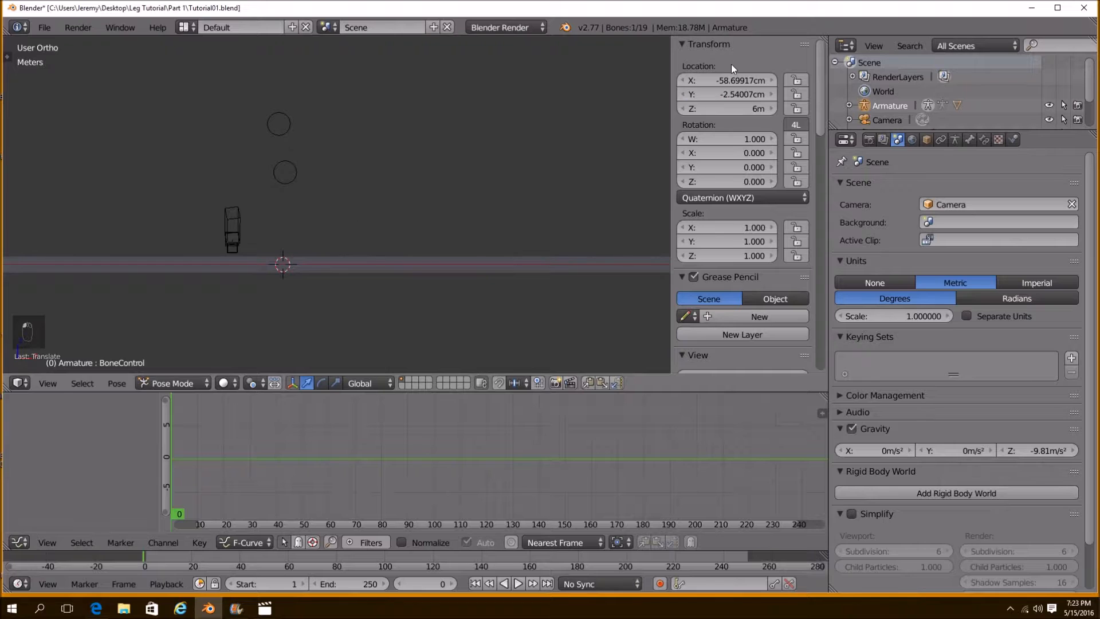
scroll(503, 224, down, 6)
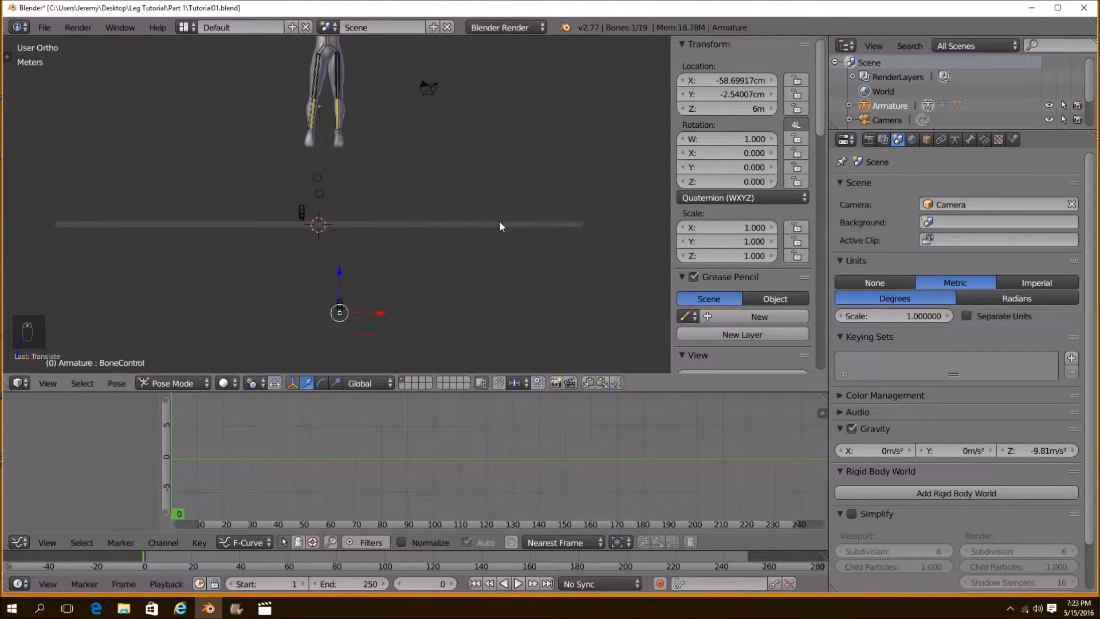
key(ctrl+z)
Set the BoneControl foot bone's Z location to 60 cm
scroll(548, 213, up, 4)
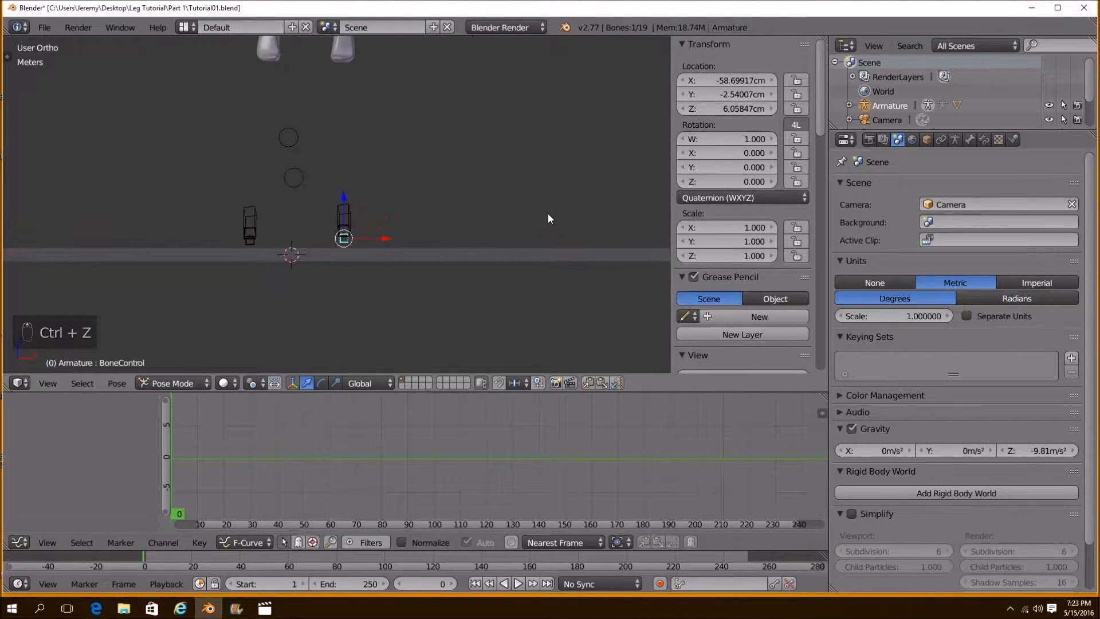
click(737, 110)
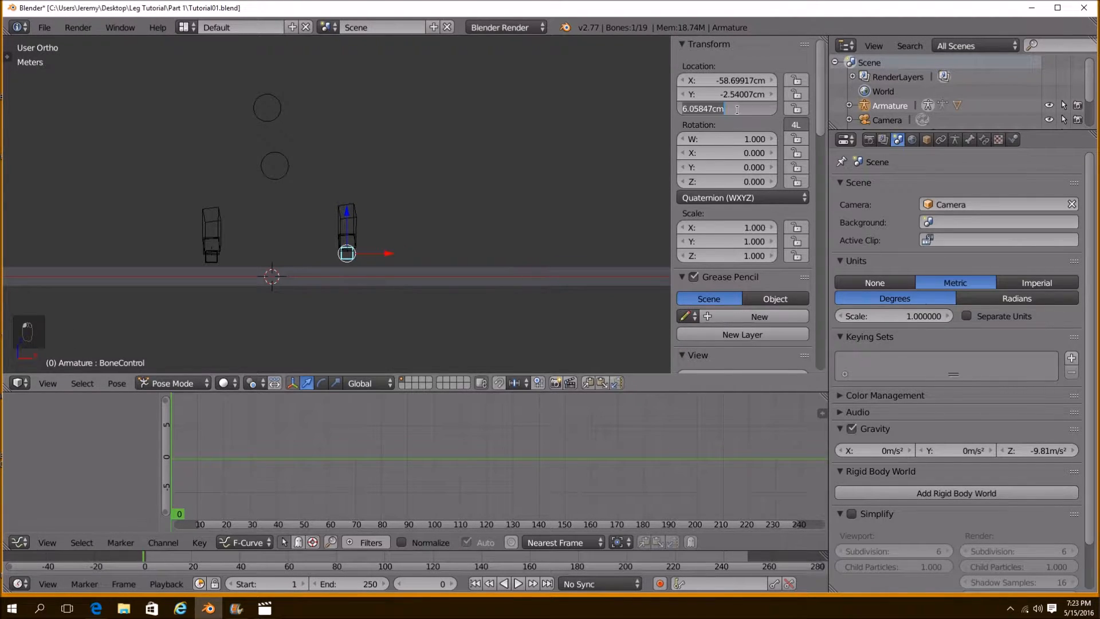
text(60)
key(Return)
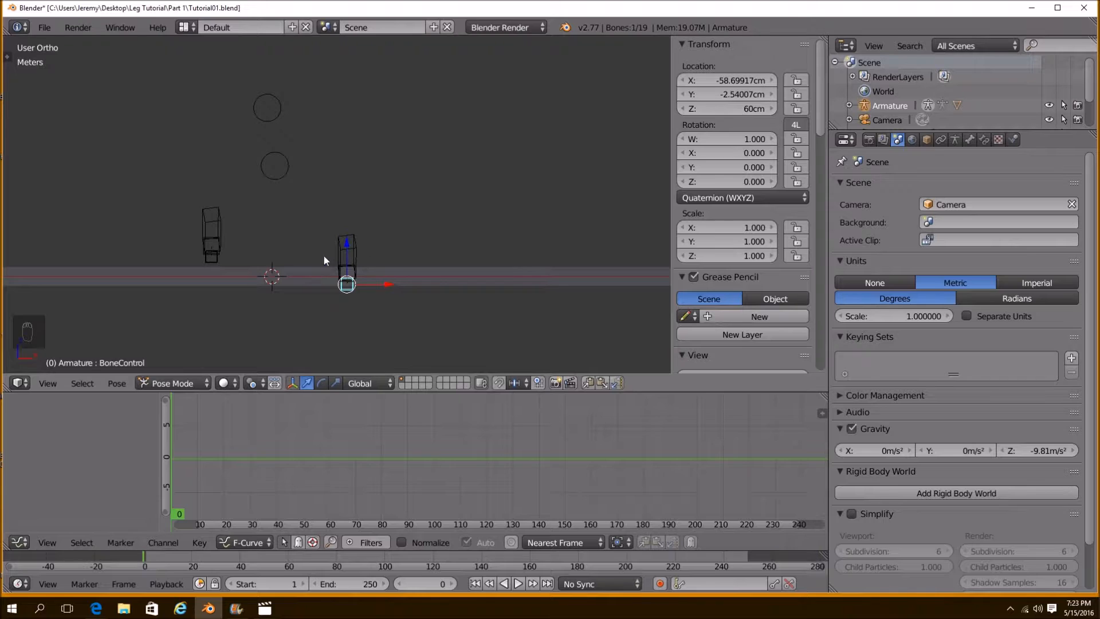
Set the Z location of the second foot control bone, BoneControl.002, to 60 cm
middle_drag(291, 263, 232, 287)
right_click(241, 282)
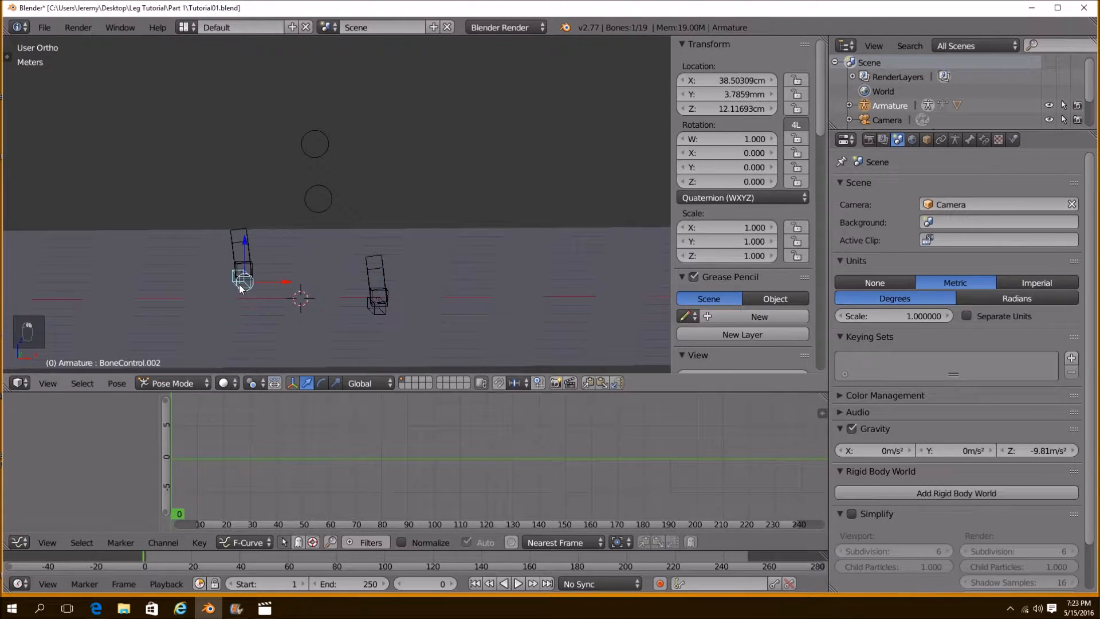
click(735, 110)
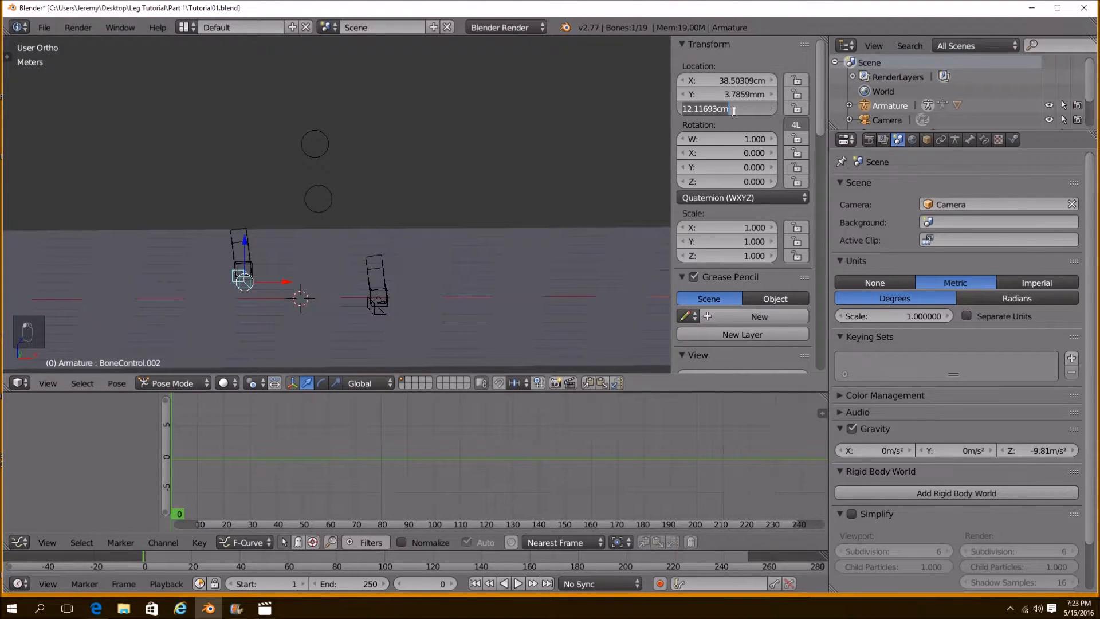
text(60)
key(Return)
Move the hip bone so the legs hang high above the foot controls, at about Y -5.4 m and Z 1.33 m
middle_drag(401, 270, 388, 231)
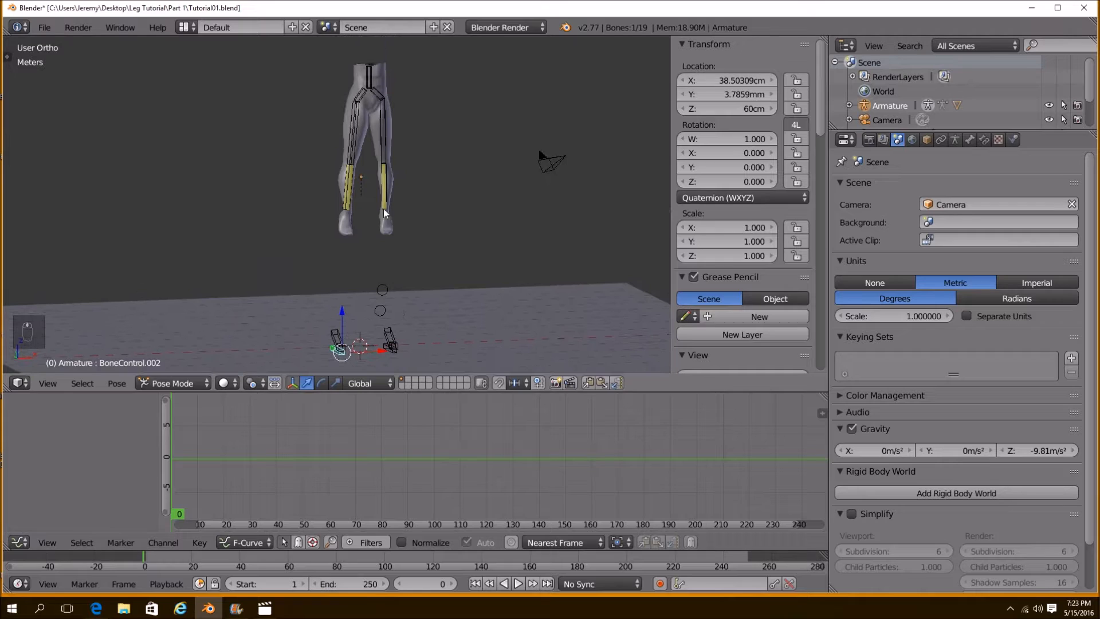
right_click(366, 73)
key(g)
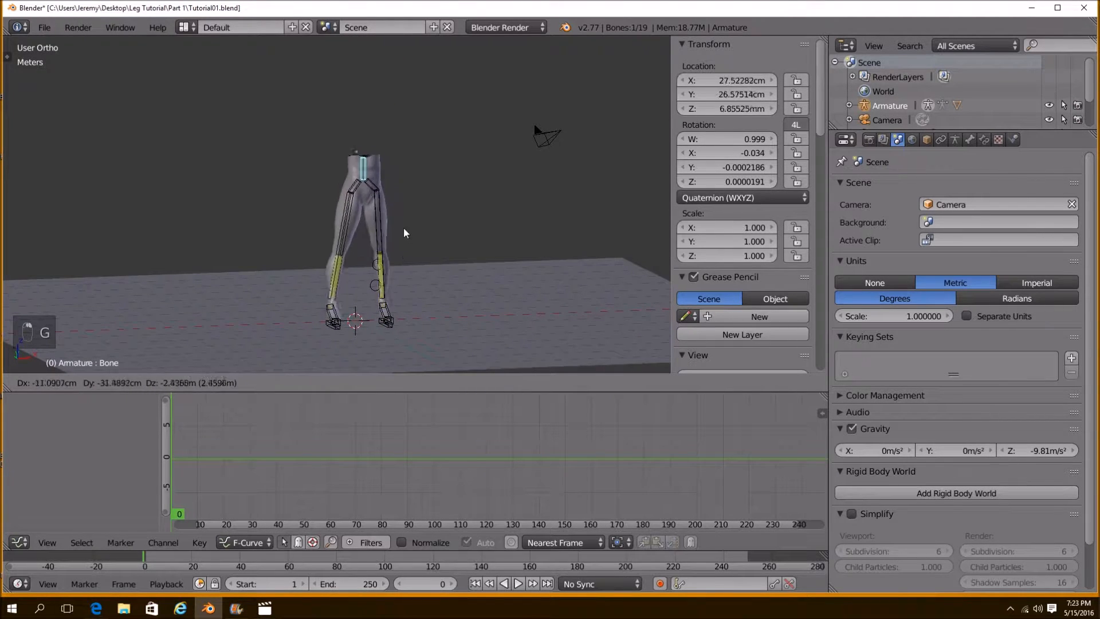
click(397, 99)
Go to frame 1, enlarge the timeline, enable automatic keyframing and key the hip bone in its raised position
click(147, 556)
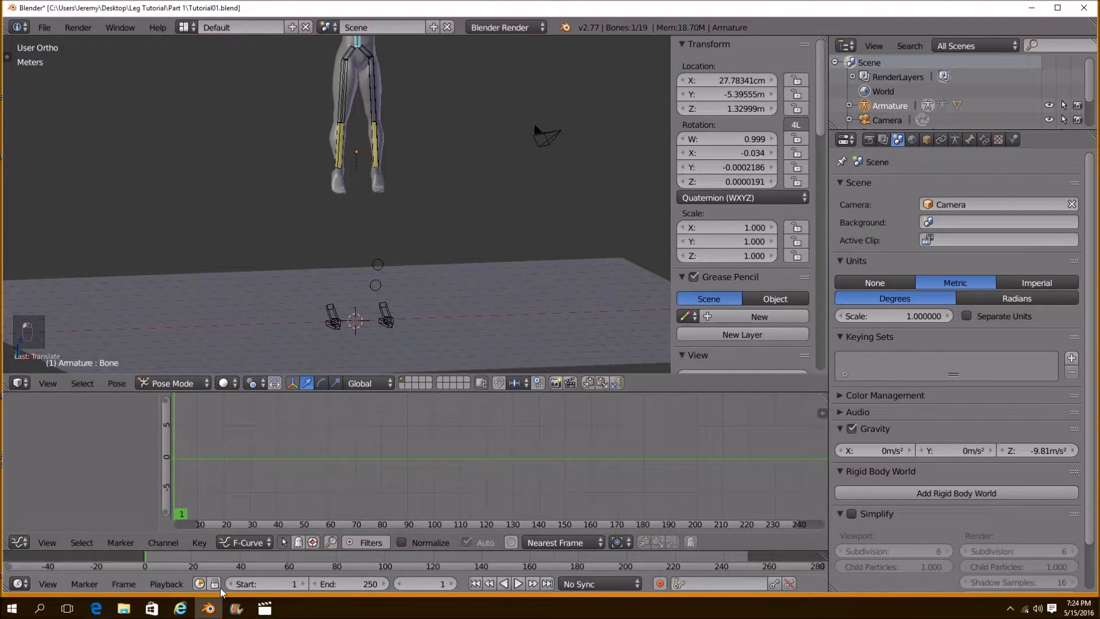
drag(226, 551, 229, 528)
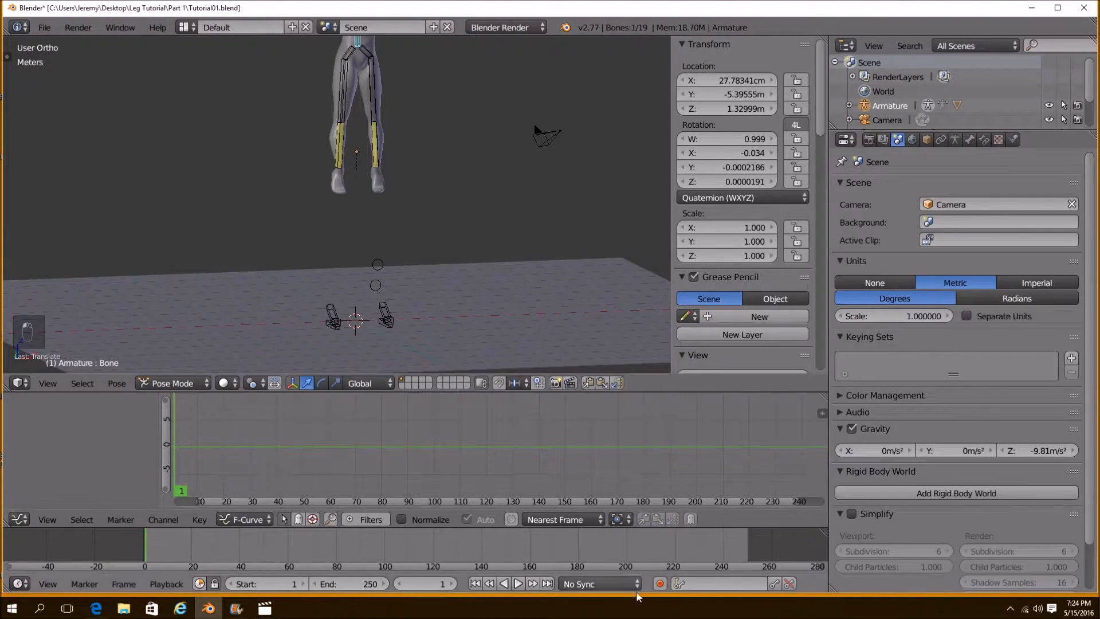
click(660, 584)
shift+middle_drag(403, 164, 411, 203)
key(g)
click(407, 186)
At frame 5, lower the hip bone so the legs land on the ground, at about Y 2.59 m and Z 63 cm
scroll(406, 190, down, 2)
middle_drag(411, 203, 388, 204)
middle_drag(224, 437, 344, 427)
middle_drag(309, 459, 369, 459)
scroll(358, 448, up, 3)
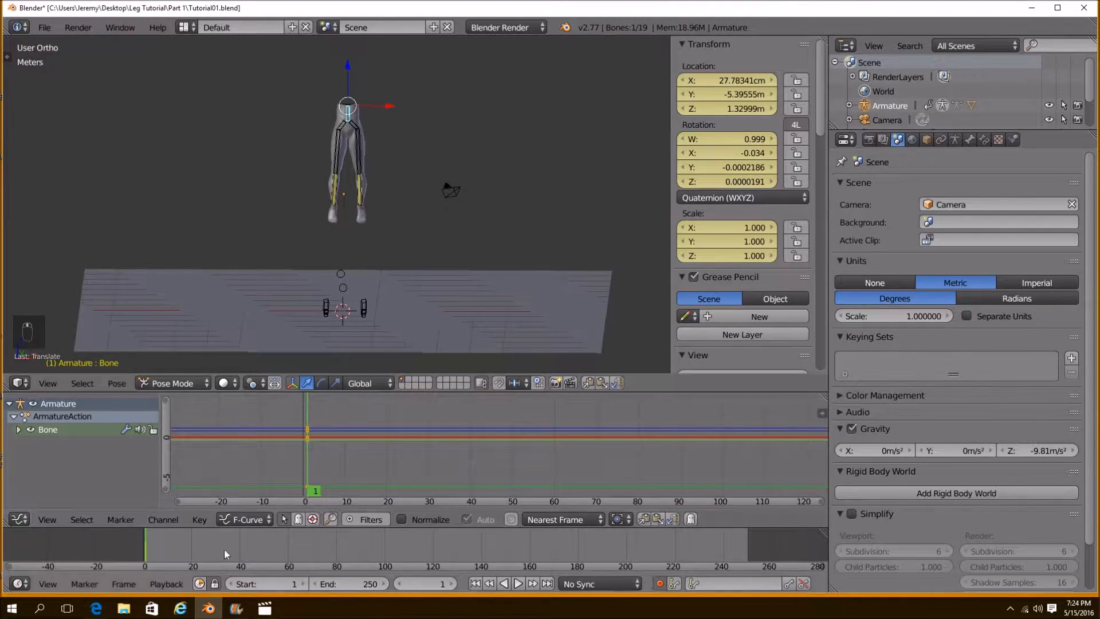
drag(147, 548, 191, 555)
middle_drag(321, 246, 333, 264)
click(167, 547)
drag(167, 548, 157, 554)
shift+middle_drag(353, 239, 391, 92)
drag(390, 86, 396, 219)
shift+middle_drag(389, 265, 387, 213)
drag(384, 170, 385, 163)
middle_drag(385, 163, 483, 249)
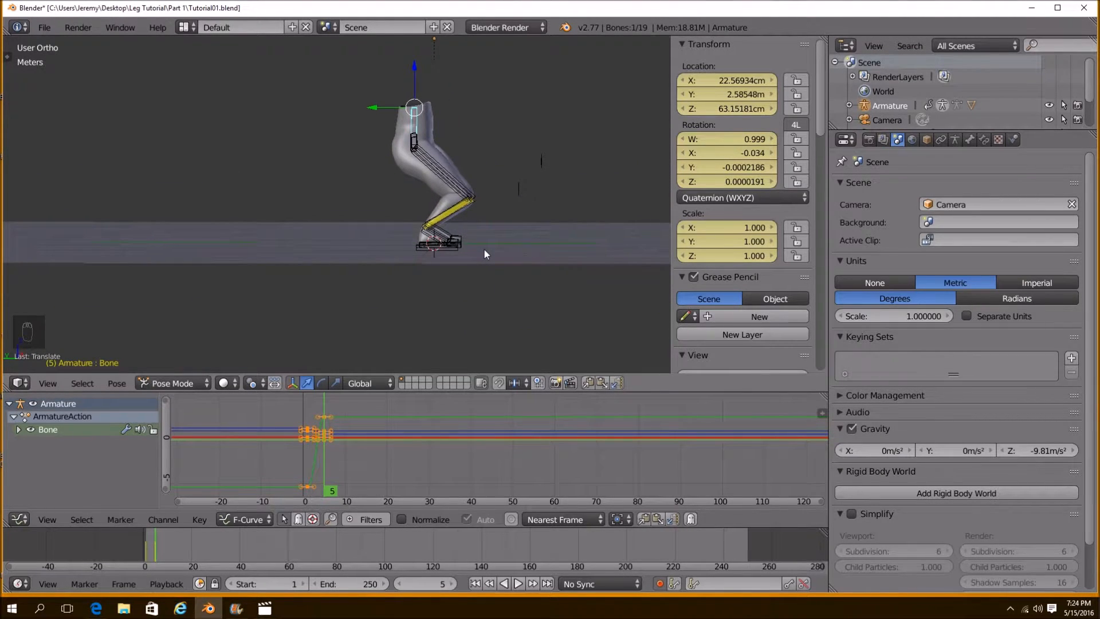
Lean the hip bone forward about 24 degrees around X at frame 5 and reposition it over the feet
key(r)
key(x)
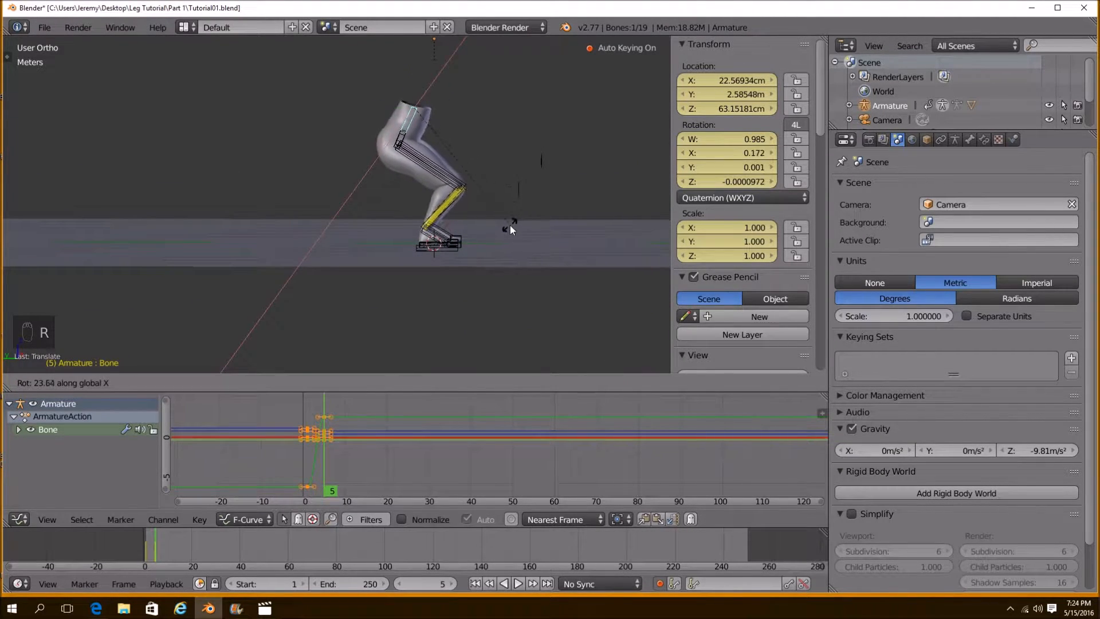
key(g)
click(510, 240)
key(KP_1)
key(g)
key(g)
click(387, 243)
Rotate the Mid foot Control.002 bone slightly around the X axis at frame 5
middle_drag(387, 243, 470, 261)
scroll(510, 226, up, 5)
right_click(437, 265)
key(r)
key(x)
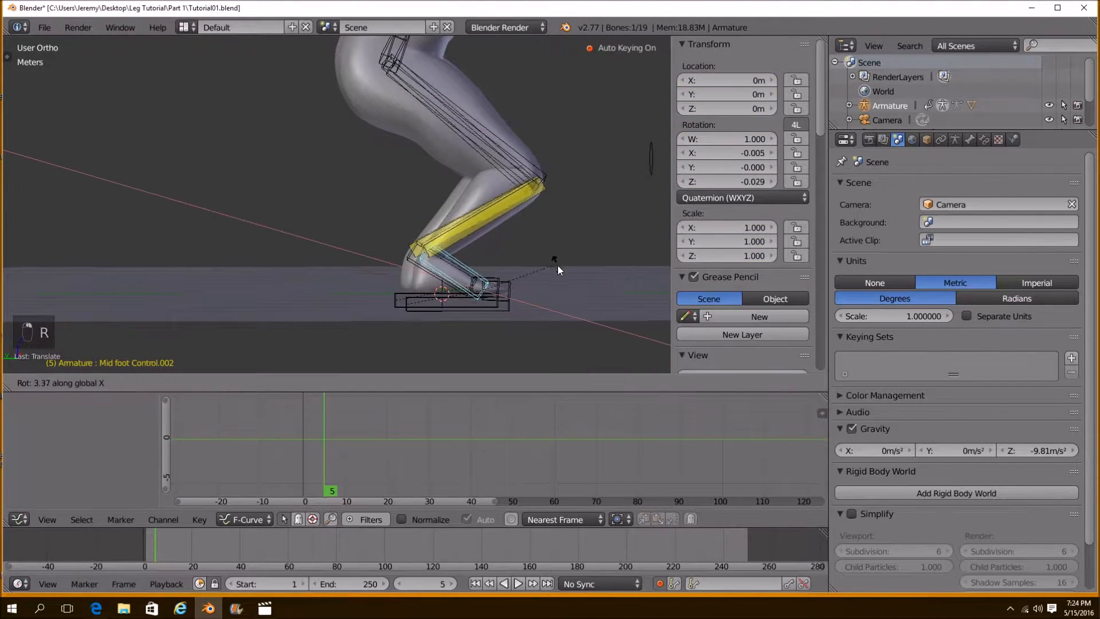
click(559, 281)
Rotate the other mid foot control bone at frame 5 to match the first foot
middle_drag(560, 281, 521, 287)
right_click(466, 276)
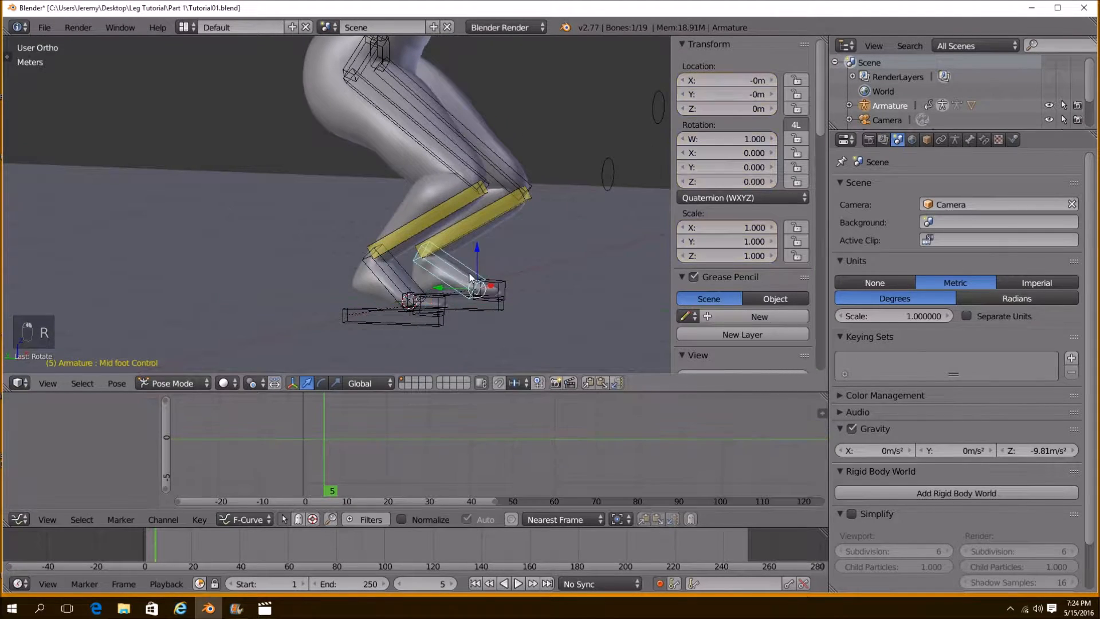
key(r)
key(r)
click(541, 284)
Go to frame 40 and lower the hip bone into a deeper crouch
middle_drag(539, 287, 421, 312)
drag(325, 411, 429, 420)
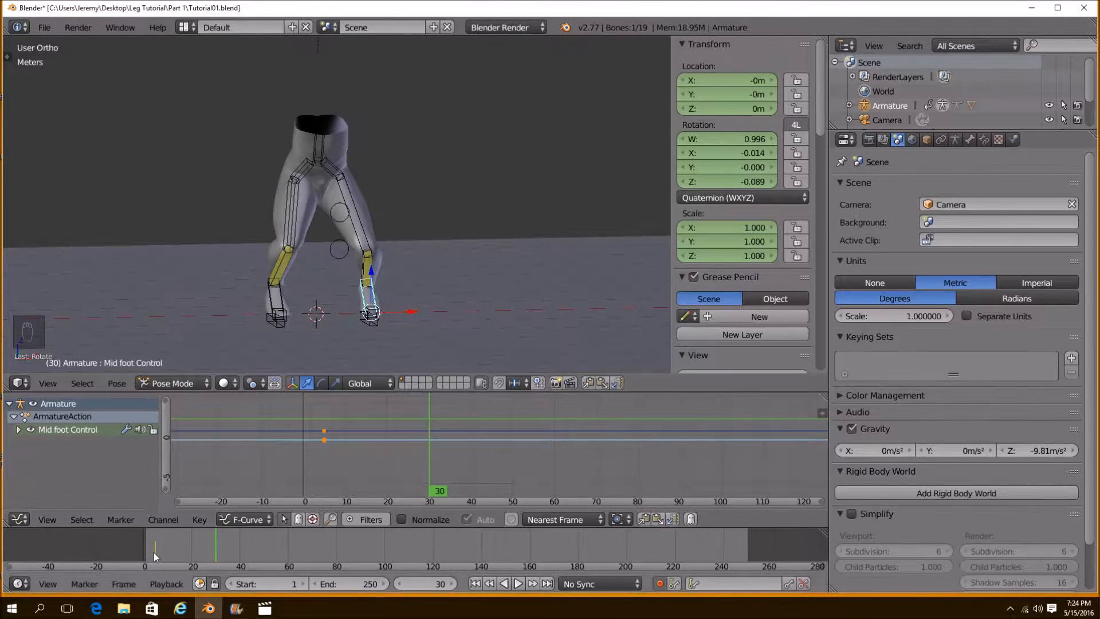
scroll(223, 556, up, 3)
middle_drag(223, 558, 397, 549)
scroll(397, 549, up, 6)
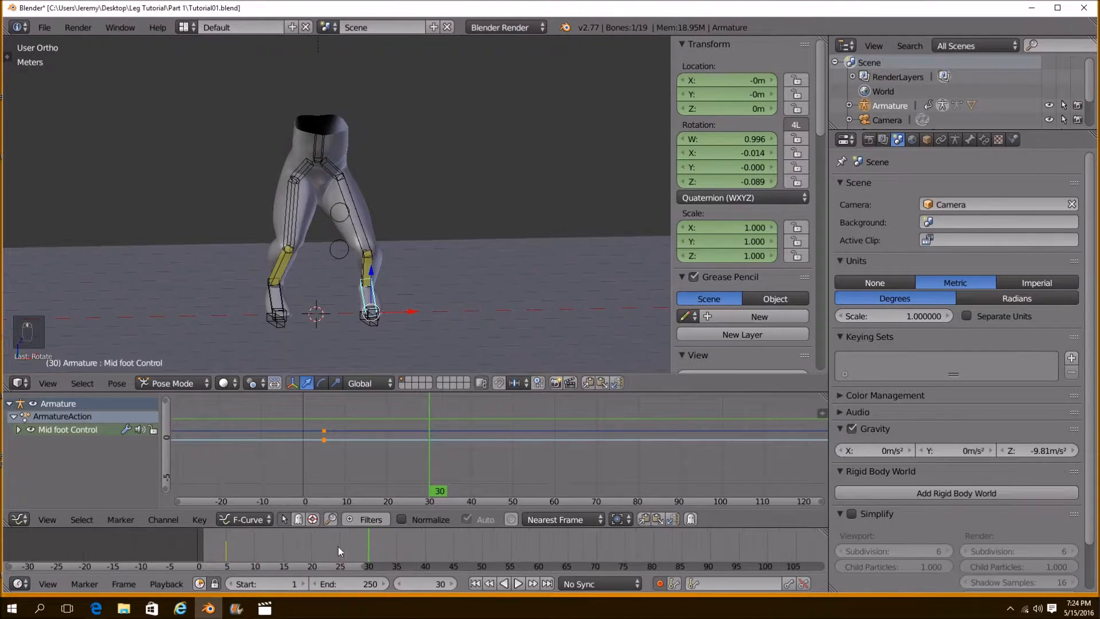
middle_drag(408, 353, 369, 162)
right_click(370, 163)
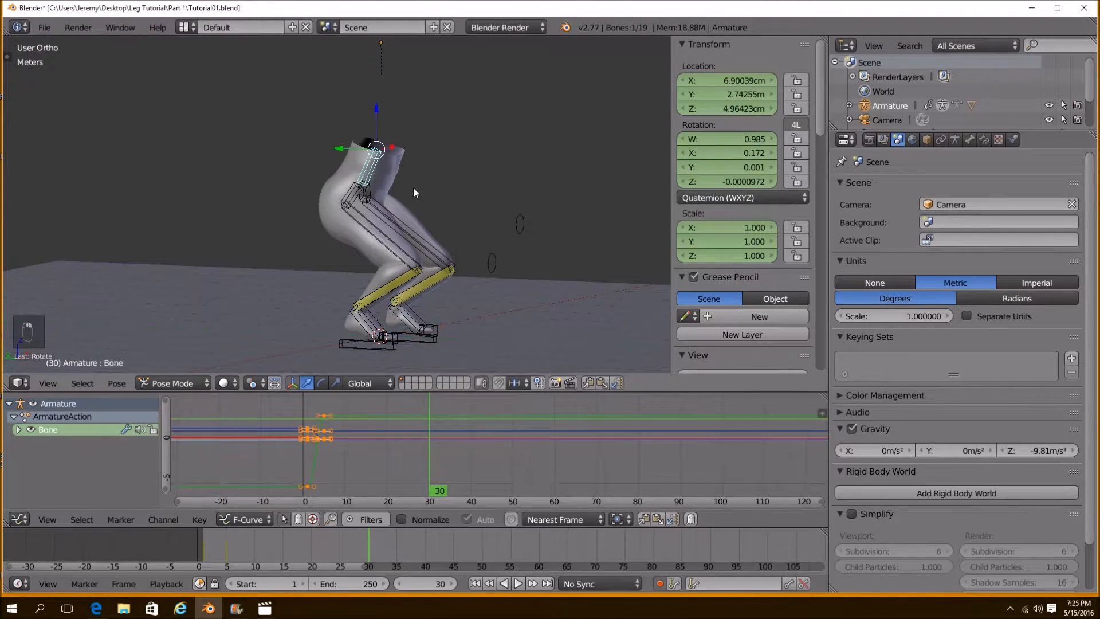
drag(367, 541, 425, 541)
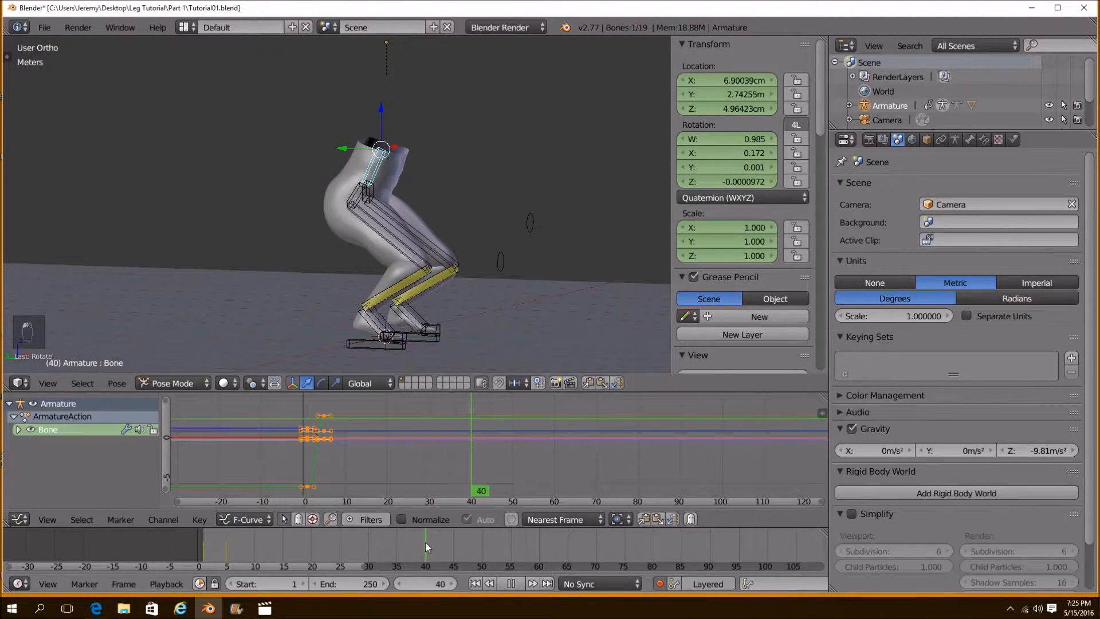
middle_drag(471, 200, 488, 230)
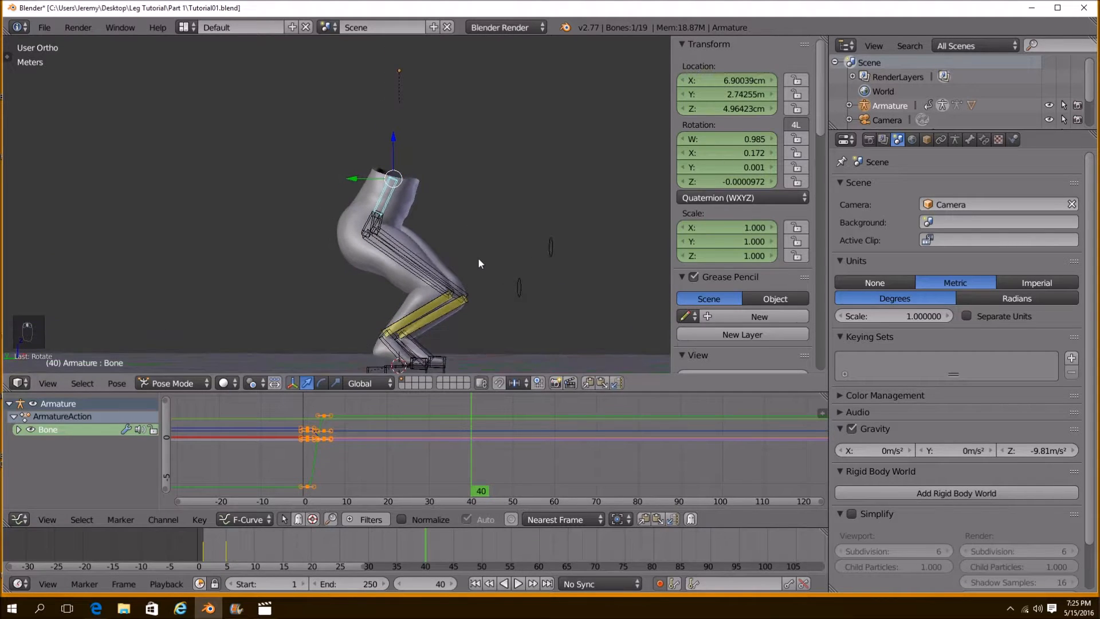
key(g)
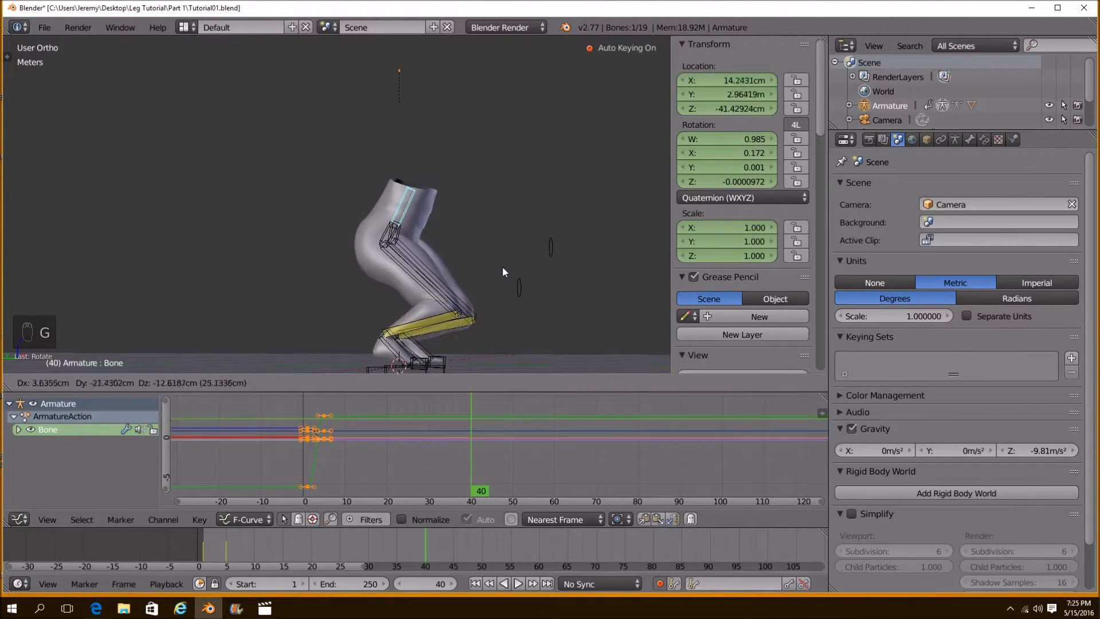
click(504, 283)
Refine the frame 40 crouch by leaning the hip bone further forward around X and moving it to about Y 3.65 m, Z -56 cm
middle_drag(505, 284, 402, 294)
key(g)
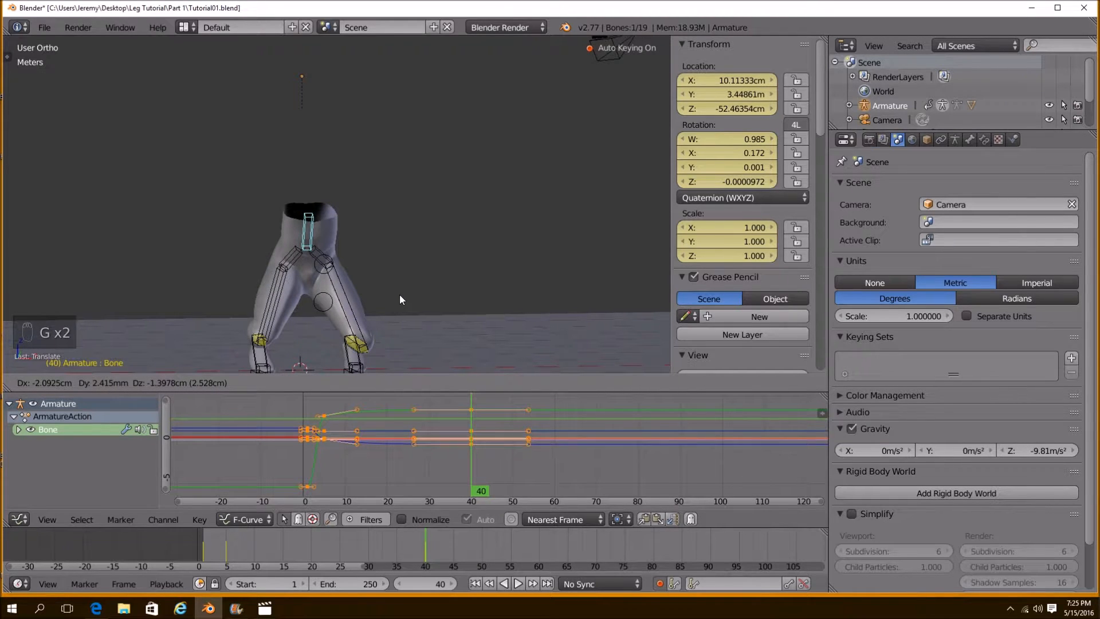
click(399, 300)
key(r)
mouse_move(397, 301)
middle_down()
mouse_move(453, 296)
mouse_move(441, 312)
mouse_move(398, 302)
mouse_move(396, 312)
middle_up()
key(x)
click(439, 322)
key(g)
click(438, 324)
At frame 70, raise the hip bone to about Y 60 cm, Z 18 cm and rotate it upright into a standing pose
scroll(438, 322, down, 1)
key(alt+a)
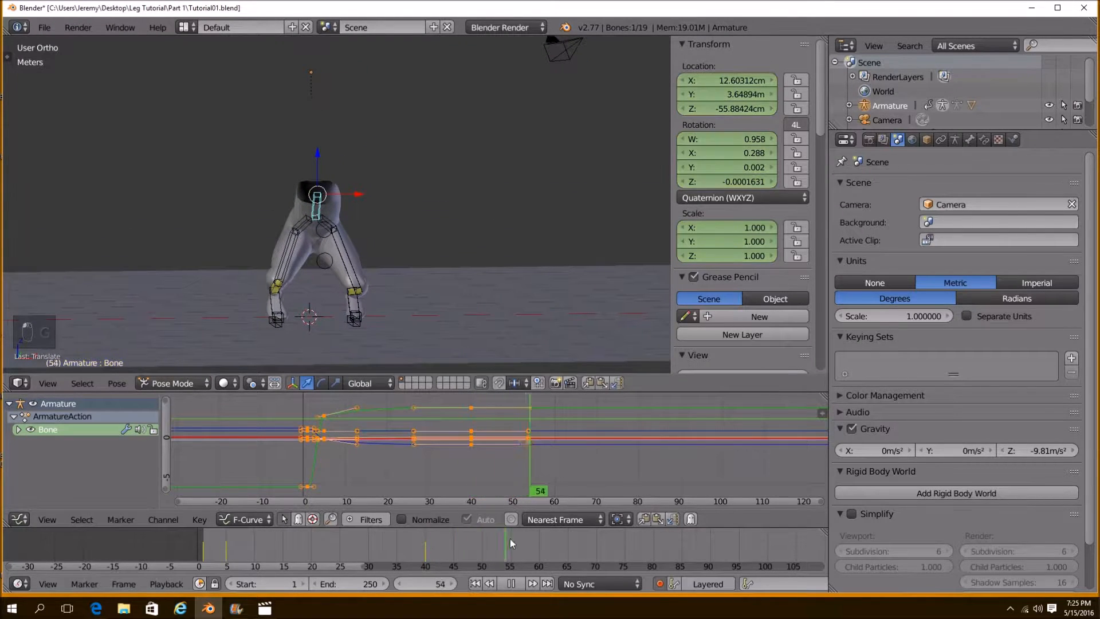
key(alt+a)
middle_drag(385, 207, 486, 269)
key(g)
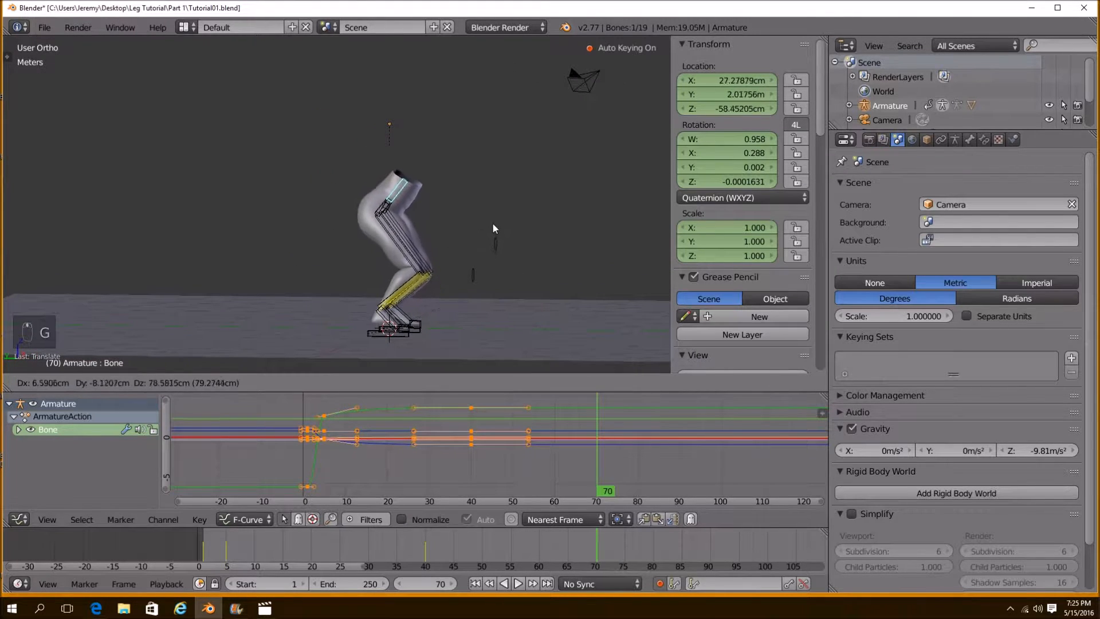
click(490, 193)
key(r)
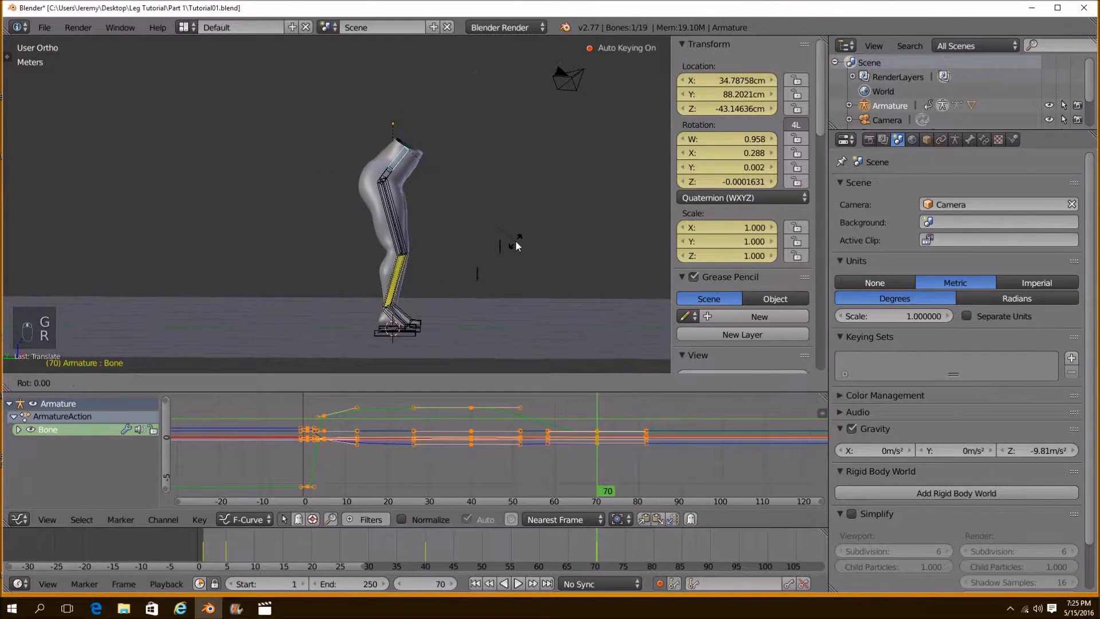
click(507, 163)
key(g)
click(488, 148)
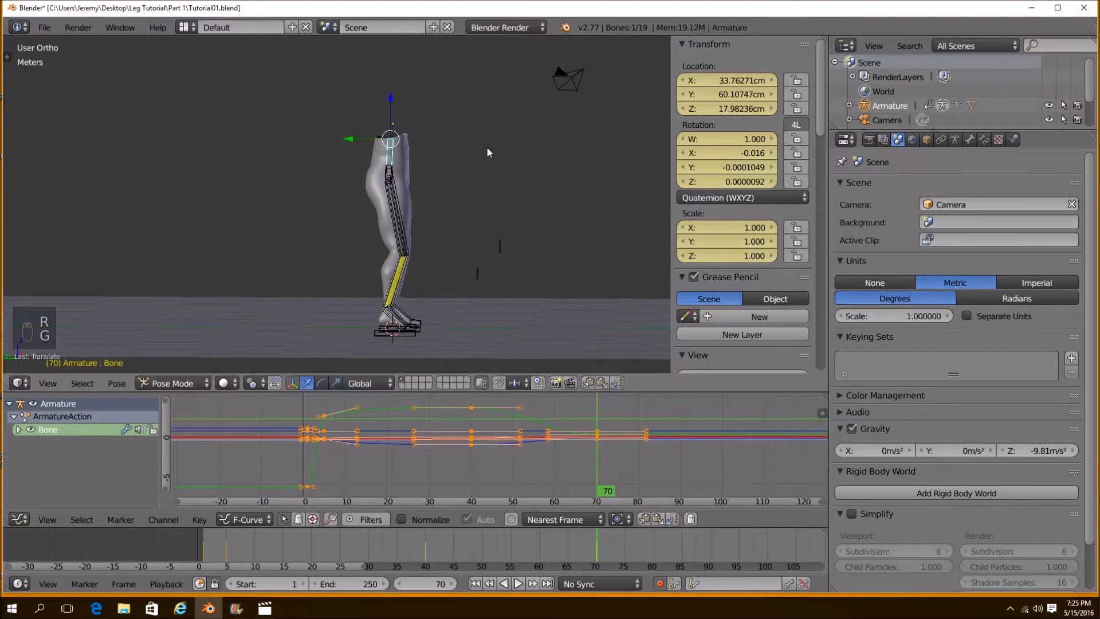
Play the landing and standing-up animation from the start to check its timing
drag(596, 538, 205, 567)
middle_drag(300, 348, 342, 298)
click(518, 584)
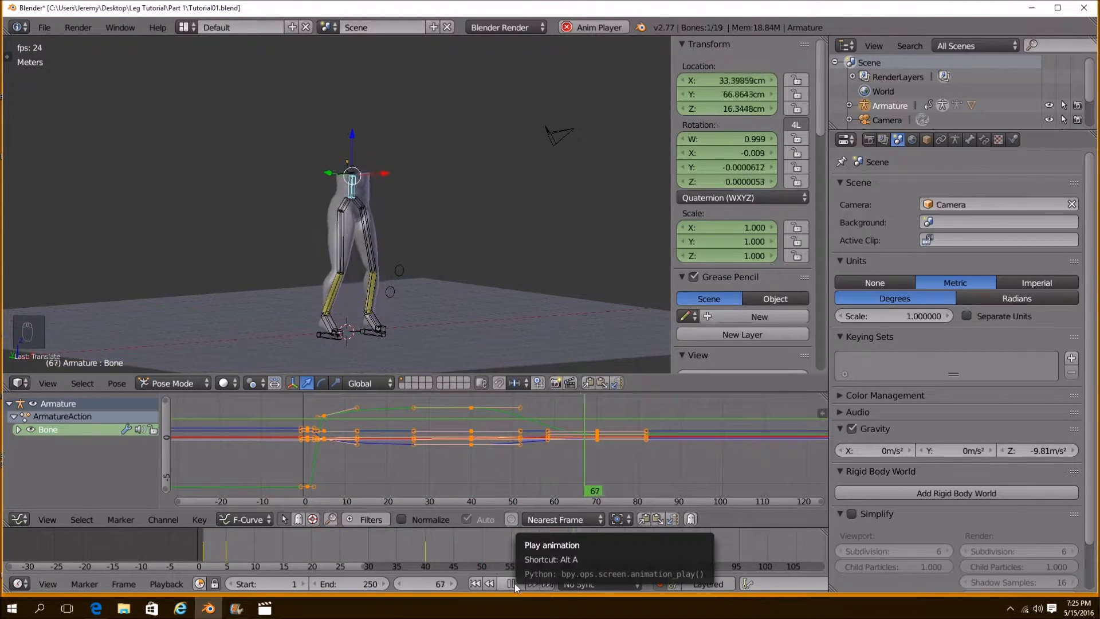
click(516, 584)
Select the hip bone's frame 70 keyframes in the graph and shift them in time to about frame 120
scroll(533, 436, down, 2)
key(a)
key(b)
drag(533, 414, 586, 467)
key(g)
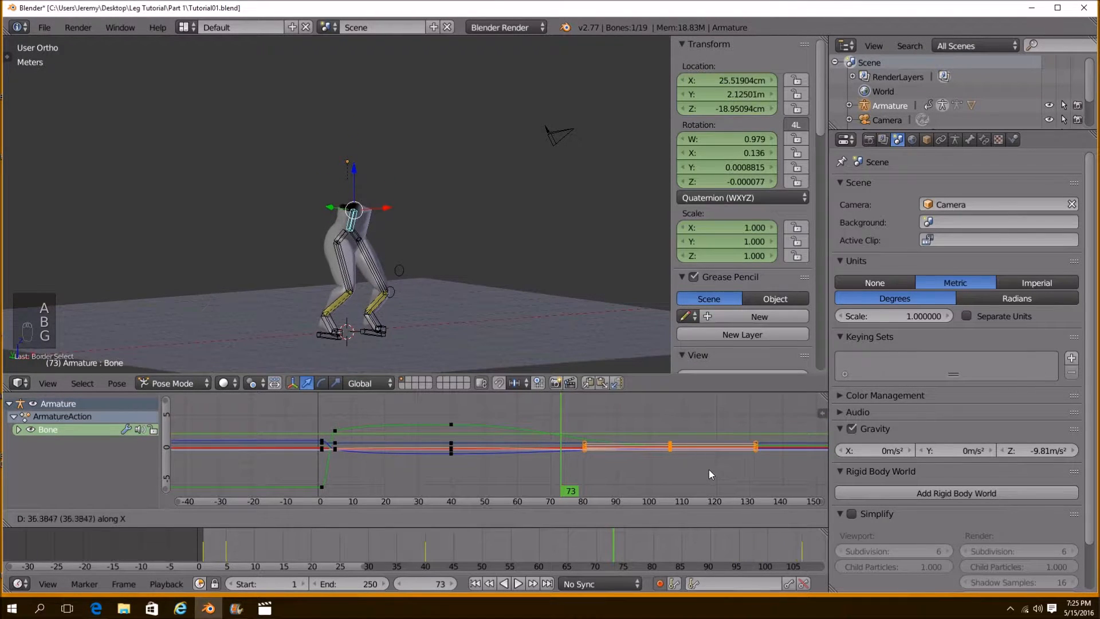
click(752, 470)
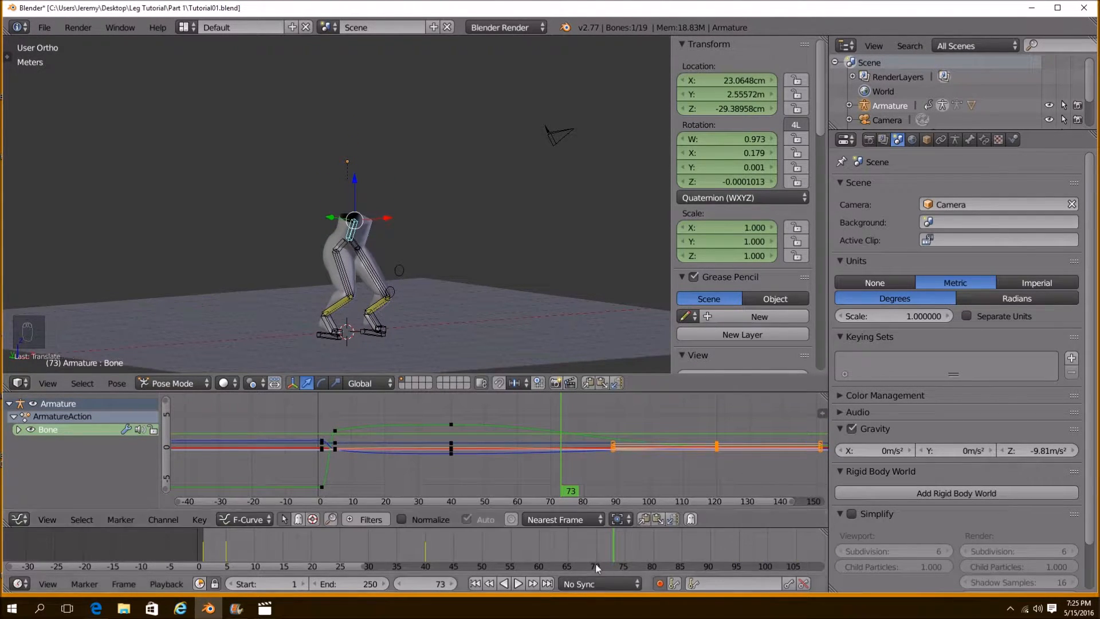
Replay the animation from the first frame and watch the slower rise from several angles
click(475, 583)
click(518, 584)
middle_drag(472, 284, 432, 242)
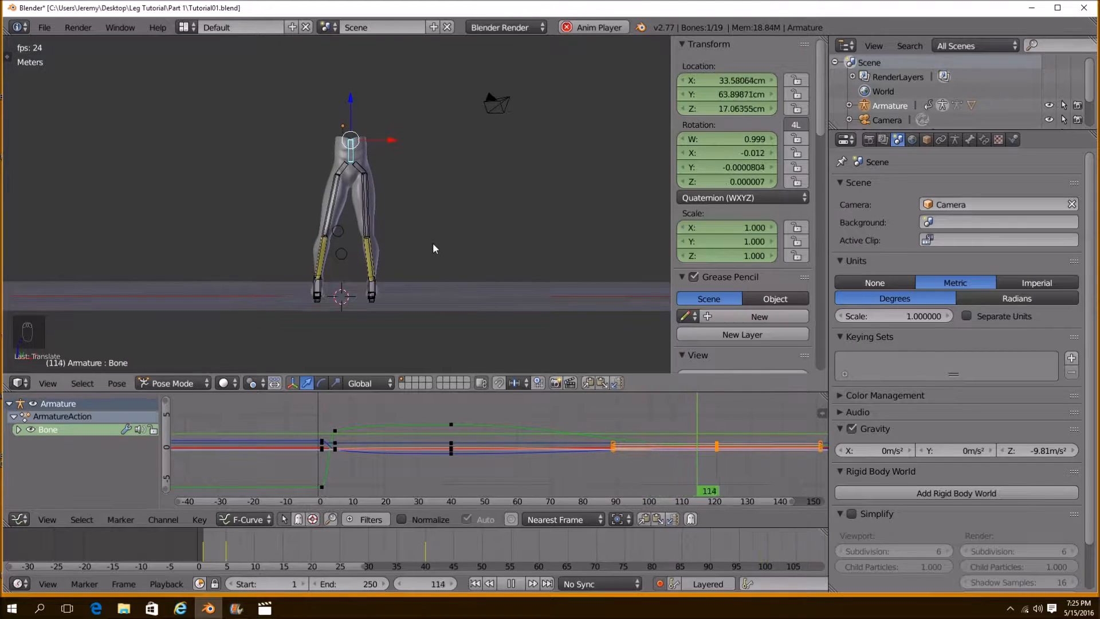
middle_drag(419, 250, 467, 258)
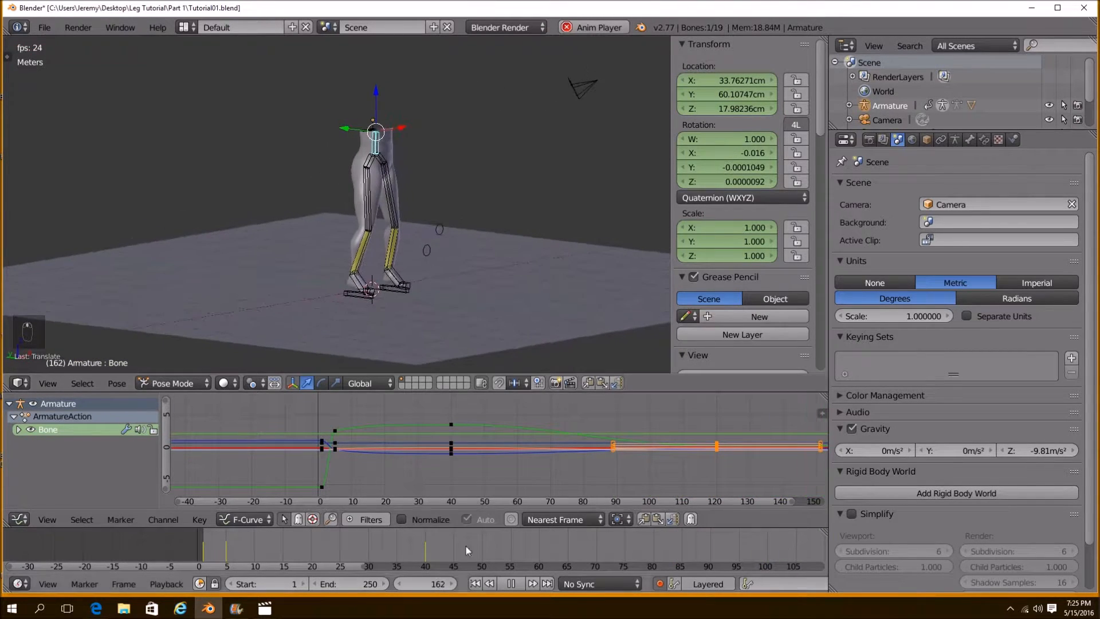
click(517, 586)
Set the animation's end frame to 120
middle_drag(579, 446, 475, 443)
key(a)
scroll(669, 491, up, 3)
scroll(567, 472, up, 4)
middle_drag(669, 479, 563, 439)
drag(563, 439, 538, 414)
click(363, 584)
text(120)
key(Return)
Scrub through the motion to the crouch at frame 40 and examine the feet up close
middle_drag(366, 246, 304, 243)
drag(524, 463, 350, 450)
scroll(347, 450, down, 3)
middle_drag(366, 456, 529, 457)
drag(543, 457, 532, 464)
click(339, 449)
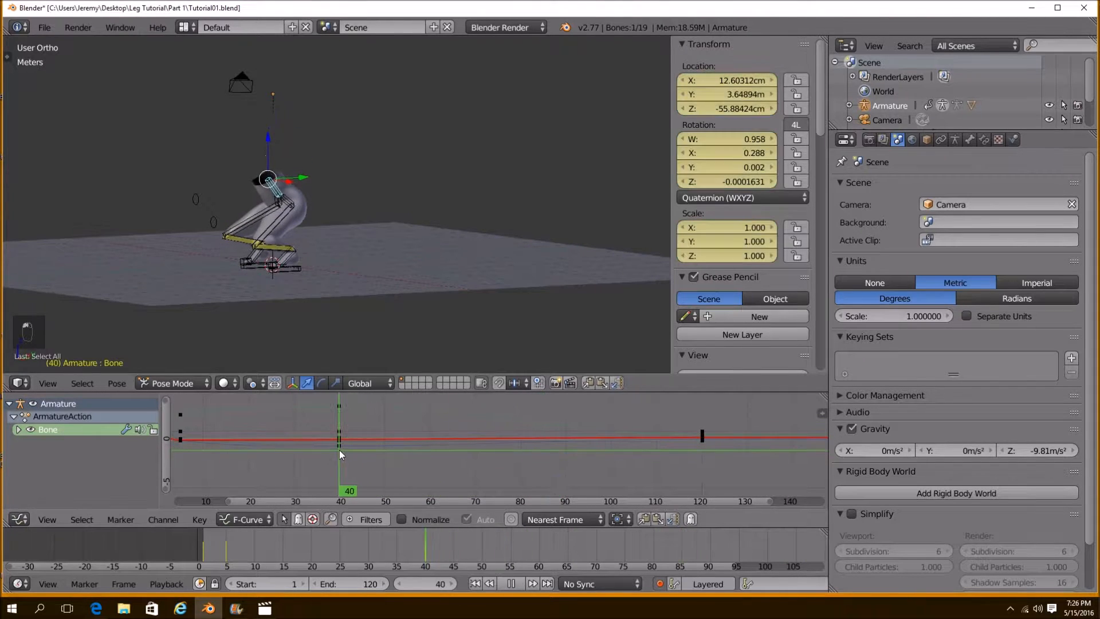
key(alt+a)
scroll(315, 325, up, 4)
scroll(359, 301, up, 4)
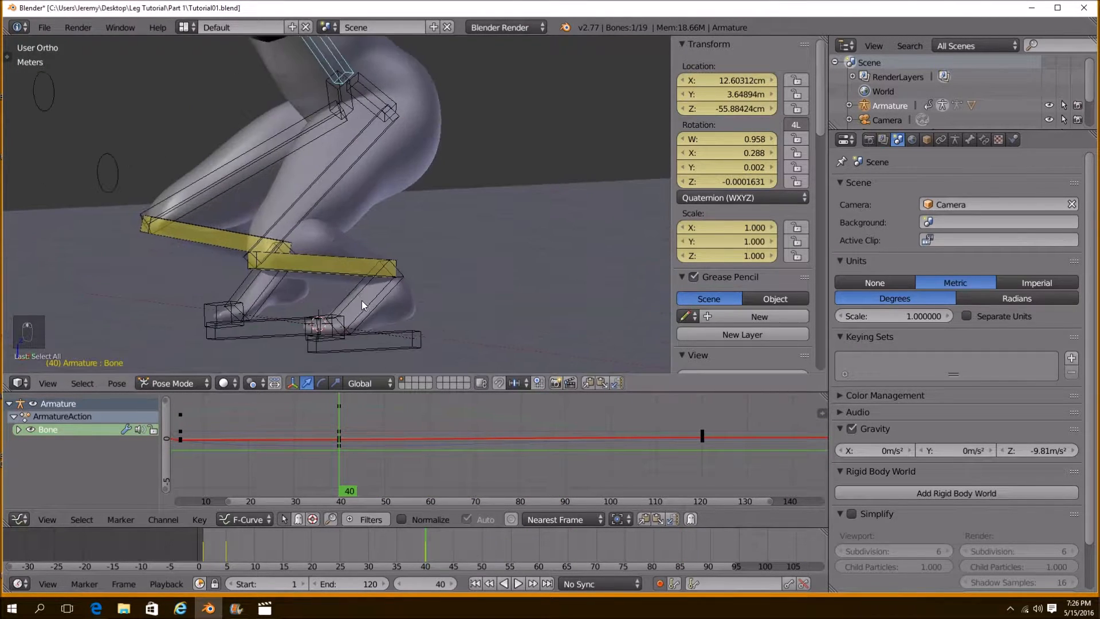
At frame 22, rotate both mid foot control bones around the X axis to adjust the feet during the crouch
drag(338, 462, 219, 476)
middle_drag(227, 476, 524, 475)
key(shift+Left)
drag(480, 485, 558, 487)
right_click(462, 248)
middle_drag(461, 248, 432, 243)
key(r)
key(x)
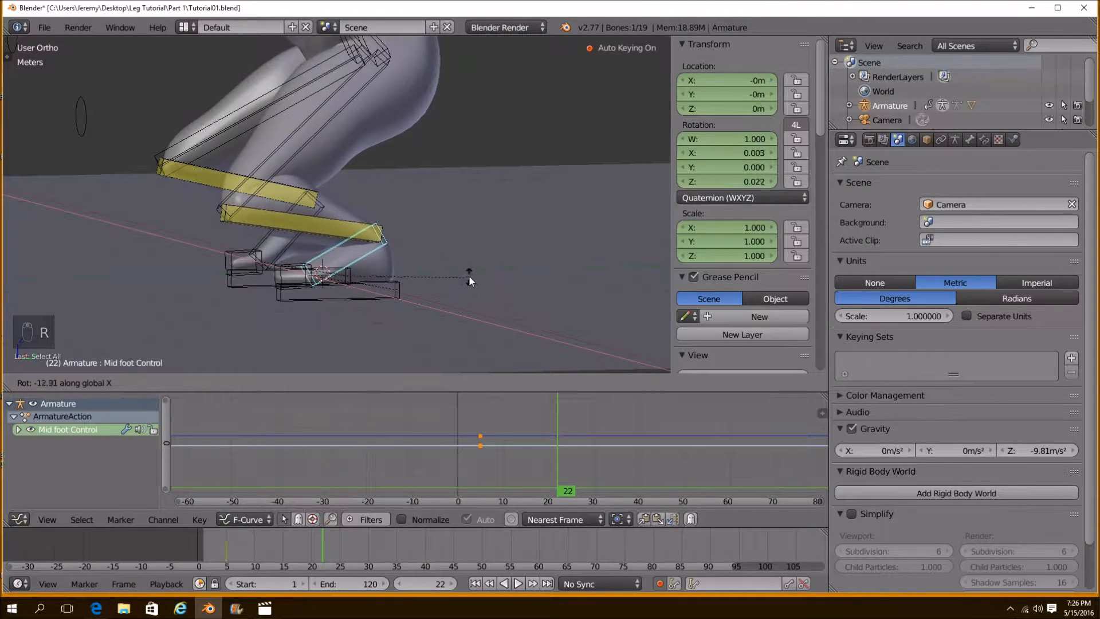
click(467, 270)
key(r)
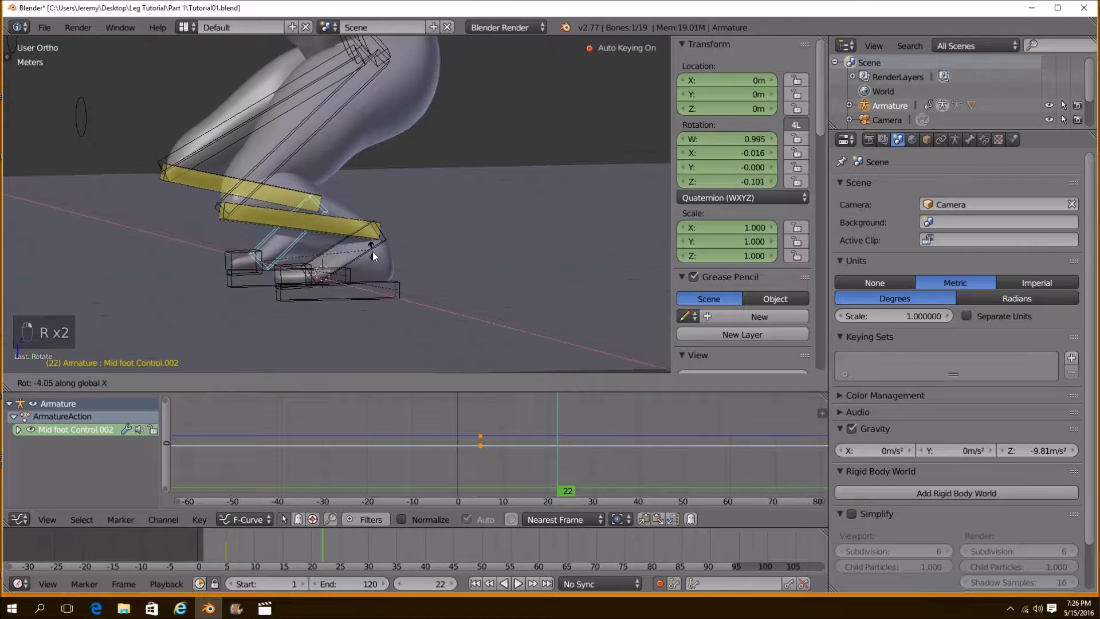
click(381, 268)
Scrub the new foot motion and play the animation from the start to examine the feet
middle_drag(418, 284, 470, 310)
drag(559, 473, 480, 479)
click(475, 583)
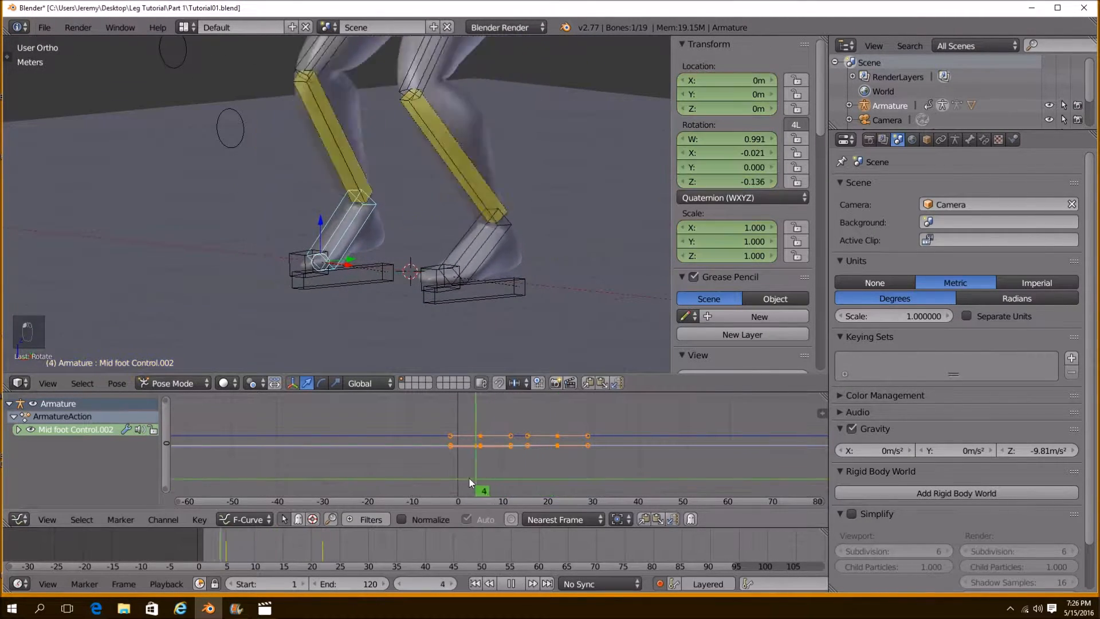
click(518, 583)
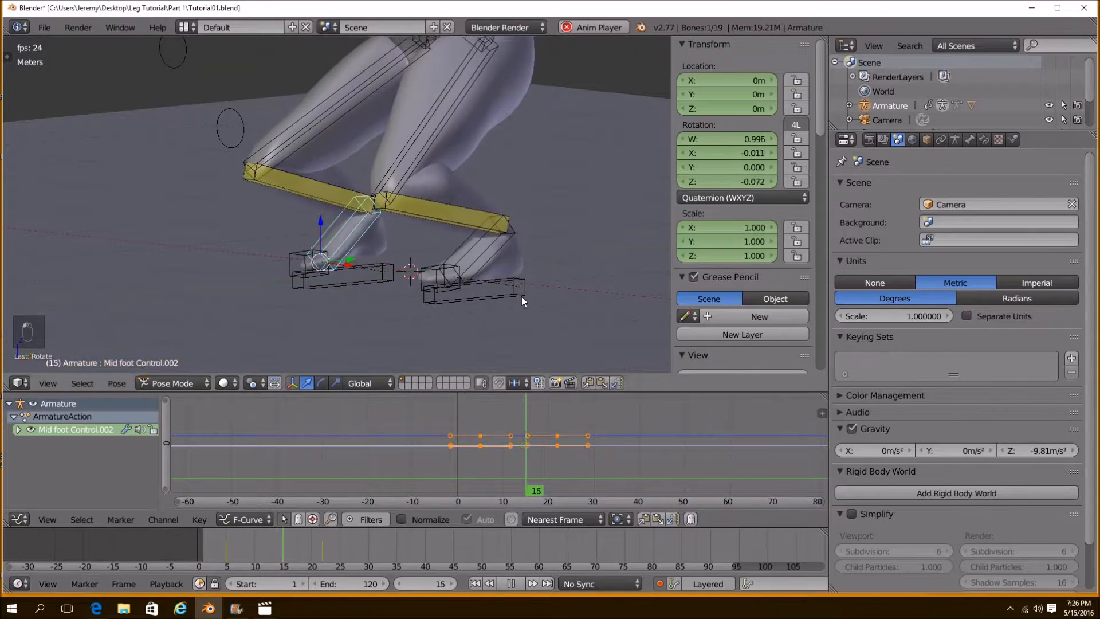
Watch the looping animation of the whole legs in Solid viewport shading, then stop playback at frame 60
scroll(511, 242, down, 3)
mouse_move(511, 242)
shift+middle_down()
mouse_move(487, 298)
mouse_move(562, 300)
mouse_move(574, 289)
mouse_move(514, 315)
mouse_move(470, 289)
mouse_move(612, 275)
mouse_move(40, 284)
mouse_move(259, 266)
mouse_move(335, 277)
mouse_move(274, 274)
mouse_move(275, 287)
shift+middle_up()
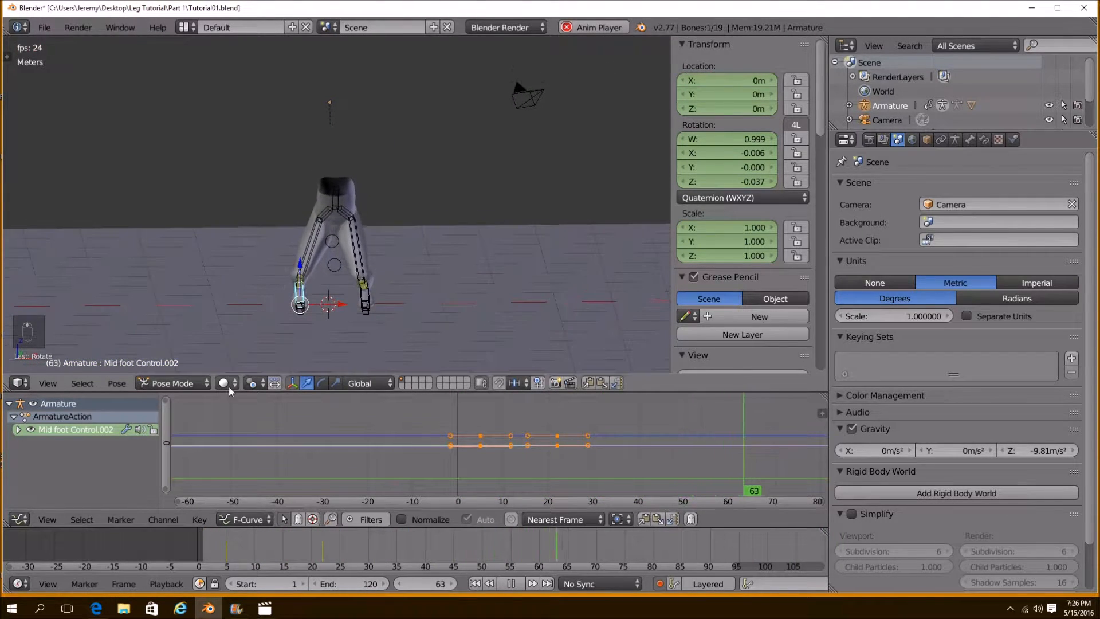
click(232, 383)
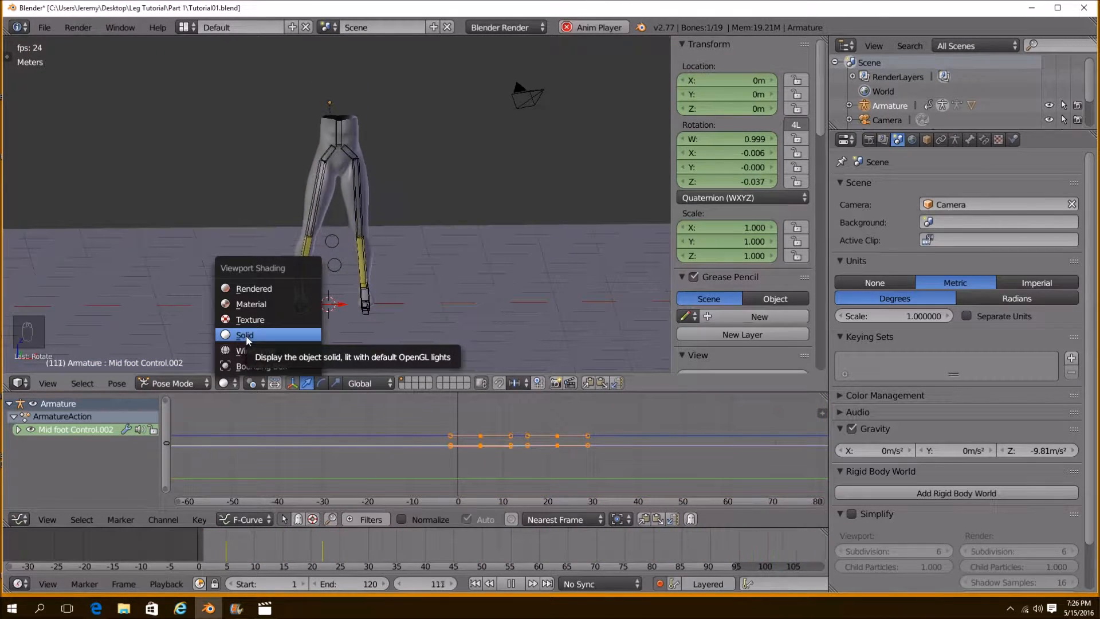
click(246, 335)
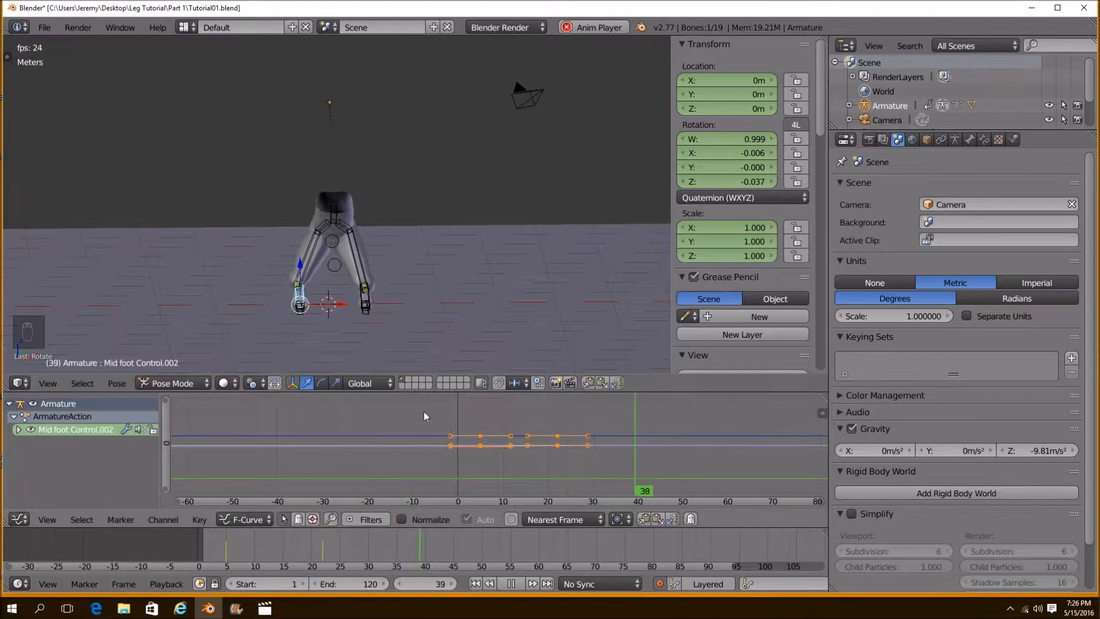
key(alt+a)
Select Bone.003 and set the pole angle of its IK constraint to -72.1°
scroll(336, 331, up, 3)
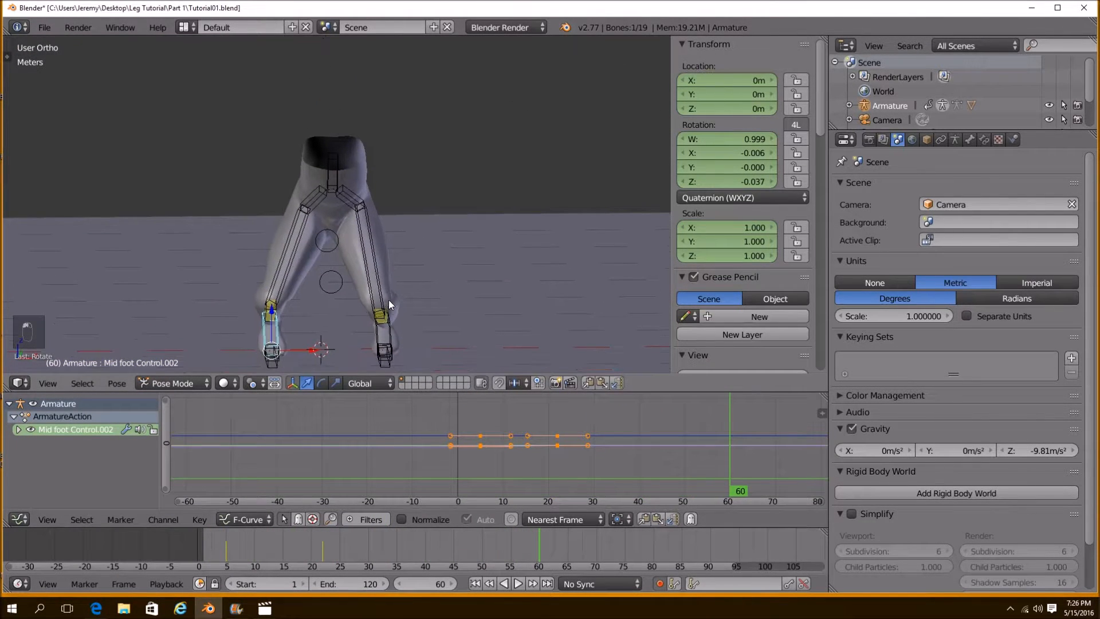
middle_drag(392, 327, 338, 310)
right_click(339, 309)
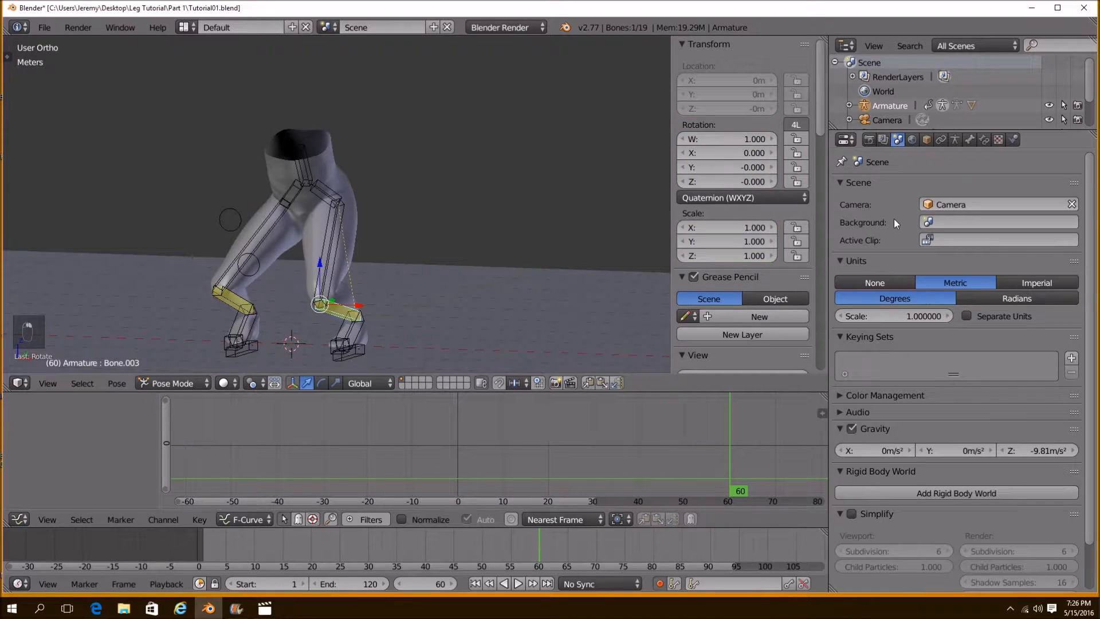
click(986, 140)
drag(906, 301, 906, 301)
middle_drag(350, 258, 450, 281)
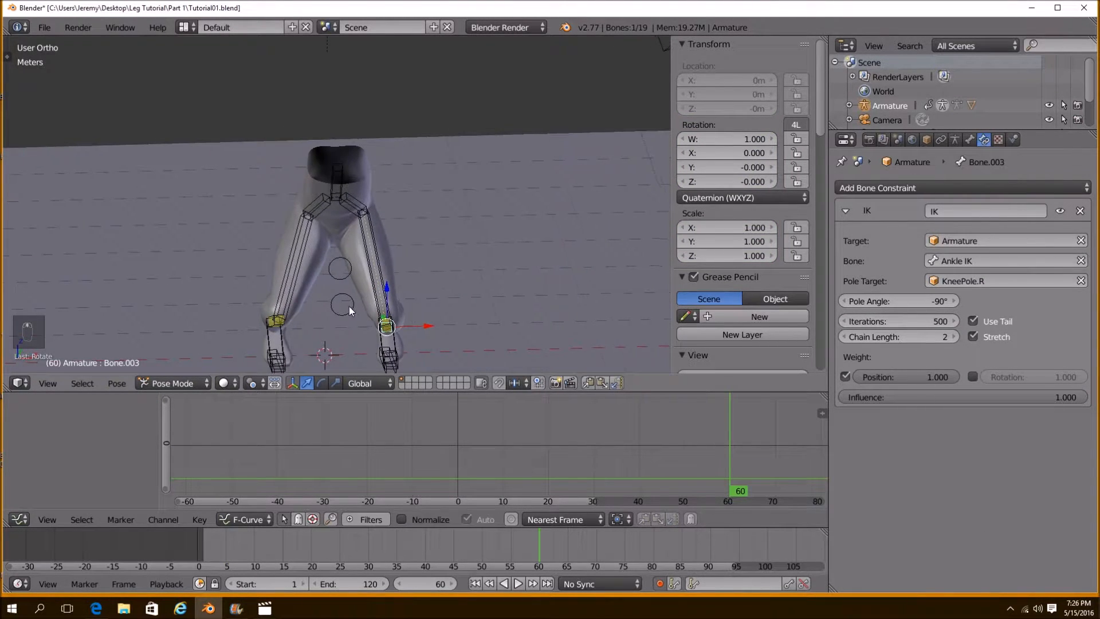
drag(906, 301, 938, 301)
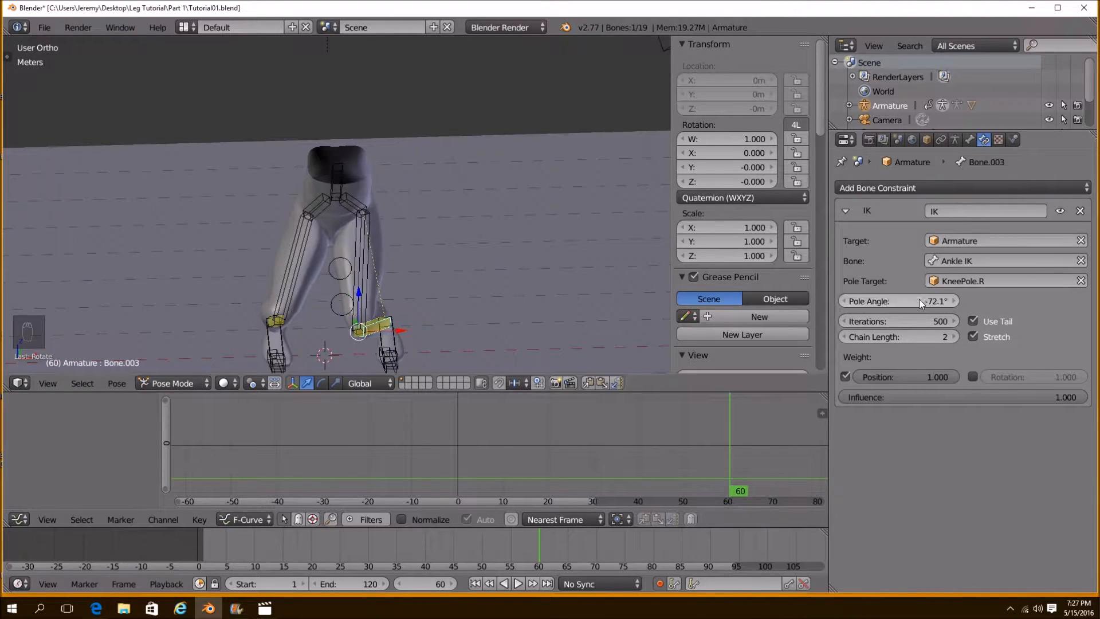
In Object Mode, move the KneePole.R control sideways, outward over its own leg
key(ctrl+Tab)
right_click(342, 305)
key(g)
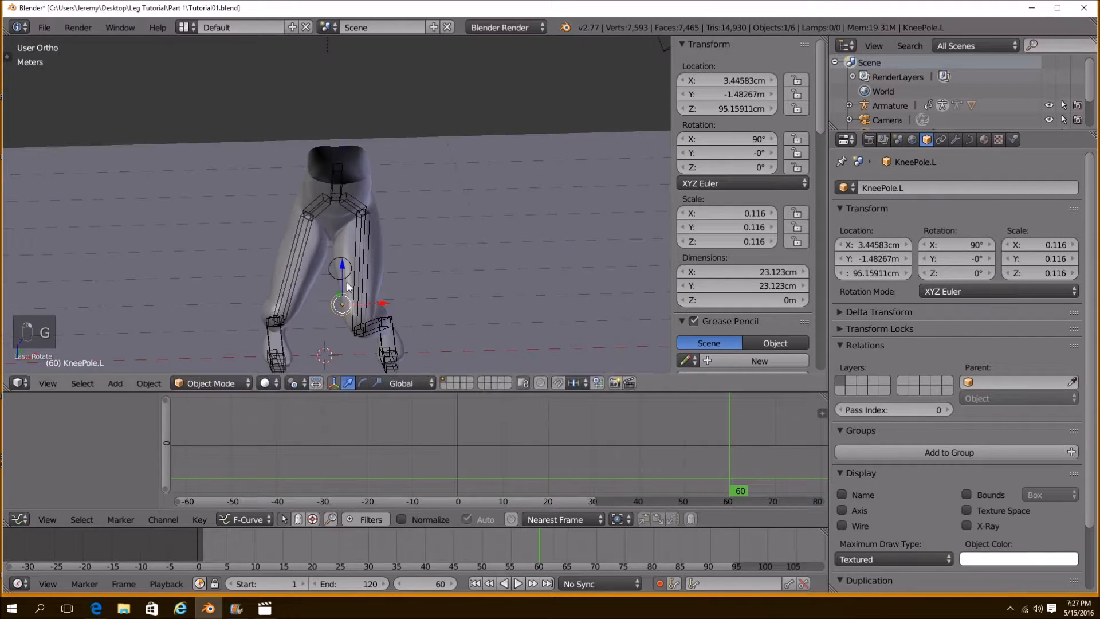
key(g)
click(415, 315)
Reselect Bone.003 in Pose Mode and set its IK pole angle to -77.6°
middle_drag(416, 315, 373, 287)
right_click(368, 312)
right_click(370, 309)
right_click(362, 299)
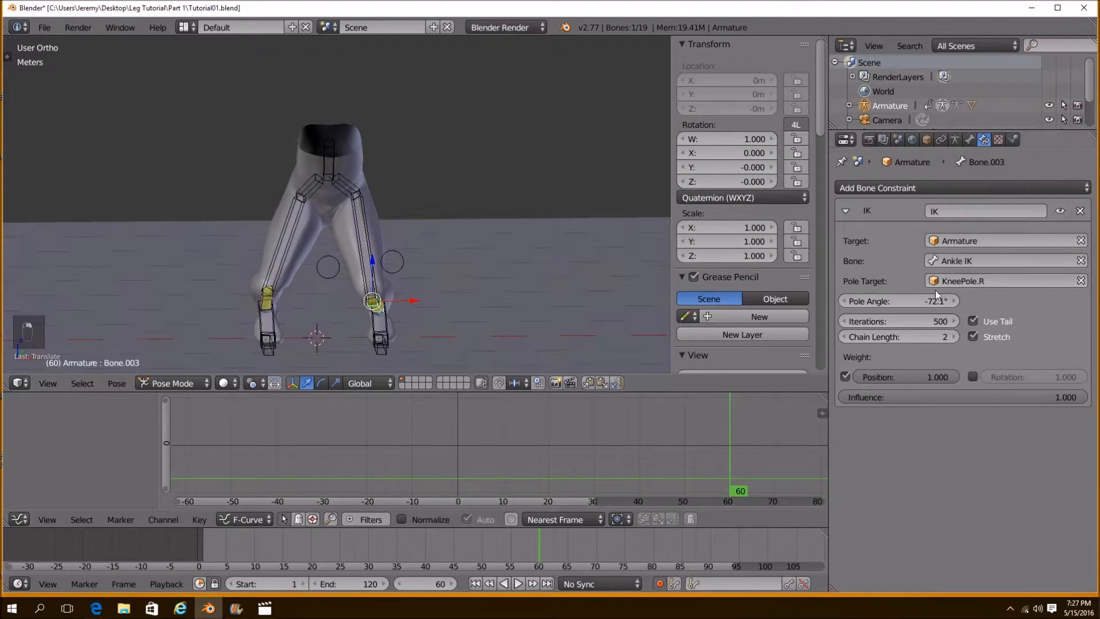
drag(899, 301, 886, 301)
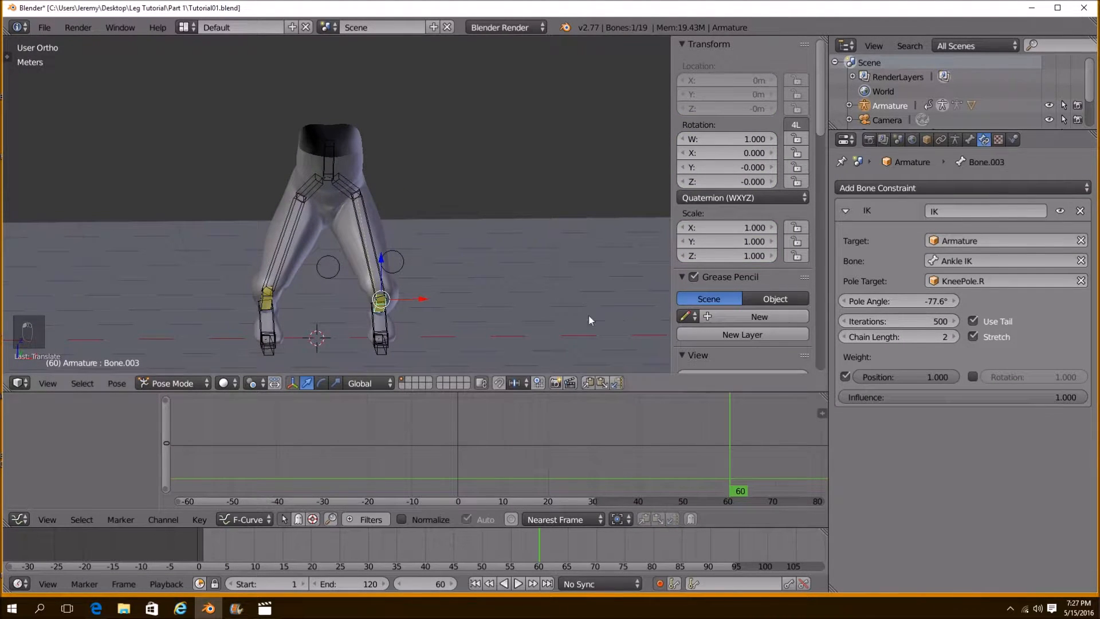
In Object Mode, move the KneePole.L control sideways toward its own leg
shift+middle_drag(390, 304, 411, 291)
key(ctrl+Tab)
right_click(349, 255)
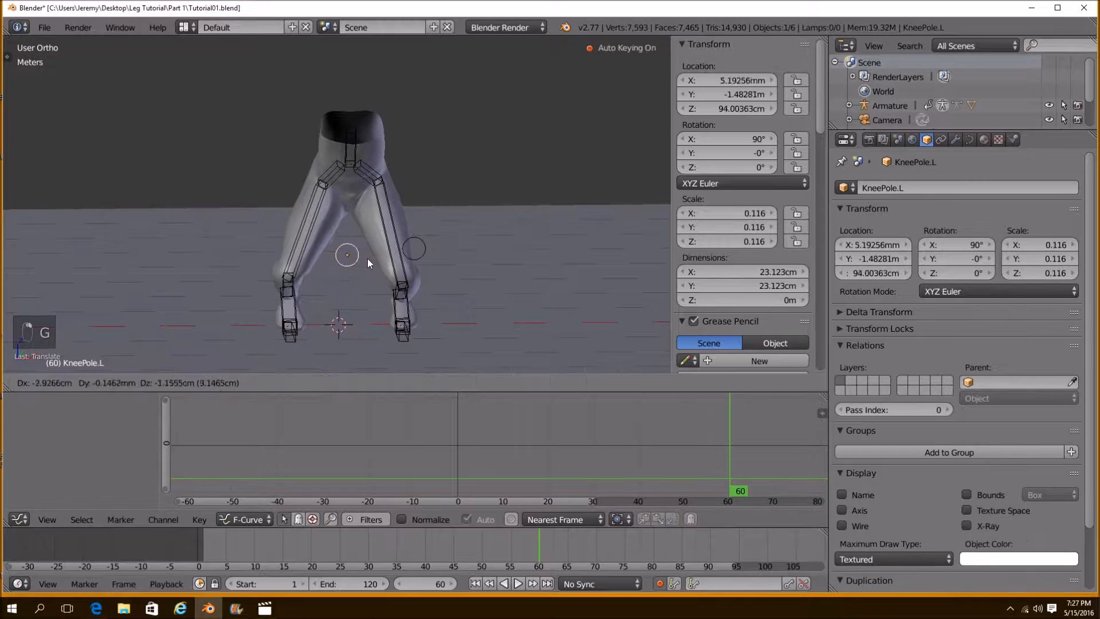
key(g)
click(325, 266)
Select Bone.007 in Pose Mode and set its IK pole angle to -107.5°
right_click(285, 285)
key(ctrl+Tab)
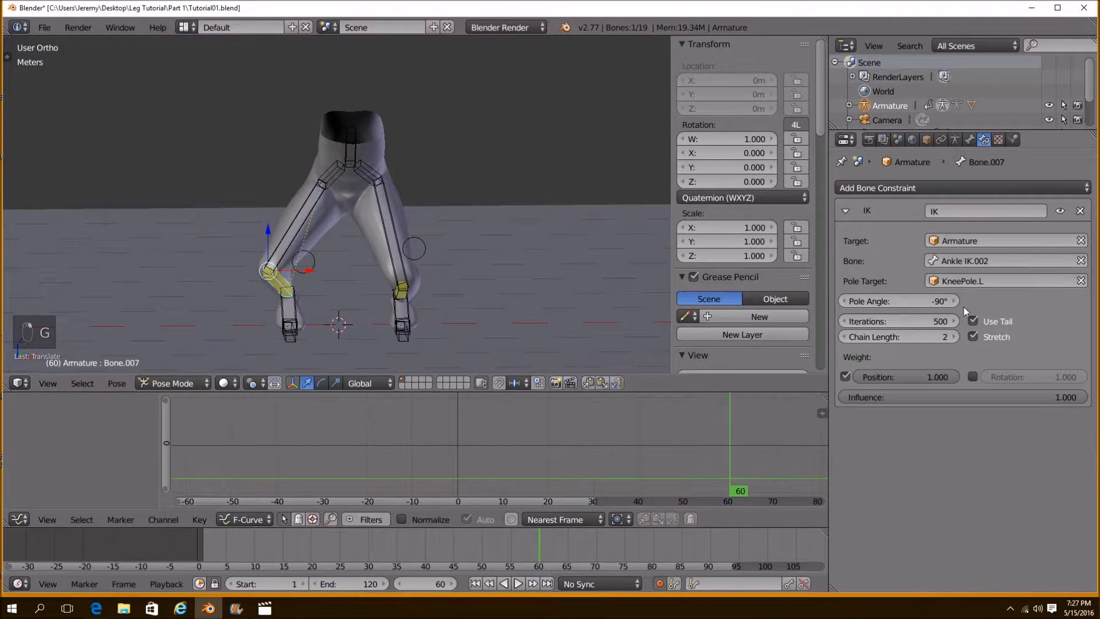
drag(898, 301, 884, 301)
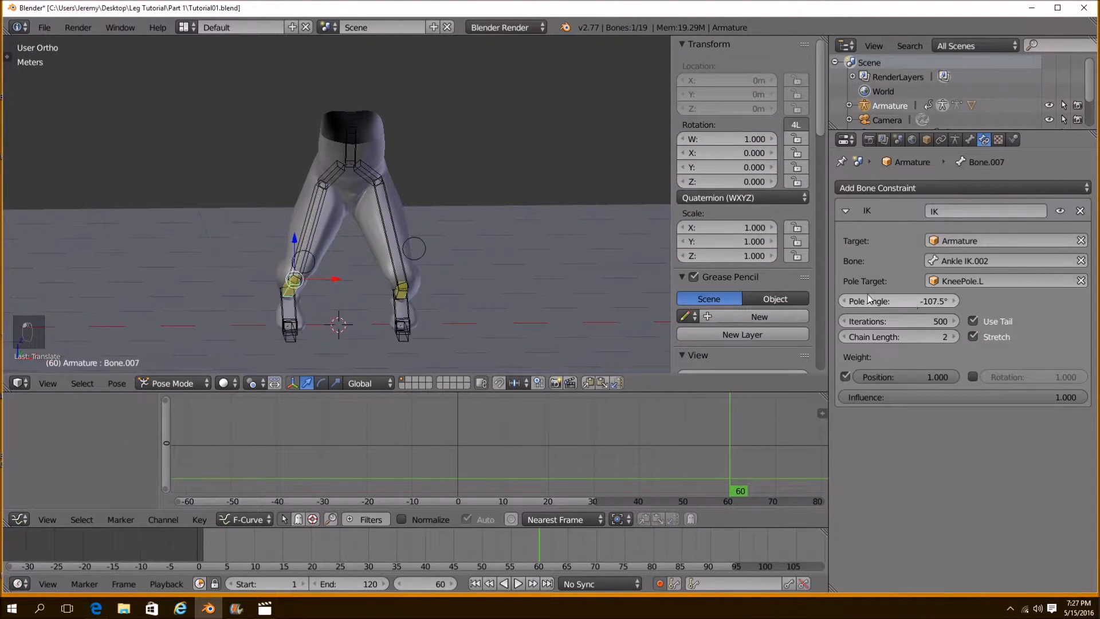
Reposition KneePole.L in front of its knee, at about X -46.2 cm, Y -1.47 m and Z 87.1 cm
right_click(311, 255)
middle_drag(316, 261, 453, 275)
right_click(234, 266)
key(g)
click(338, 272)
Deselect everything and scrub through the timeline to about frame 113 to examine the corrected knee motion
key(a)
scroll(366, 270, down, 3)
drag(593, 541, 690, 546)
scroll(689, 546, down, 3)
drag(487, 538, 570, 545)
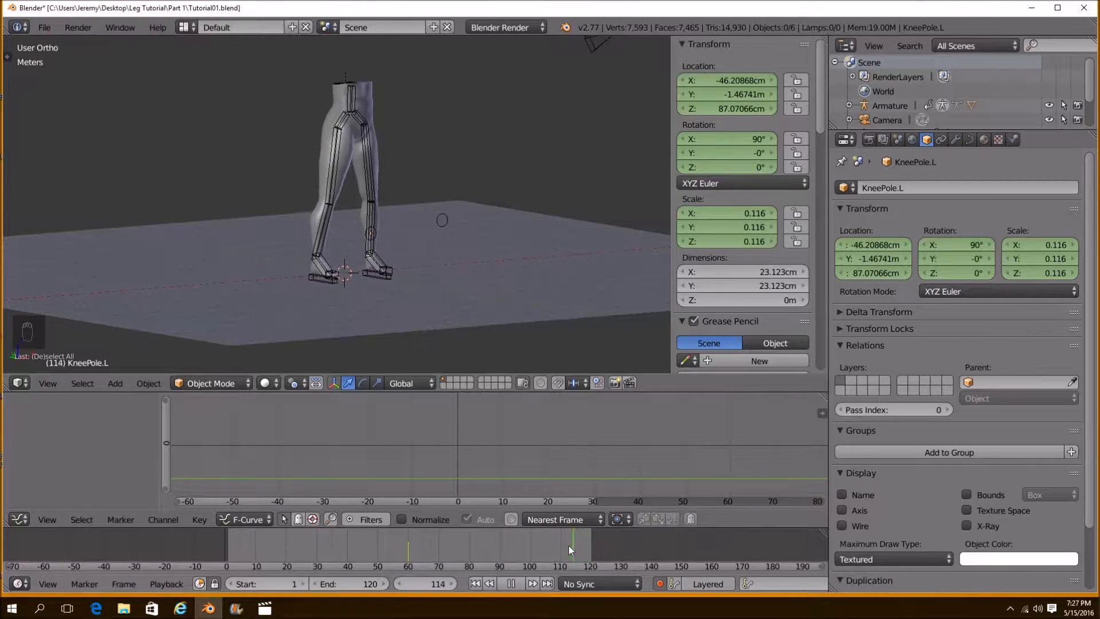
key(Home)
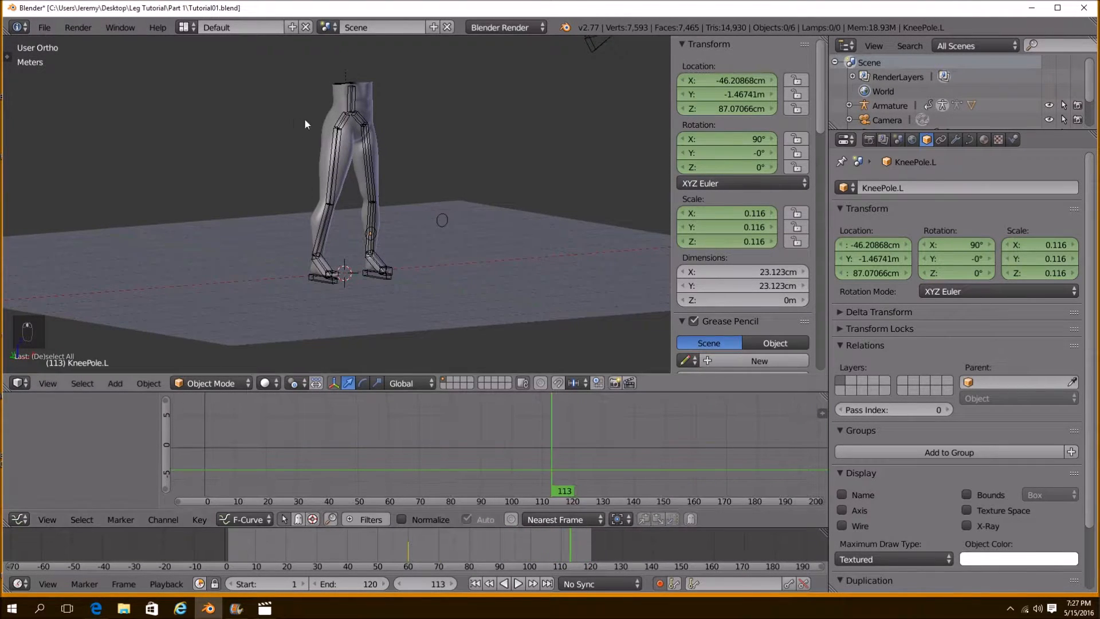
At frame 120, move the hip root bone to about X 22.7 cm, Y 92.4 cm and Z 2.7 cm for the standing pose
right_click(328, 129)
key(ctrl+Tab)
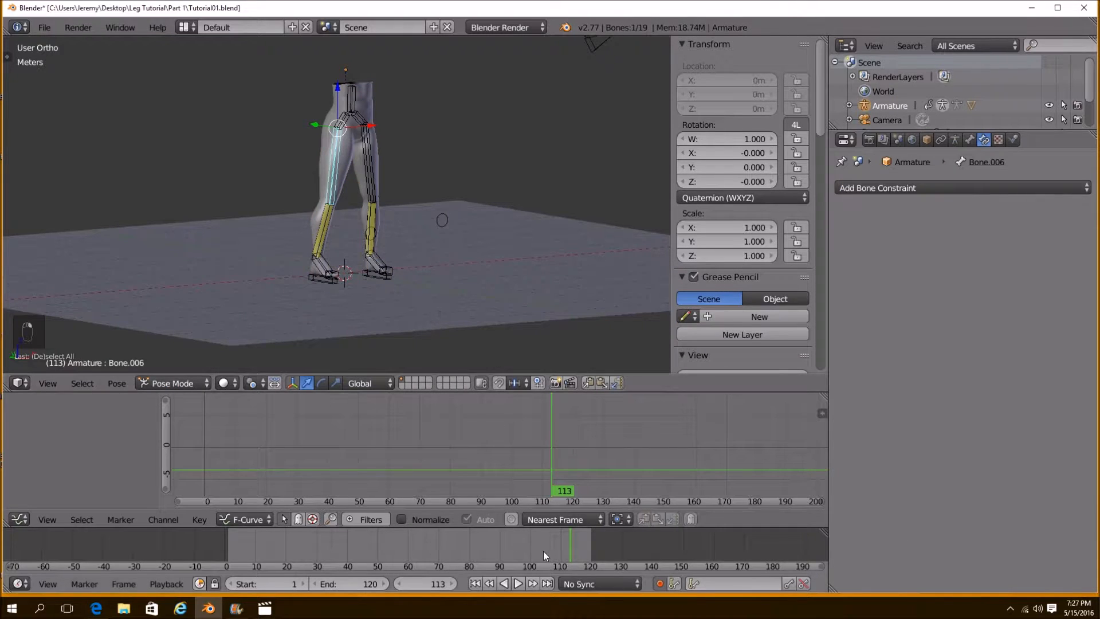
scroll(543, 551, down, 1)
right_click(356, 94)
drag(518, 548, 526, 548)
scroll(442, 343, up, 5)
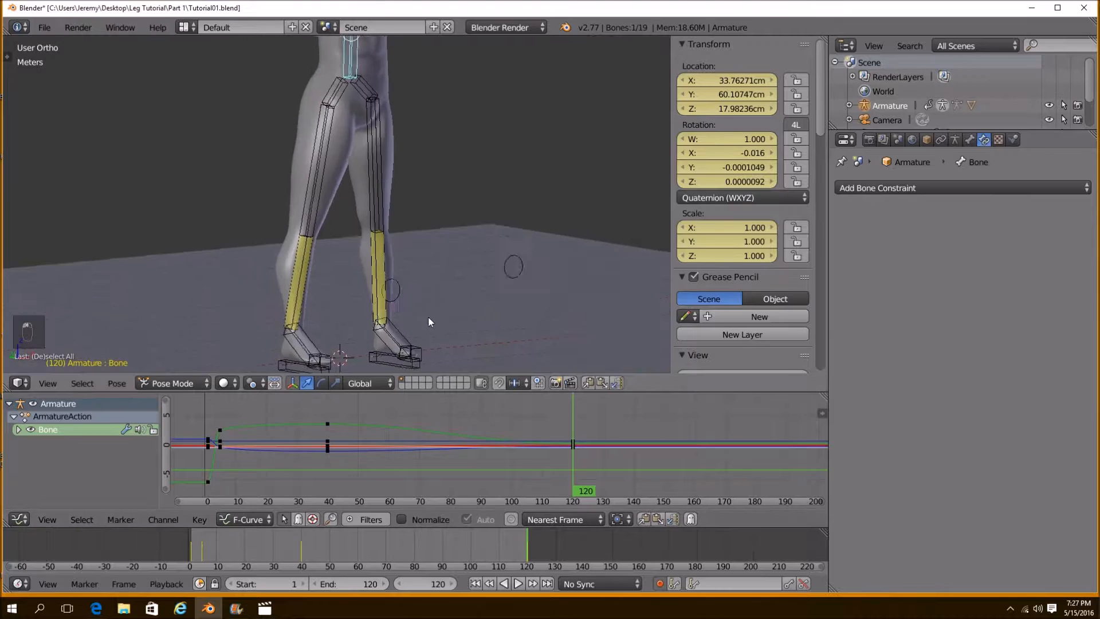
key(g)
click(499, 253)
middle_drag(500, 253, 404, 274)
key(g)
click(396, 273)
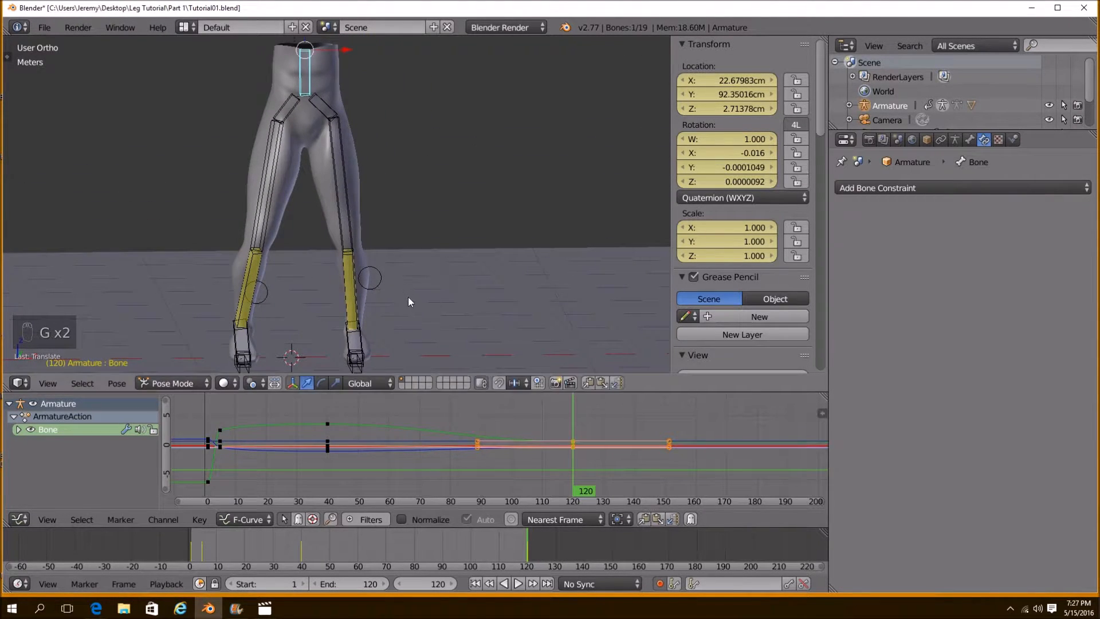
Play the animation from frame 1 to examine the standing-up motion, then stop at frame 84
scroll(408, 297, down, 2)
middle_drag(415, 309, 481, 318)
click(475, 583)
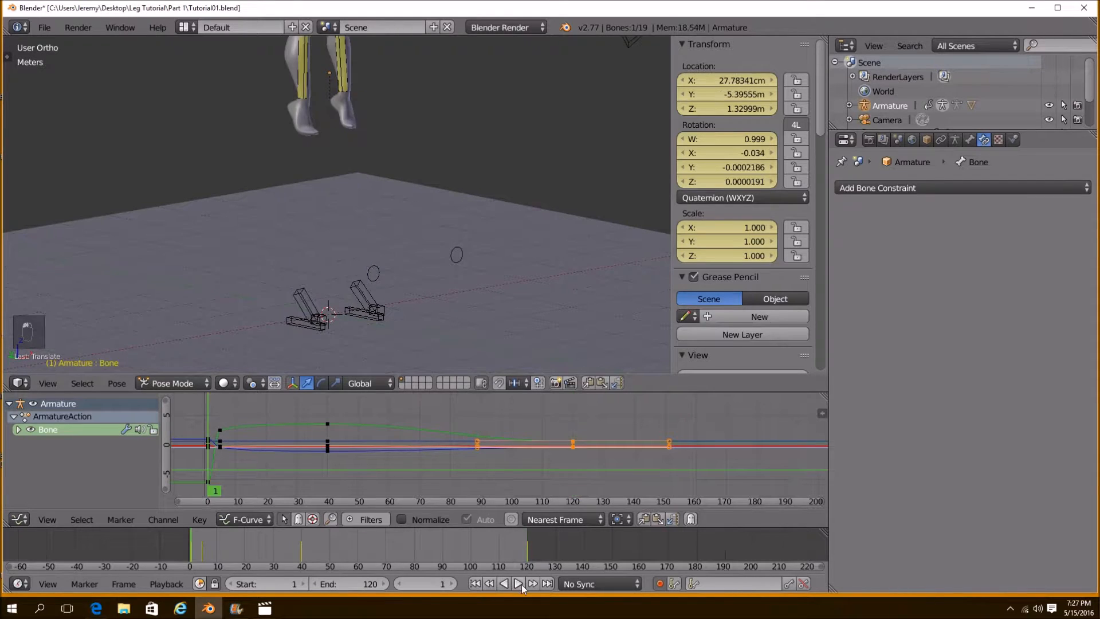
click(518, 583)
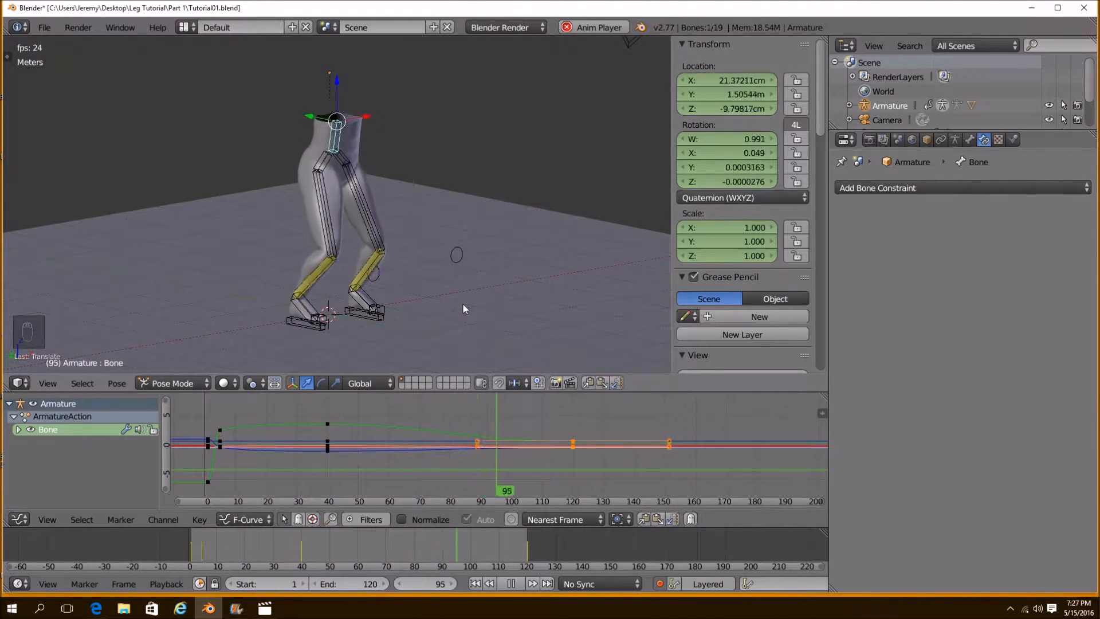
click(508, 583)
Switch to a perspective view from the front of the legs and align the camera to it
middle_drag(429, 249, 372, 251)
key(KP_5)
key(ctrl+alt+KP_0)
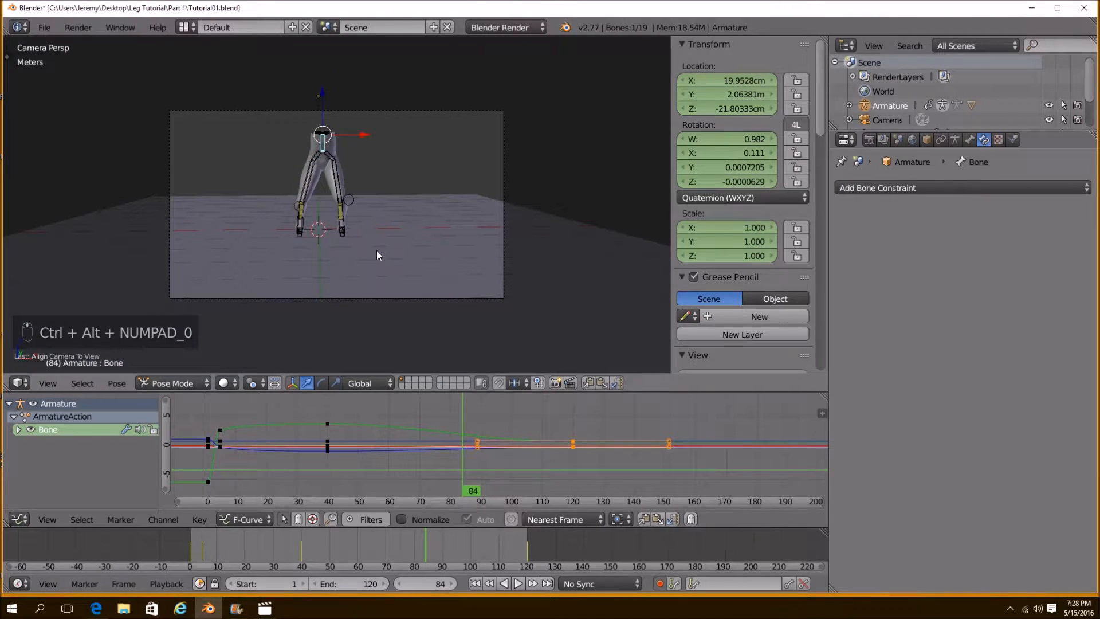
Move the camera to about X -23.5 cm, Y -5.79 m and Z 1 m, and close the transform sidebar
right_click(505, 147)
key(g)
key(g)
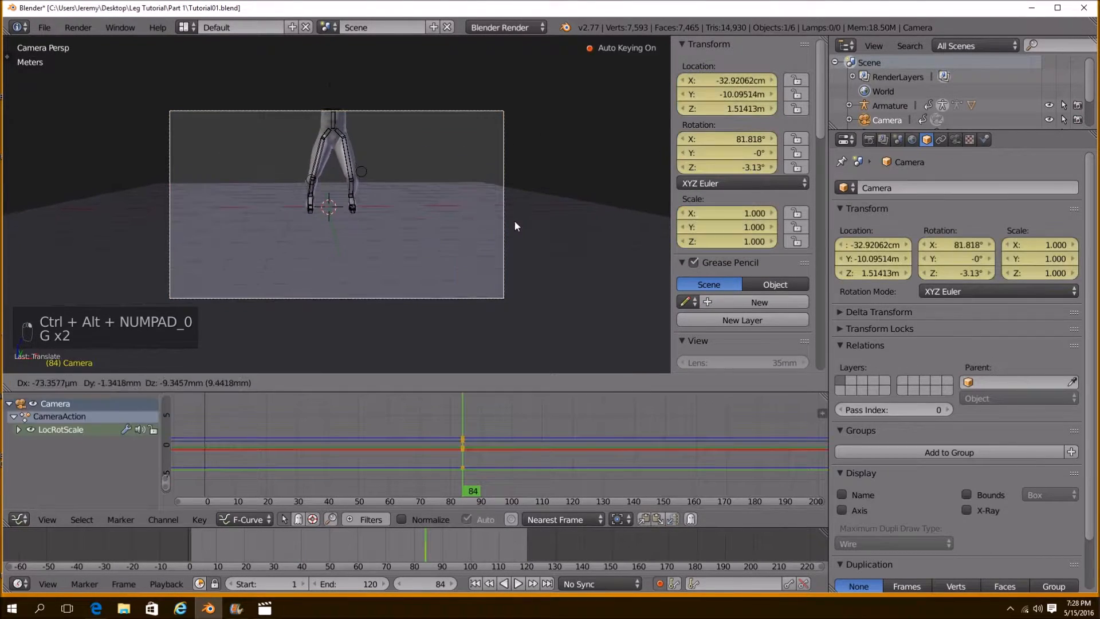
key(g)
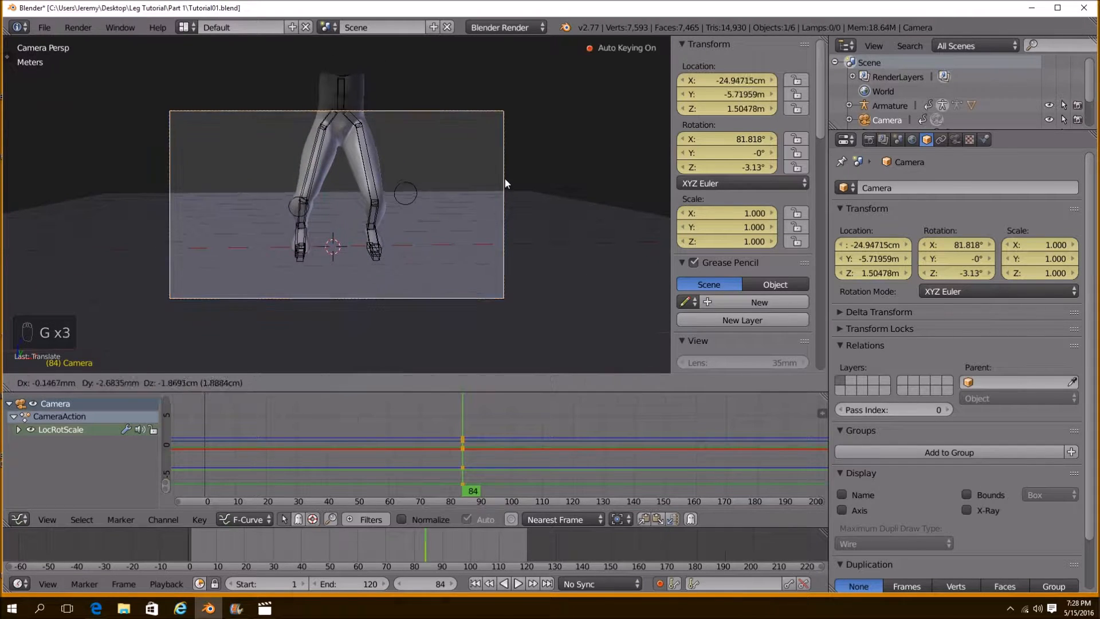
click(506, 214)
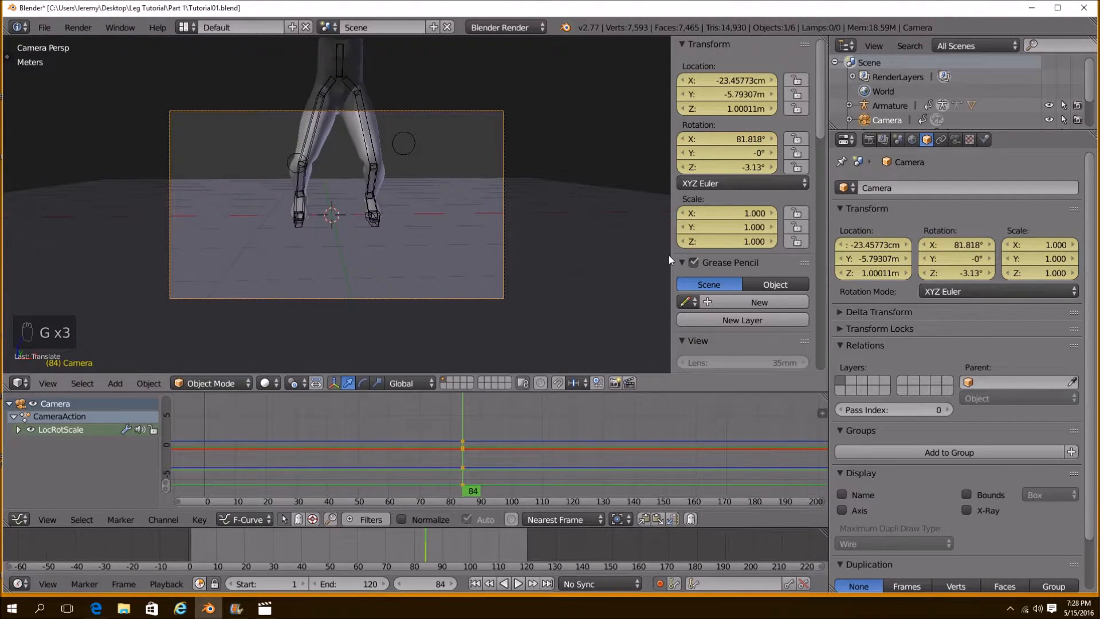
drag(668, 256, 762, 256)
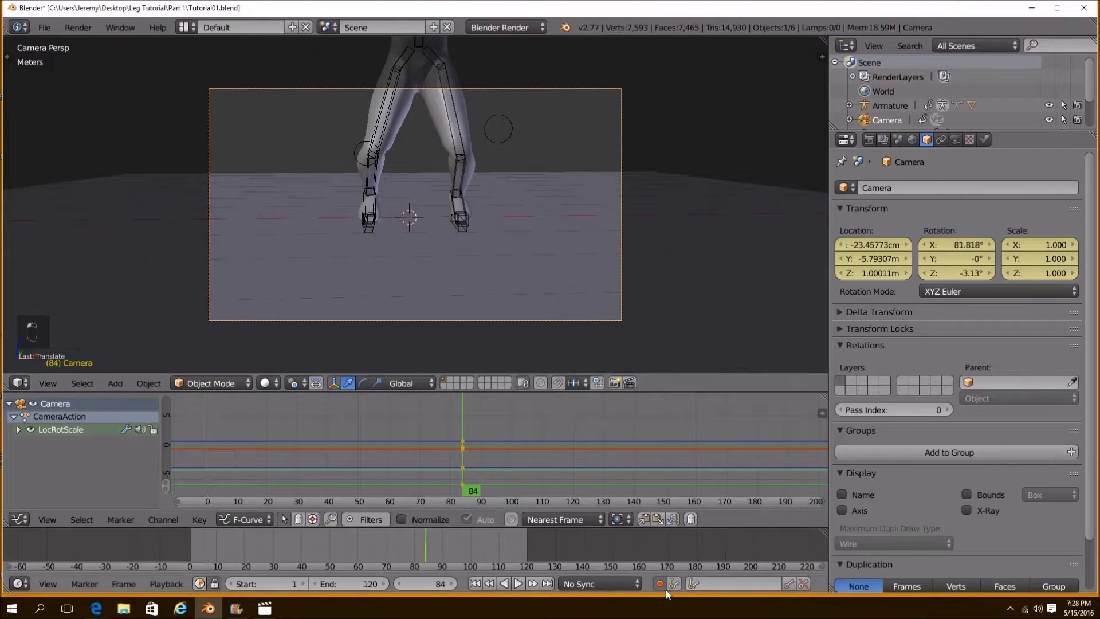
Turn off automatic keyframing and delete all of the camera's keyframes
key(a)
key(a)
key(a)
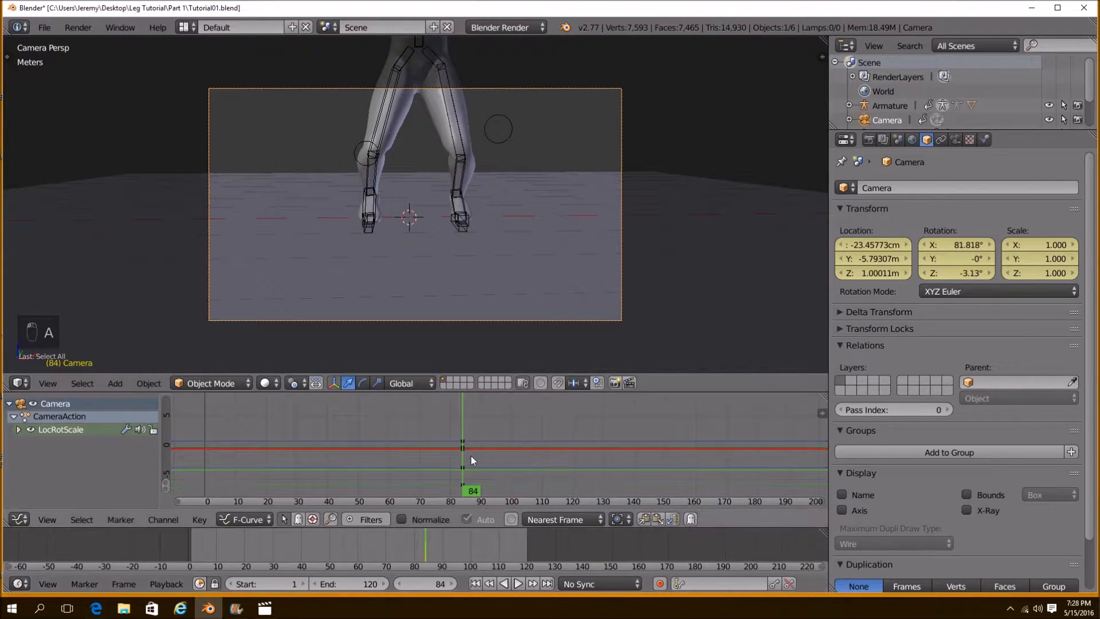
key(Delete)
click(453, 456)
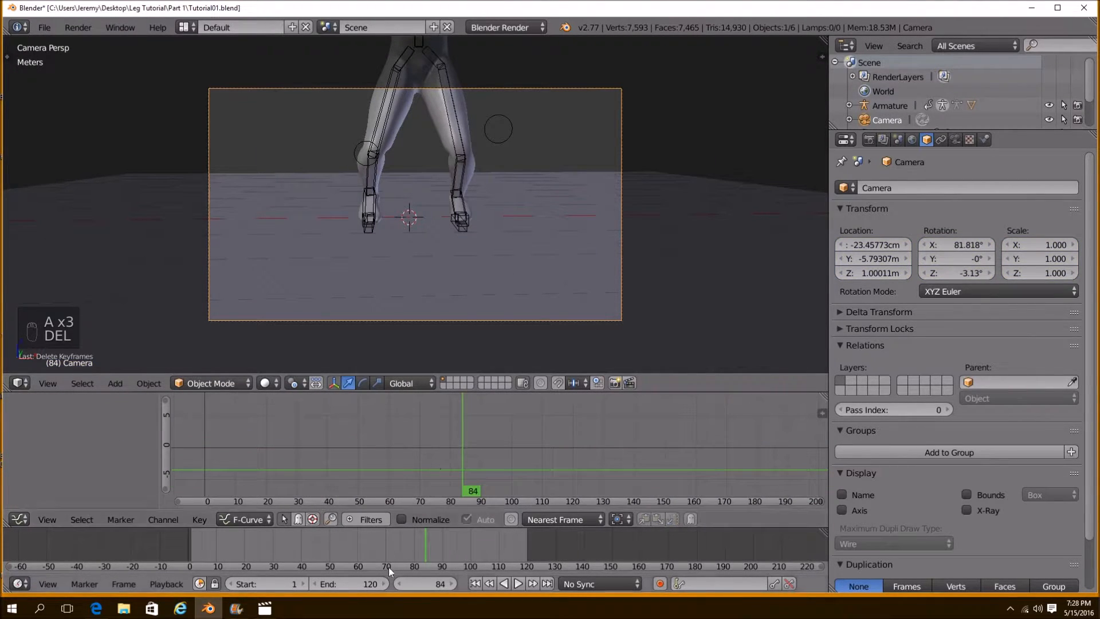
Return to frame 1 and move the camera to about X -27.4 cm, Y -5.82 m and Z 78.8 cm
click(474, 583)
key(g)
click(619, 146)
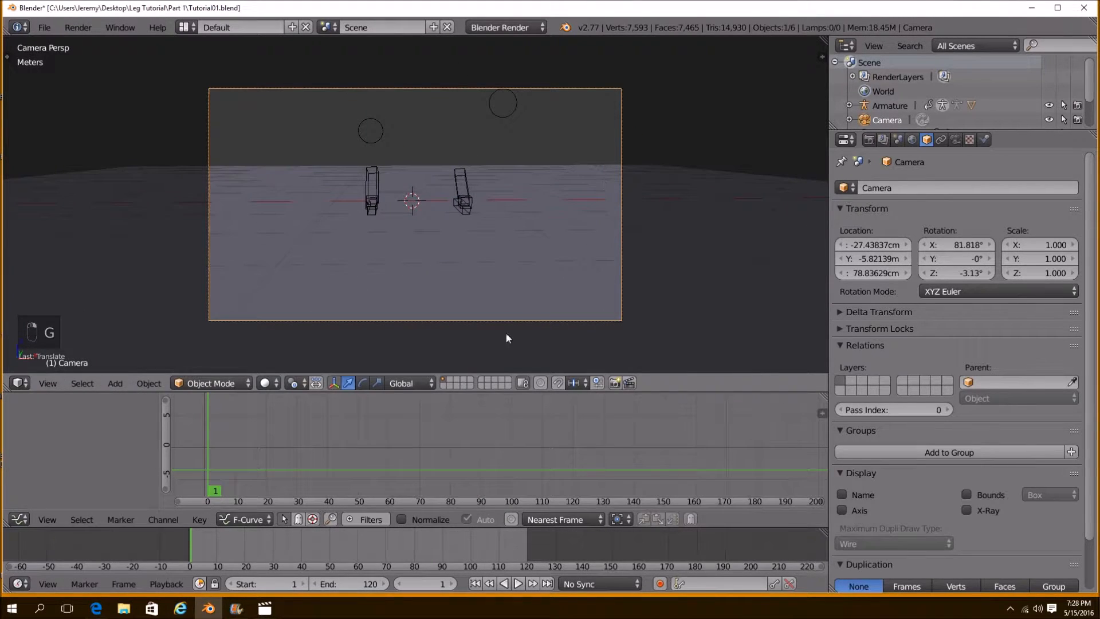
Leave the camera view and preview the animation with the whole ground plane and camera in sight
middle_click(473, 182)
scroll(473, 201, down, 4)
shift+middle_drag(473, 212, 489, 296)
click(517, 583)
key(Escape)
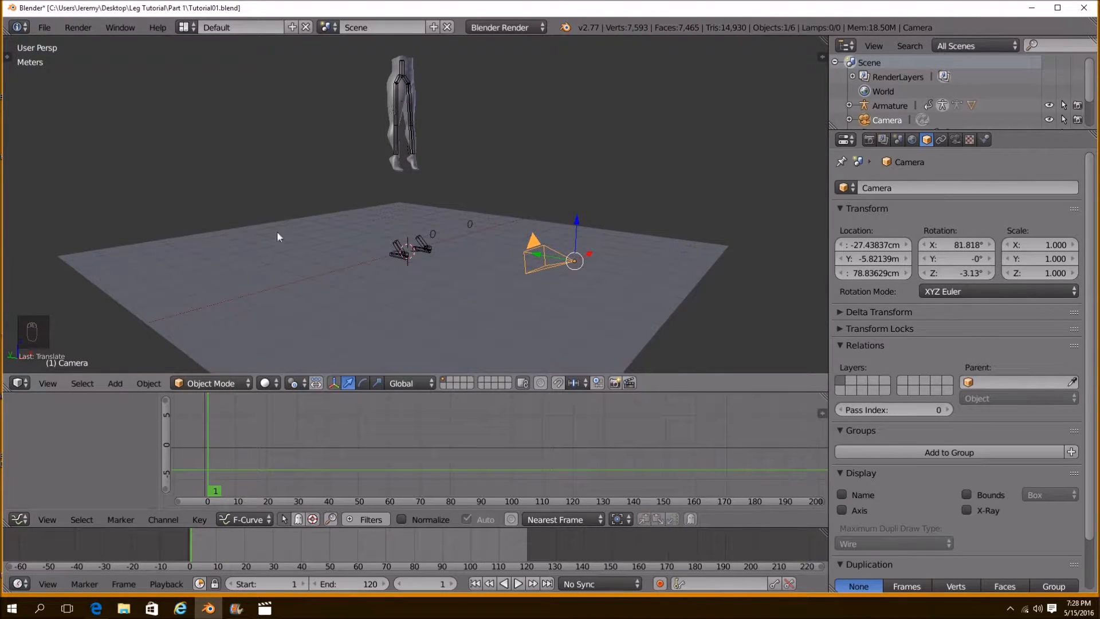
Select the hip root bone to show its curves and extend the animation's end frame to 211
right_click(403, 68)
shift+middle_drag(403, 67, 386, 65)
scroll(403, 418, down, 3)
key(a)
drag(329, 584, 368, 584)
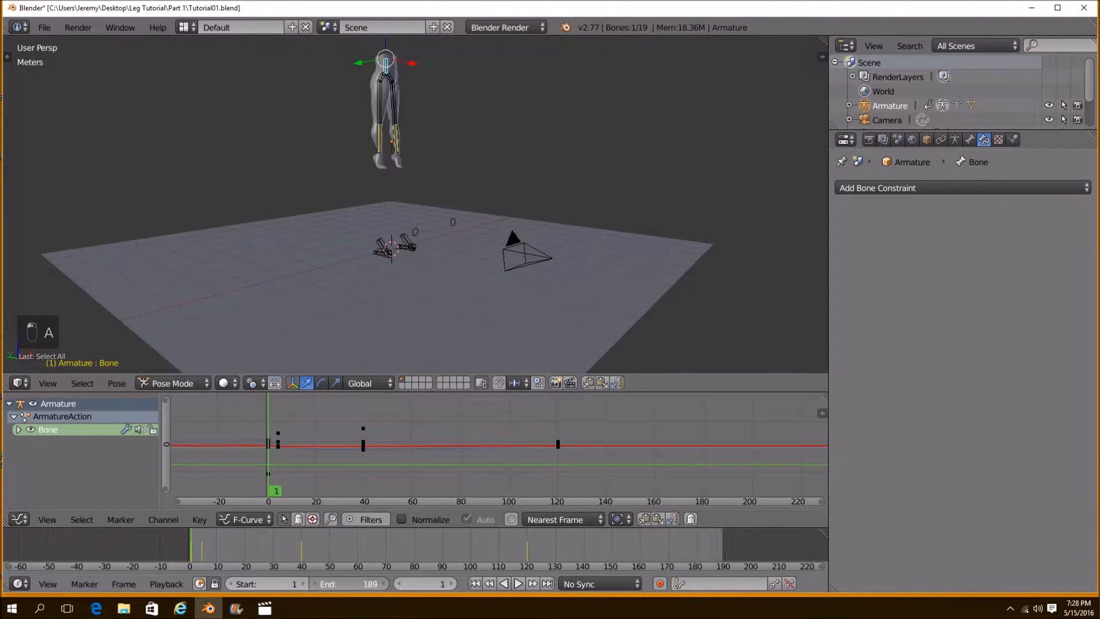
Select all of the hip root bone's keyframes and shift them so the first one falls at about frame 40
key(a)
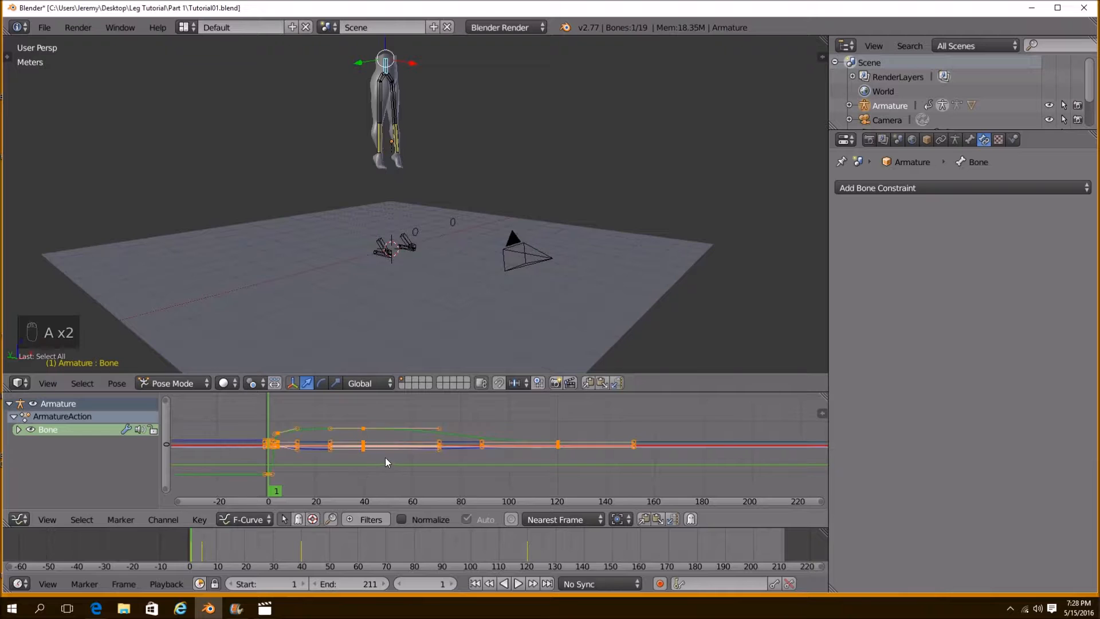
key(g)
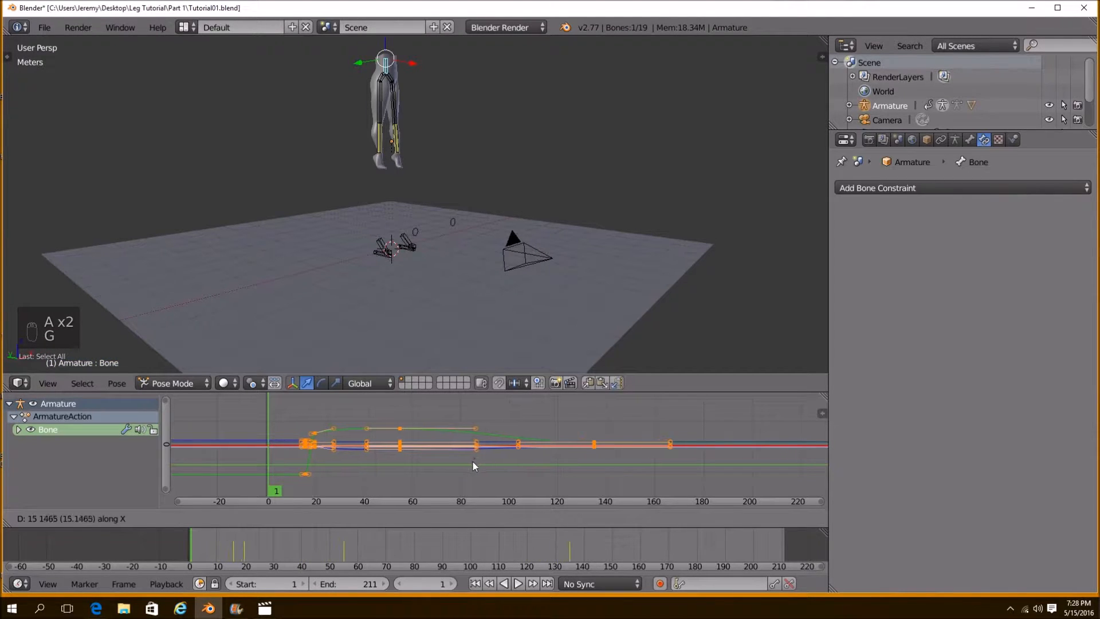
click(530, 465)
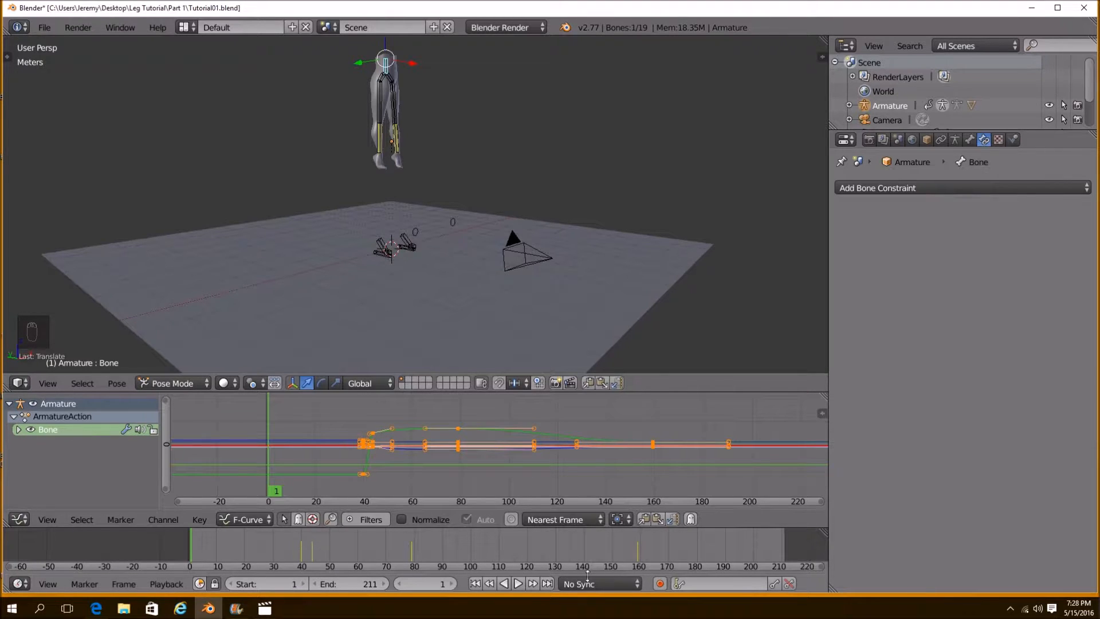
Preview the delayed landing, then shift the hip root bone's selected keyframes earlier so the first one falls at about frame 20
click(519, 583)
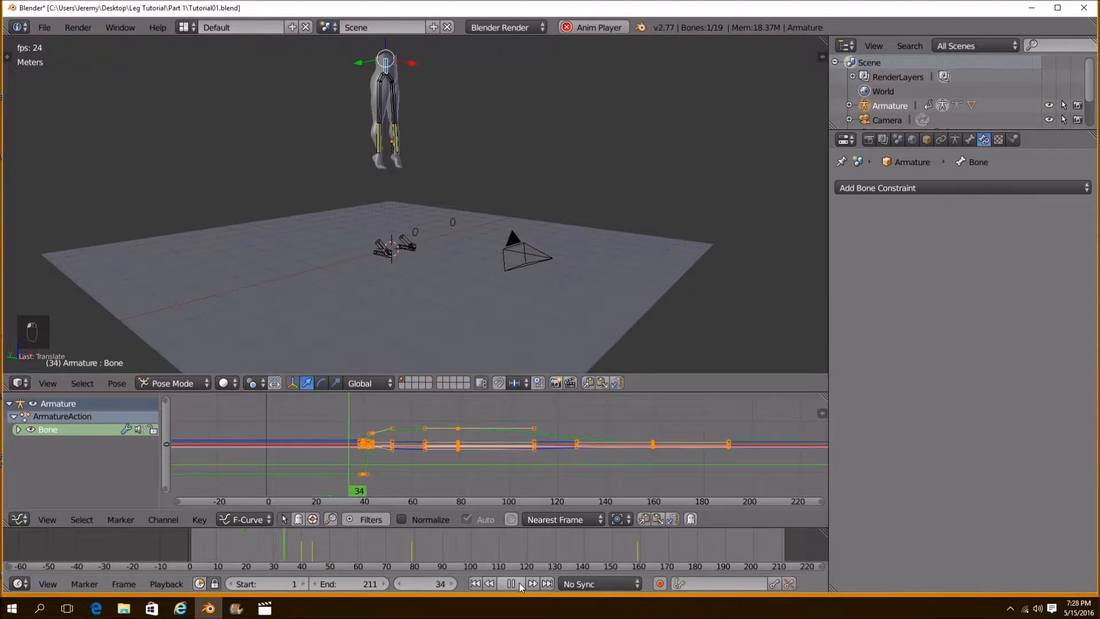
click(519, 583)
key(g)
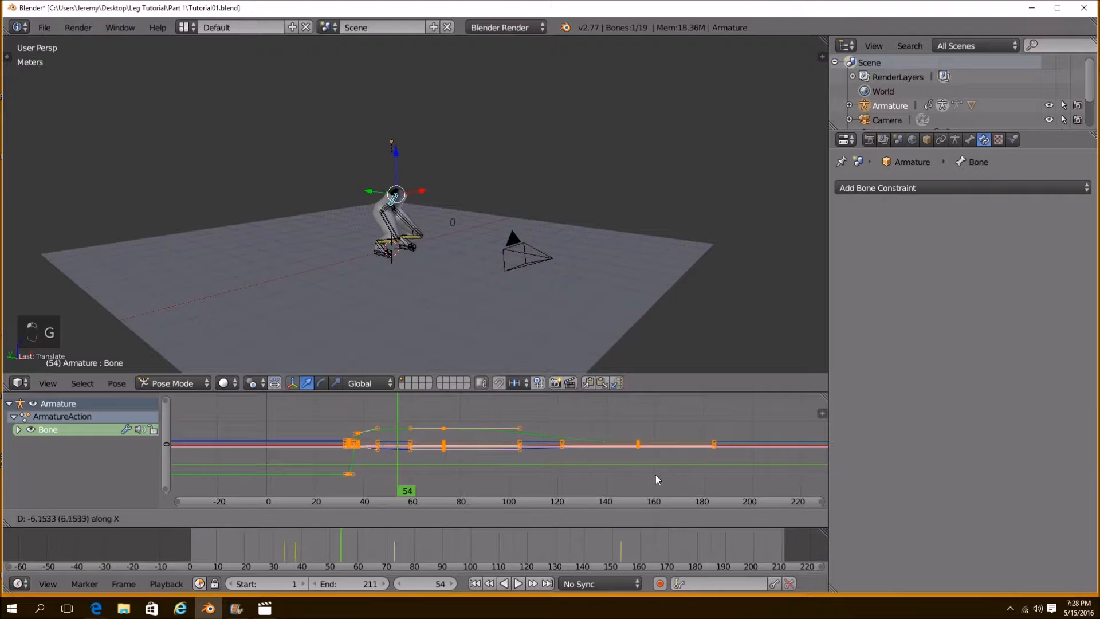
click(623, 474)
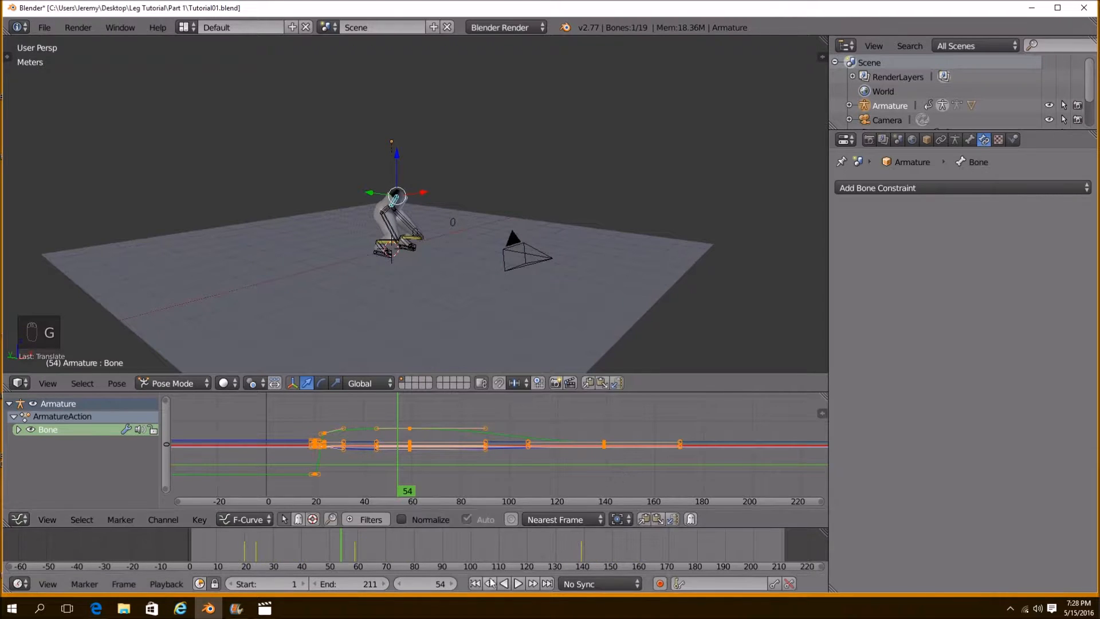
Play the animation from frame 1 to check the landing's new timing
click(475, 582)
click(518, 583)
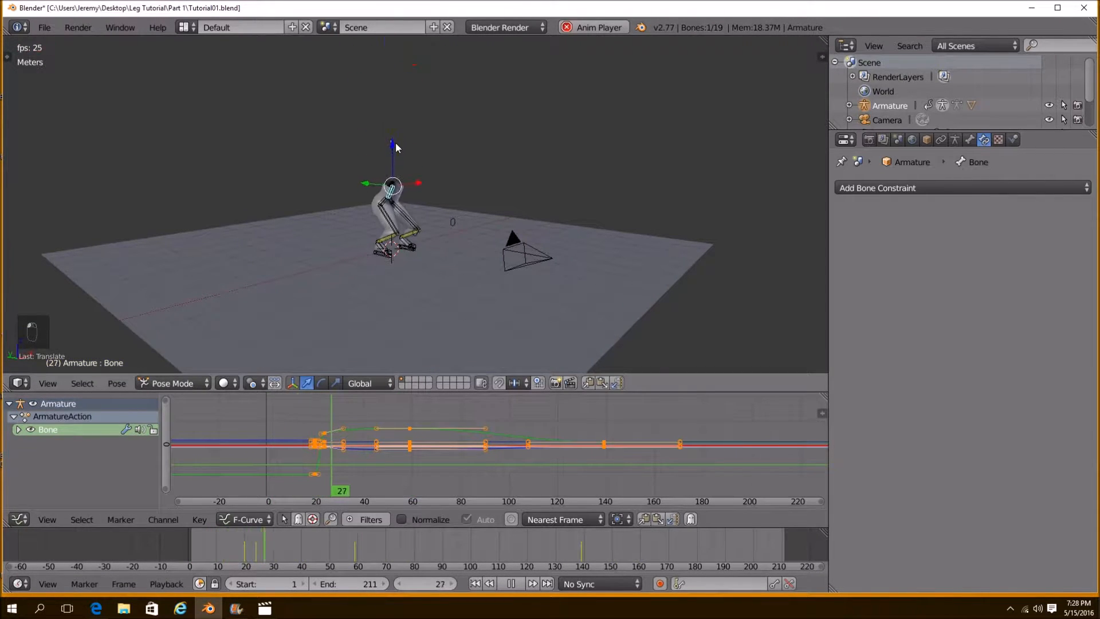
click(510, 584)
mouse_move(433, 229)
shift+middle_down()
mouse_move(457, 208)
mouse_move(437, 209)
shift+middle_up()
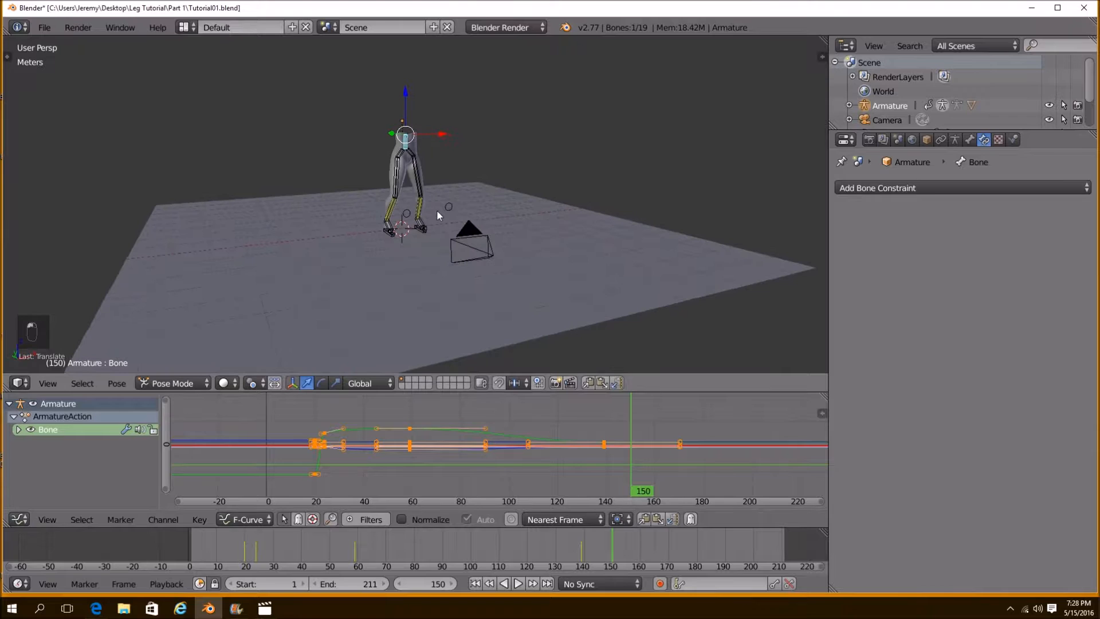
Look through the camera, select it and return to frame 1
key(KP_0)
right_click(637, 133)
scroll(621, 151, down, 3)
shift+middle_drag(591, 168, 606, 192)
scroll(604, 150, up, 2)
shift+middle_drag(655, 135, 641, 181)
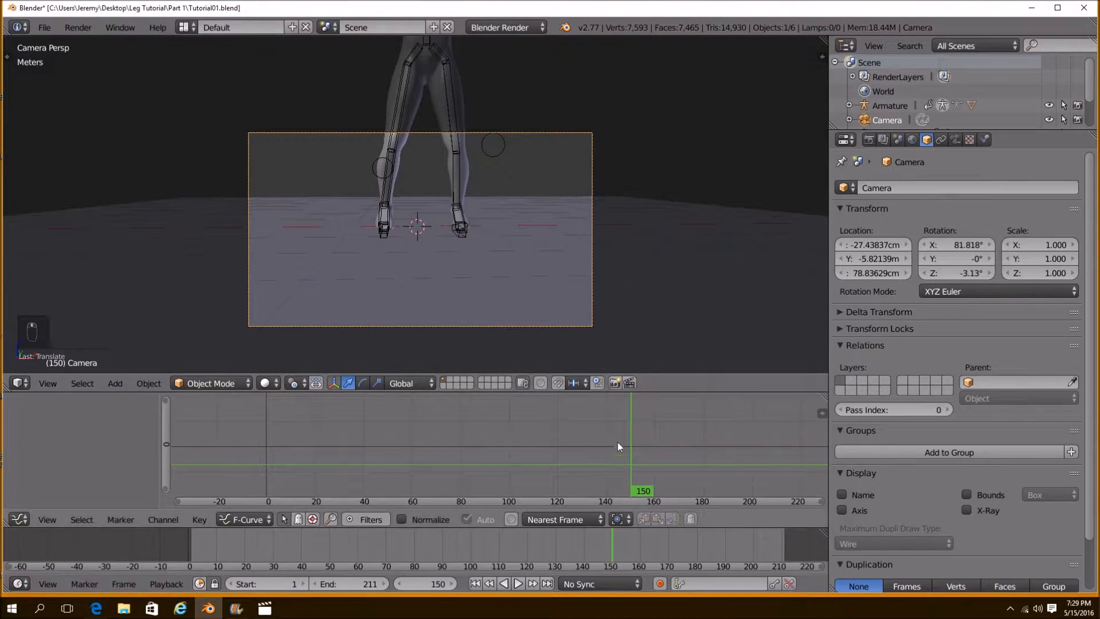
click(475, 584)
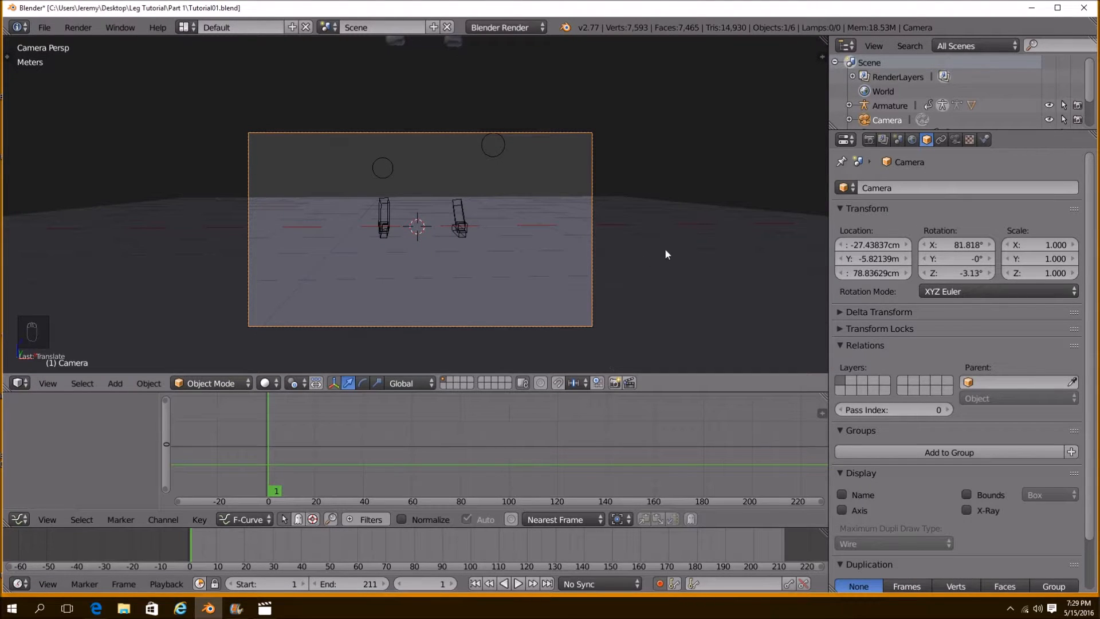
key(r)
key(r)
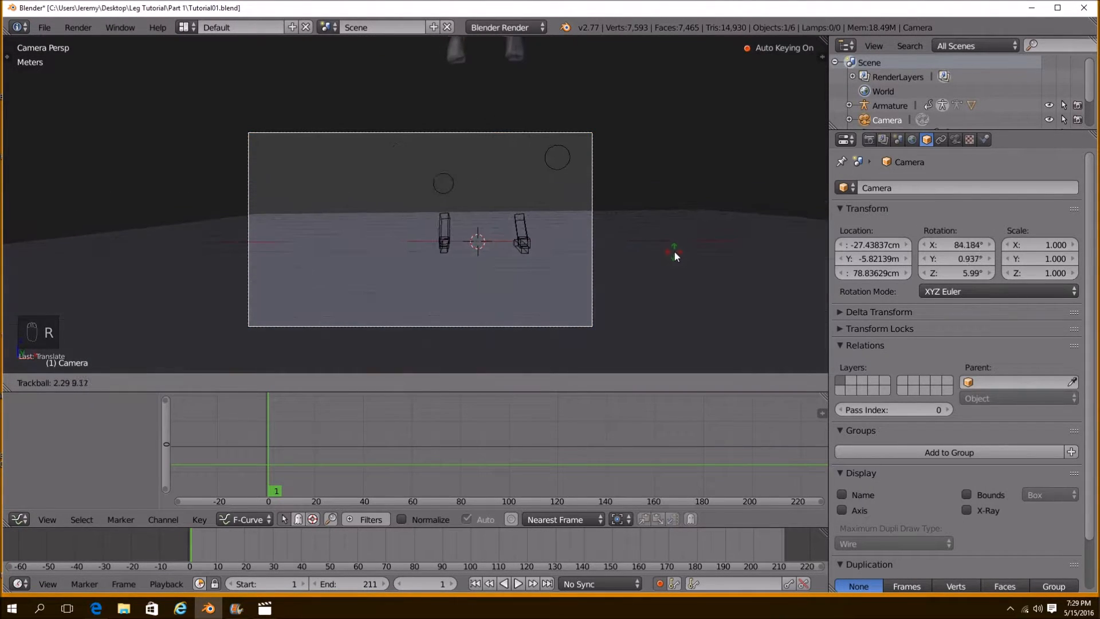
right_click(676, 252)
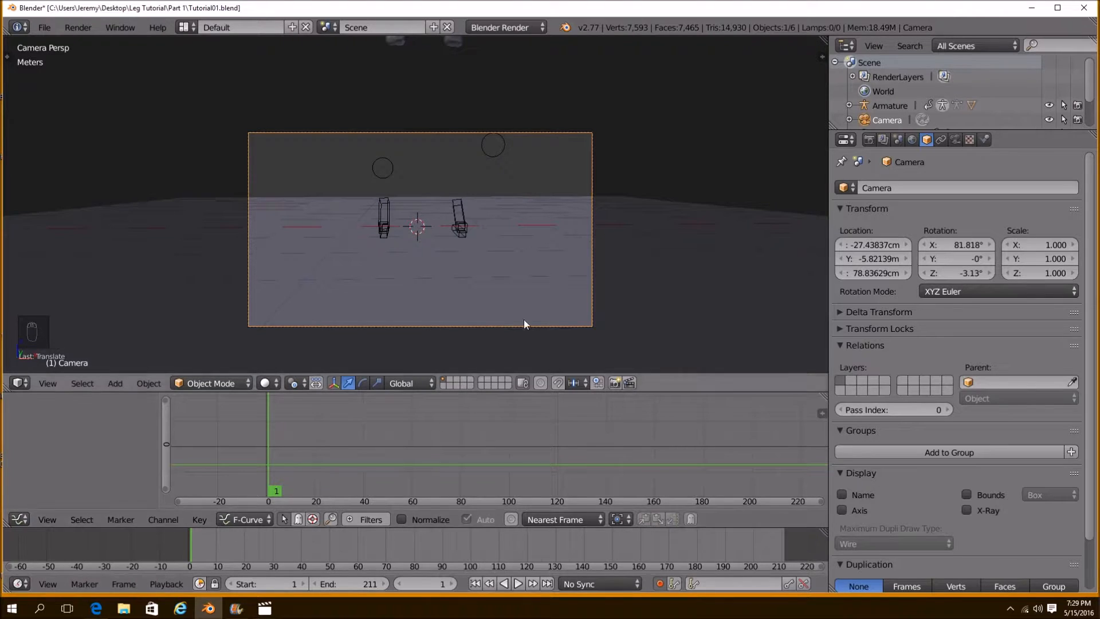
Key the camera's current location, rotation and scale at frame 1
key(r)
click(674, 273)
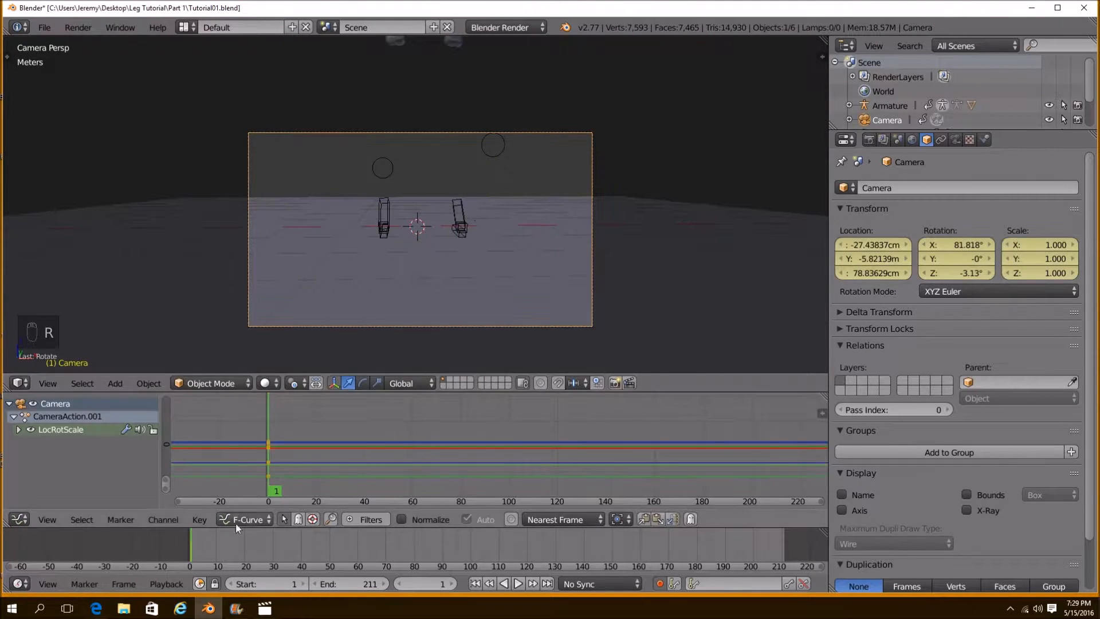
Key a free camera rotation at frame 10 of about X 84.1°, Y 0.6° and Z 2.6°
key(alt+a)
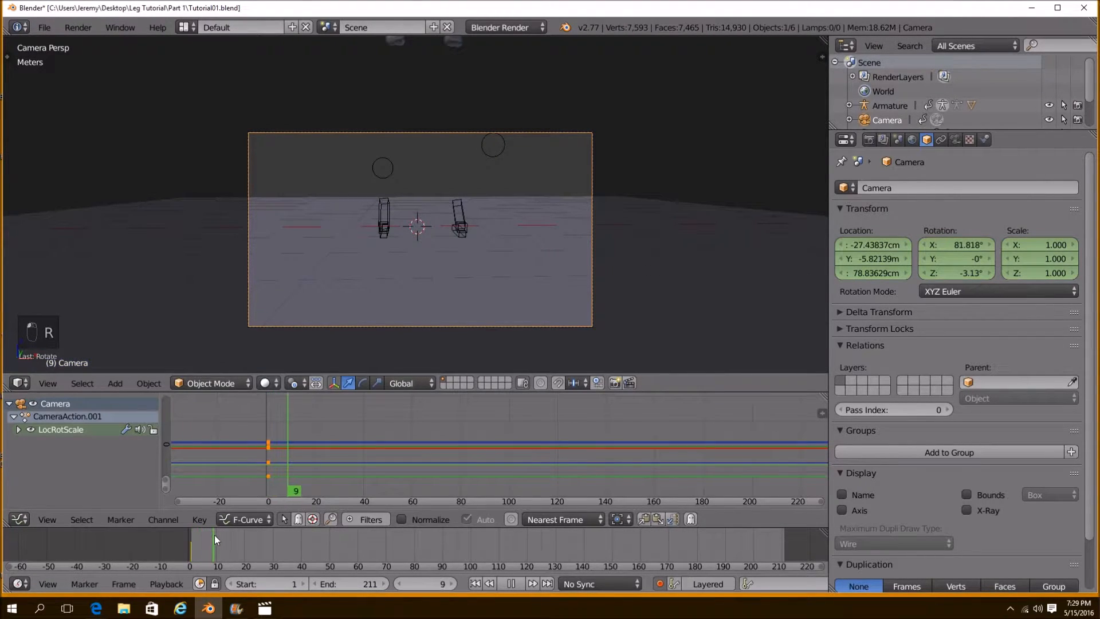
key(alt+a)
key(r)
key(r)
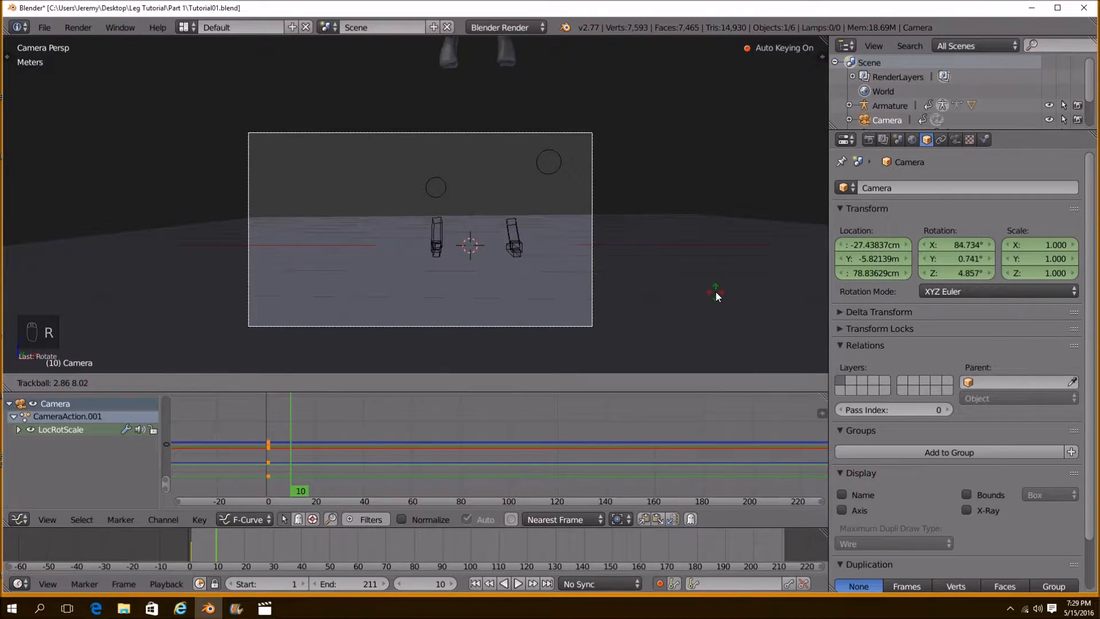
click(713, 291)
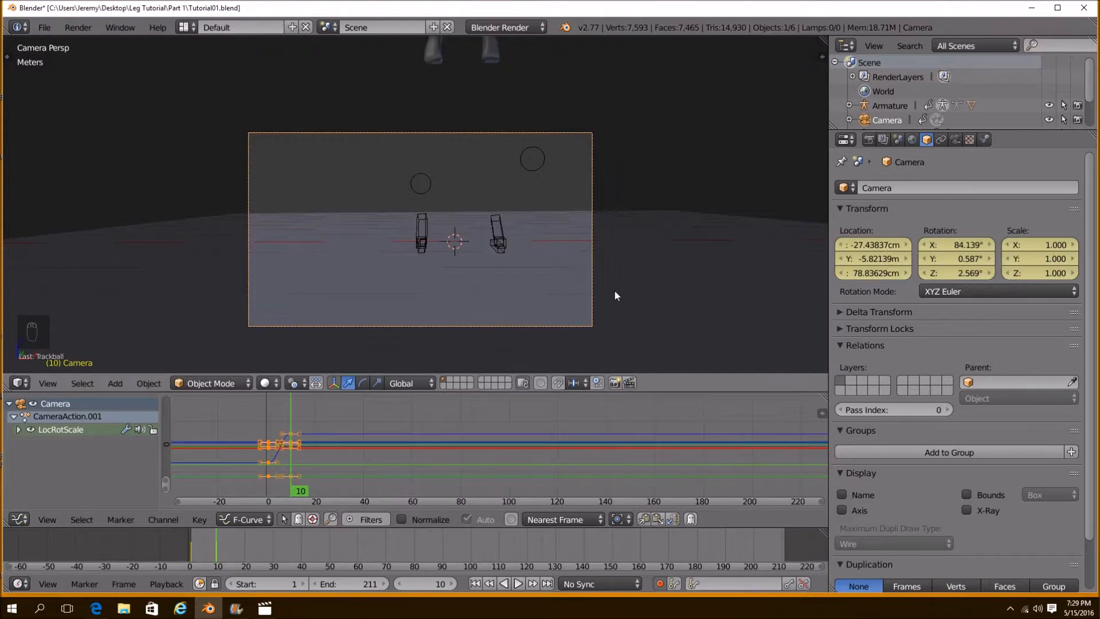
key(r)
key(r)
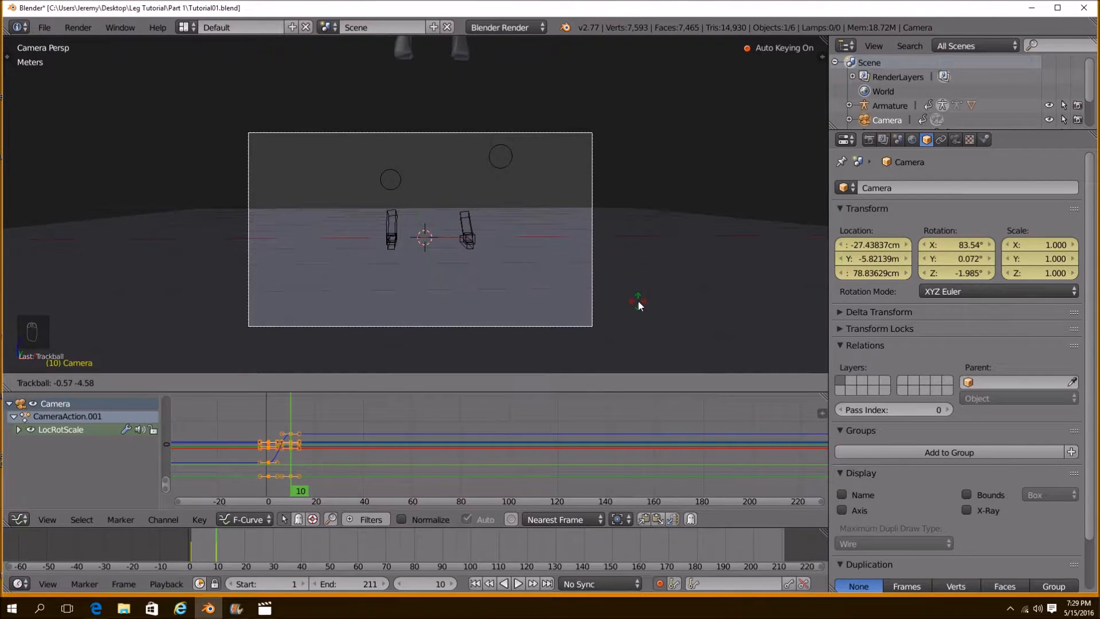
right_click(637, 300)
Key a free camera rotation at frame 21 of about X 88.7°, Y 0.5° and Z -3.2°
drag(215, 530, 249, 532)
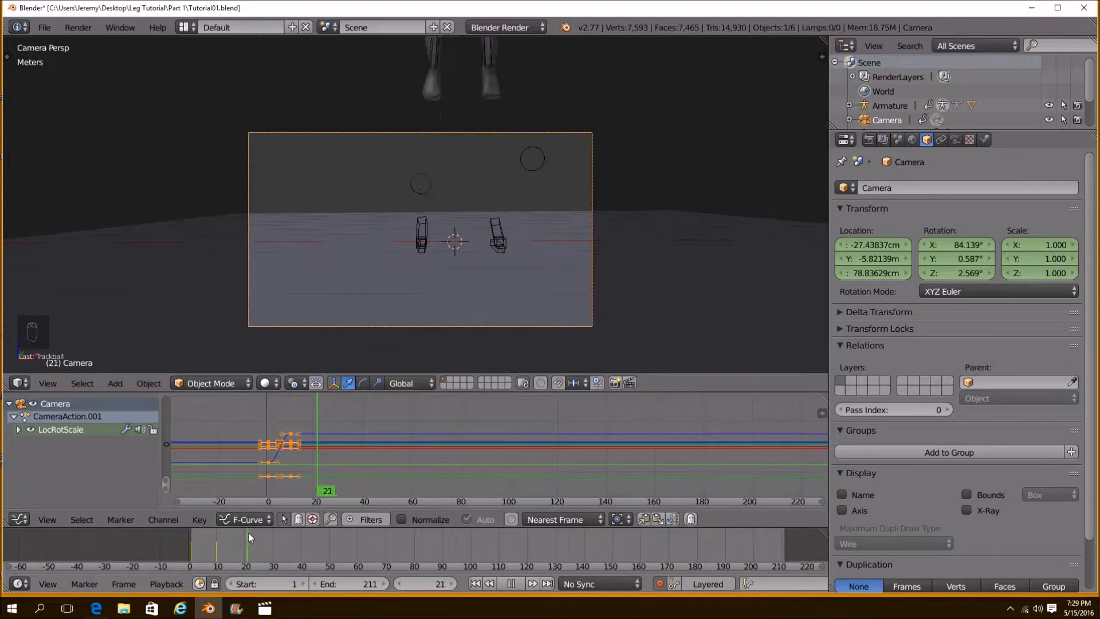
key(r)
key(r)
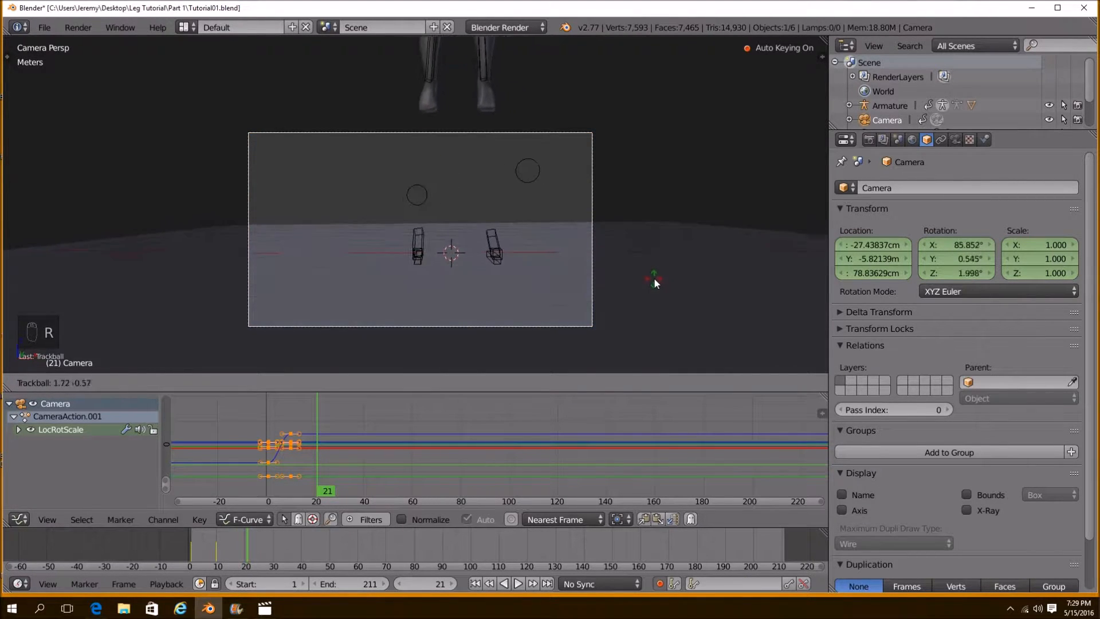
click(649, 280)
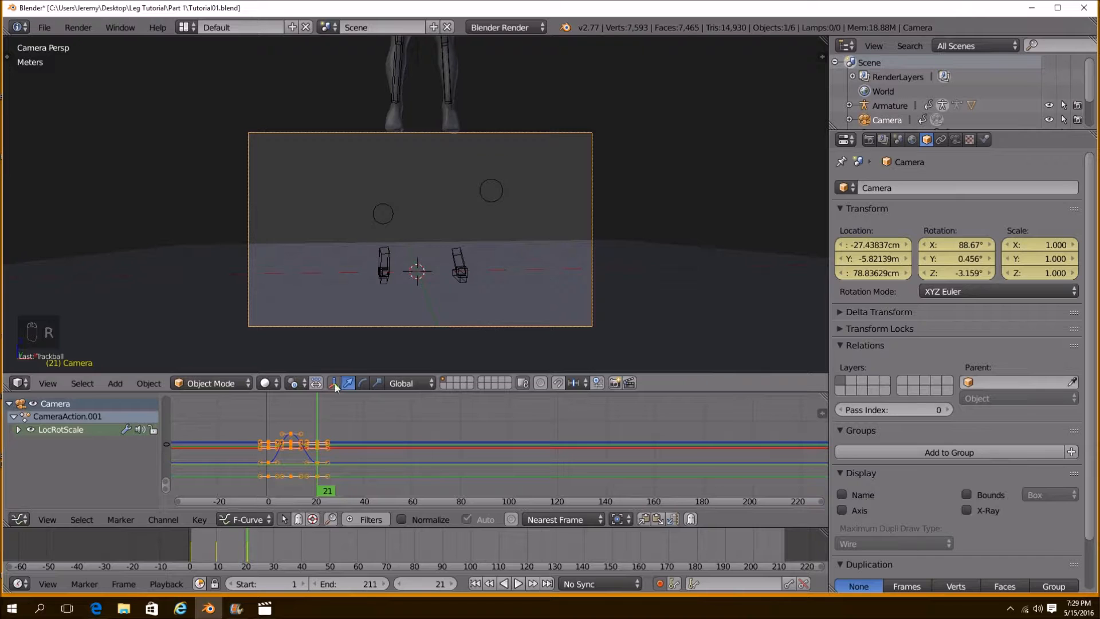
Play the animation from frame 1 to check the camera movement before the landing
drag(243, 535, 192, 538)
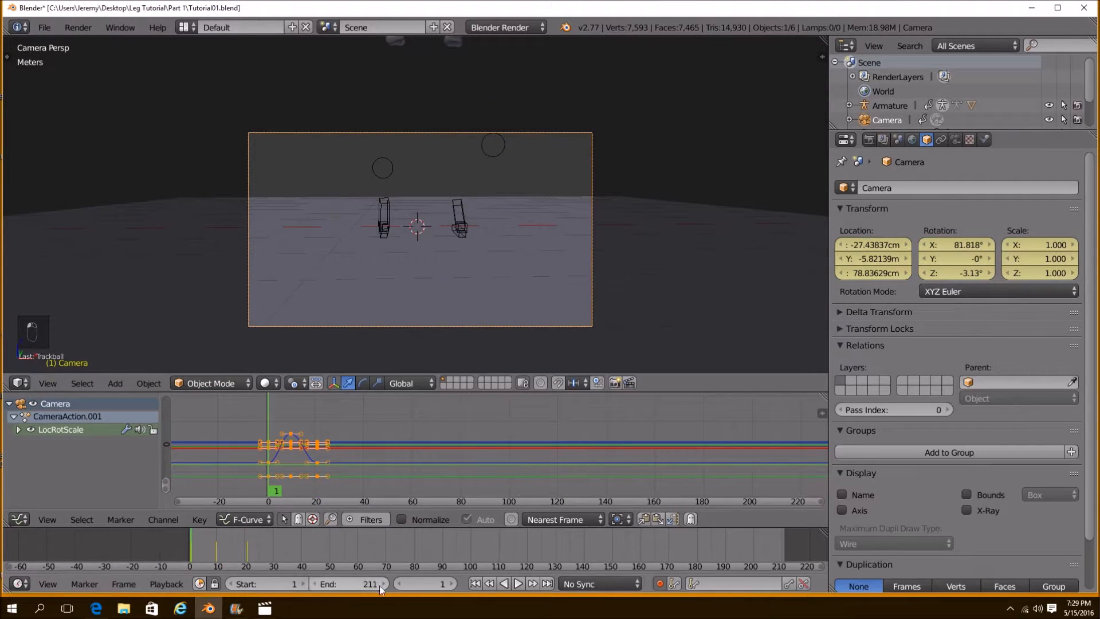
click(518, 584)
click(517, 583)
Key the camera's current rotation at frames 23 and 22, around the moment of landing
drag(298, 534, 252, 532)
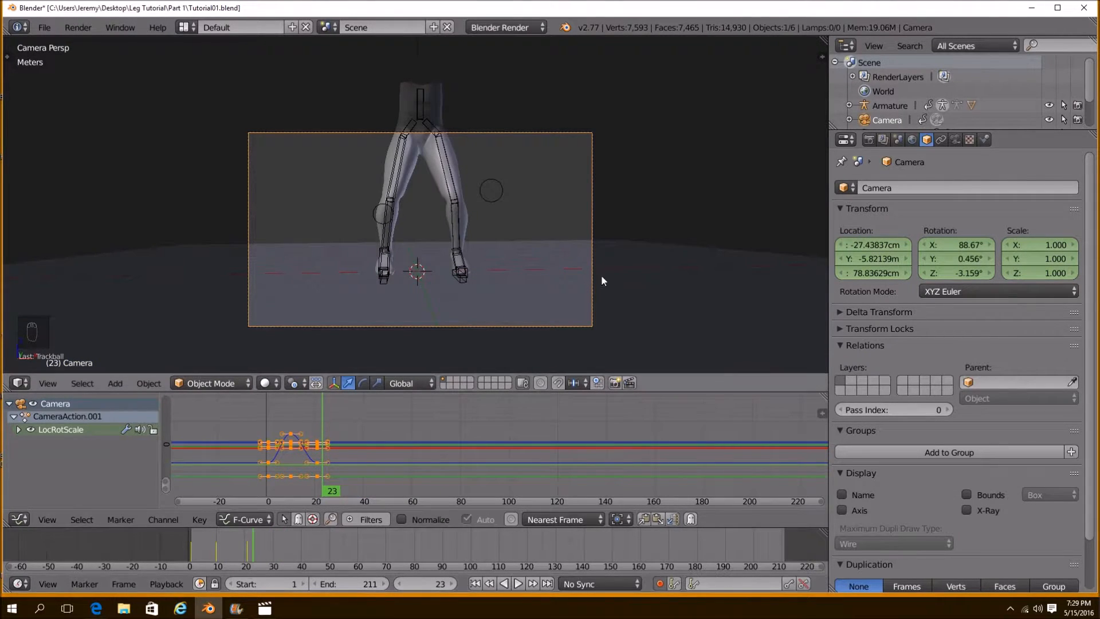
key(r)
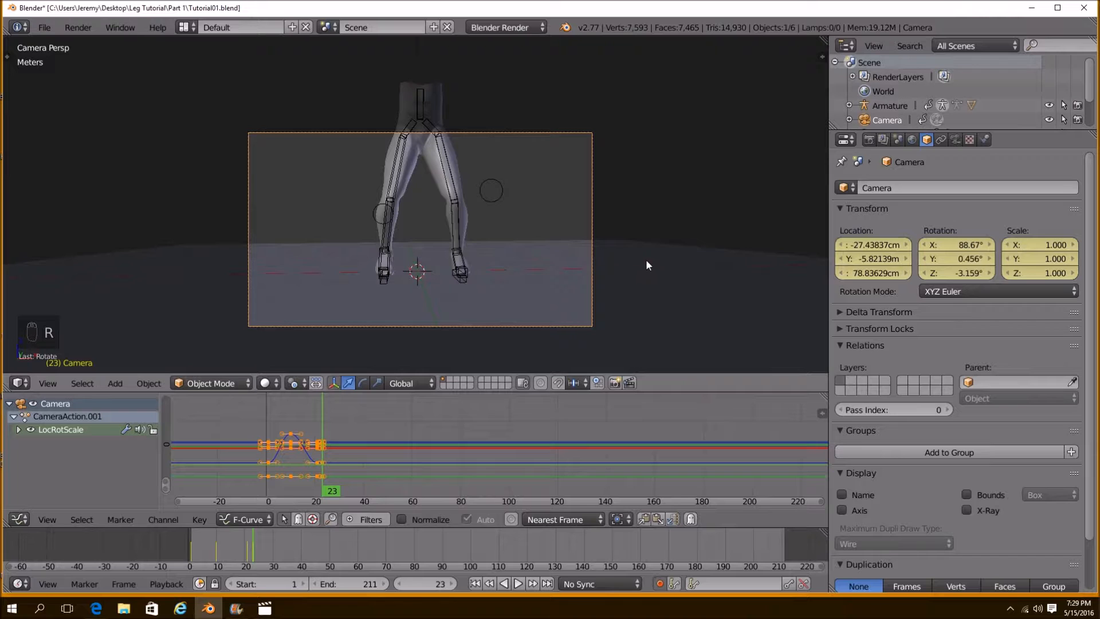
click(400, 583)
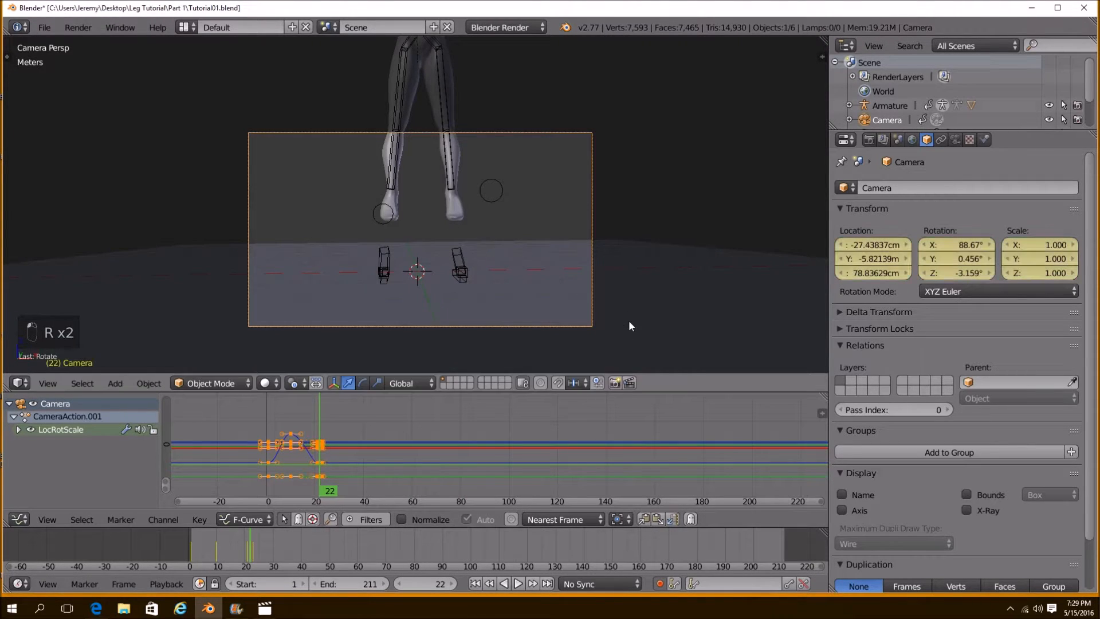
Begin the impact shake at frame 23 by rotating the camera to about X 73.3°, Y 4.8° and Z 11.1°
click(451, 583)
key(r)
key(r)
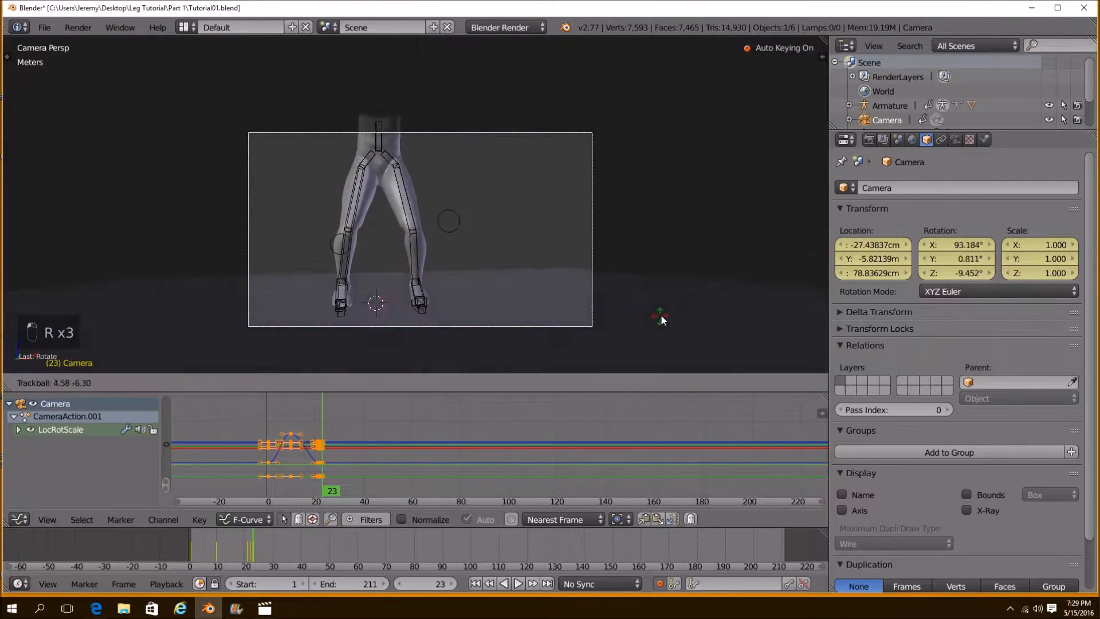
click(682, 295)
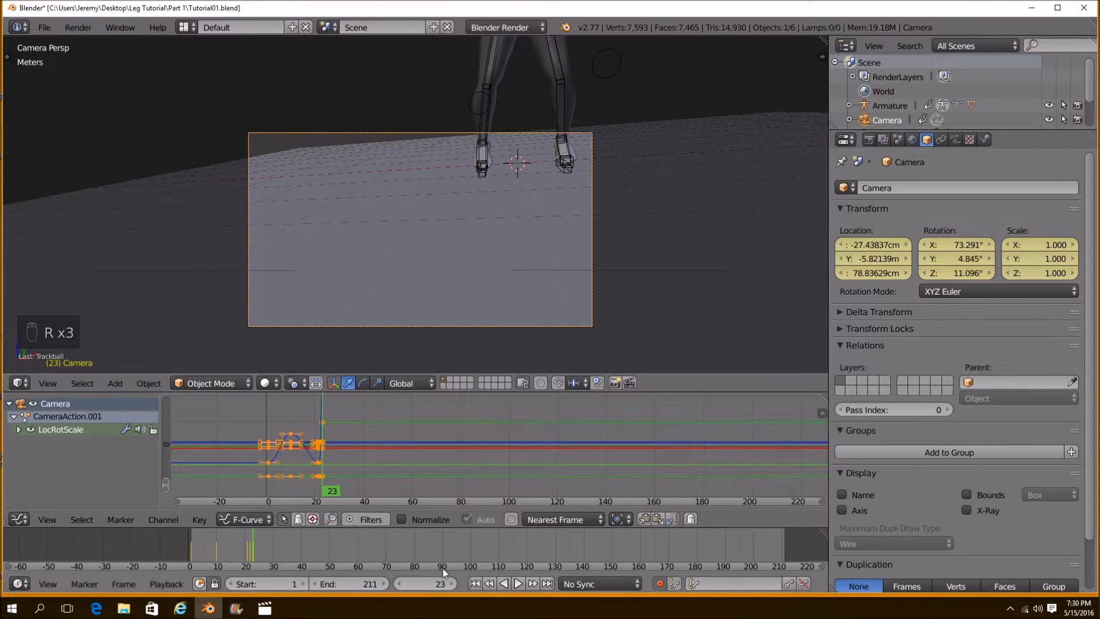
Continue the camera shake at frame 24 with a rotation of about X 89.5°, Y 5.1° and Z -13.6°
click(451, 583)
key(r)
key(r)
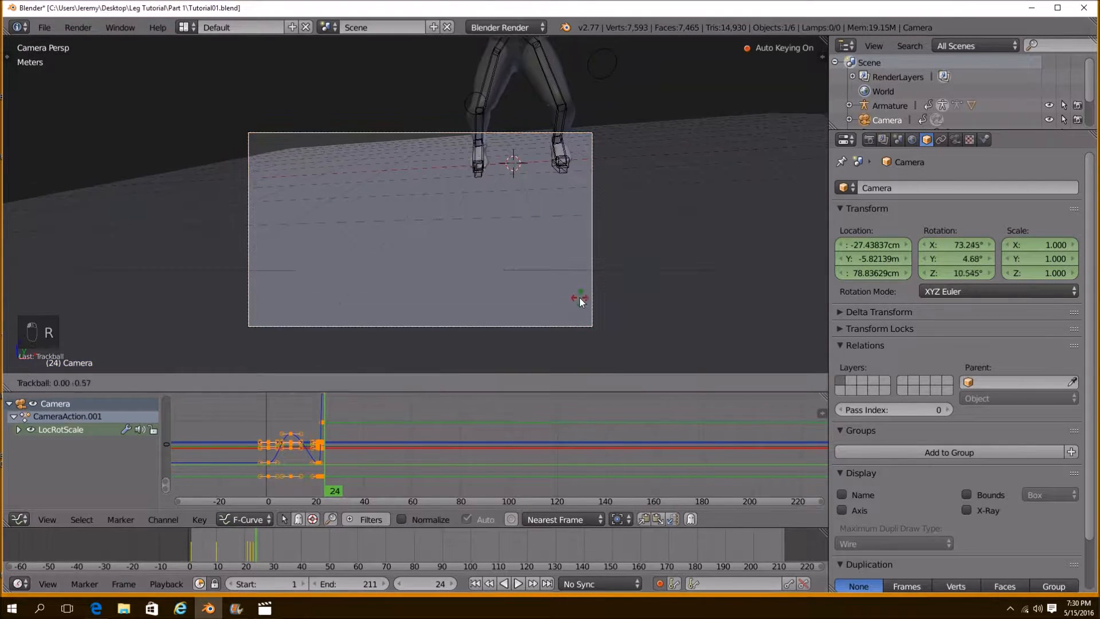
click(551, 328)
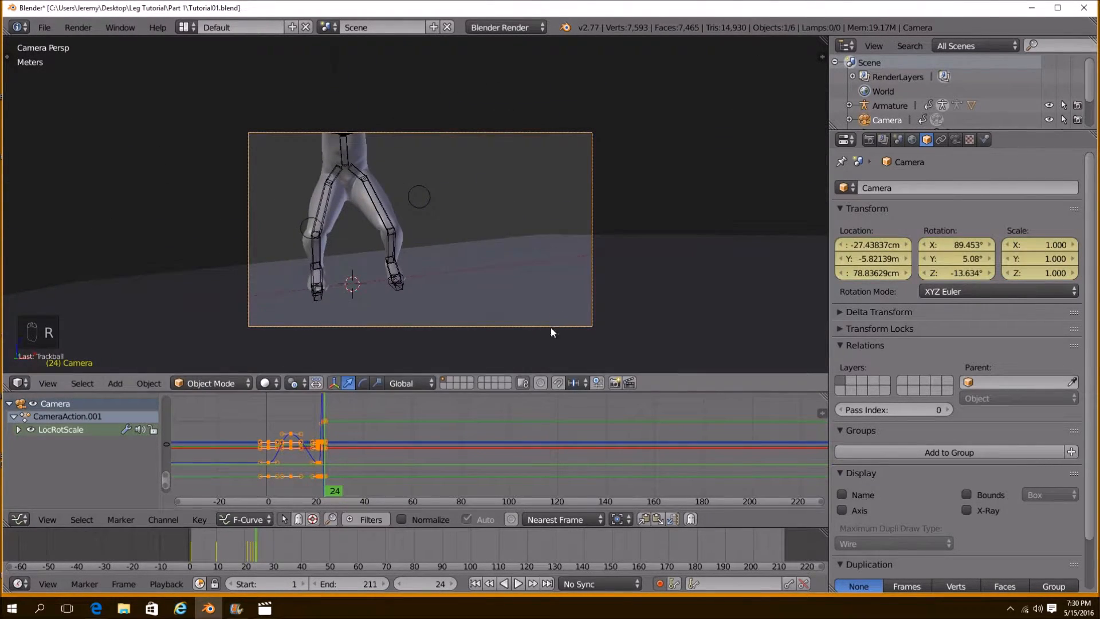
Turn and roll the camera at frame 25 to about X 85.7°, Y -6.7° and Z 10.4°
click(453, 582)
key(r)
key(r)
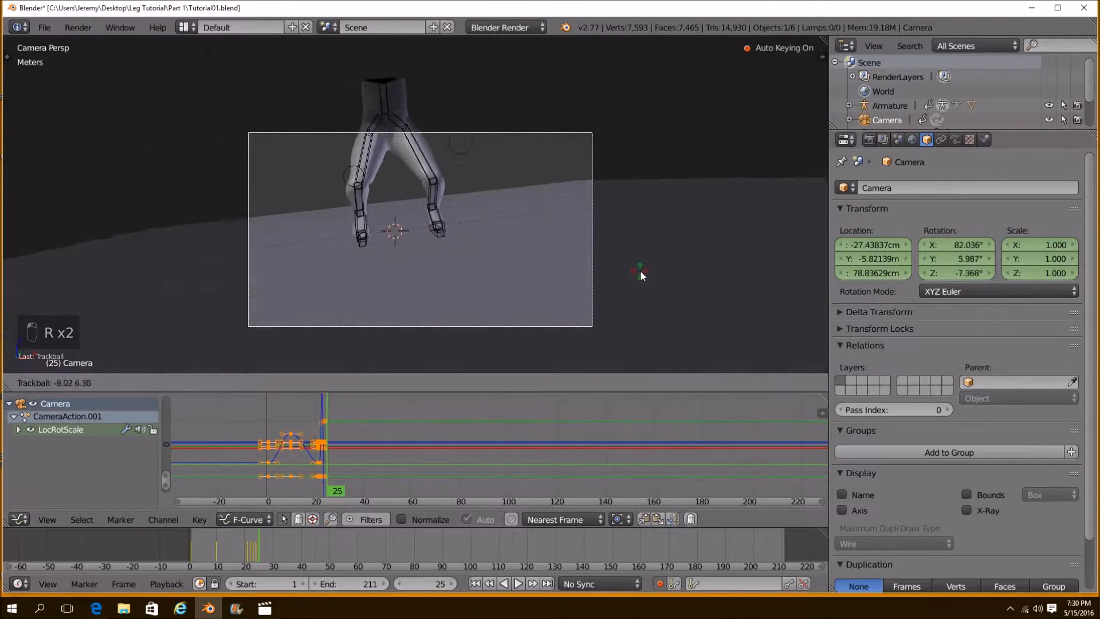
click(655, 273)
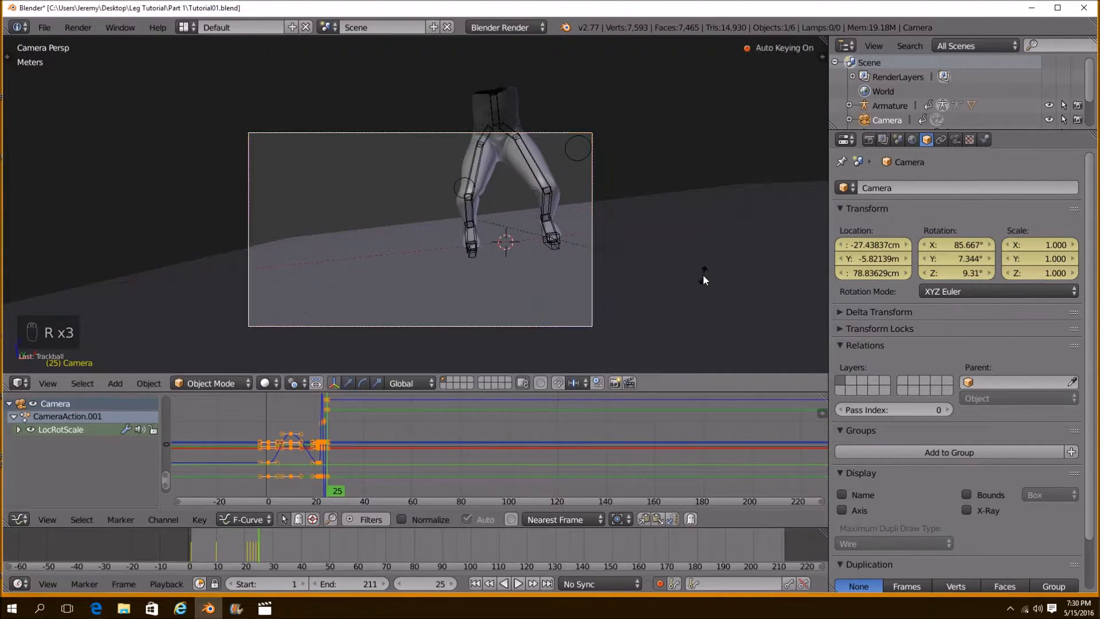
key(r)
click(688, 210)
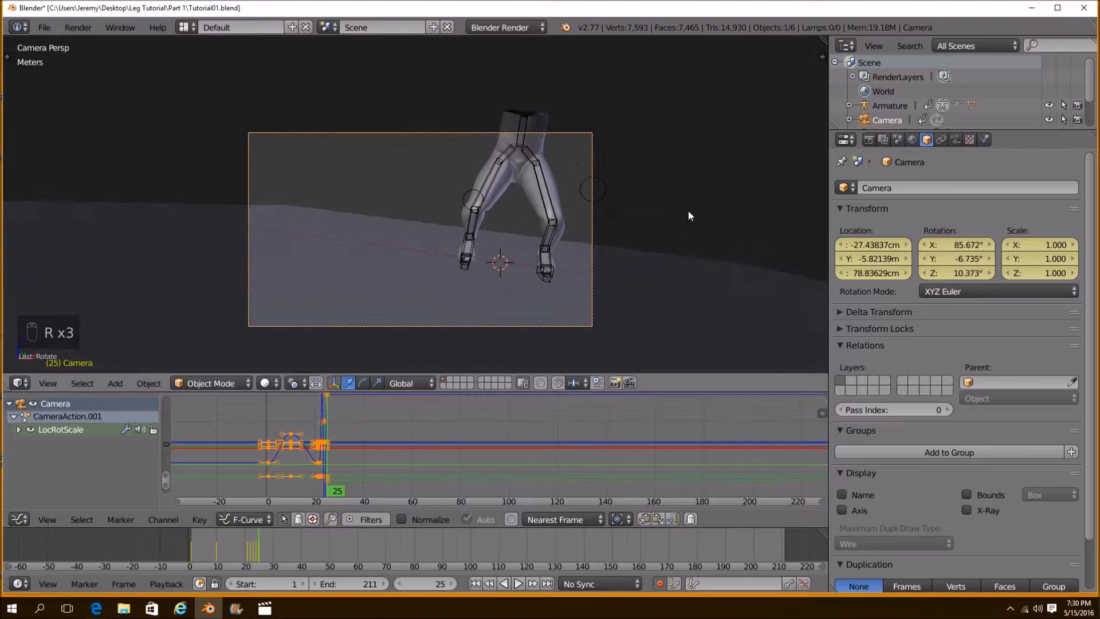
Rotate the camera at frame 26 to about X 73.1°, Y -2.7° and Z 1.3°
click(453, 582)
key(r)
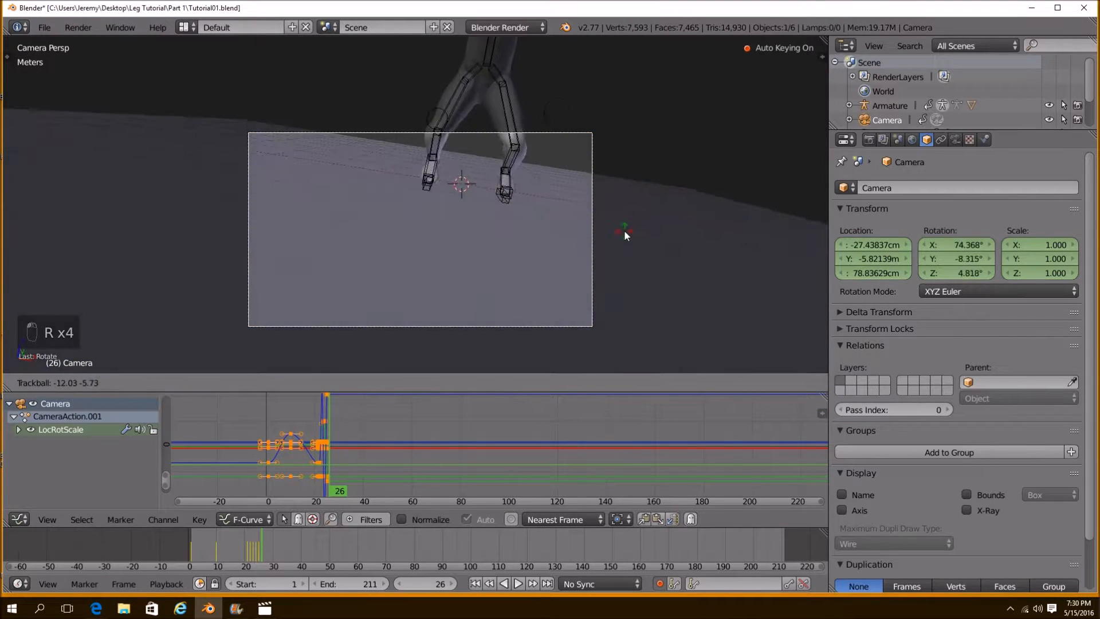
key(r)
click(658, 248)
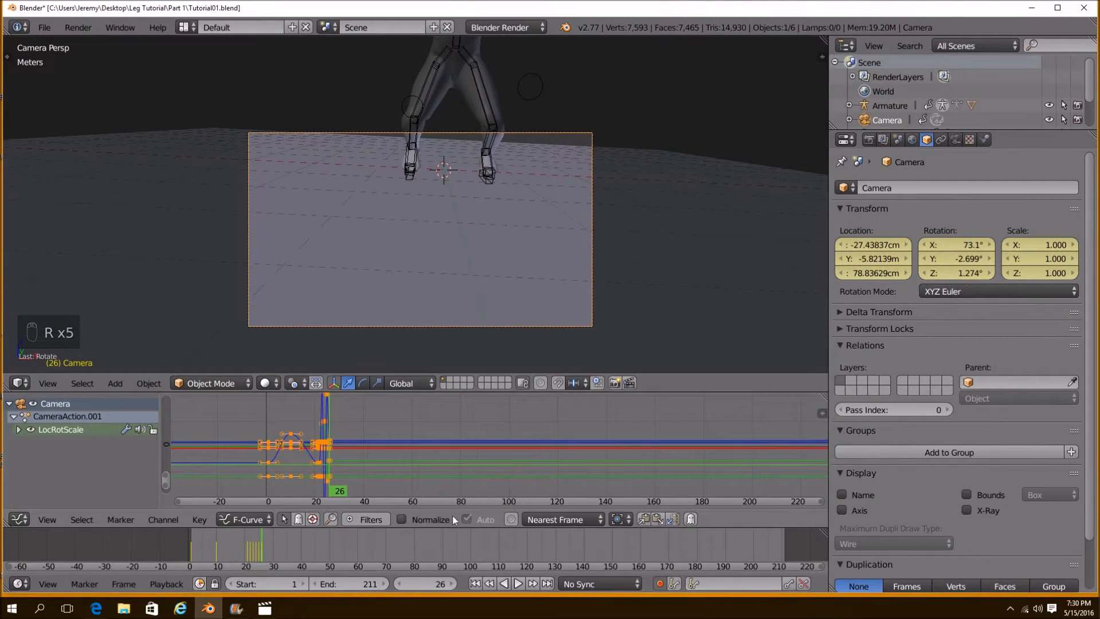
Rotate the camera at frame 28 to about X 81.7°, Y -4.2° and Z -8.4°
click(453, 584)
click(452, 582)
scroll(221, 551, up, 3)
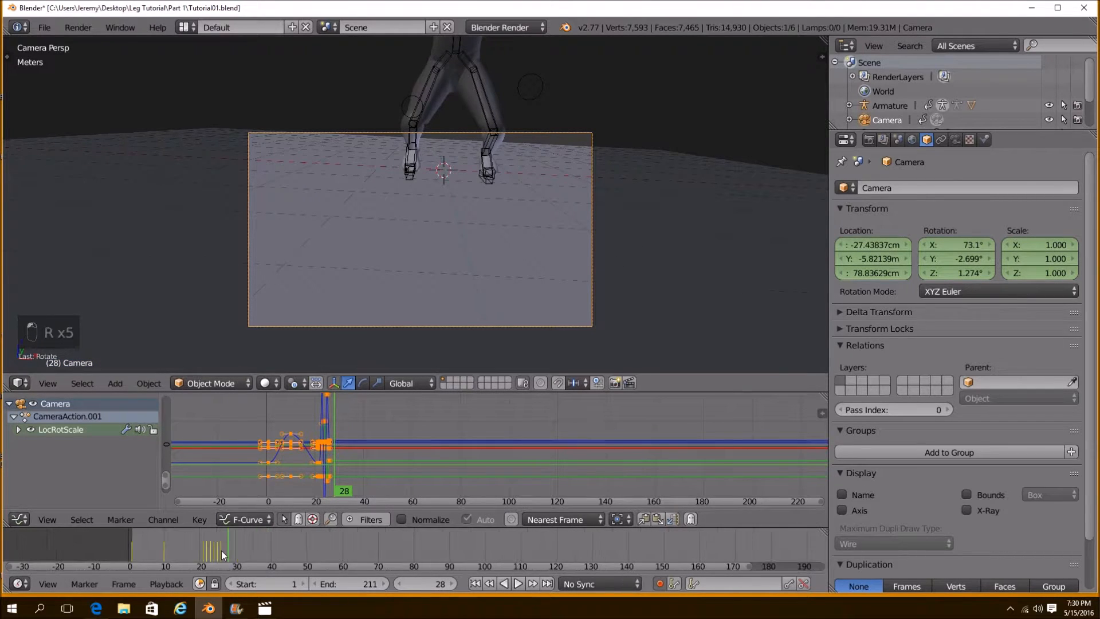
scroll(221, 550, up, 4)
middle_drag(255, 554, 308, 553)
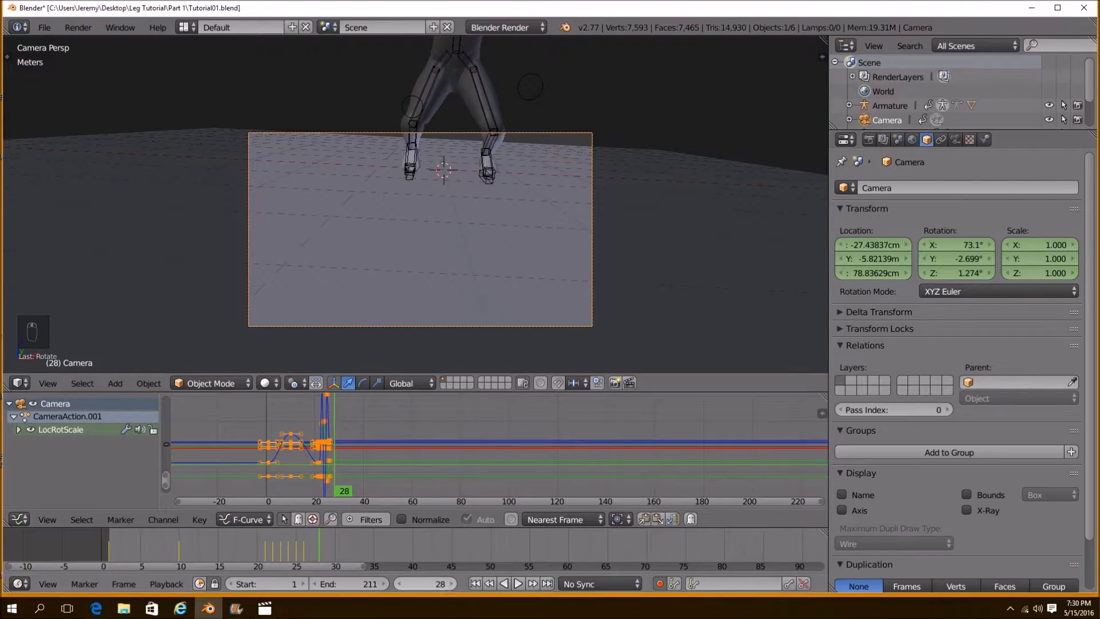
click(401, 584)
key(r)
key(r)
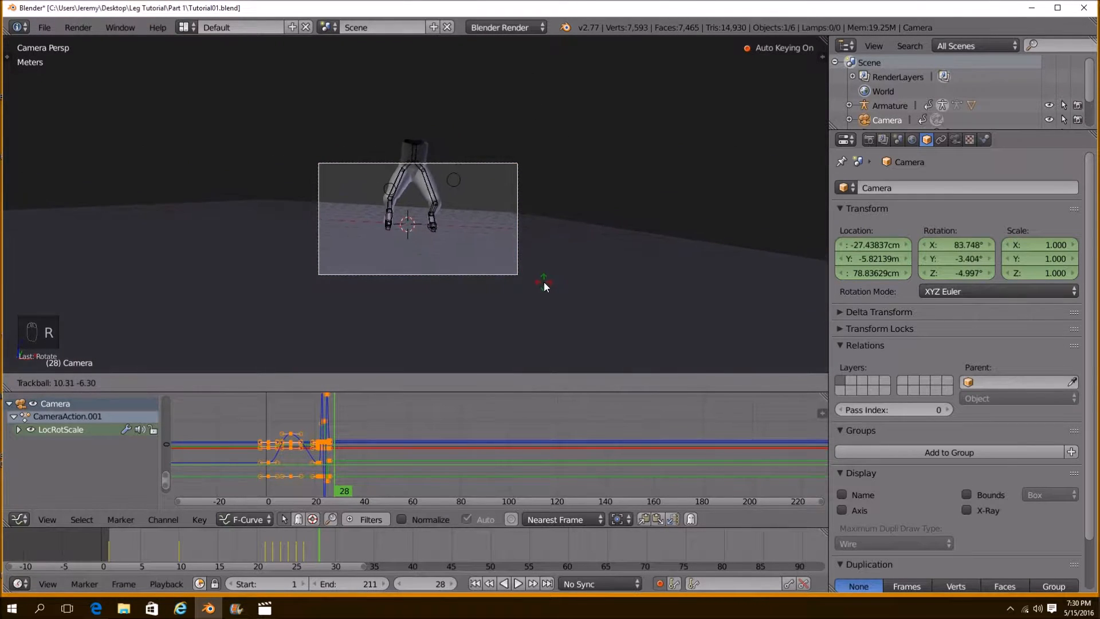
click(541, 280)
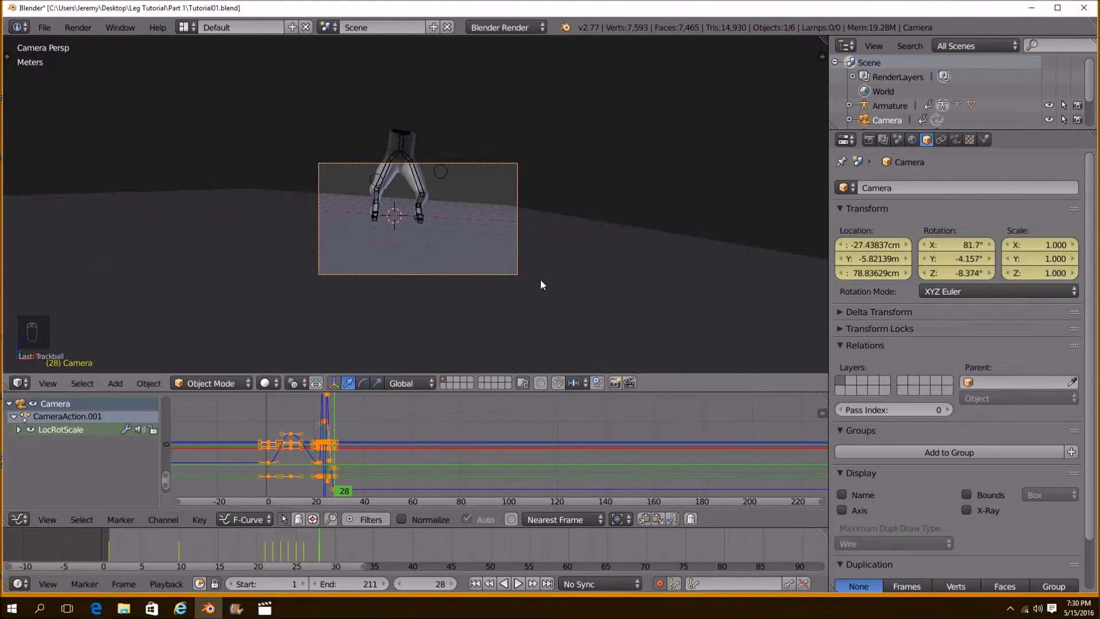
Rotate and roll the camera at frame 30 to about X 83°, Y 1.3° and Z -2.7°
double_click(455, 582)
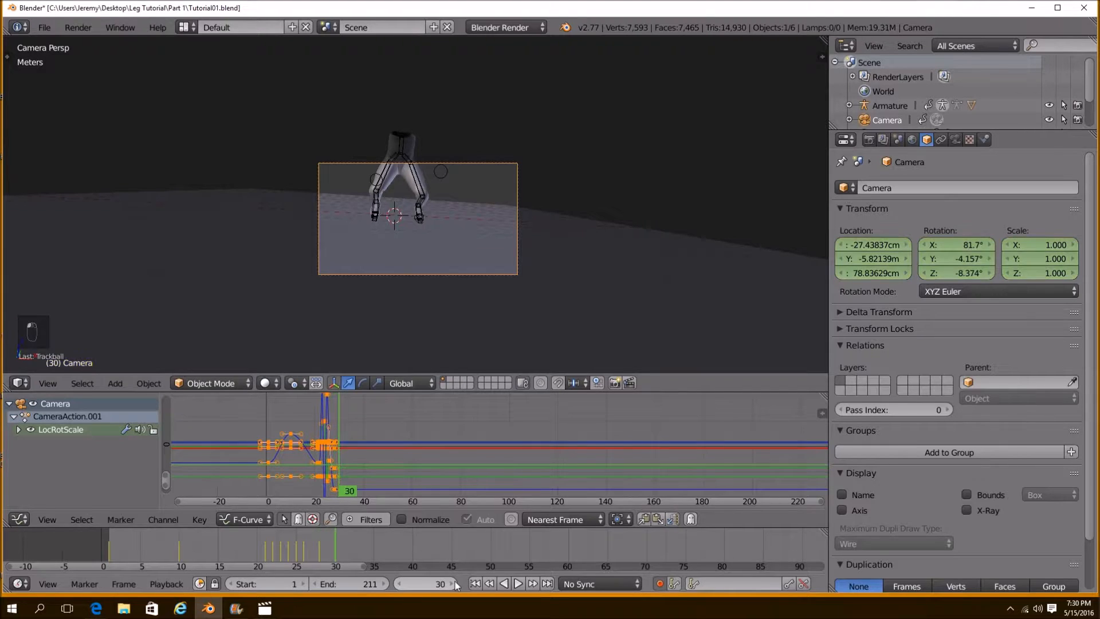
key(r)
key(r)
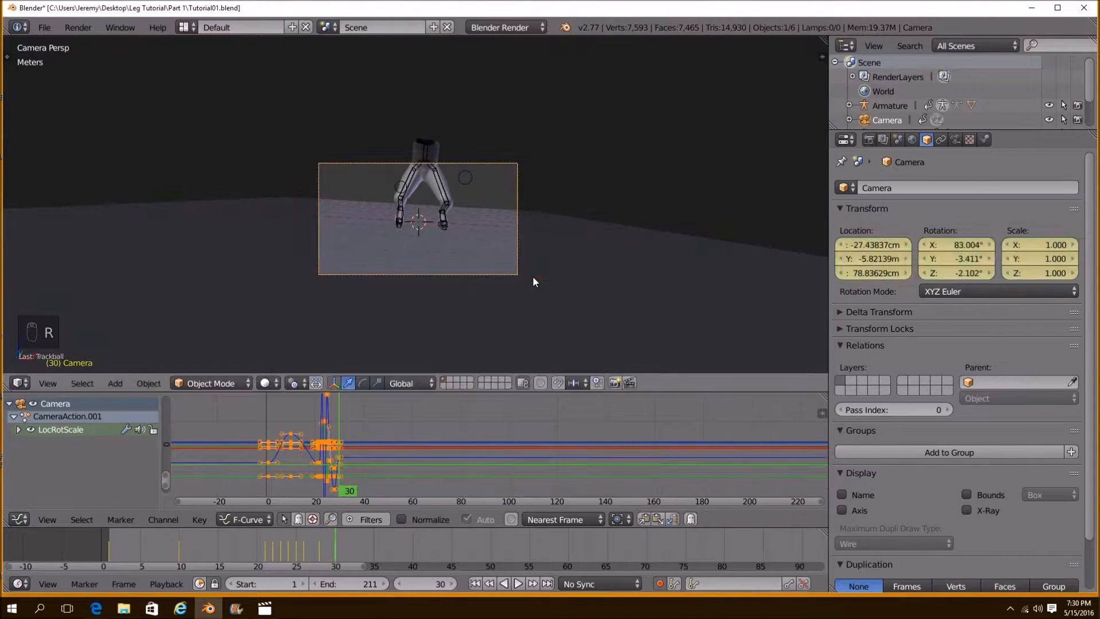
click(552, 287)
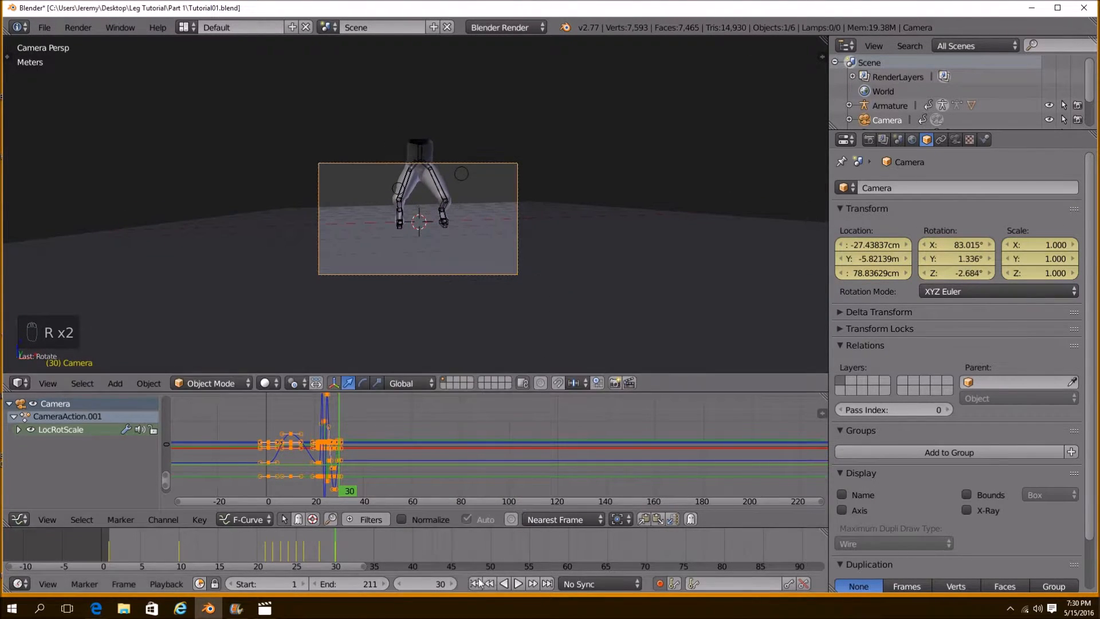
key(Right)
key(r)
key(r)
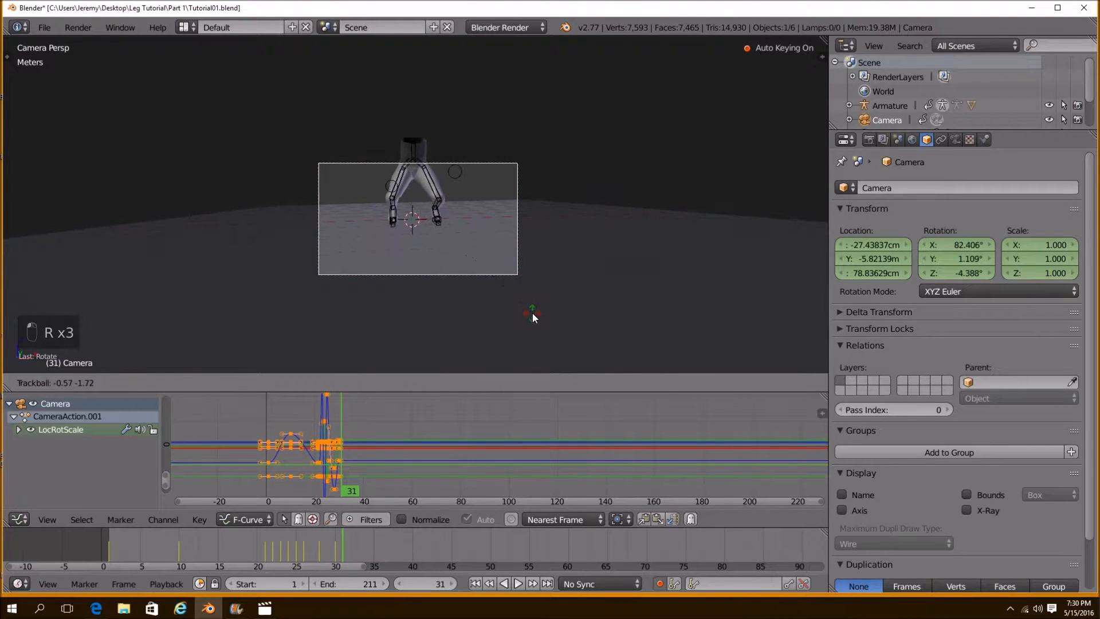
key(Escape)
Rotate the camera at frame 33 to about X 84.7°, Y 1° and Z -6.7°
click(453, 581)
click(453, 581)
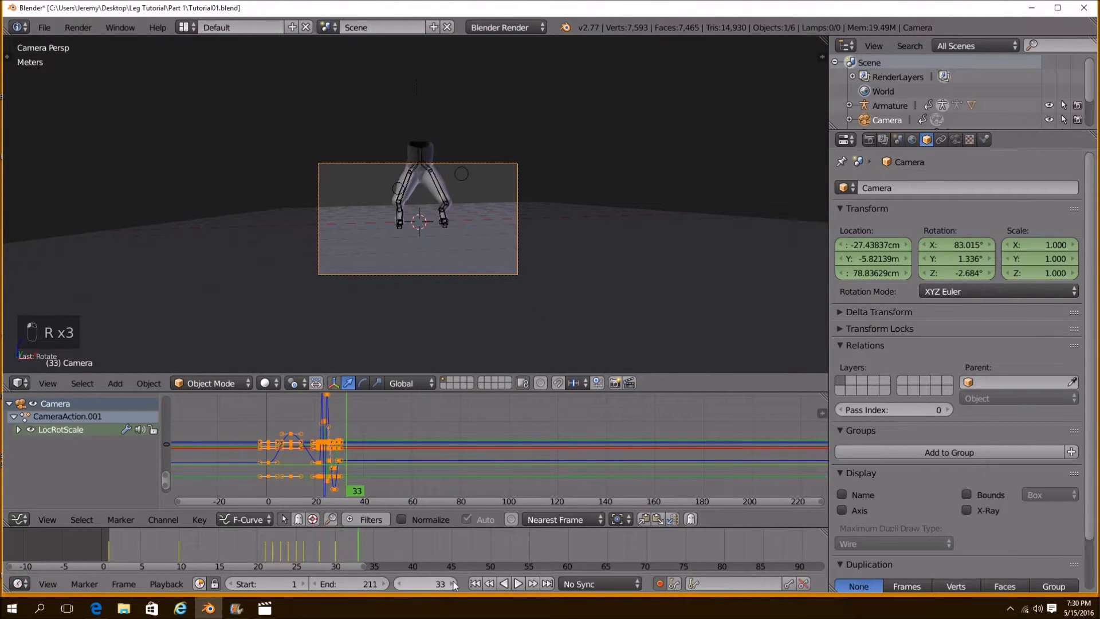
key(r)
key(r)
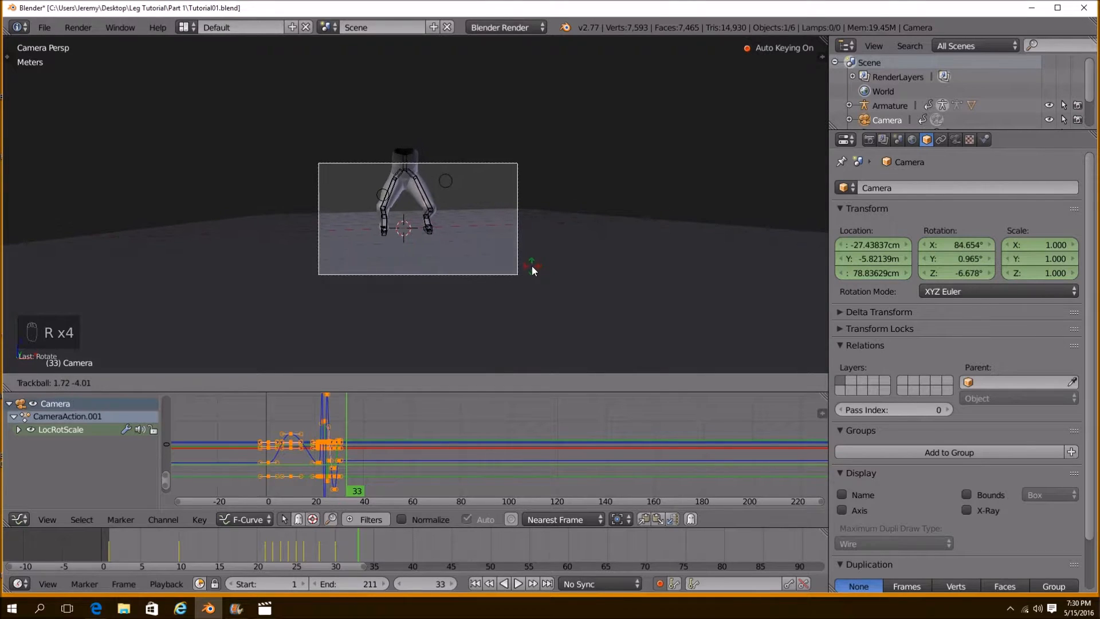
click(532, 266)
Turn and roll the camera at frame 37 to about X 80.8°, Y -1.2° and Z -1.1°
click(452, 581)
click(453, 581)
click(452, 581)
click(452, 581)
key(r)
key(r)
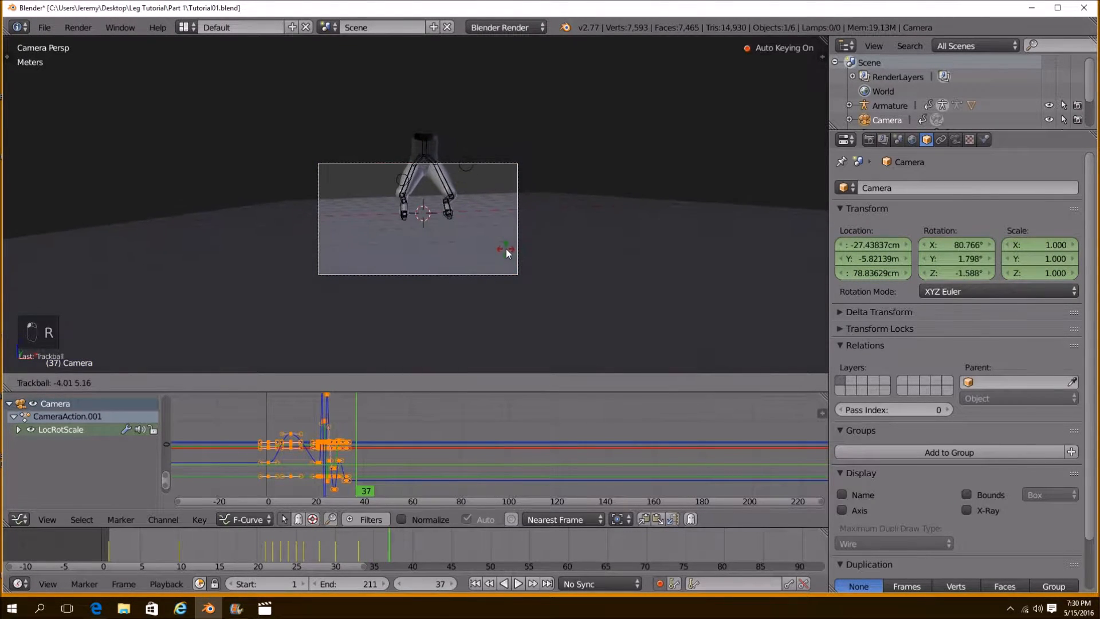
click(585, 256)
key(r)
key(r)
click(585, 248)
Settle the camera at frame 50 with a rotation of about X 83.8°, Y -1.9° and Z -6.8°
click(455, 583)
click(456, 584)
click(455, 584)
click(456, 584)
click(455, 583)
click(456, 584)
click(455, 584)
click(455, 584)
drag(457, 543, 494, 540)
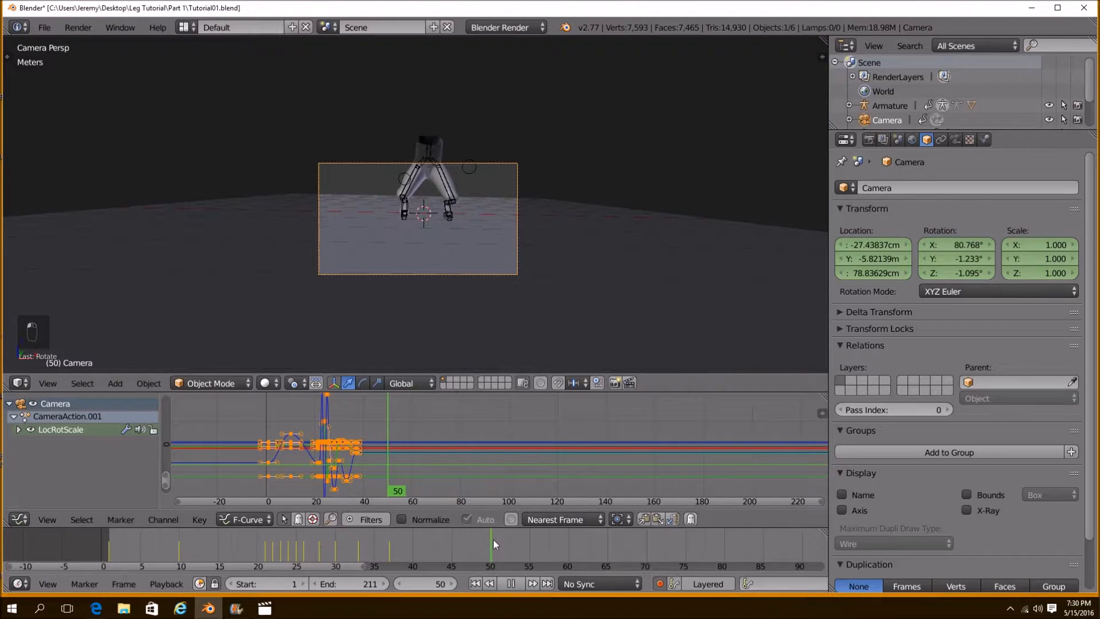
key(r)
key(r)
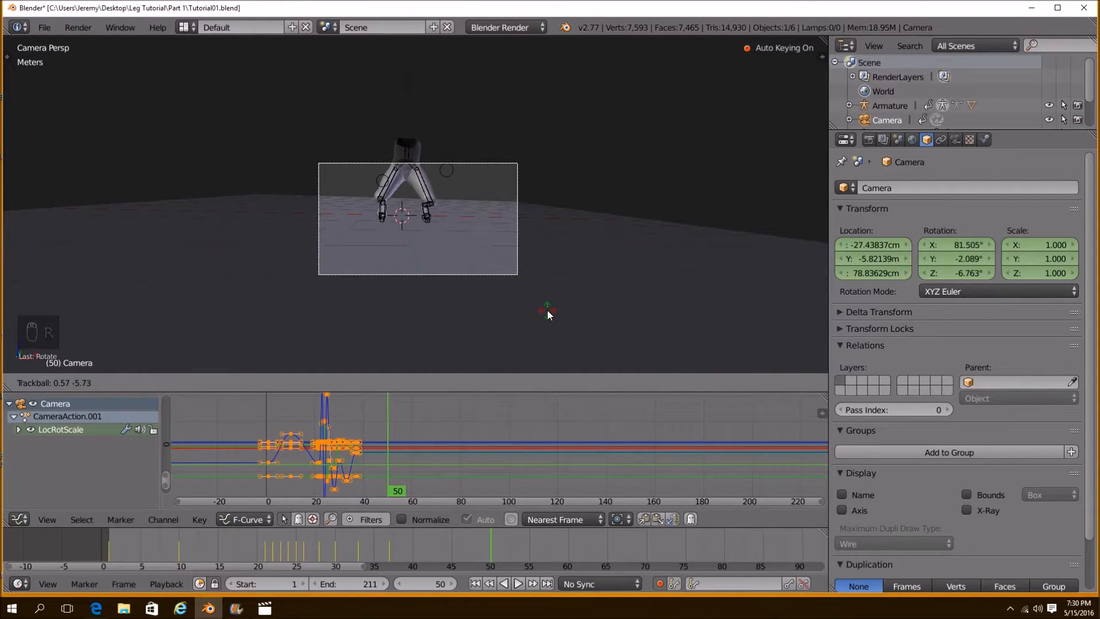
click(548, 312)
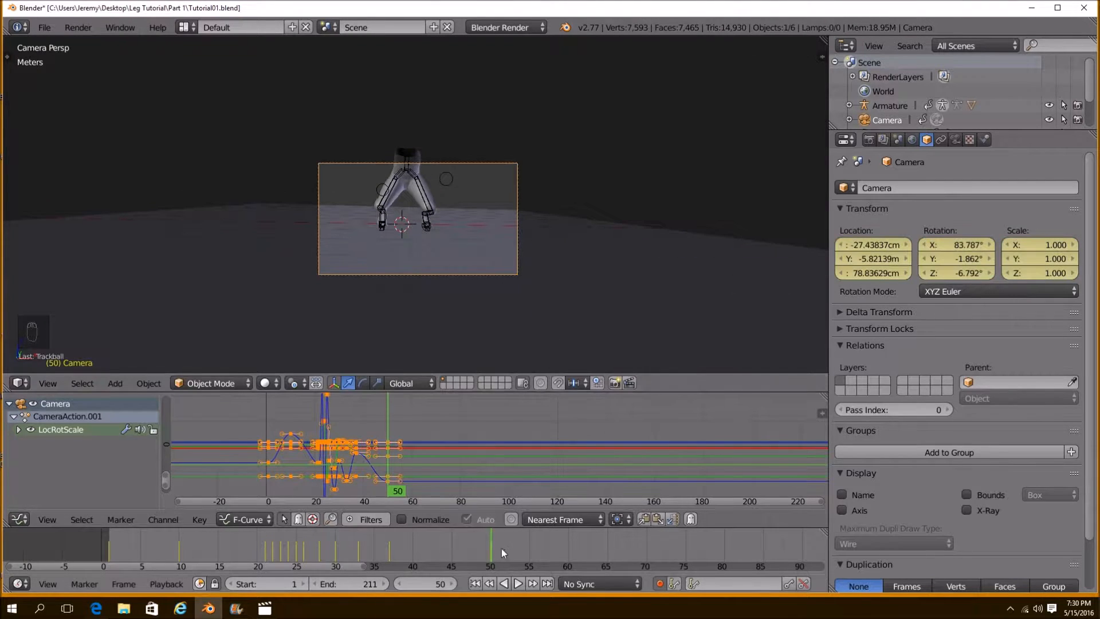
Play the animation from the first frame to review the camera shake on landing
key(alt+a)
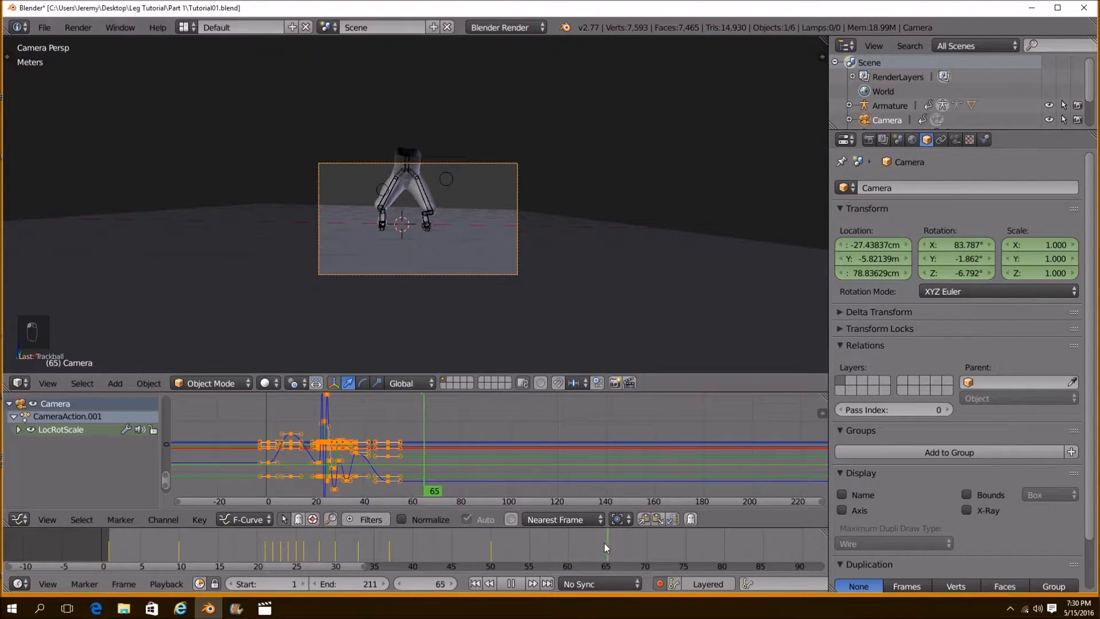
drag(706, 541, 686, 548)
key(alt+a)
click(476, 582)
click(520, 582)
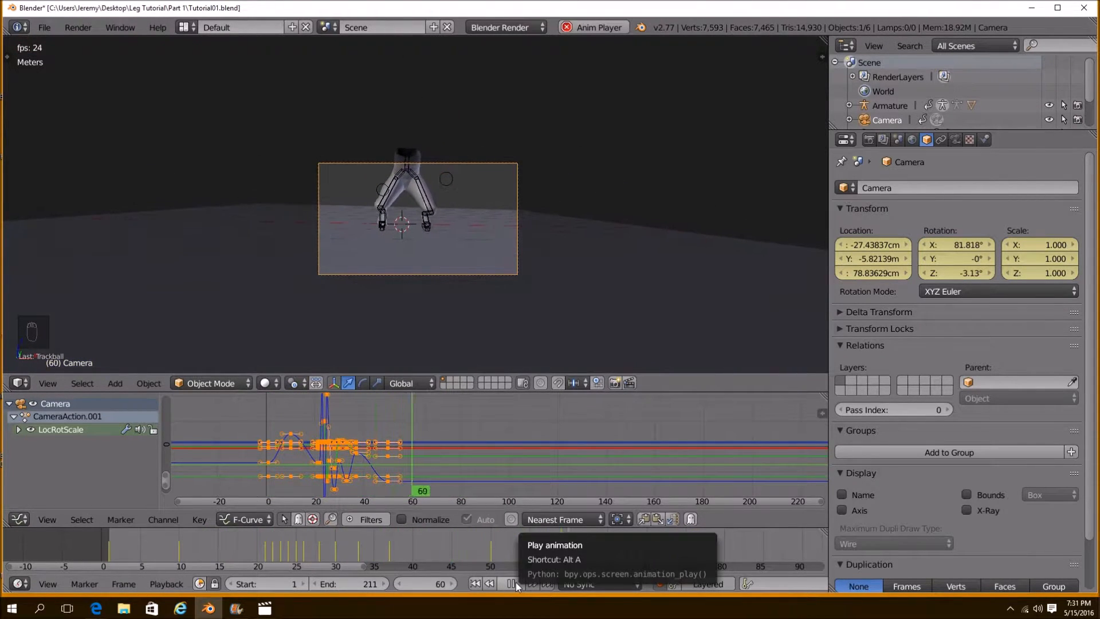
key(alt+a)
Soften the shake at frame 23 by rotating the camera to about X 78.4°, Y 3.2° and Z 2.6°
drag(374, 542, 283, 542)
scroll(283, 545, up, 2)
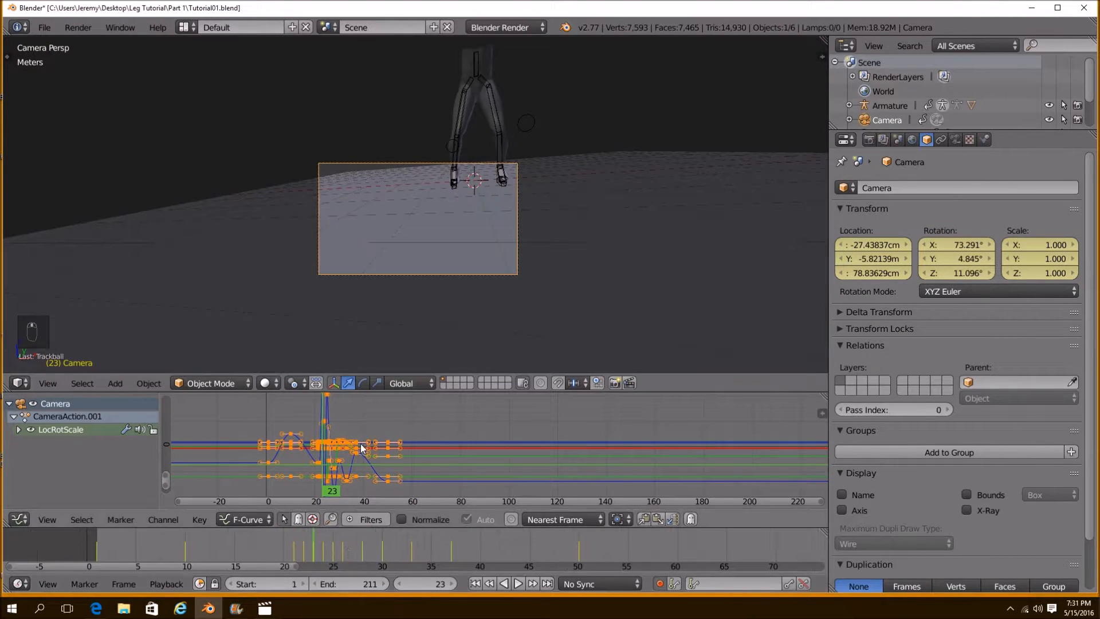
key(r)
key(r)
click(521, 316)
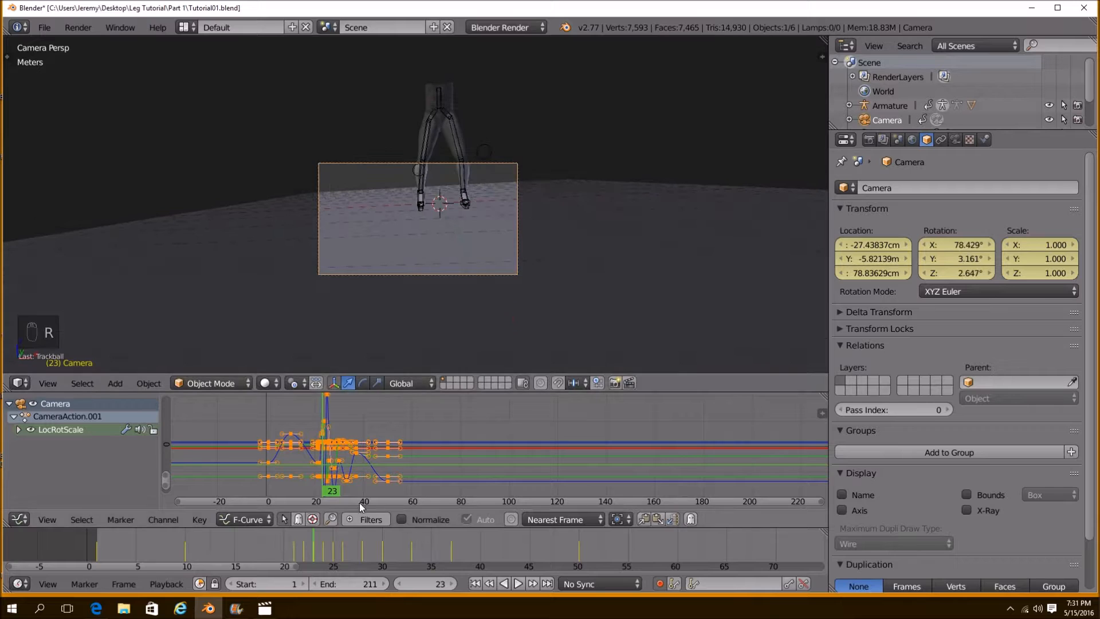
Soften the shake at frame 24 by rotating the camera to about X 78.9°, Y 6.8° and Z -5.2°
drag(314, 536, 324, 536)
key(r)
key(r)
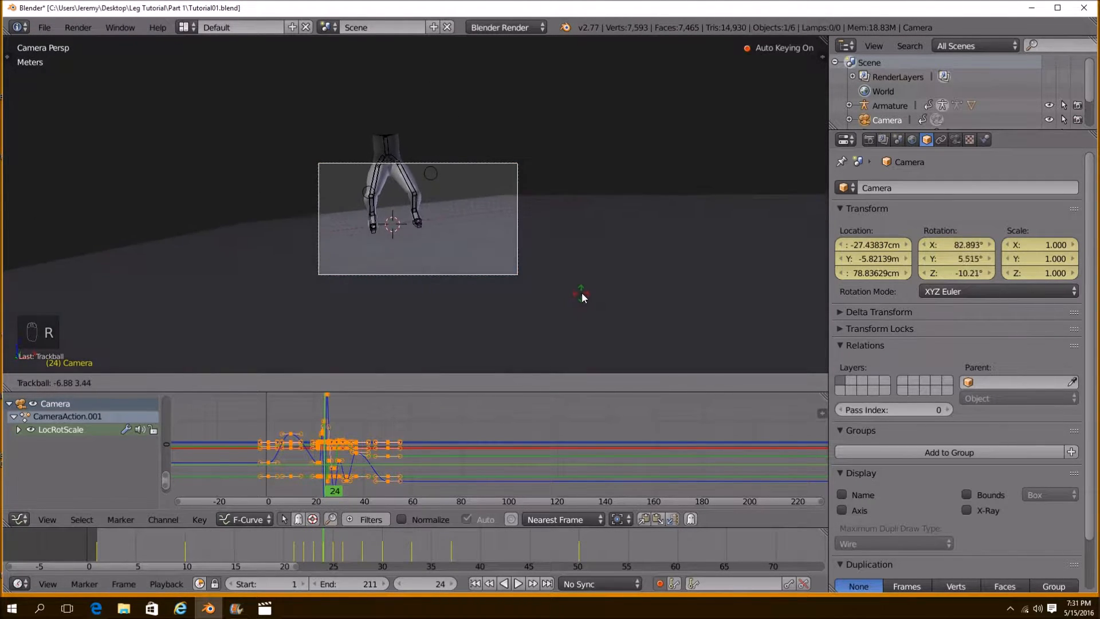
click(586, 289)
Select the camera's shake keyframes through frame 50 in the F-curve view and shift them about 4 frames later
key(a)
middle_drag(371, 450, 425, 415)
key(b)
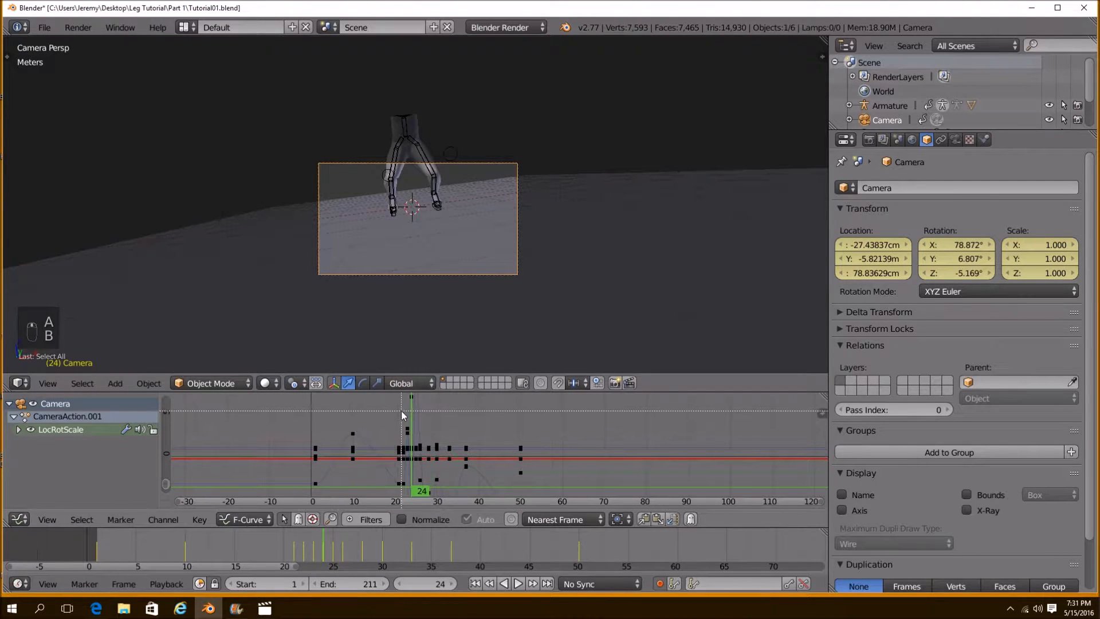
drag(404, 411, 573, 492)
scroll(482, 439, down, 4)
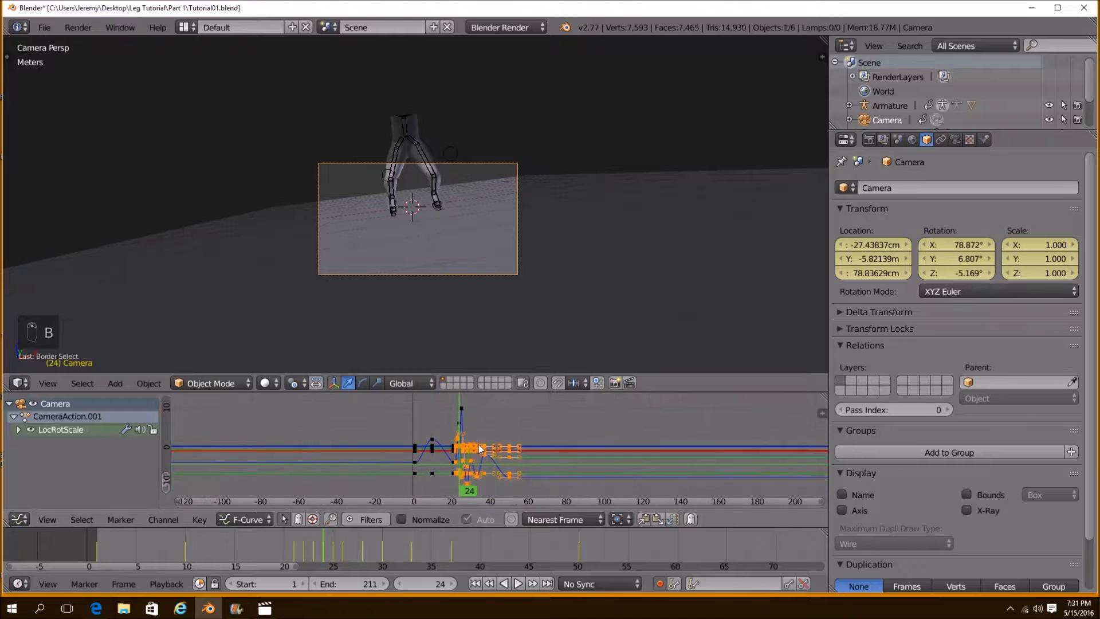
key(g)
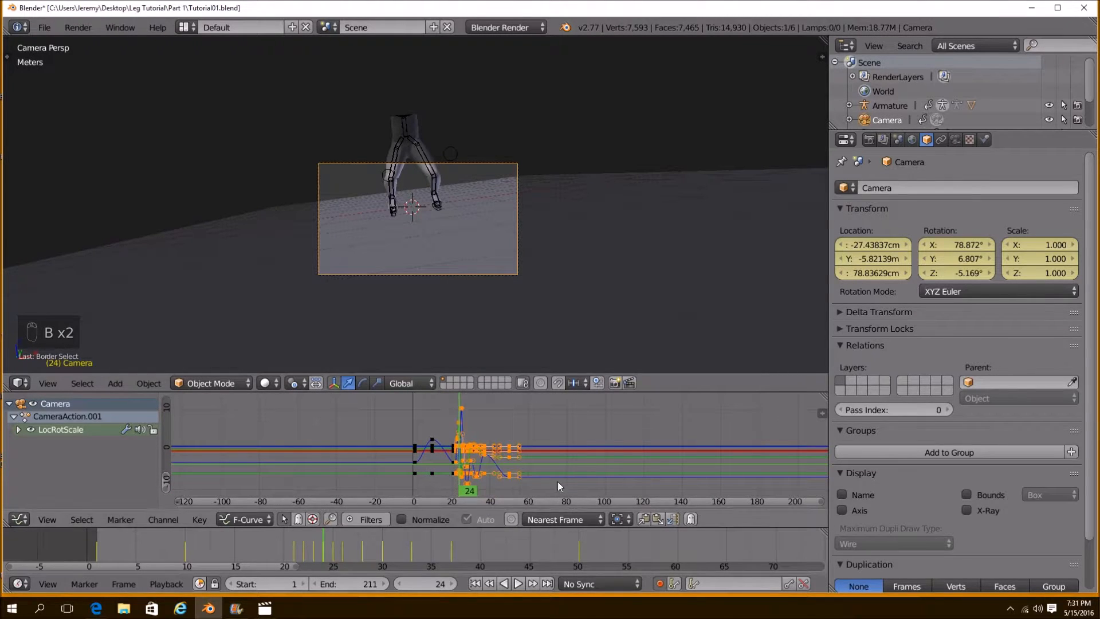
click(559, 473)
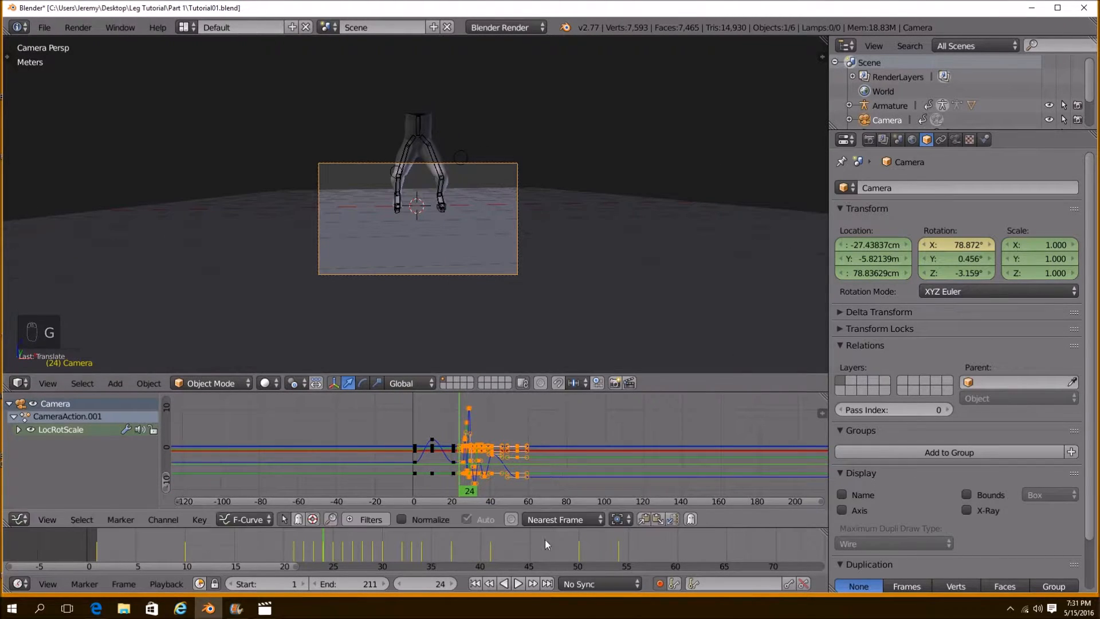
Play the animation to check the timing of the shifted camera shake
click(518, 586)
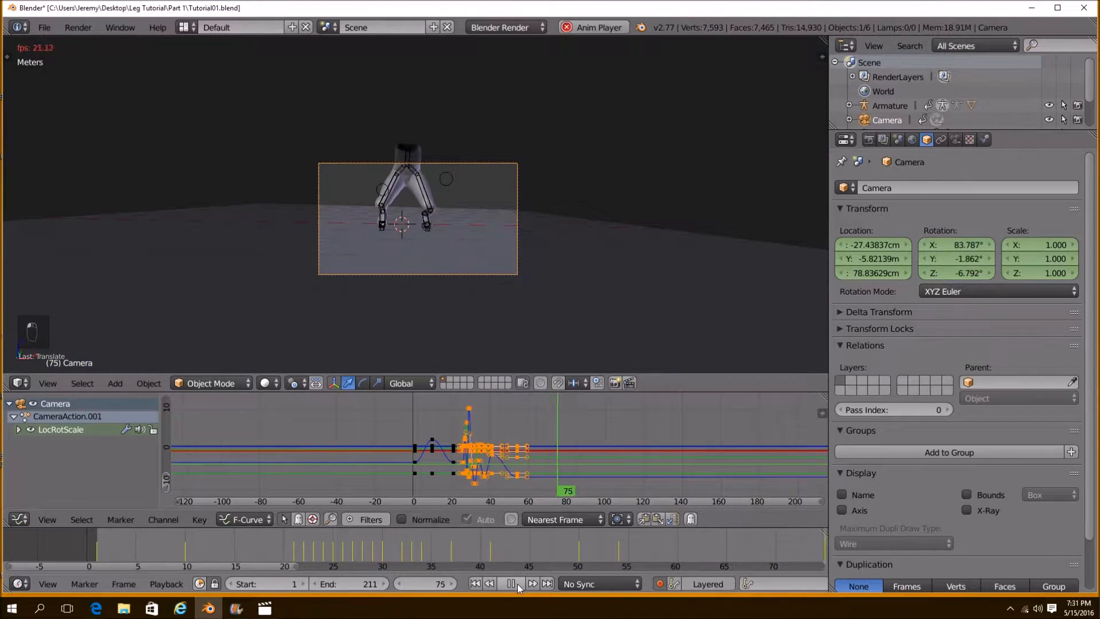
click(517, 583)
scroll(662, 541, down, 4)
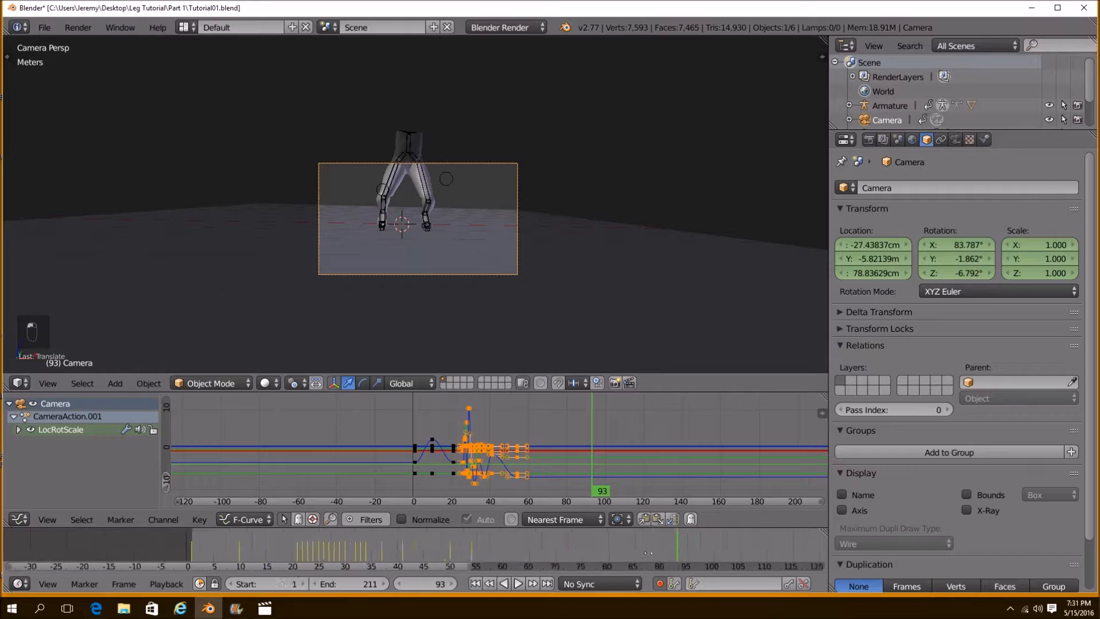
drag(577, 544, 482, 539)
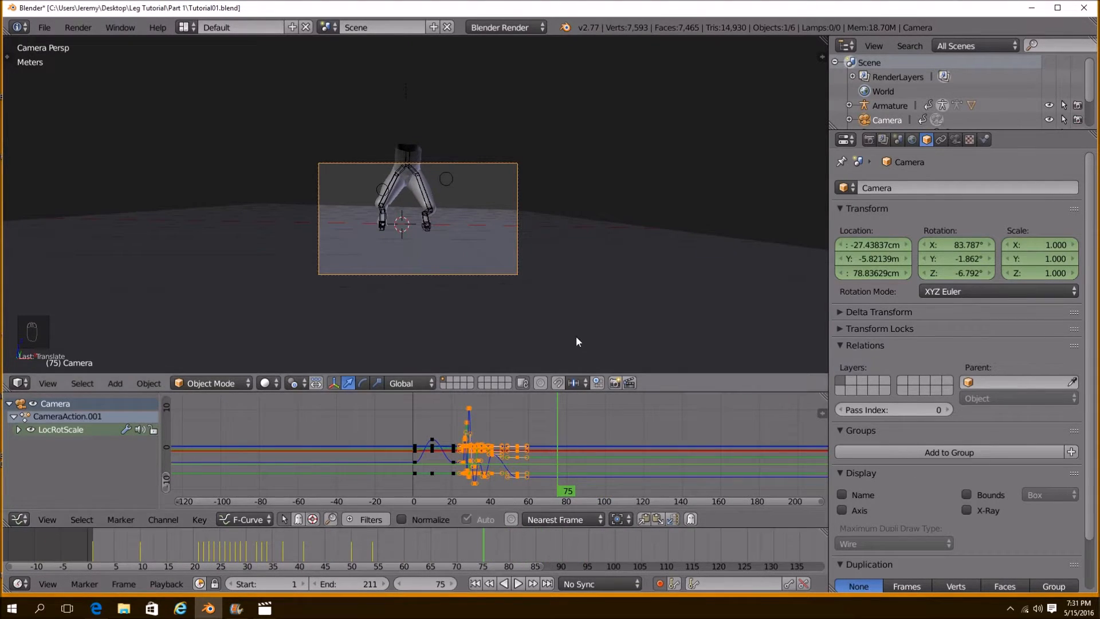
key(g)
right_click(615, 284)
key(r)
key(r)
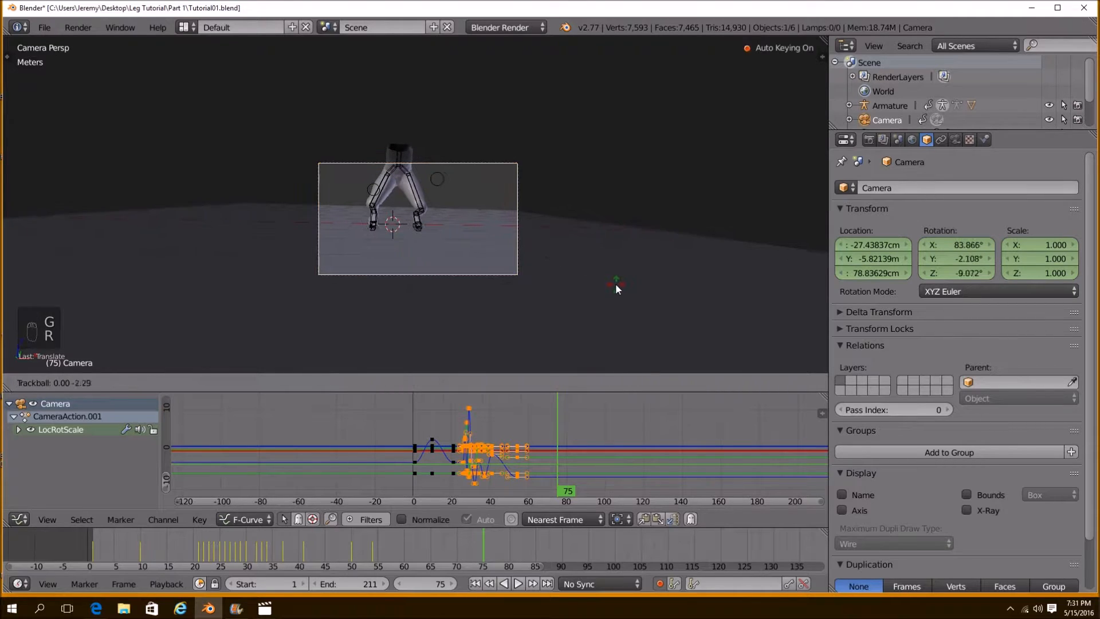
click(597, 295)
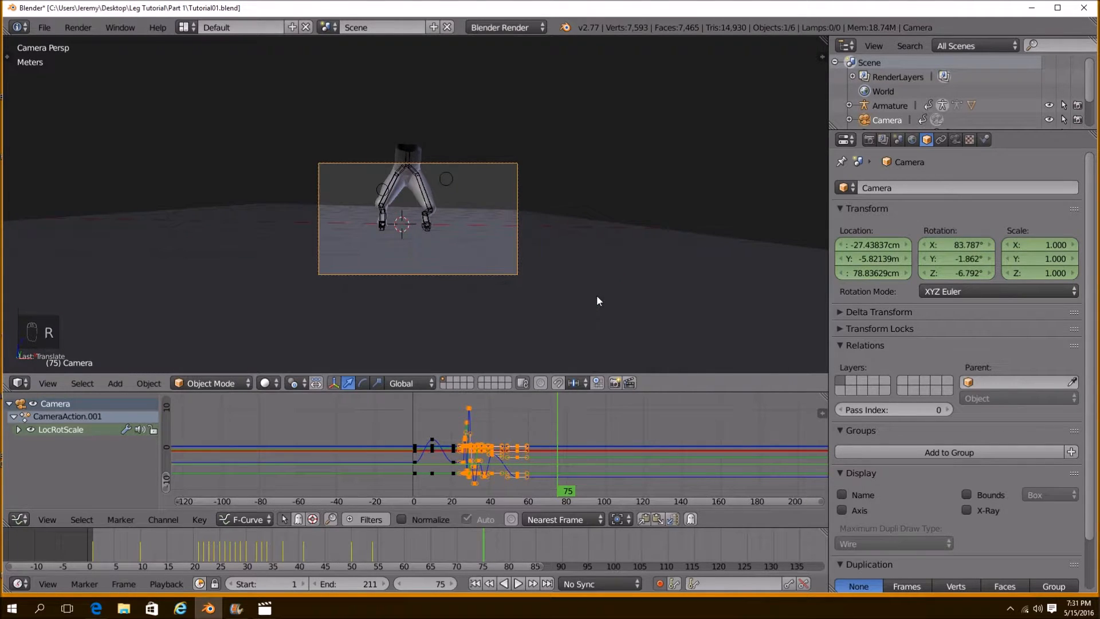
Keyframe the camera's current position and rotation at frame 65 without moving it
drag(420, 531, 431, 529)
key(g)
click(558, 262)
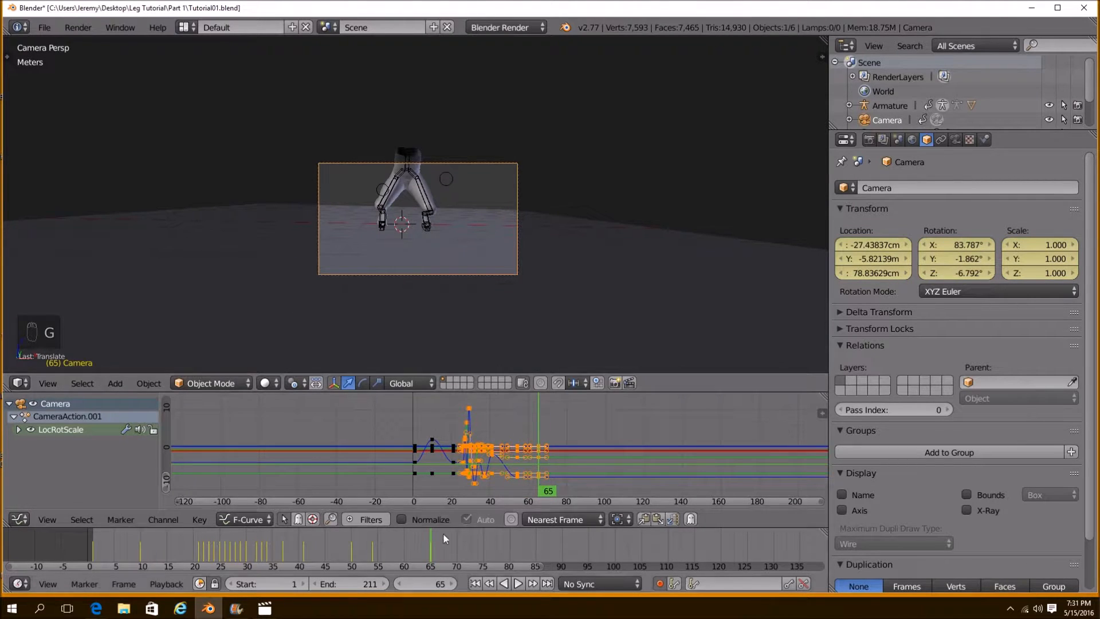
Move the camera about 1.31 m along the global Y axis toward the legs at frame 85
key(alt+a)
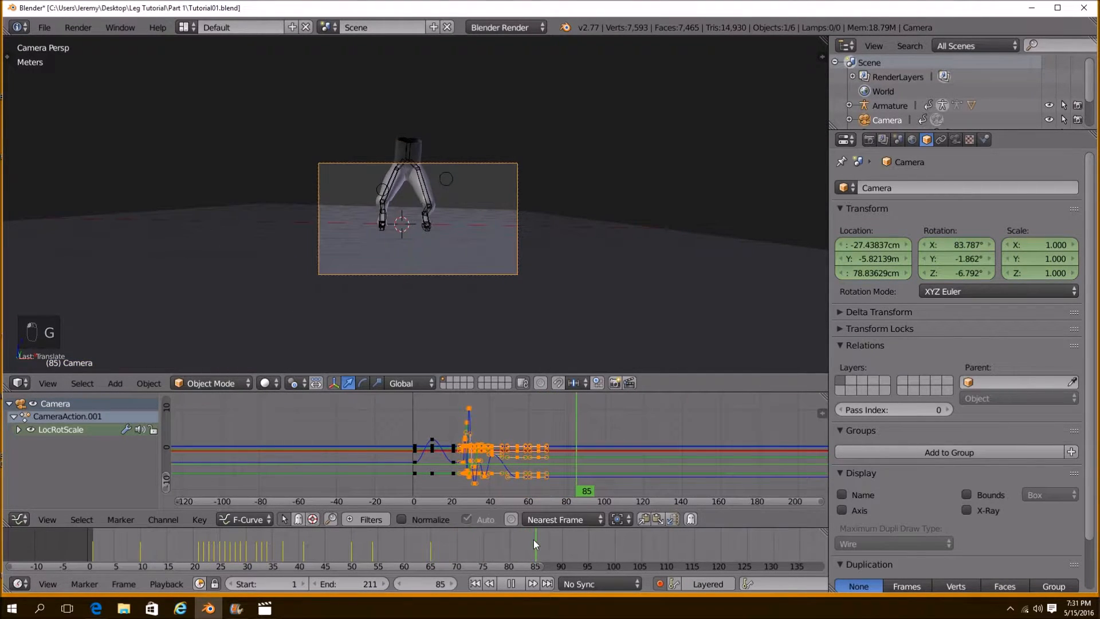
key(alt+a)
key(g)
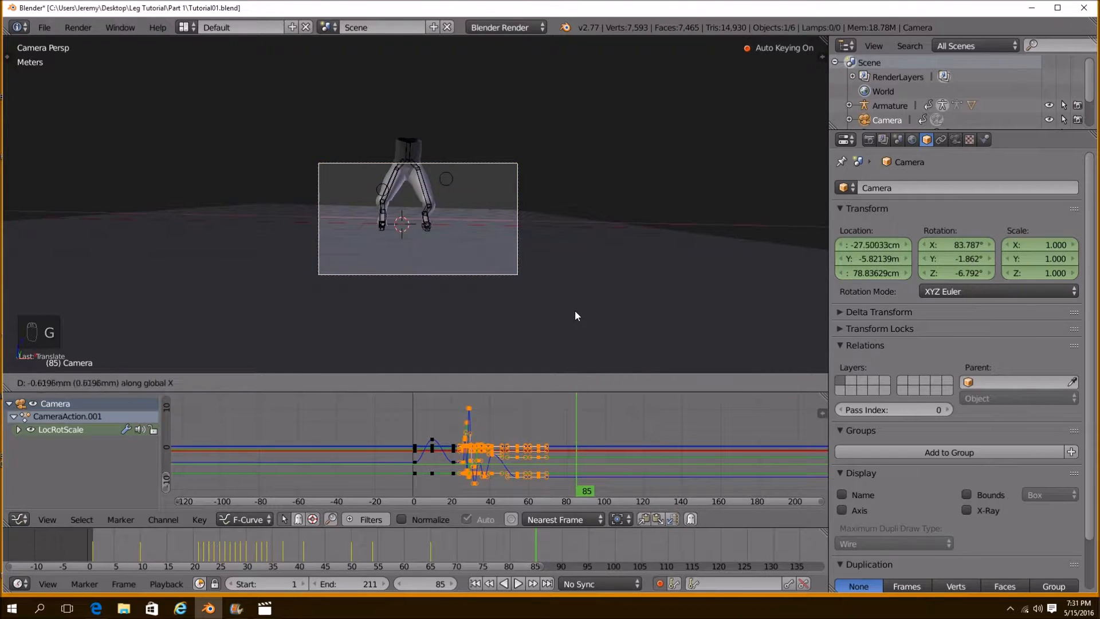
key(y)
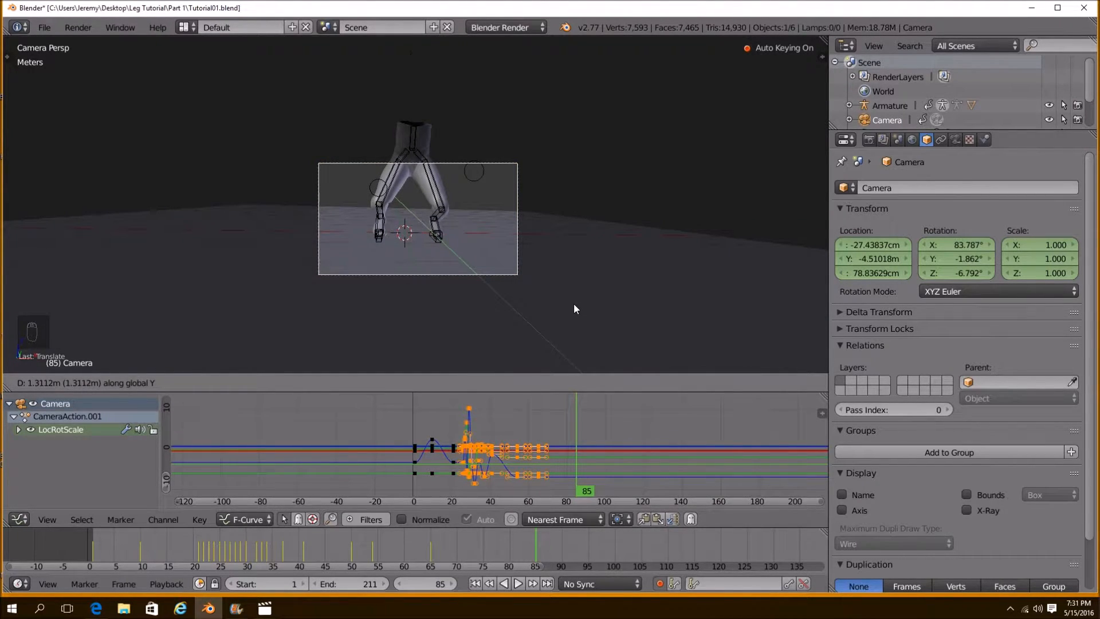
click(576, 309)
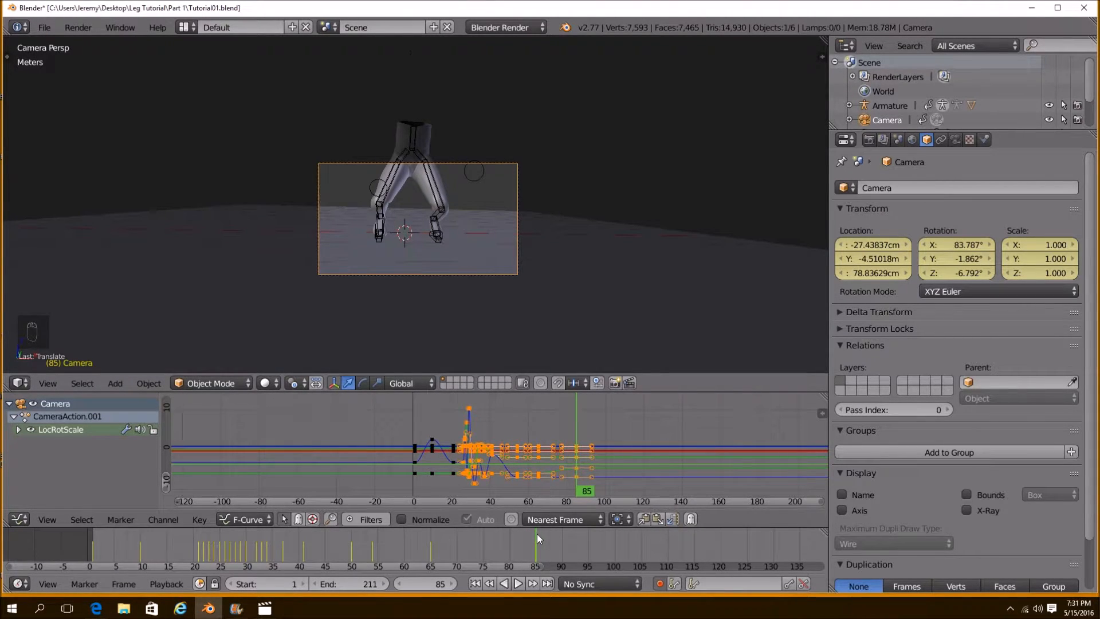
Tilt the camera up at frame 120 to about X 101.5°, Y -2° and Z -6.2° to follow the standing legs
drag(537, 539, 722, 535)
key(r)
key(r)
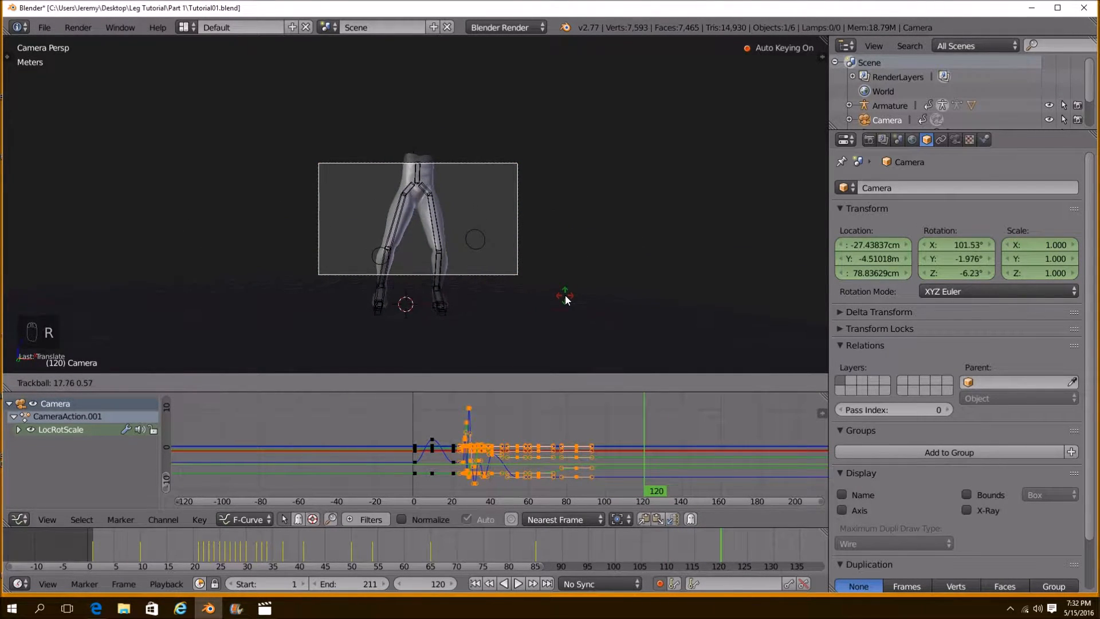
click(565, 294)
Tilt the camera at frame 85 to about X 87.2°, Y -1.8° and Z -6.2°
drag(715, 539, 538, 545)
key(r)
key(r)
key(r)
click(563, 326)
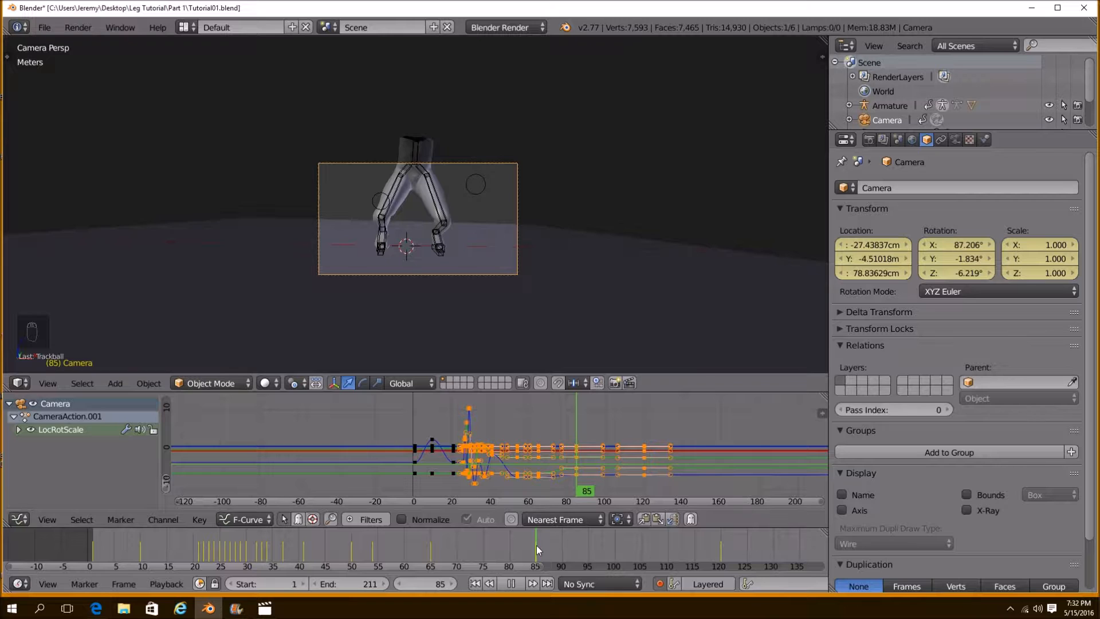
Deselect all camera keyframes, expand the LocRotScale channels and show only the Y Location curve
key(a)
scroll(617, 460, up, 3)
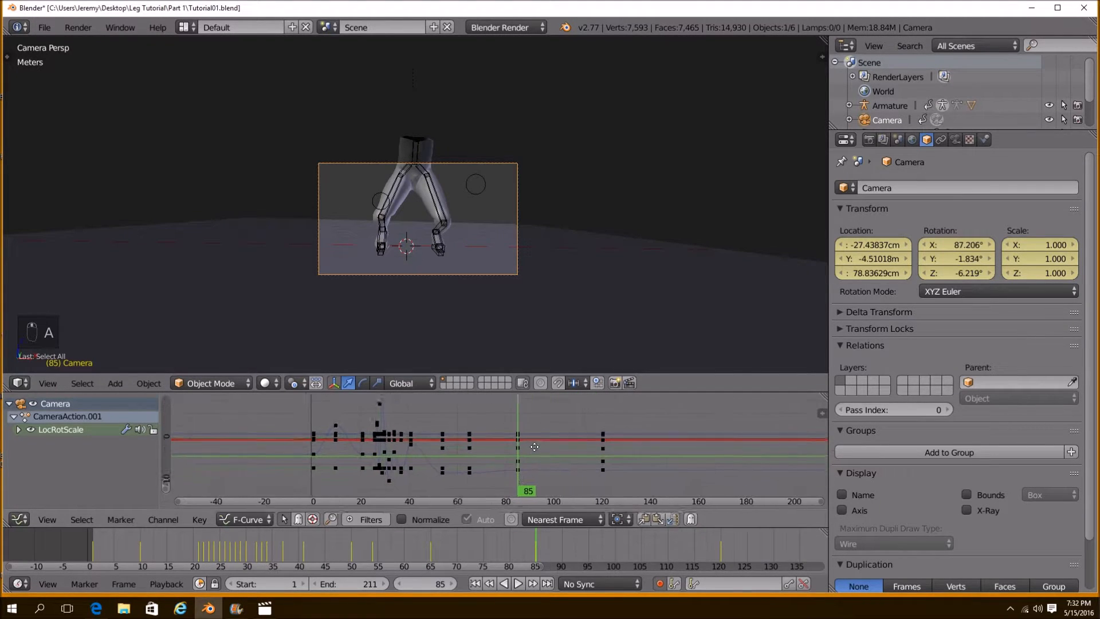
click(19, 430)
scroll(26, 489, down, 3)
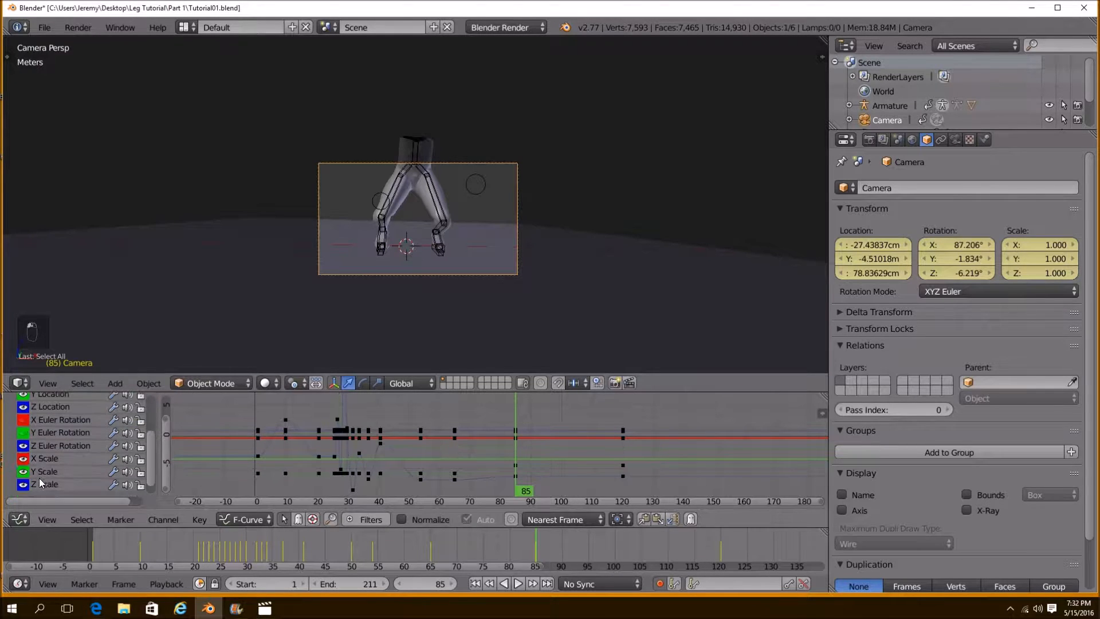
scroll(31, 481, up, 4)
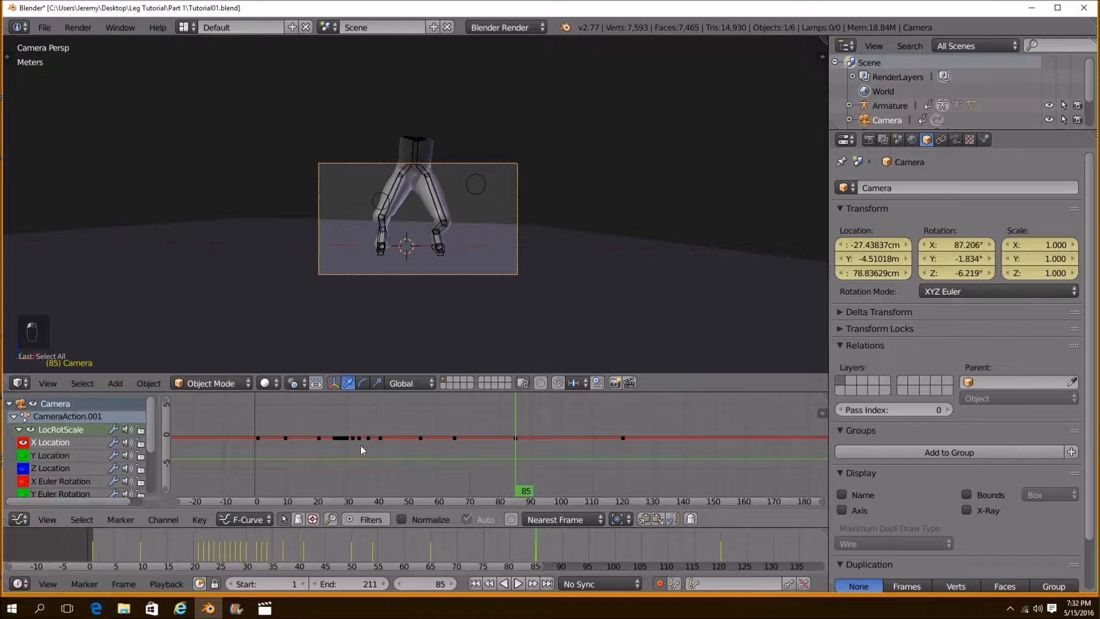
click(25, 455)
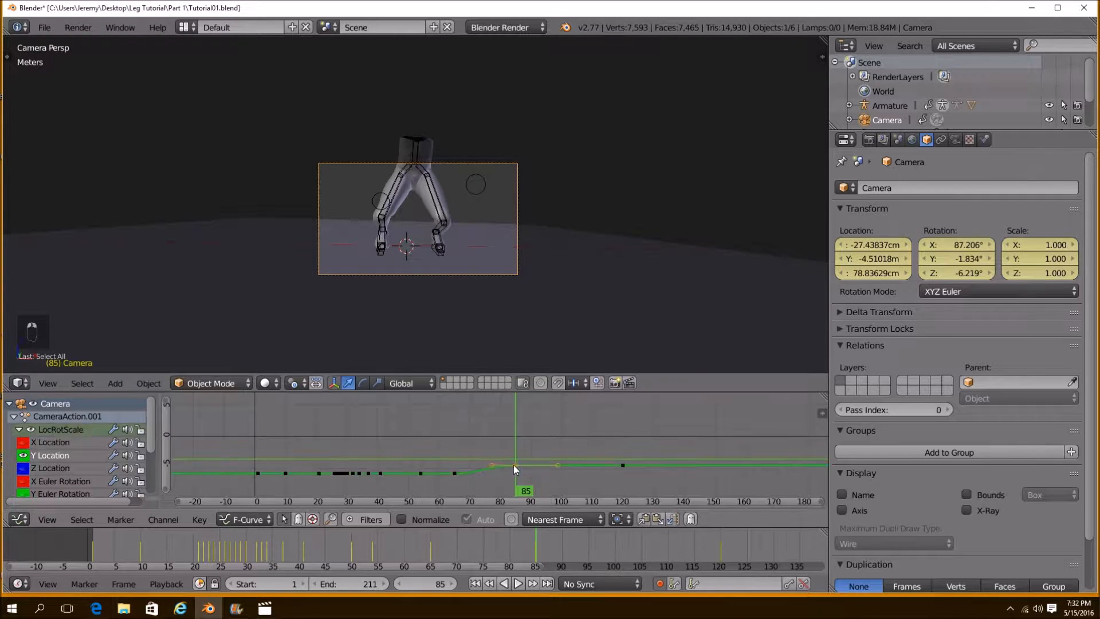
Move the camera's last two Y Location keyframes about 35 frames later, to around frames 120 and 155, and play back the animation
key(g)
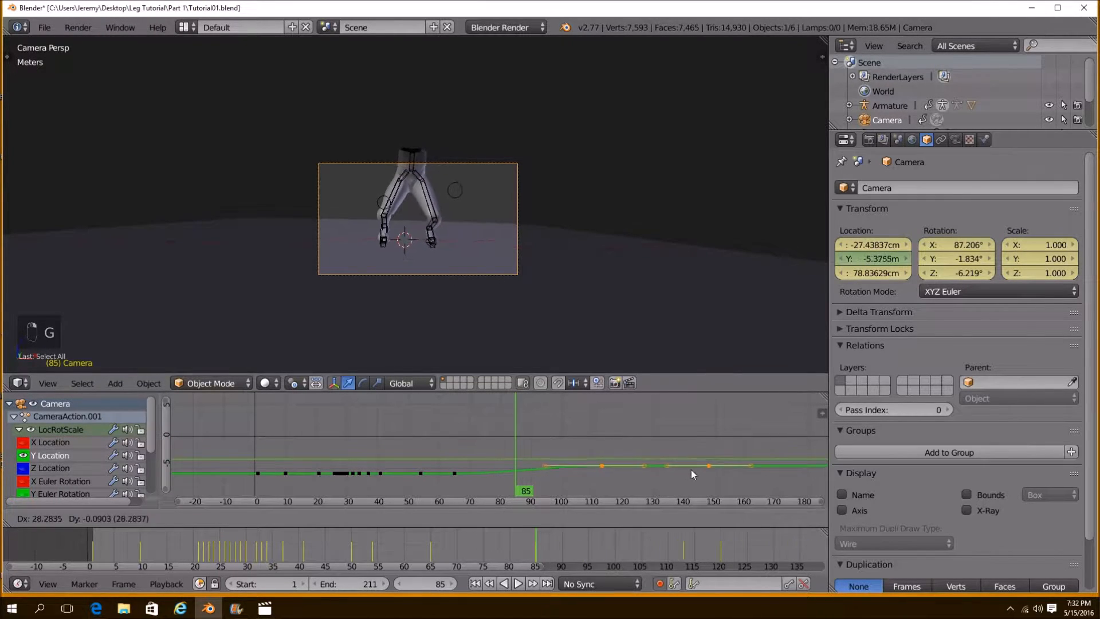
click(710, 469)
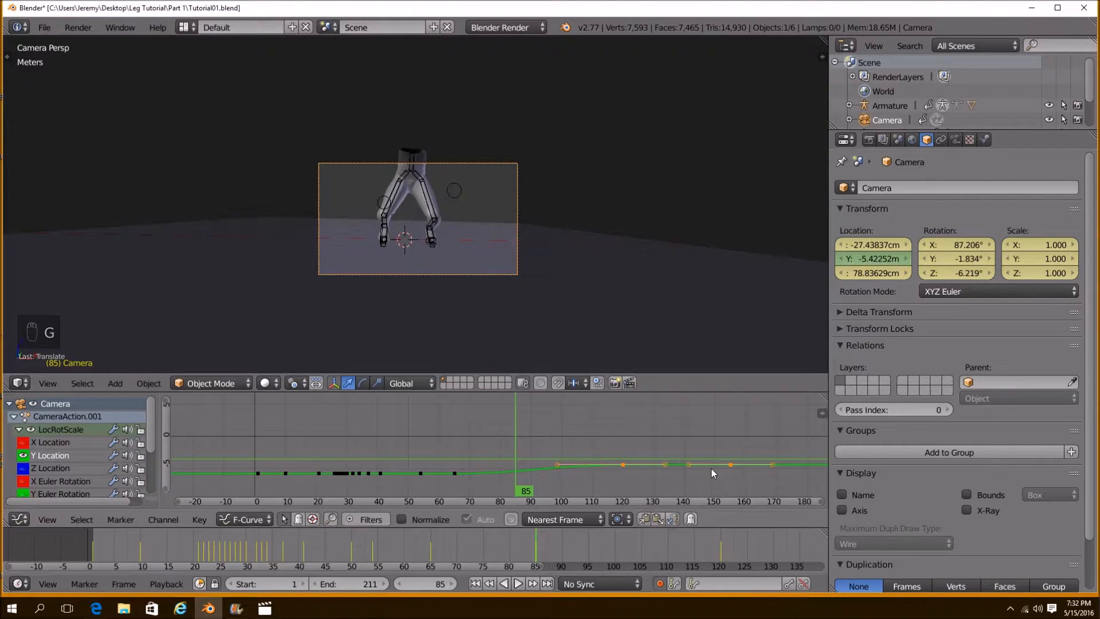
drag(546, 541, 433, 535)
click(519, 583)
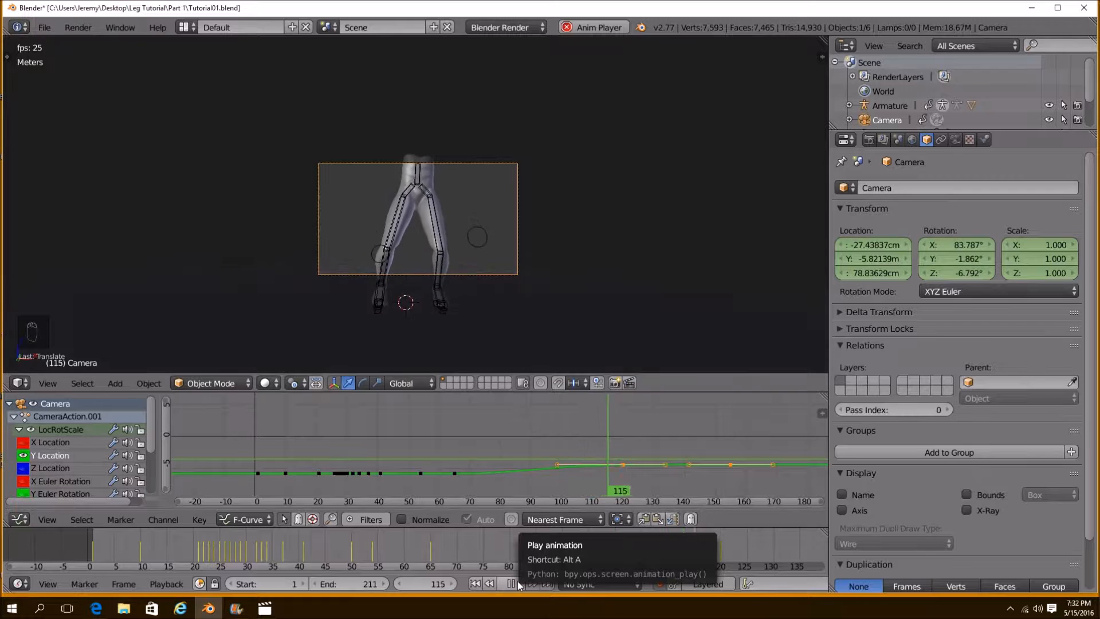
click(516, 583)
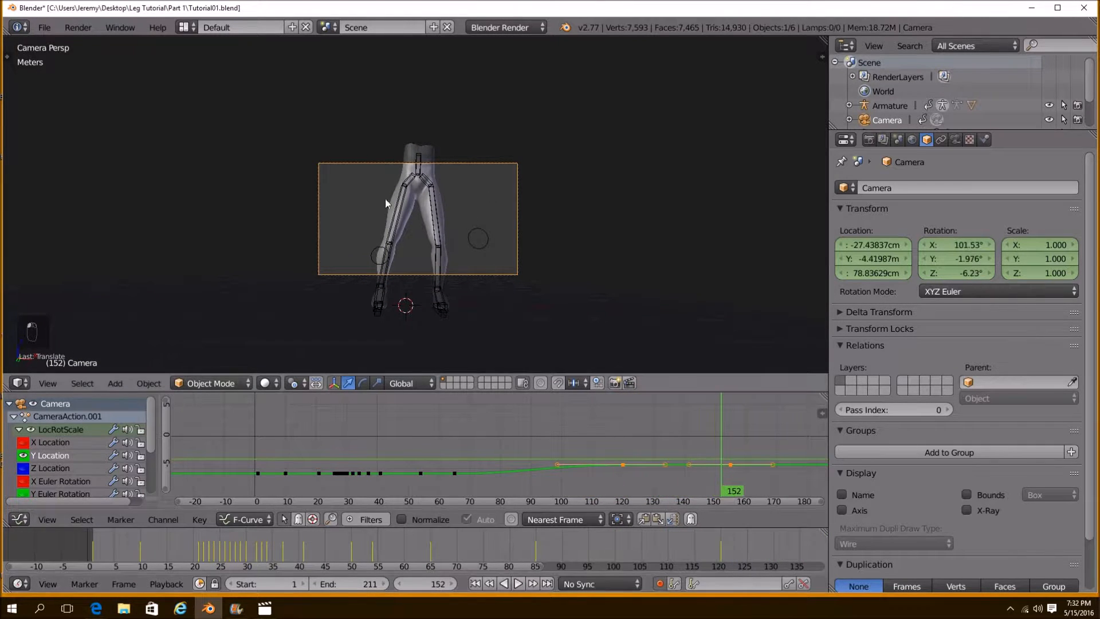
scroll(551, 226, up, 3)
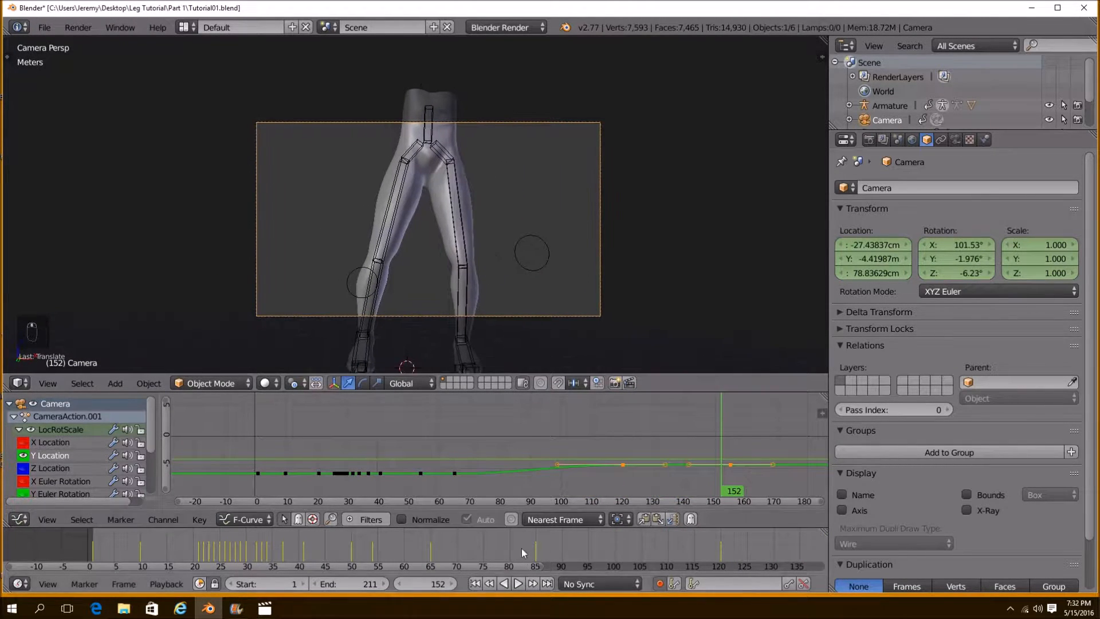
click(475, 584)
click(517, 584)
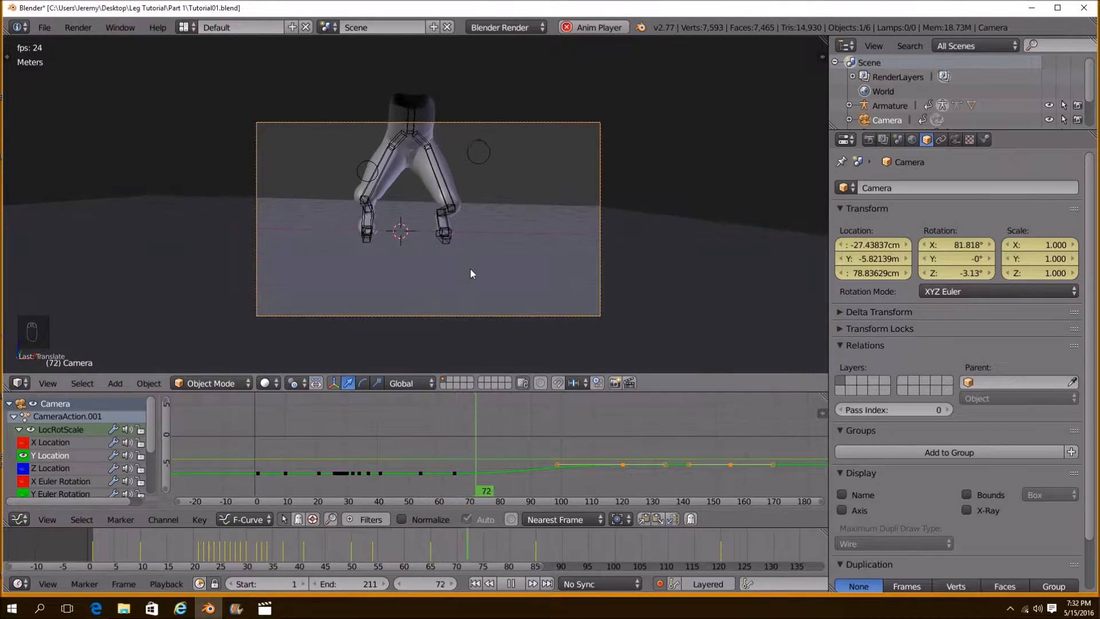
click(511, 584)
At frame 60, raise the camera's Y Location keyframe near frame 54 slightly above its neighbouring keys
scroll(530, 431, down, 2)
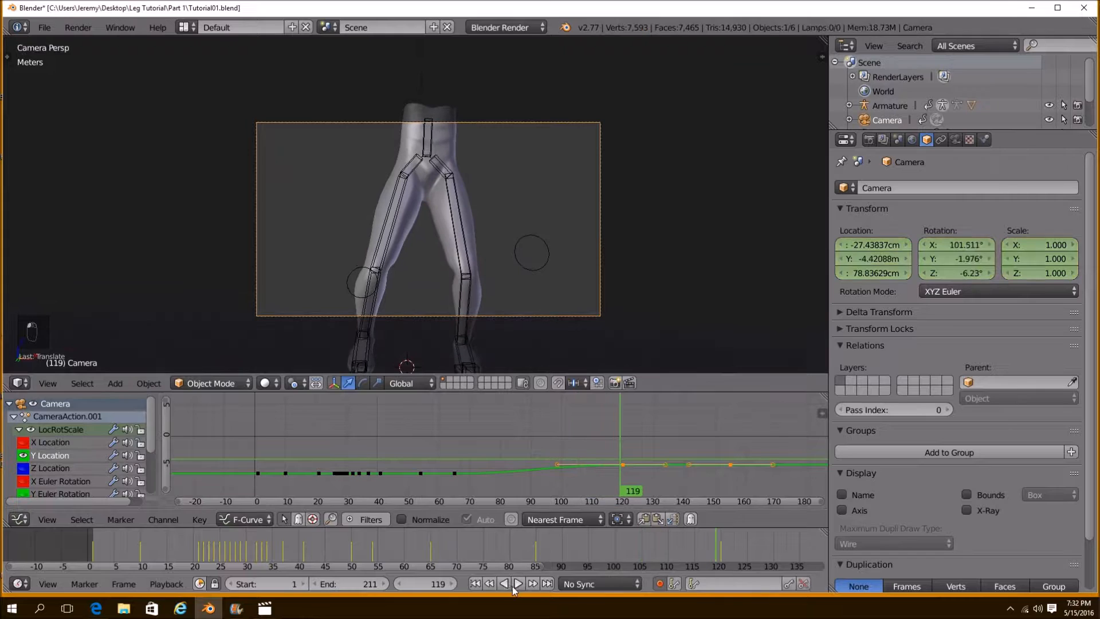
middle_drag(530, 426, 598, 411)
drag(716, 551, 404, 550)
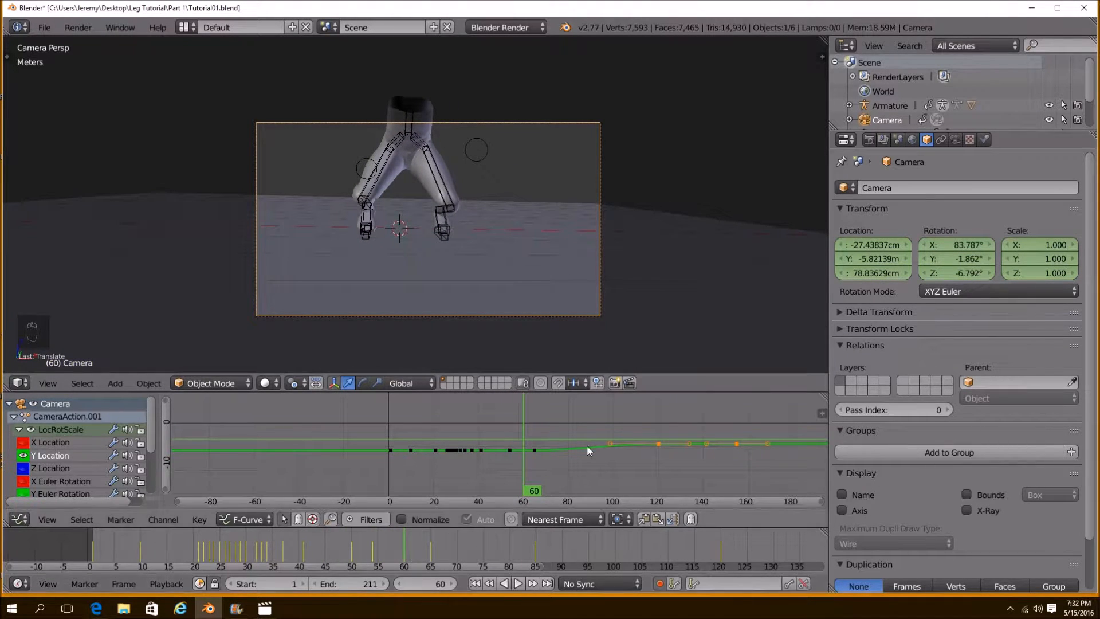
right_click(510, 449)
key(g)
click(514, 450)
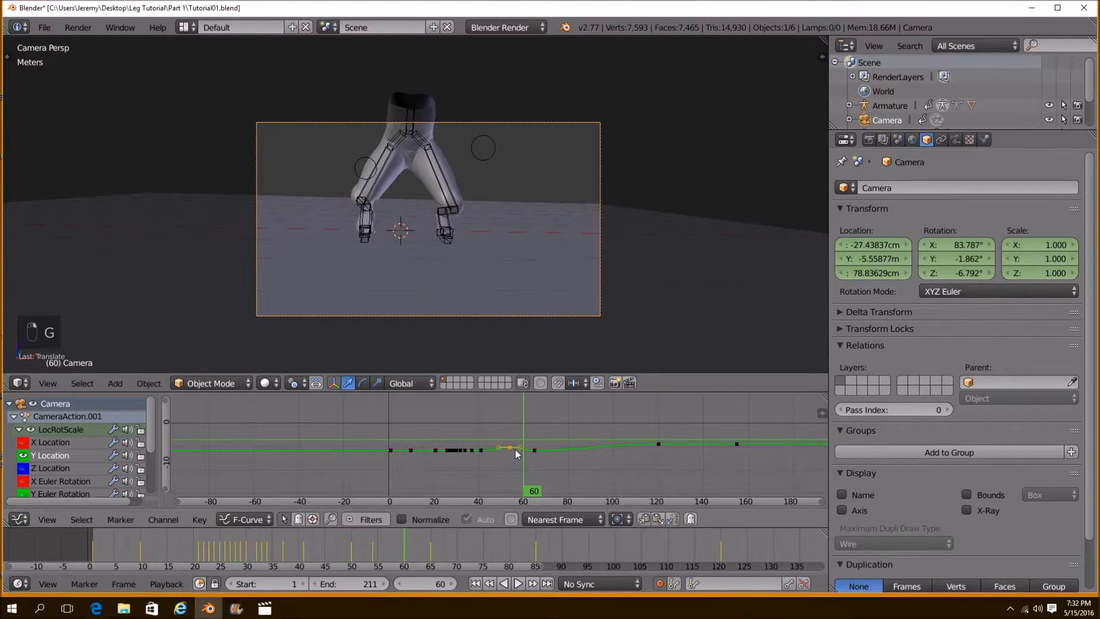
key(alt+a)
Reposition that Y Location keyframe at about frame 53, level with its neighbouring keys, checking the motion in playback
drag(544, 470, 464, 476)
key(g)
click(514, 463)
click(520, 583)
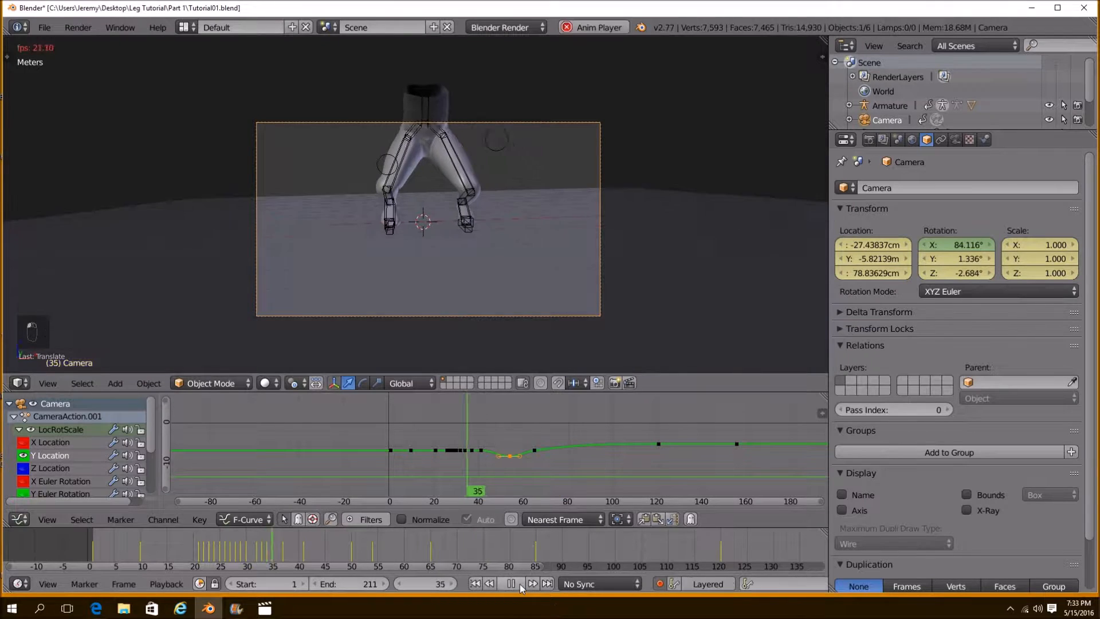
click(520, 583)
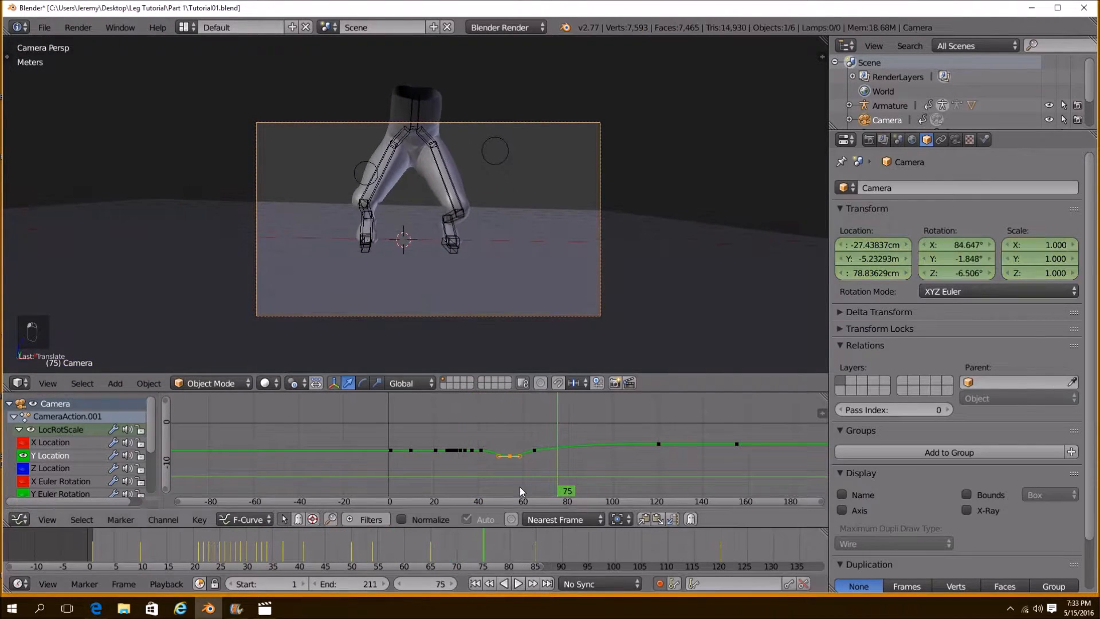
key(g)
click(514, 465)
Hide the camera's location curves and show its Euler Rotation curves instead
scroll(18, 453, down, 1)
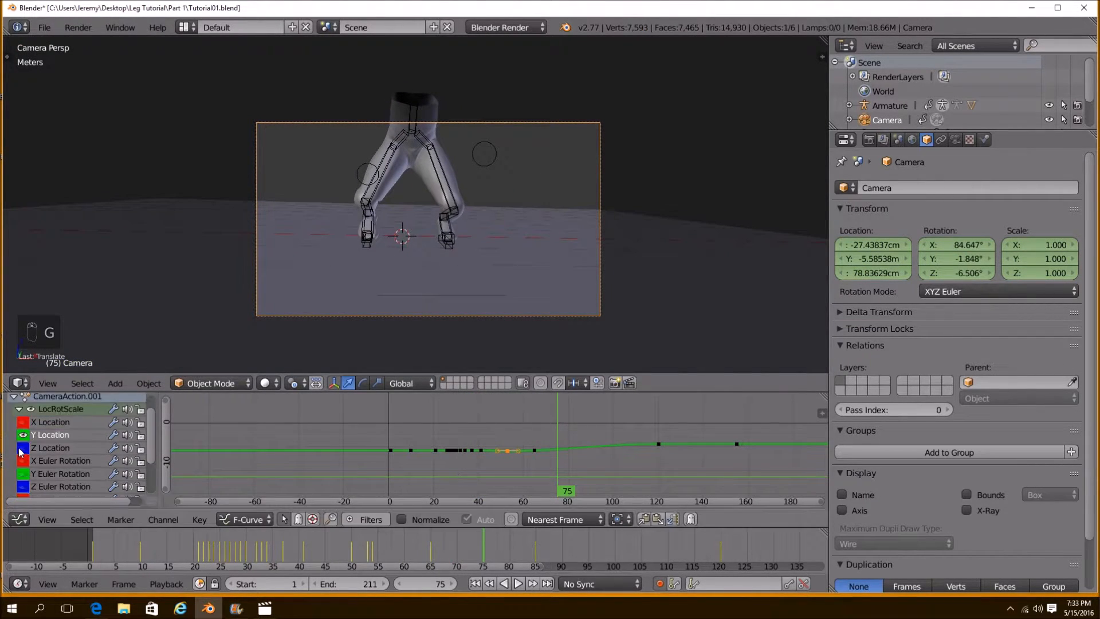
click(23, 422)
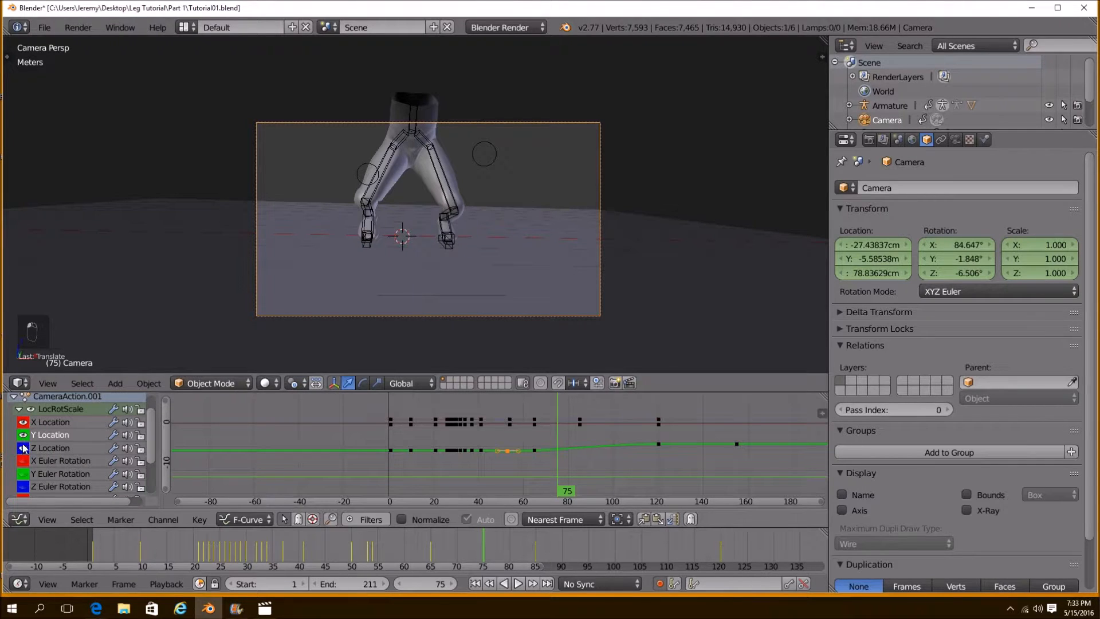
click(23, 447)
click(24, 461)
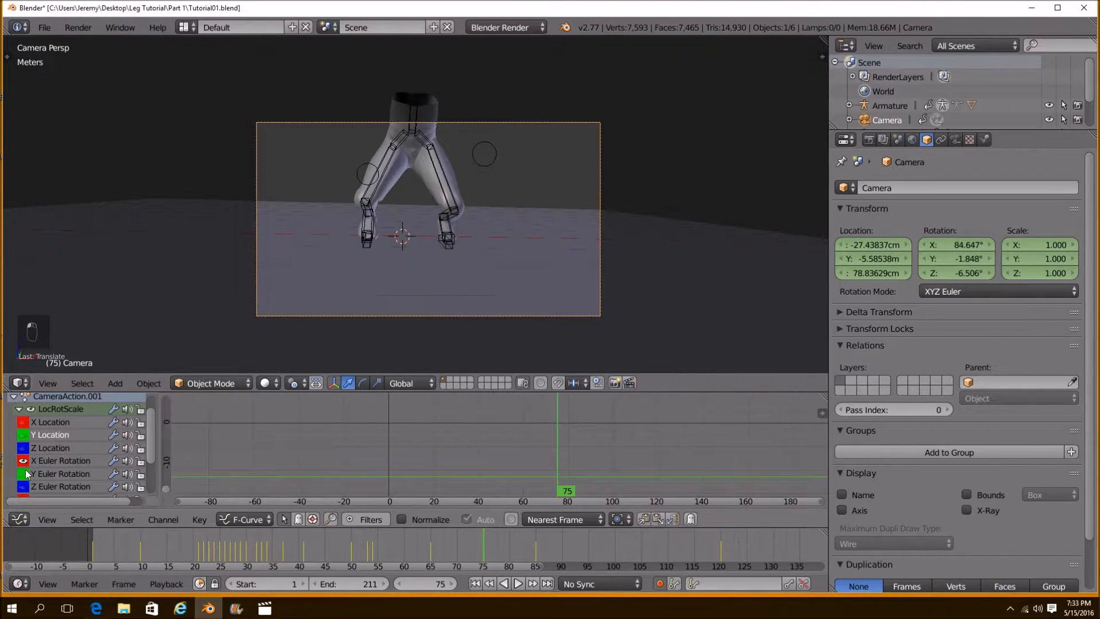
Raise the camera's Z Euler Rotation key near frame 65 slightly and its Y Euler Rotation key by about 2.7°, and play back
click(539, 457)
key(g)
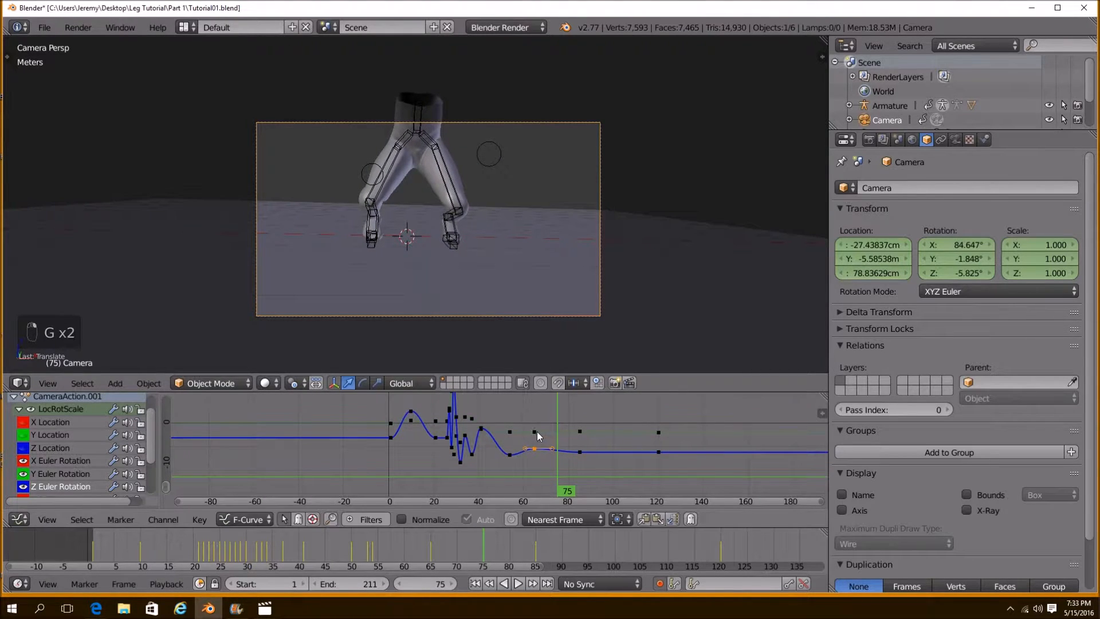
click(538, 431)
key(g)
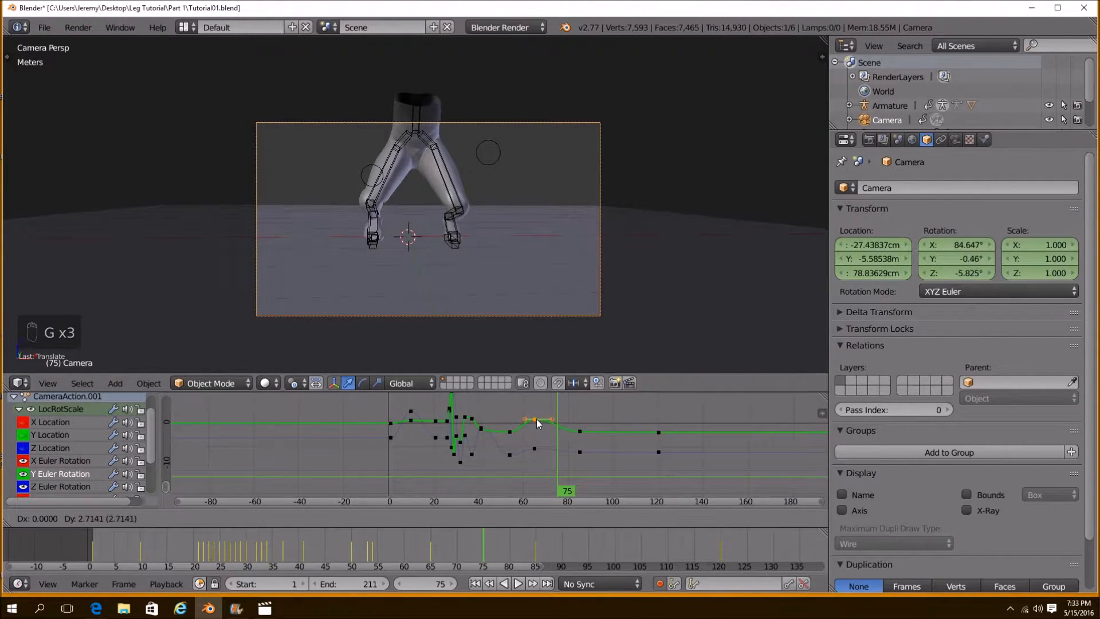
click(536, 419)
key(shift+alt+a)
drag(470, 446, 444, 453)
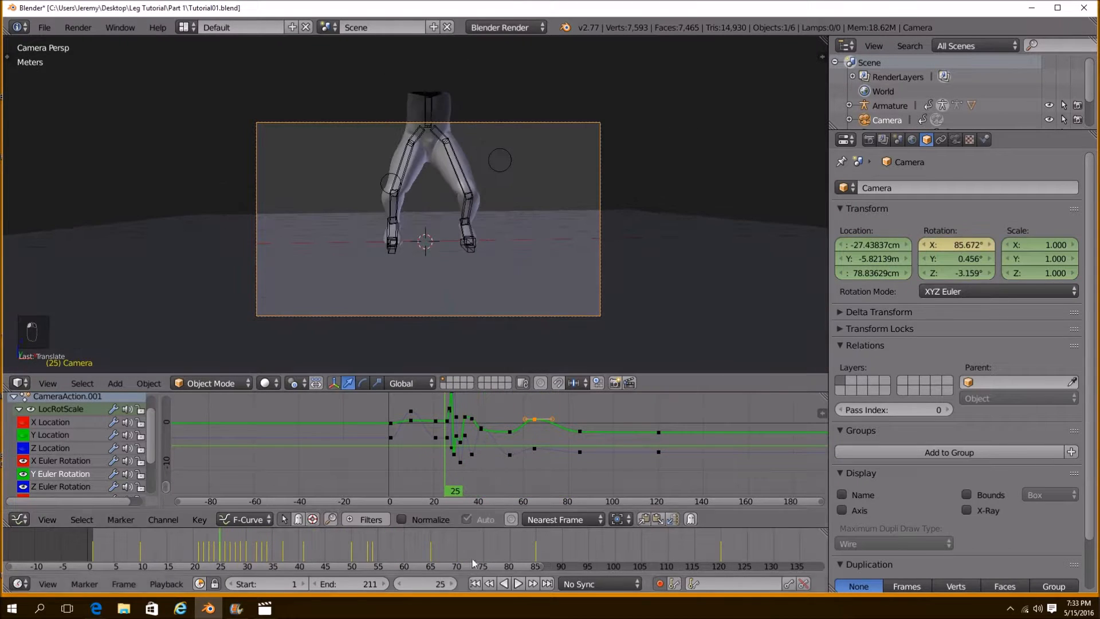
click(518, 586)
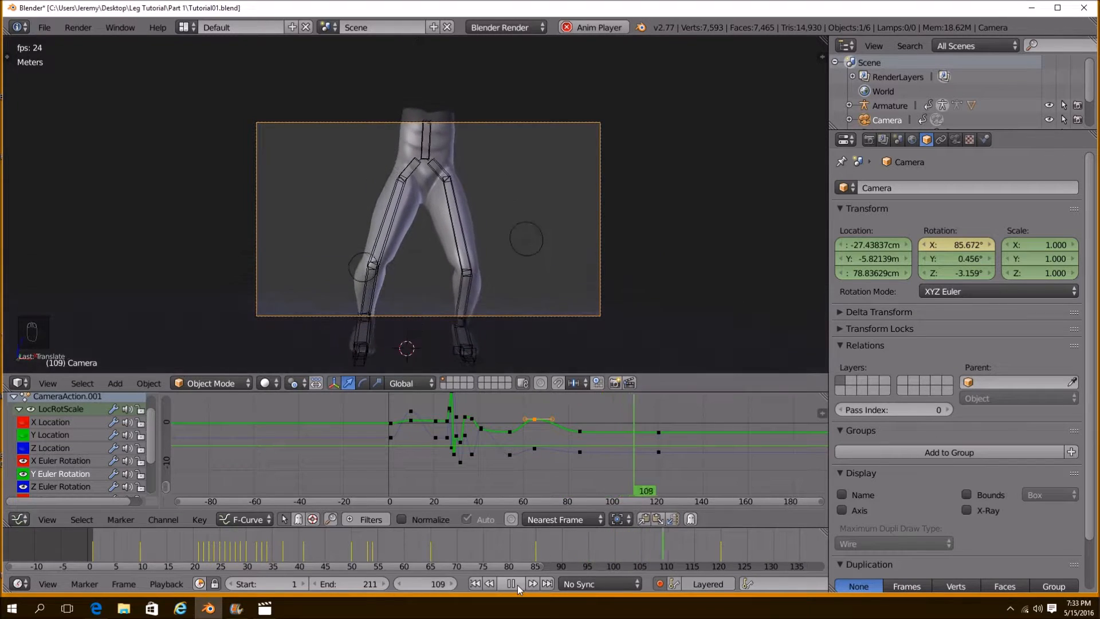
click(517, 585)
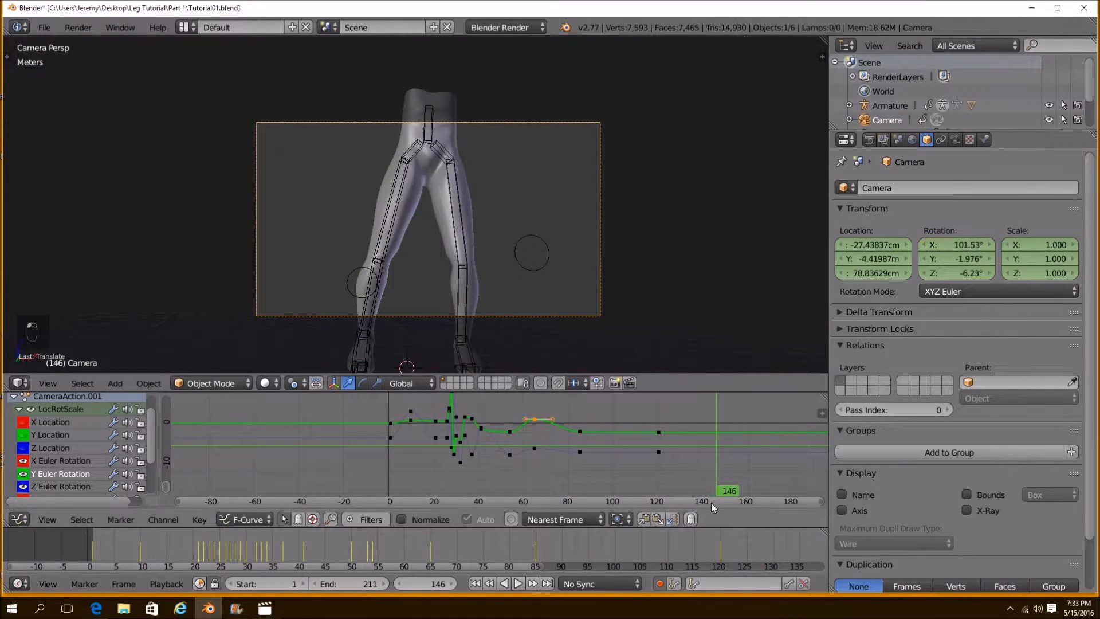
Go to frame 160 and set the animation's end frame to 160
scroll(724, 485, down, 1)
scroll(724, 485, down, 3)
middle_drag(723, 485, 638, 486)
drag(569, 463, 582, 466)
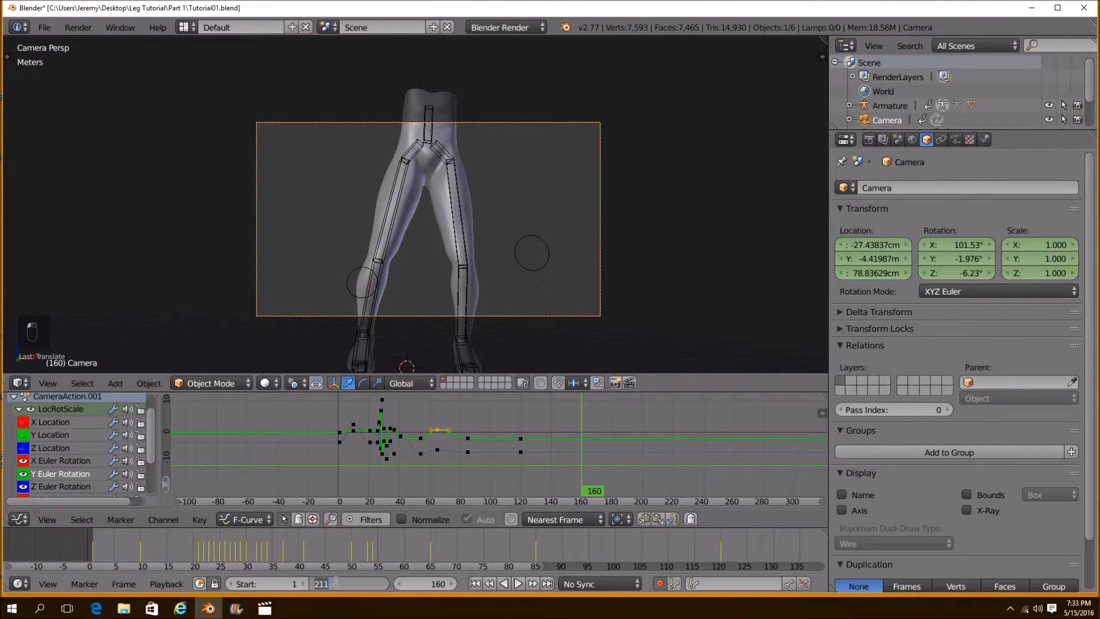
text(0)
key(Return)
At frame 72, select the leg mesh and enter Edit Mode on it
scroll(476, 424, down, 3)
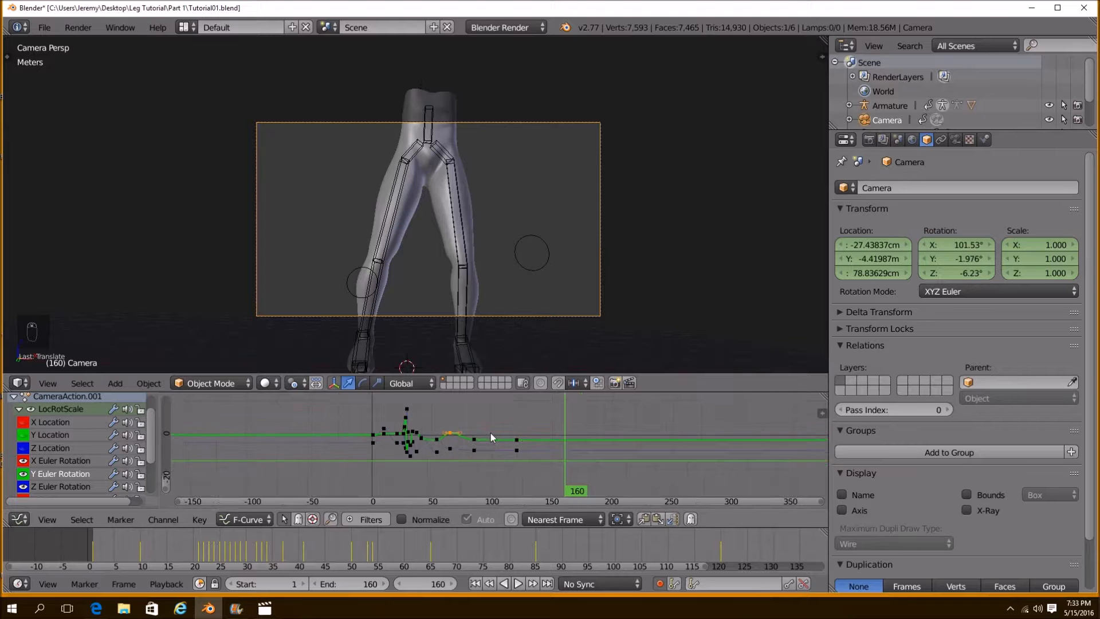
scroll(471, 294, down, 2)
scroll(483, 308, up, 1)
middle_drag(482, 308, 508, 246)
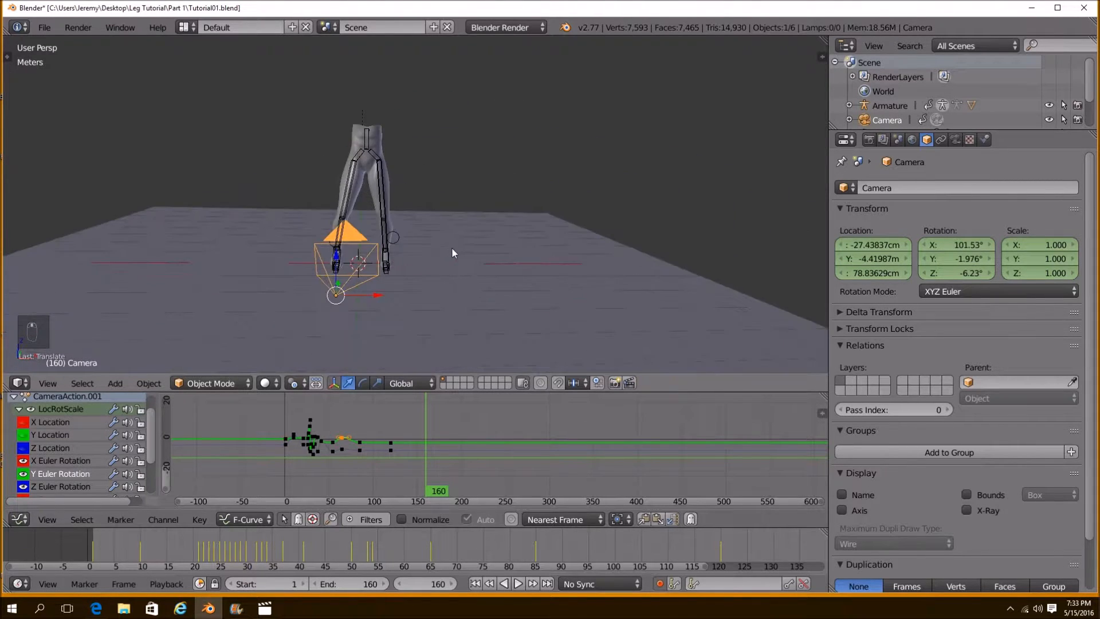
drag(526, 539, 466, 556)
middle_drag(452, 367, 221, 306)
scroll(407, 267, up, 3)
right_click(401, 207)
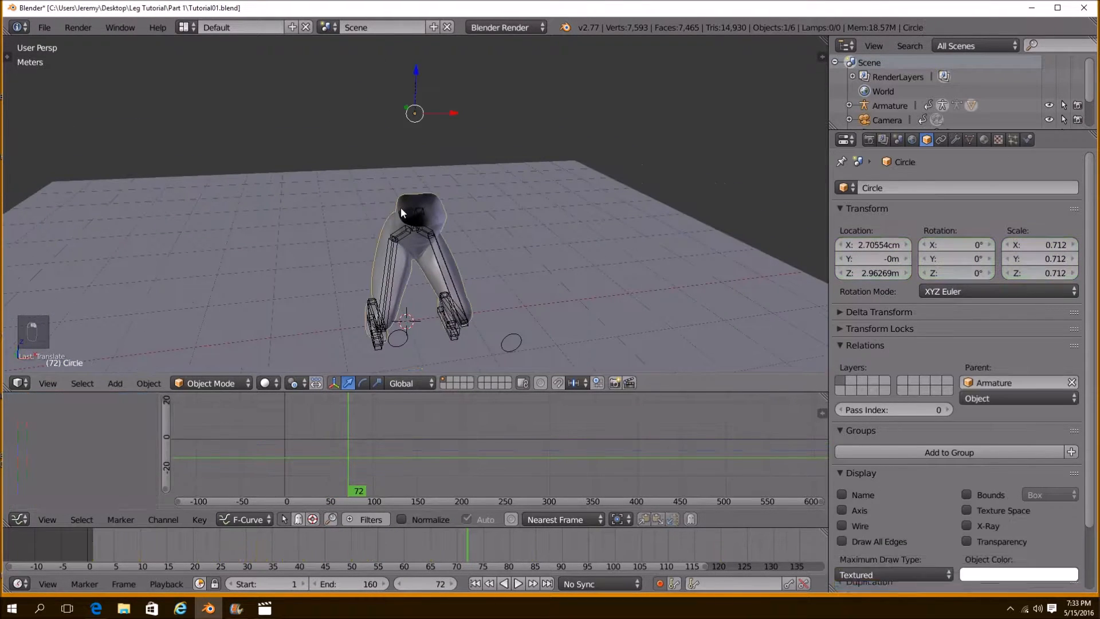
scroll(413, 238, up, 4)
middle_drag(440, 212, 531, 297)
scroll(543, 242, up, 3)
key(Tab)
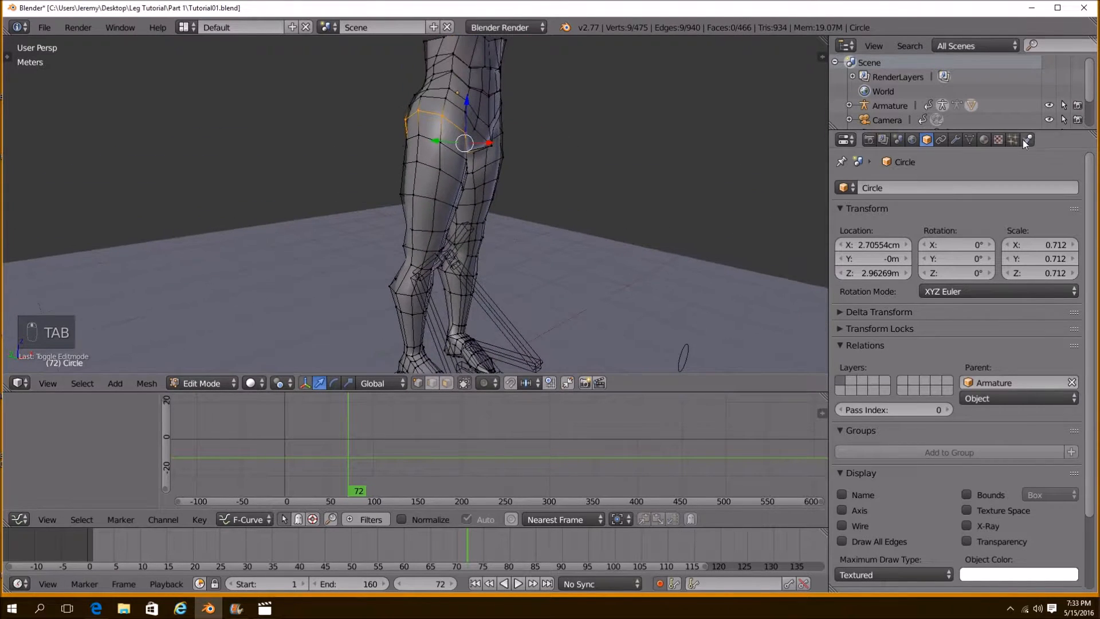
Switch the render engine to Cycles Render and give the leg mesh a new node-based material named Red
click(984, 139)
click(905, 250)
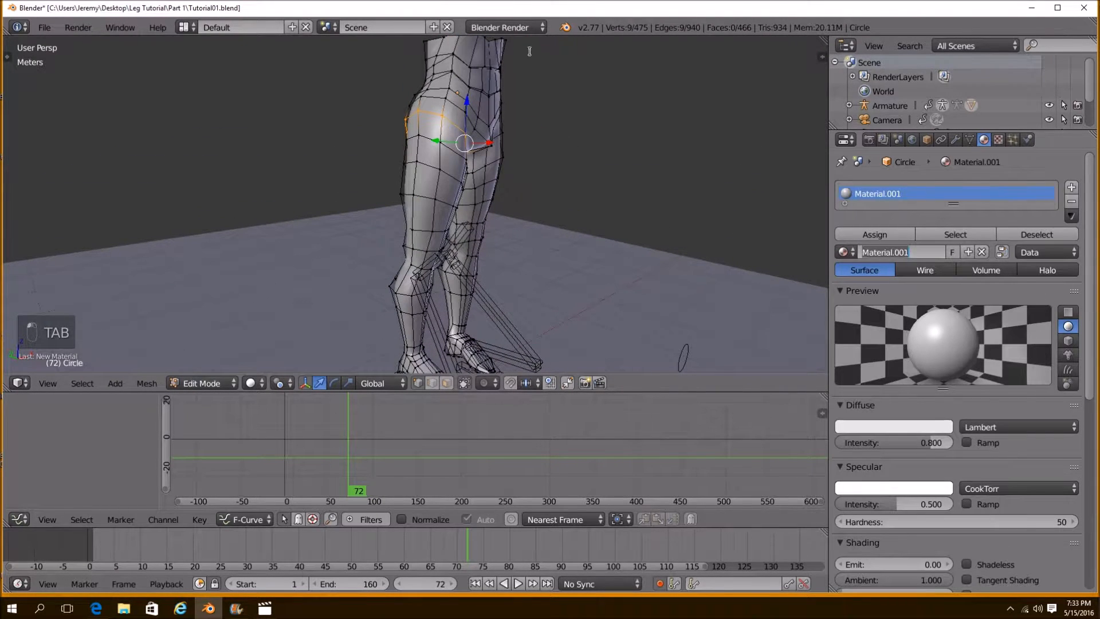
click(526, 27)
click(533, 76)
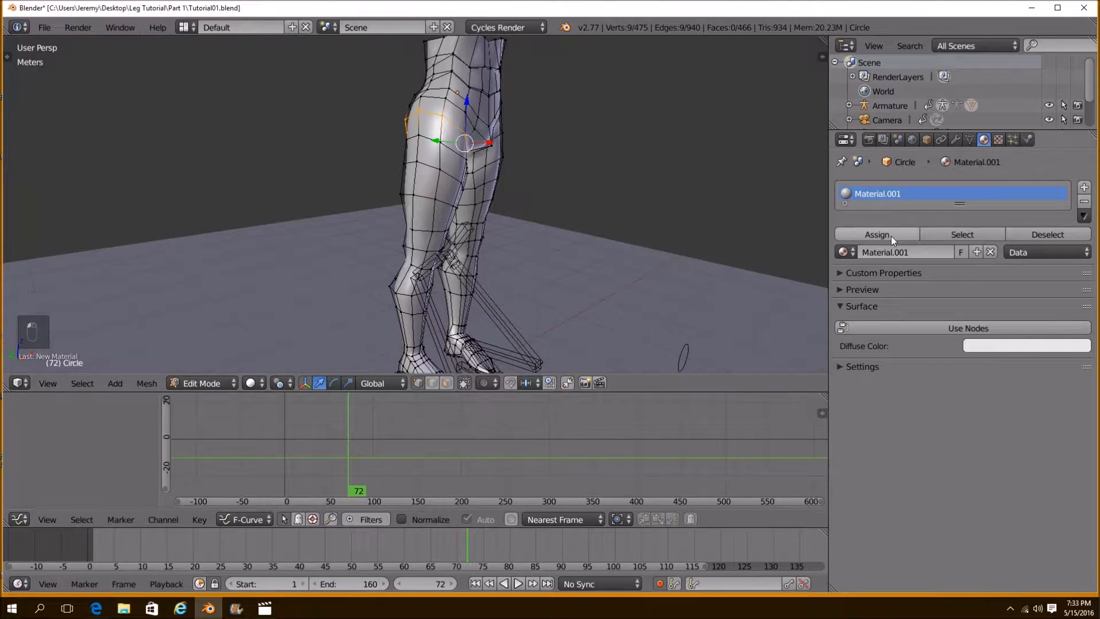
click(966, 329)
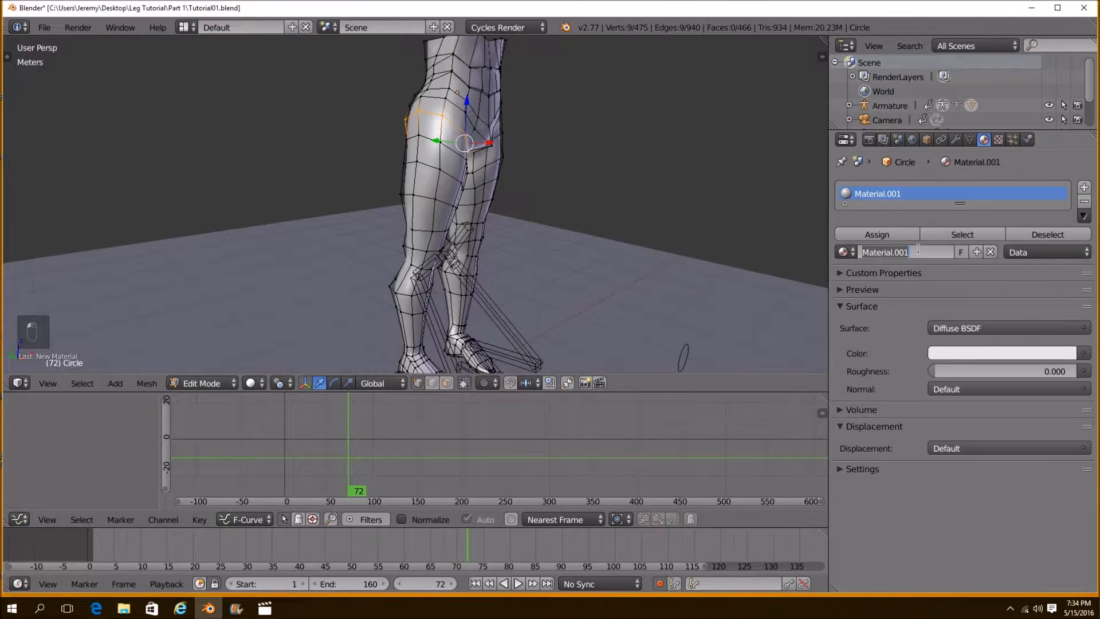
key(Return)
Add a second material slot to the leg mesh with a new material named Black Chainmail
middle_drag(505, 167, 444, 186)
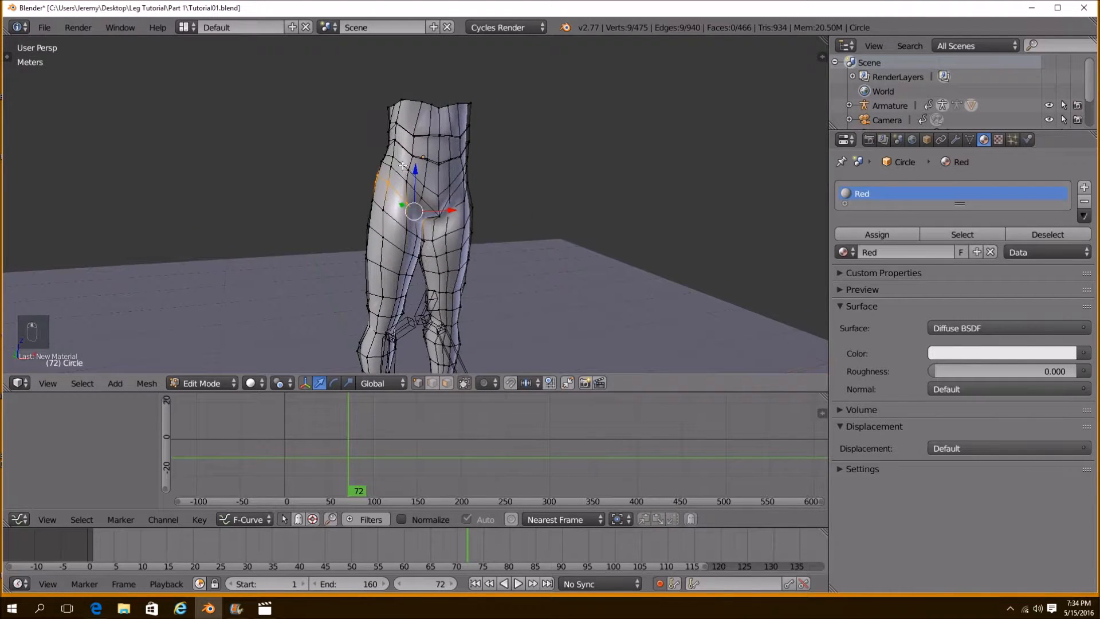
click(1084, 187)
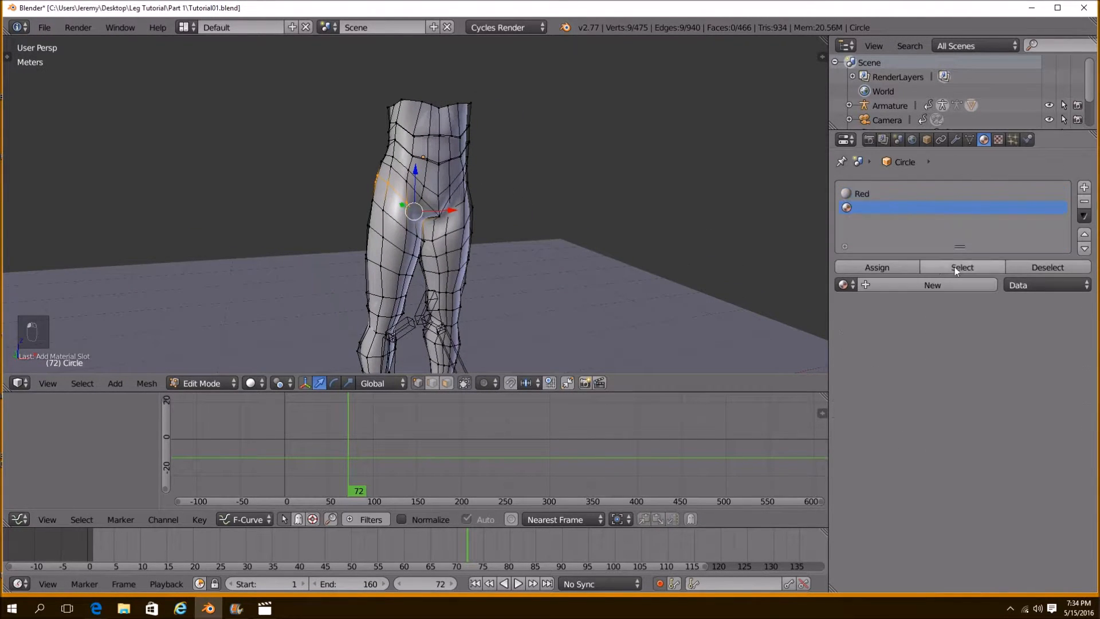
click(908, 285)
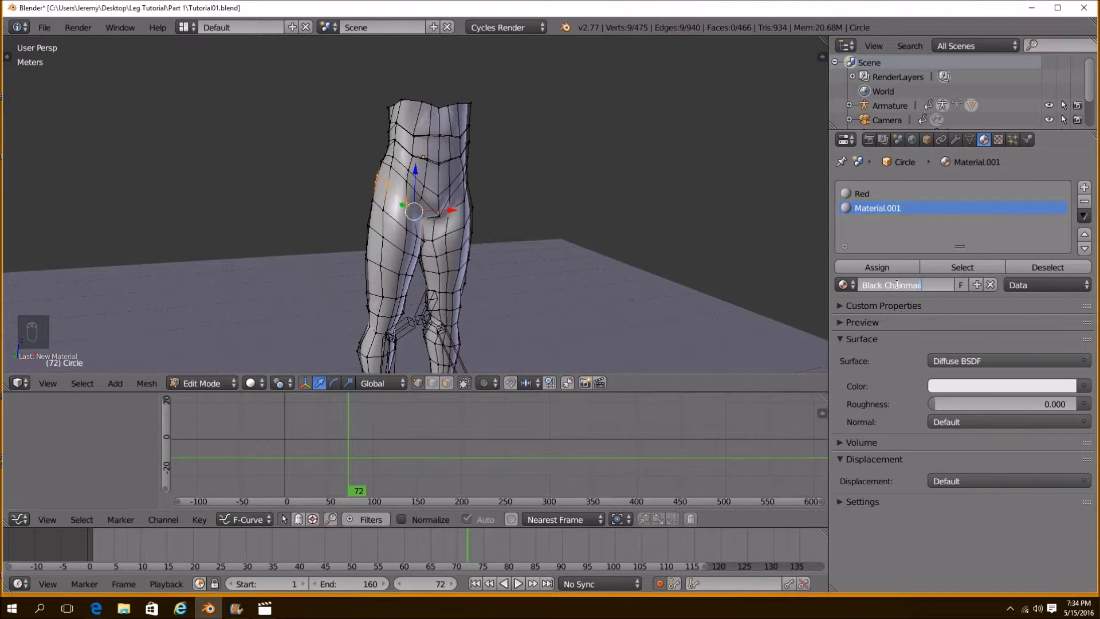
Expand the Red material's settings and set its viewport color to red
shift+middle_drag(500, 258, 506, 240)
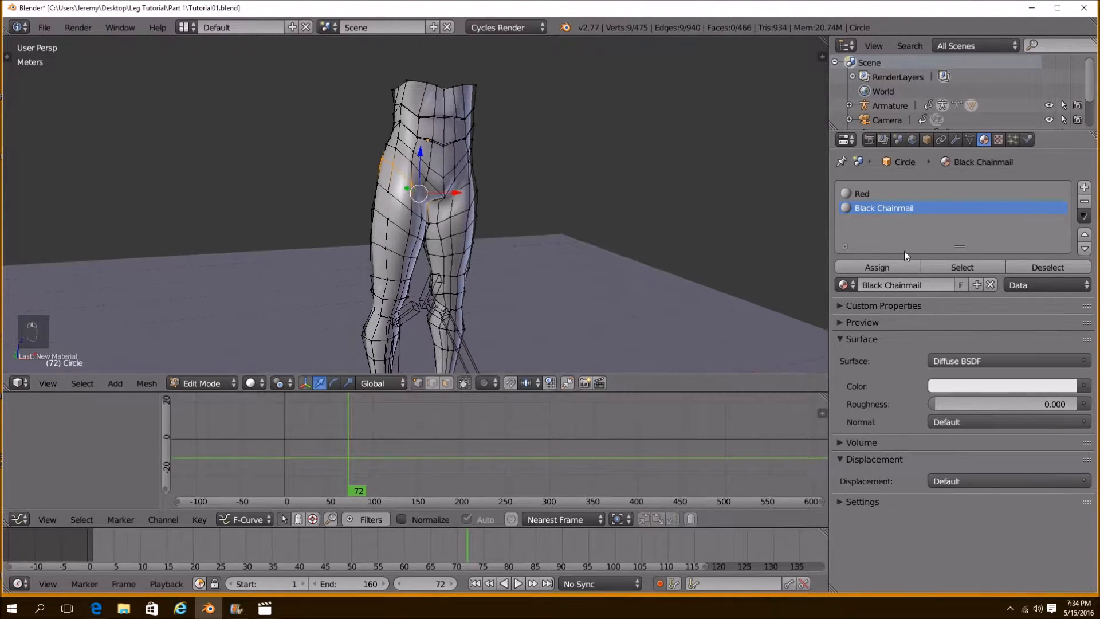
shift+middle_drag(509, 316, 476, 292)
click(874, 502)
scroll(868, 530, down, 3)
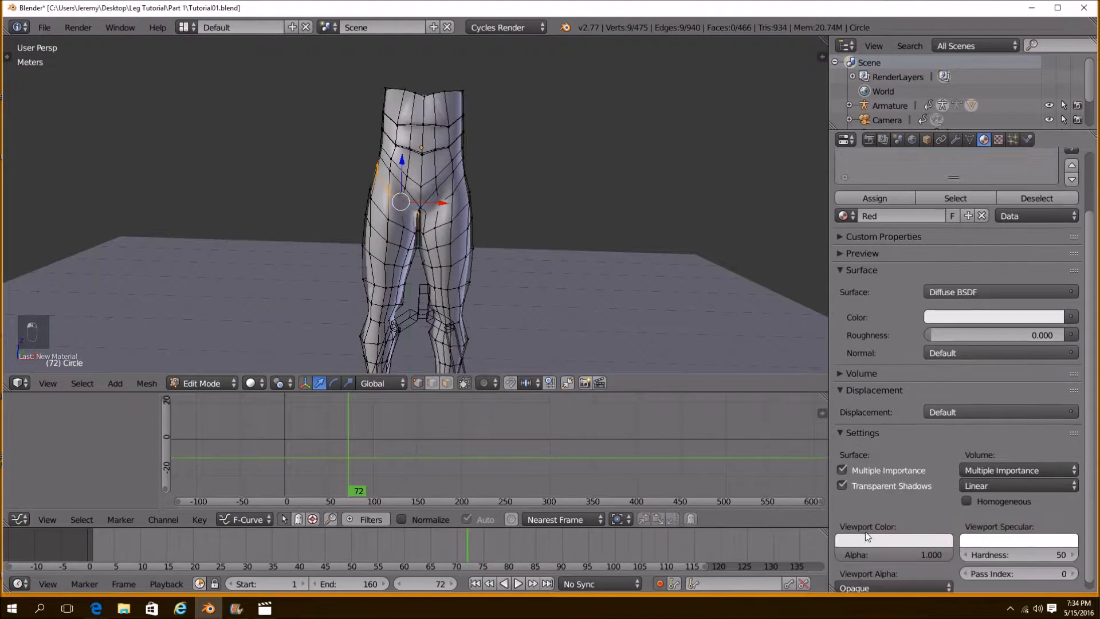
click(868, 537)
click(888, 440)
drag(887, 440, 889, 447)
scroll(892, 264, up, 3)
Darken the viewport color of the Black Chainmail material and reselect the Red material
click(890, 209)
scroll(888, 275, down, 3)
click(877, 538)
drag(962, 416, 960, 432)
scroll(1011, 339, up, 3)
click(879, 193)
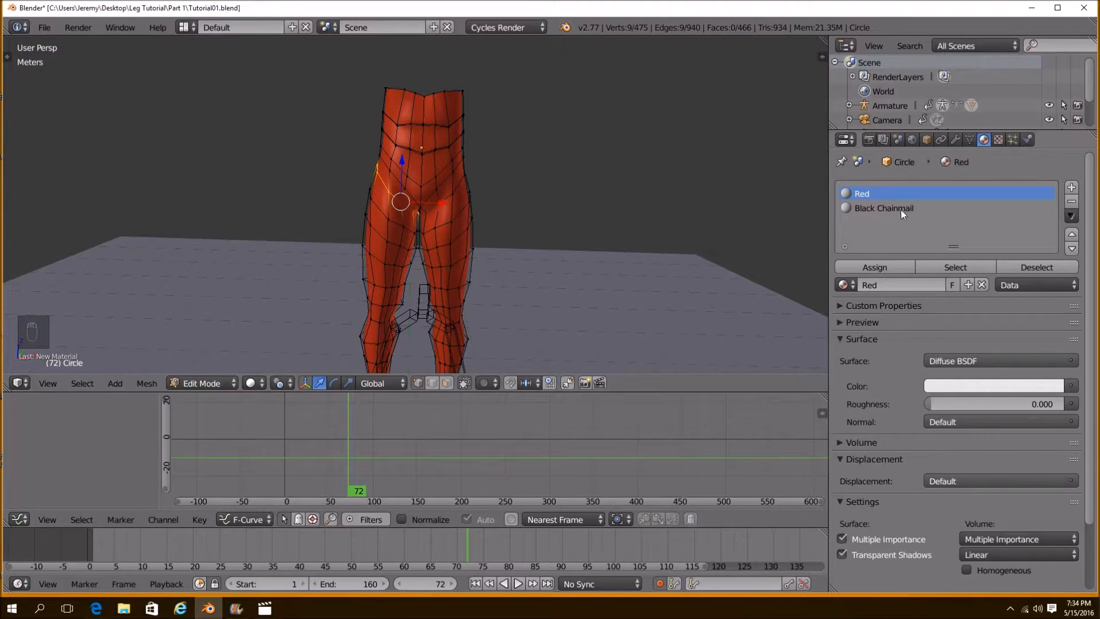
Assign the Black Chainmail material to the waist faces above the V-shaped hip line, front and back
shift+middle_drag(463, 145, 475, 168)
alt+right_click(417, 142)
key(z)
key(a)
key(b)
drag(366, 91, 510, 156)
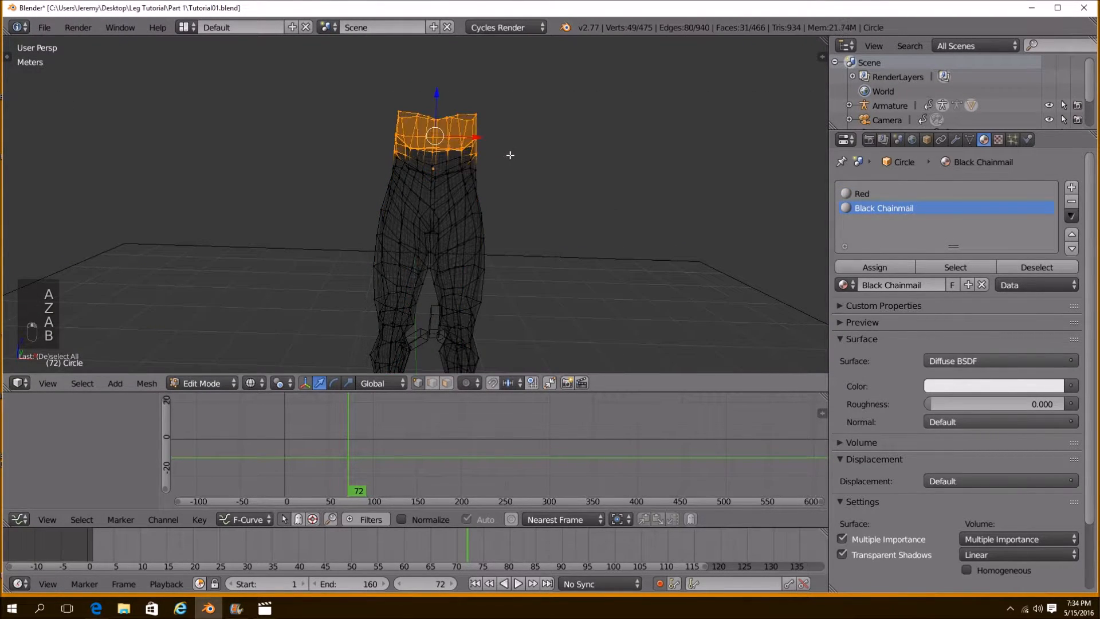
key(z)
scroll(445, 186, up, 3)
alt+shift+right_click(408, 195)
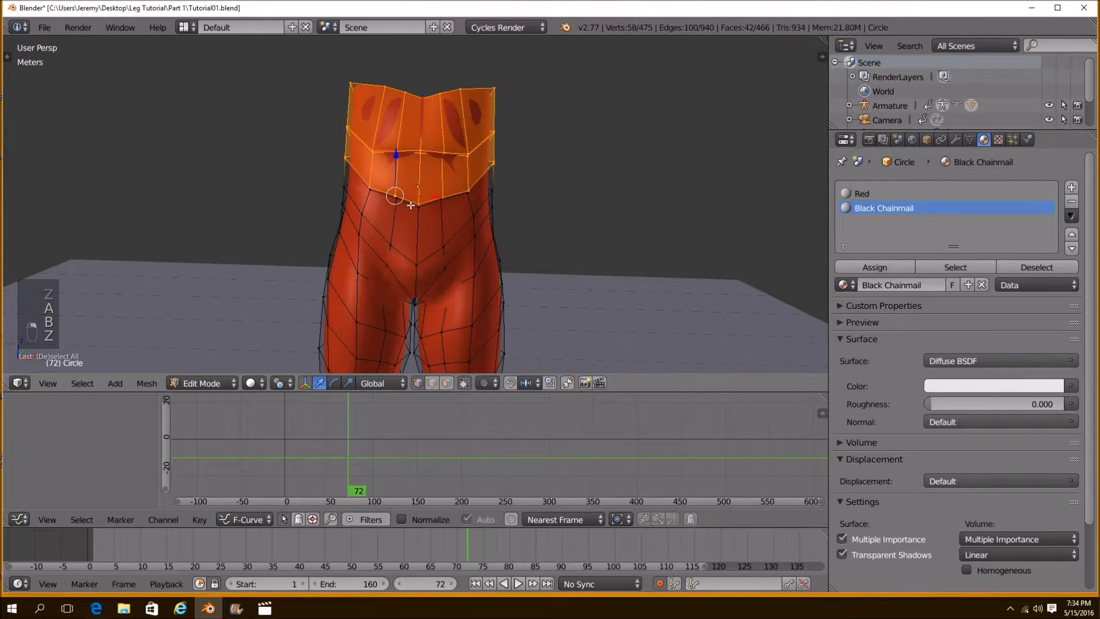
click(877, 267)
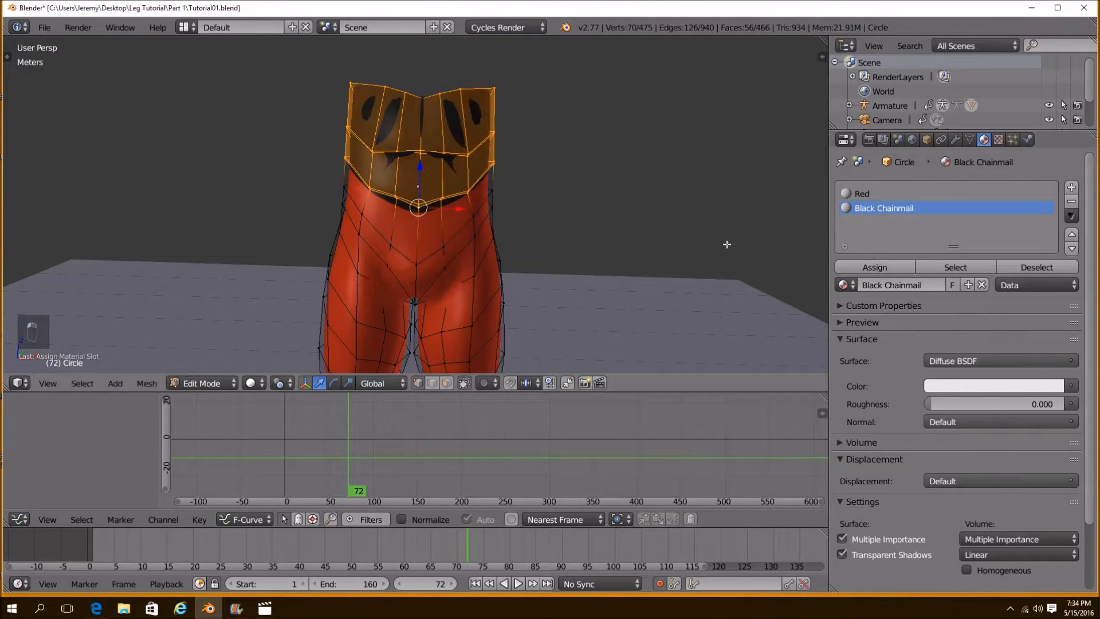
key(a)
Select the edge loops running around the tops of both legs at the hips and crotch
shift+middle_drag(491, 234, 484, 196)
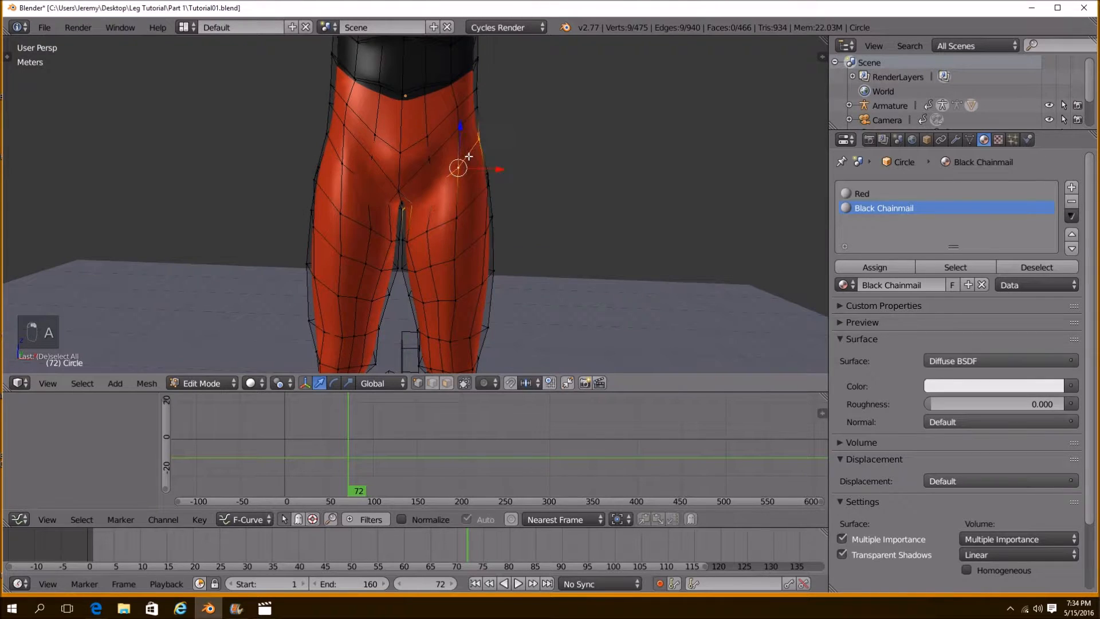
alt+shift+right_click(330, 154)
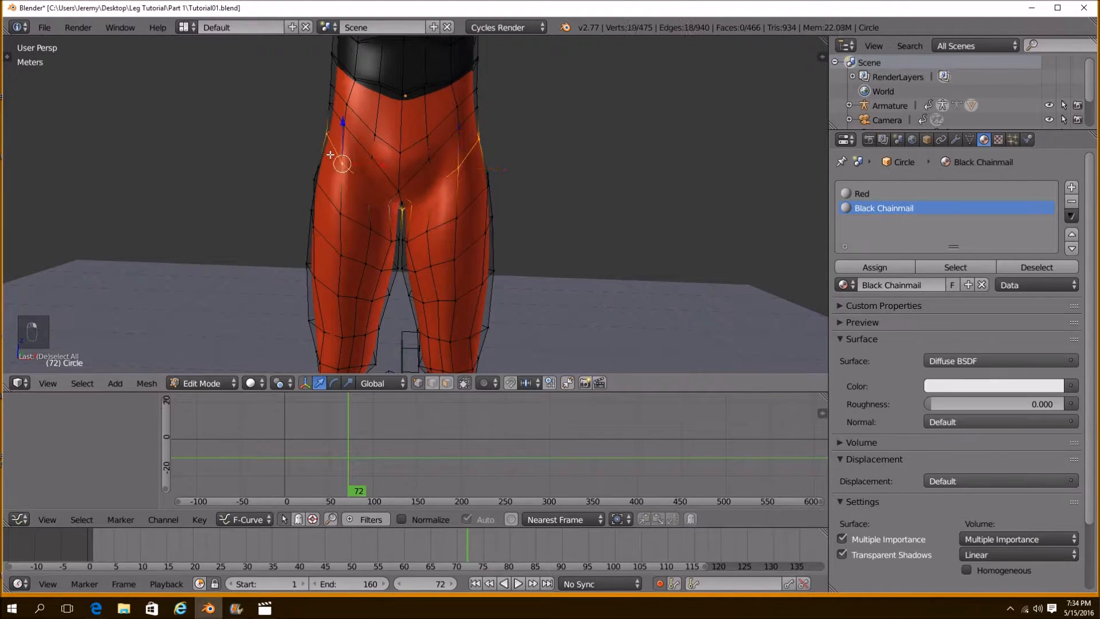
alt+shift+right_click(365, 227)
alt+shift+right_click(447, 226)
Add all faces of both legs below the hip loops to the selection and assign them the Black Chainmail material
scroll(444, 215, down, 3)
key(z)
key(a)
key(b)
key(ctrl+z)
key(b)
drag(325, 189, 596, 372)
drag(338, 173, 399, 235)
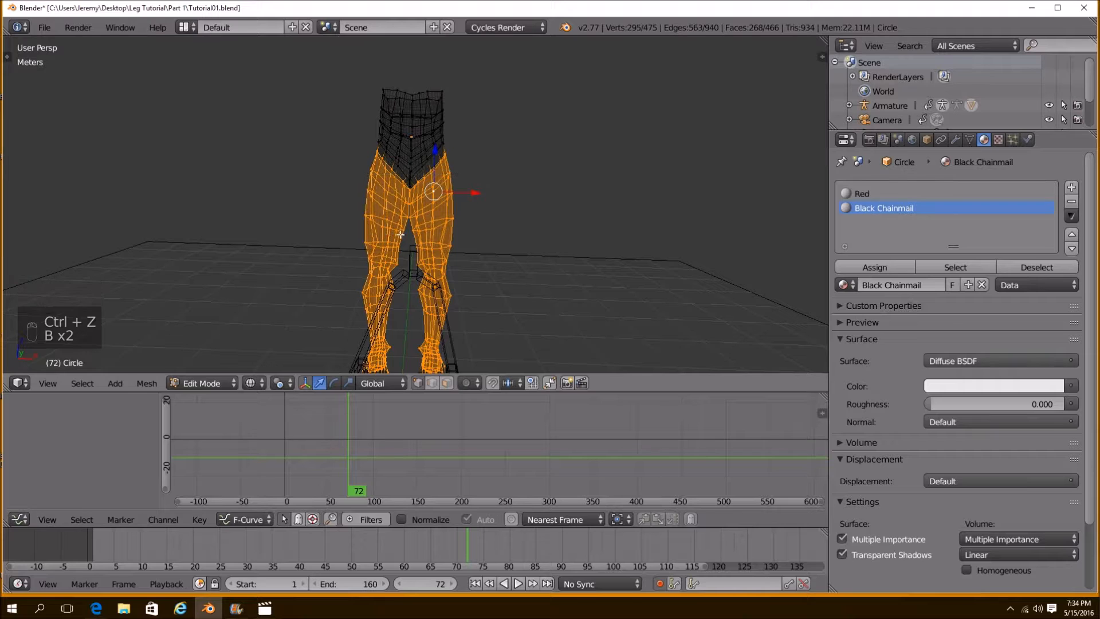
scroll(462, 226, down, 1)
shift+middle_drag(410, 324, 411, 311)
key(z)
scroll(445, 290, up, 3)
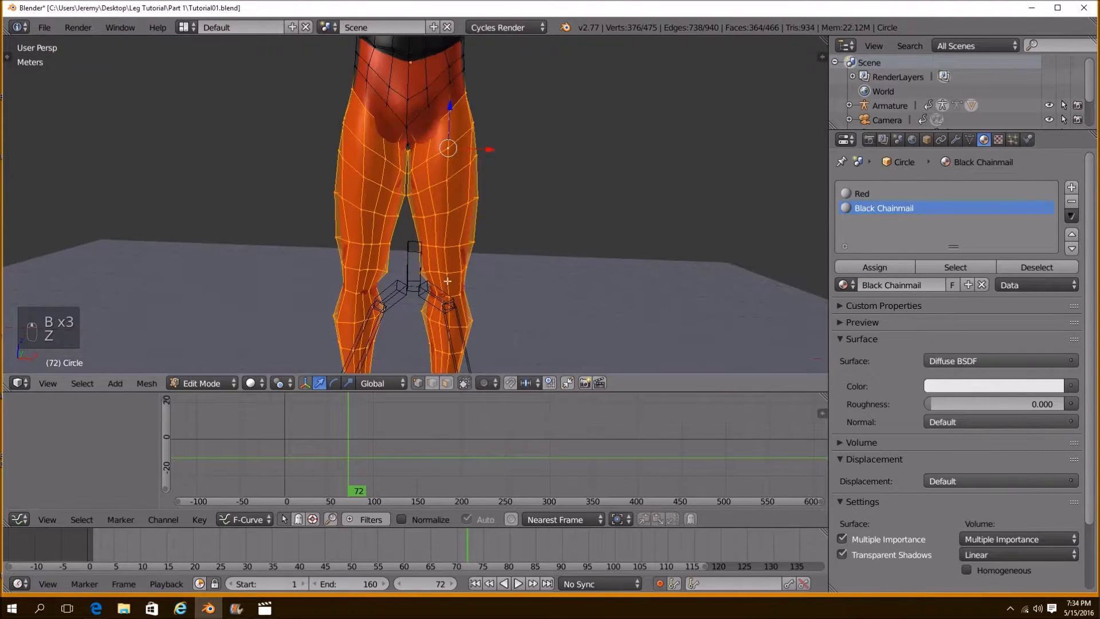
click(874, 267)
key(Tab)
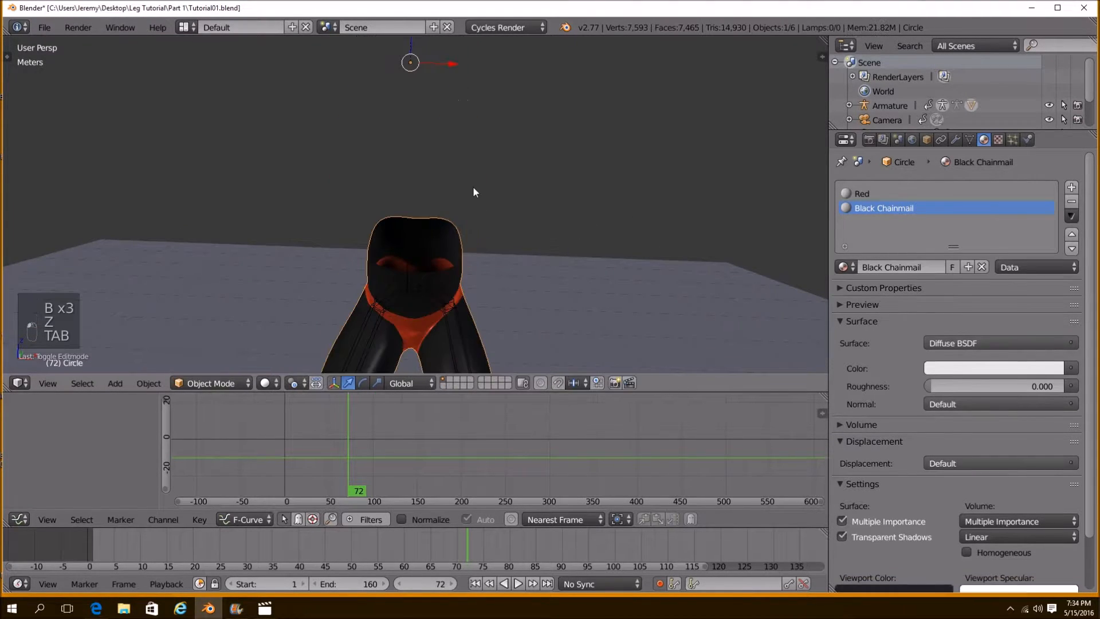
Examine the red and black material areas on the legs in both object and edit mode, leaving the mesh deselected
middle_drag(496, 244, 801, 221)
key(Tab)
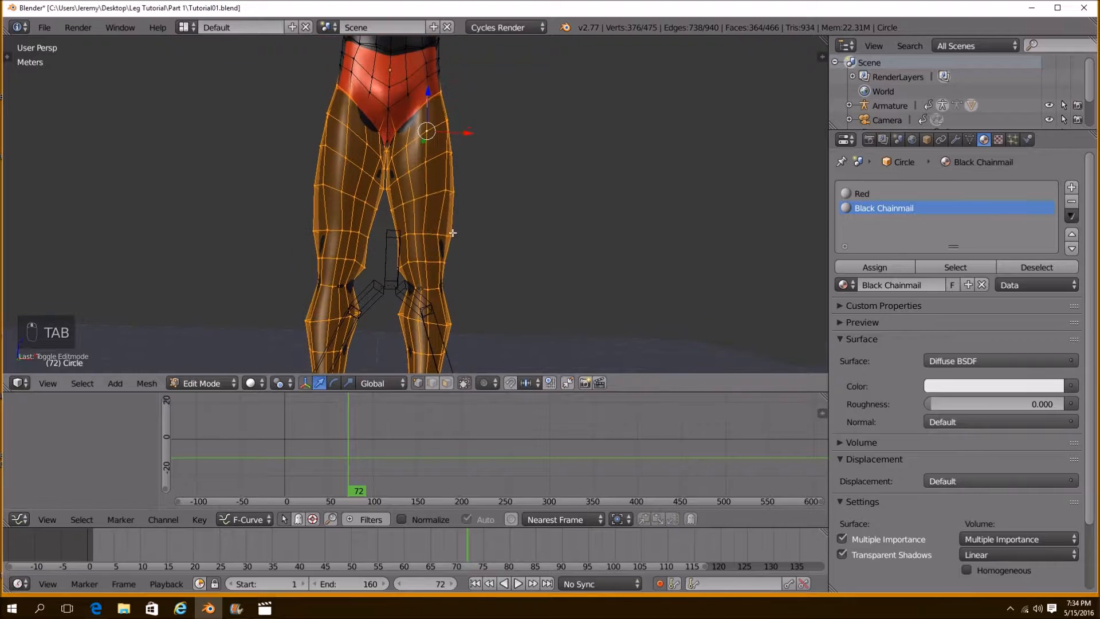
key(a)
key(a)
mouse_move(442, 191)
middle_down()
mouse_move(571, 283)
mouse_move(517, 270)
mouse_move(445, 186)
mouse_move(414, 209)
mouse_move(515, 187)
mouse_move(437, 193)
middle_up()
key(Tab)
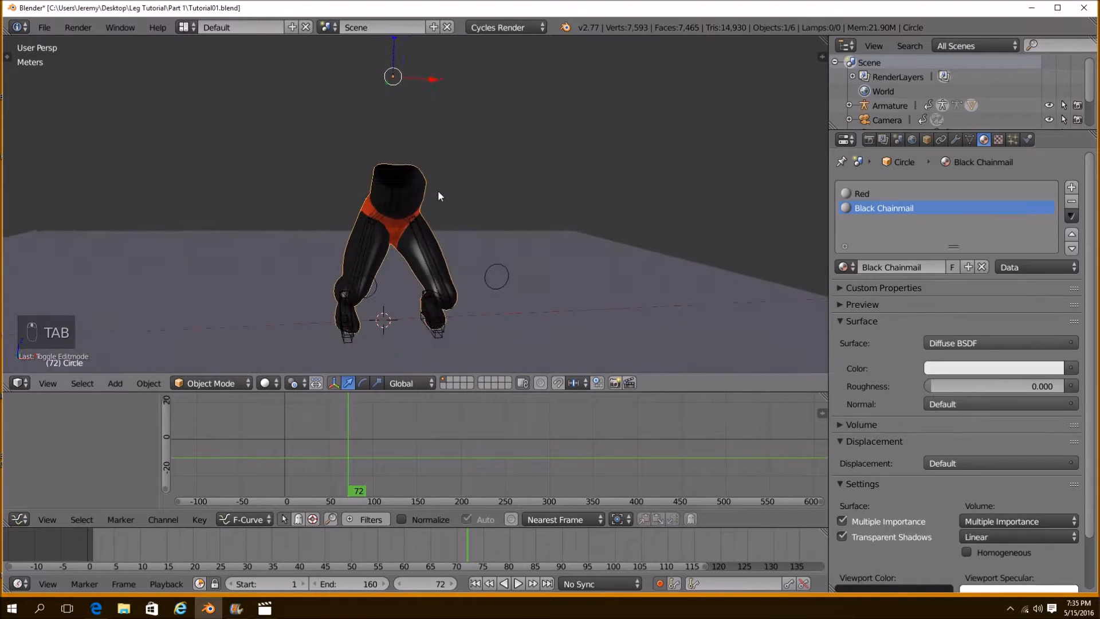
Return to the camera view and set the render device to GPU Compute and the resolution scale to 100%
key(KP_0)
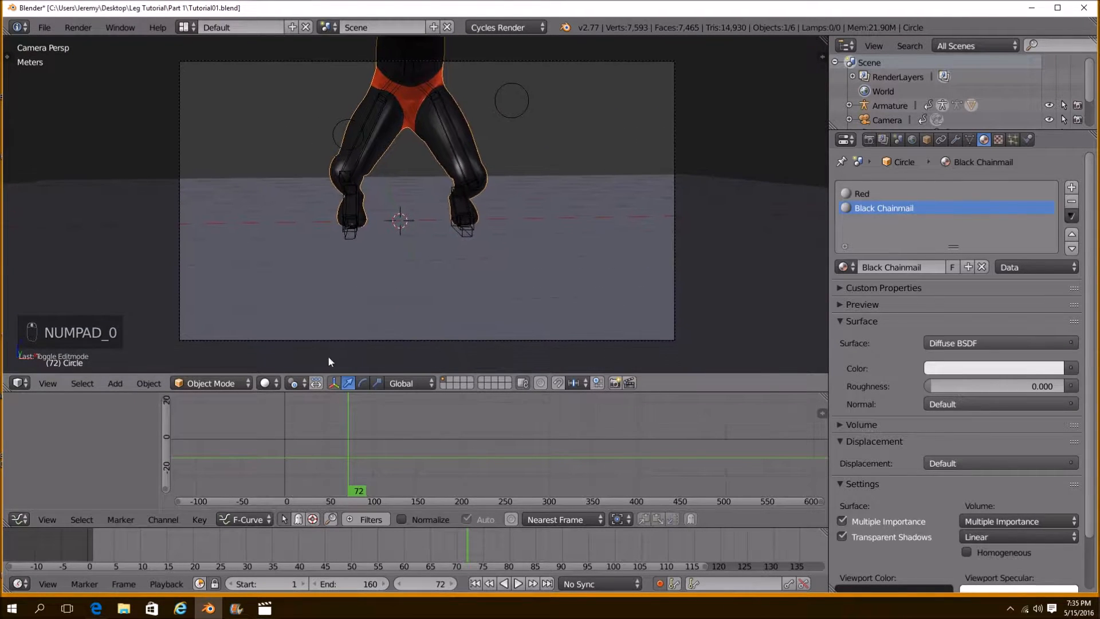
click(266, 383)
click(870, 139)
click(949, 258)
click(950, 225)
click(951, 257)
click(952, 257)
click(952, 258)
click(951, 257)
drag(895, 364, 971, 365)
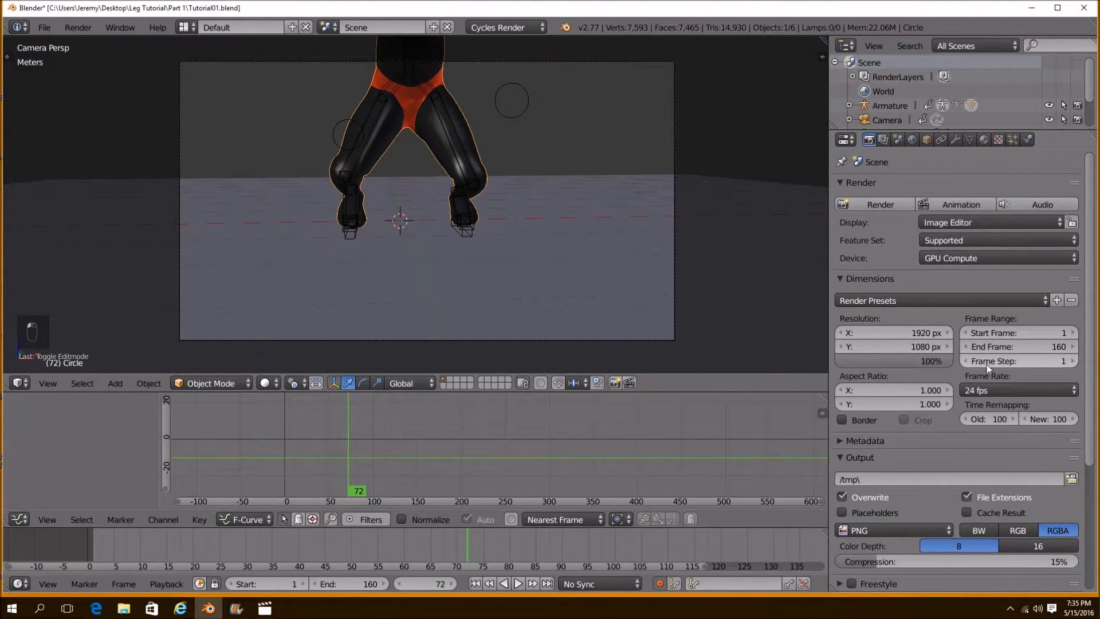
Collapse the sampling settings and set the render tile size to 256 by 256 in the performance settings
scroll(981, 372, down, 8)
click(874, 424)
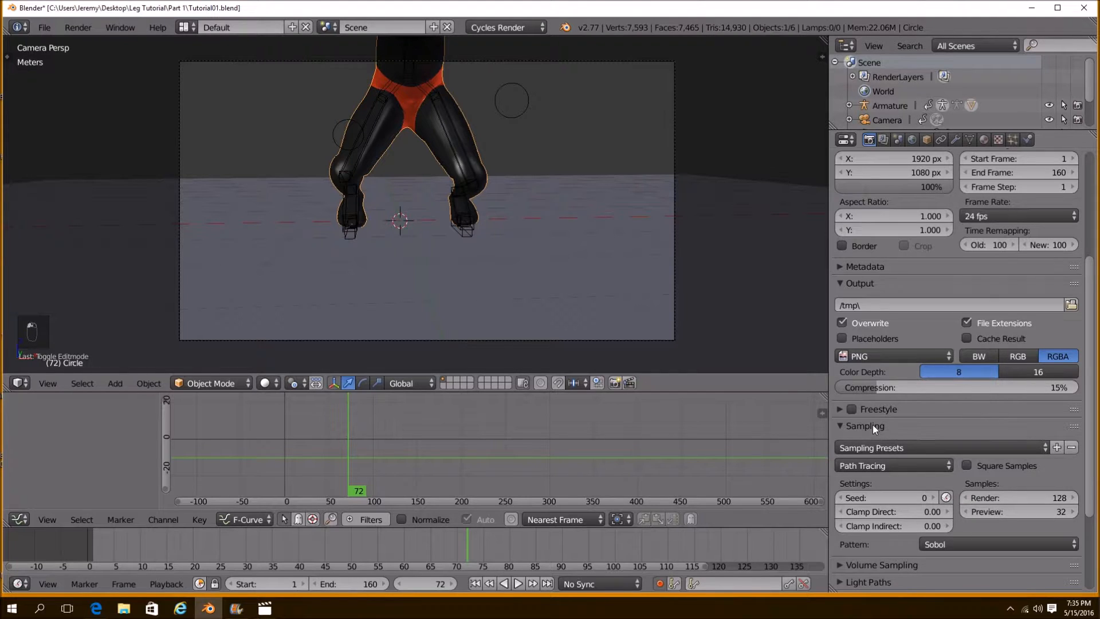
click(872, 425)
click(865, 548)
scroll(906, 542, down, 5)
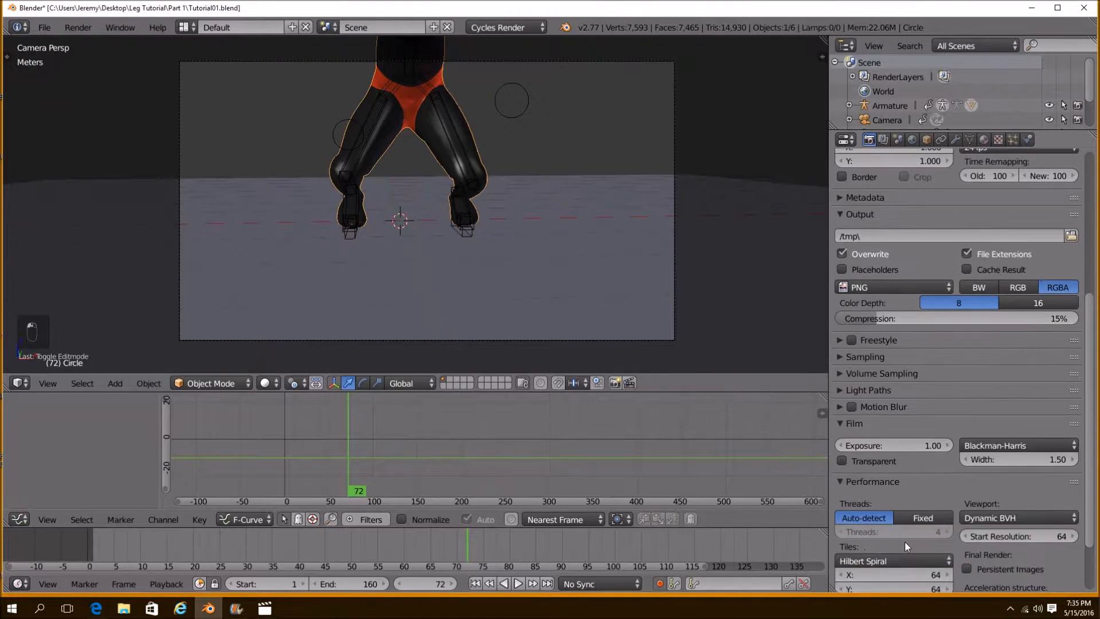
text(6)
key(Return)
text(25)
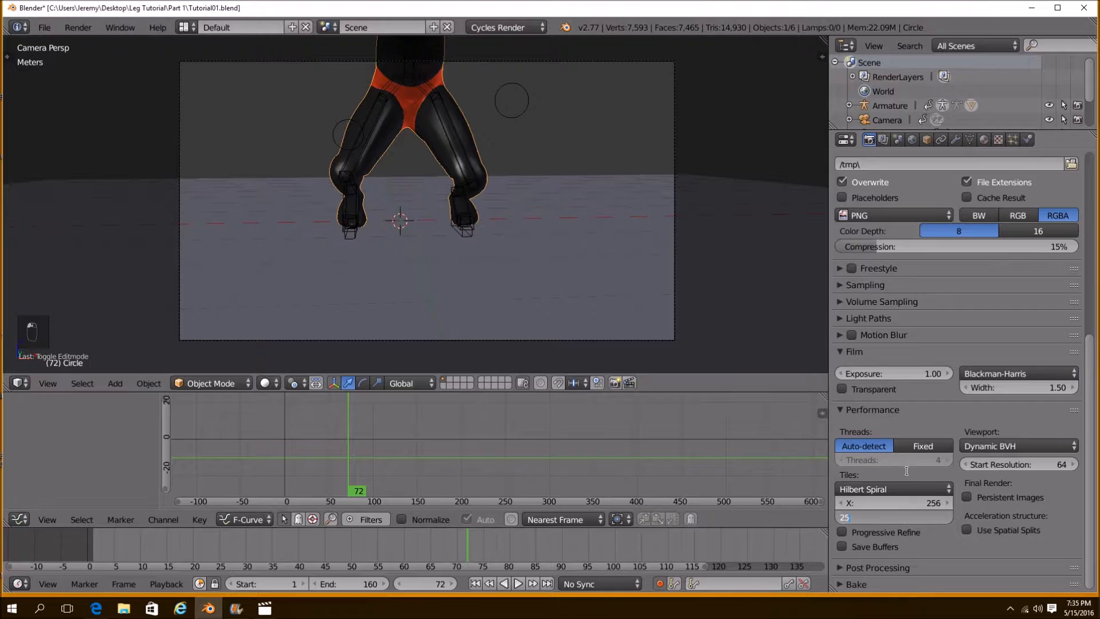
text(6)
key(Return)
scroll(914, 476, up, 11)
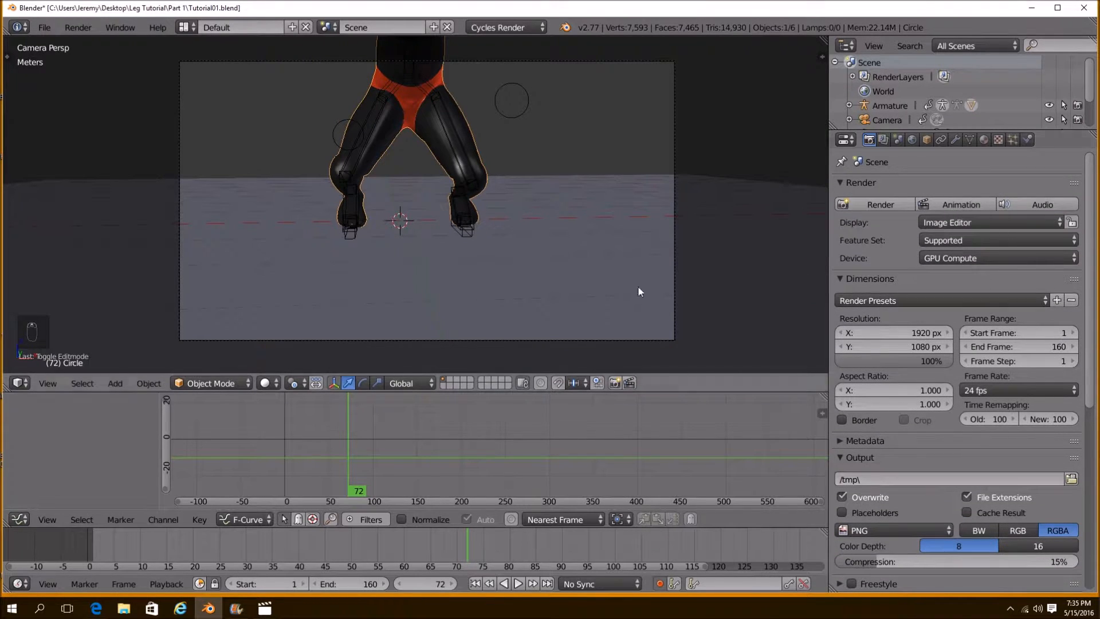
Preview the camera view in rendered shading, enable the render border and return to solid shading
scroll(969, 520, down, 10)
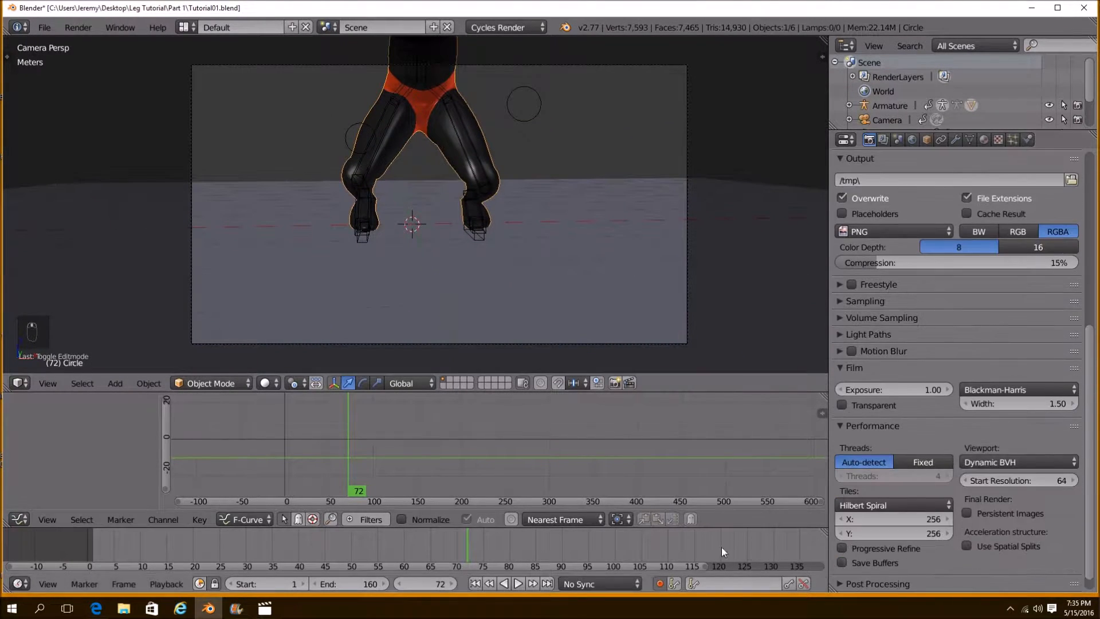
scroll(917, 237, up, 10)
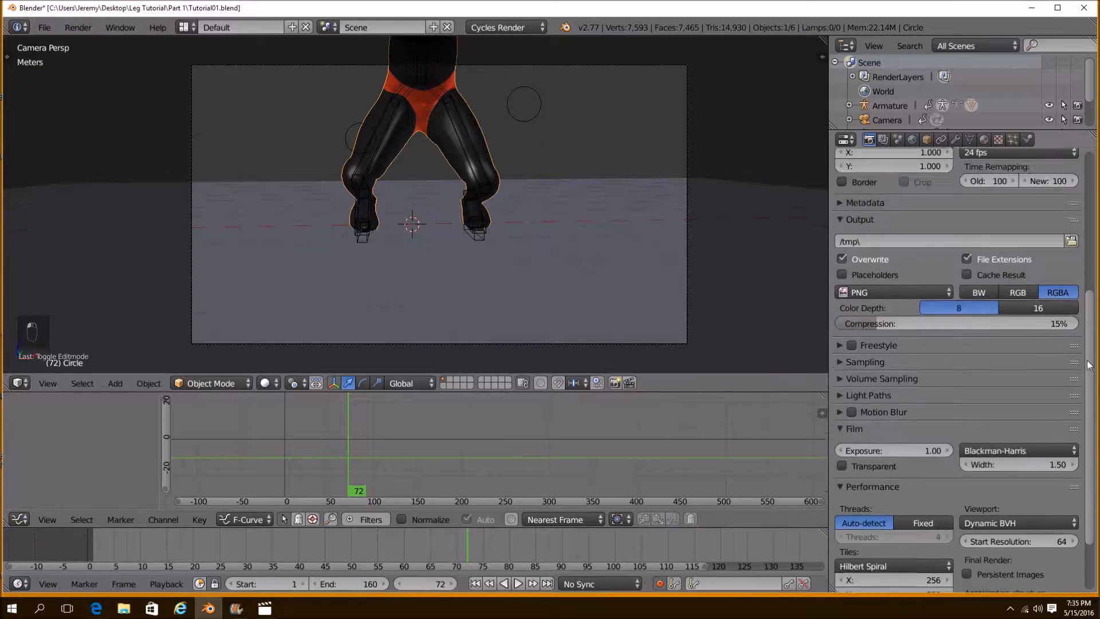
scroll(1089, 203, up, 1)
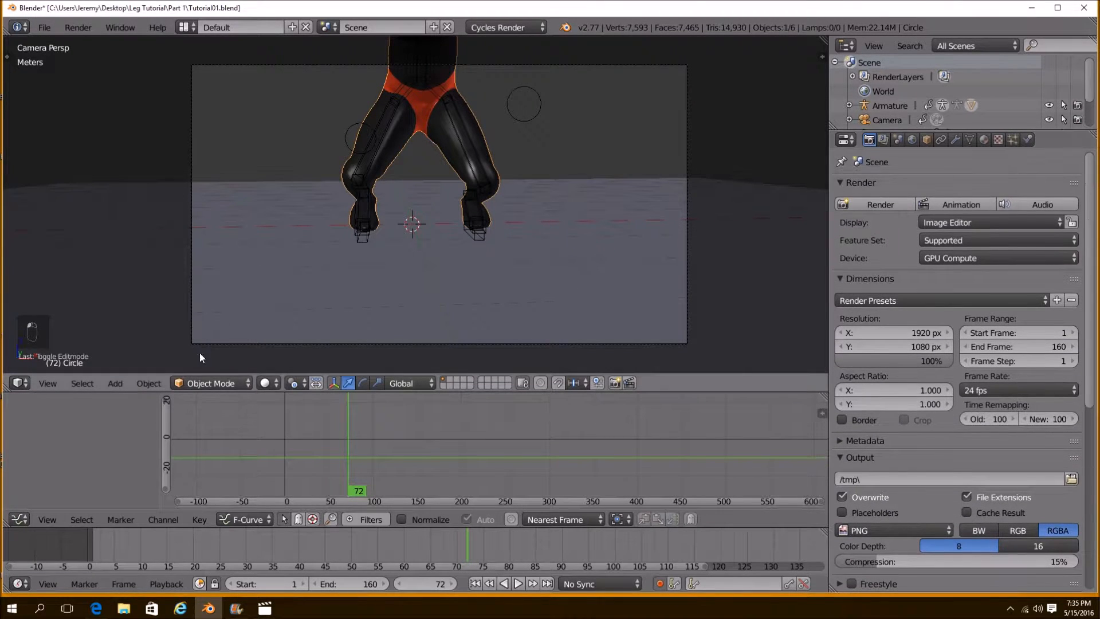
click(265, 383)
click(305, 291)
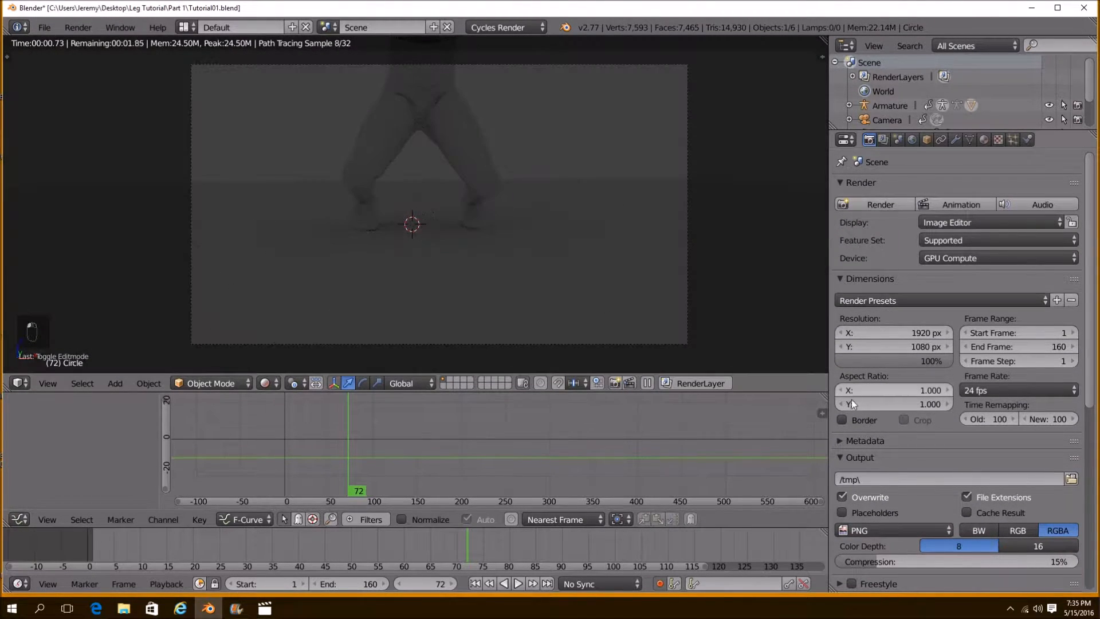
click(842, 420)
click(266, 383)
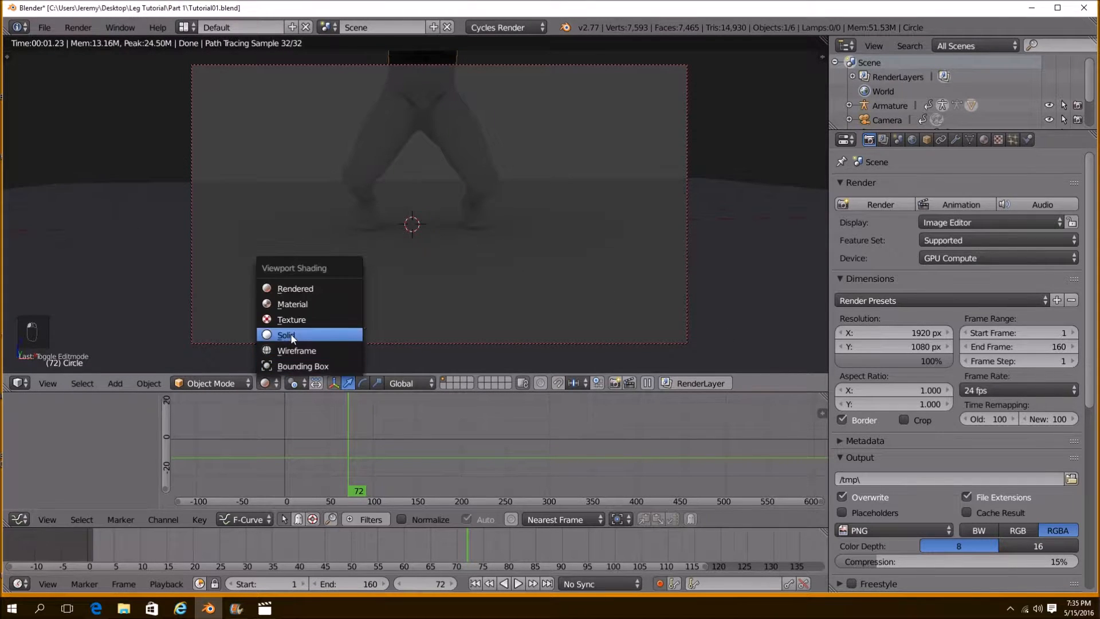
click(307, 334)
scroll(427, 272, down, 2)
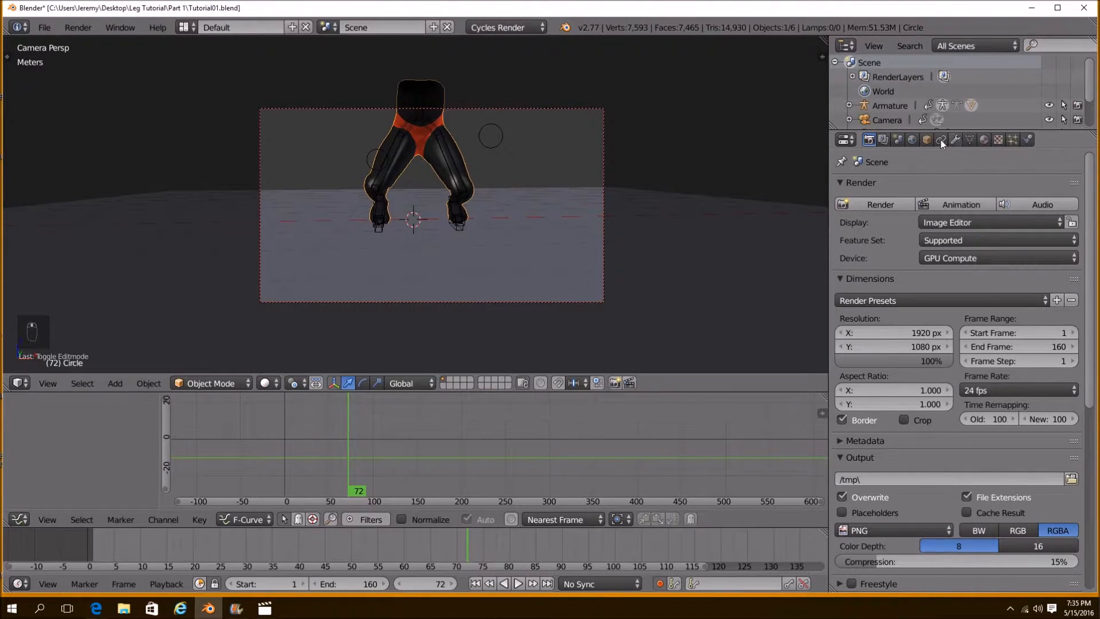
Set the world background color to an Environment Texture
mouse_move(1092, 365)
mouse_down()
mouse_move(1092, 450)
mouse_move(1091, 355)
mouse_up()
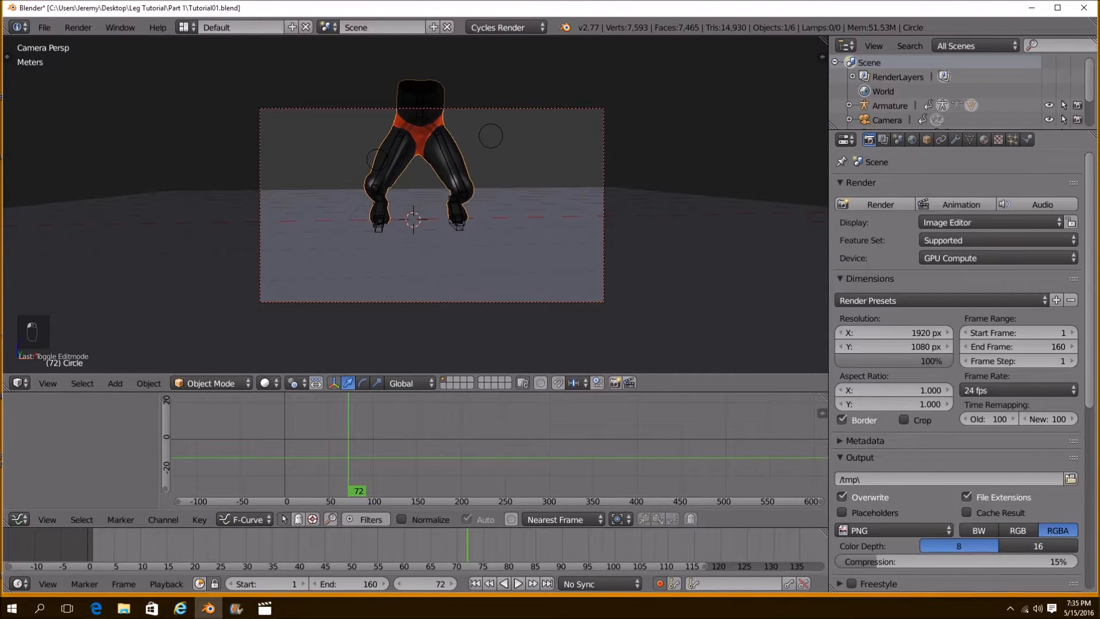
click(899, 140)
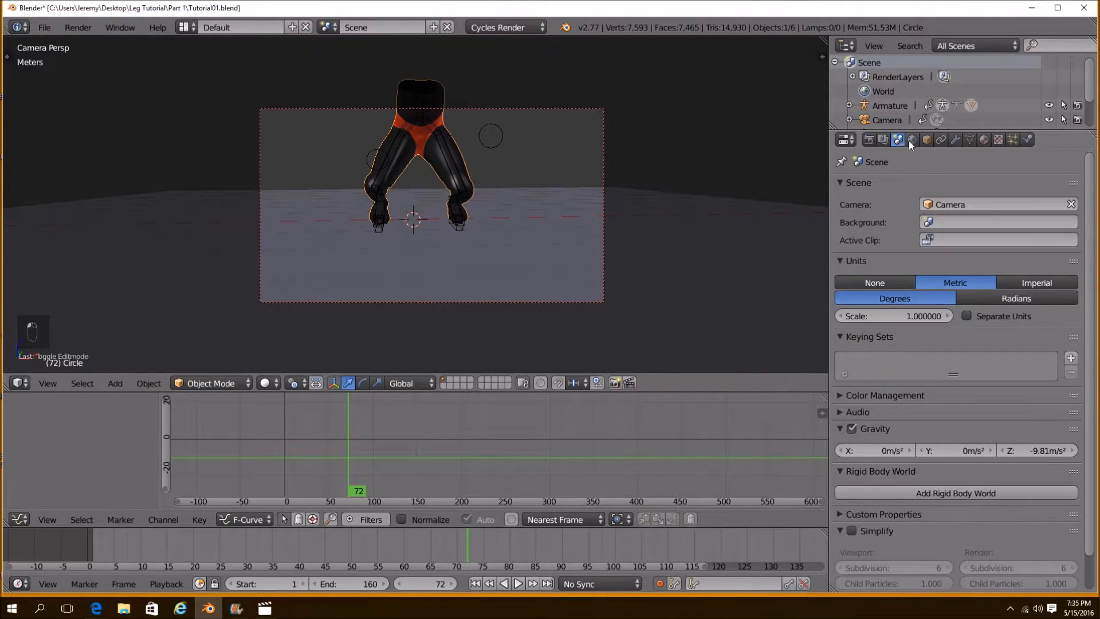
click(917, 140)
click(955, 139)
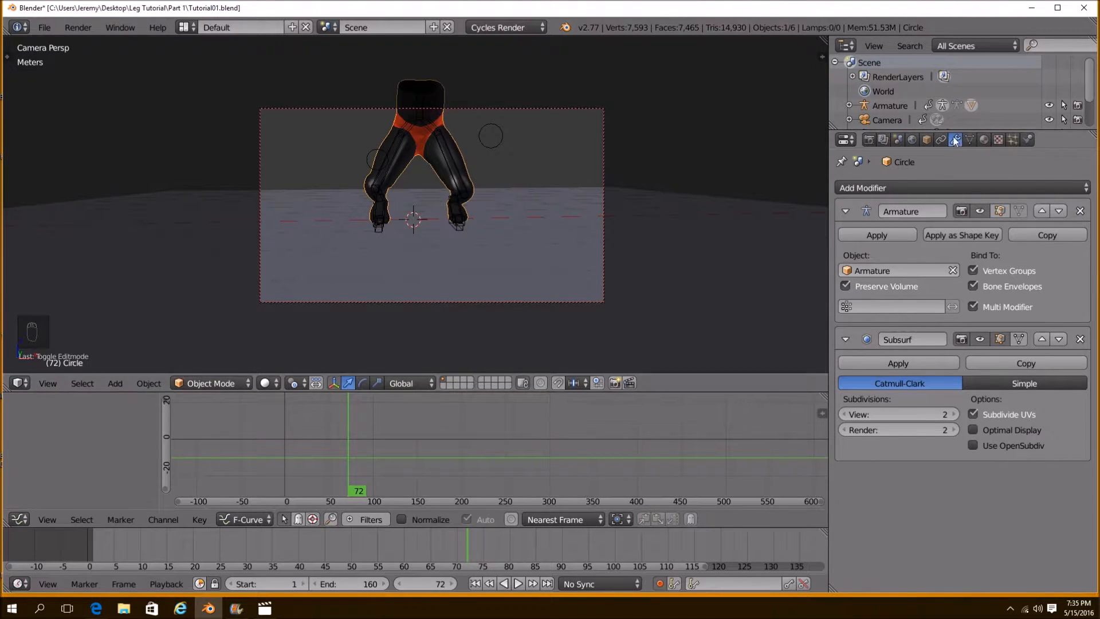
click(912, 139)
click(1073, 264)
click(1085, 289)
click(1086, 290)
click(1088, 289)
click(803, 133)
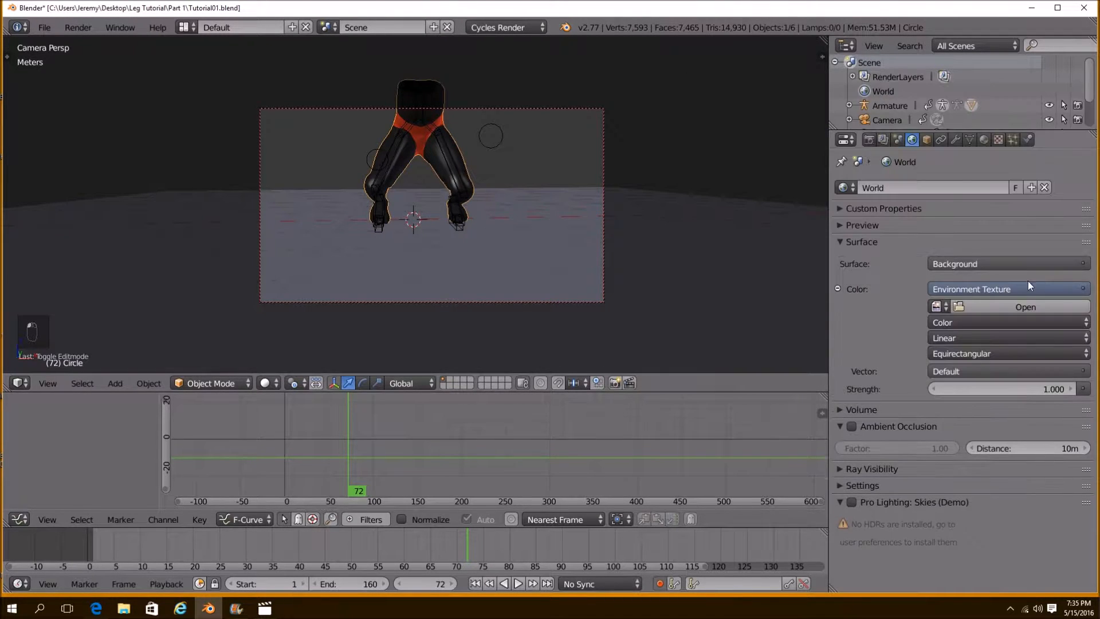
Load a cloudy sky image from the HDR_029_Sky_Cloudy_Free folder as the world's environment texture
click(970, 306)
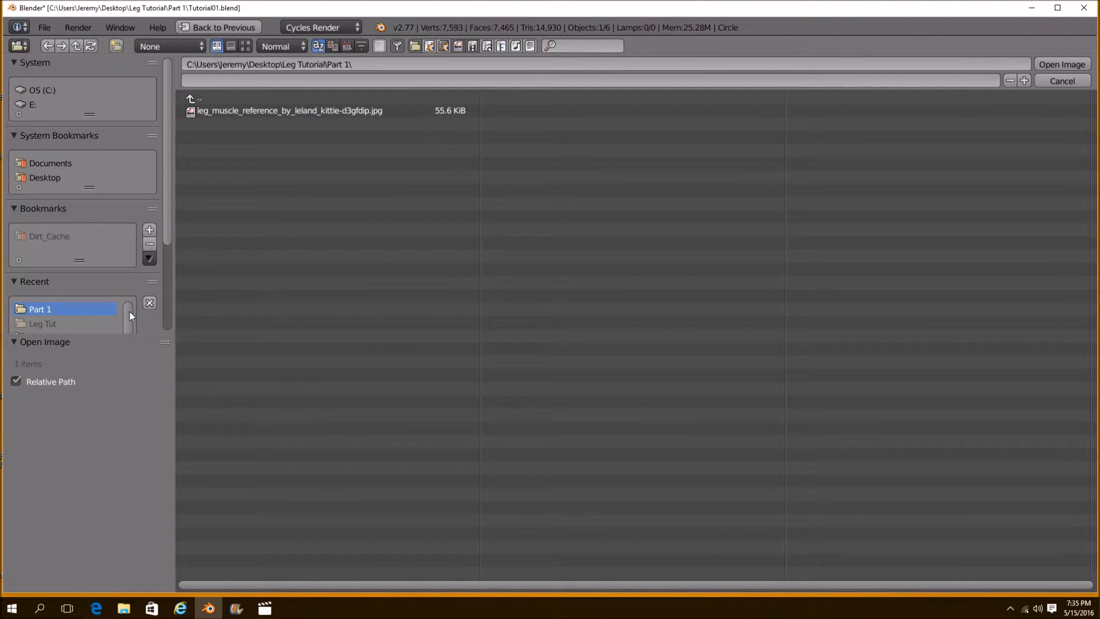
shift+scroll(128, 332, down, 8)
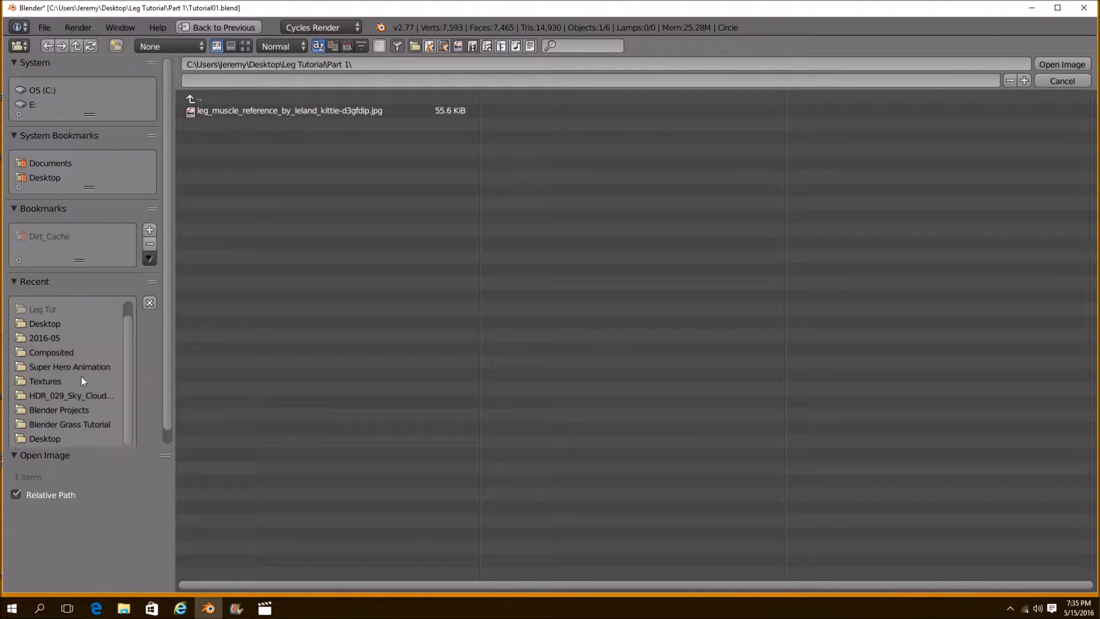
click(55, 341)
click(64, 396)
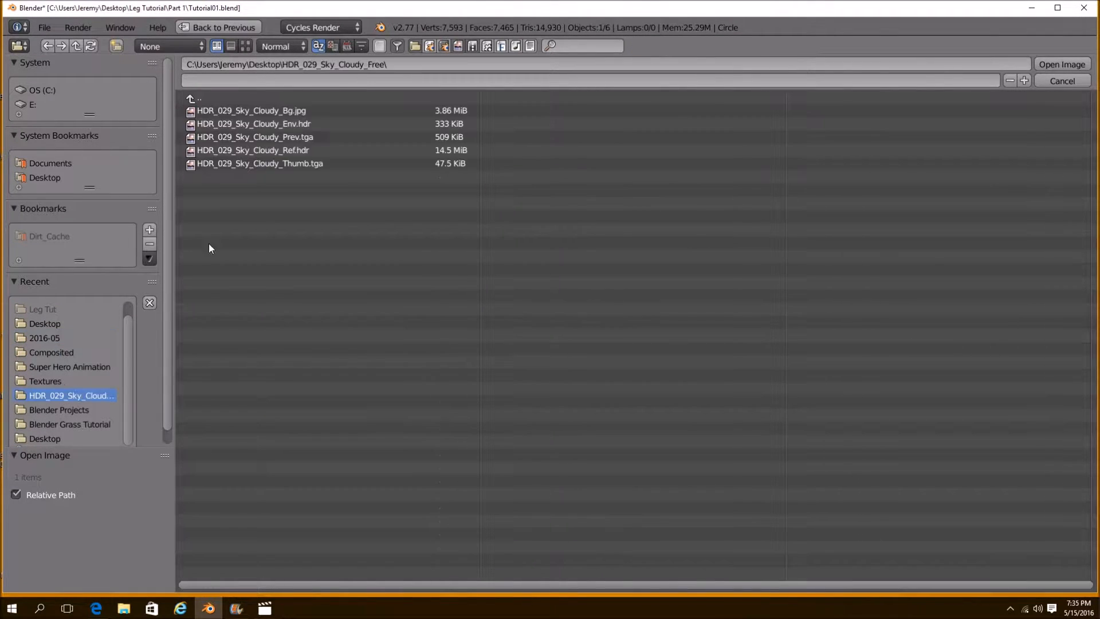
click(246, 46)
double_click(667, 142)
Switch the viewport to rendered shading and check the sky background with the ground plane hidden, restoring the plane
click(267, 383)
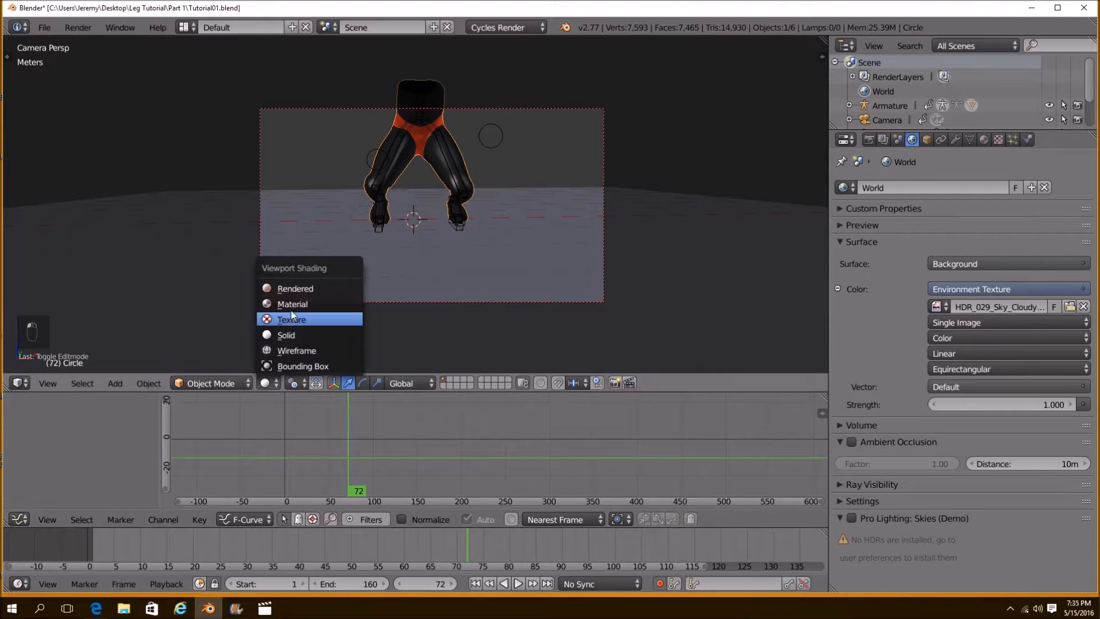
click(292, 288)
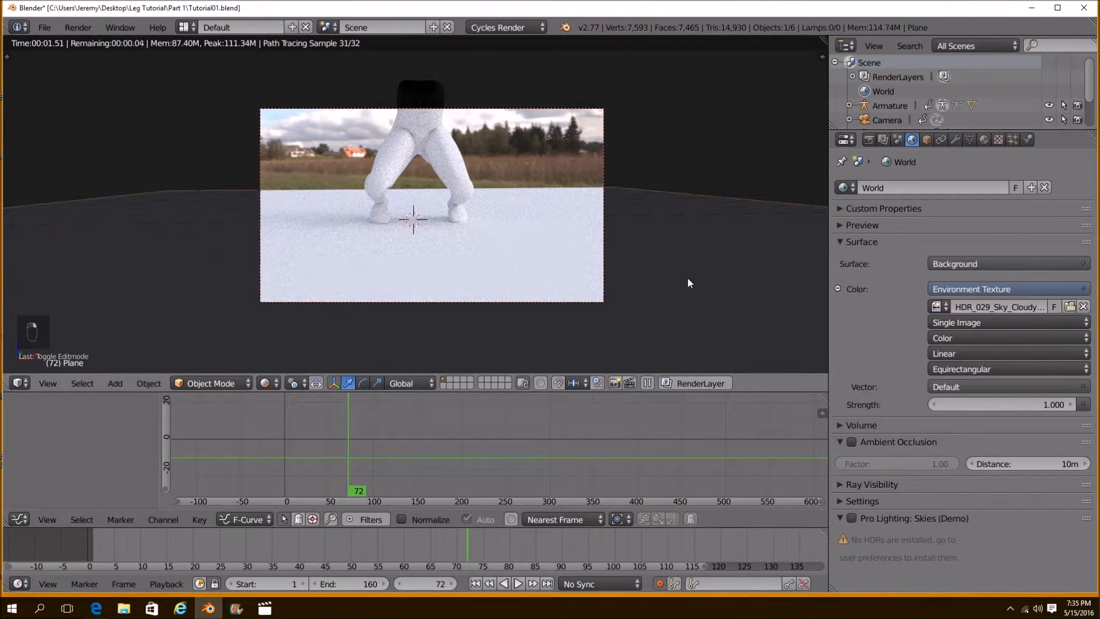
key(h)
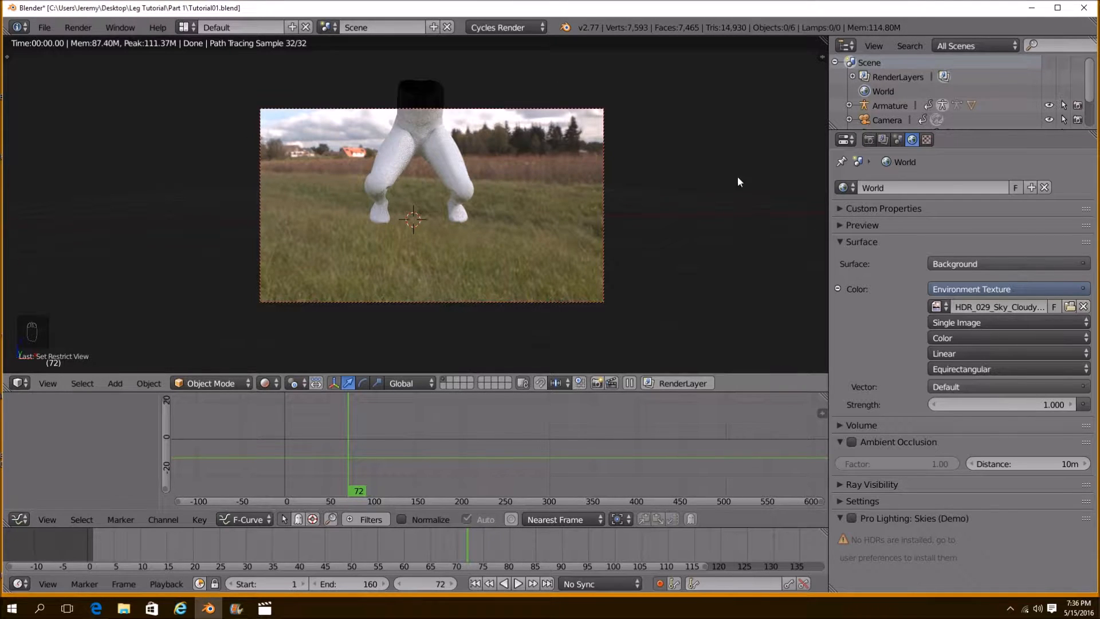
key(alt+h)
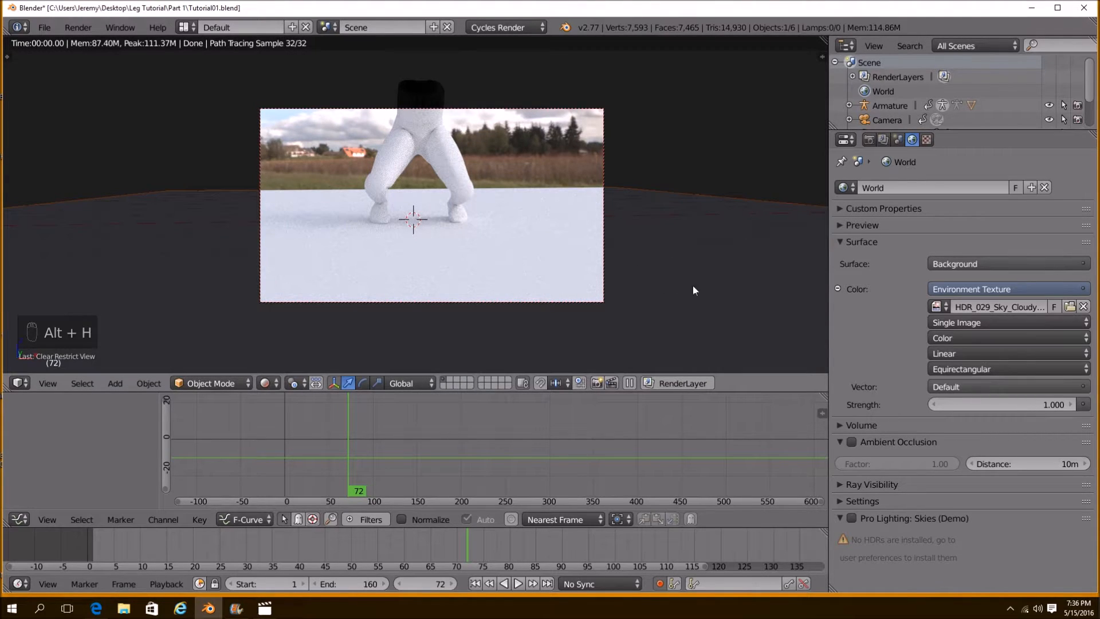
Change the graph editor area to the Node Editor and create a new node-based material for the ground plane
click(19, 519)
click(57, 347)
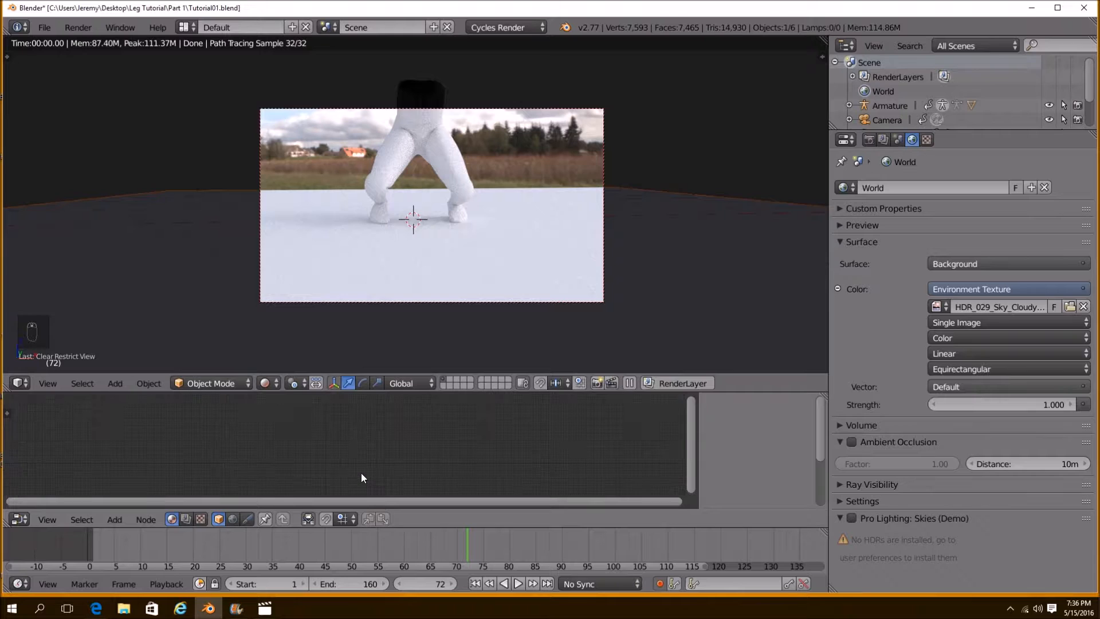
right_click(688, 279)
click(344, 519)
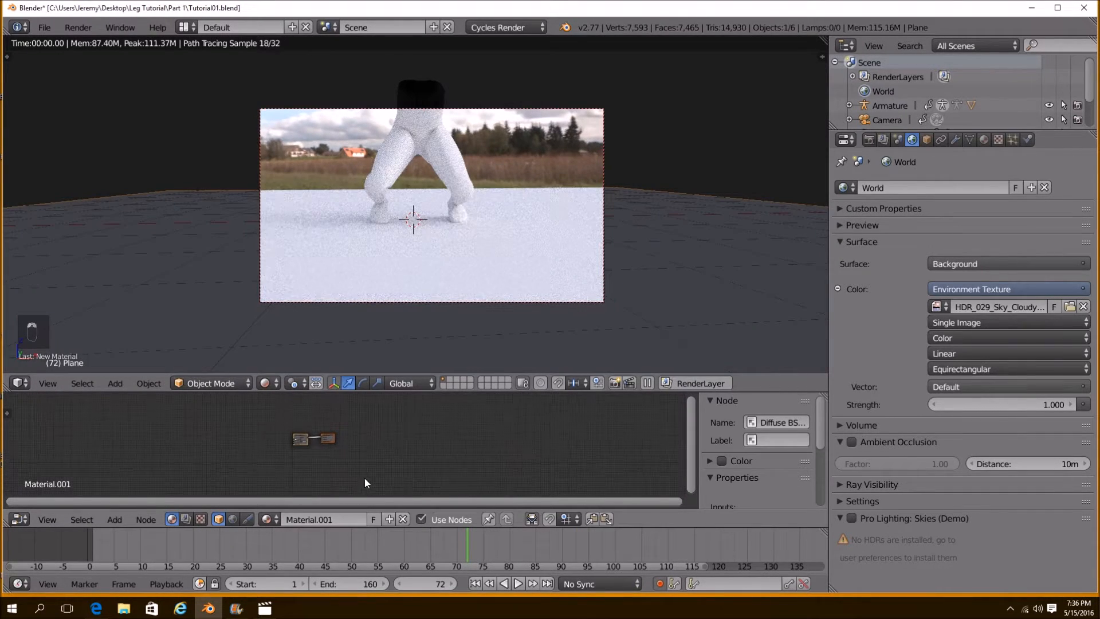
Name the ground plane's material Ground and expand the node editor over the timeline area
click(343, 518)
text(Ground)
key(Return)
scroll(319, 432, up, 2)
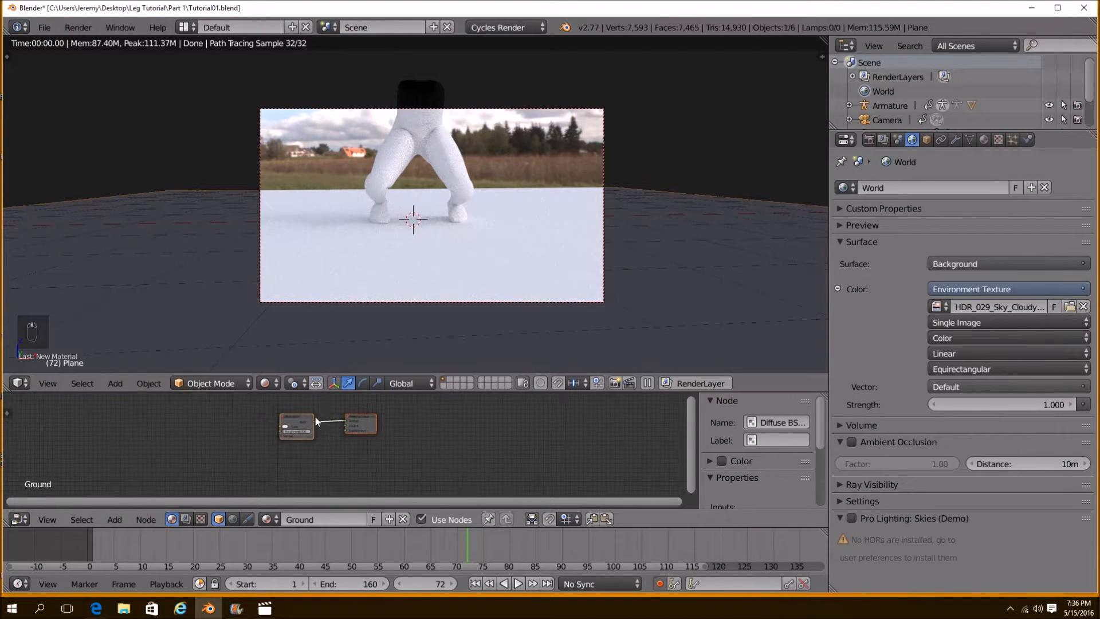
drag(8, 522, 26, 547)
middle_drag(235, 487, 307, 501)
scroll(308, 504, up, 1)
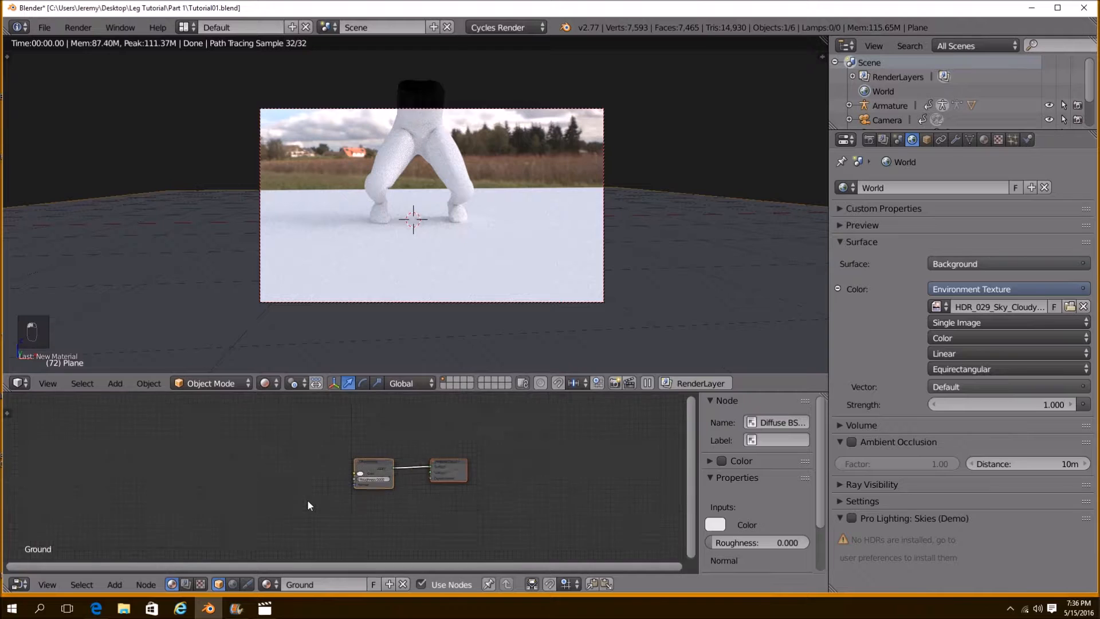
Add an Image Texture node in front of the Diffuse BSDF node in the Ground material
scroll(308, 504, up, 2)
key(shift+a)
mouse_move(287, 490)
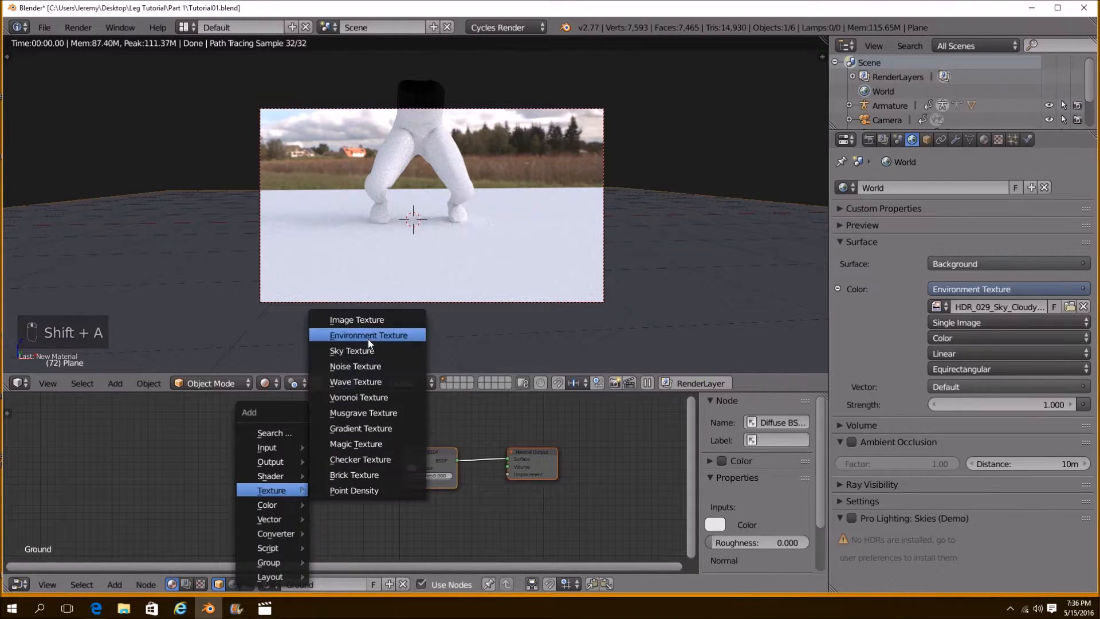
click(368, 340)
click(308, 474)
Load SoilRough0039_1_S.jpg from the Desktop folder into the Image Texture node, browsing with thumbnails
click(308, 476)
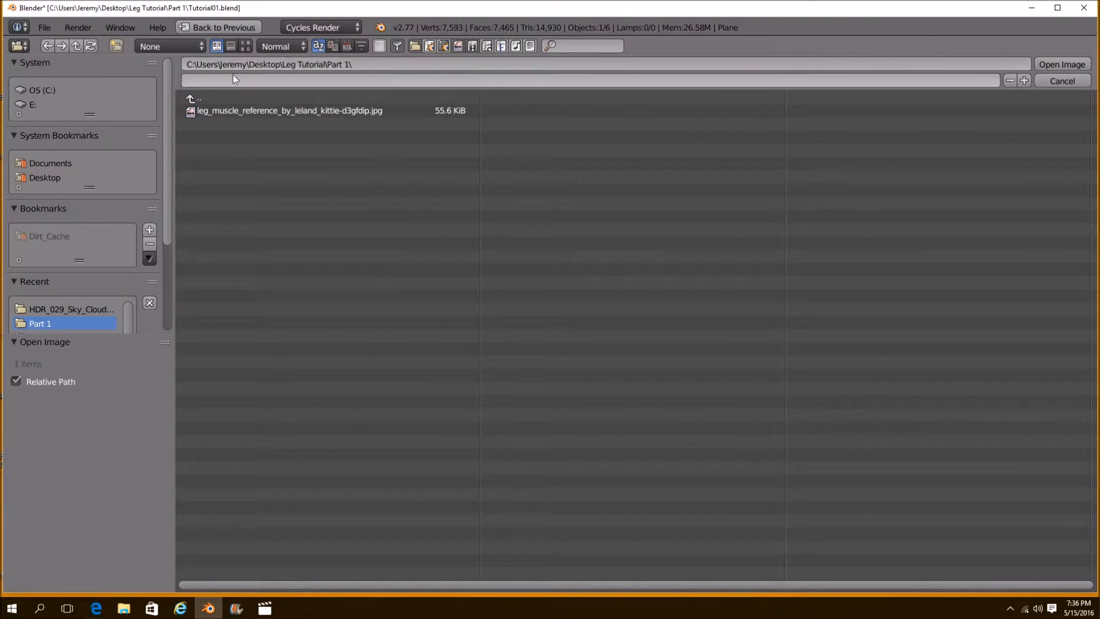
click(53, 177)
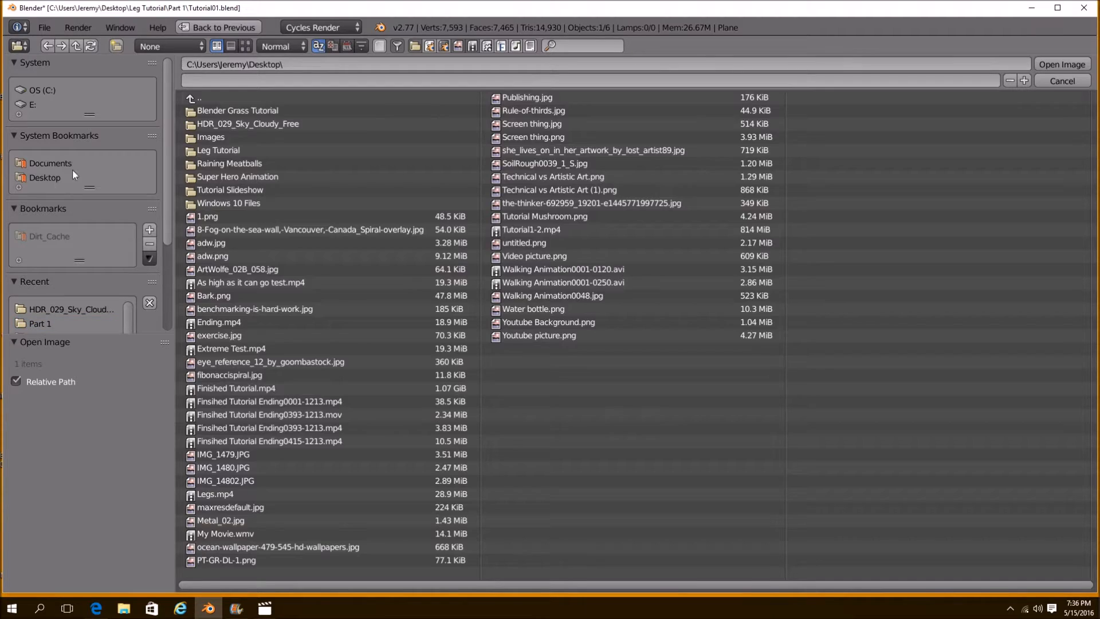
click(248, 45)
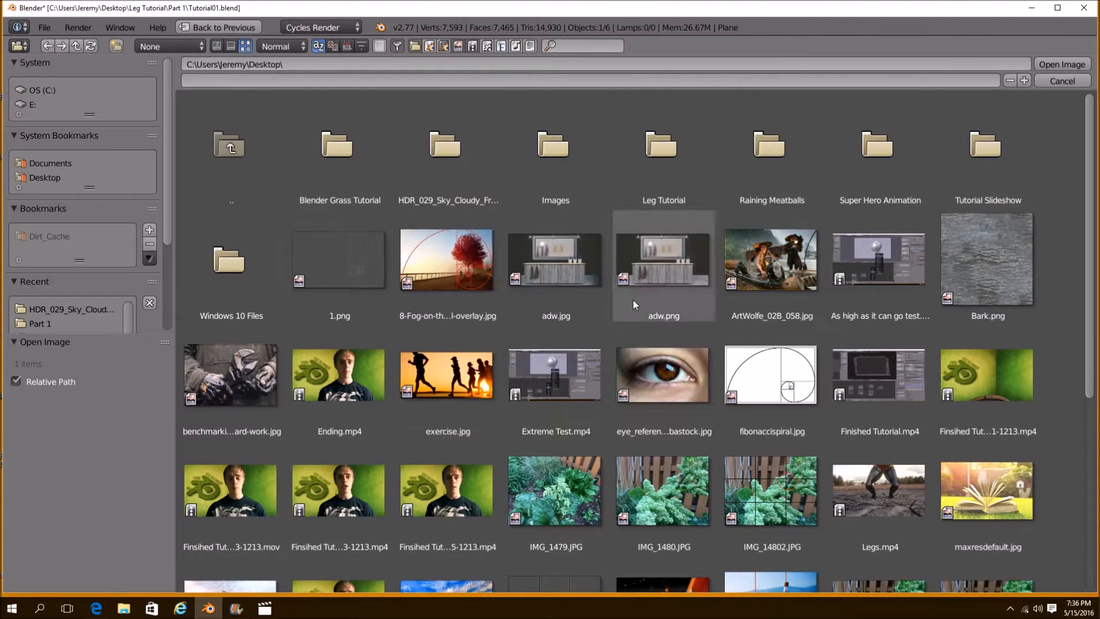
scroll(633, 304, down, 5)
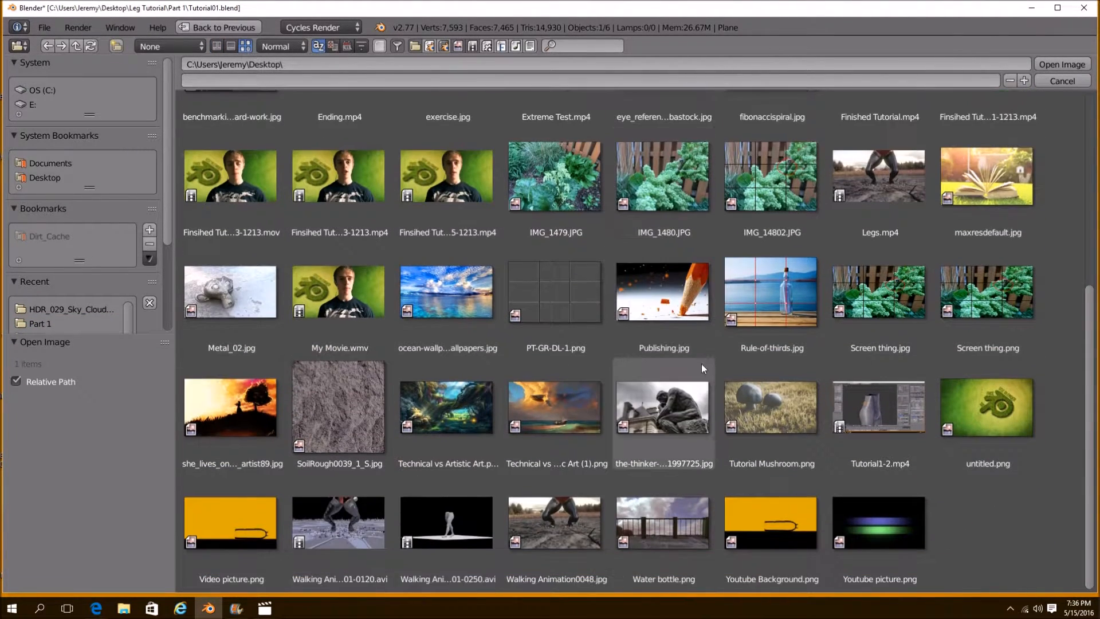
double_click(333, 396)
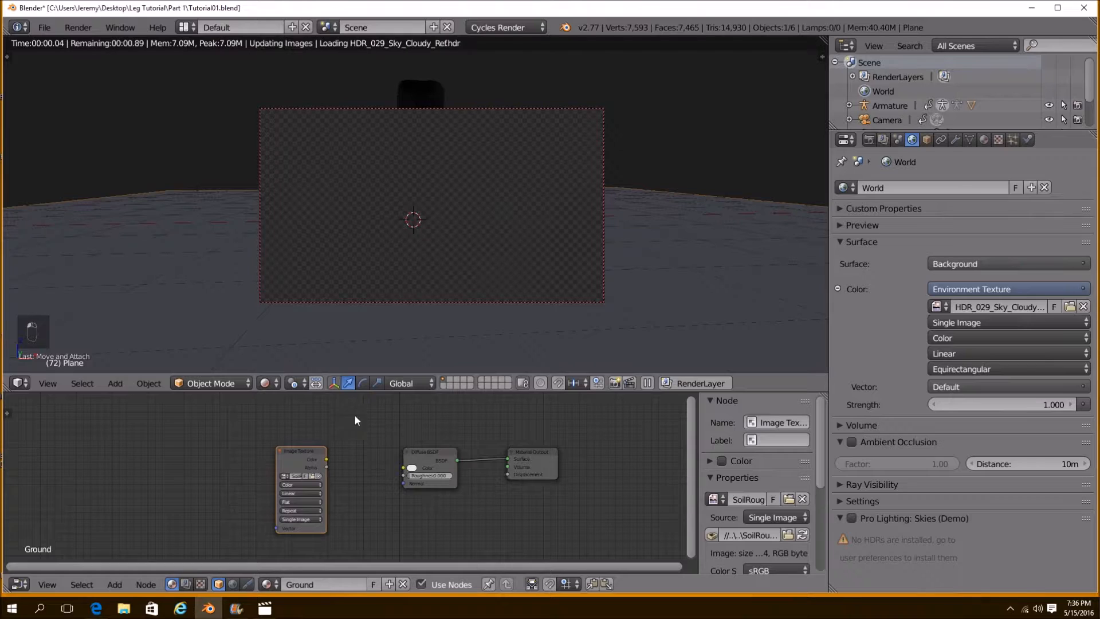
Link the image texture's Color to the Diffuse BSDF Color and move the texture node close to the shader
drag(324, 456, 404, 468)
middle_drag(404, 468, 522, 460)
drag(408, 453, 466, 453)
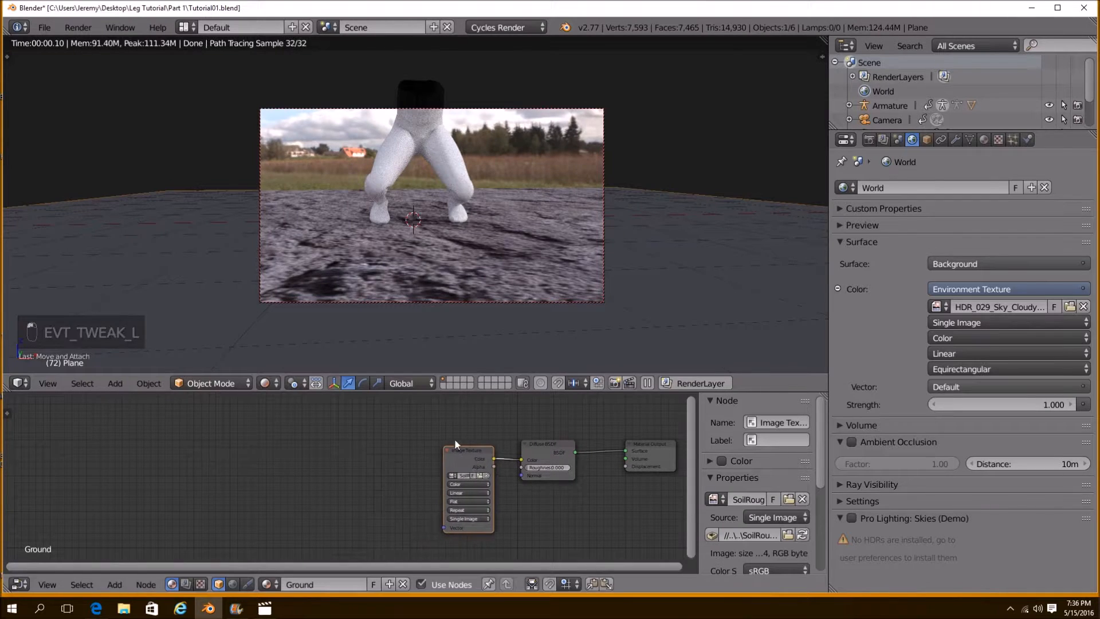
Add a Texture Coordinate node and a Mapping node ahead of the soil image texture
key(shift+a)
mouse_move(228, 411)
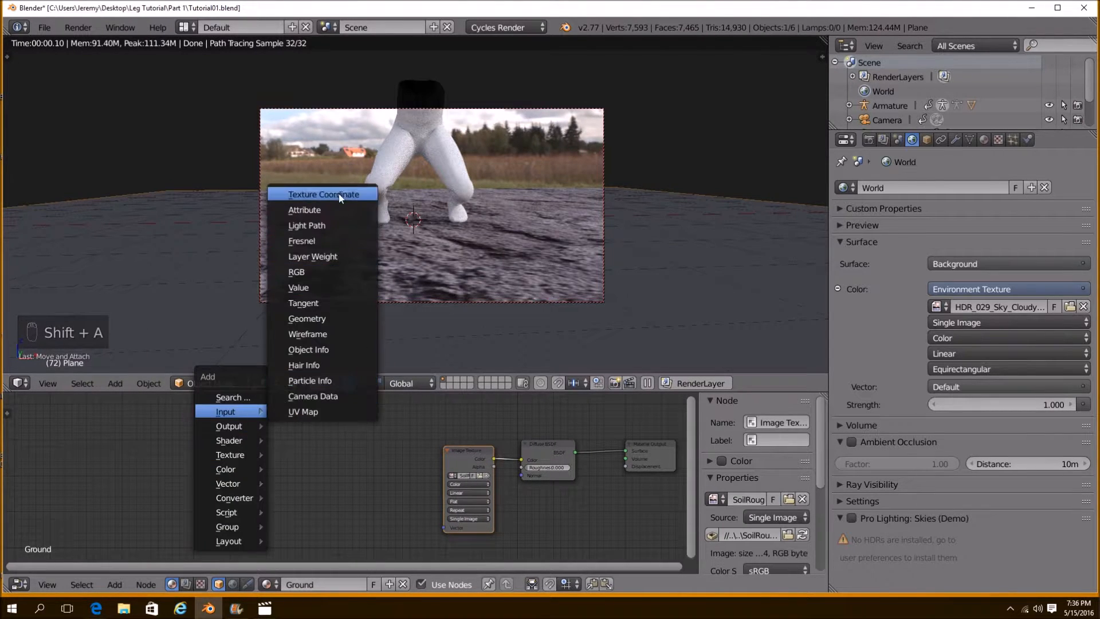
click(339, 194)
click(225, 433)
key(shift+a)
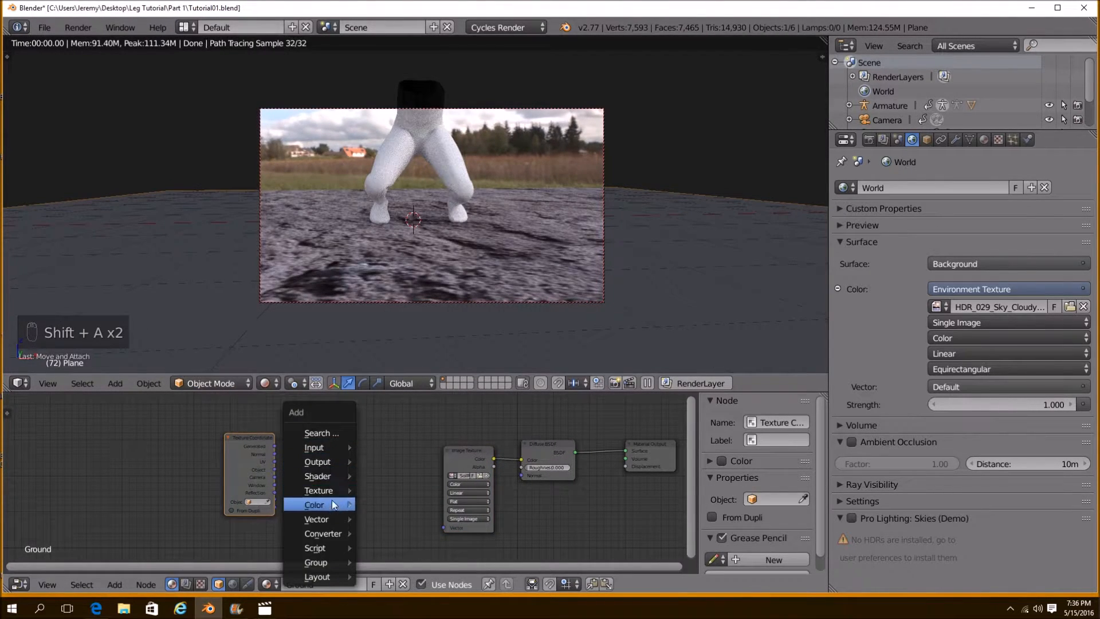
mouse_move(321, 519)
click(419, 445)
click(306, 429)
Link the Generated coordinates into the Mapping node and the Mapping output into the Image Texture's Vector input
drag(275, 446, 308, 518)
drag(423, 440, 444, 525)
drag(369, 439, 367, 453)
scroll(367, 452, up, 2)
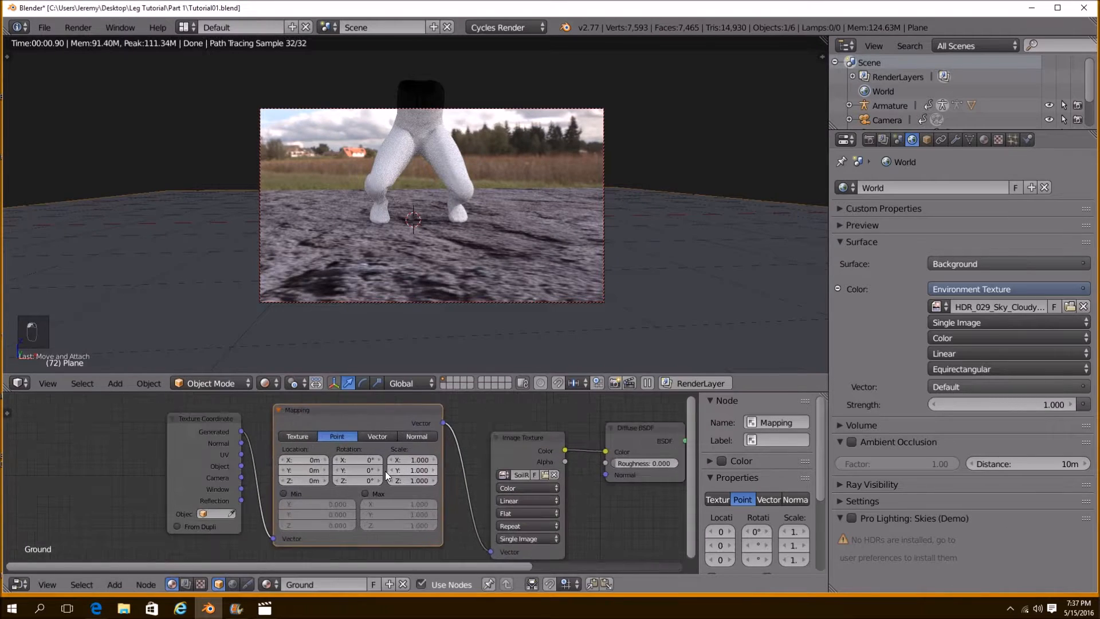
Try a Mapping scale of 2 on the X, Y and Z axes for the soil texture
scroll(385, 471, up, 1)
click(425, 459)
text(2)
key(Tab)
text(2)
key(Tab)
text(2)
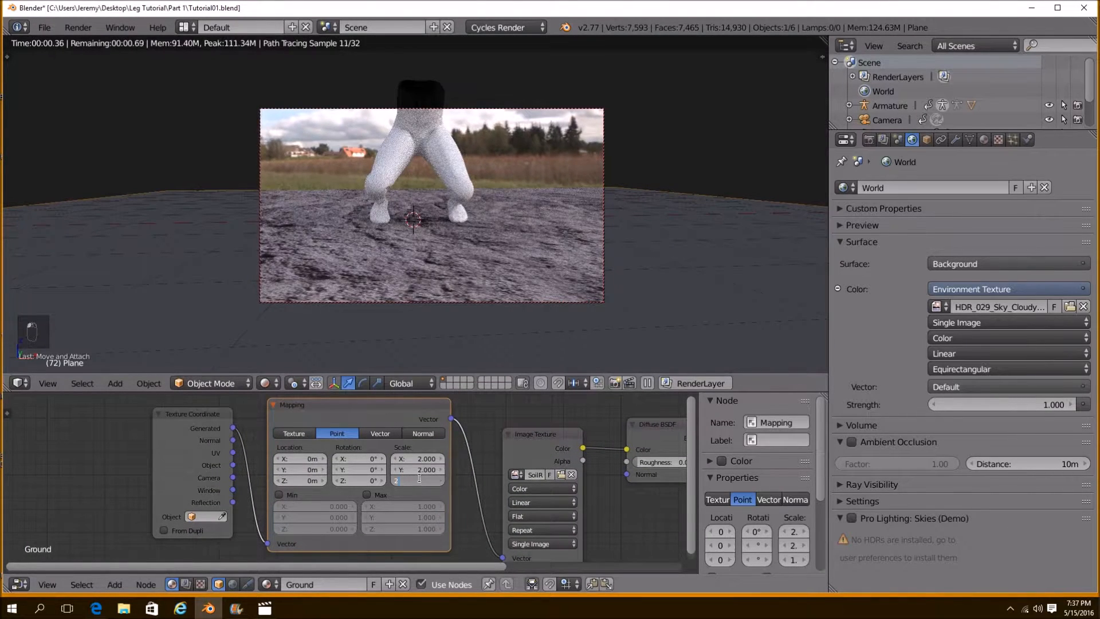
key(Return)
Set the soil texture's Mapping scale to 3 on the X, Y and Z axes
scroll(460, 476, up, 1)
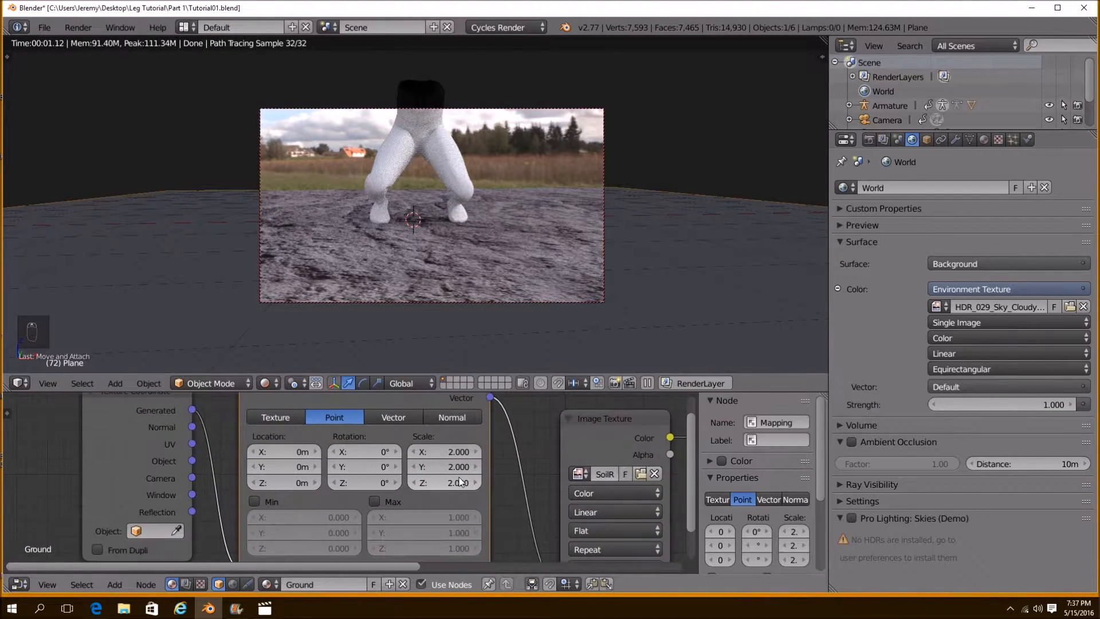
click(447, 451)
text(3)
key(Tab)
text(3)
key(Tab)
text(3)
key(Return)
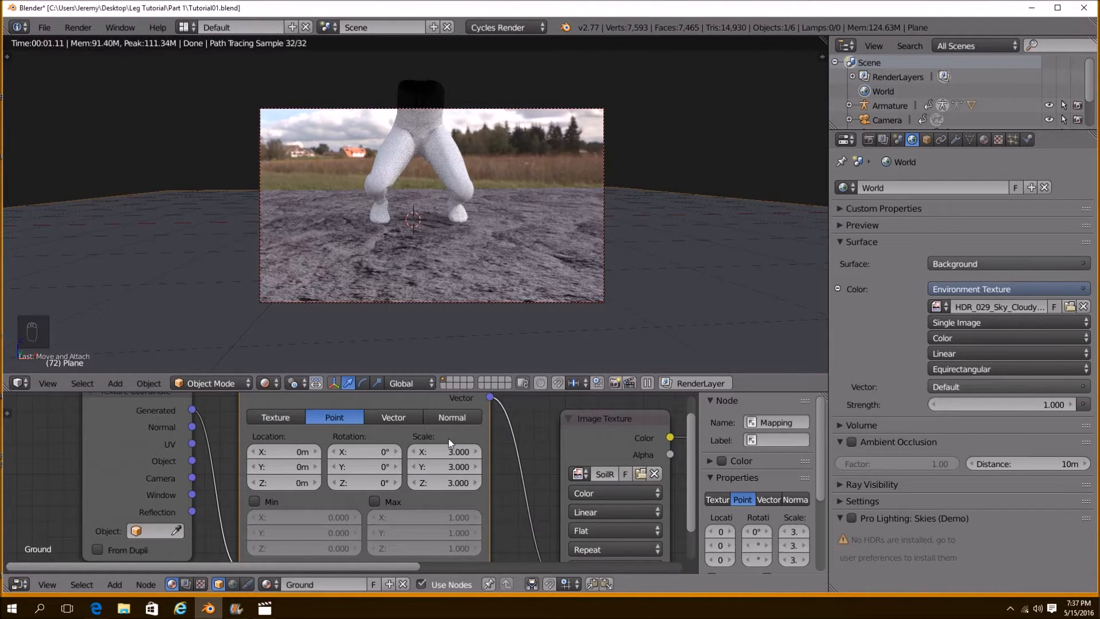
Move the Material Output node farther away and insert a Mix Shader between it and the Diffuse BSDF
scroll(508, 510, down, 4)
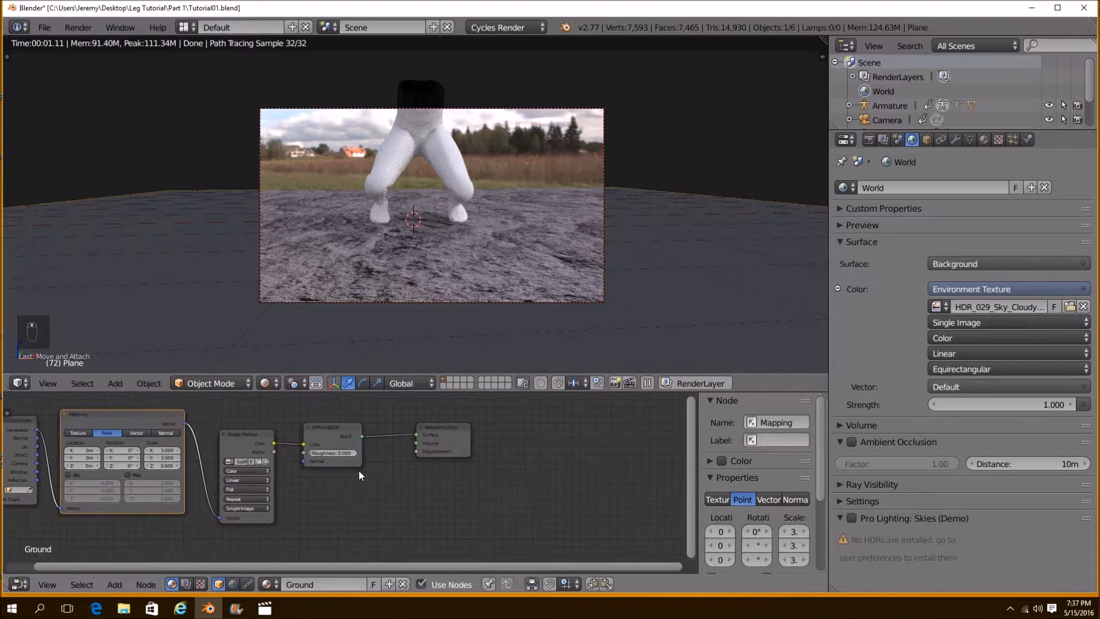
scroll(363, 470, up, 1)
drag(498, 425, 684, 439)
key(shift+a)
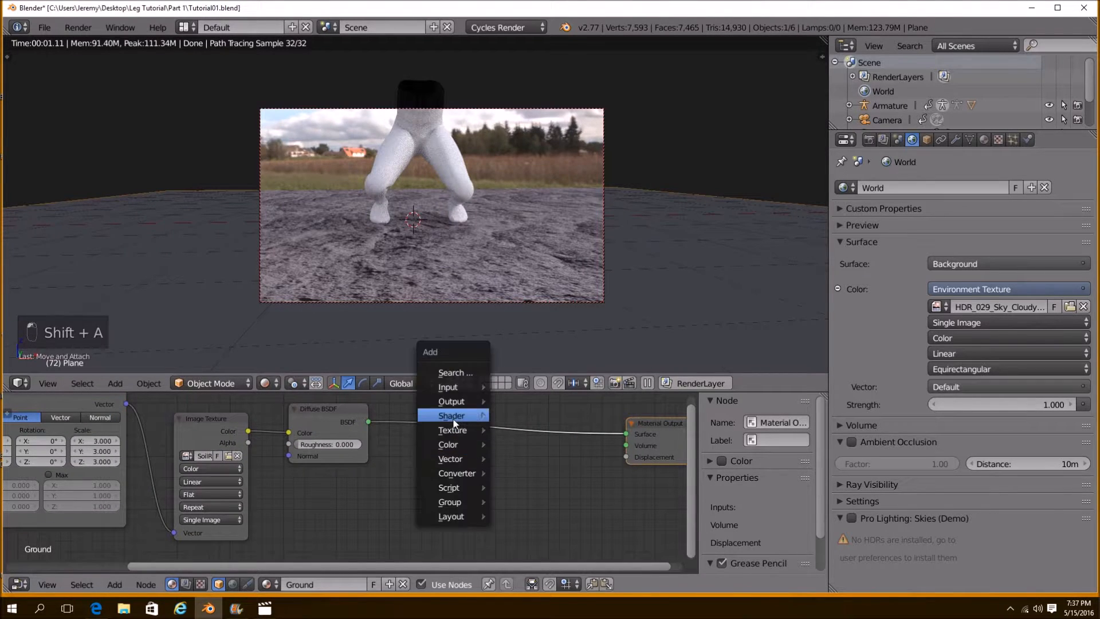
mouse_move(453, 416)
click(538, 152)
click(494, 401)
Add a Glossy BSDF below the Diffuse node, linking it to the Mix Shader's second input and the soil image's Color to it
key(shift+a)
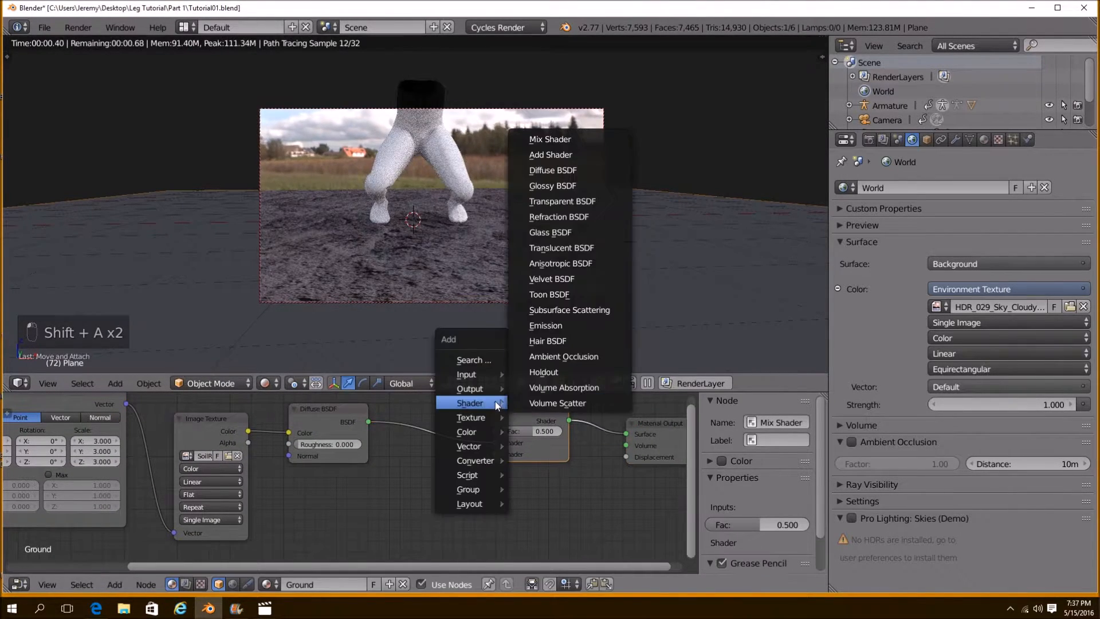
click(559, 183)
click(292, 473)
drag(370, 493, 495, 454)
drag(248, 431, 306, 530)
scroll(533, 486, down, 2)
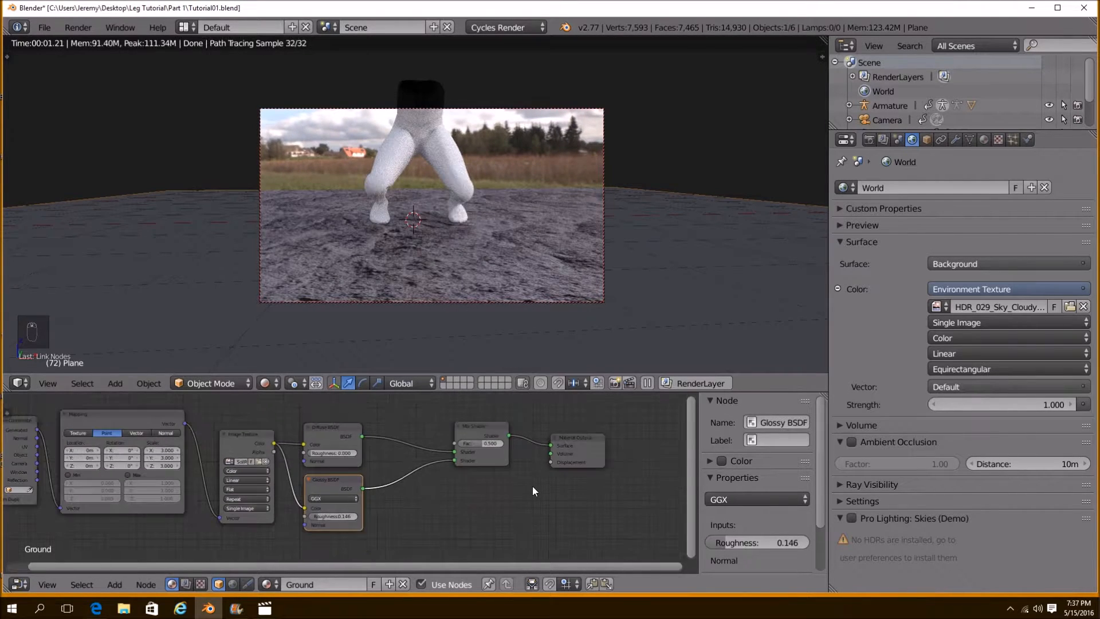
scroll(465, 479, down, 2)
middle_drag(465, 479, 497, 472)
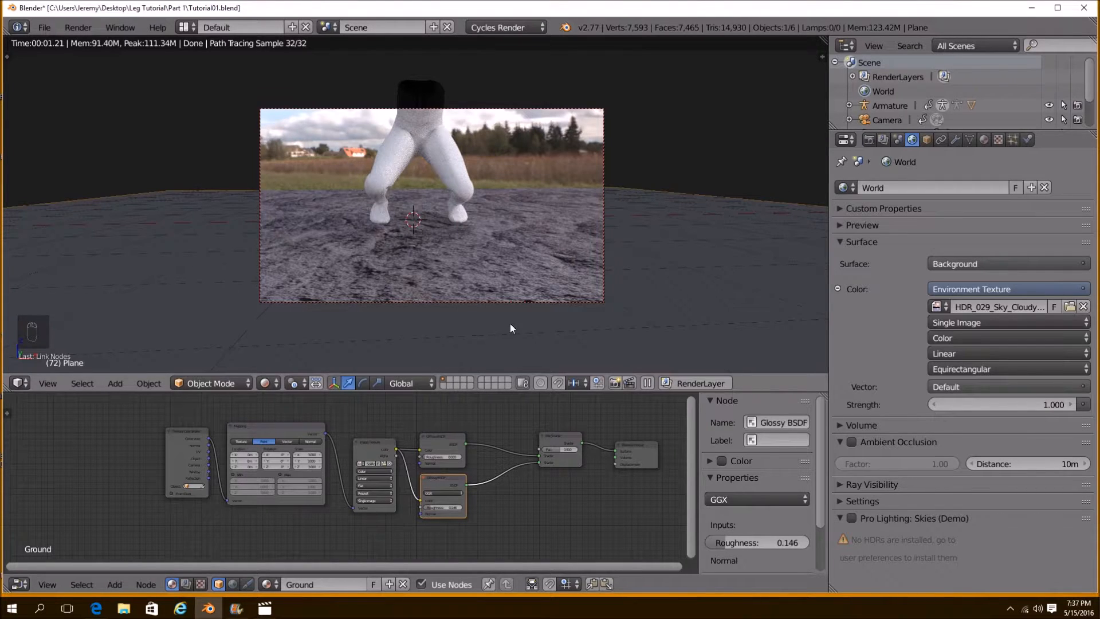
Switch the viewport to solid shading and leave the camera view
click(274, 383)
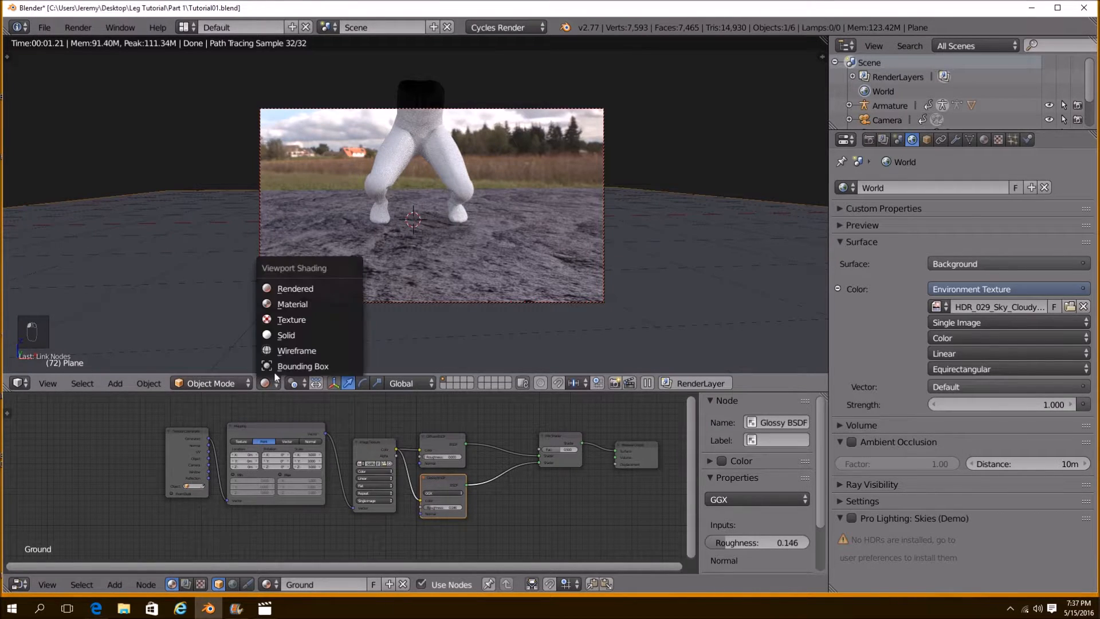
click(284, 334)
key(KP_0)
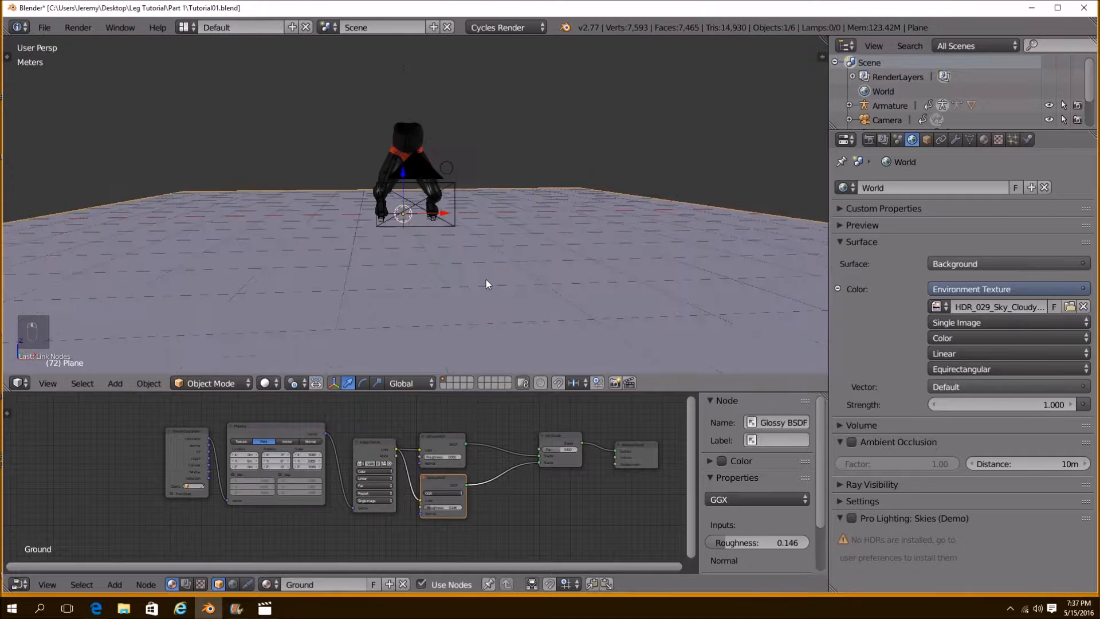
Extrude the ground plane downward about 45 cm to turn it into a thick slab
key(Tab)
middle_drag(486, 275, 516, 229)
key(e)
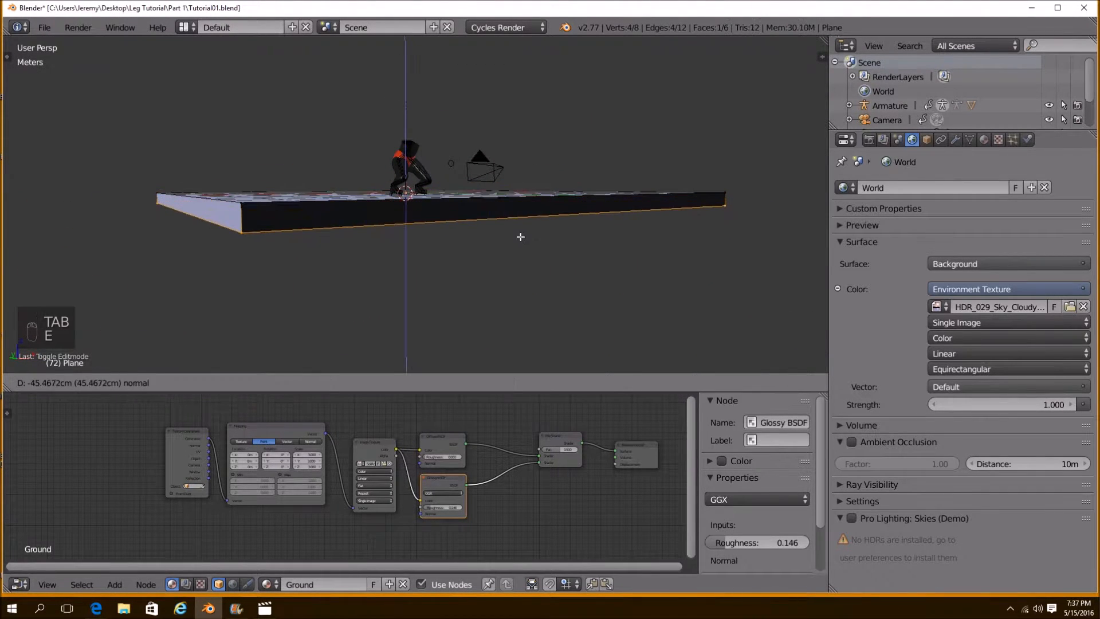
click(521, 231)
middle_drag(520, 231, 471, 278)
key(Tab)
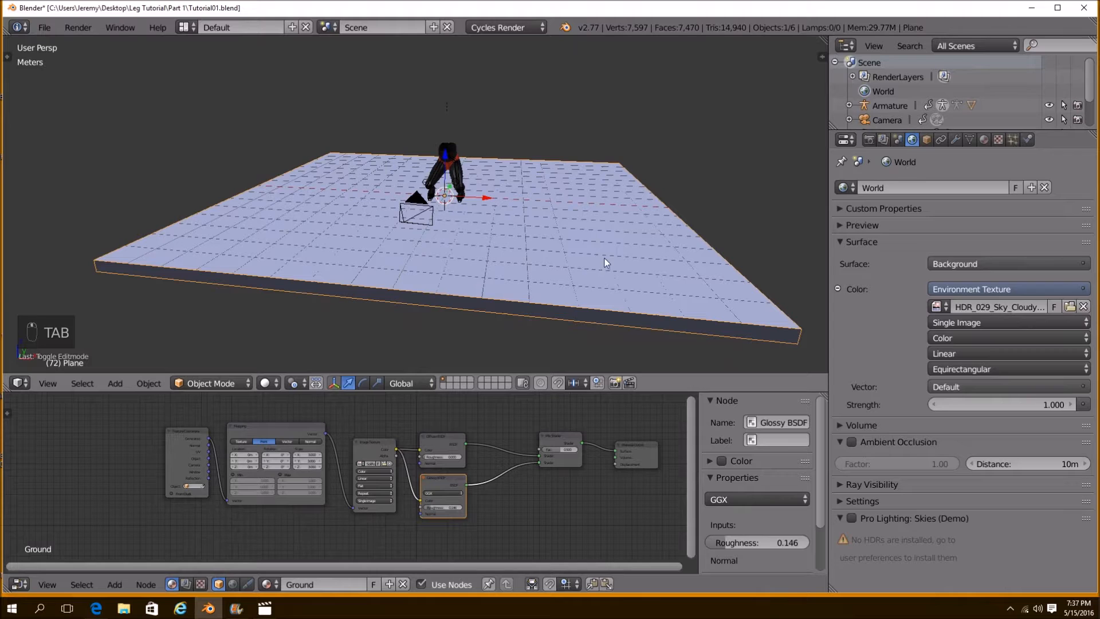
Duplicate the ground slab in place and move the copy to the second layer, displaying only that layer
key(shift+d)
right_click(624, 270)
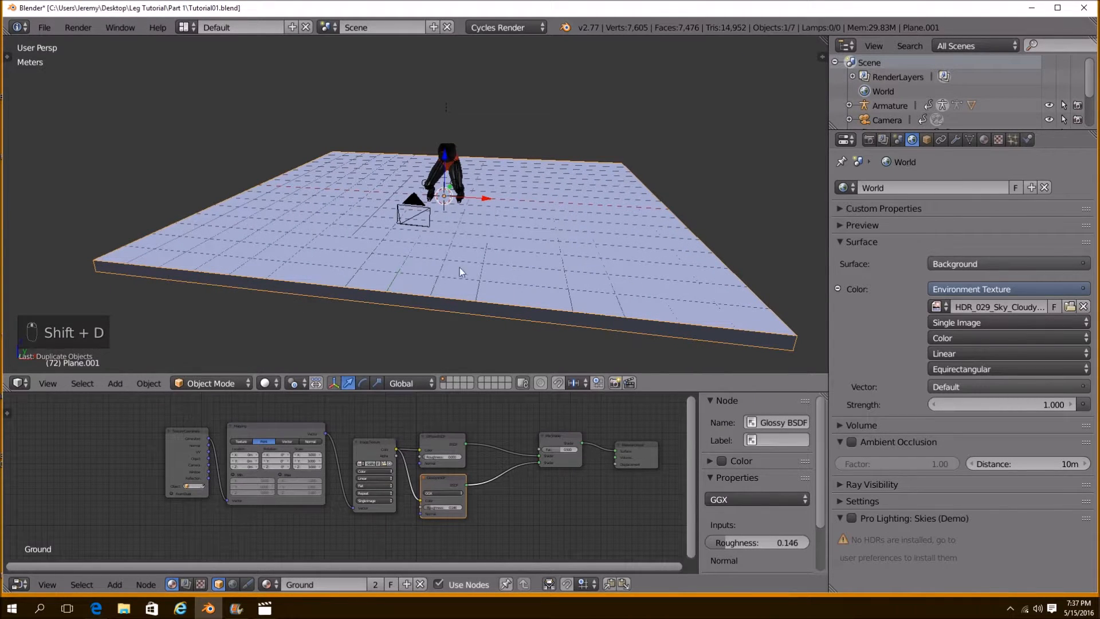
key(m)
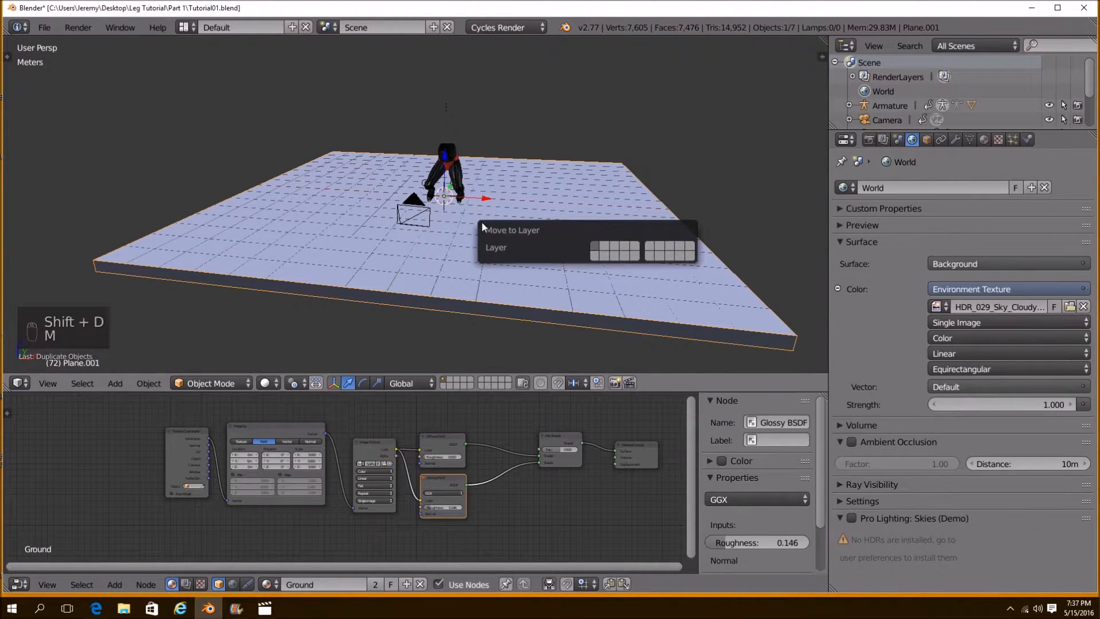
click(607, 250)
click(450, 379)
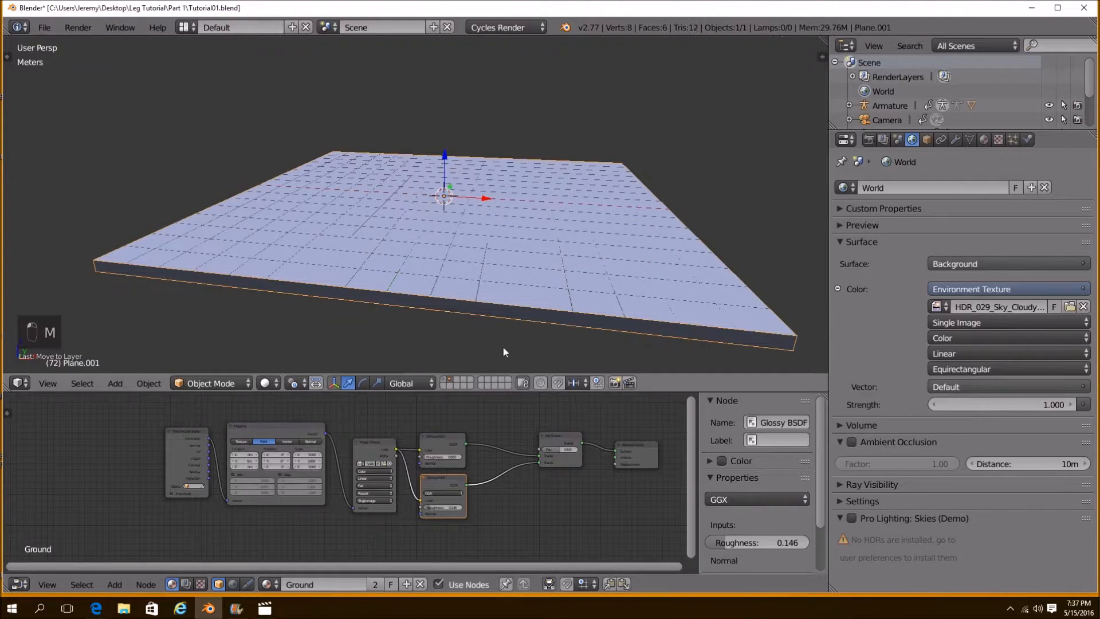
middle_drag(517, 296, 460, 296)
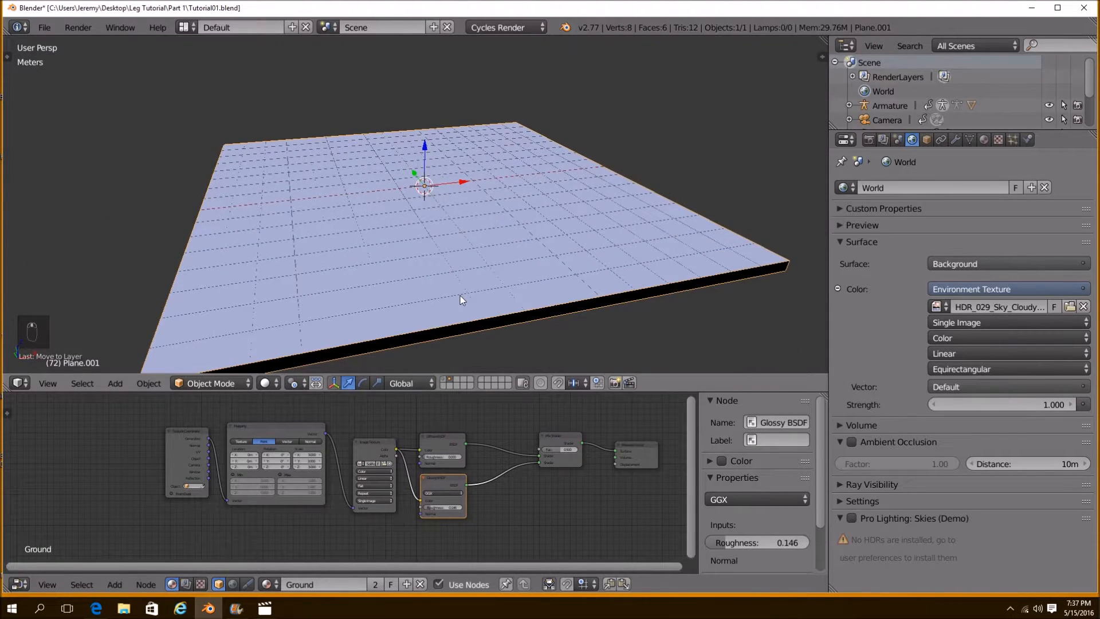
Display the first layer together with the second and inspect the legs from the top view, checking them in wireframe
key(KP_7)
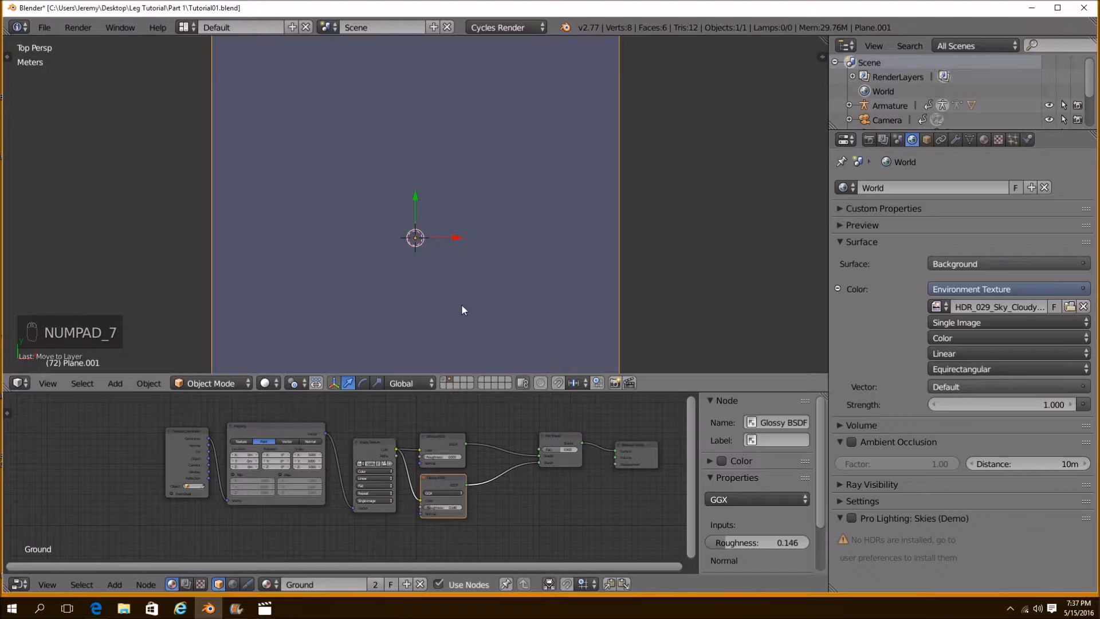
shift+click(445, 383)
scroll(396, 292, up, 8)
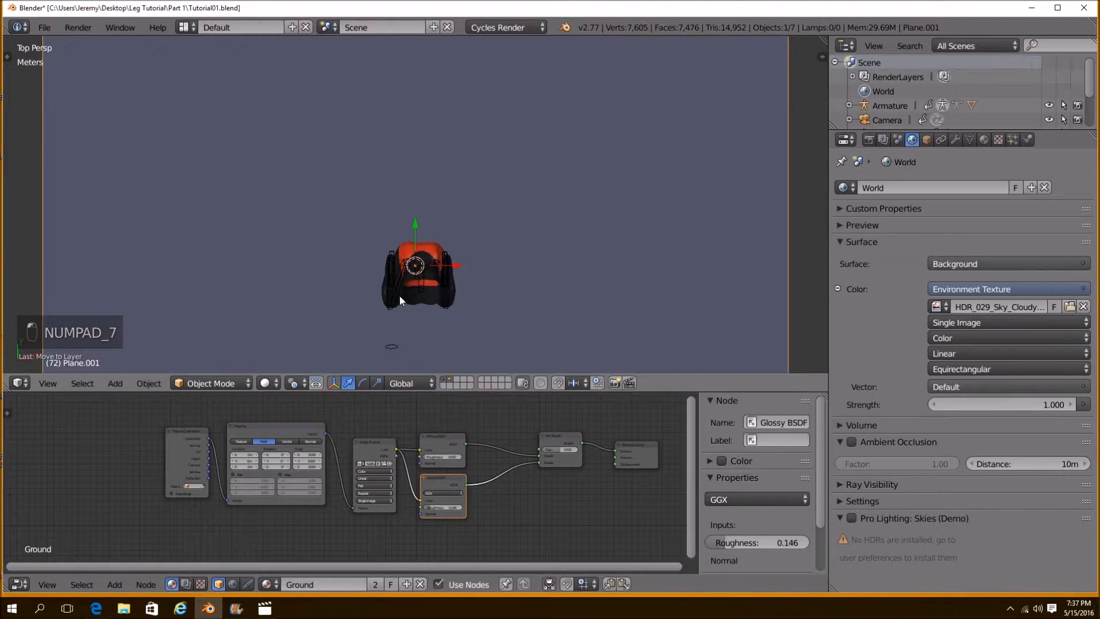
key(z)
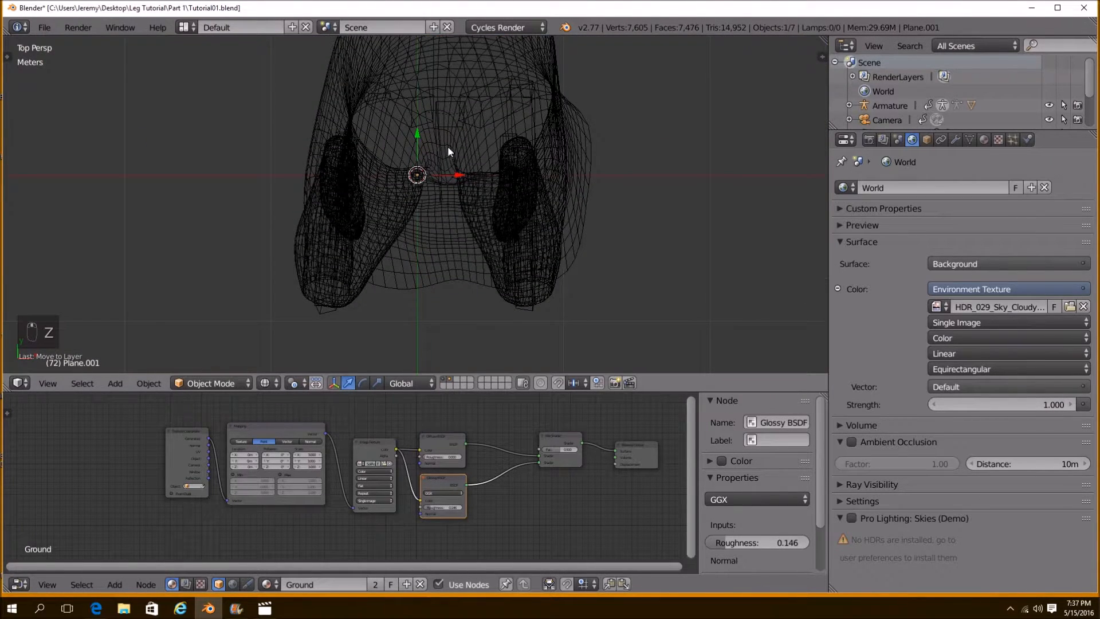
key(z)
scroll(508, 228, down, 3)
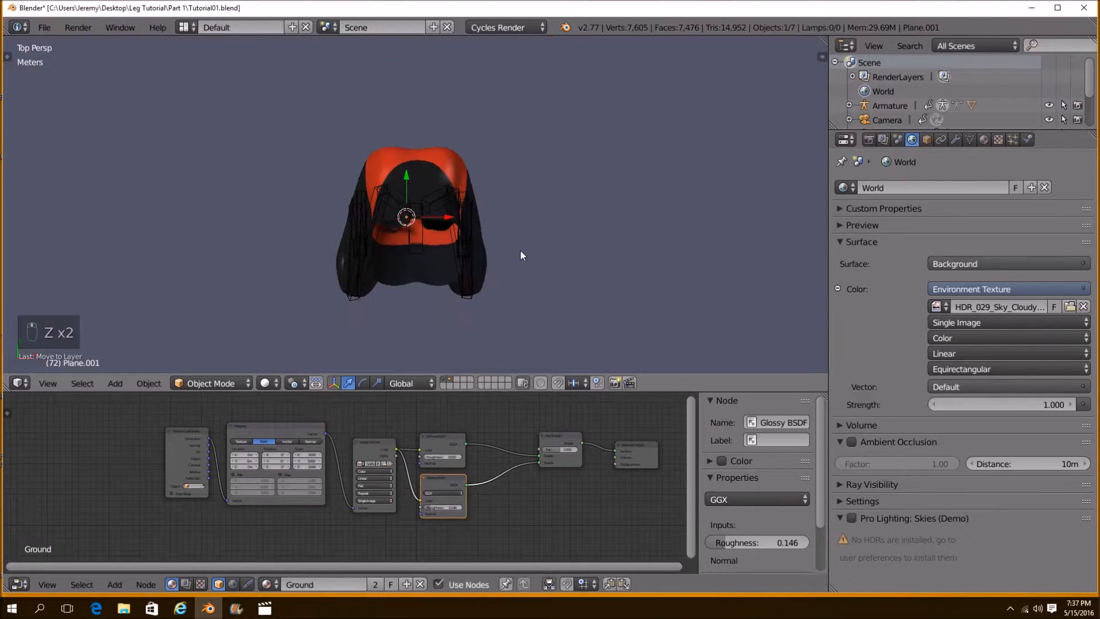
Sketch a small and a larger Grease Pencil circle around the foot on the positive X side in top view
mouse_move(473, 251)
mouse_down()
mouse_move(462, 278)
mouse_move(494, 275)
mouse_move(478, 246)
mouse_up()
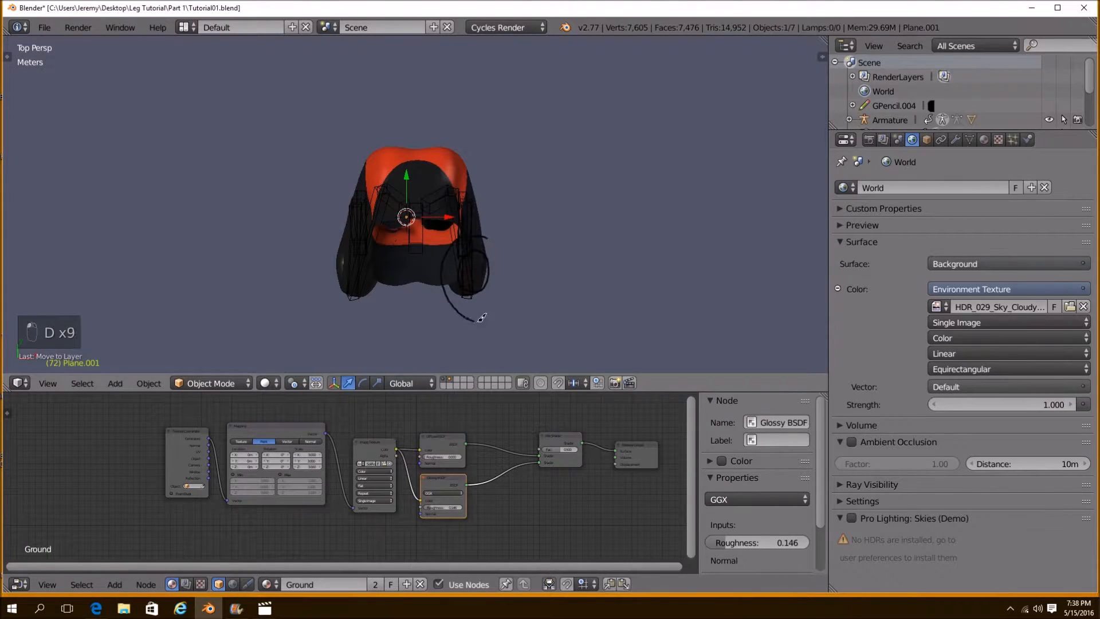
middle_drag(489, 238, 335, 162)
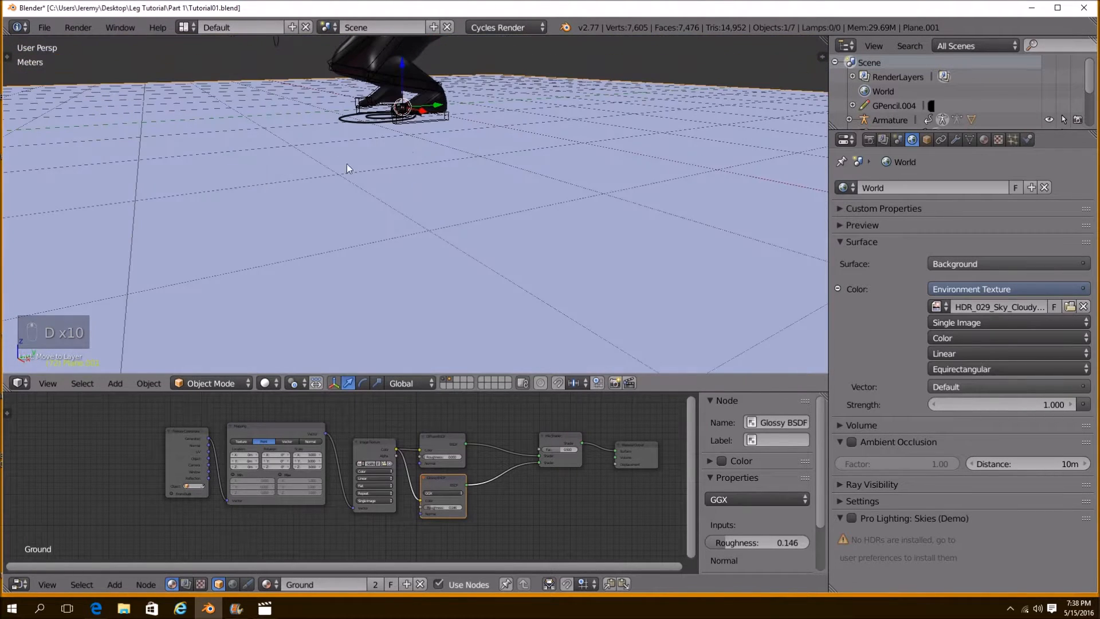
key(KP_7)
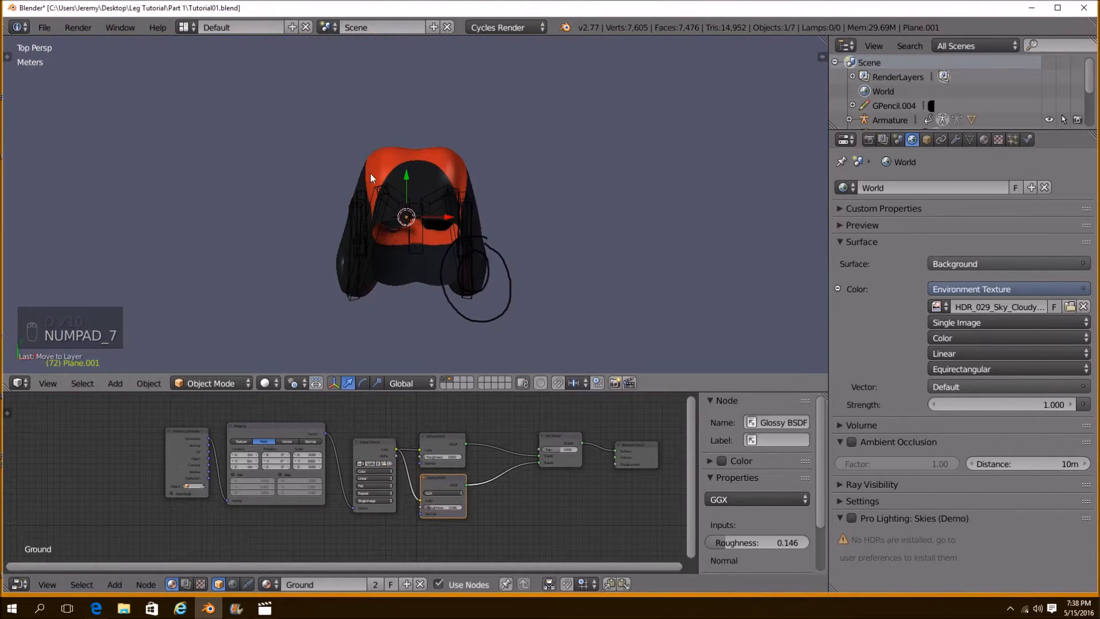
shift+middle_drag(371, 201, 377, 219)
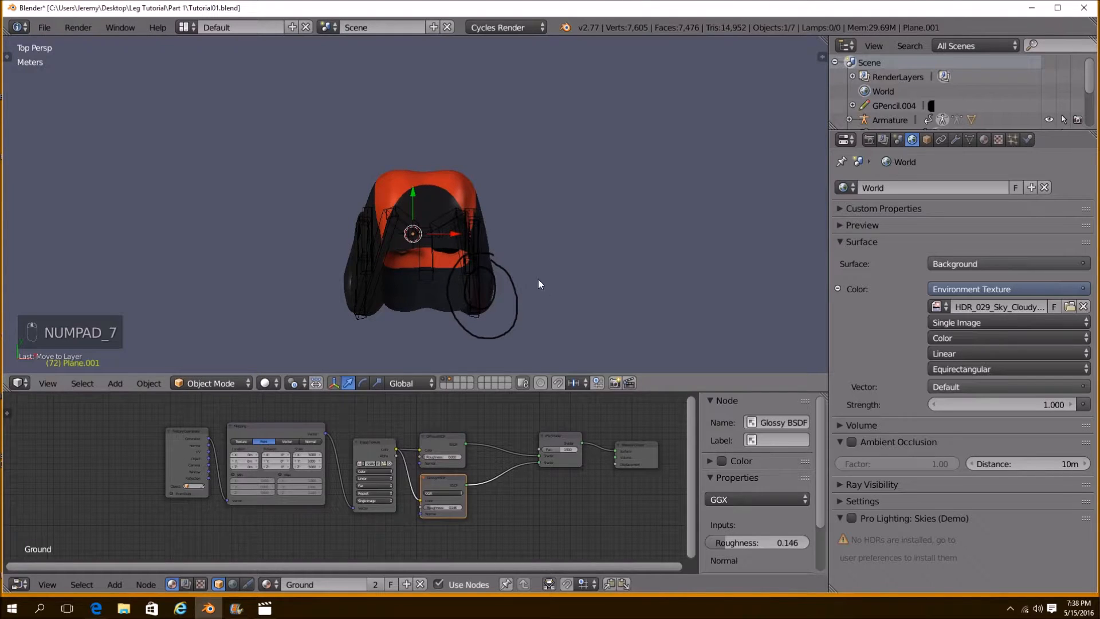
Sketch a small and a larger Grease Pencil circle around the foot on the negative X side in top view
shift+middle_drag(365, 290, 363, 282)
key(d)
key(d)
drag(364, 270, 348, 298)
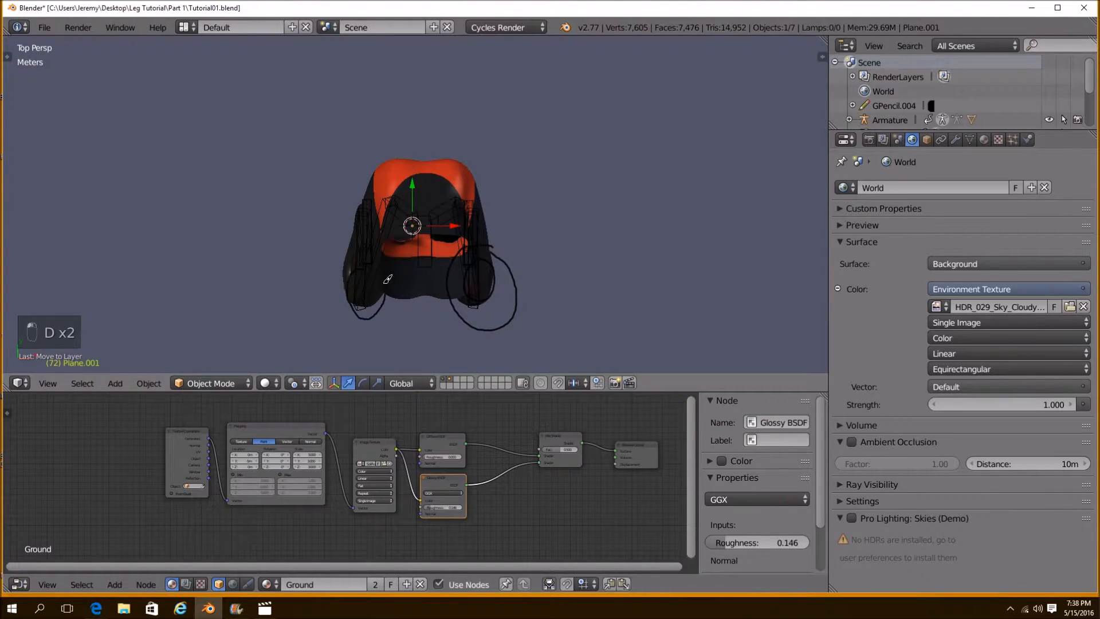
key(d)
drag(359, 250, 355, 252)
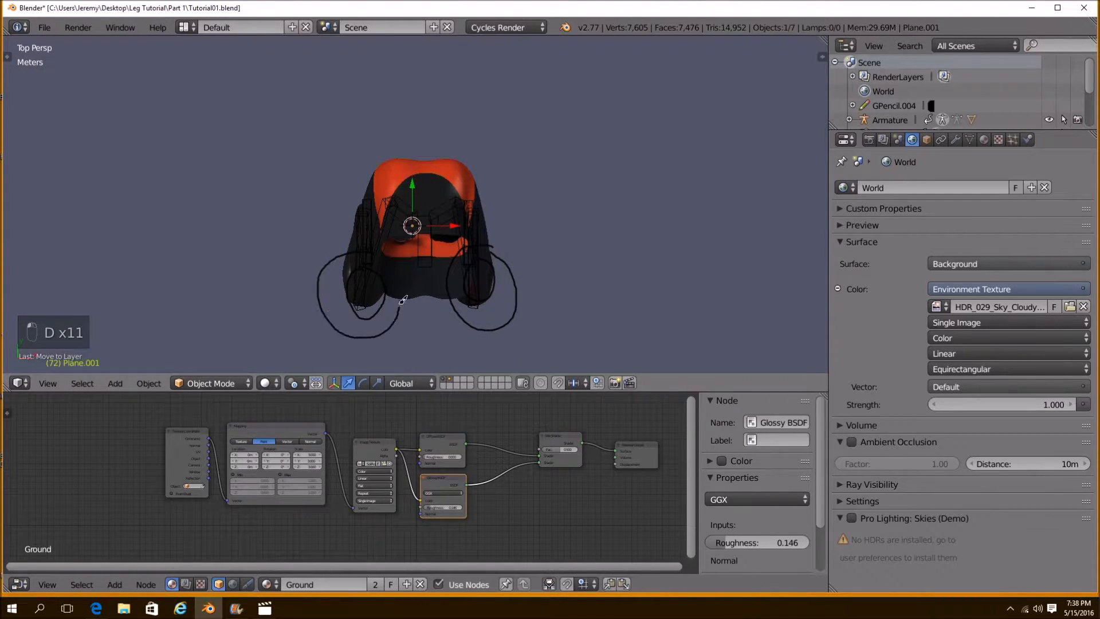
Draw concentric grease pencil circles around both of the character's feet, with straight crack lines crossing them
drag(299, 310, 412, 326)
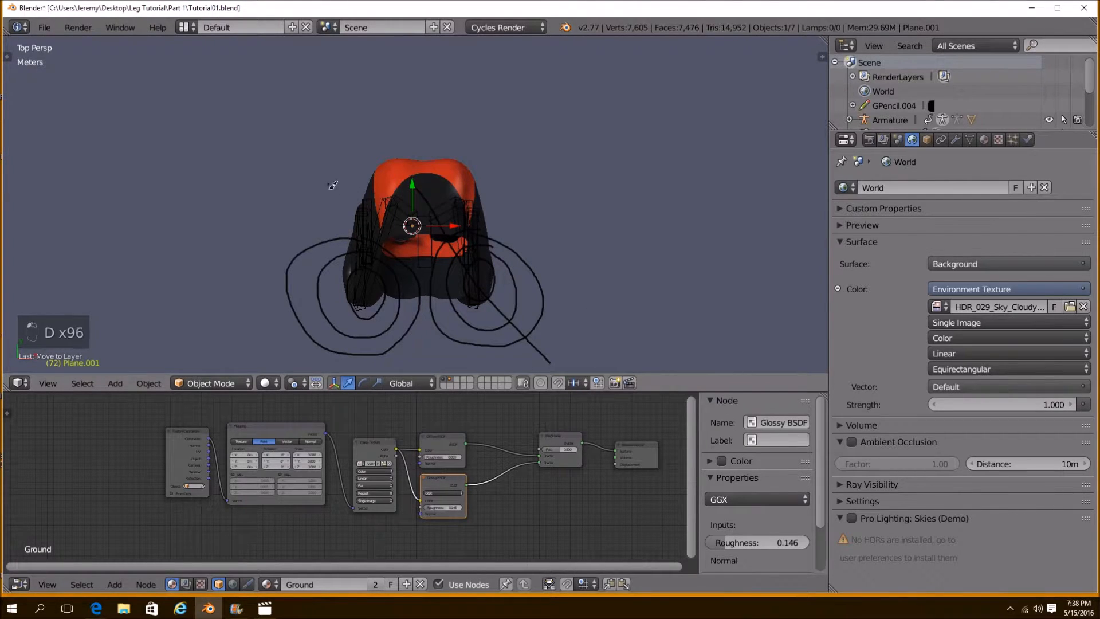
scroll(377, 302, down, 3)
middle_drag(464, 292, 462, 270)
Show only the layer containing the ground slab and enlarge the 3D view vertically over the node editor
click(453, 380)
middle_drag(441, 322, 442, 250)
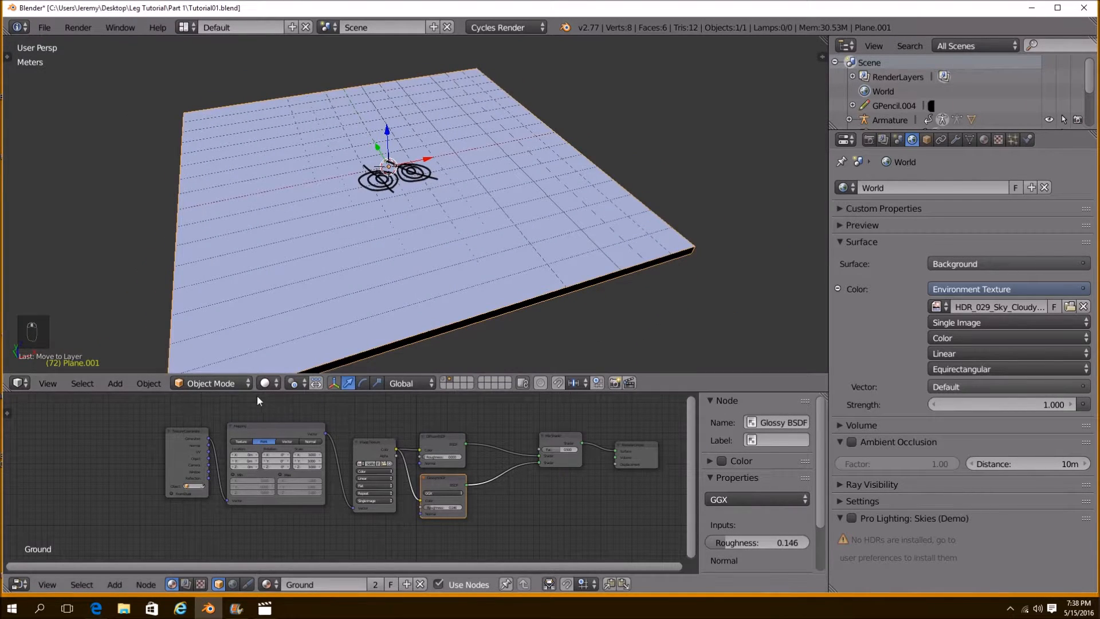
drag(253, 393, 258, 528)
middle_drag(485, 348, 298, 352)
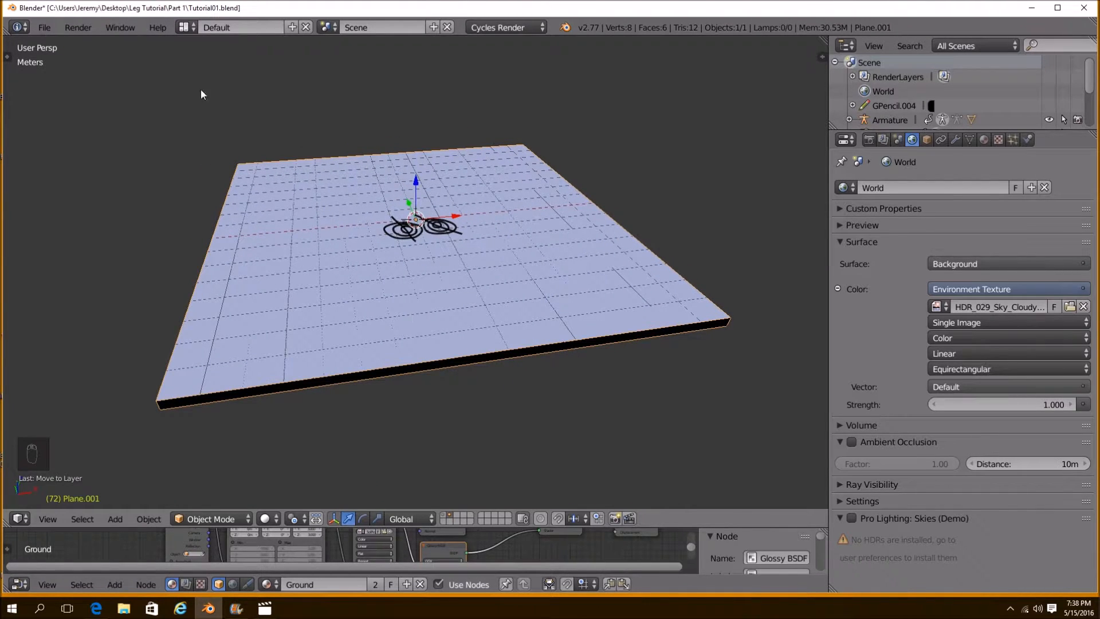
Search the add-on preferences for "cell" to check that Object: Cell Fracture is enabled, and close the preferences
click(51, 29)
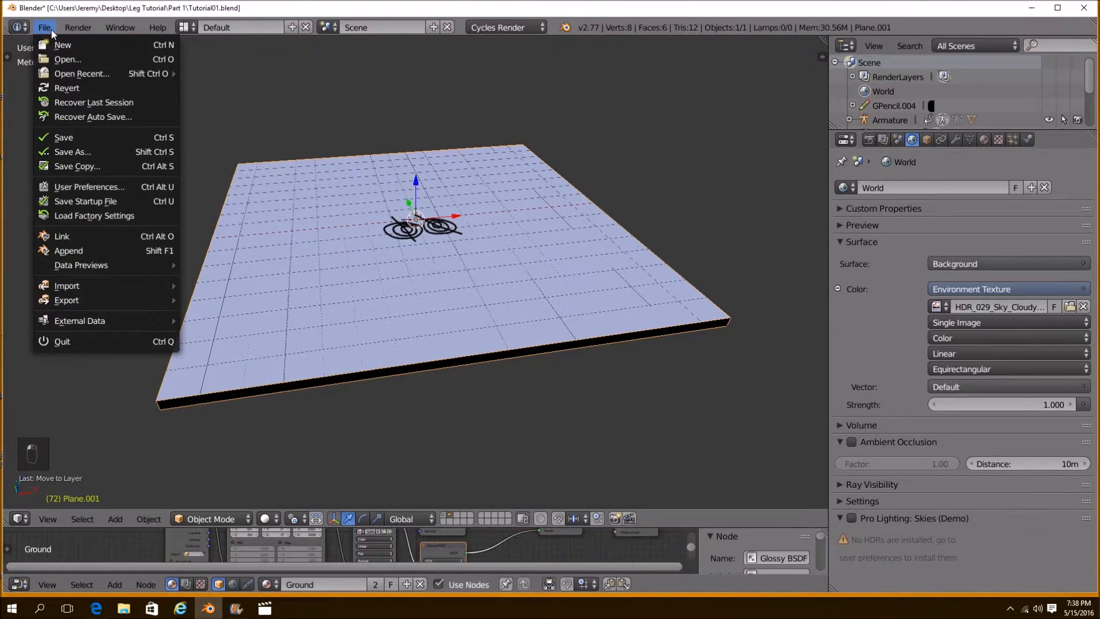
click(79, 187)
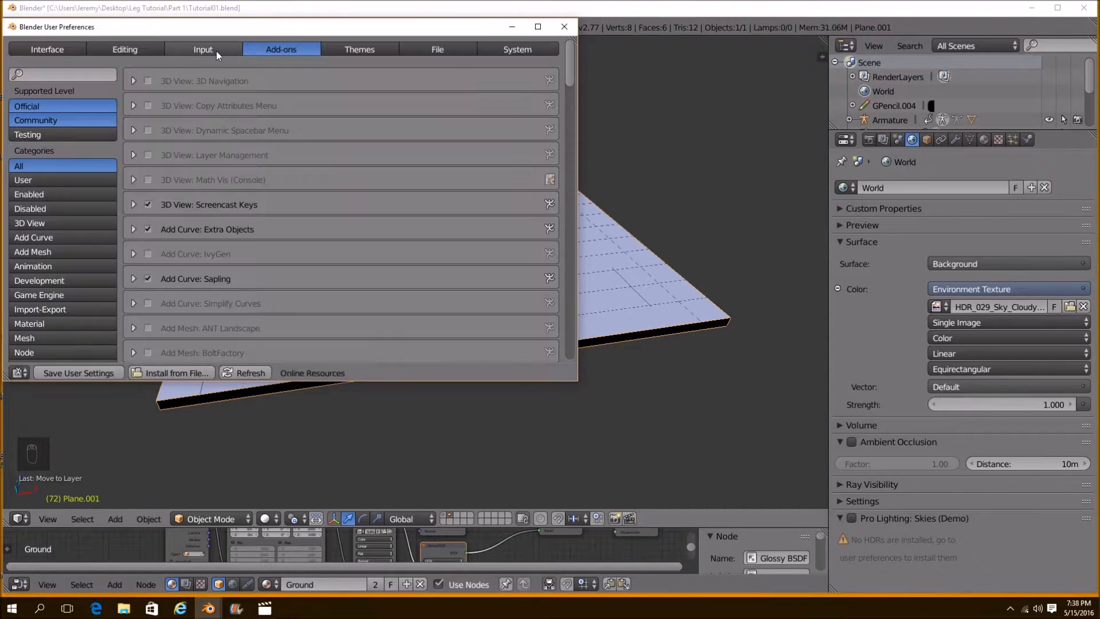
click(98, 79)
text(cell)
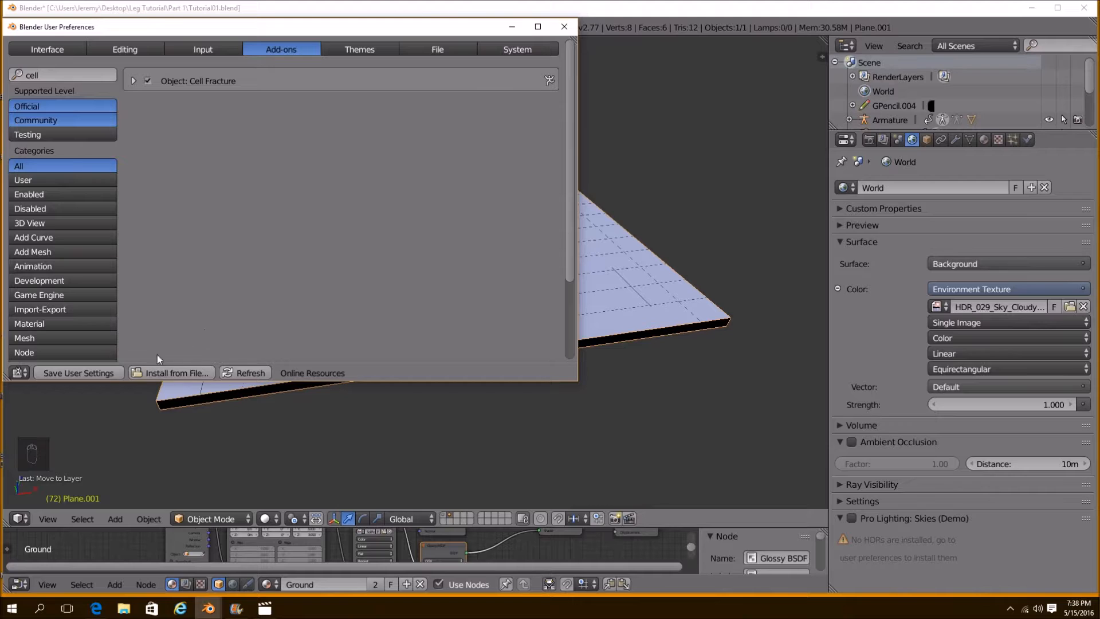
click(564, 26)
Start Cell Fracture on the selected ground slab with Grease Pencil as its only point source
key(space)
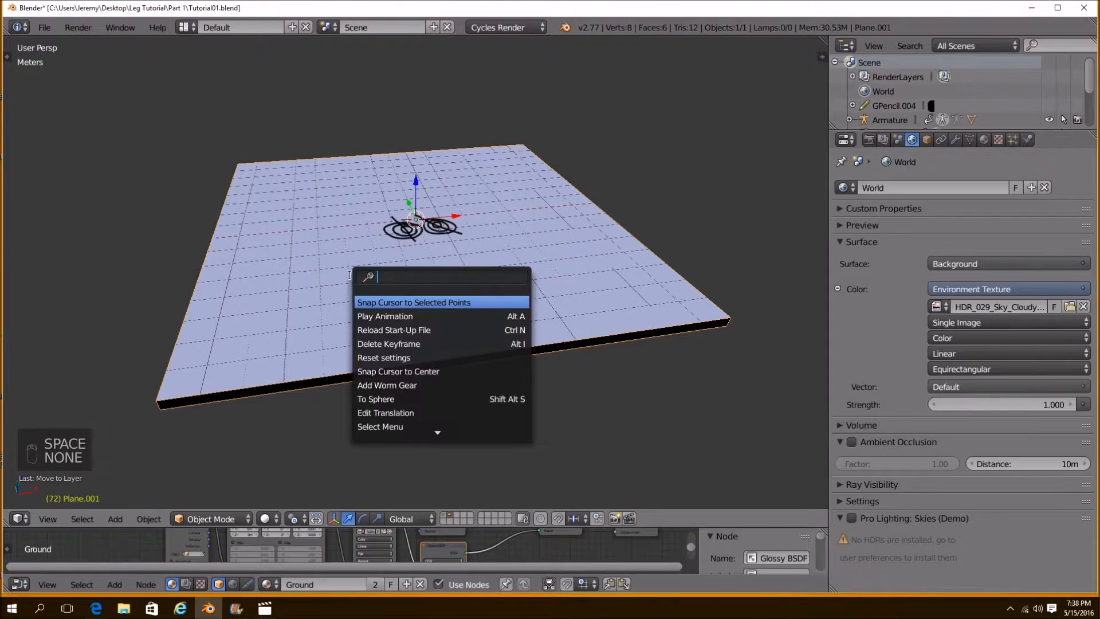
text(cell)
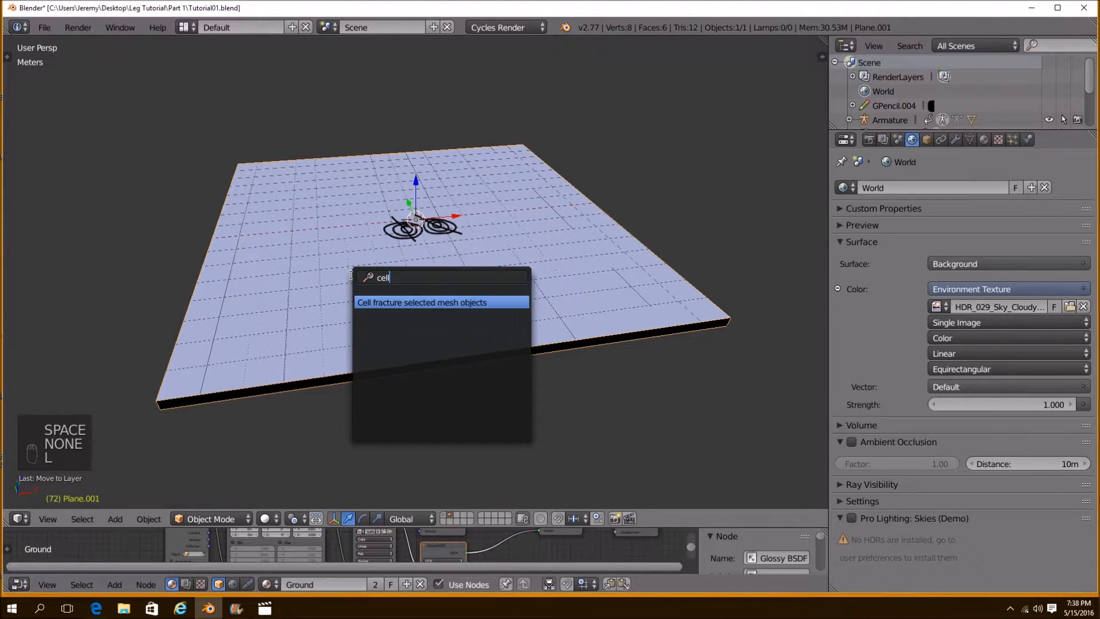
click(431, 302)
drag(452, 201, 622, 137)
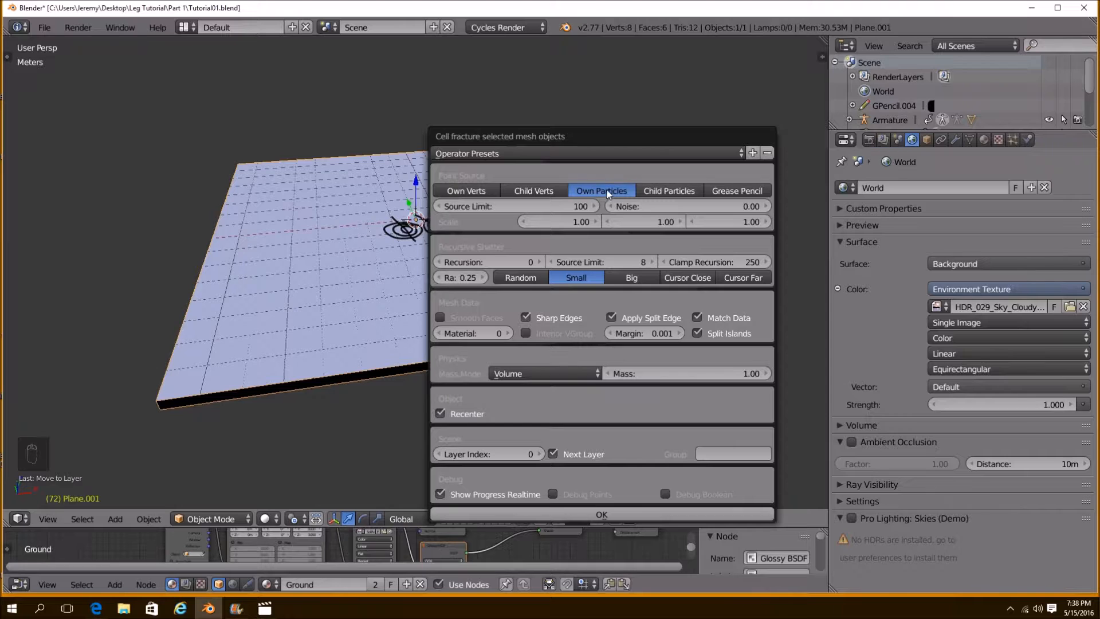
click(741, 190)
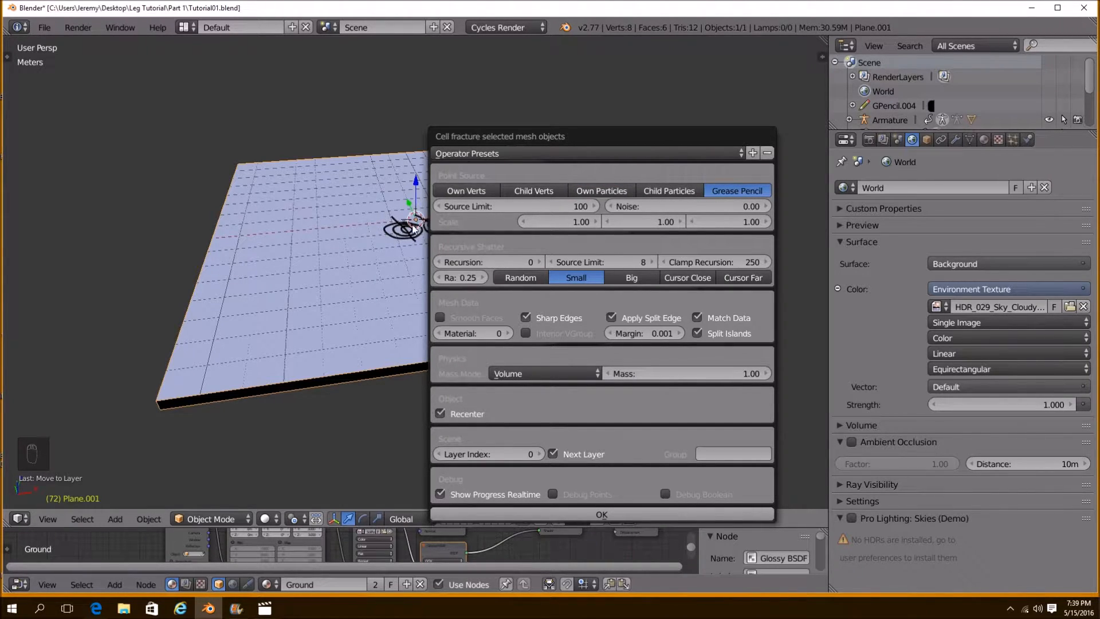
Set the fracture's point source limit to 300 and its noise to 0.18
click(532, 206)
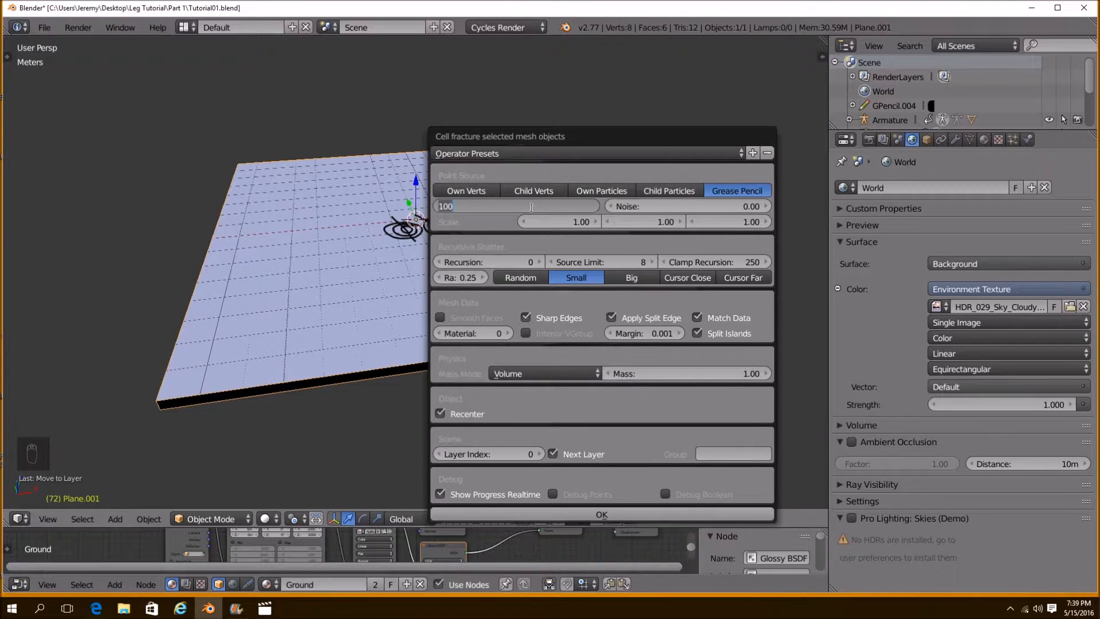
text(300)
key(Return)
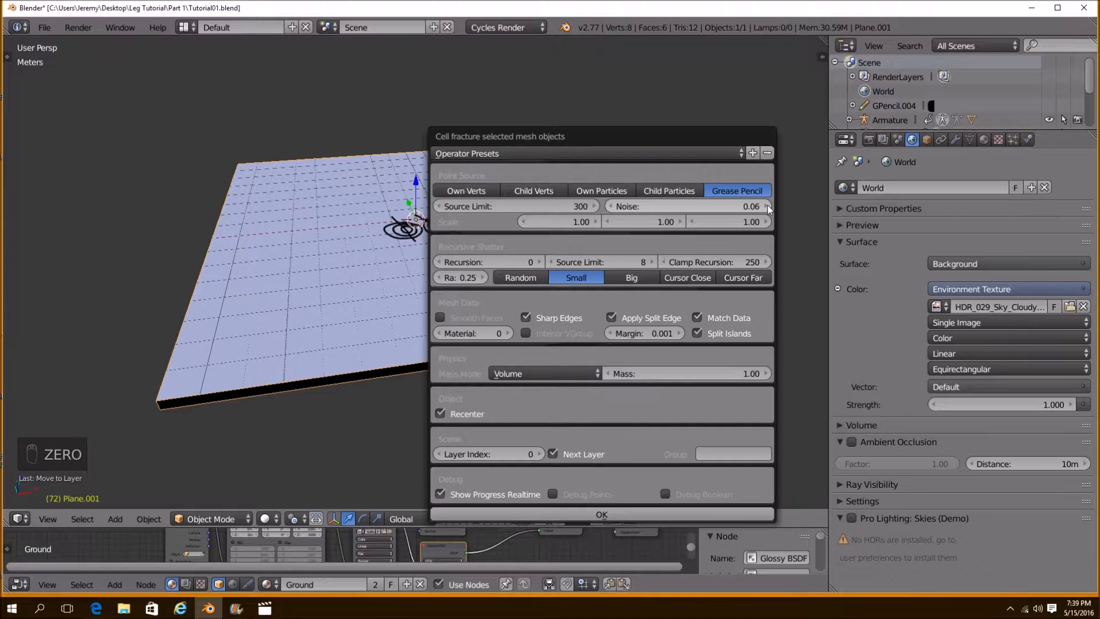
drag(766, 207, 767, 202)
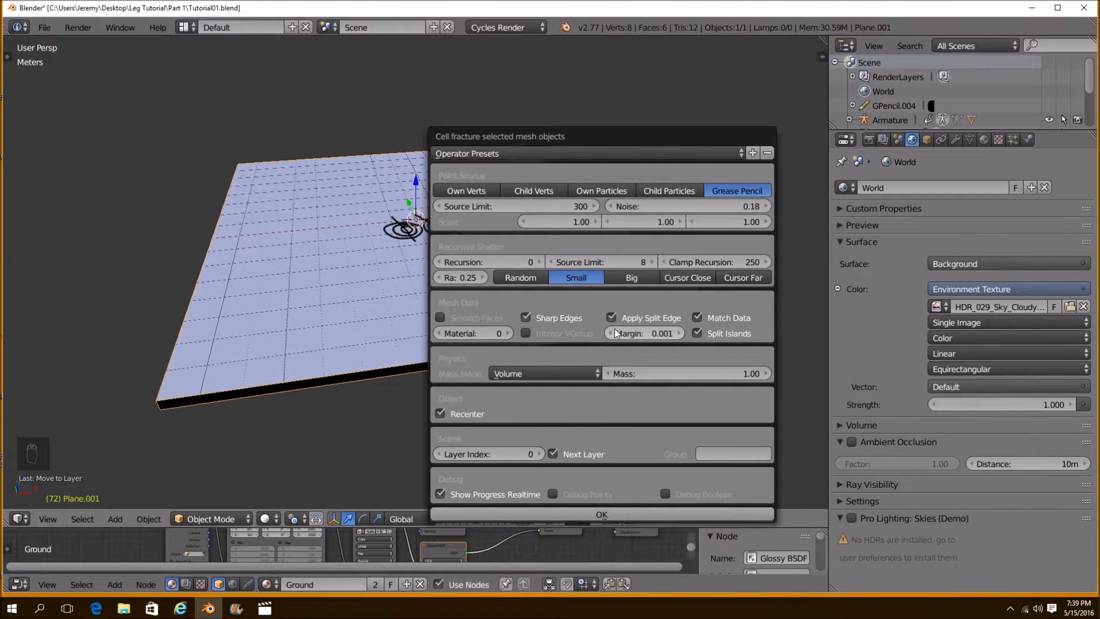
Set the recursive shatter recursion to 3 and run the cell fracture on the slab
click(539, 261)
click(539, 262)
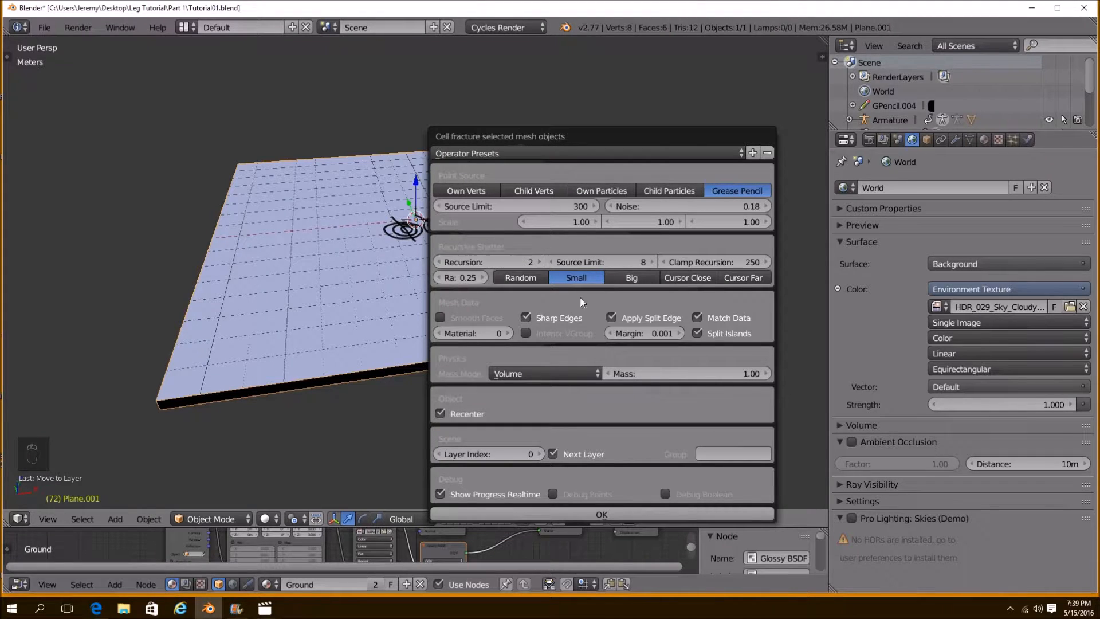
click(539, 262)
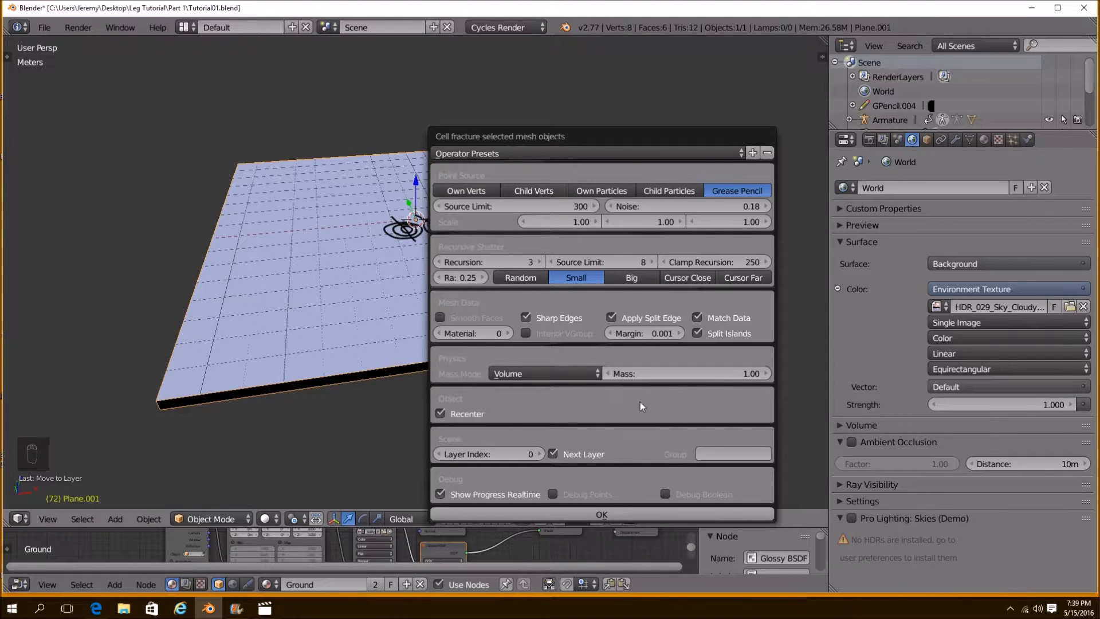
click(720, 454)
click(626, 514)
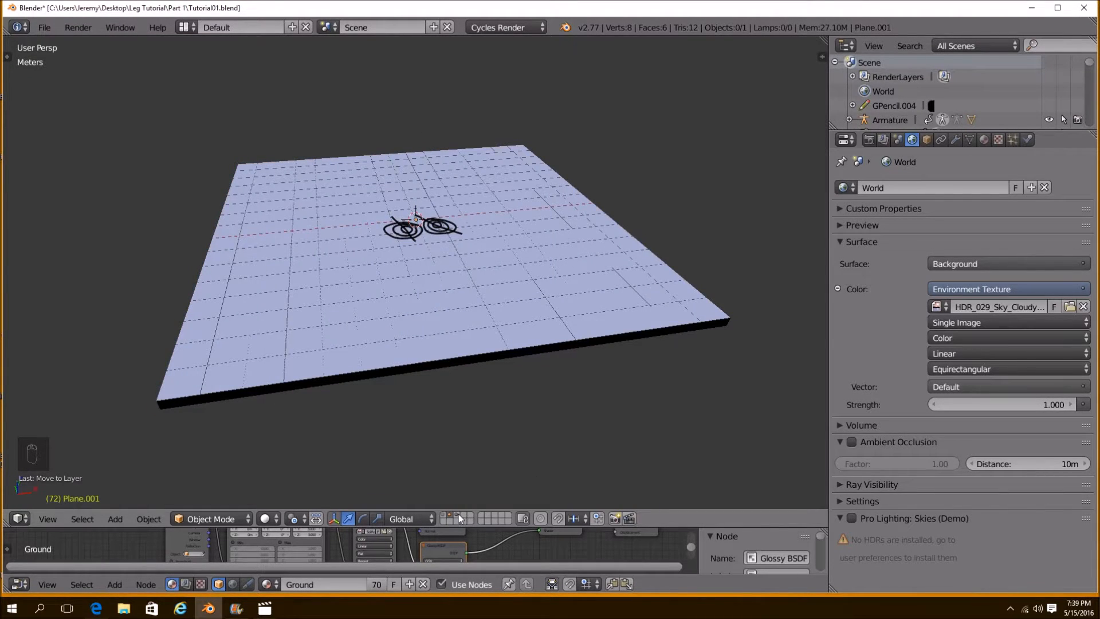
Delete all the fractured pieces on the next layer and return to the layer with the original slab
click(459, 514)
middle_drag(476, 384, 497, 314)
key(a)
key(a)
key(a)
key(Delete)
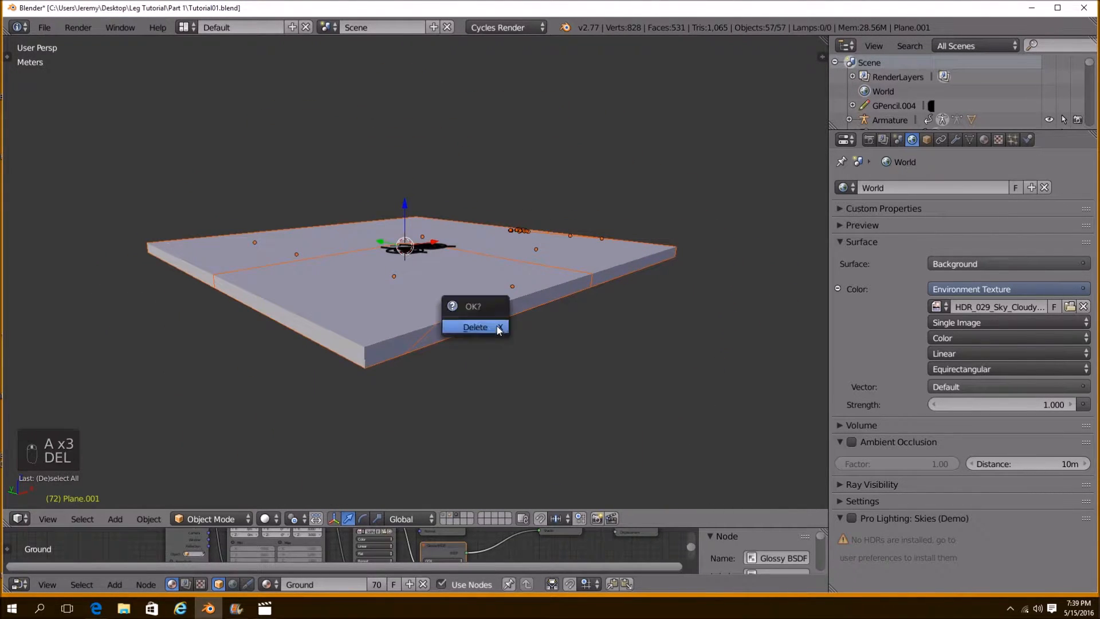
click(498, 331)
click(449, 515)
Unlink the scene's grease pencil drawing and add a new grease pencil layer with Object as the data source
middle_drag(458, 252, 431, 328)
key(KP_7)
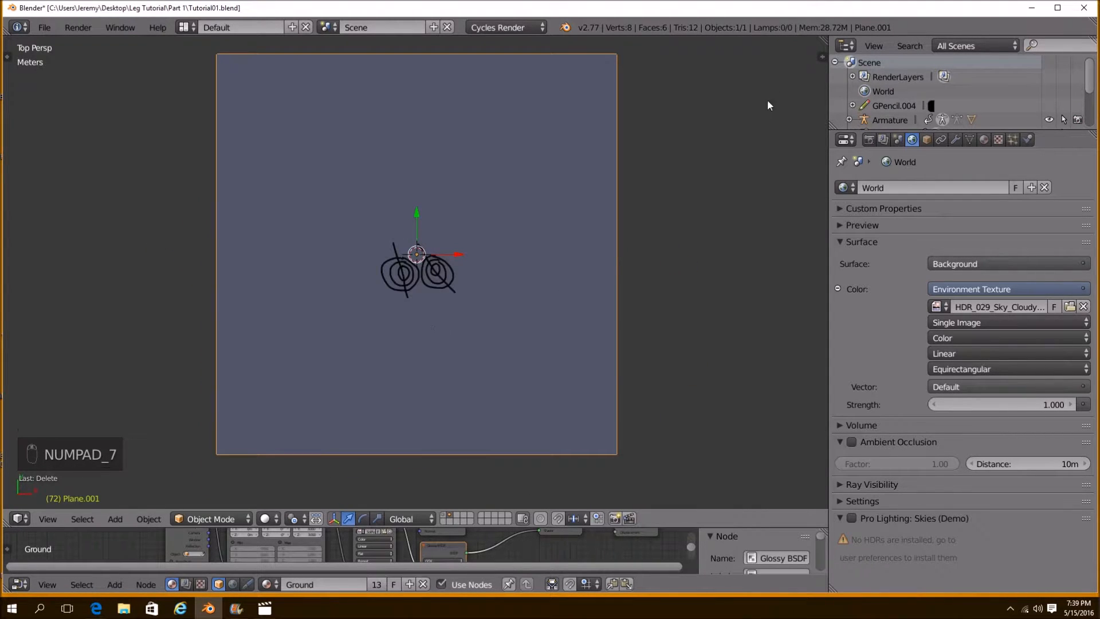
click(823, 57)
scroll(783, 309, down, 1)
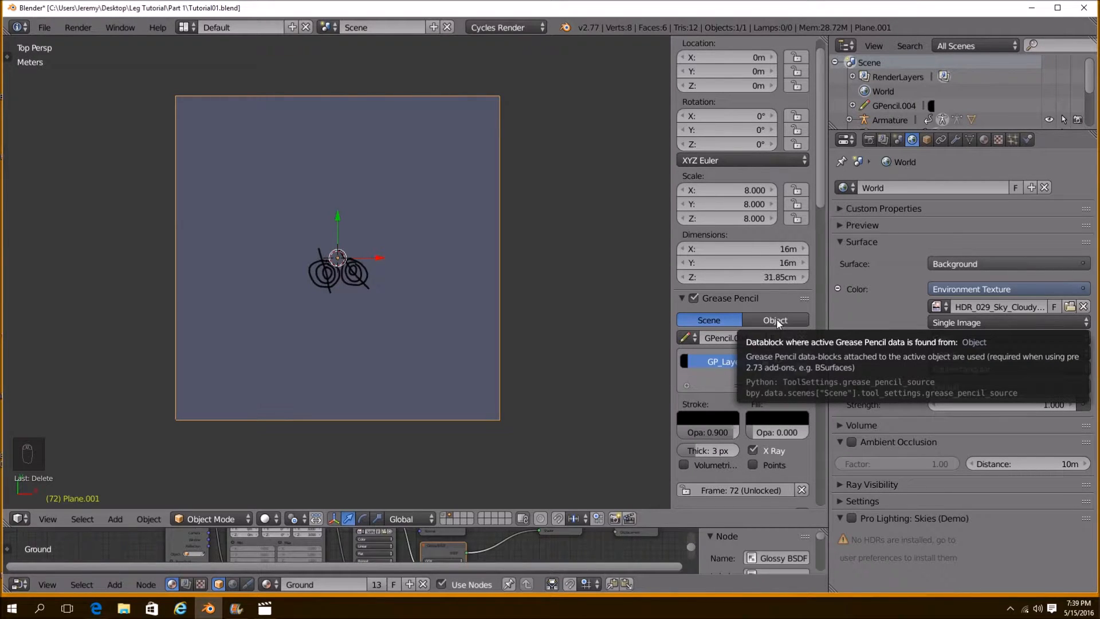
click(777, 321)
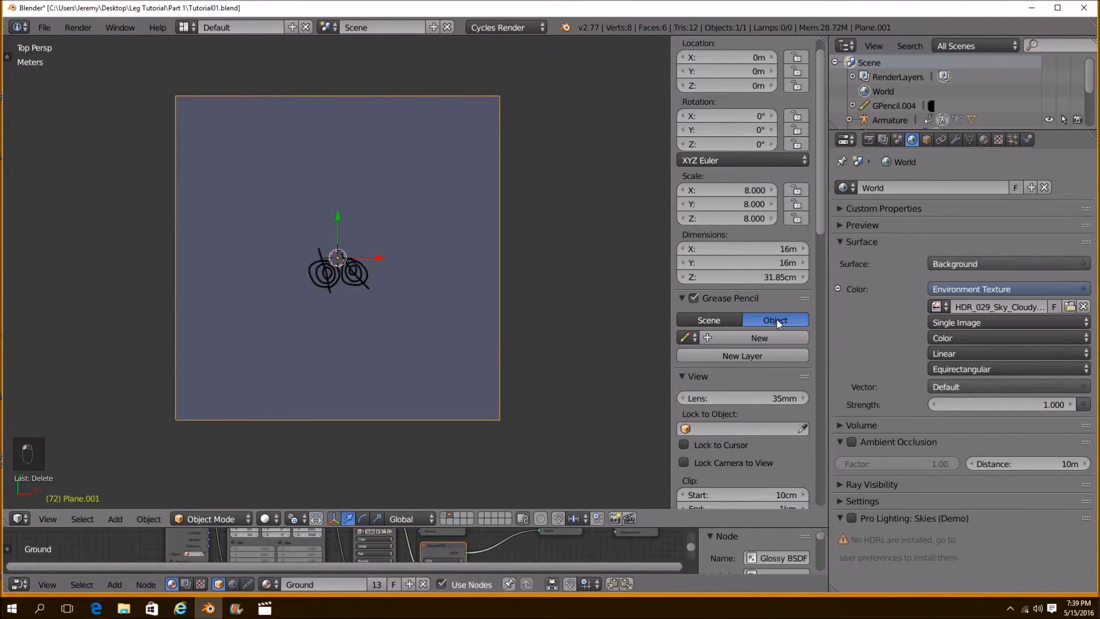
click(738, 323)
click(802, 338)
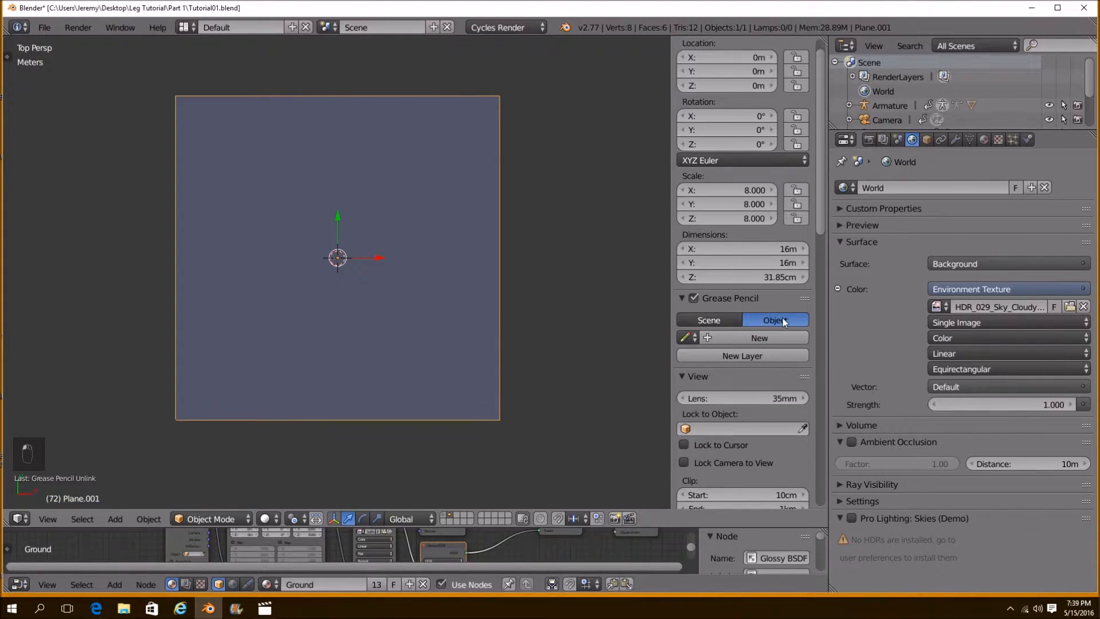
click(759, 360)
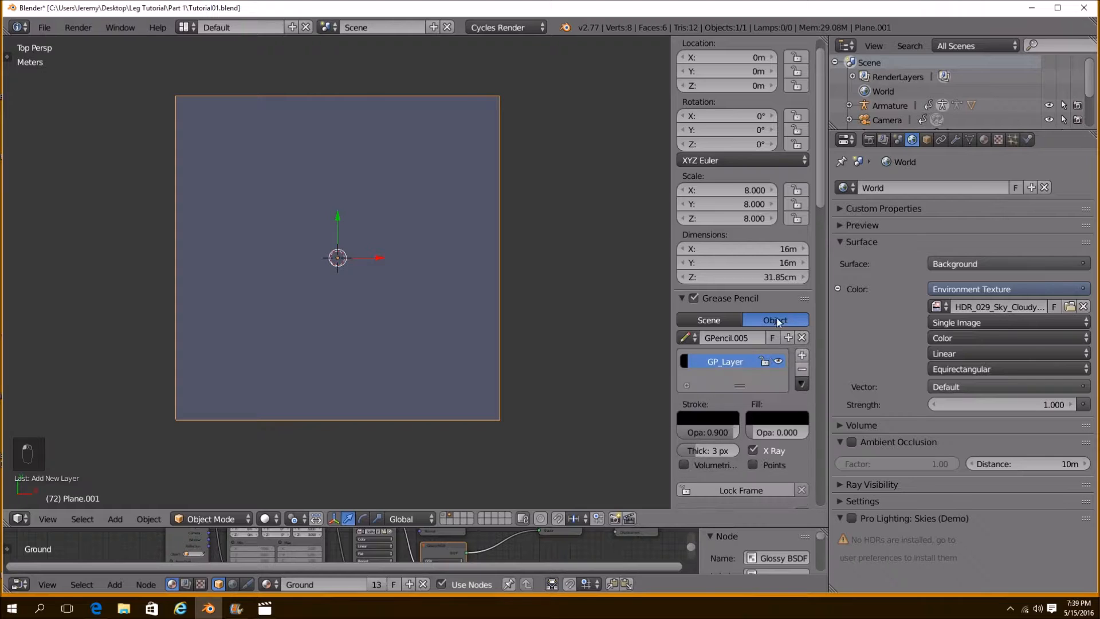
Draw two sets of concentric grease pencil circles side by side on the slab and cell fracture it with the same settings
drag(386, 256, 388, 257)
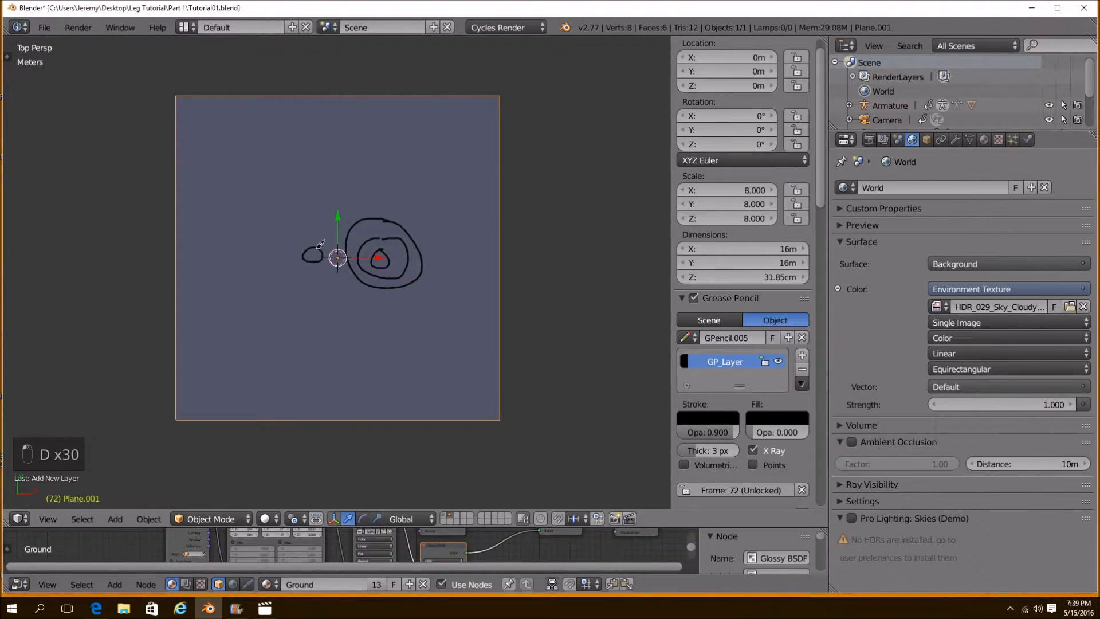
middle_drag(297, 224, 339, 211)
key(space)
click(441, 308)
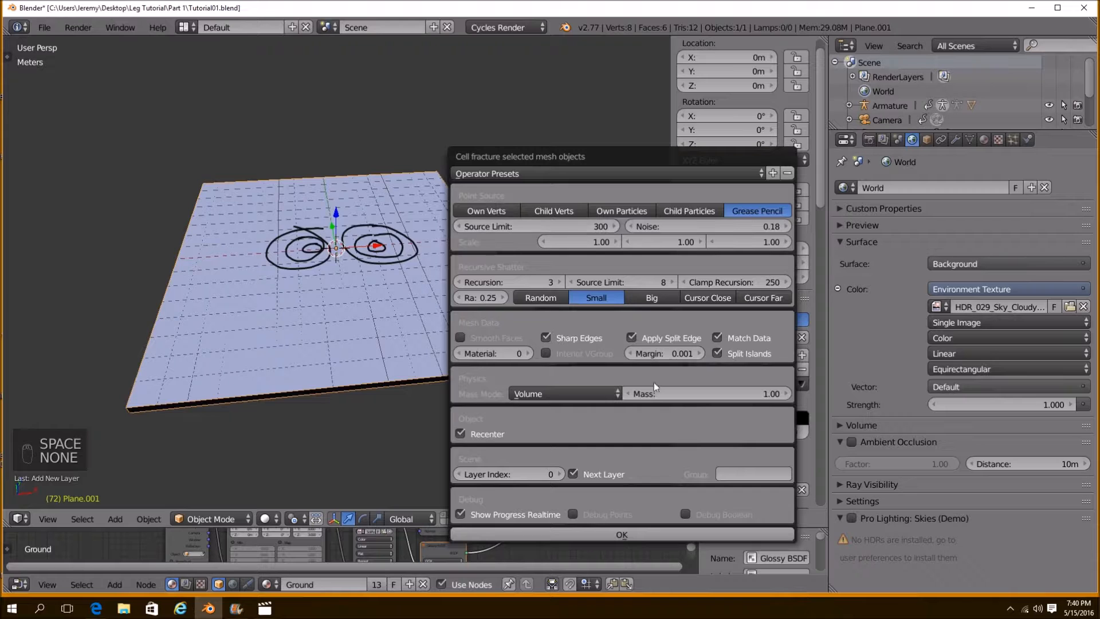
click(666, 533)
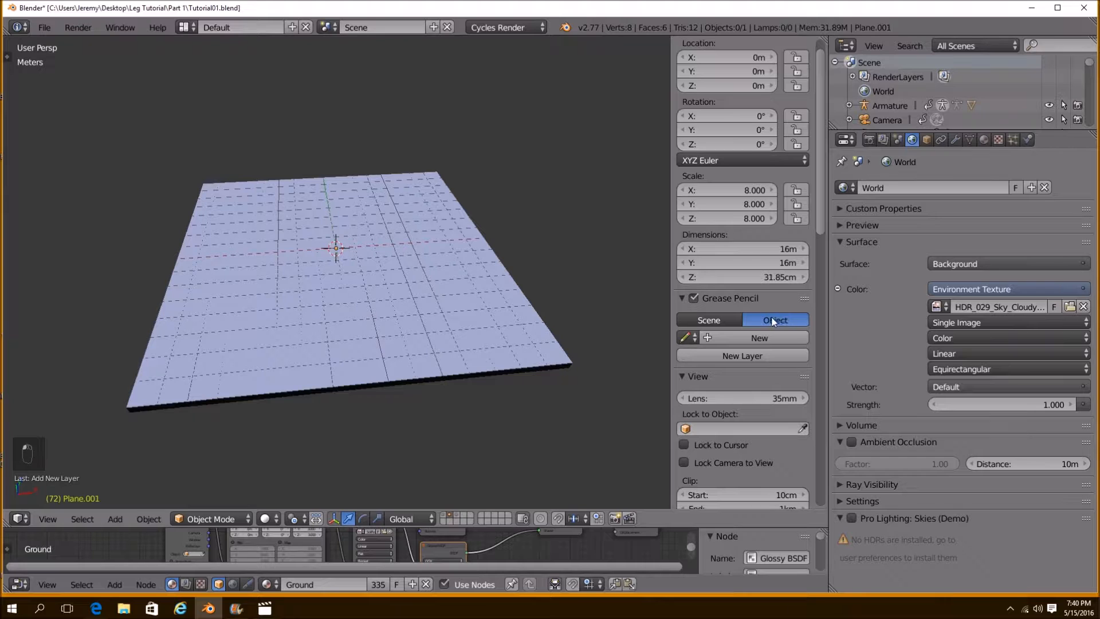
Display the layer holding the new fractured pieces and inspect the slab's shattered area up close
middle_drag(404, 296, 427, 327)
shift+click(458, 517)
key(a)
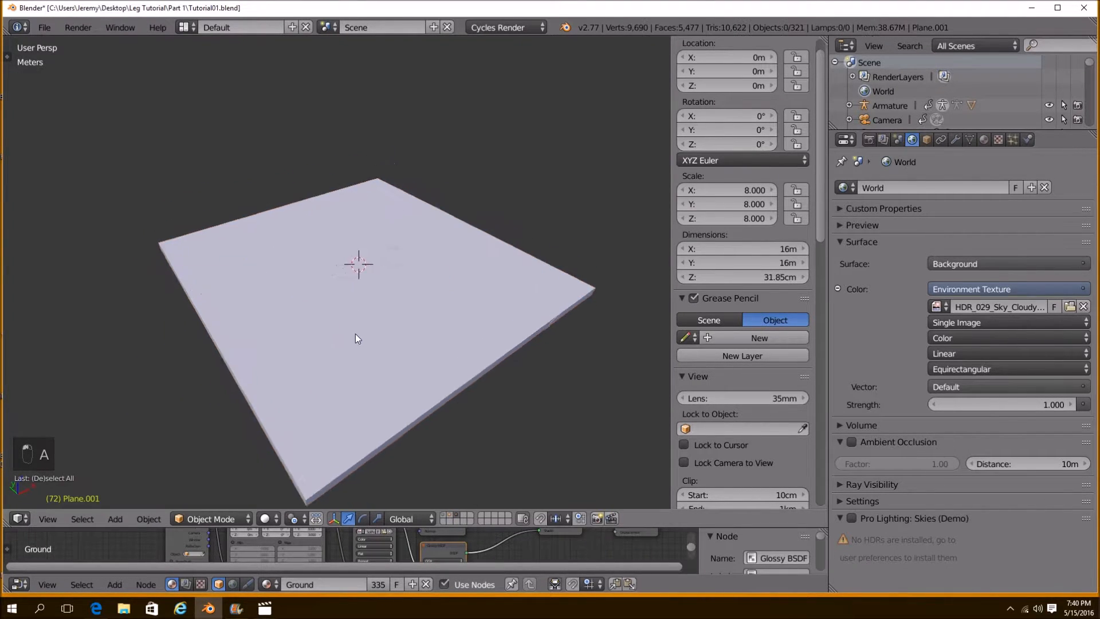
scroll(392, 331, up, 6)
scroll(392, 331, up, 2)
middle_drag(391, 331, 437, 319)
Select all the fractured pieces with one piece active and join them into a single object
right_click(393, 323)
key(a)
key(a)
scroll(437, 319, down, 5)
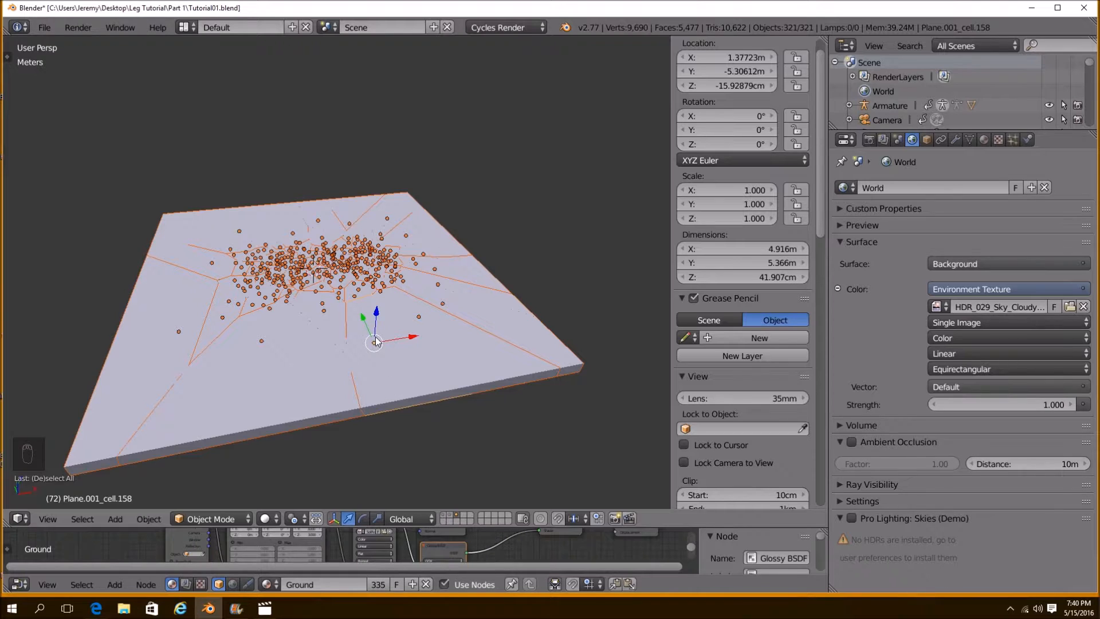
key(ctrl+j)
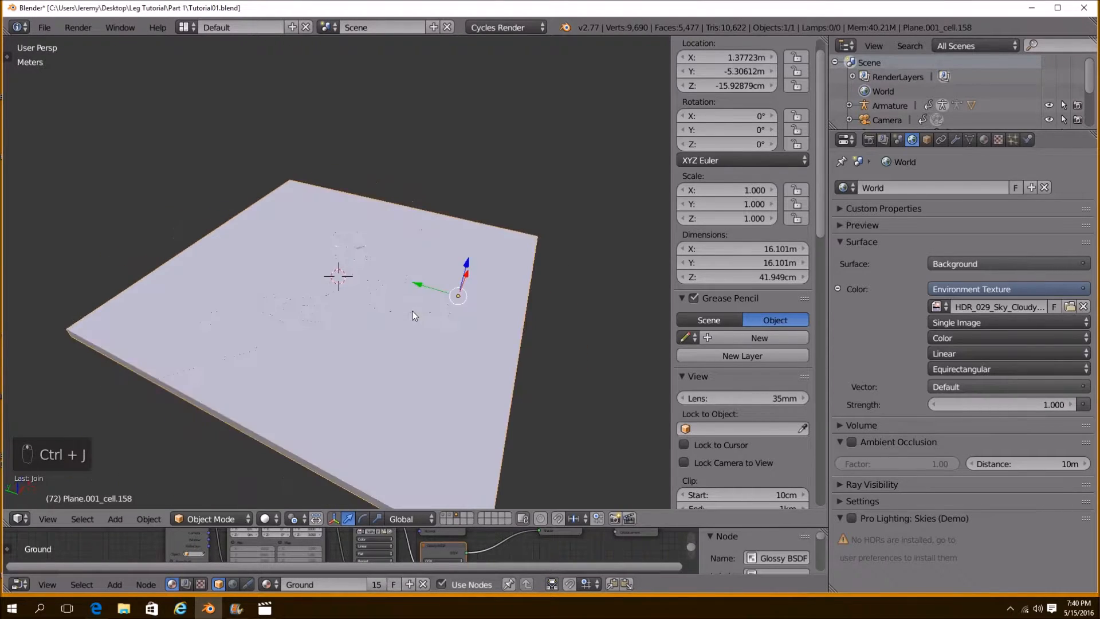
Select the entire joined mesh in Edit Mode and remove its doubled vertices
key(Tab)
key(a)
key(a)
middle_drag(412, 311, 514, 197)
key(a)
middle_drag(380, 177, 454, 248)
key(t)
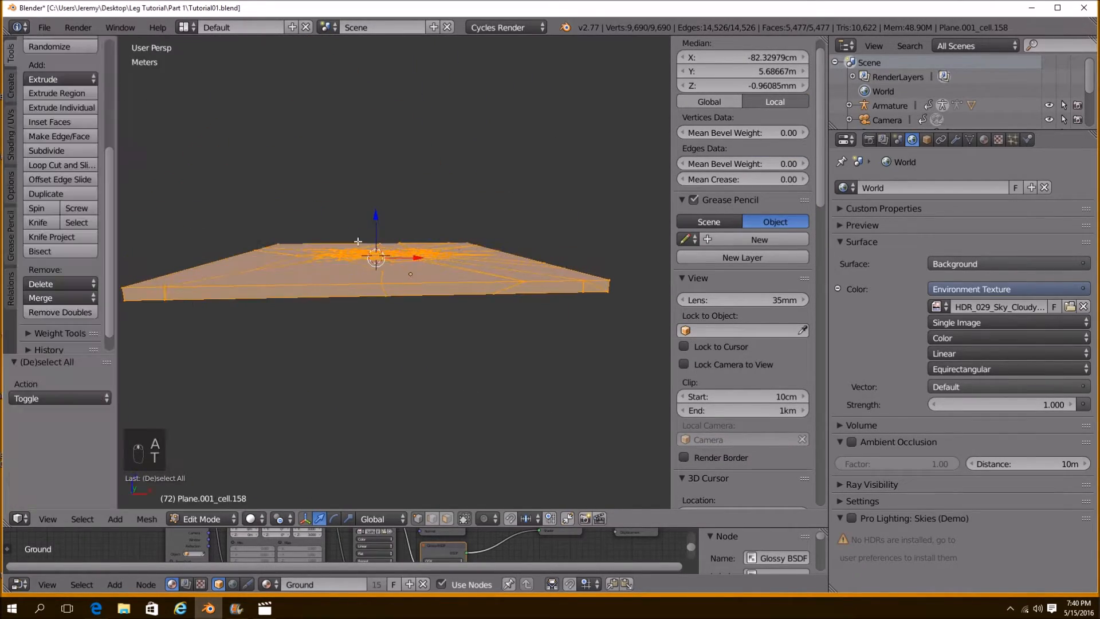
click(60, 312)
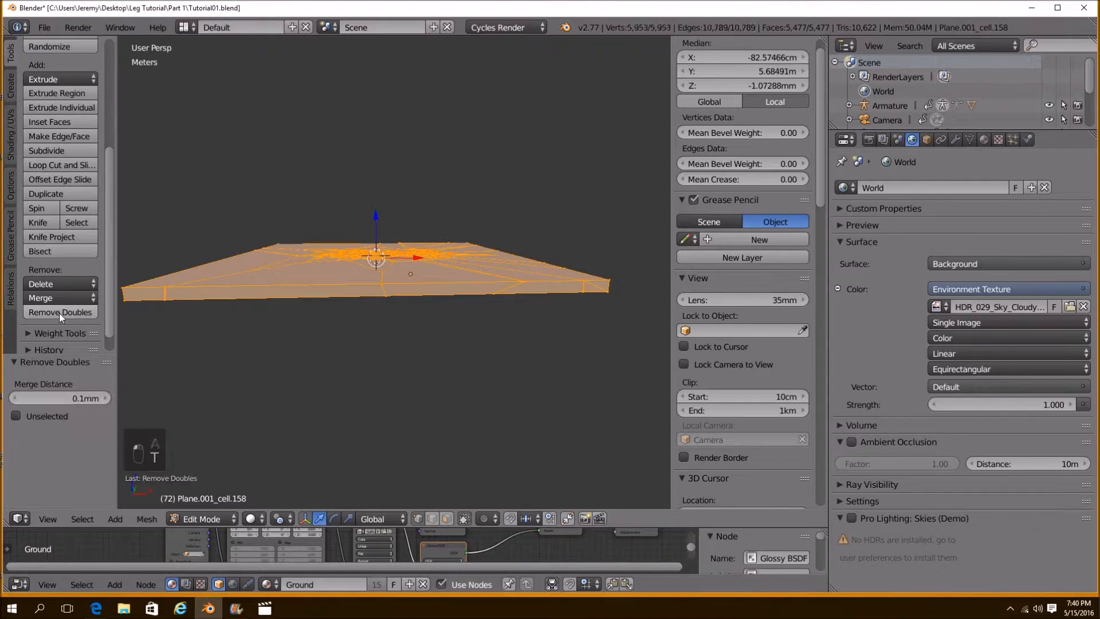
middle_drag(373, 246, 380, 325)
key(t)
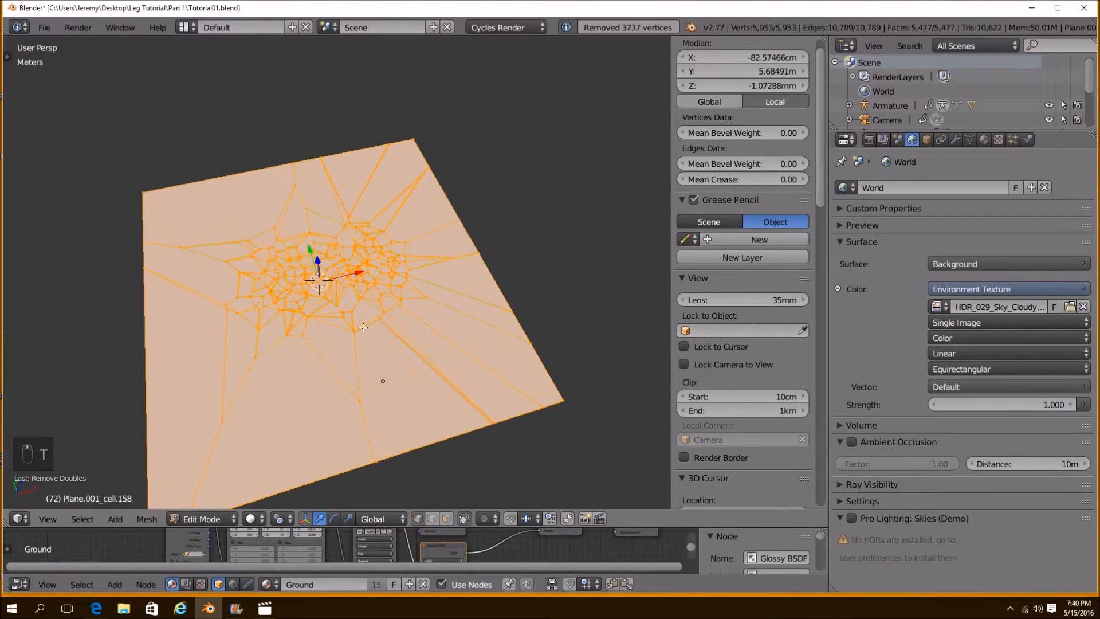
Recalculate the normals of the whole joined slab mesh and deselect everything
key(t)
click(11, 138)
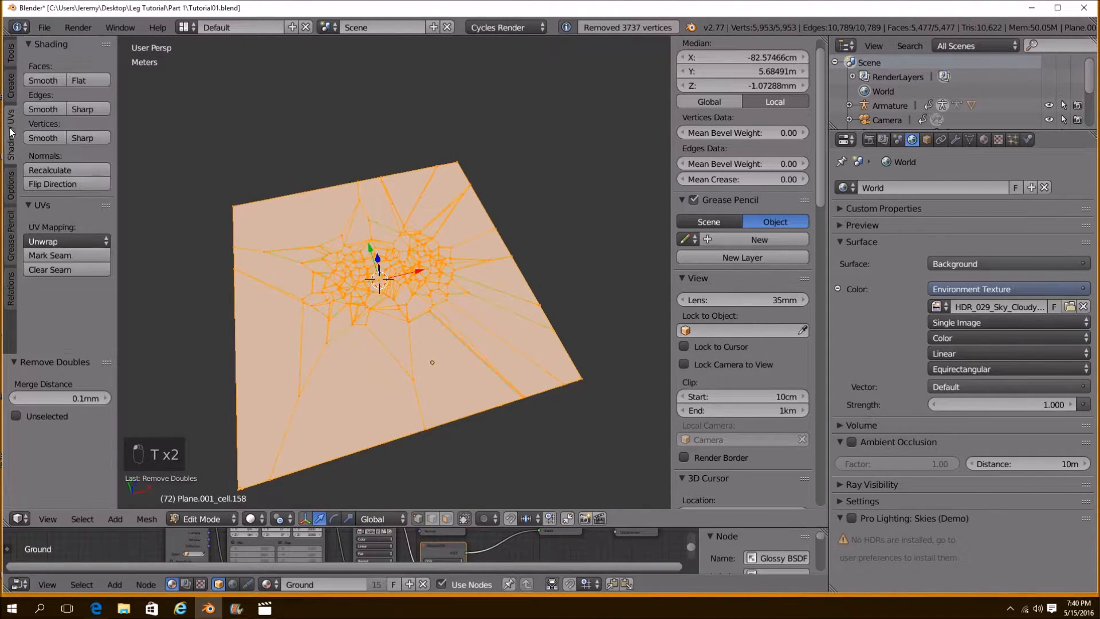
click(69, 169)
key(t)
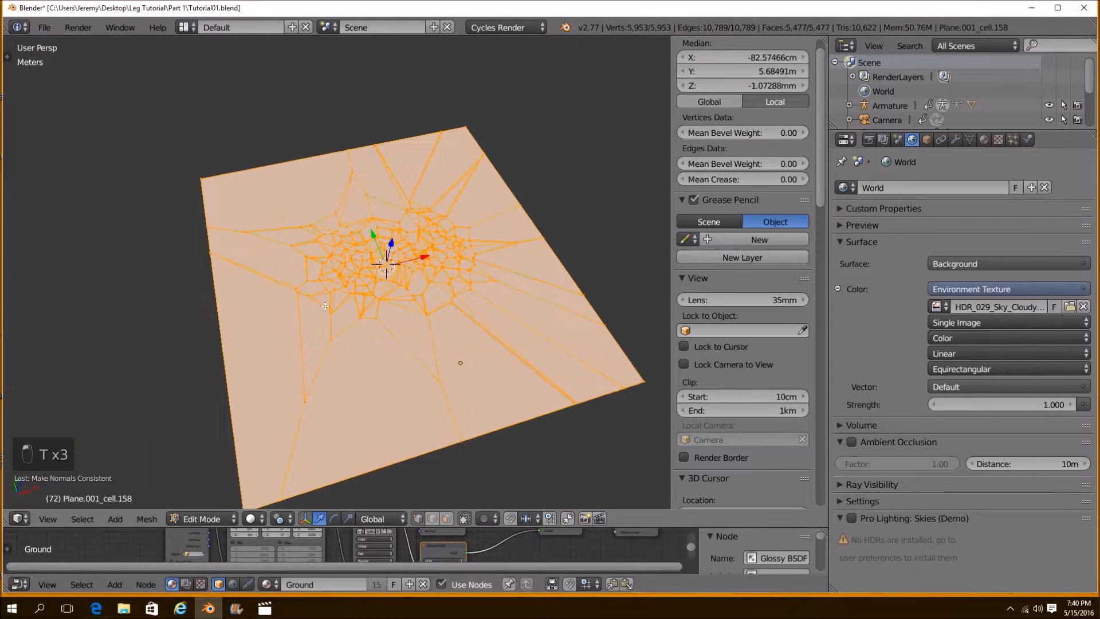
key(a)
middle_drag(340, 313, 379, 317)
key(Tab)
key(Tab)
scroll(355, 355, up, 2)
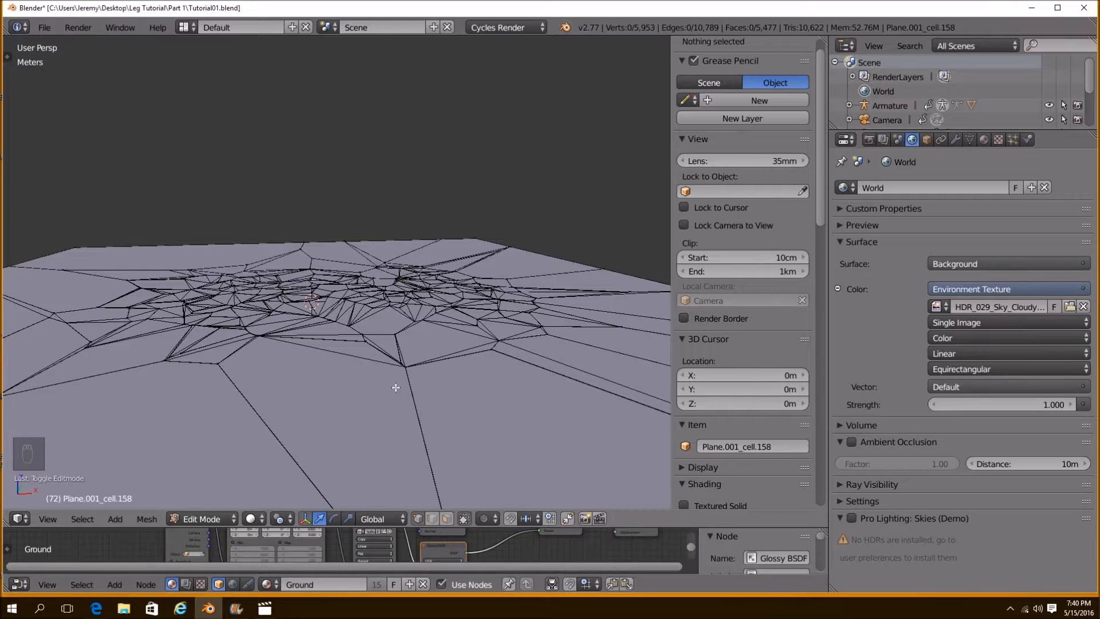
middle_drag(439, 309, 476, 417)
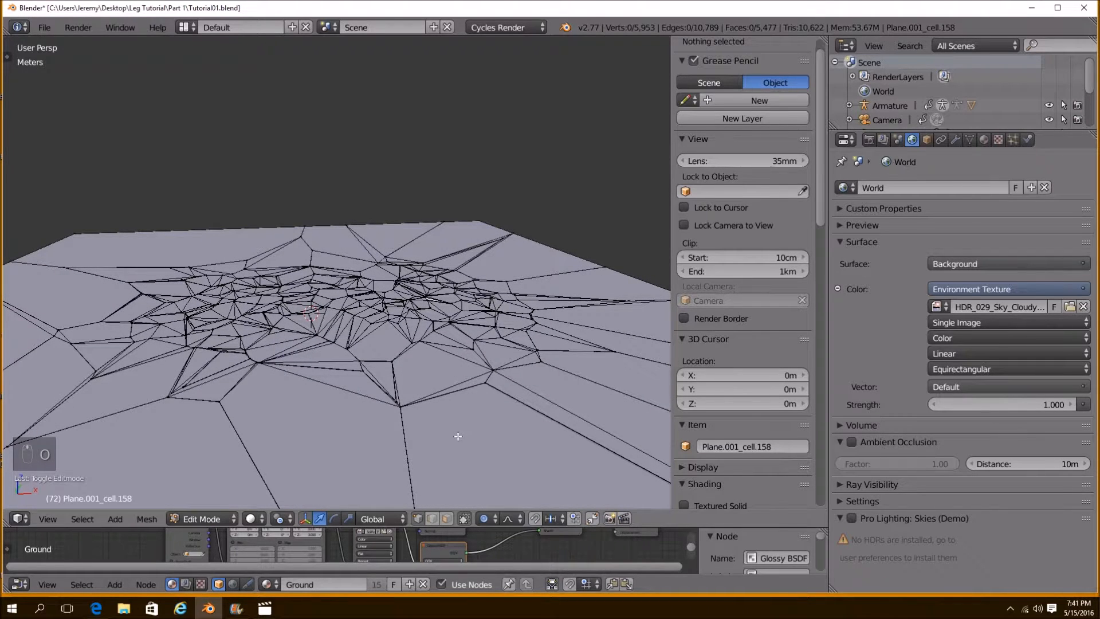
Sink the slab's shattered centre by lowering one of its vertices along Z with smooth proportional editing
right_click(447, 322)
scroll(347, 360, down, 3)
middle_drag(348, 362, 344, 353)
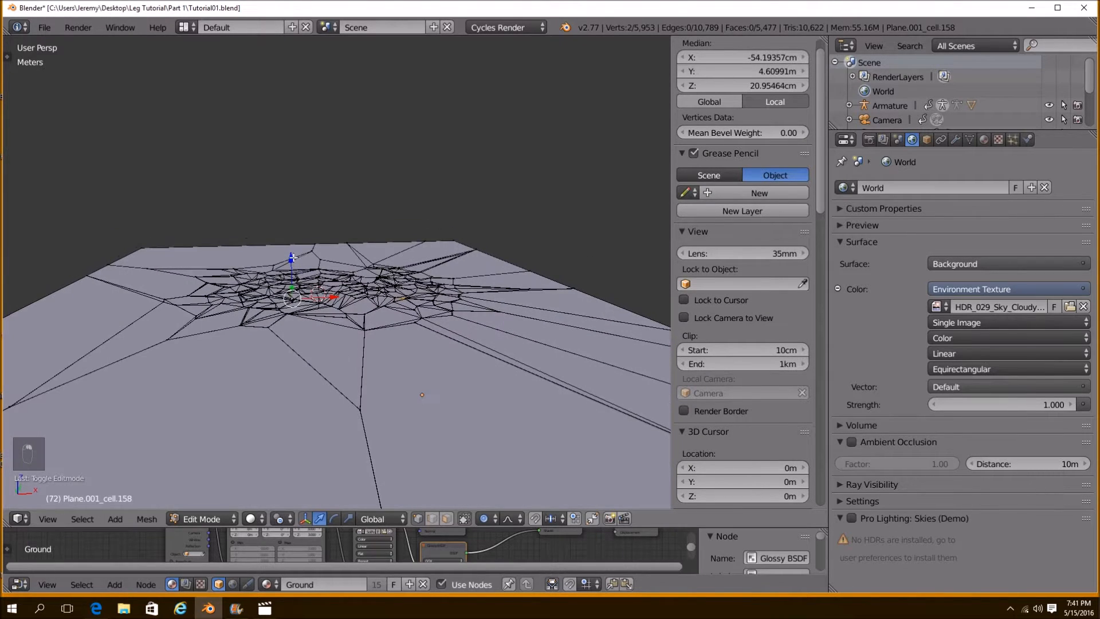
drag(292, 259, 293, 265)
scroll(293, 265, down, 11)
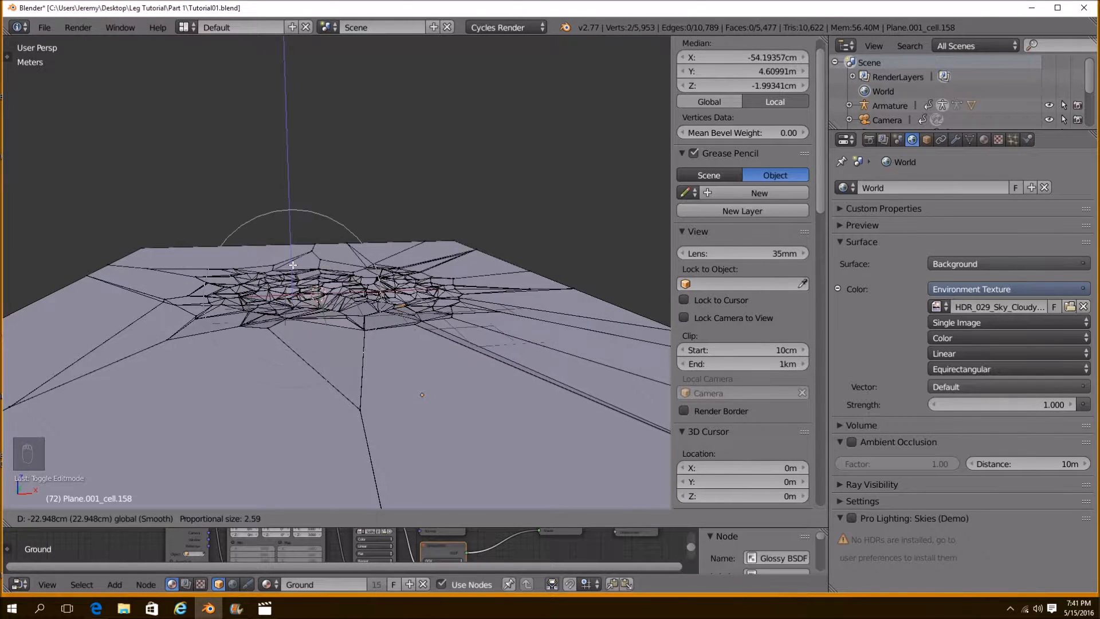
scroll(293, 265, down, 2)
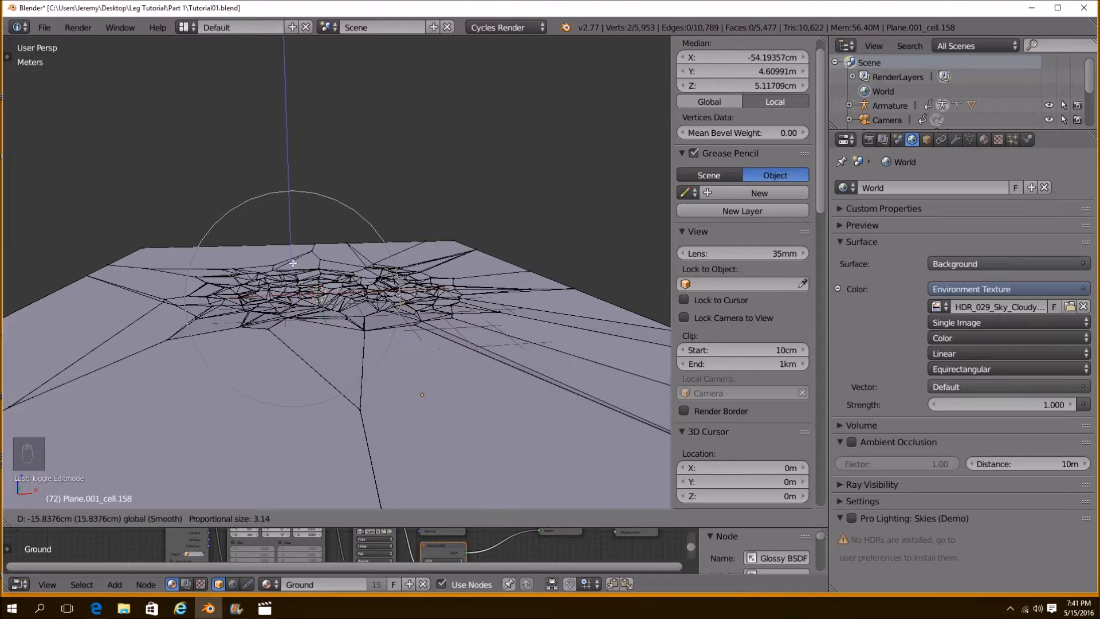
drag(293, 264, 298, 270)
scroll(294, 266, up, 4)
click(299, 271)
Select the whole slab mesh in Edit Mode and set the pivot point to Individual Origins
middle_drag(379, 321, 375, 407)
key(Tab)
key(Tab)
key(a)
key(a)
key(a)
key(a)
key(a)
click(278, 519)
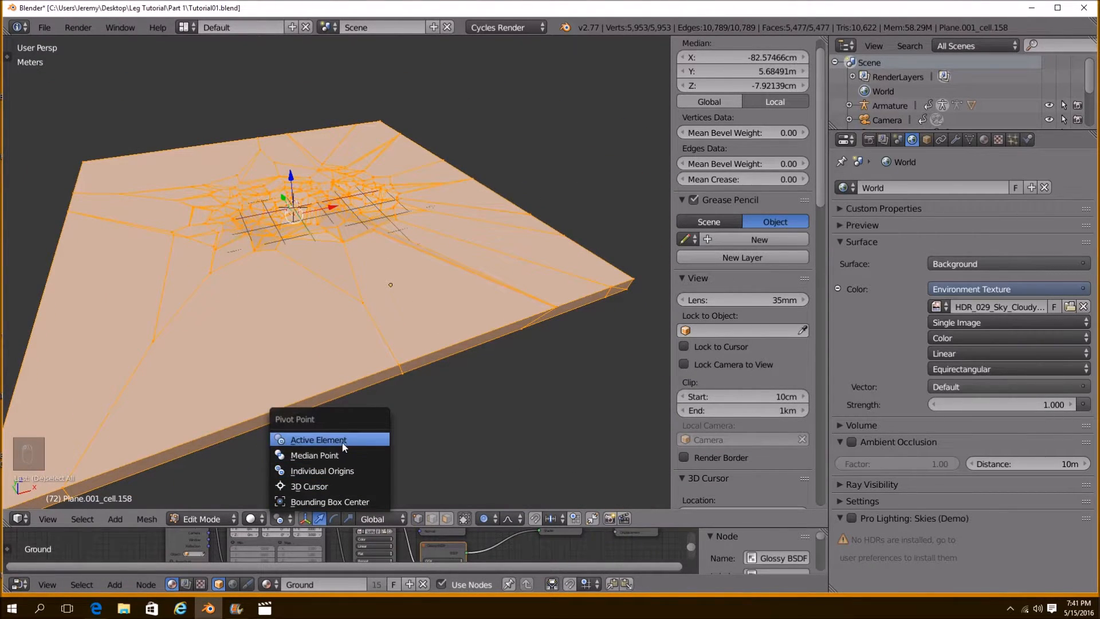
click(351, 471)
Turn off proportional editing and scale every piece to about 0.96 with Z locked, opening gaps between them
middle_drag(351, 458, 506, 376)
key(s)
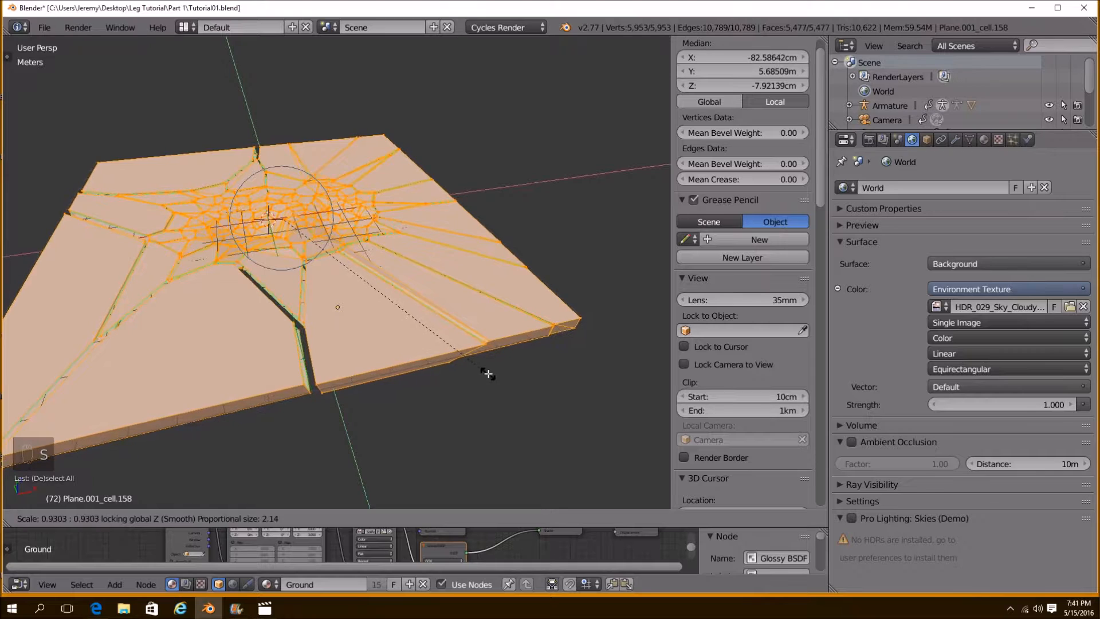
right_click(484, 377)
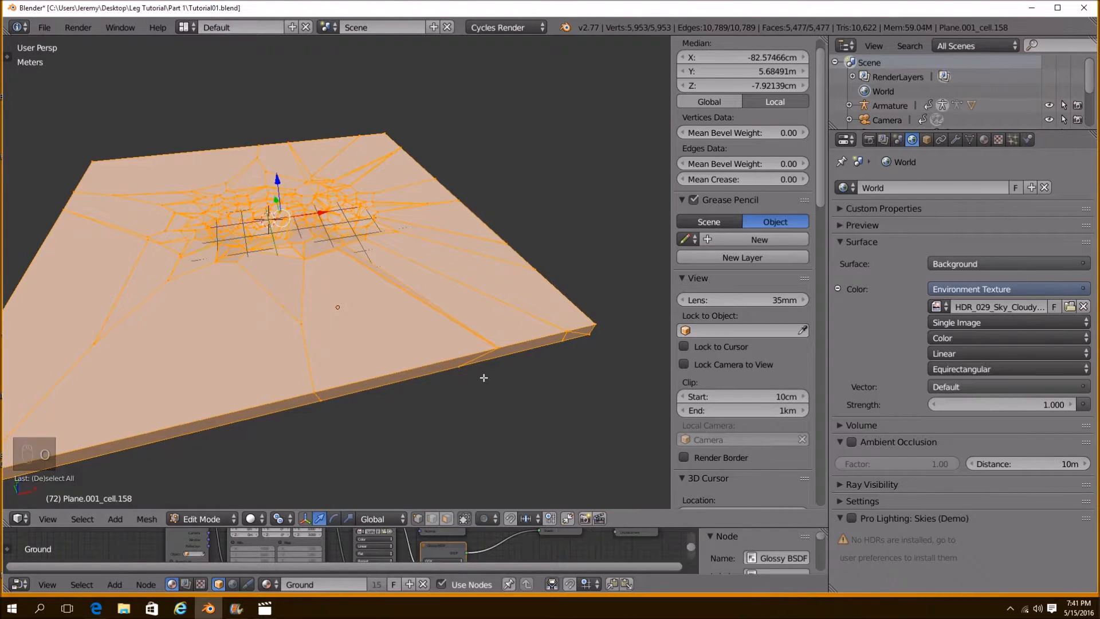
key(s)
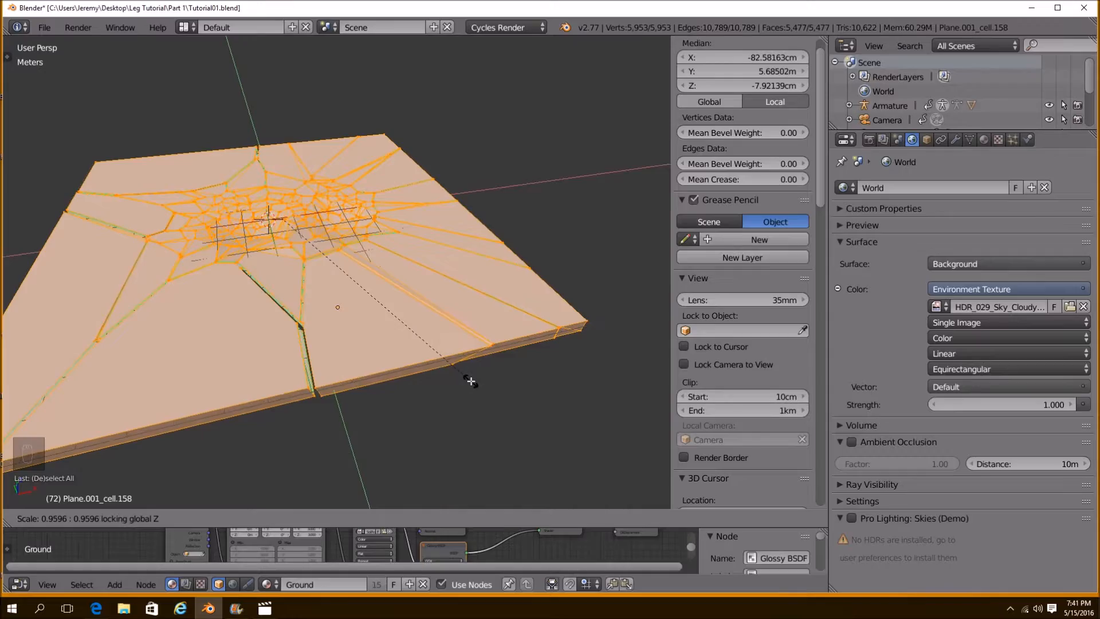
click(472, 382)
Deselect the mesh, return to Object Mode and examine the gaps between pieces up close and through the camera
scroll(376, 408, up, 6)
scroll(377, 407, up, 3)
middle_drag(377, 408, 401, 355)
key(a)
key(Tab)
middle_drag(476, 364, 405, 373)
scroll(412, 384, down, 3)
key(KP_0)
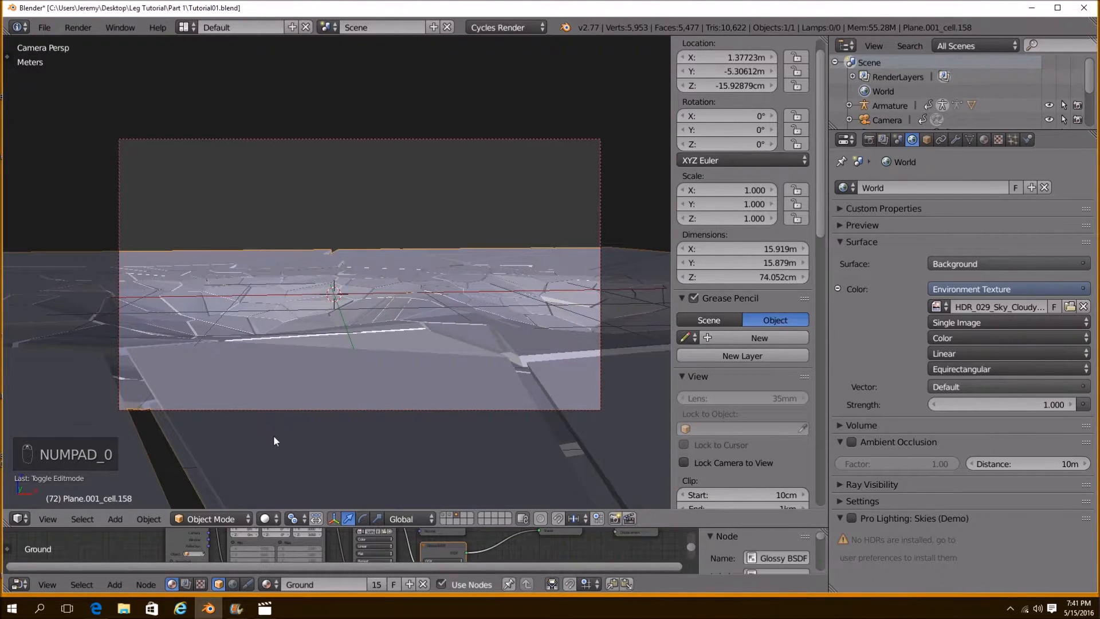
Select the large neighbouring pieces around the wide crack at the slab's edge, including all their linked geometry
key(Tab)
scroll(258, 424, down, 4)
middle_drag(270, 393, 297, 393)
scroll(298, 384, down, 3)
scroll(300, 380, up, 3)
middle_drag(327, 323, 450, 385)
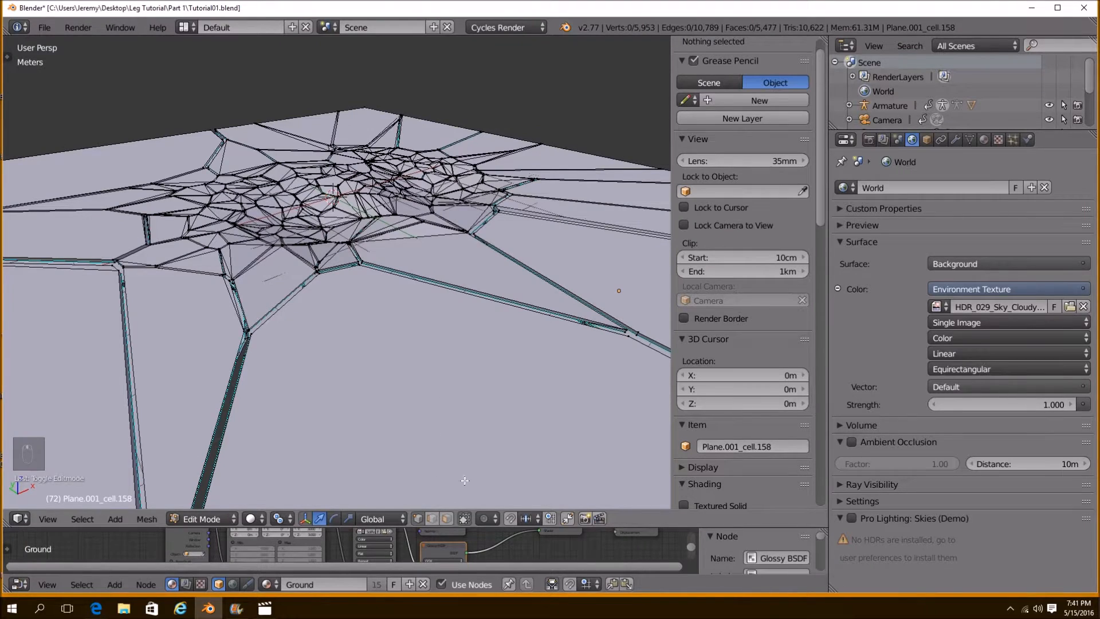
middle_drag(513, 370, 494, 400)
right_click(568, 413)
shift+middle_drag(575, 434, 460, 339)
shift+right_click(411, 305)
shift+right_click(437, 300)
key(ctrl+l)
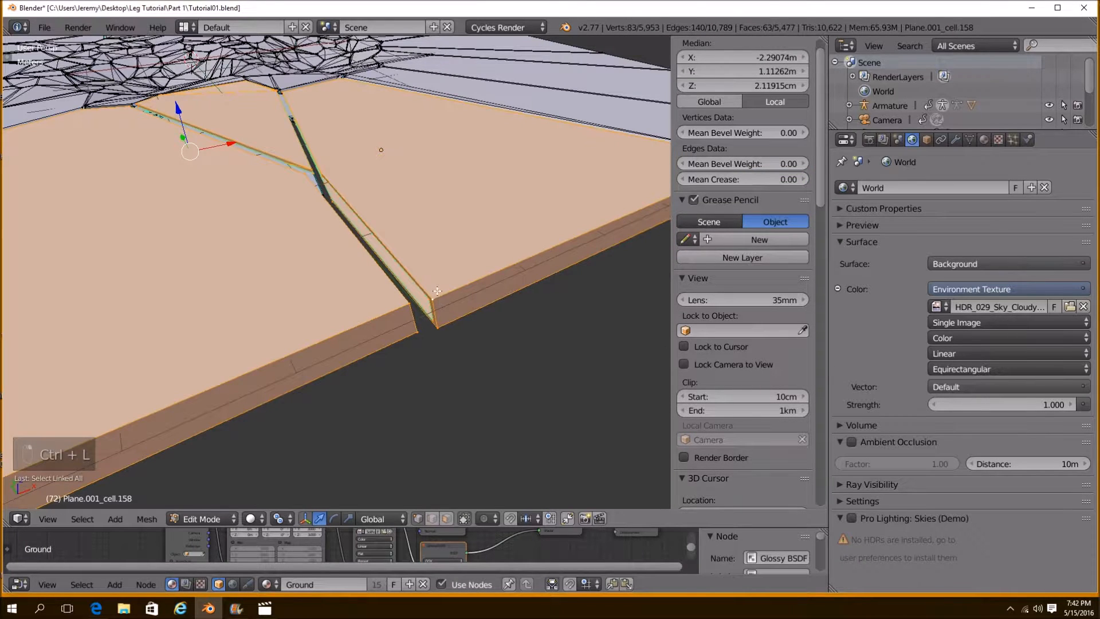
Scale the selected pieces up slightly with Z locked to narrow the wide crack between them
scroll(438, 291, down, 5)
key(s)
key(shift+z)
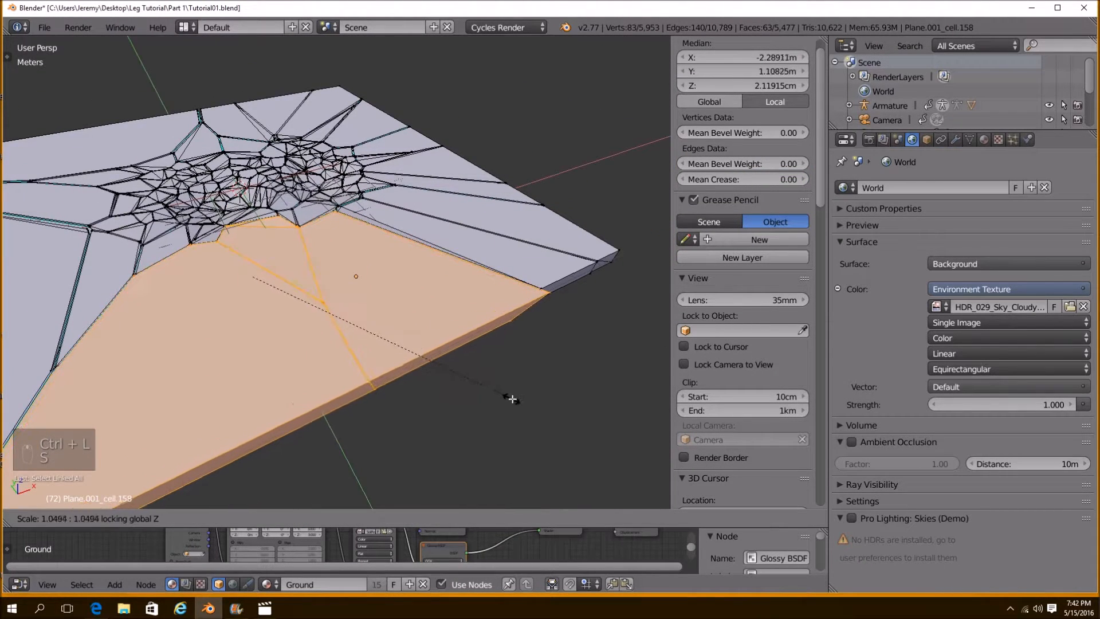
click(483, 389)
Return to Object Mode and rename the joined slab as Cracked Ground
key(Tab)
mouse_move(262, 326)
shift+middle_down()
mouse_move(321, 350)
mouse_move(249, 321)
mouse_move(211, 338)
mouse_move(290, 345)
mouse_move(320, 302)
mouse_move(360, 333)
mouse_move(346, 307)
mouse_move(271, 311)
shift+middle_up()
scroll(270, 311, down, 4)
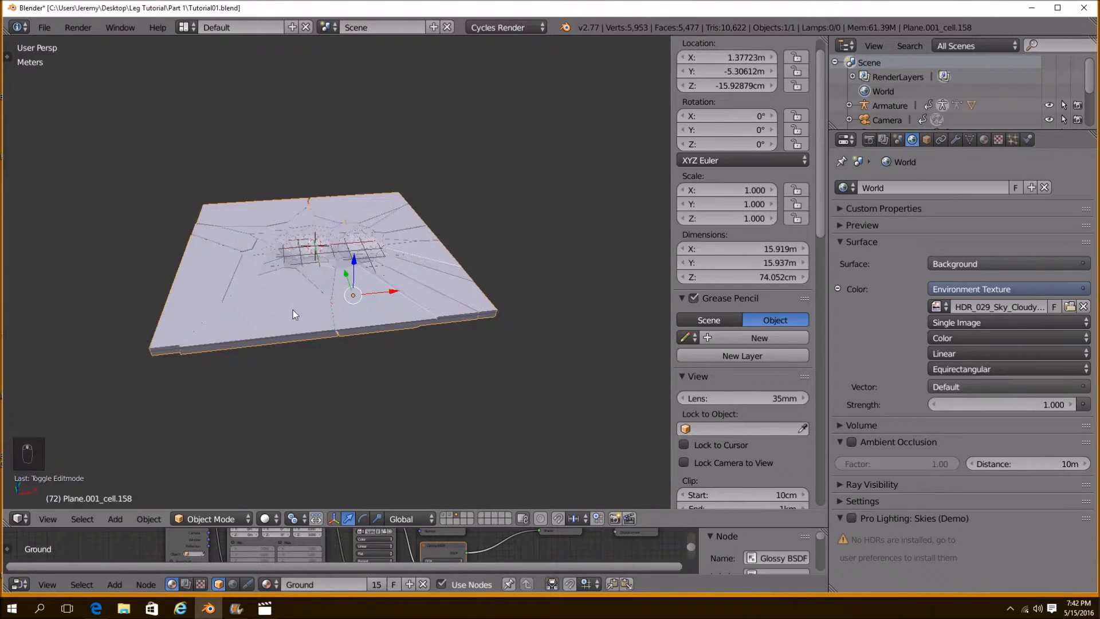
click(927, 141)
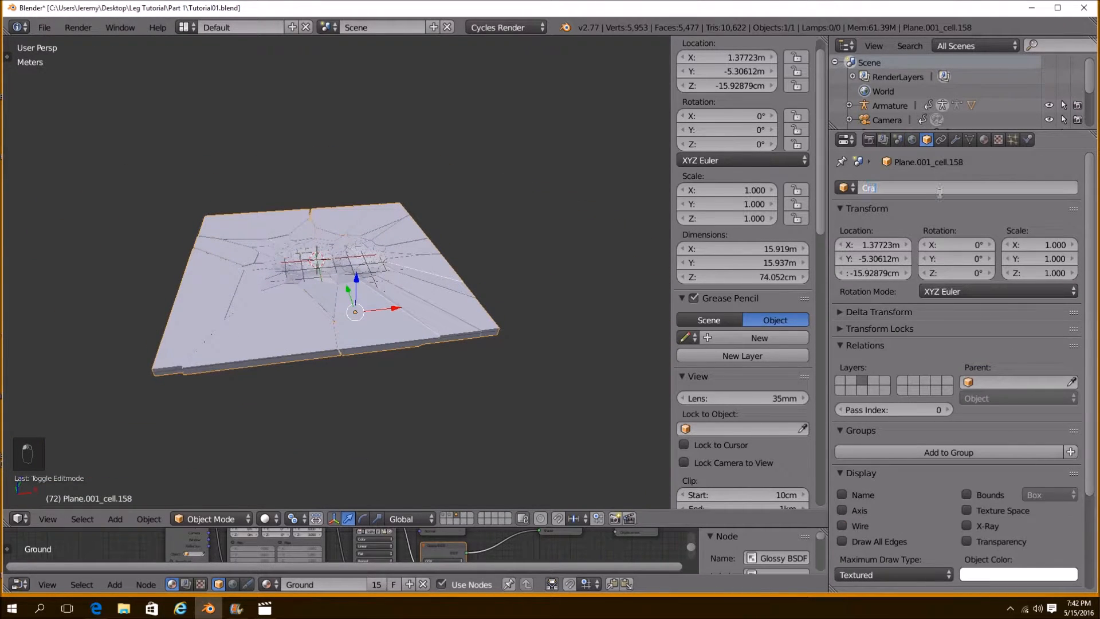
click(940, 193)
text(Cracked Ground)
key(Return)
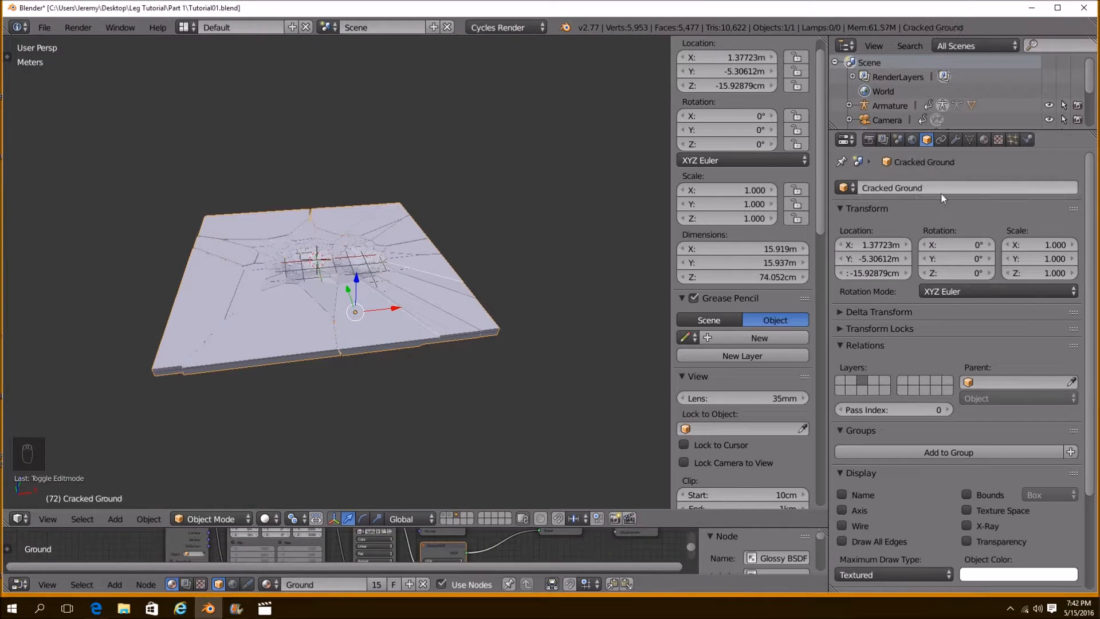
Display the second layer and delete the leftover unfractured slab on it
click(448, 518)
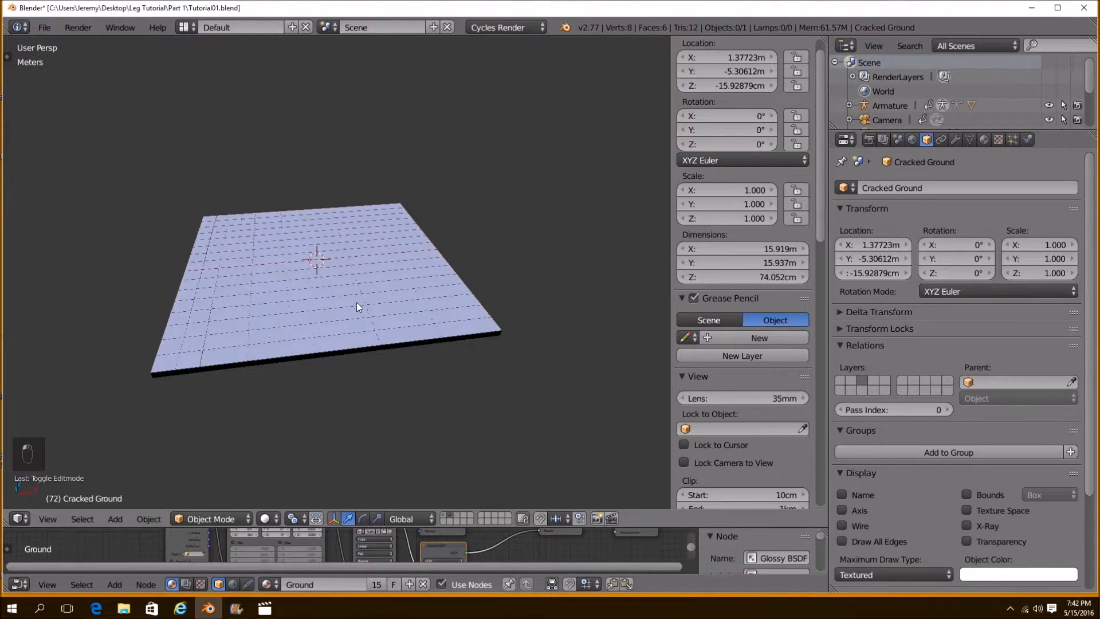
right_click(357, 303)
key(Delete)
click(356, 302)
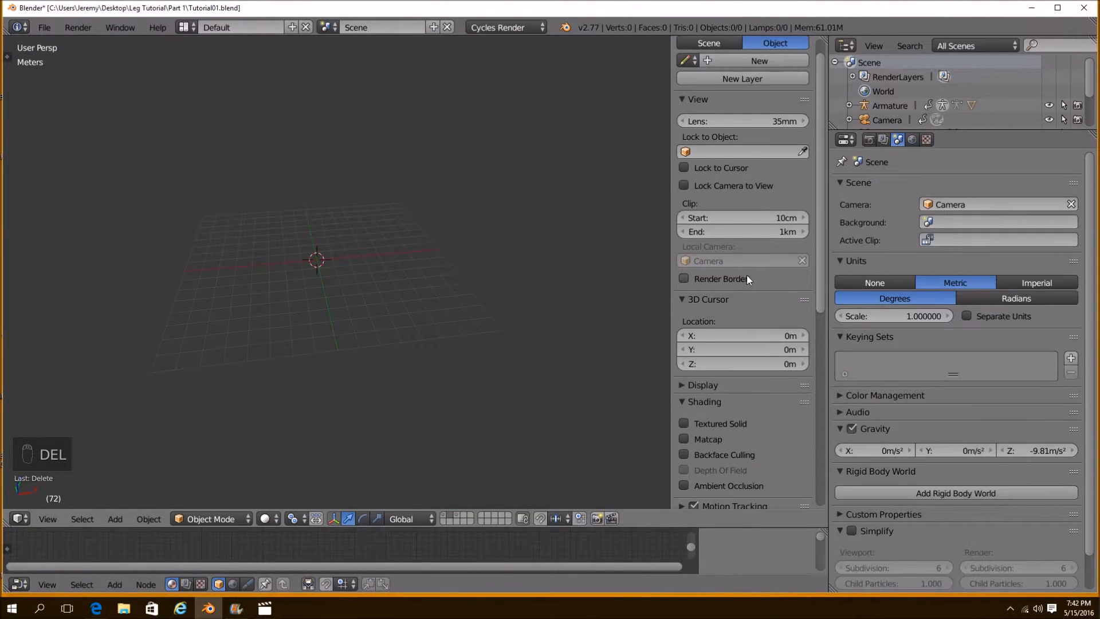
scroll(747, 277, up, 1)
Display the first layer holding the character and rename its plane as Ground
click(444, 516)
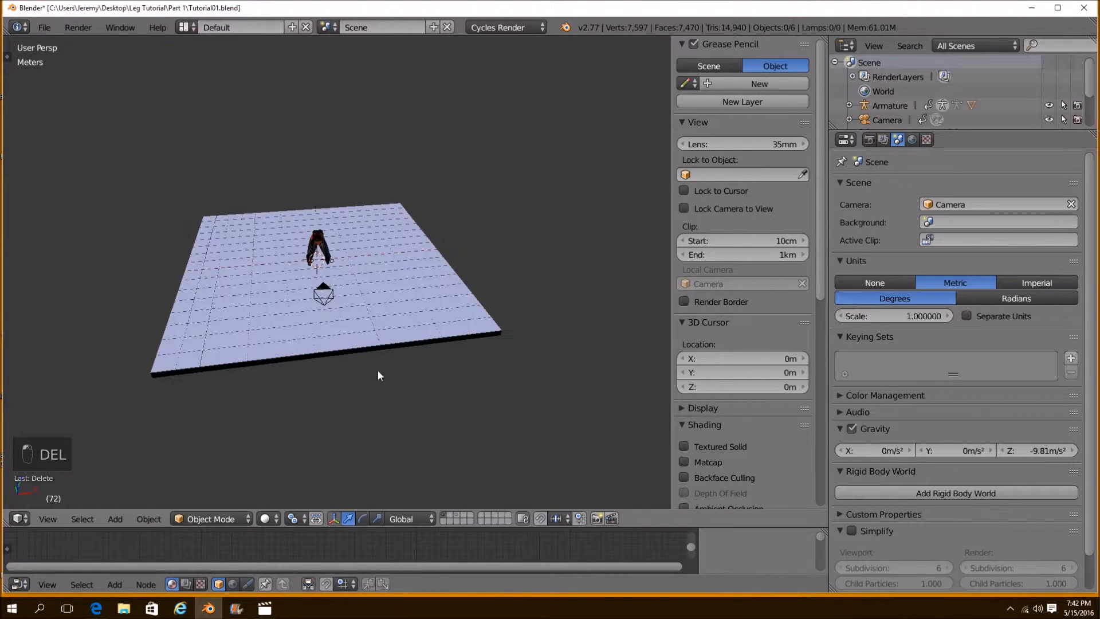
middle_drag(386, 390, 424, 356)
scroll(425, 356, up, 3)
right_click(403, 367)
scroll(404, 366, down, 1)
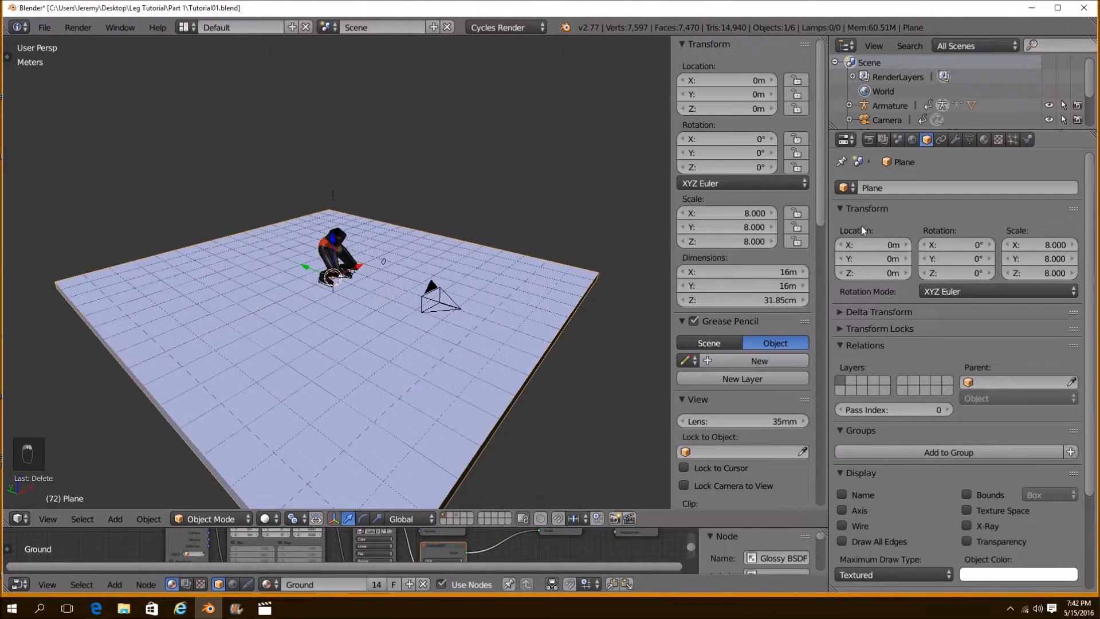
click(904, 192)
text(Ground)
key(Return)
Display the cracked slab's layer together with the first layer and select Cracked Ground
middle_drag(362, 353, 436, 411)
shift+click(459, 522)
middle_drag(449, 473, 411, 429)
middle_drag(291, 343, 315, 367)
scroll(342, 369, up, 2)
middle_drag(400, 351, 449, 414)
scroll(450, 410, down, 2)
right_click(415, 344)
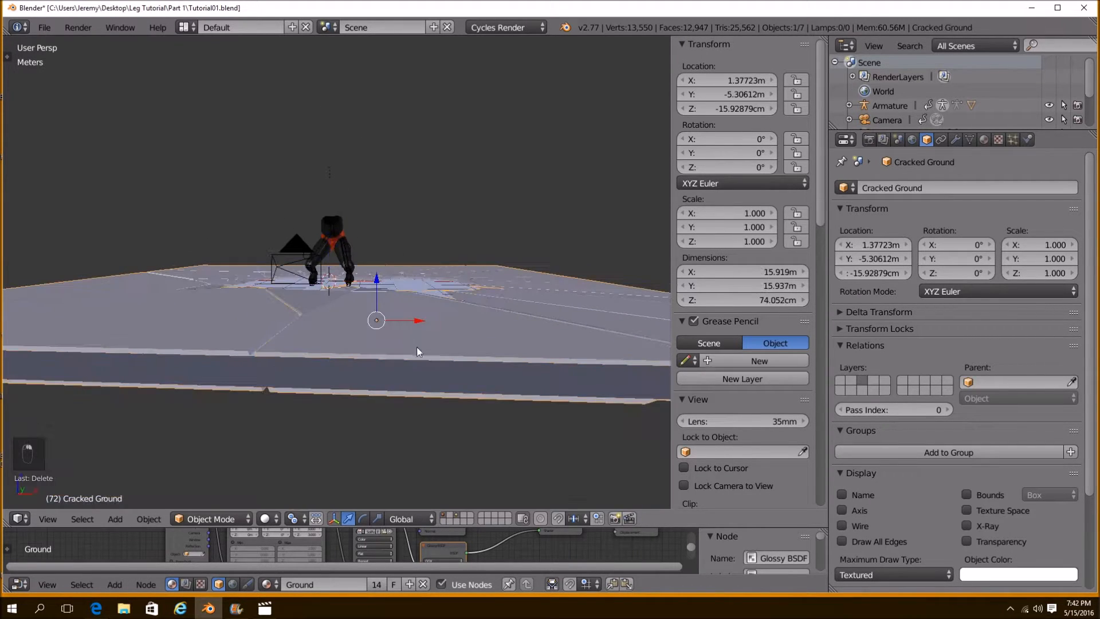
middle_drag(418, 343, 427, 360)
scroll(421, 358, down, 3)
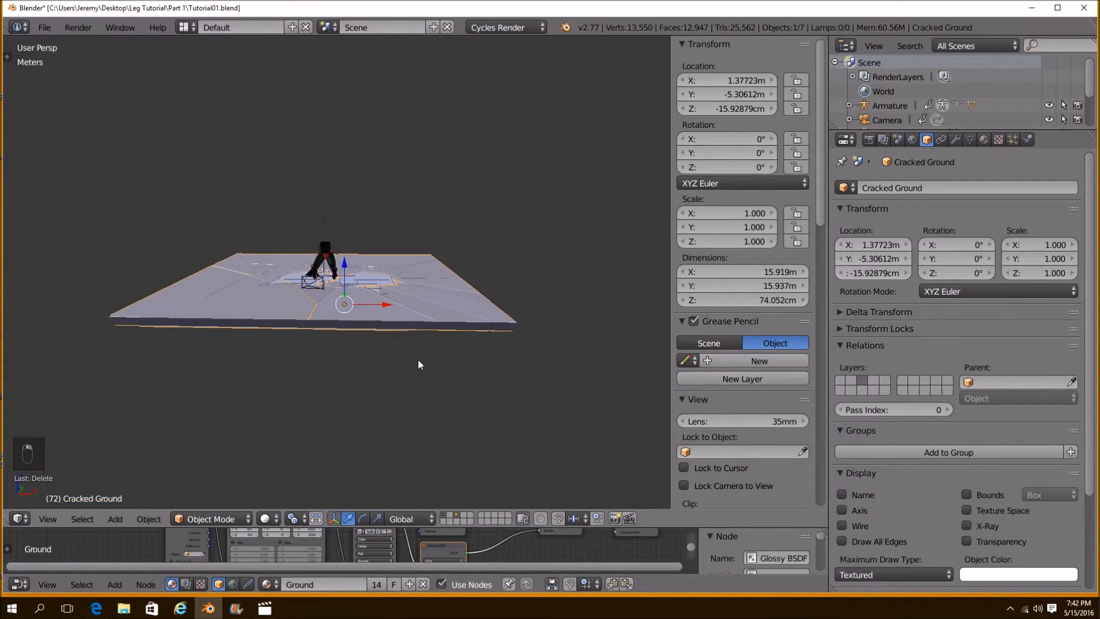
Move the Ground slab about 3.94 m down along Z, below the cracked slab
right_click(399, 314)
key(g)
key(z)
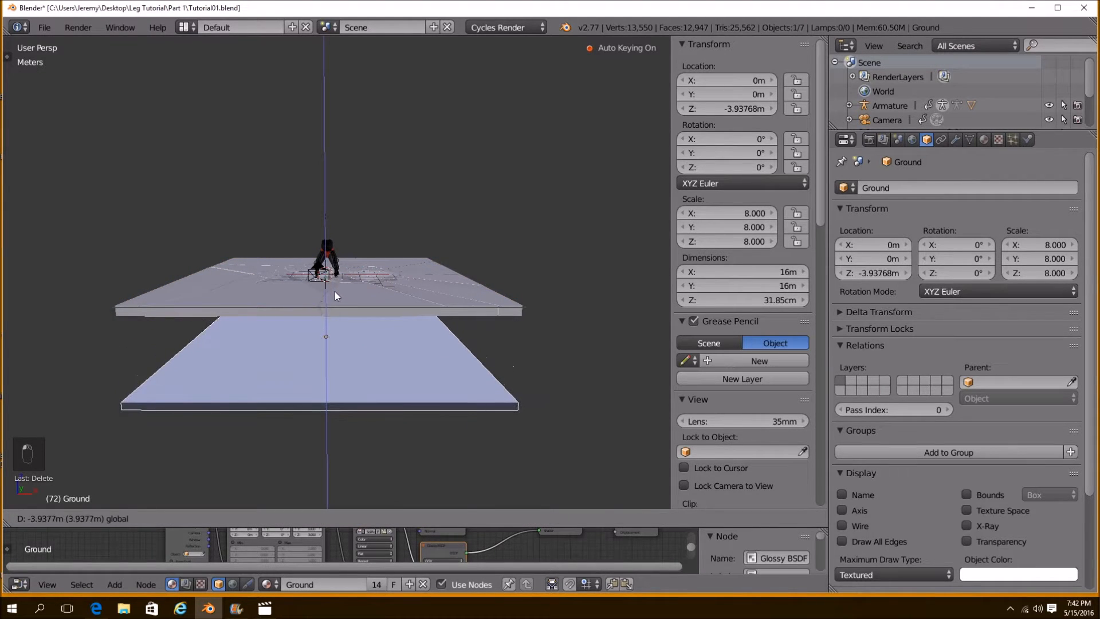
click(334, 291)
Delete all of the Ground slab's keyframes in the Graph Editor and switch the lower area to the Timeline
click(20, 584)
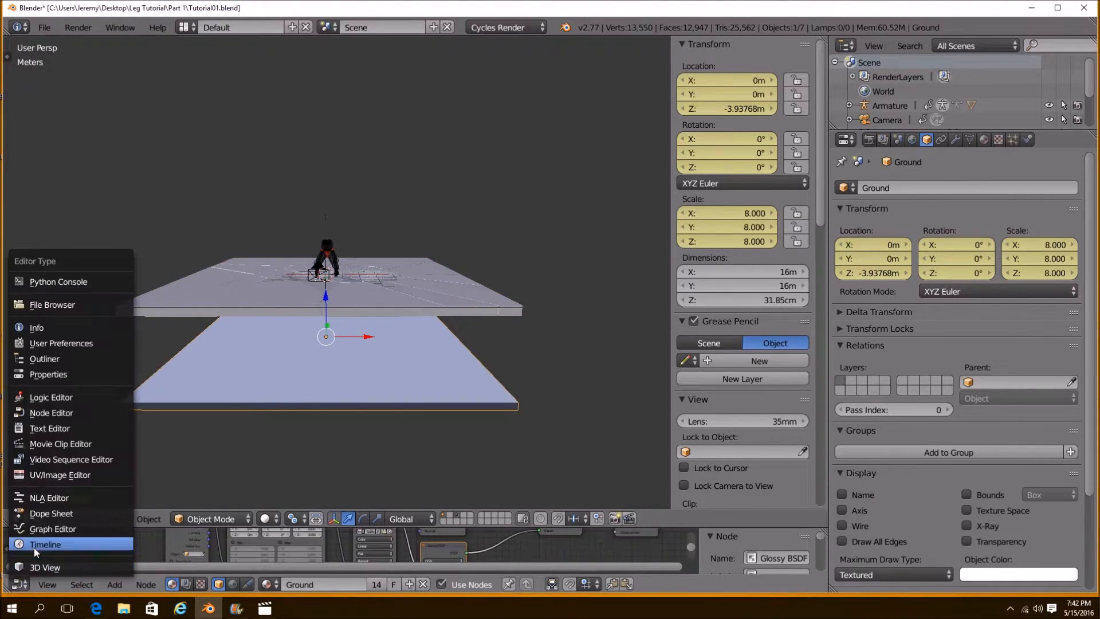
click(35, 545)
click(20, 584)
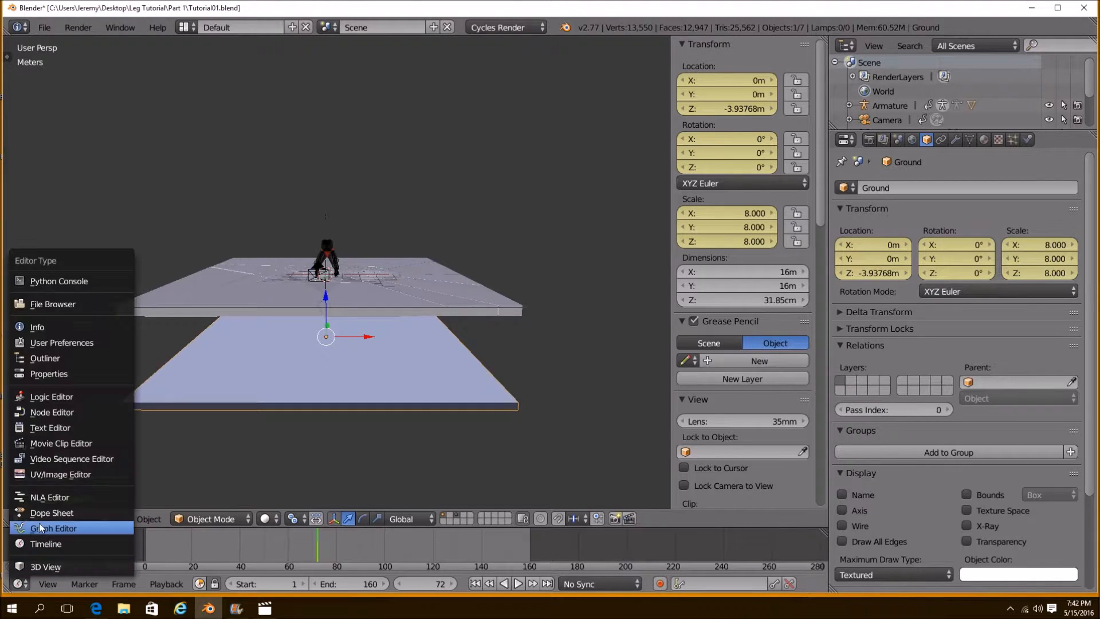
click(39, 524)
key(a)
key(a)
key(a)
key(Delete)
click(409, 549)
click(20, 584)
click(35, 543)
scroll(319, 380, up, 3)
scroll(320, 380, down, 3)
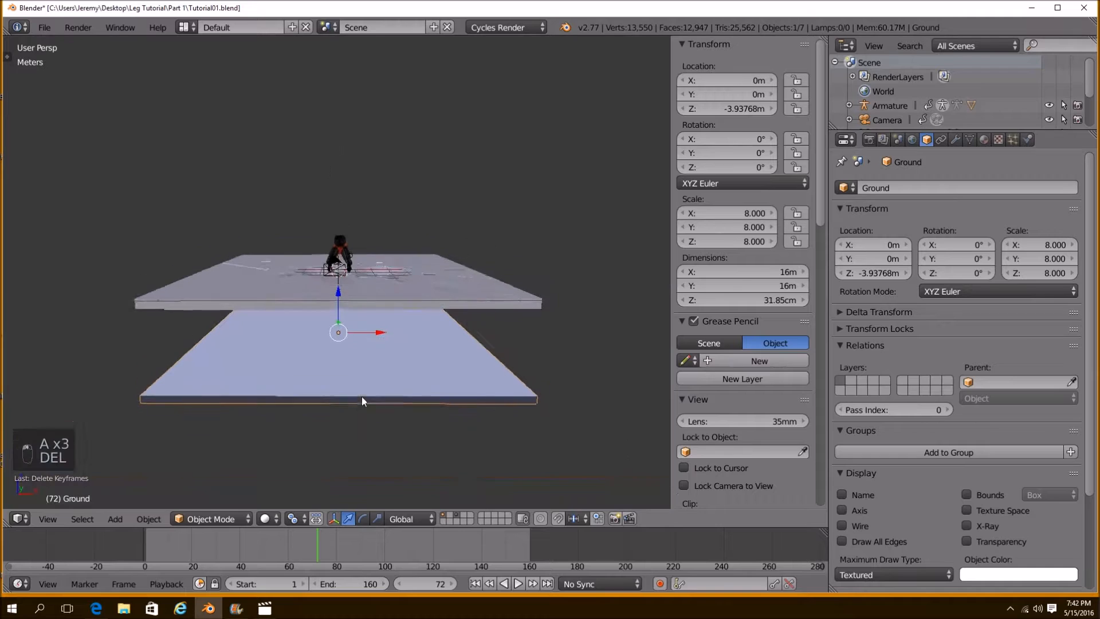
Raise Cracked Ground along Z to about -5.13 cm
right_click(365, 306)
scroll(372, 328, up, 4)
key(g)
key(z)
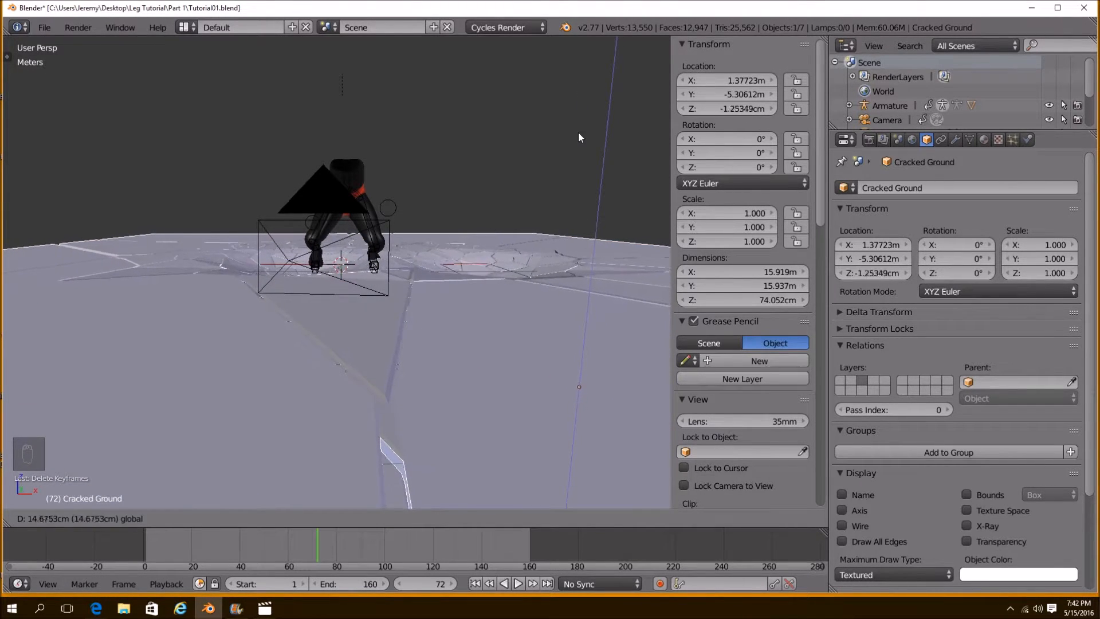
click(587, 195)
middle_drag(586, 195, 446, 256)
Reshape the shattered area by raising surrounding vertices along Z with smooth proportional editing, and return to Object Mode
middle_drag(440, 347, 456, 325)
right_click(424, 333)
key(o)
drag(474, 257, 481, 240)
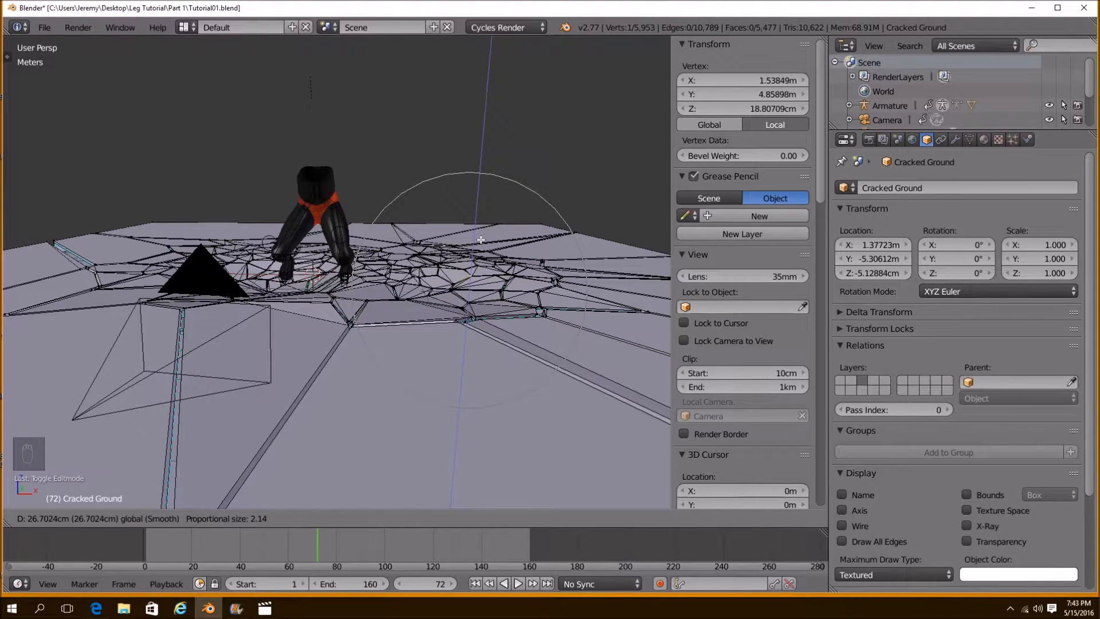
drag(482, 239, 484, 242)
right_click(362, 279)
drag(363, 235, 415, 231)
right_click(335, 308)
middle_drag(414, 231, 390, 259)
click(204, 519)
click(208, 524)
mouse_move(340, 370)
middle_down()
mouse_move(390, 377)
mouse_move(350, 365)
mouse_move(360, 367)
middle_up()
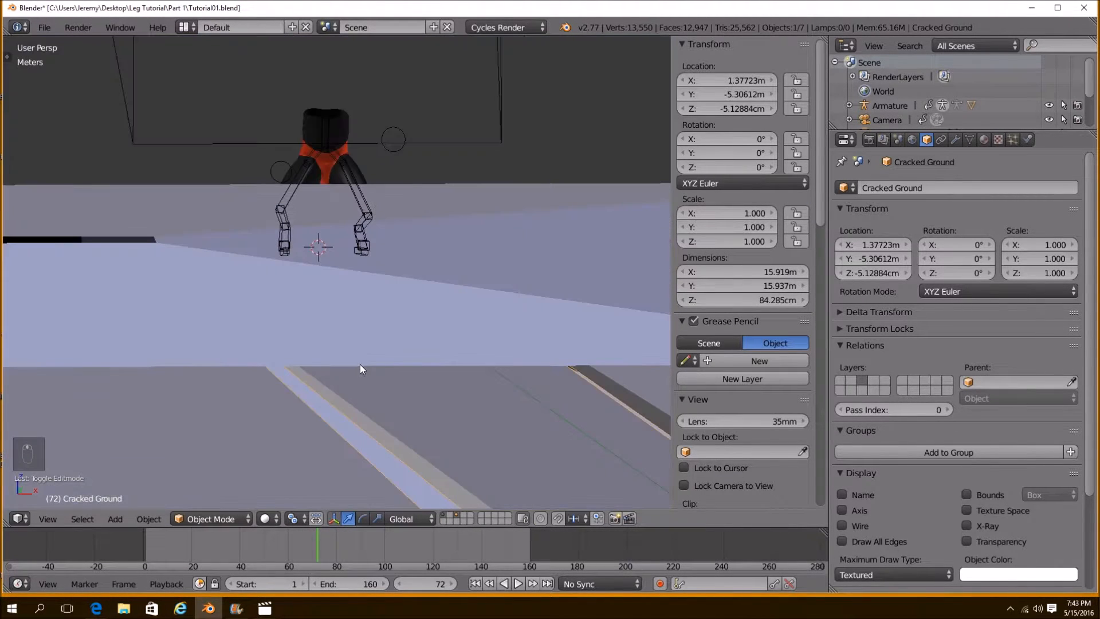
Raise Cracked Ground along Z to about 18.96 cm, bringing the crater up to the character's feet
key(g)
key(z)
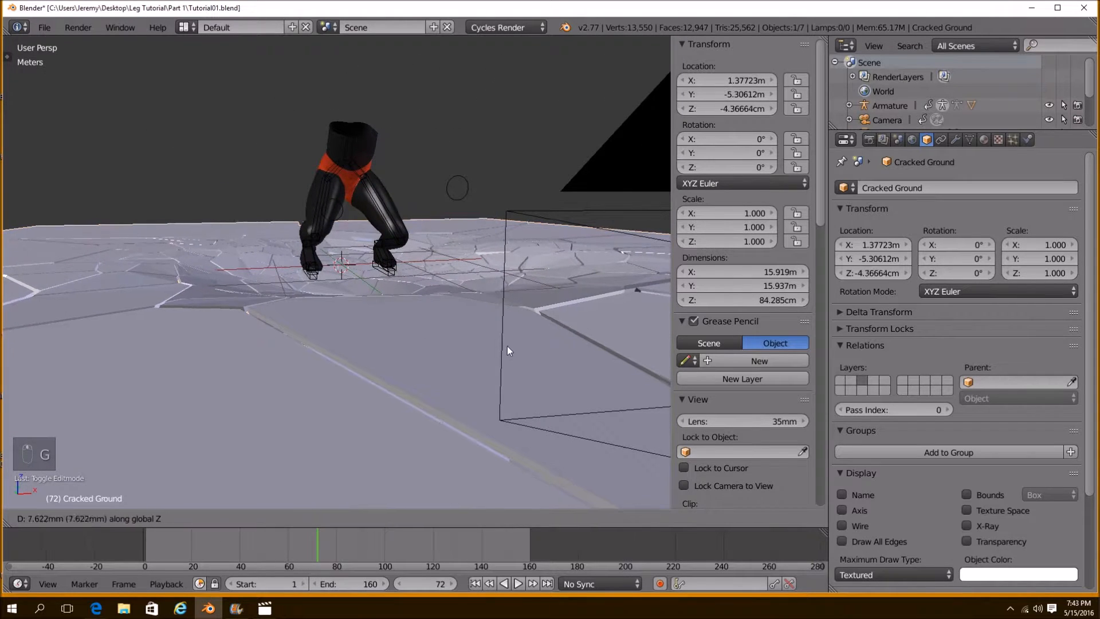
click(494, 224)
key(g)
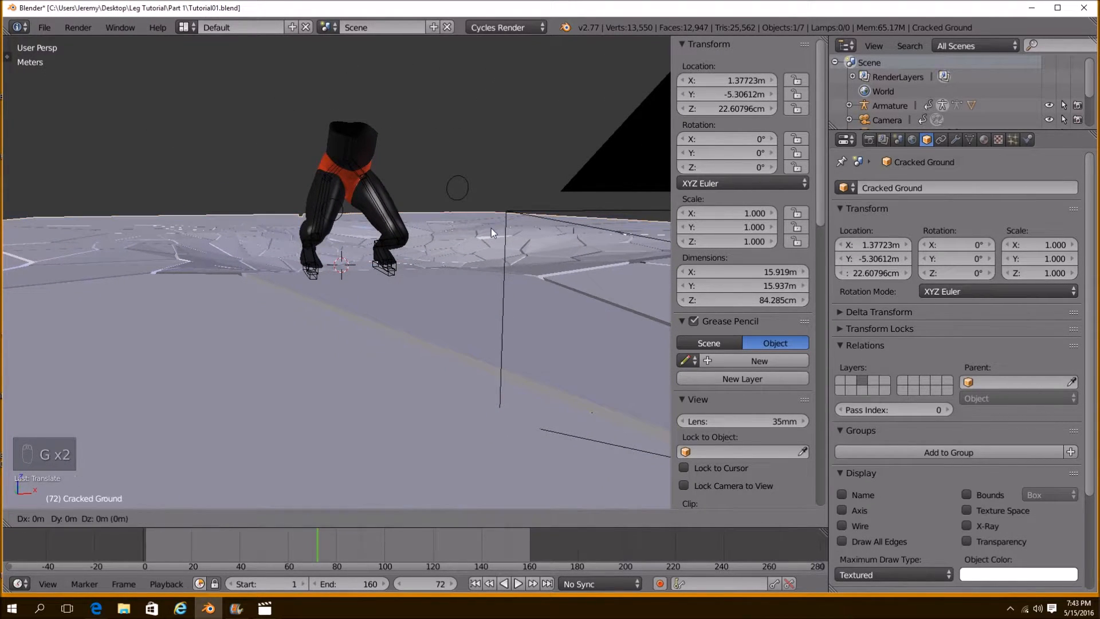
click(490, 245)
middle_drag(491, 245, 361, 337)
scroll(456, 340, up, 5)
scroll(380, 364, down, 10)
middle_drag(429, 409, 522, 347)
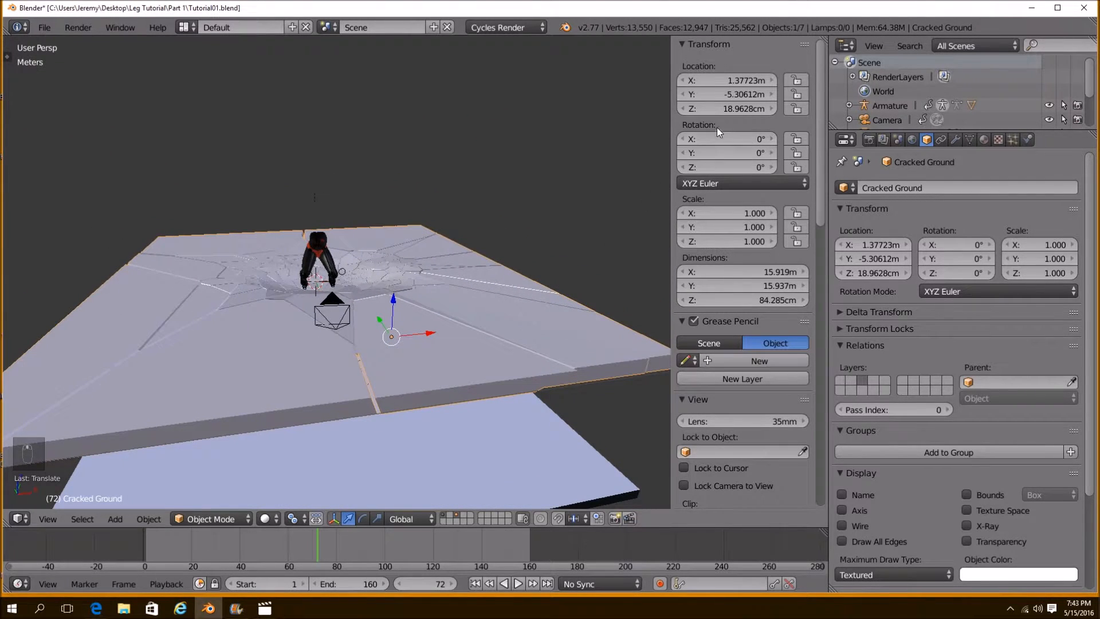
Set the Ground slab's Z location to 18.96 m
right_click(556, 428)
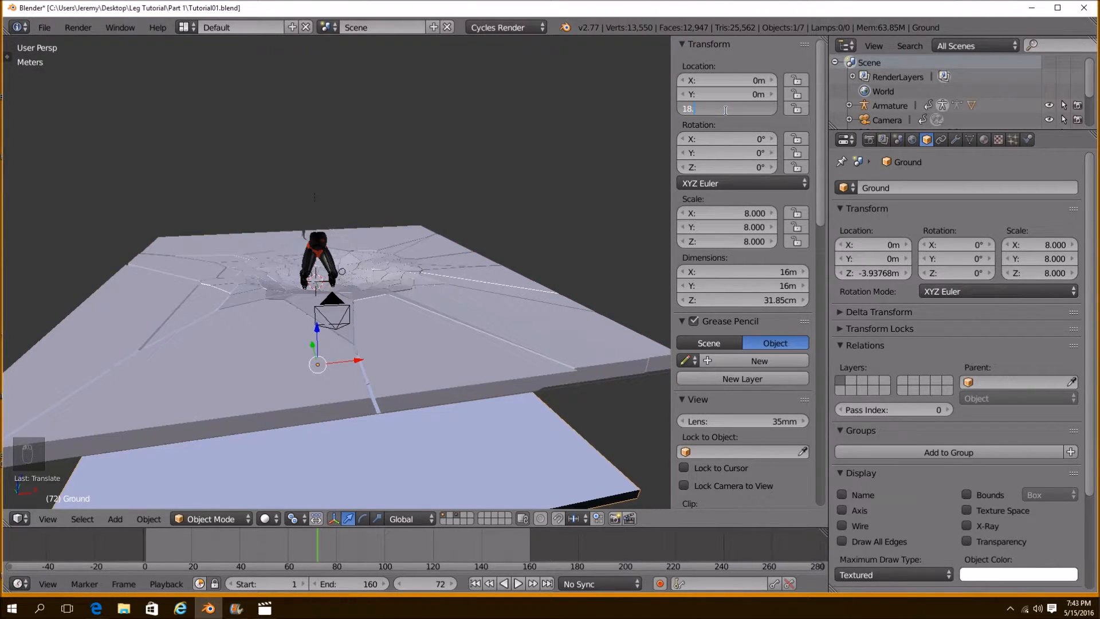
key(Return)
scroll(430, 314, down, 6)
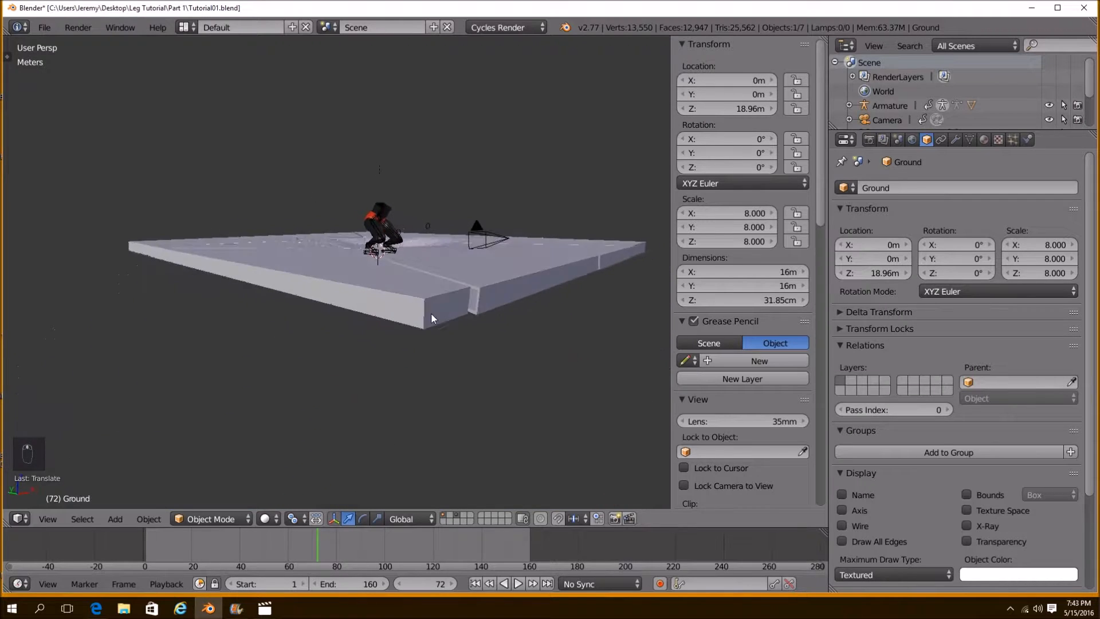
scroll(436, 331, down, 3)
scroll(437, 332, up, 7)
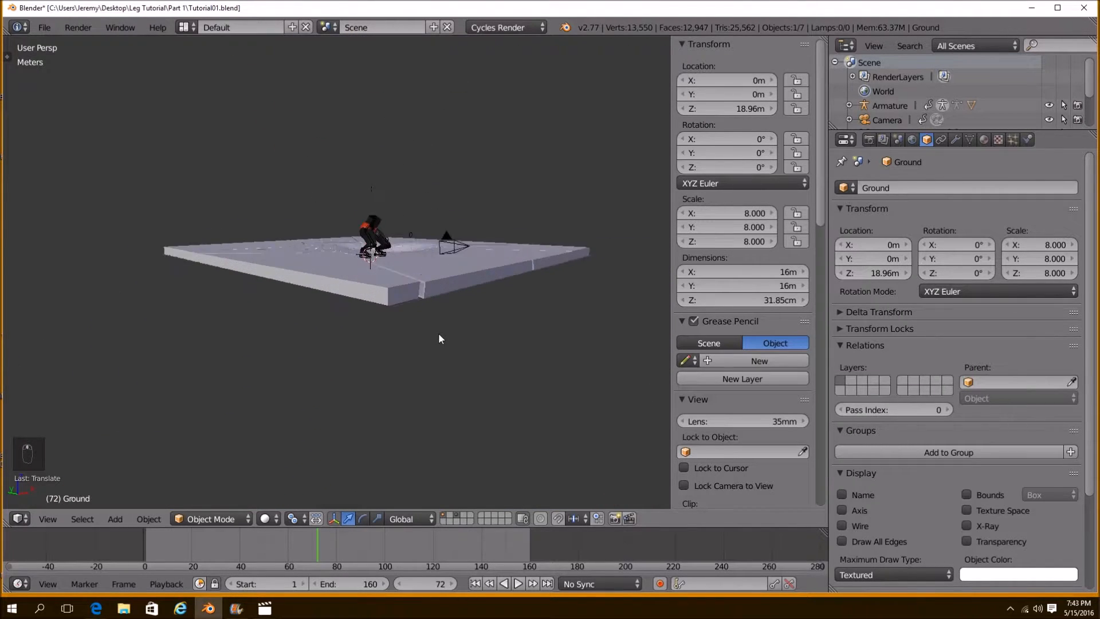
Select Cracked Ground and set the scene's unit system to None
right_click(432, 320)
middle_drag(432, 320, 444, 343)
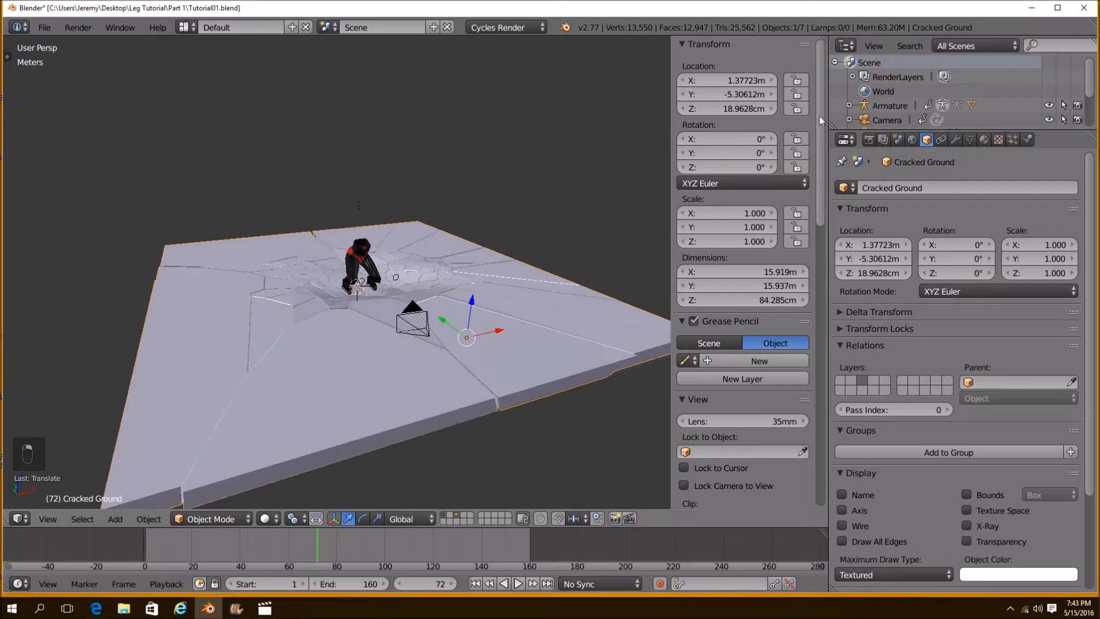
click(898, 139)
click(883, 282)
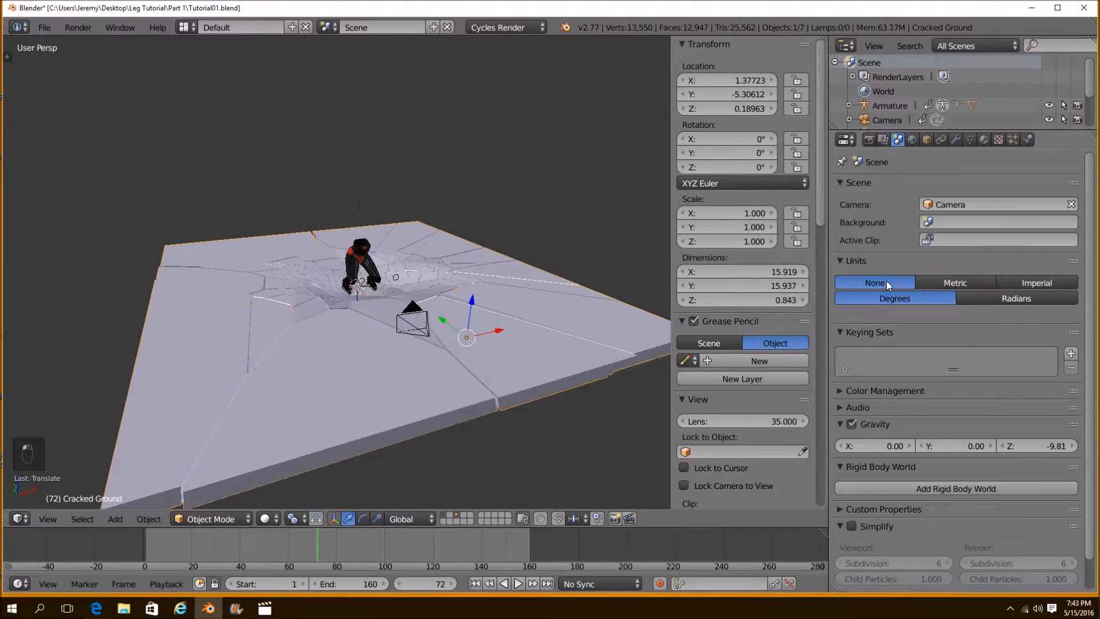
Set the Ground slab's Z location to 0.189
scroll(481, 167, down, 5)
right_click(414, 94)
click(751, 109)
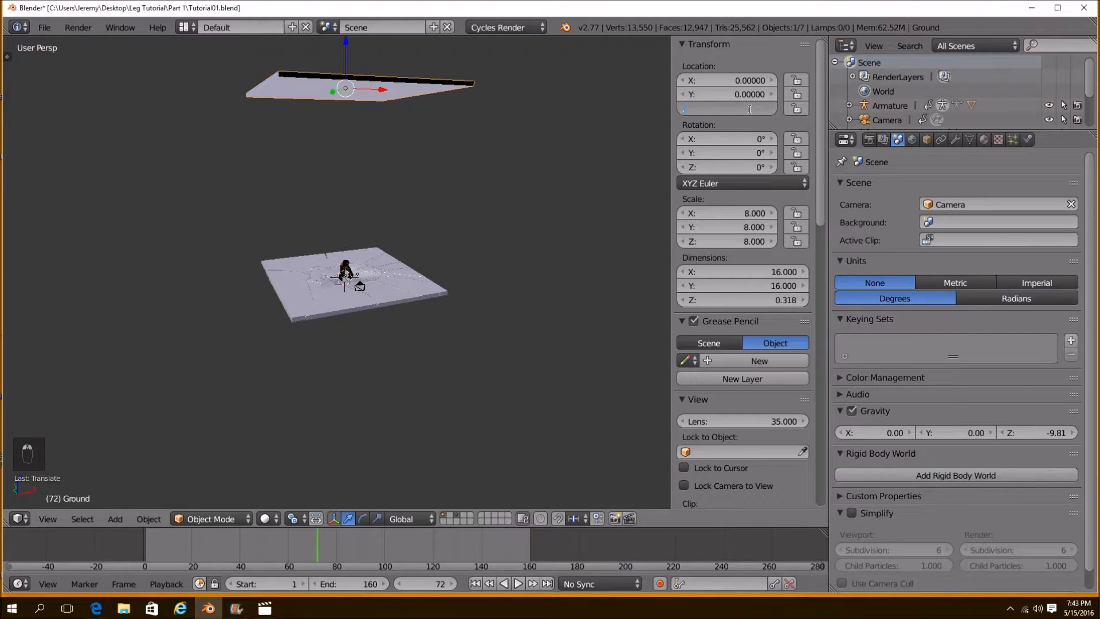
text(.189)
key(Return)
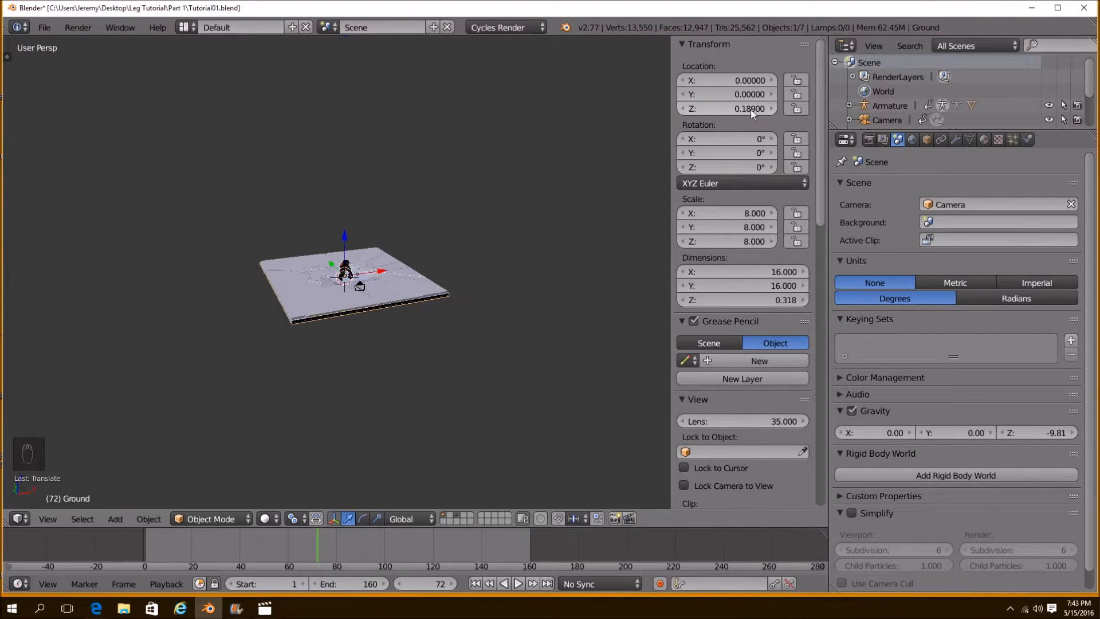
Select all objects, set their origins to their geometry, and clear the selection
scroll(370, 297, up, 5)
middle_drag(370, 297, 403, 300)
scroll(366, 280, up, 2)
right_click(371, 311)
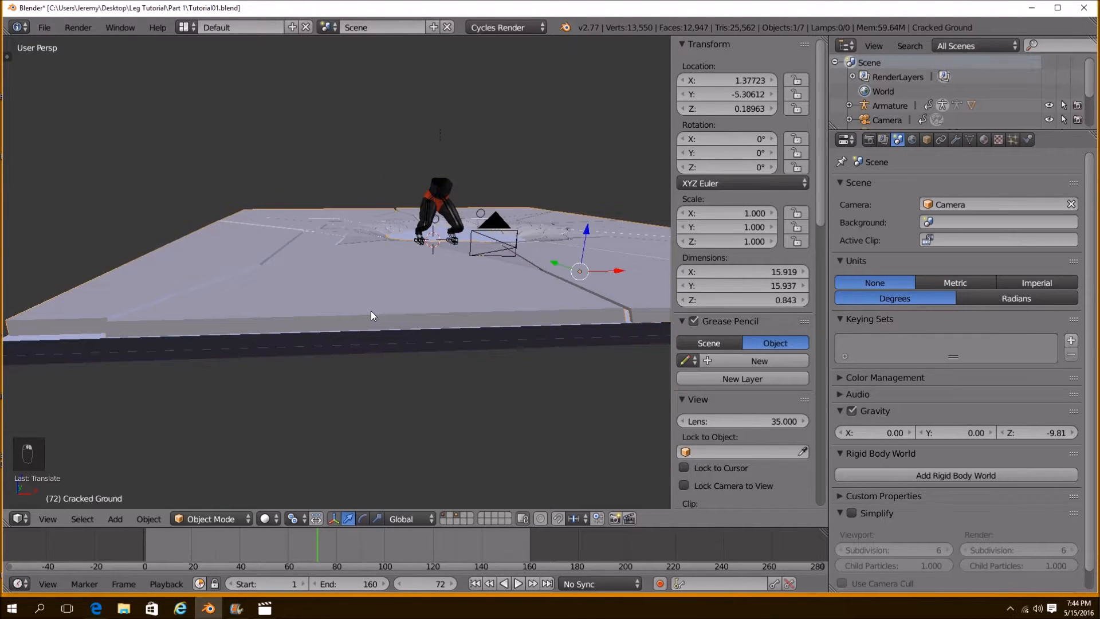
key(a)
key(a)
key(t)
click(66, 220)
click(74, 233)
key(a)
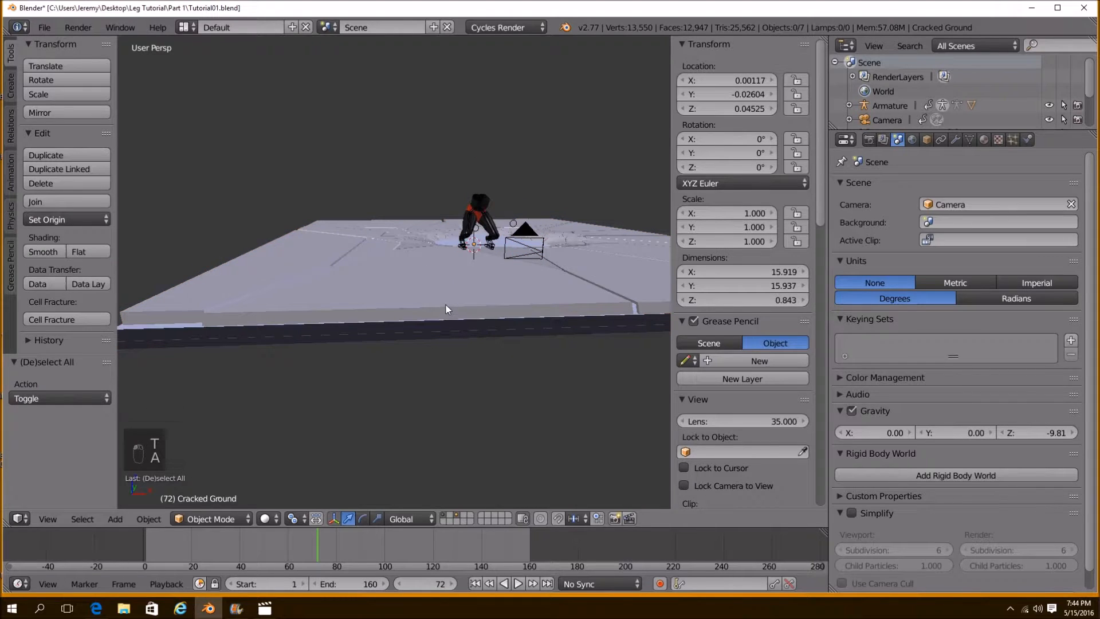
right_click(452, 300)
key(g)
key(z)
click(478, 259)
right_click(488, 298)
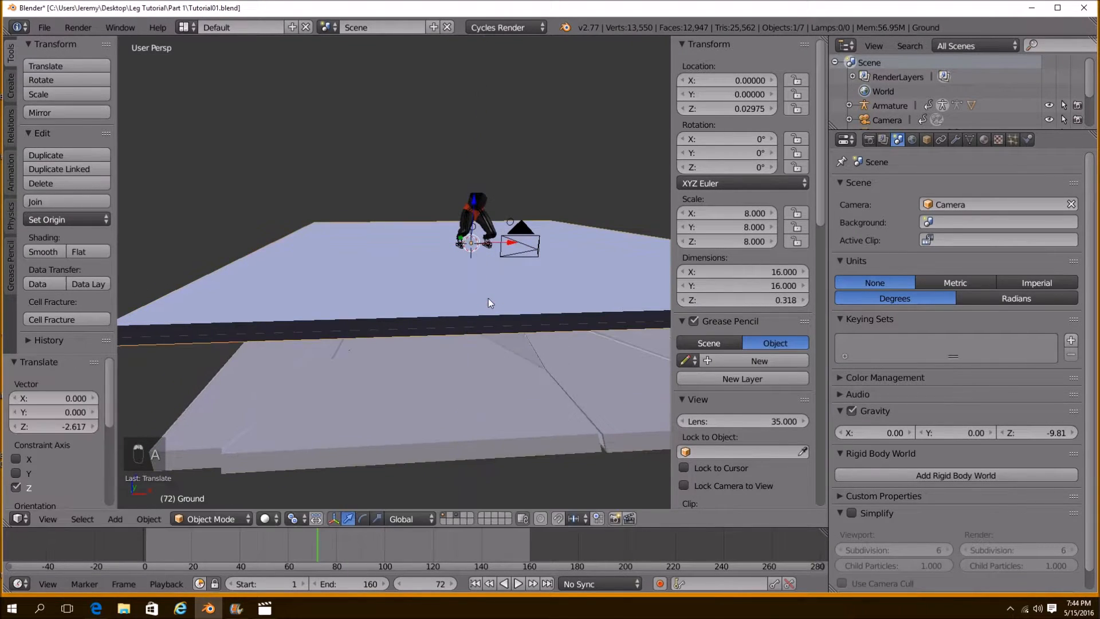
key(ctrl+z)
key(ctrl+z)
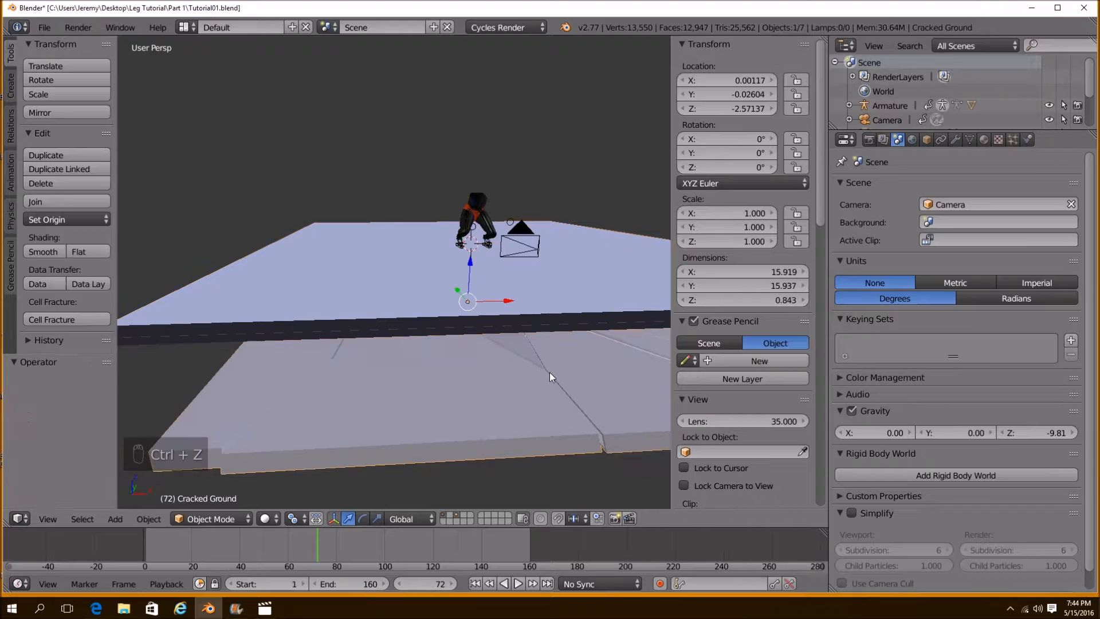
Separate Ground from Cracked Ground along Z, and set Ground's Z location to 0.045
right_click(509, 316)
drag(472, 206, 527, 270)
right_click(527, 287)
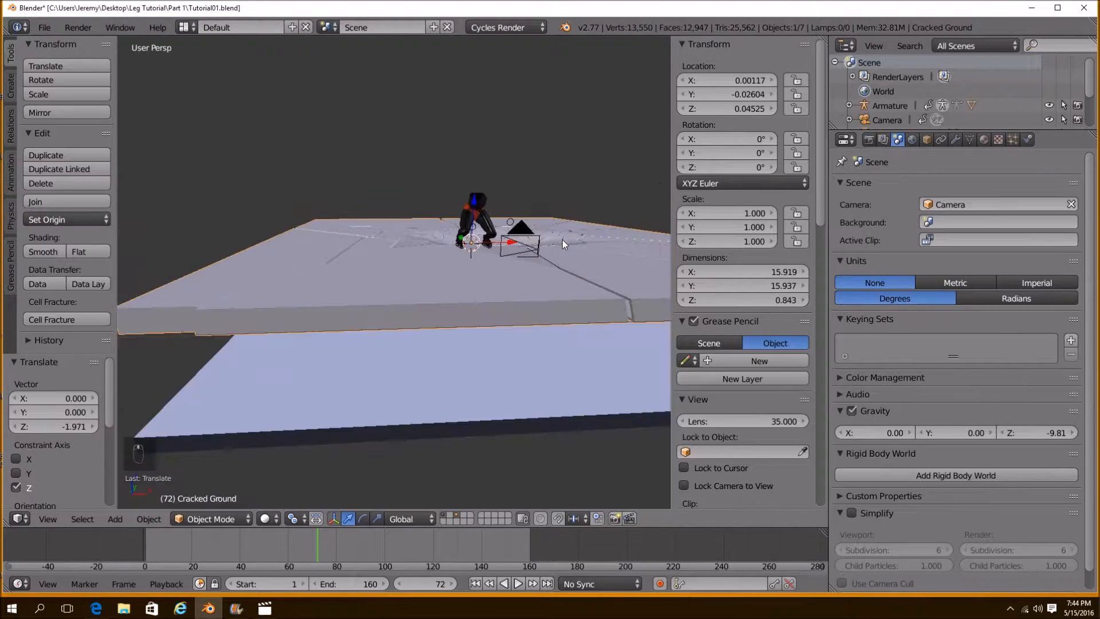
shift+middle_drag(562, 239, 542, 217)
right_click(551, 342)
click(727, 108)
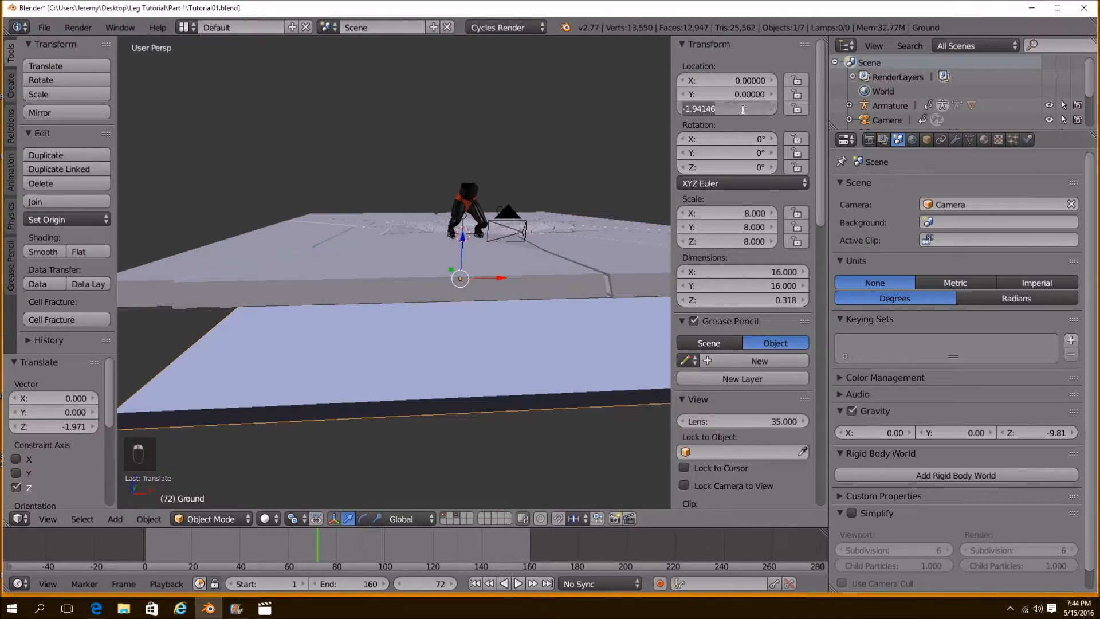
text(.045)
key(Return)
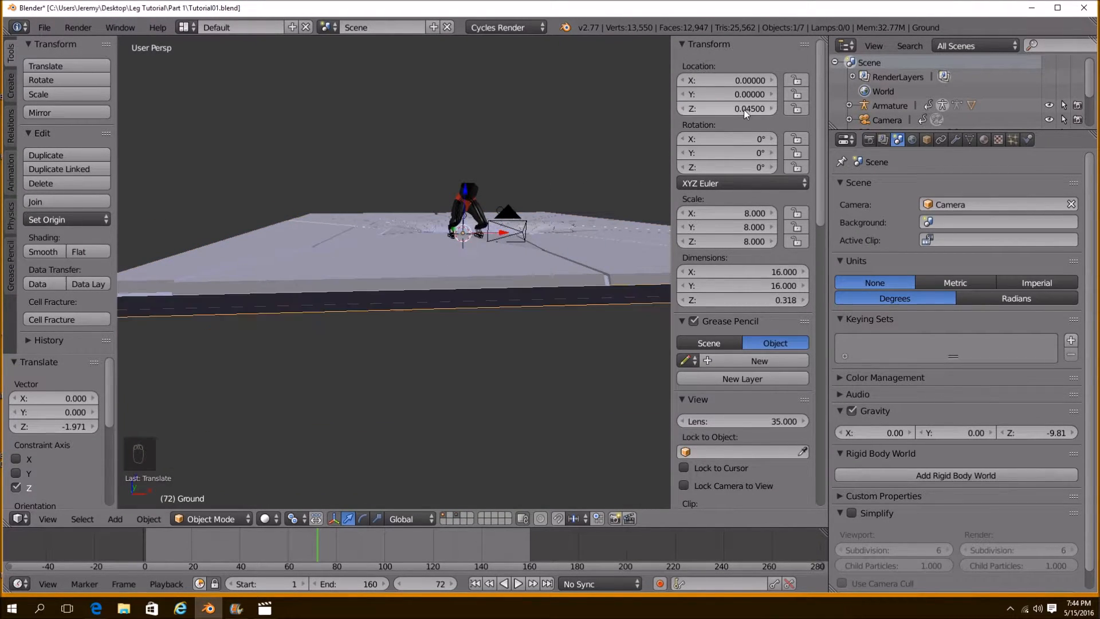
Raise Ground along Z by about 0.168 in wireframe shading to overlap Cracked Ground
scroll(459, 249, up, 4)
scroll(455, 247, down, 6)
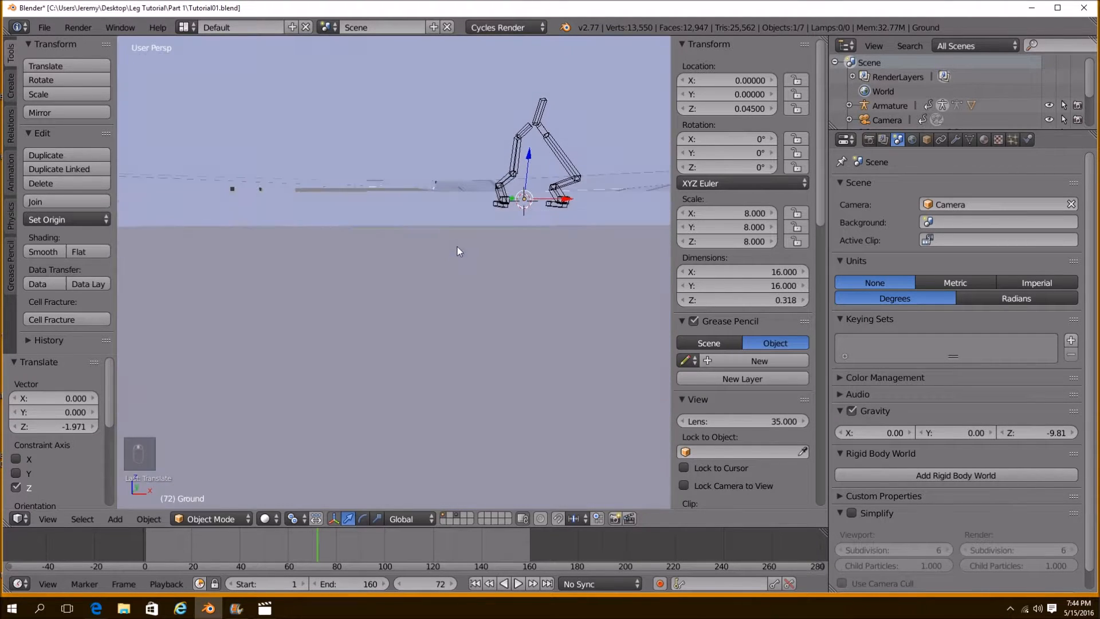
key(z)
middle_drag(483, 243, 518, 235)
key(g)
key(z)
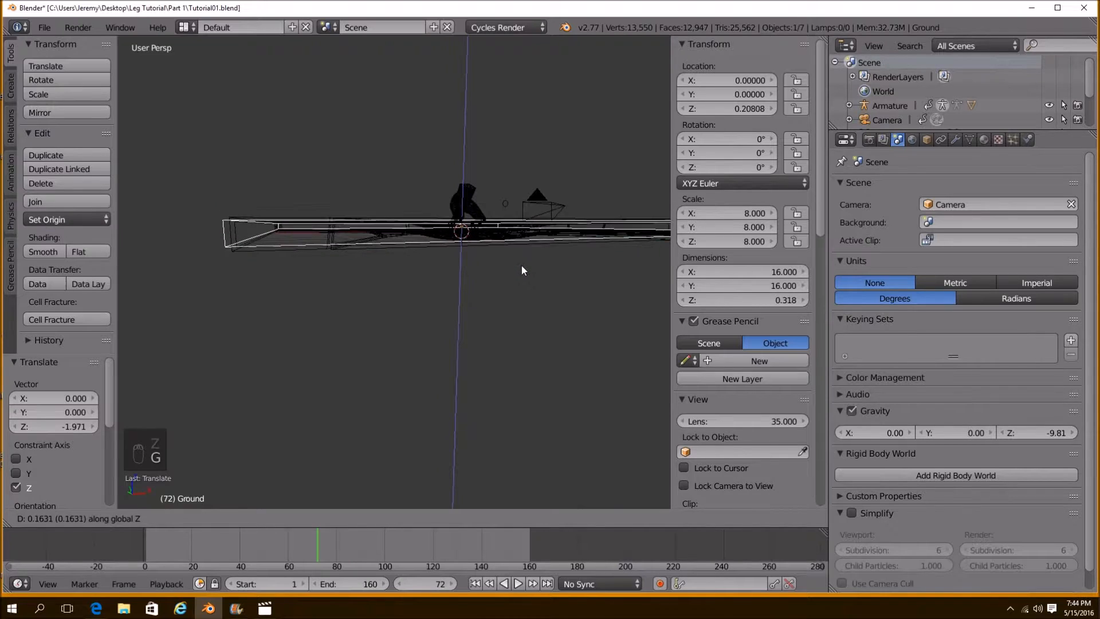
click(522, 264)
Raise Ground along Z by about 0.025 in the right orthographic view to line up its top with Cracked Ground
key(KP_3)
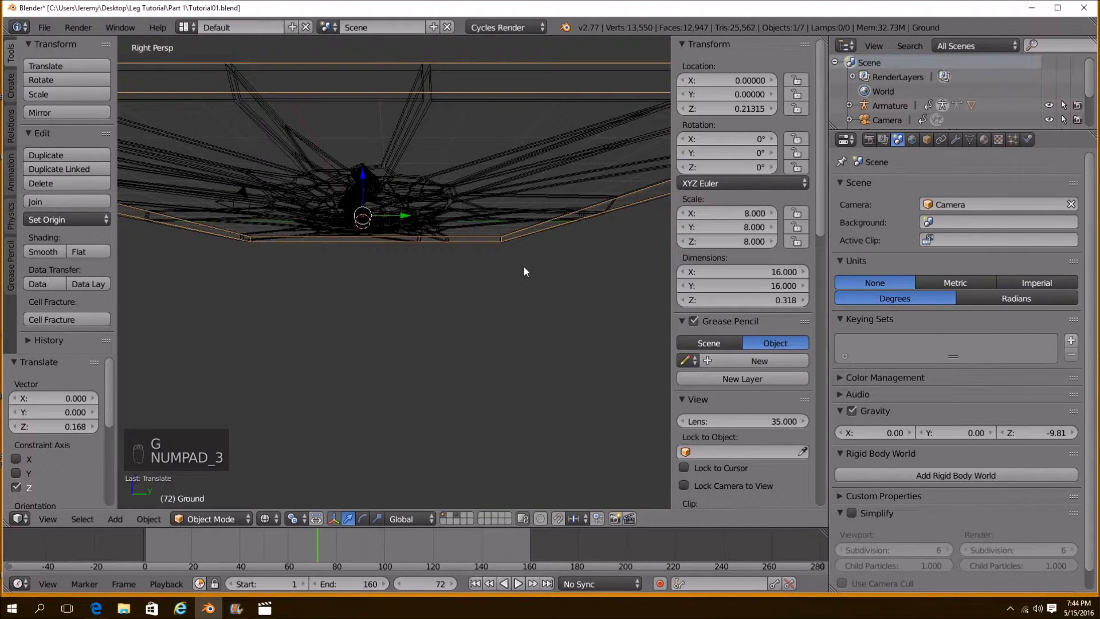
key(KP_5)
scroll(566, 260, up, 4)
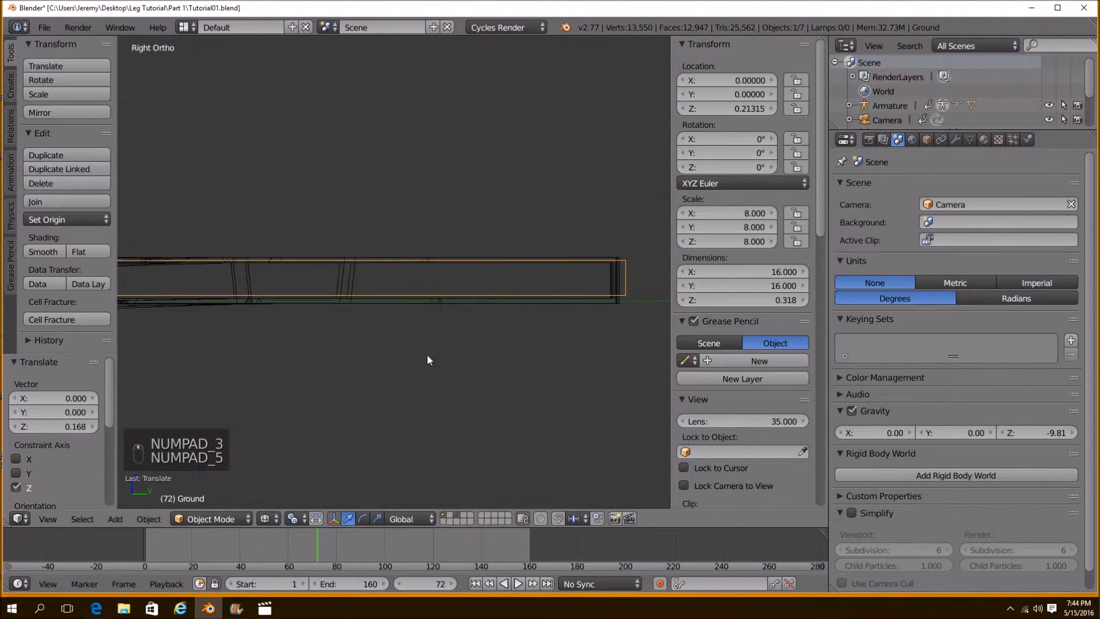
scroll(642, 336, up, 3)
key(g)
key(z)
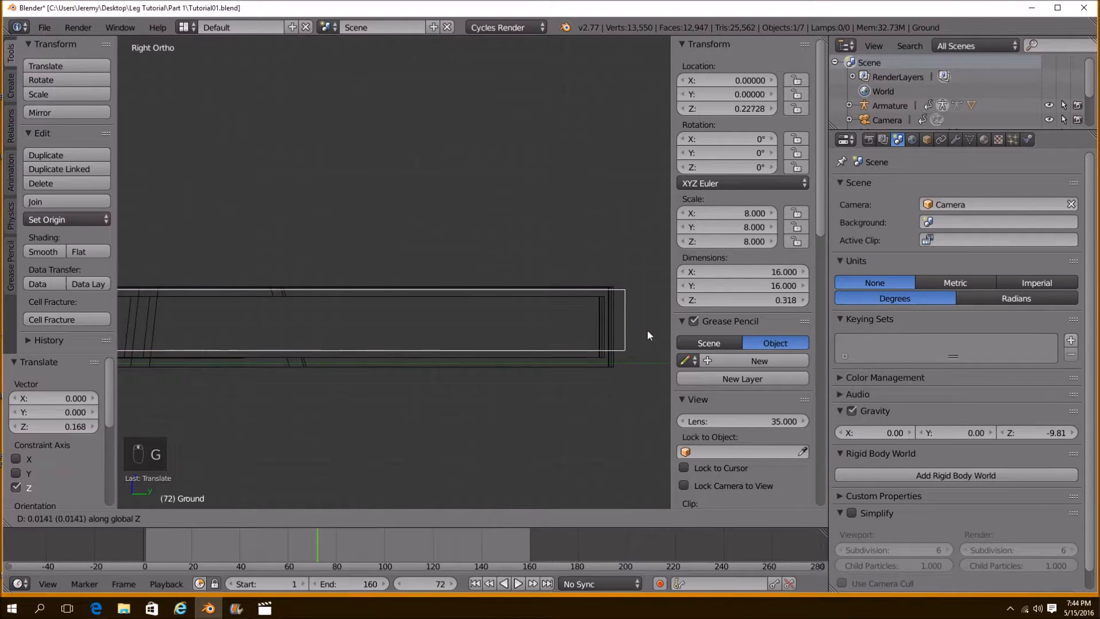
click(646, 311)
Return to solid shading and examine the slabs' alignment from the side, the front and through the camera
mouse_move(466, 331)
middle_down()
mouse_move(492, 361)
mouse_move(422, 376)
mouse_move(475, 332)
mouse_move(449, 325)
mouse_move(533, 322)
mouse_move(436, 324)
middle_up()
key(z)
key(KP_3)
key(KP_1)
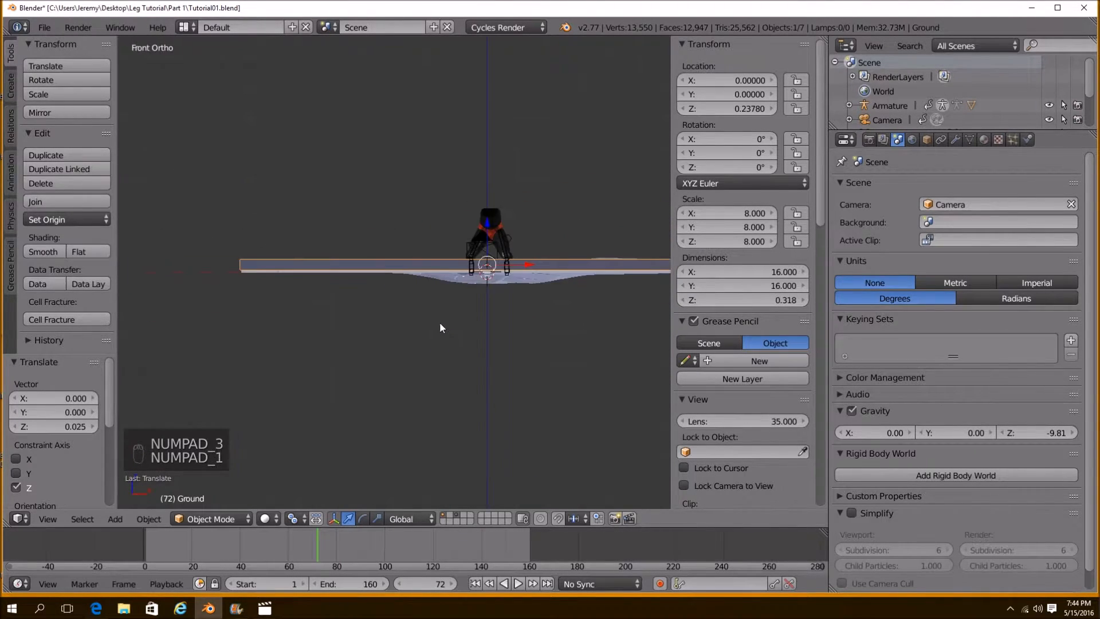
scroll(463, 346, up, 5)
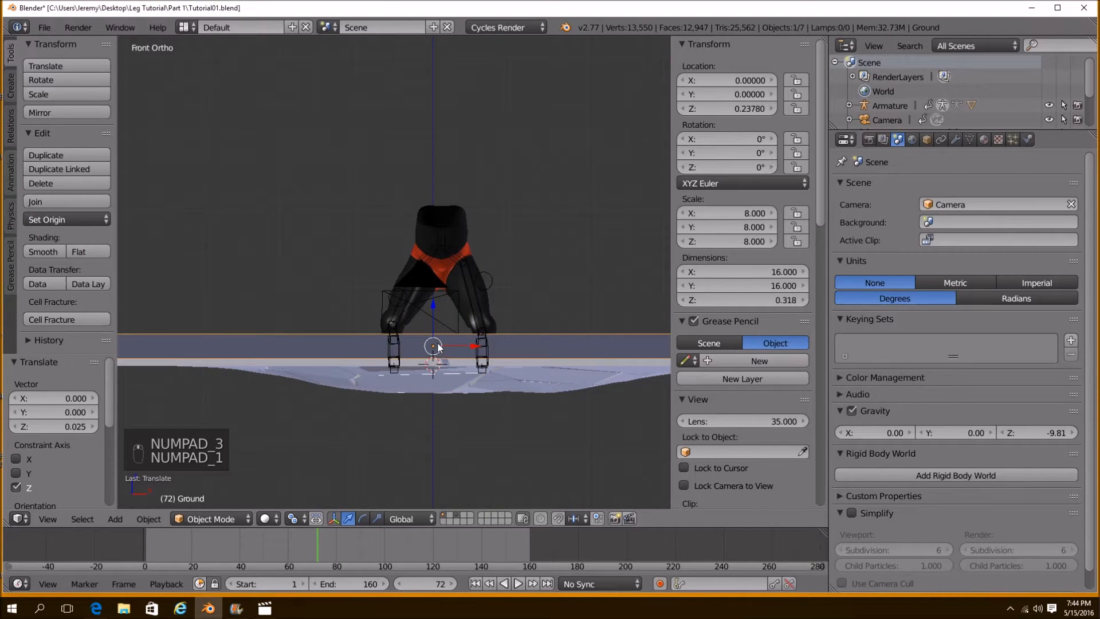
key(KP_0)
scroll(474, 350, down, 3)
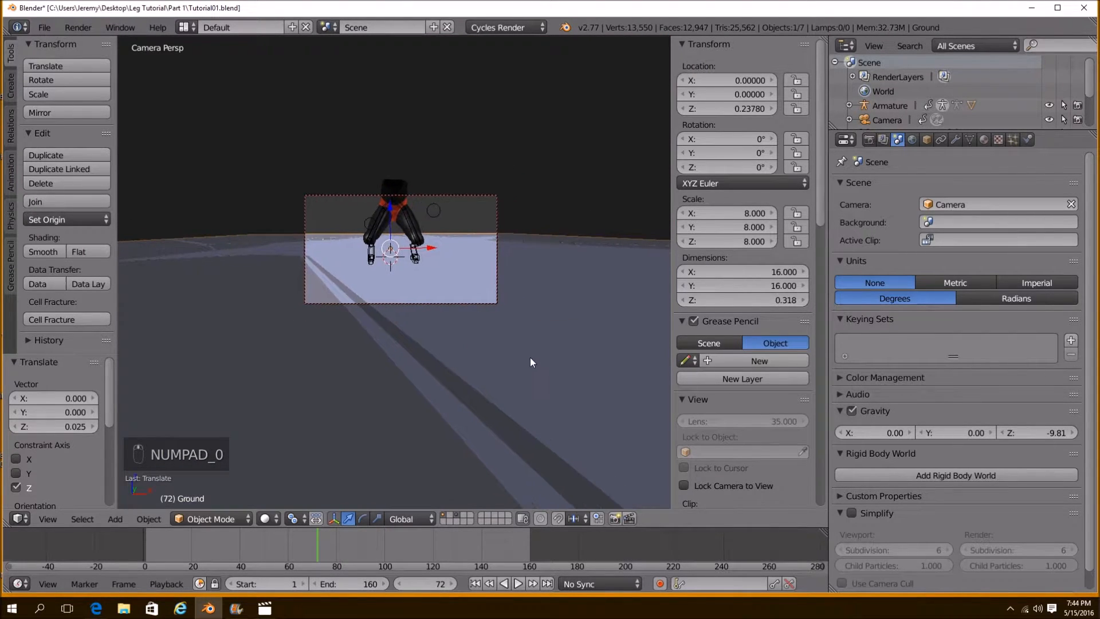
right_click(534, 350)
key(g)
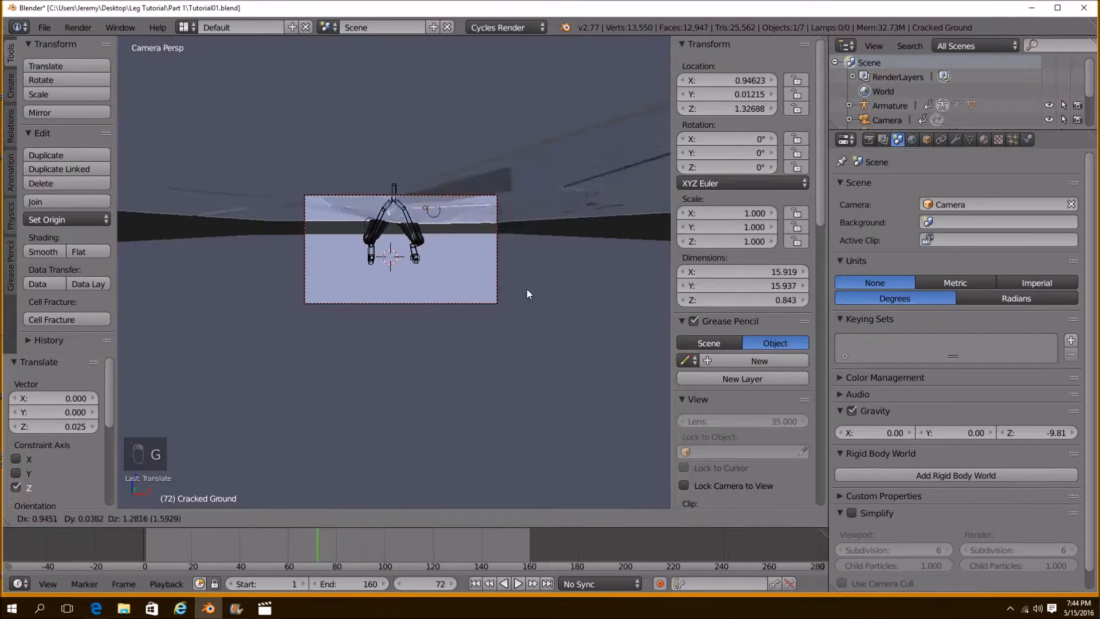
right_click(500, 316)
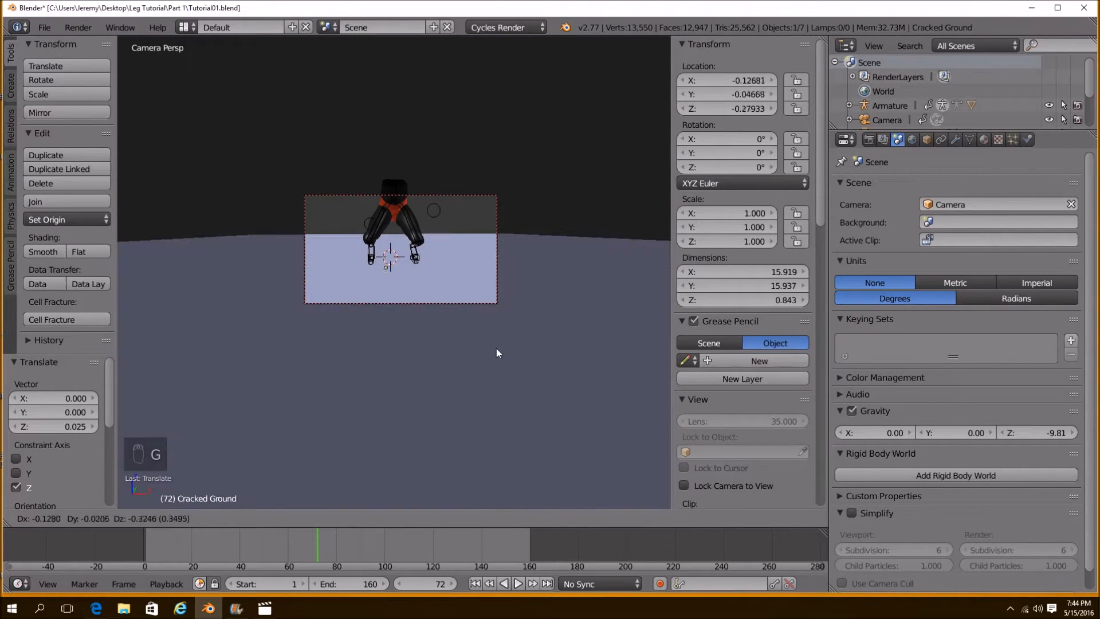
right_click(530, 307)
key(g)
right_click(524, 330)
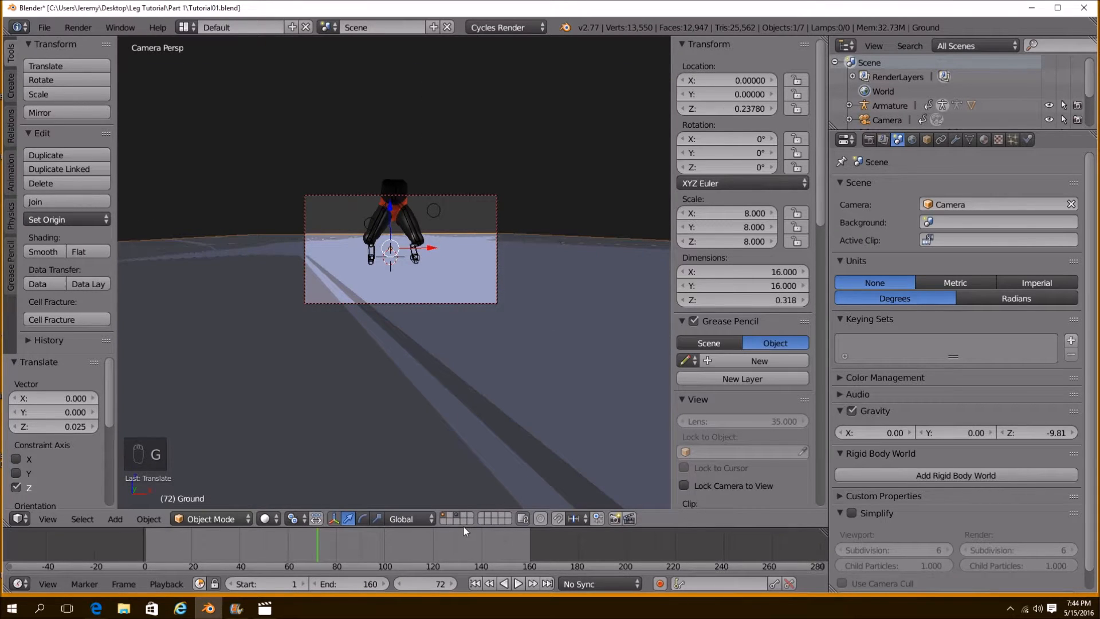
Enlarge the timeline and Outliner, and keyframe Ground as visible in the viewport and in renders at frame 22
drag(462, 527, 462, 463)
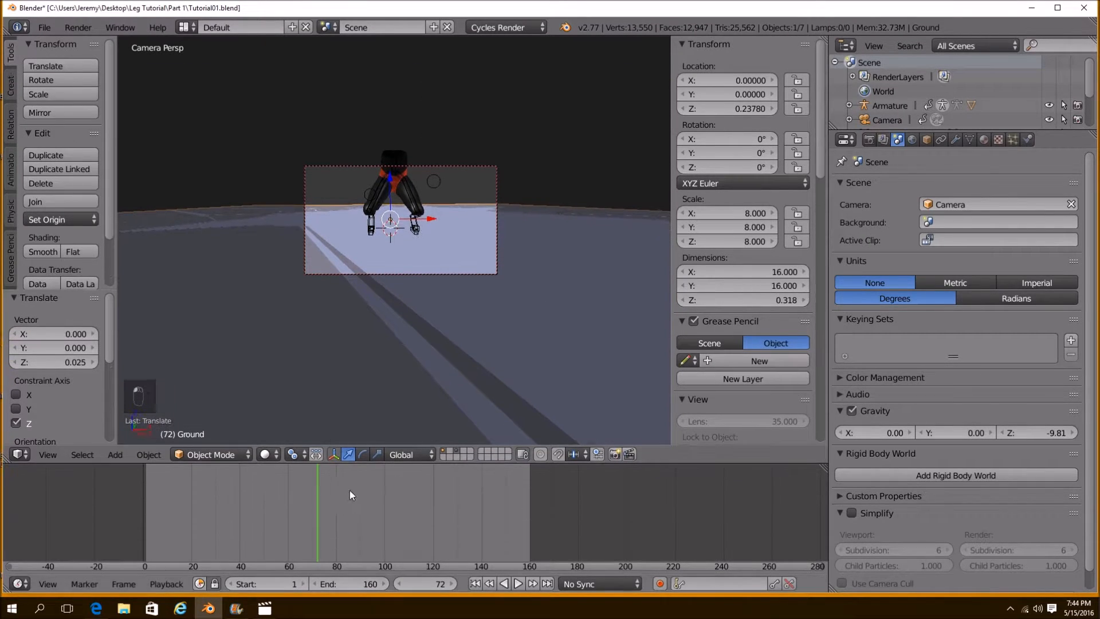
click(311, 498)
drag(312, 498, 199, 490)
click(400, 583)
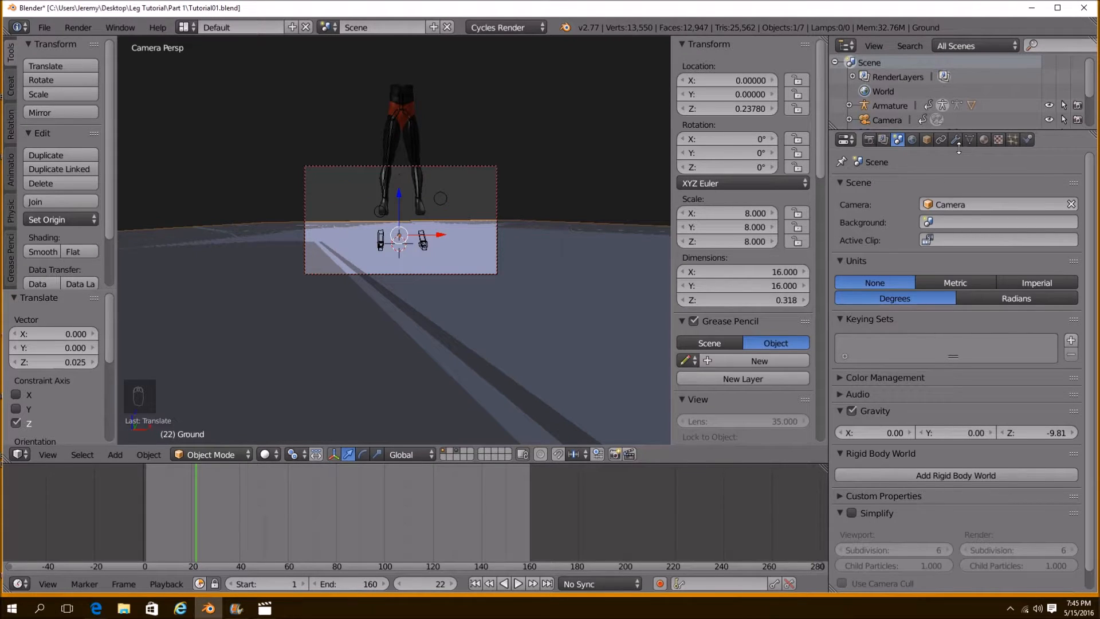
drag(933, 132, 934, 341)
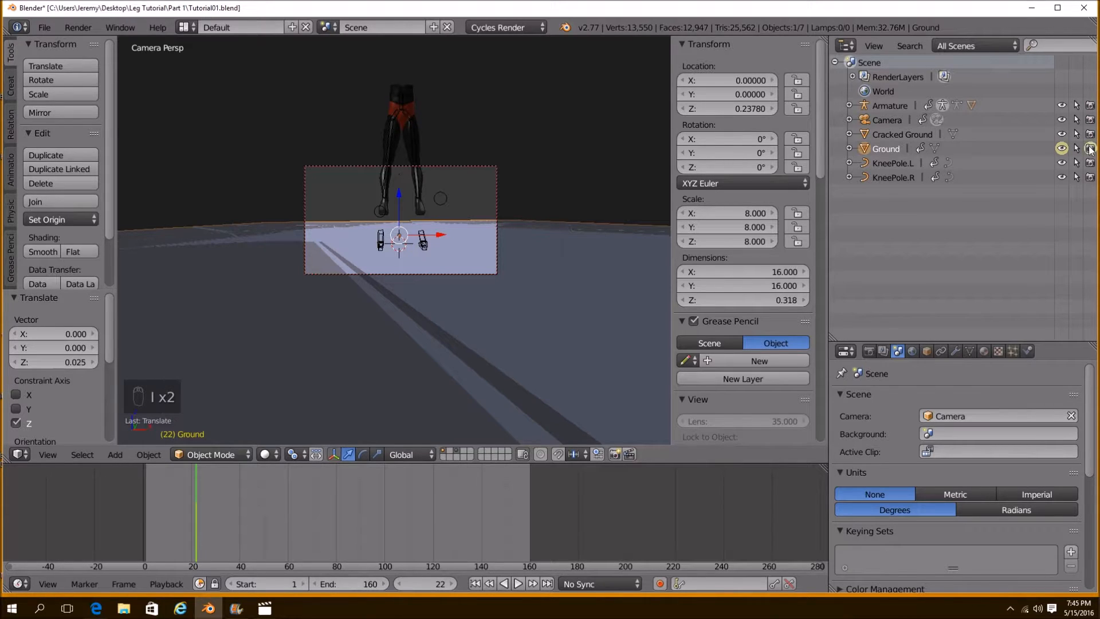
Compare frames 22 and 23, and keyframe Ground as hidden in the viewport and in renders at frame 23
click(455, 584)
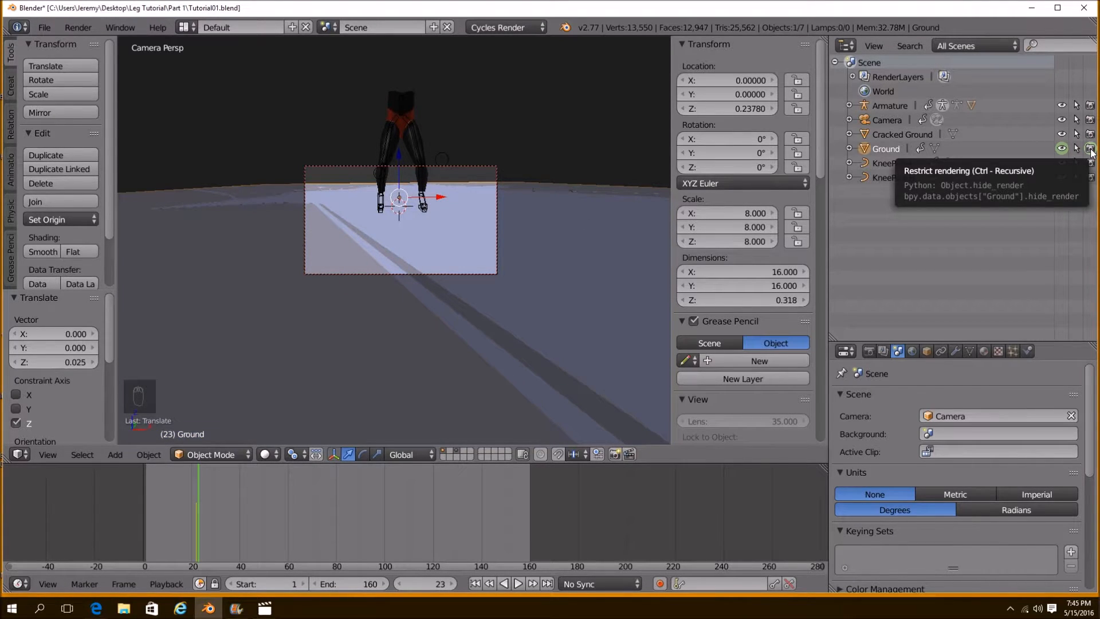
click(399, 583)
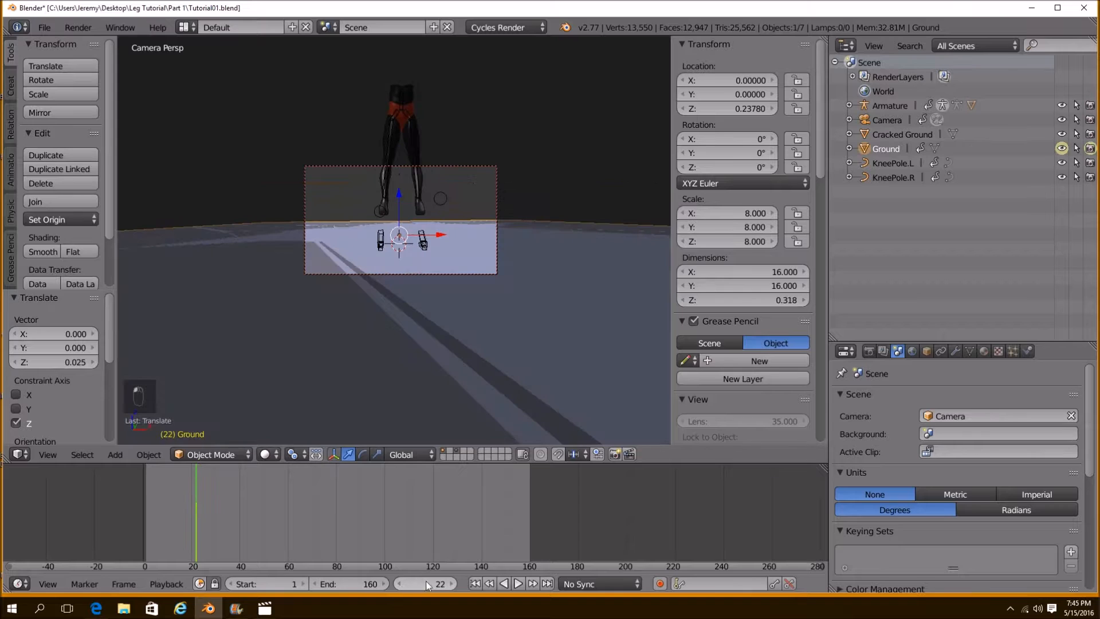
click(453, 583)
click(401, 583)
click(452, 584)
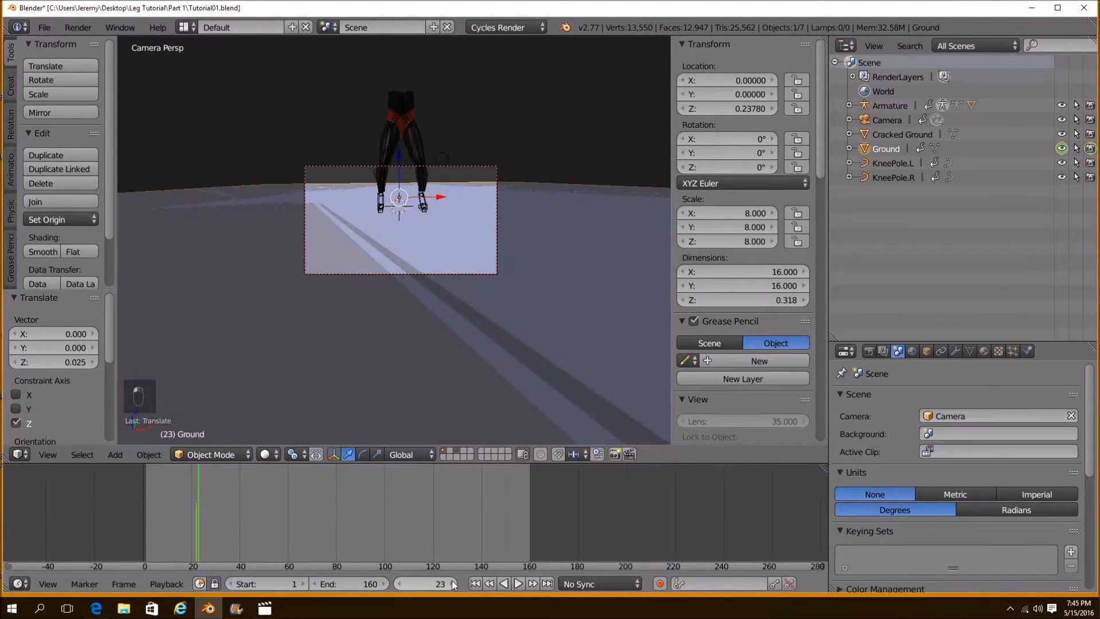
click(399, 584)
click(453, 584)
click(399, 583)
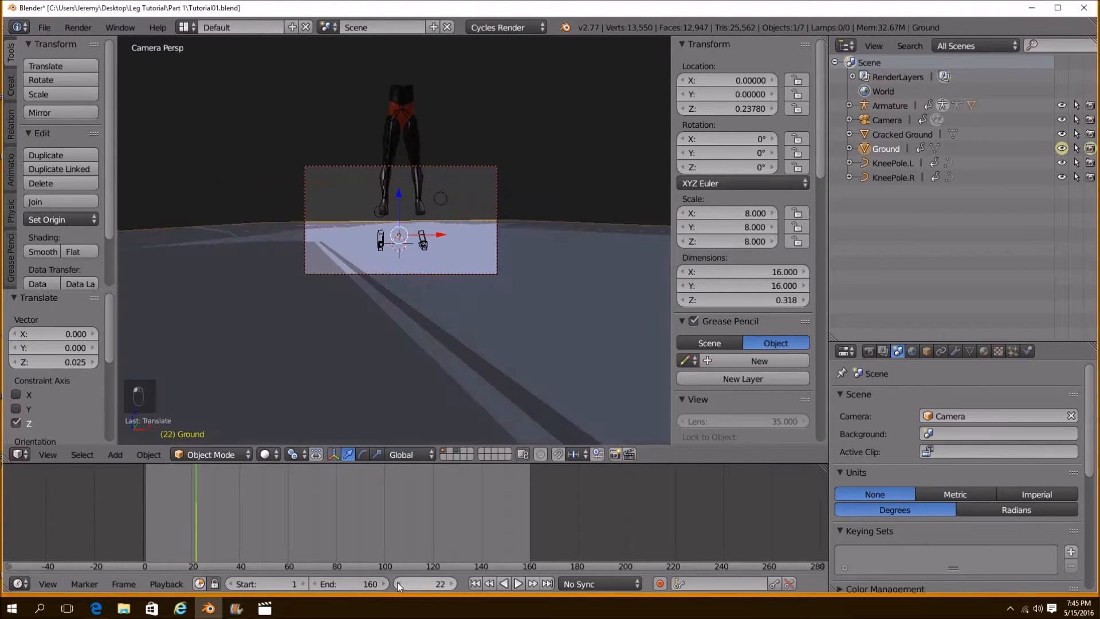
key(Right)
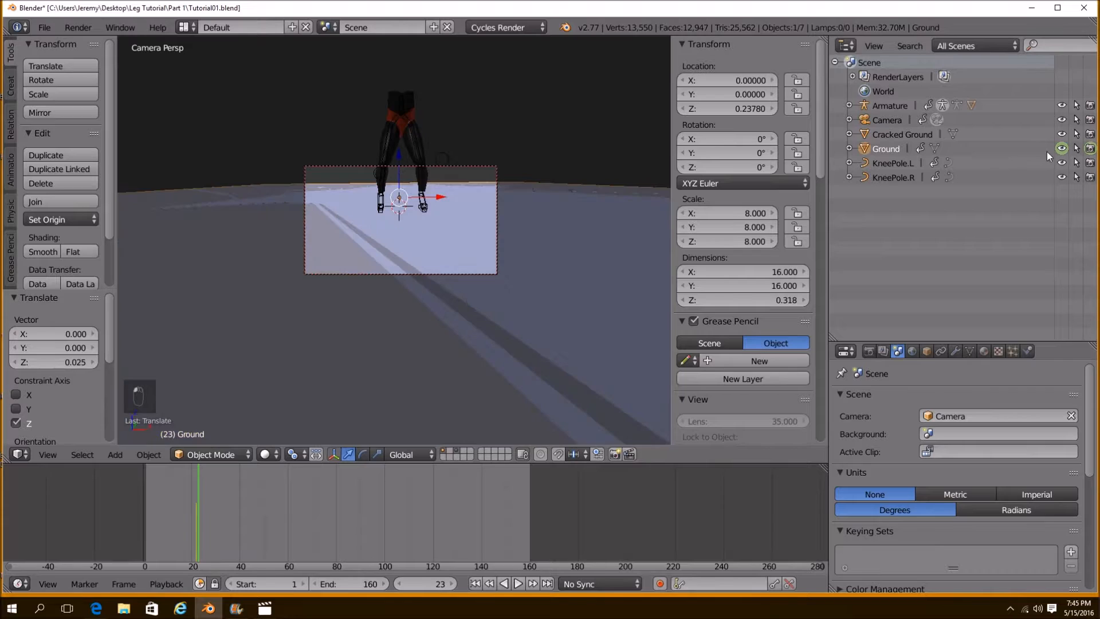
click(1062, 149)
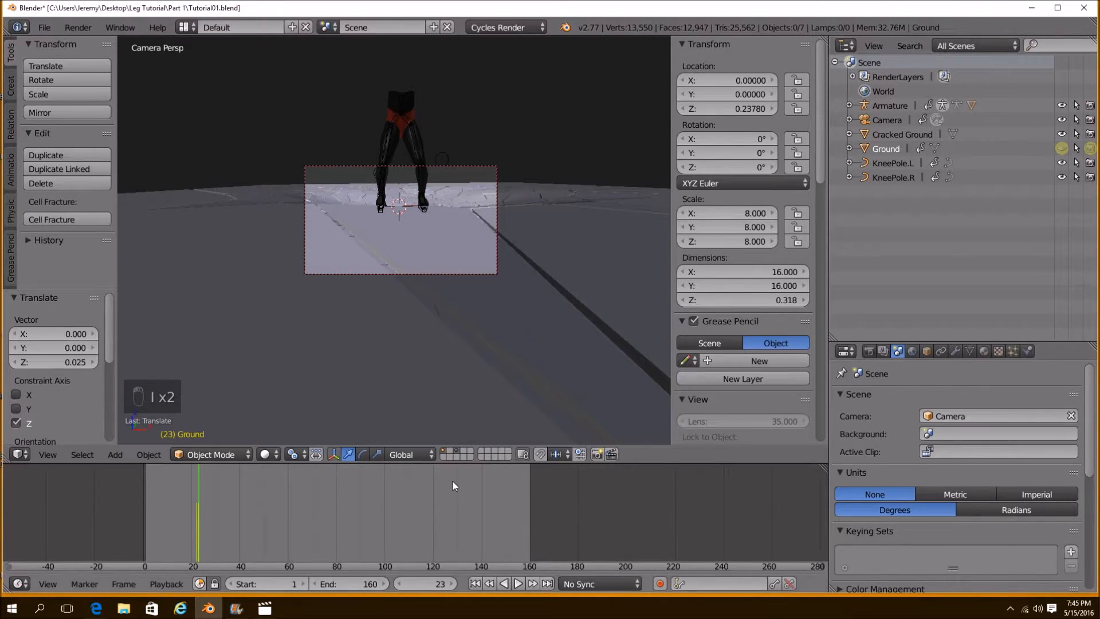
Check Ground's visibility switch, and keyframe Cracked Ground as hidden in the viewport and in renders at frame 22
click(401, 583)
click(452, 583)
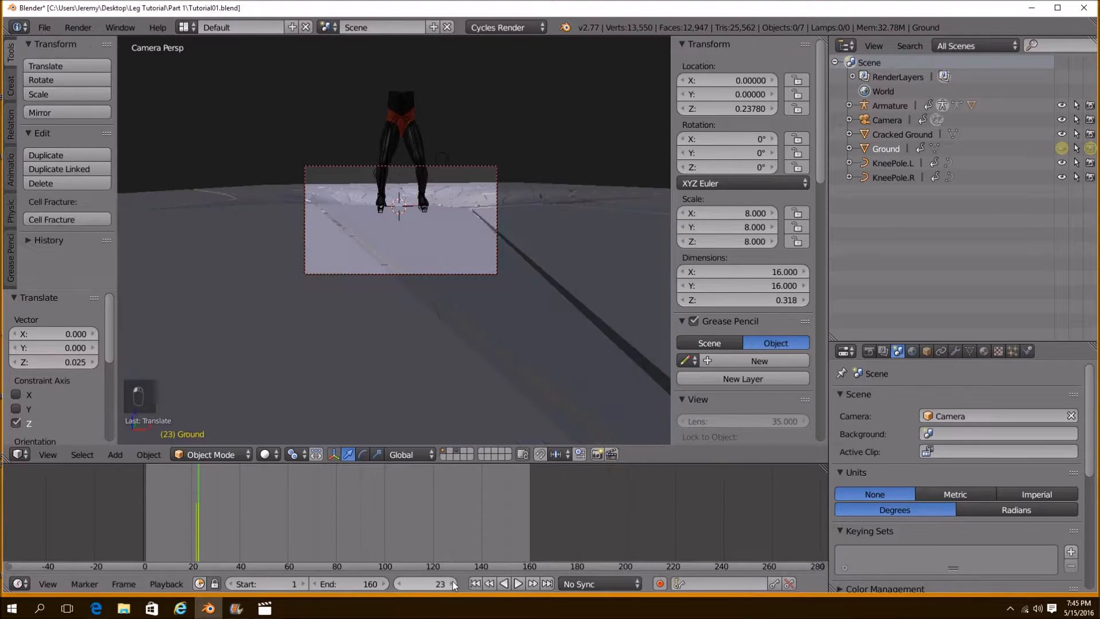
click(405, 583)
click(455, 580)
click(400, 583)
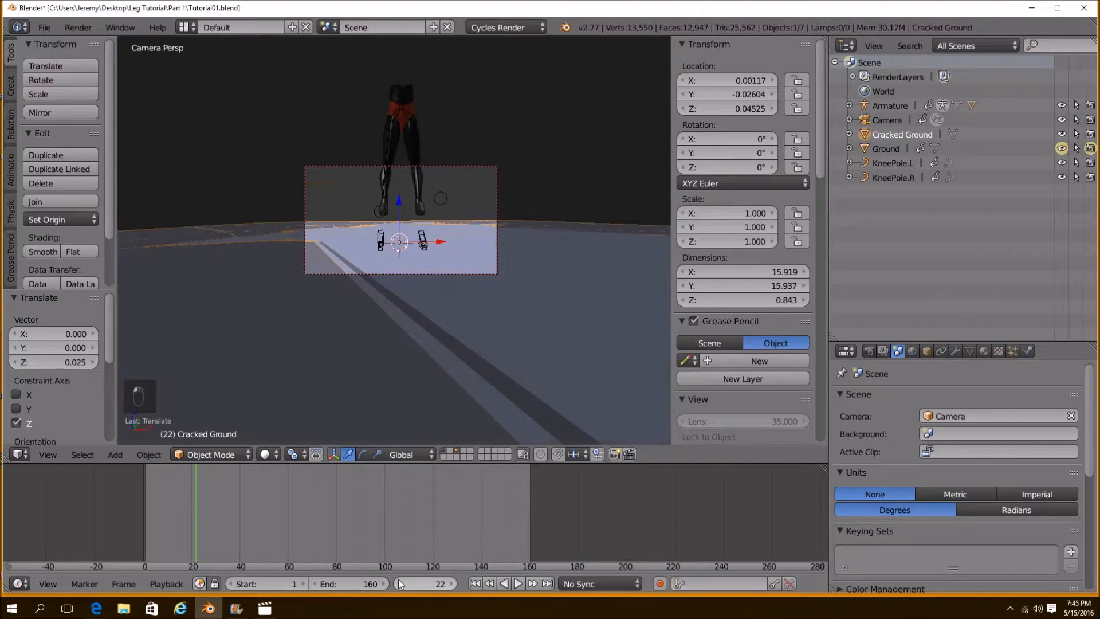
click(1064, 135)
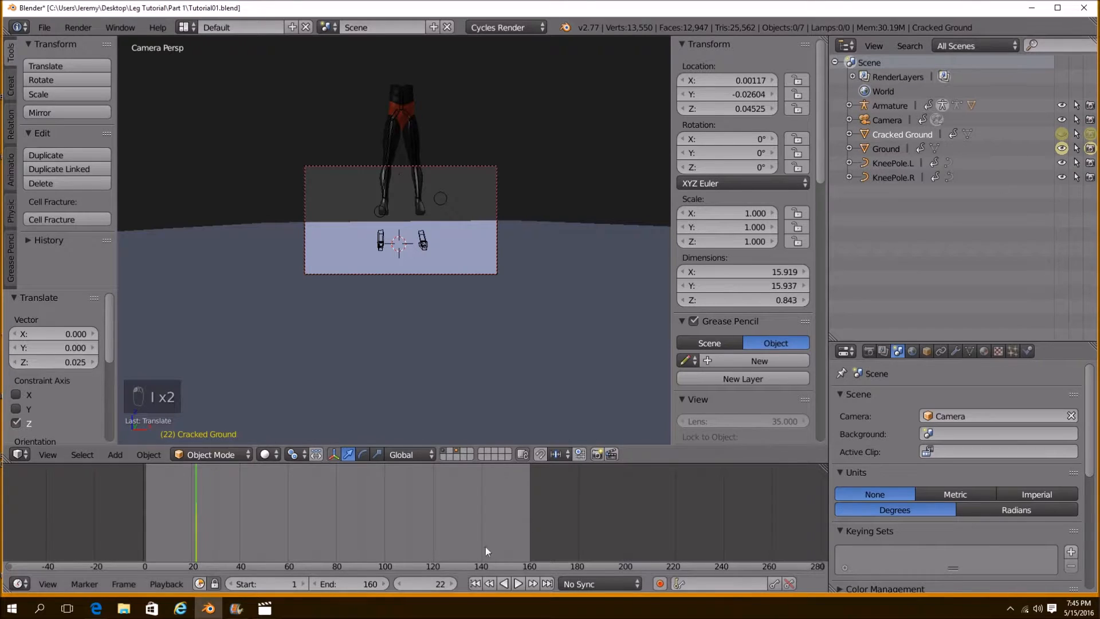
Keyframe Cracked Ground as visible in the viewport and in renders at frame 23, and play the animation
click(454, 585)
click(1063, 135)
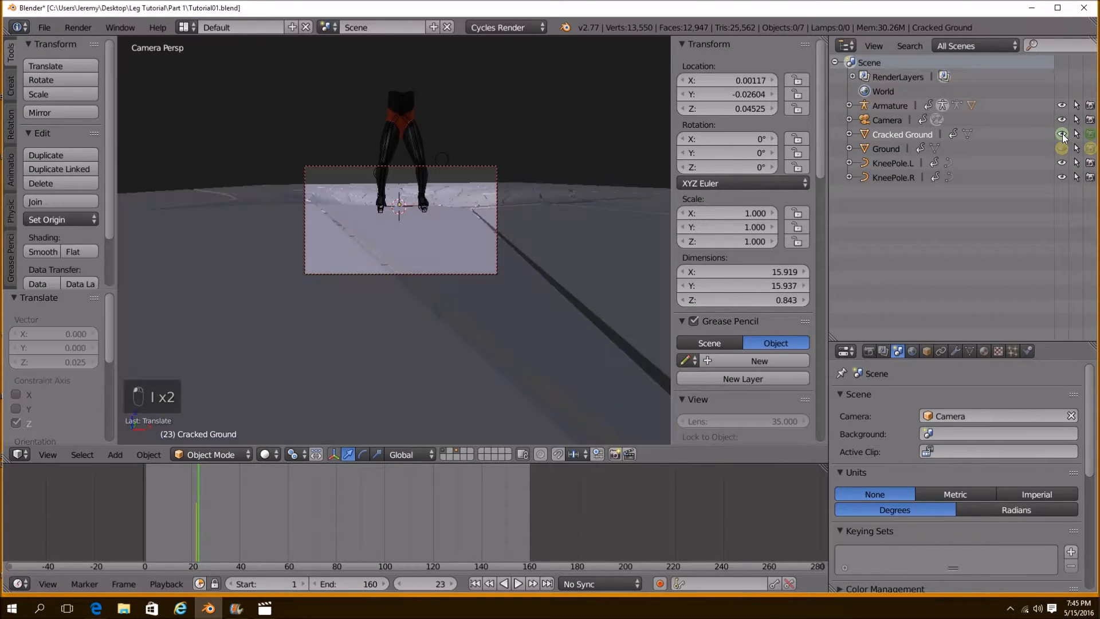
click(1092, 135)
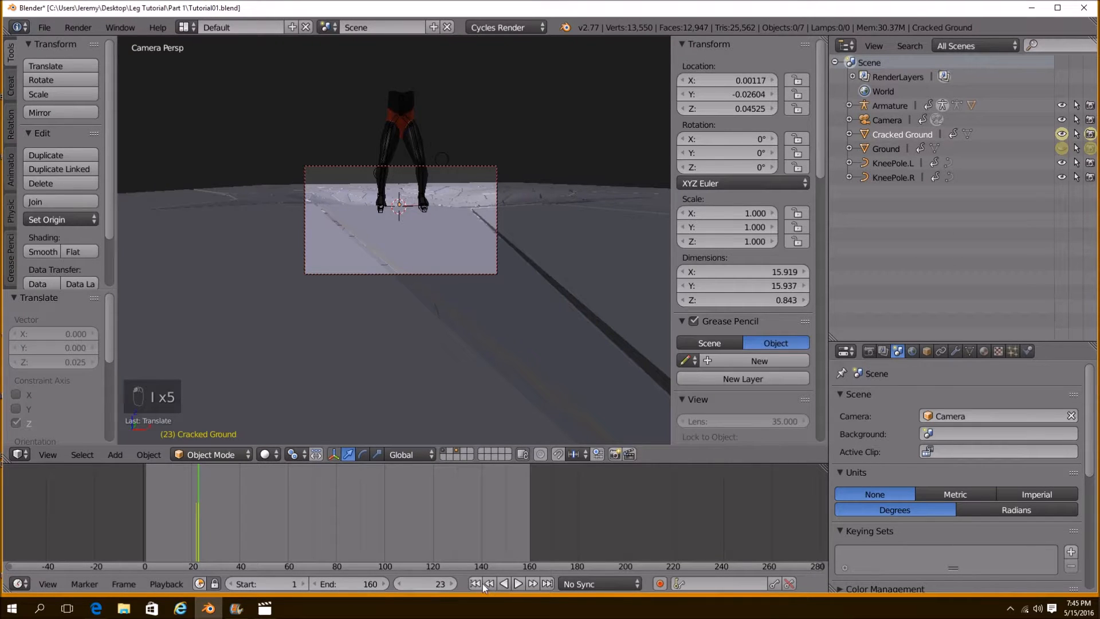
click(519, 583)
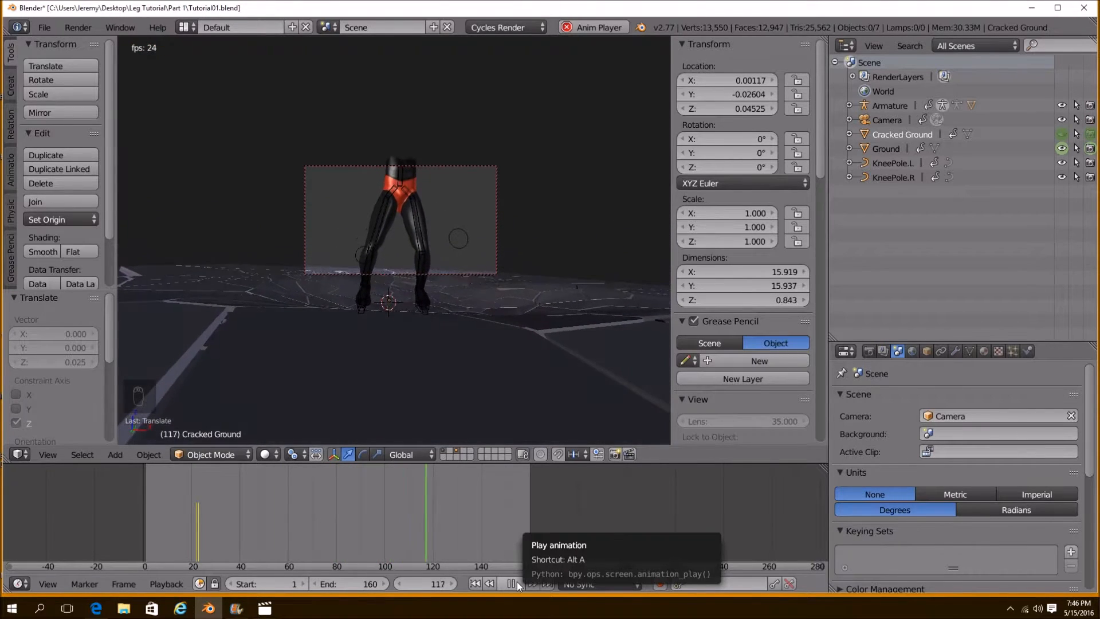
Stop the animation and scrub back to frame 43 to inspect the cracked ground after the landing
click(512, 582)
scroll(427, 391, up, 4)
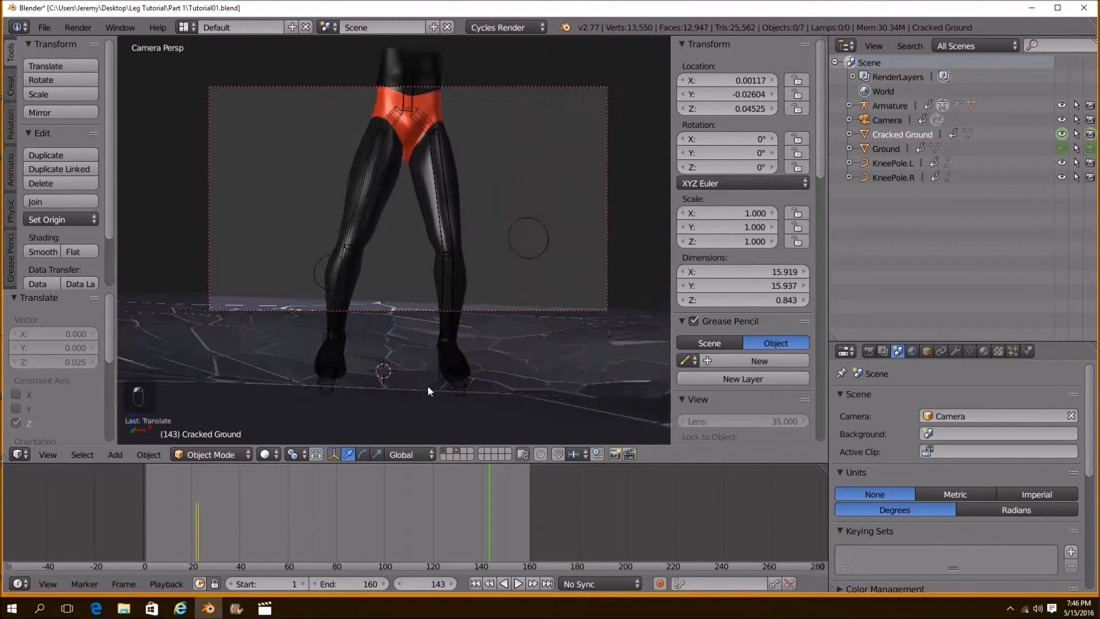
scroll(428, 384, down, 2)
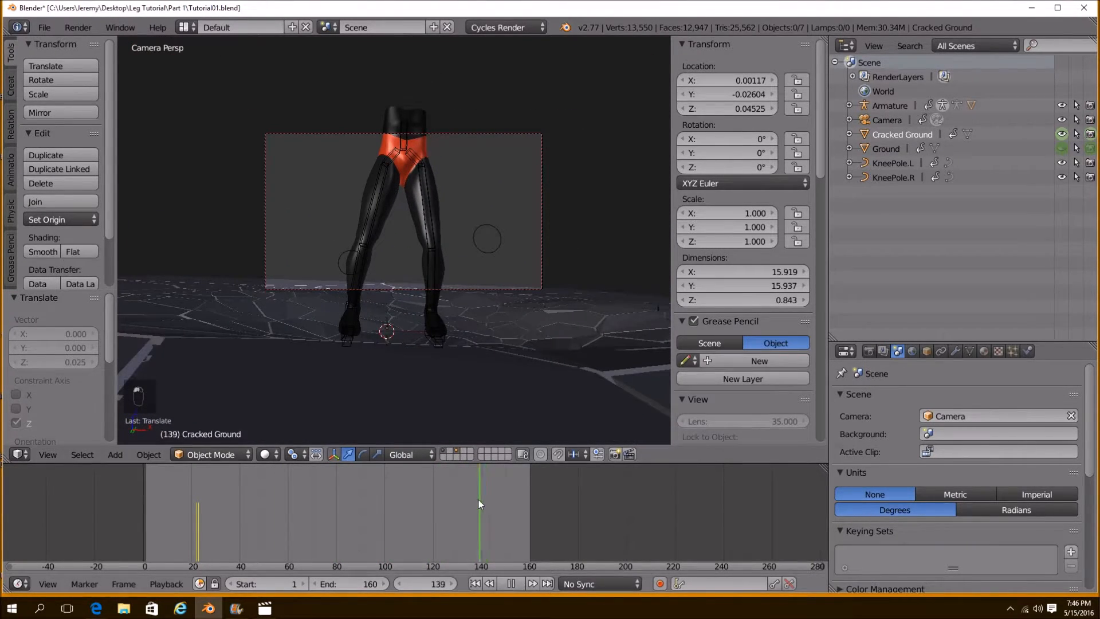
drag(479, 499, 246, 508)
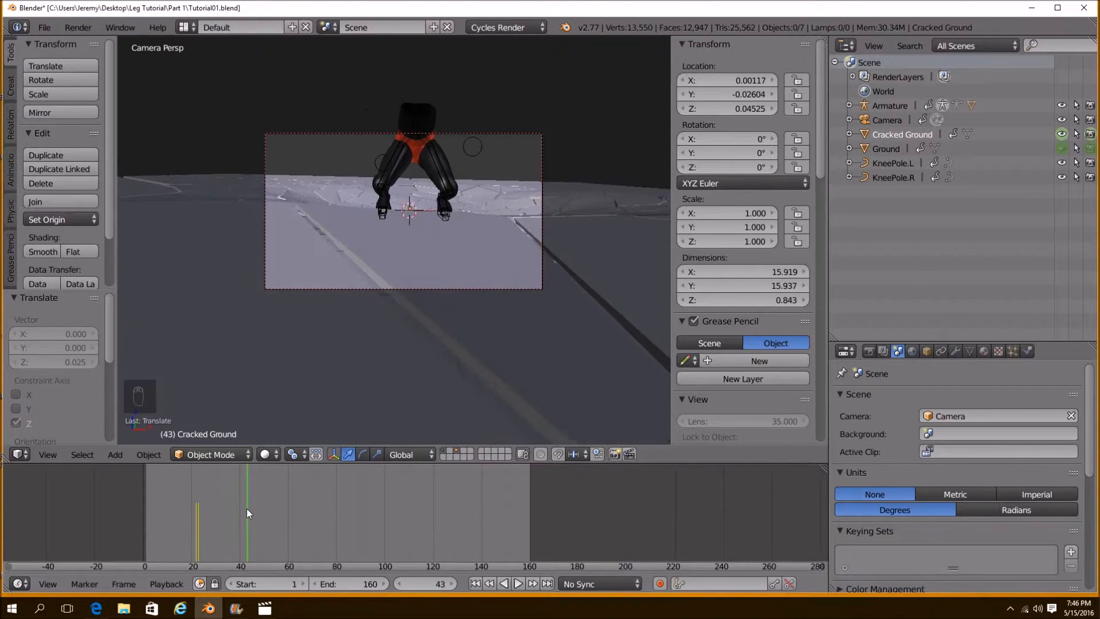
Select Cracked Ground, show its material settings, and preview the camera view in Rendered shading
right_click(476, 353)
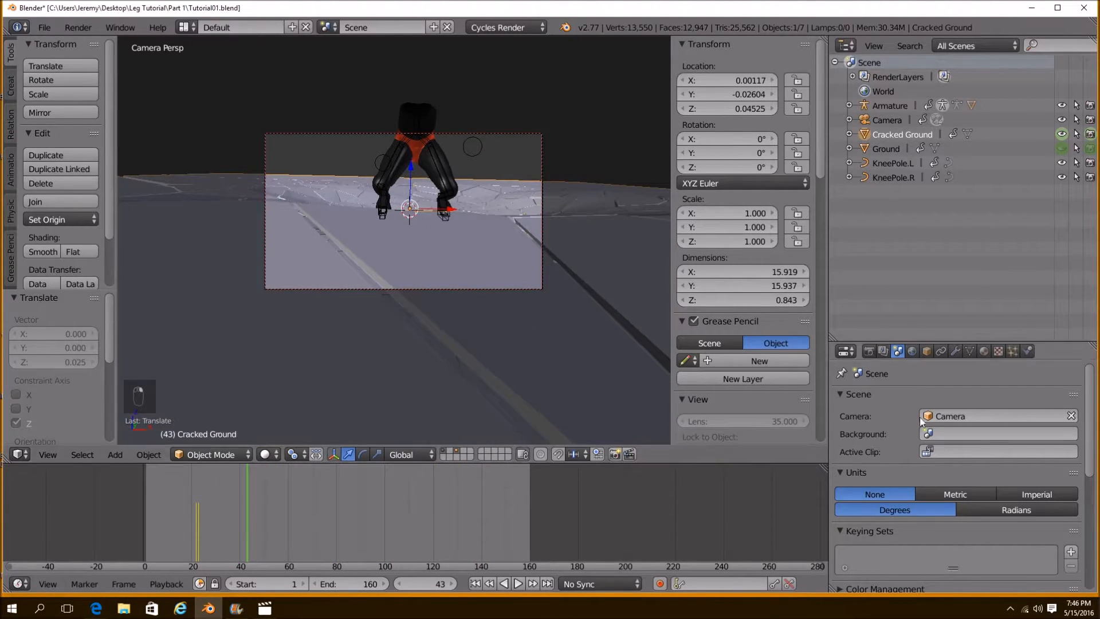
click(984, 351)
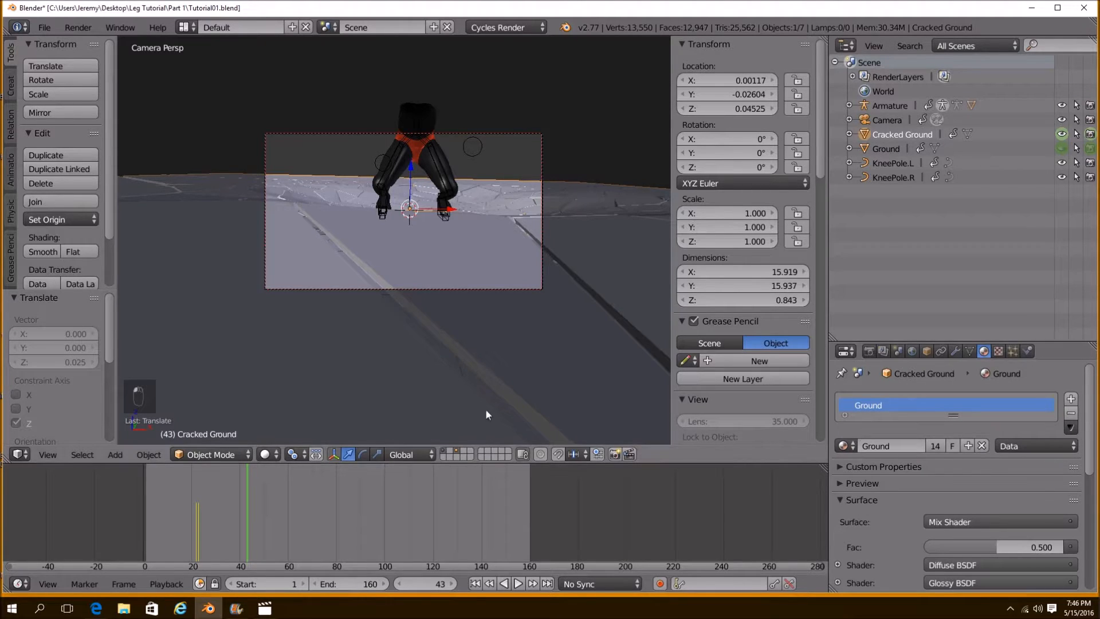
click(19, 583)
click(267, 455)
click(320, 358)
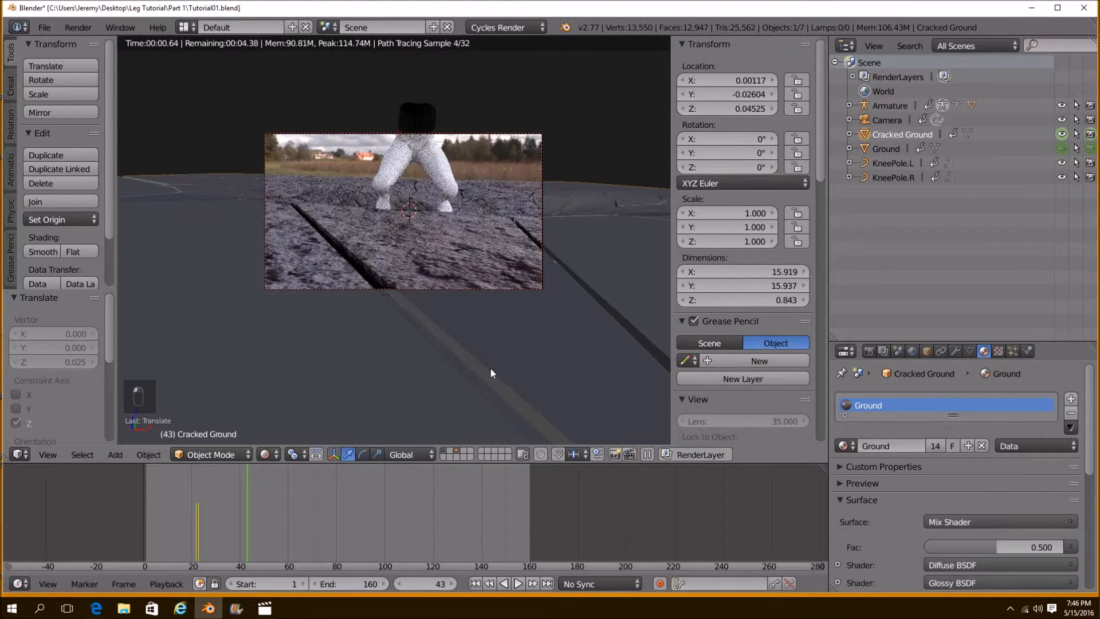
Go to frame 25, switch the viewport back to Solid shading, and enter Edit Mode on Cracked Ground
mouse_move(250, 517)
mouse_down()
mouse_move(301, 520)
mouse_move(180, 517)
mouse_move(204, 521)
mouse_up()
click(264, 455)
click(290, 405)
mouse_move(290, 406)
middle_down()
mouse_move(404, 334)
mouse_move(434, 362)
middle_up()
key(Tab)
Lower a crack vertex at the crater's front edge near the camera by about 0.27 using proportional editing
scroll(516, 380, up, 5)
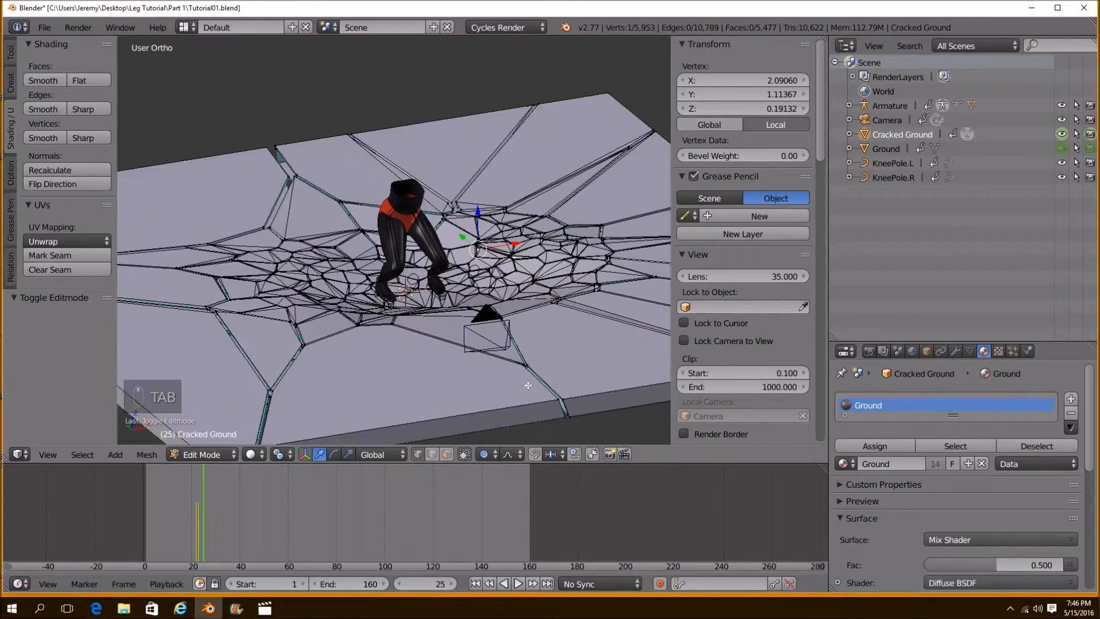
scroll(523, 396, down, 1)
shift+middle_drag(522, 396, 427, 309)
right_click(528, 316)
middle_drag(528, 355, 504, 295)
scroll(535, 327, up, 1)
key(g)
click(475, 248)
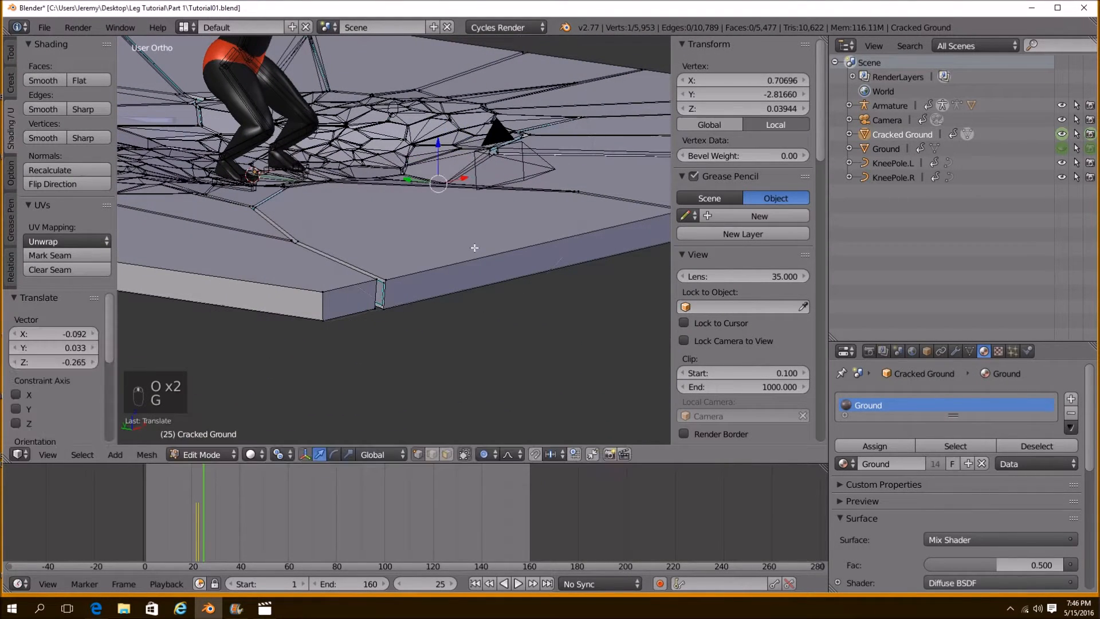
From the camera view, lower the same vertex by about 0.09 and a vertex on the neighbouring front slab by about 0.21
key(KP_0)
key(g)
click(305, 213)
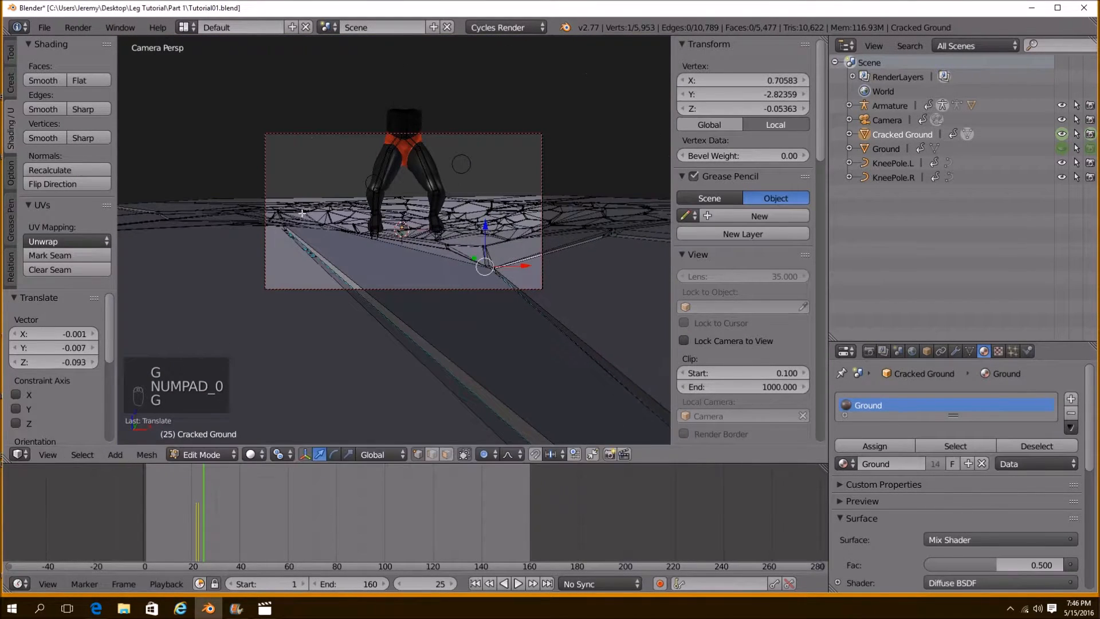
key(g)
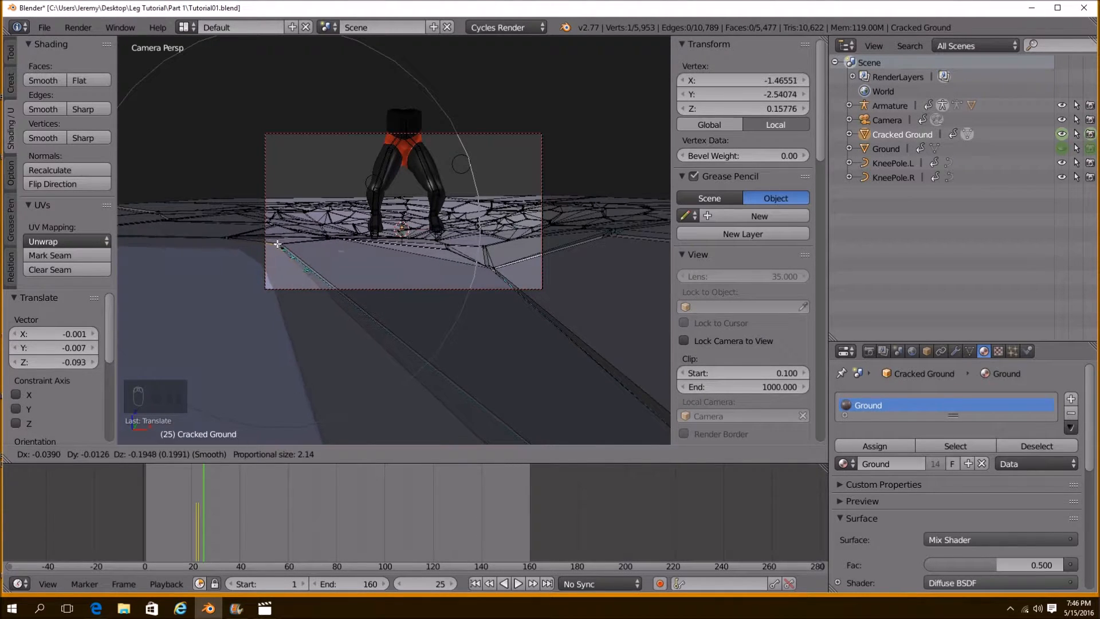
click(277, 246)
Set the pivot point to Individual Origins, and try scaling a crater centre vertex horizontally with proportional editing
middle_drag(408, 247, 416, 298)
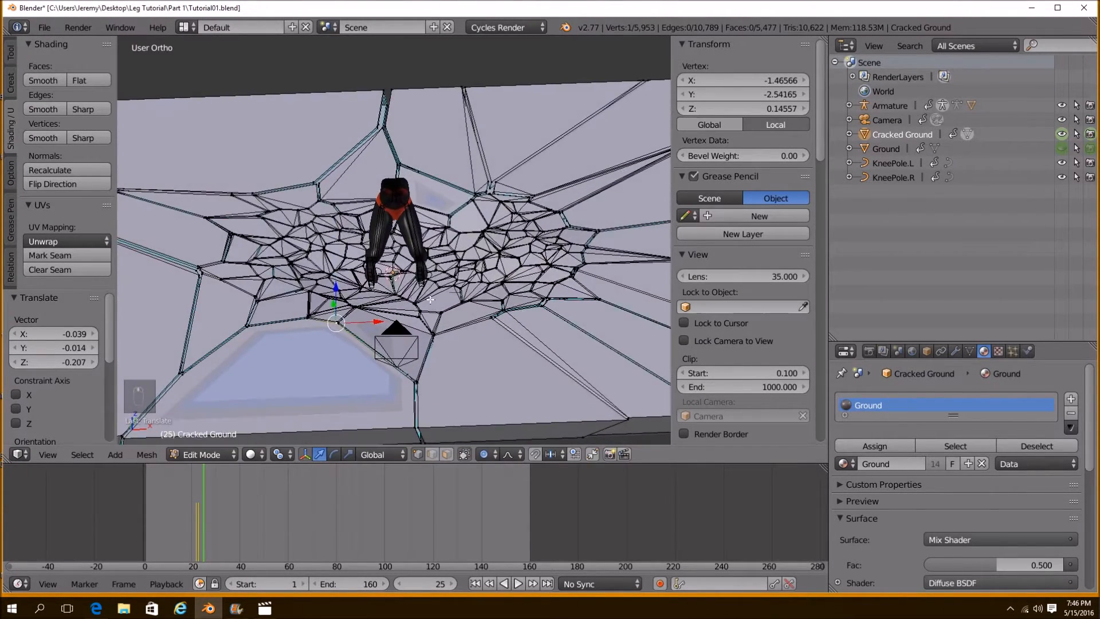
click(281, 455)
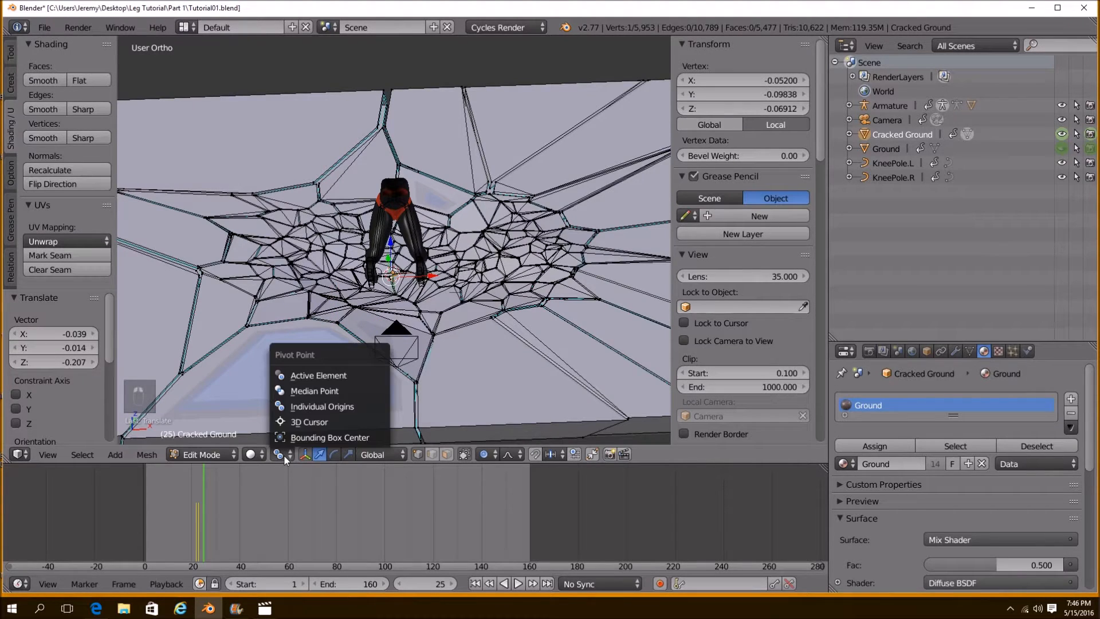
click(311, 406)
key(s)
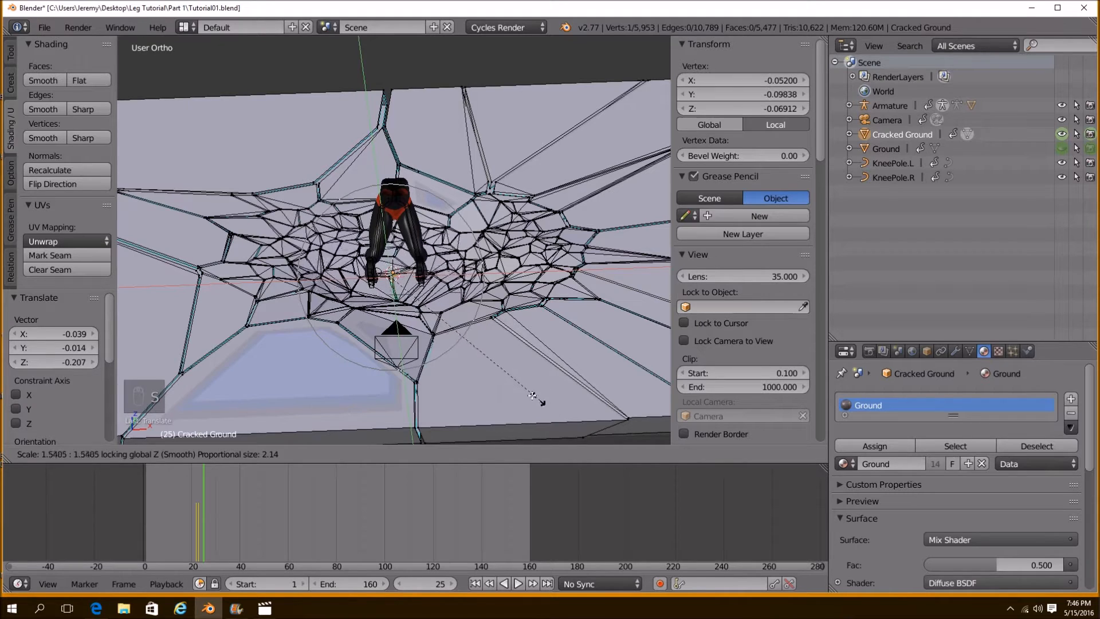
right_click(512, 390)
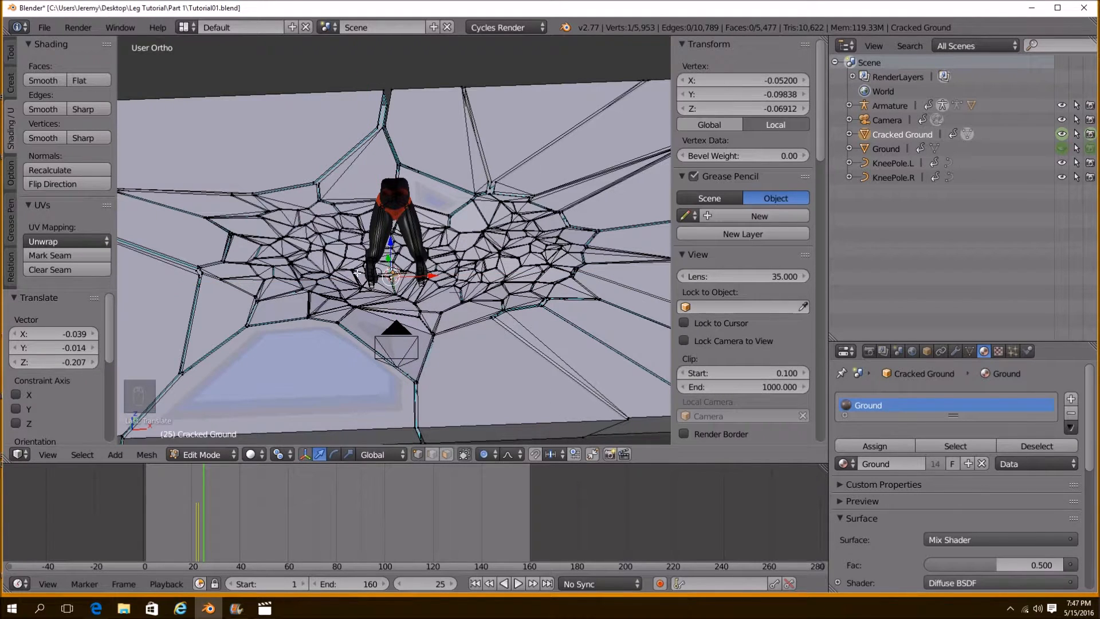
Select all the linked shards around the feet and scale them up slightly on X and Y only, without proportional editing
drag(467, 301, 470, 304)
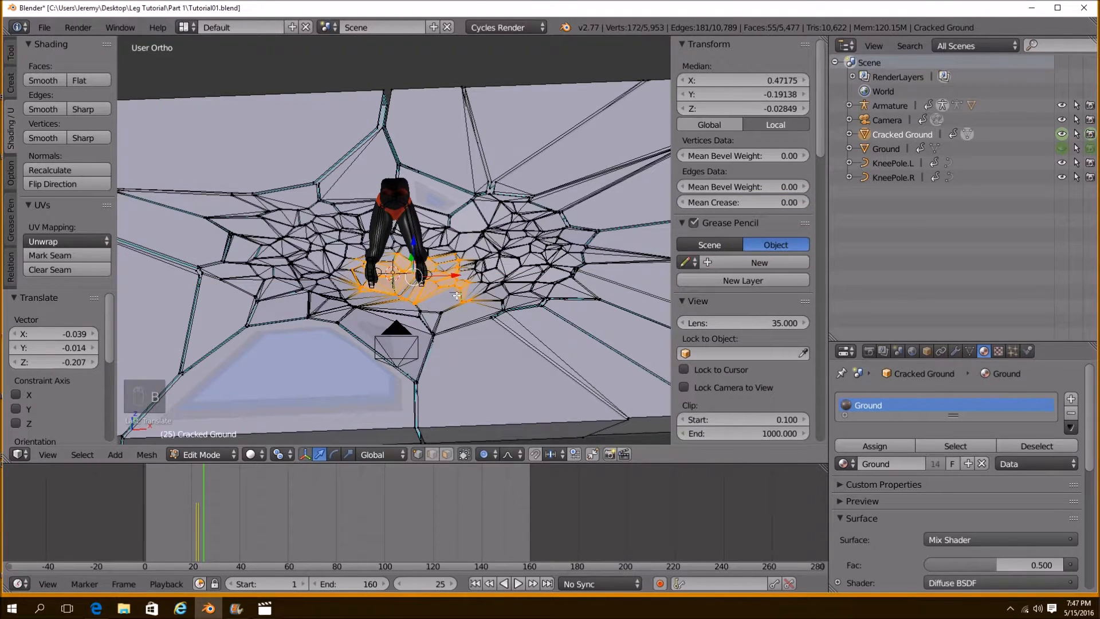
key(ctrl+l)
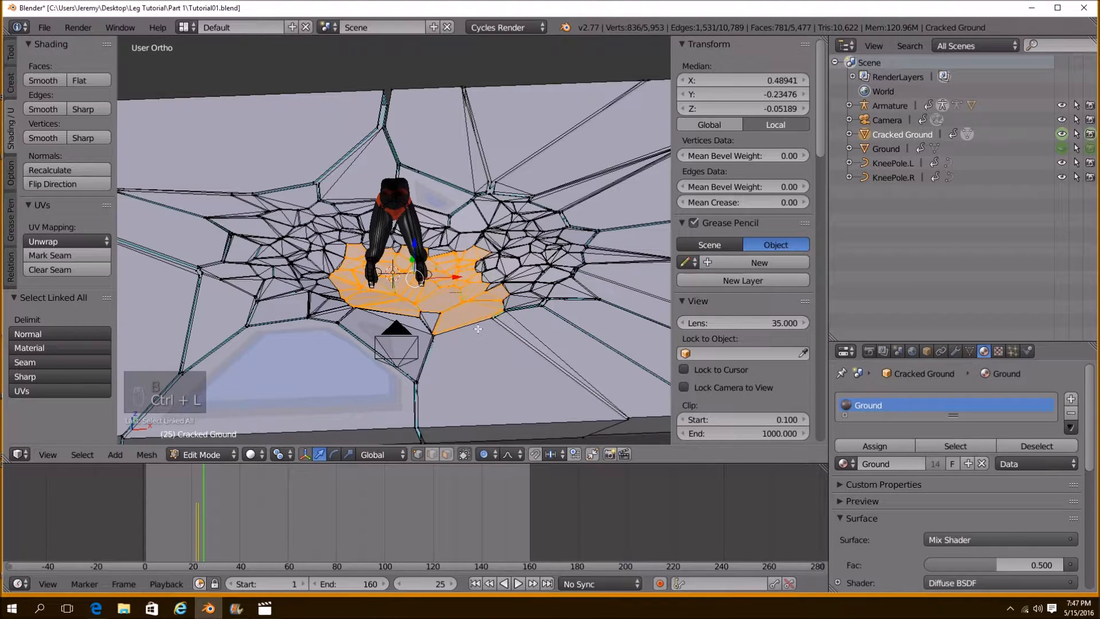
key(s)
key(shift+z)
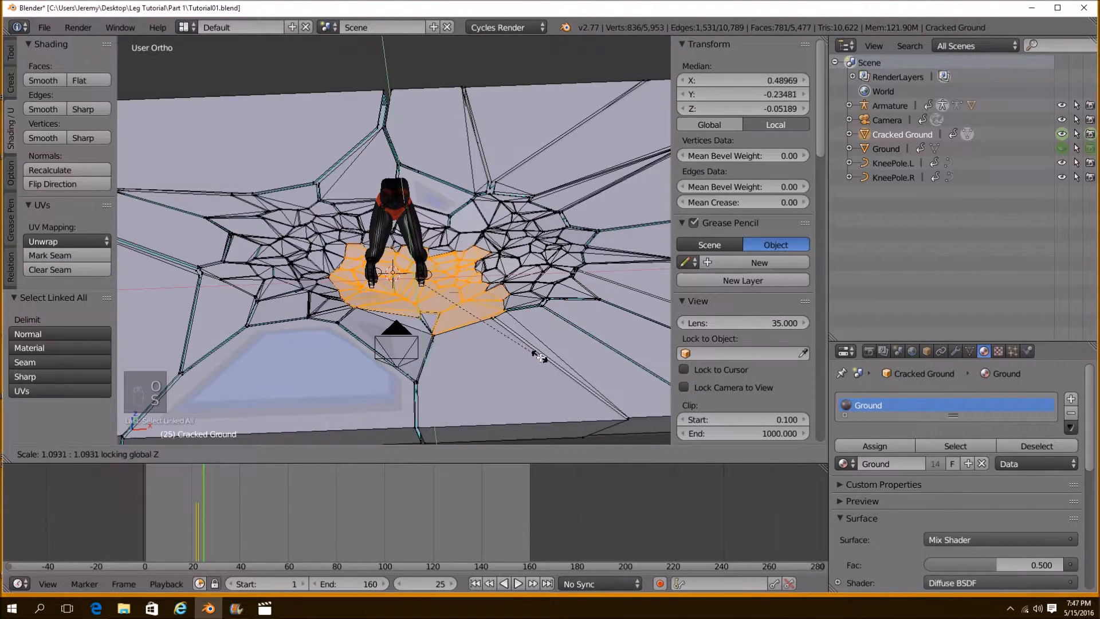
click(512, 335)
Return to Object Mode and preview the adjusted cracks through the camera in Rendered shading
key(Tab)
key(KP_0)
scroll(465, 329, up, 3)
click(264, 455)
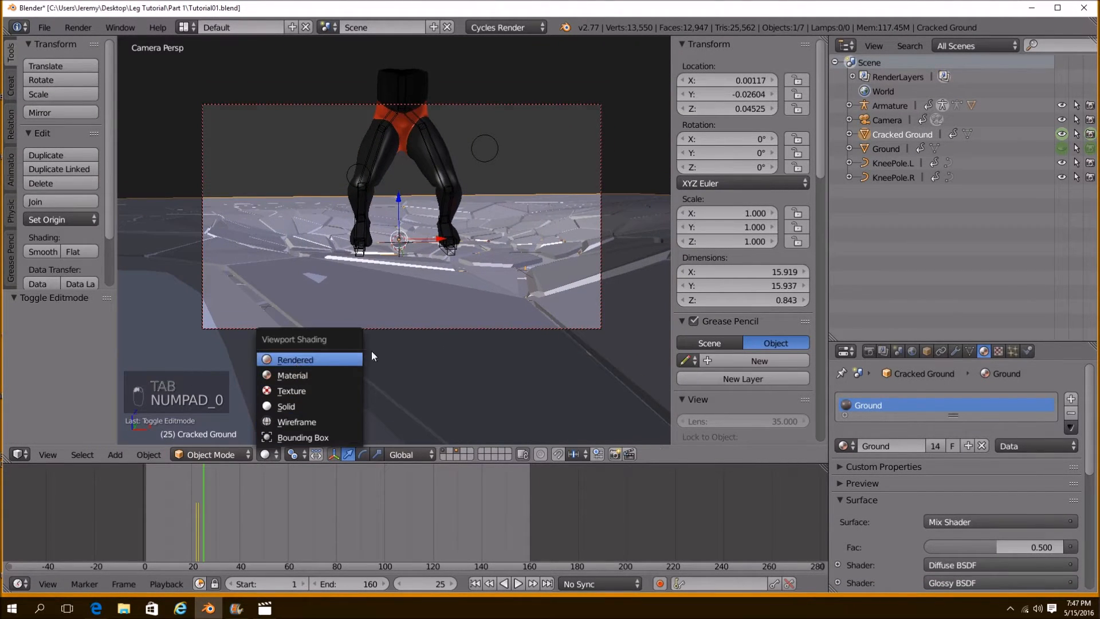
click(310, 360)
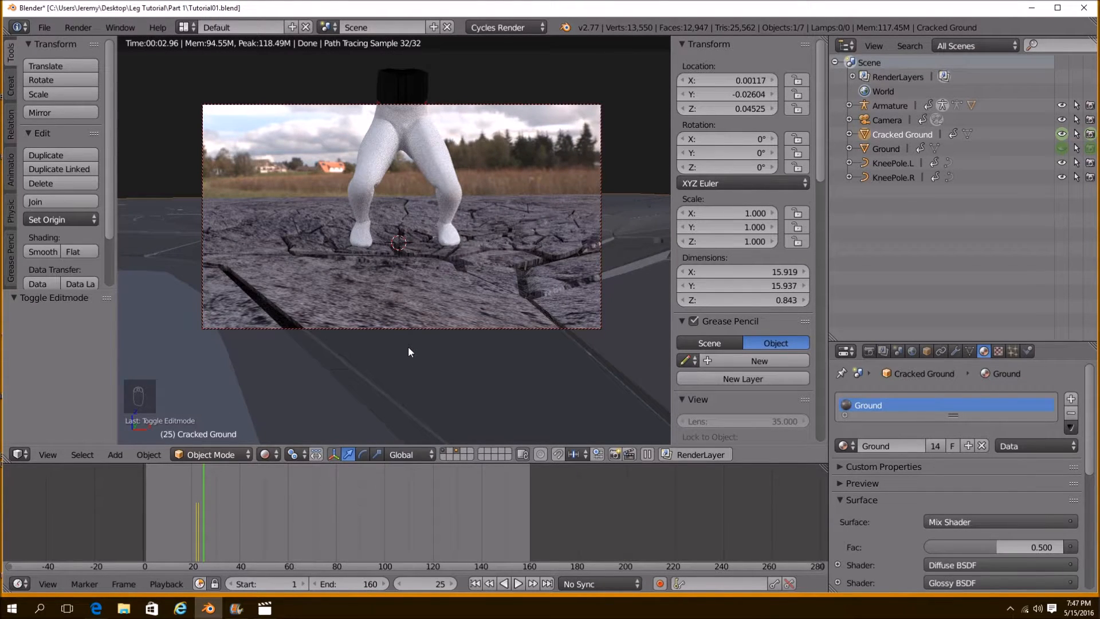
Play the landing animation in the rendered camera view from before the impact, and stop it near the end
drag(206, 482, 182, 486)
click(519, 583)
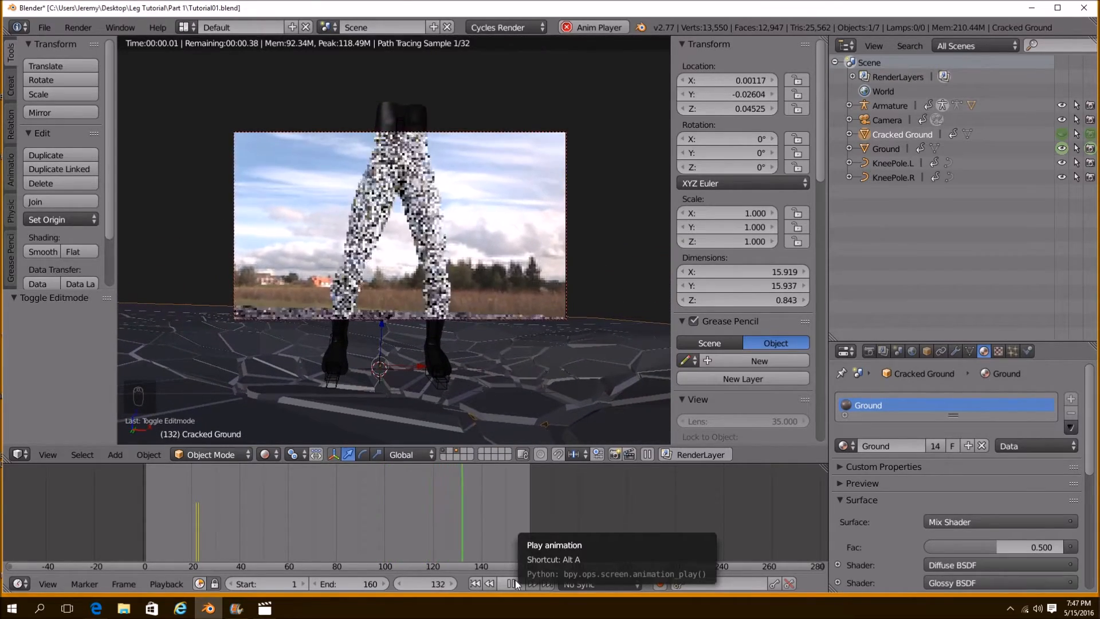
click(516, 584)
right_click(420, 197)
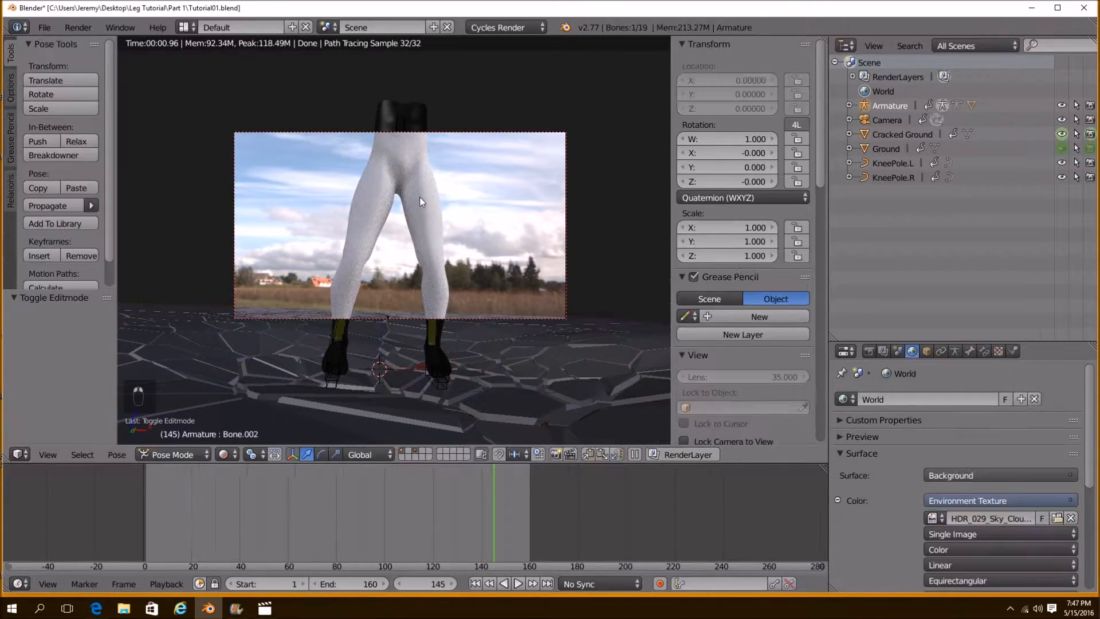
click(523, 469)
key(alt+a)
key(alt+a)
Turn the timeline into an enlarged Node Editor, leave Pose Mode, and select the legs mesh to show its Red material nodes
drag(519, 463, 518, 397)
click(19, 584)
click(72, 413)
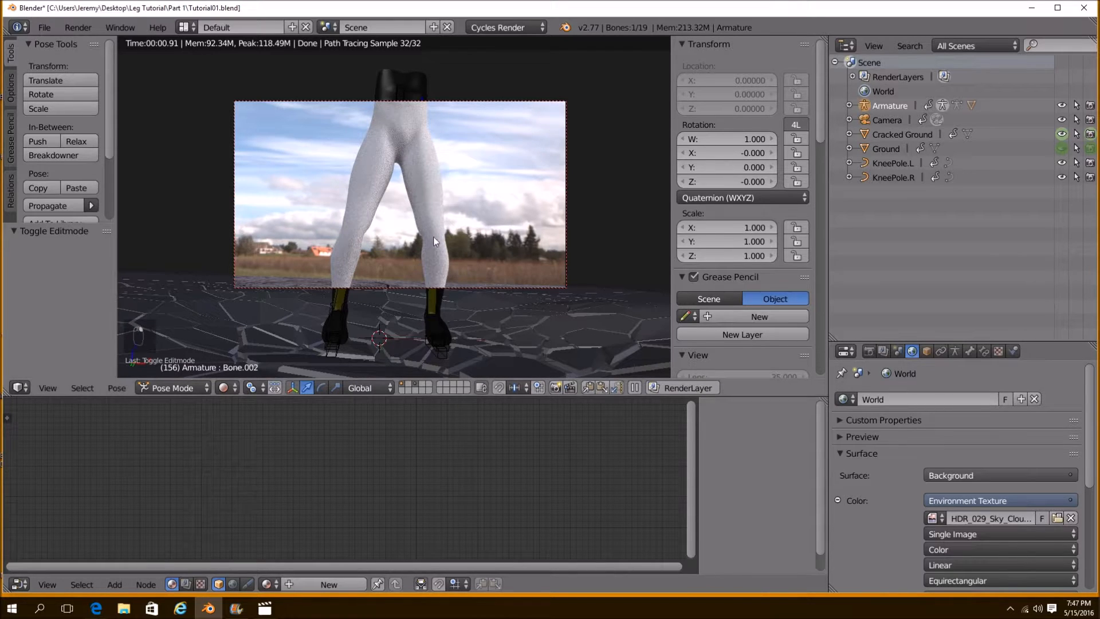
click(163, 371)
right_click(348, 222)
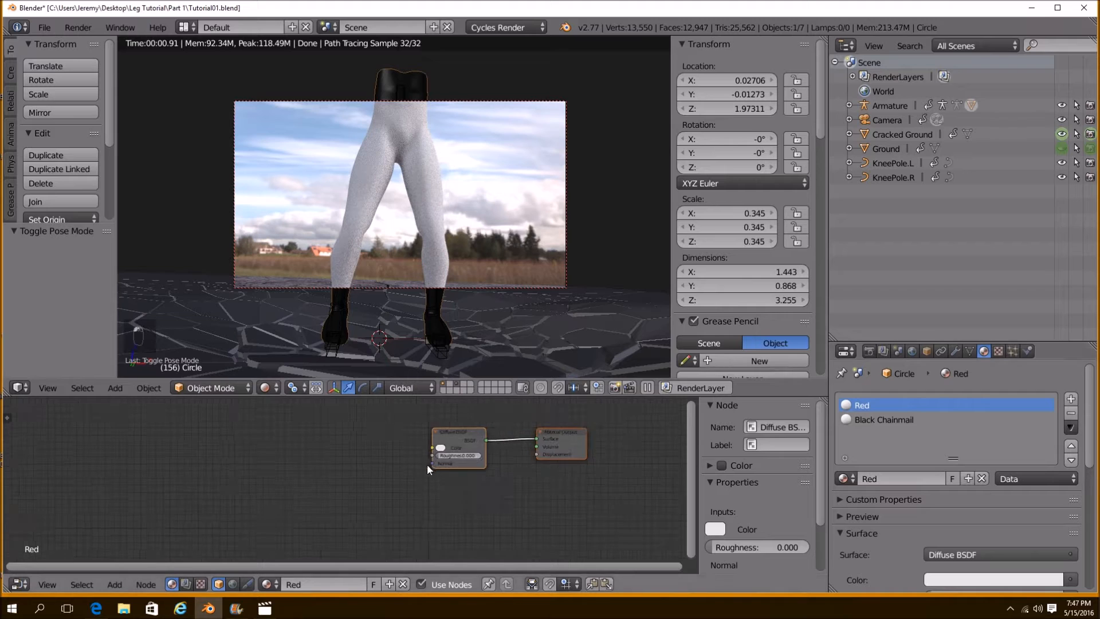
key(shift+a)
mouse_move(298, 463)
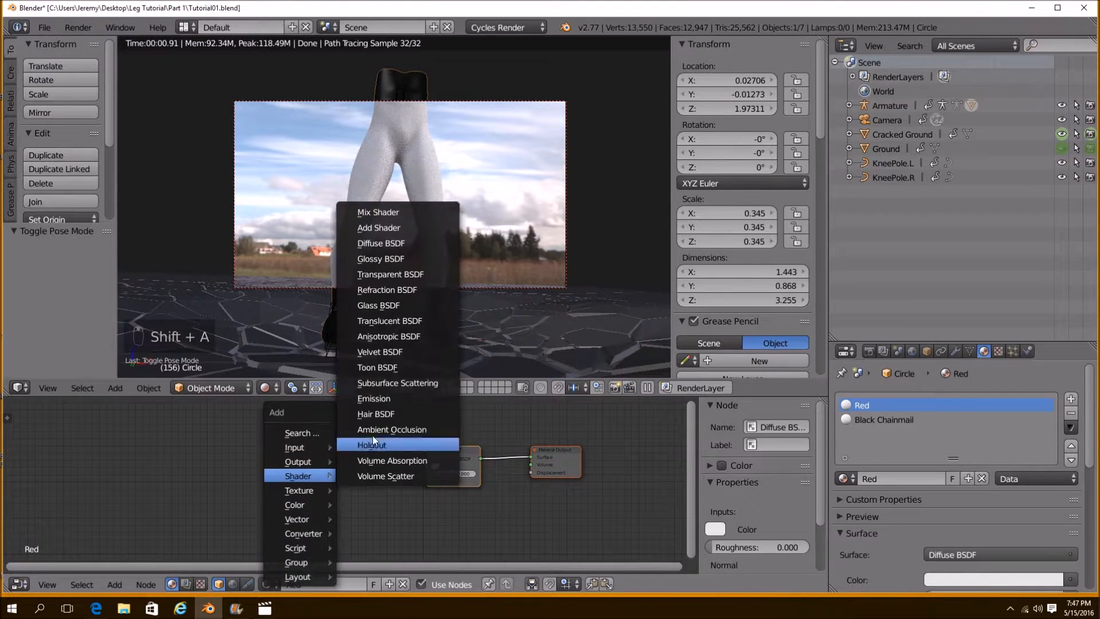
click(411, 255)
right_click(311, 451)
Add a Glossy BSDF node to the Red material and place the Diffuse BSDF node directly above it
key(shift+a)
mouse_move(312, 452)
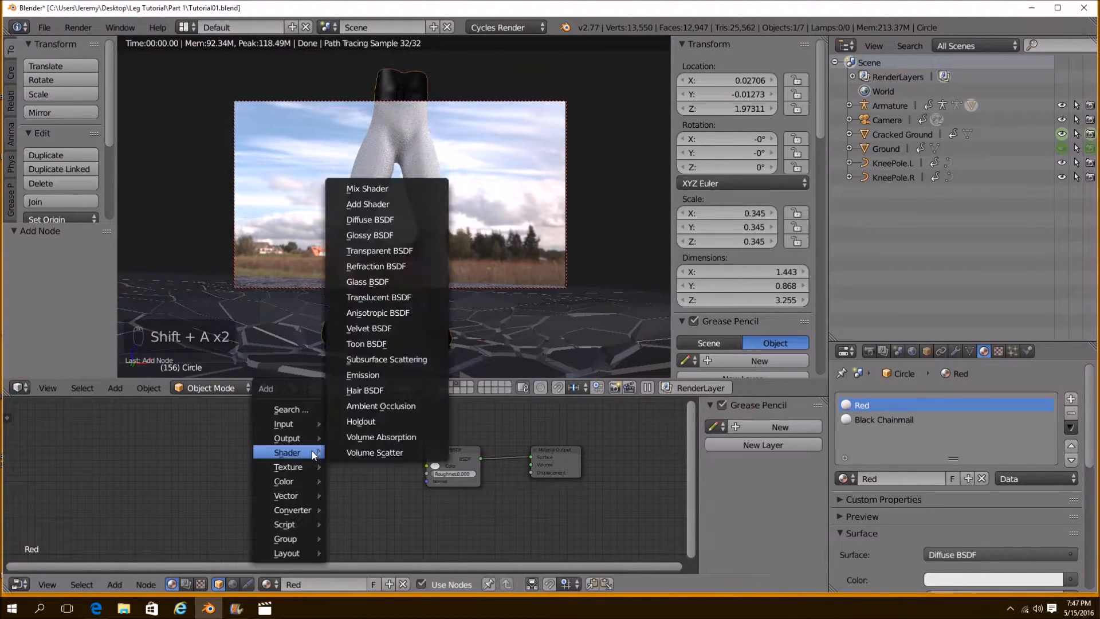
click(378, 235)
click(327, 477)
drag(440, 464, 357, 442)
Insert a Mix Shader between the Diffuse BSDF and the Material Output, and link the Glossy BSDF to its second shader input
key(shift+a)
mouse_move(427, 481)
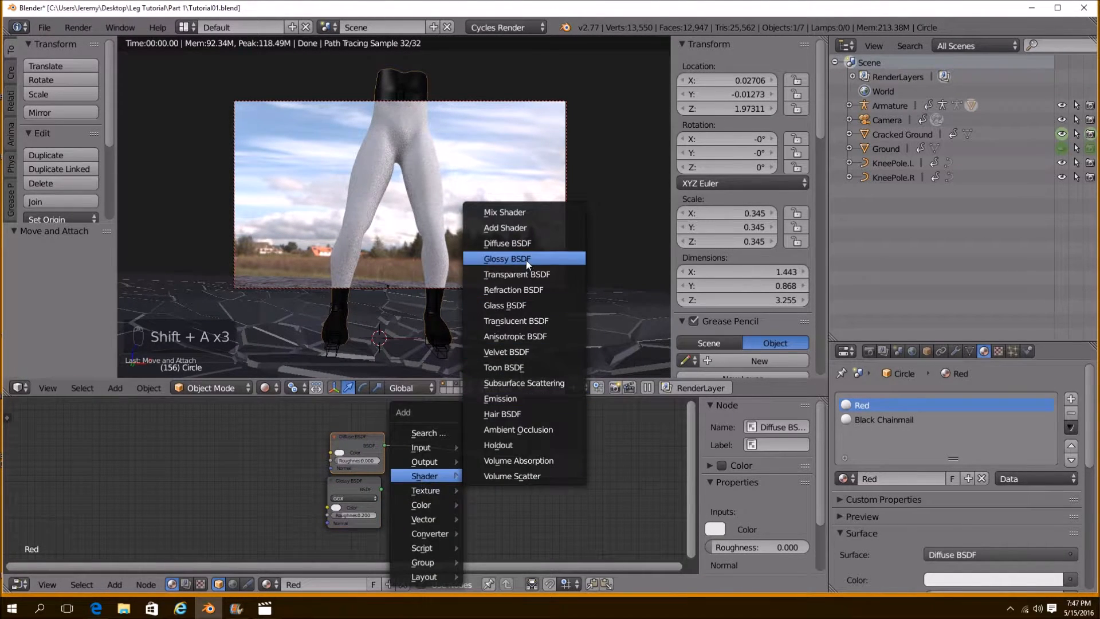
click(515, 212)
click(436, 447)
drag(382, 489, 421, 479)
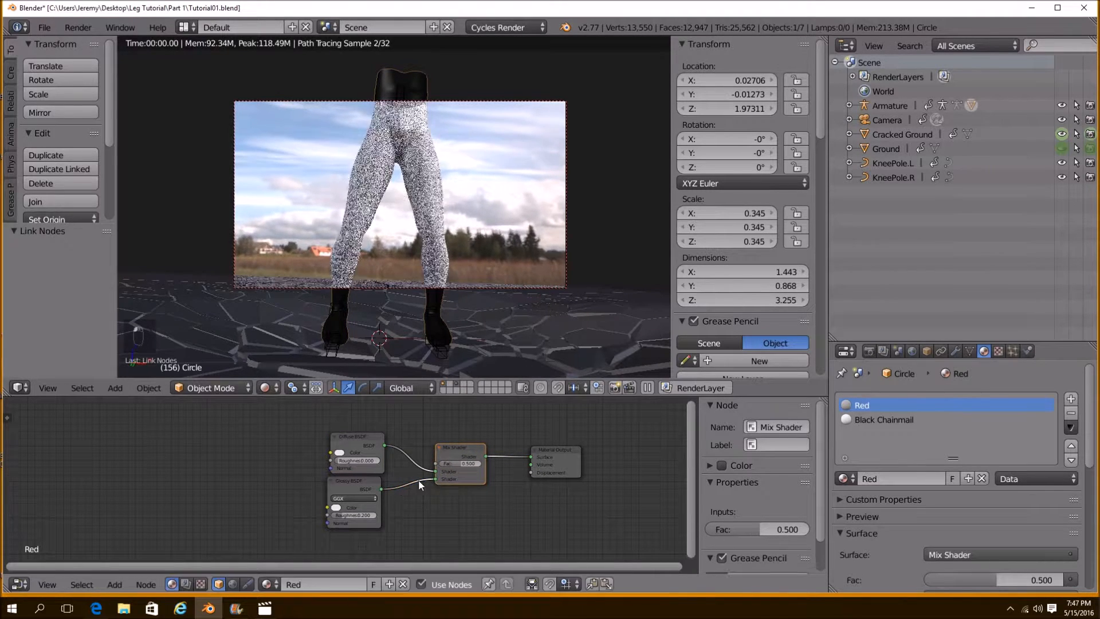
Set the Red material's Diffuse BSDF colour to a pure red at full brightness
click(340, 453)
click(365, 399)
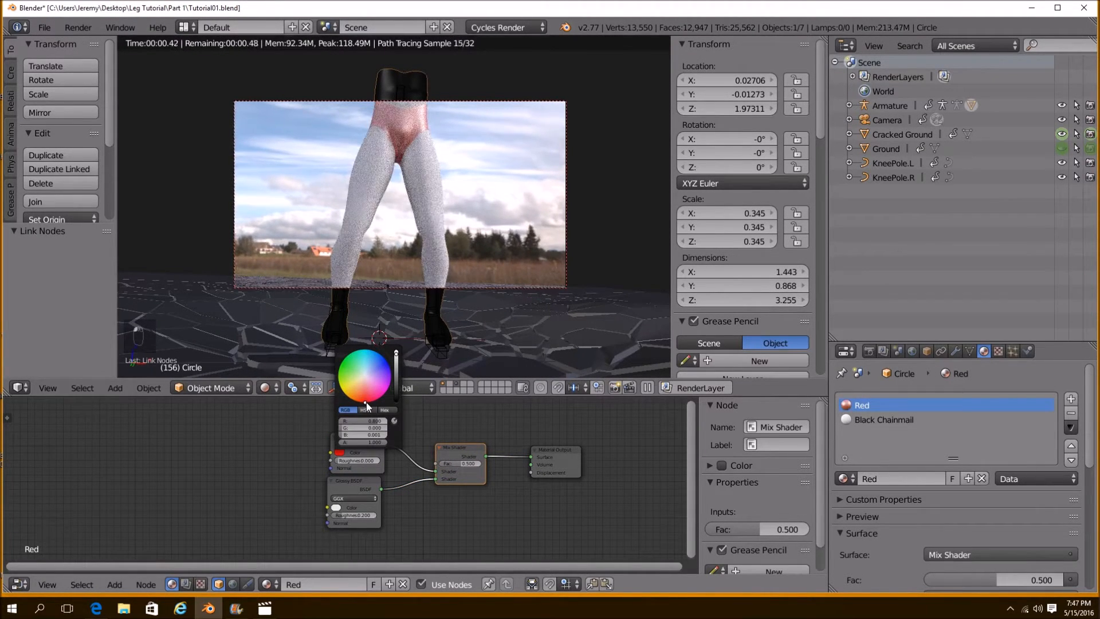
click(342, 453)
drag(397, 377, 396, 351)
Tint the Red material's Glossy BSDF colour a pale beige
click(336, 507)
click(357, 438)
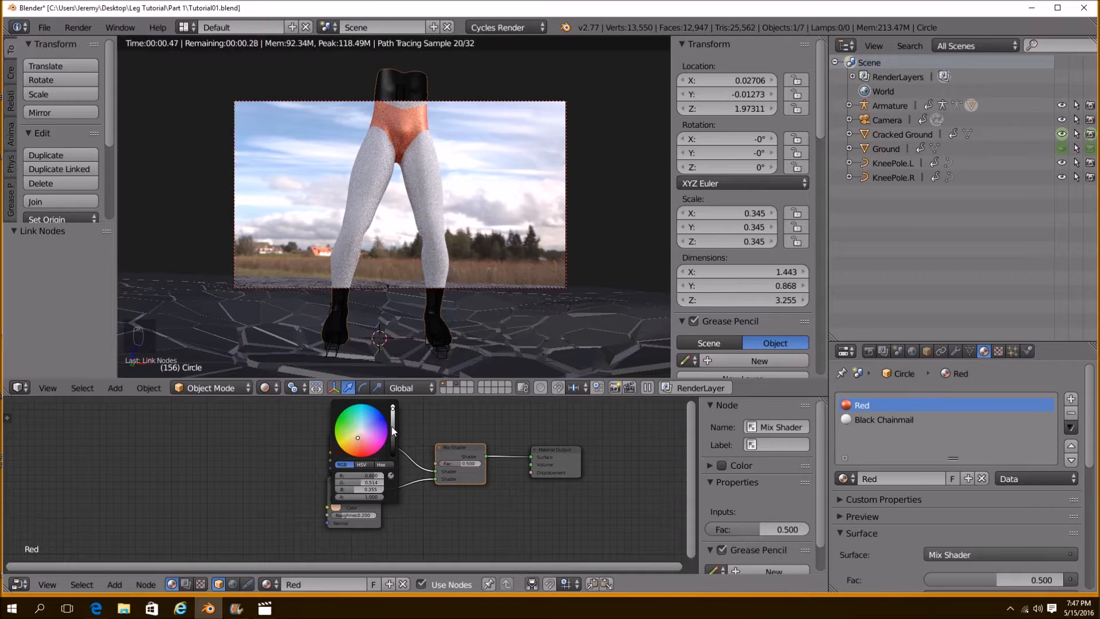
click(366, 441)
click(359, 435)
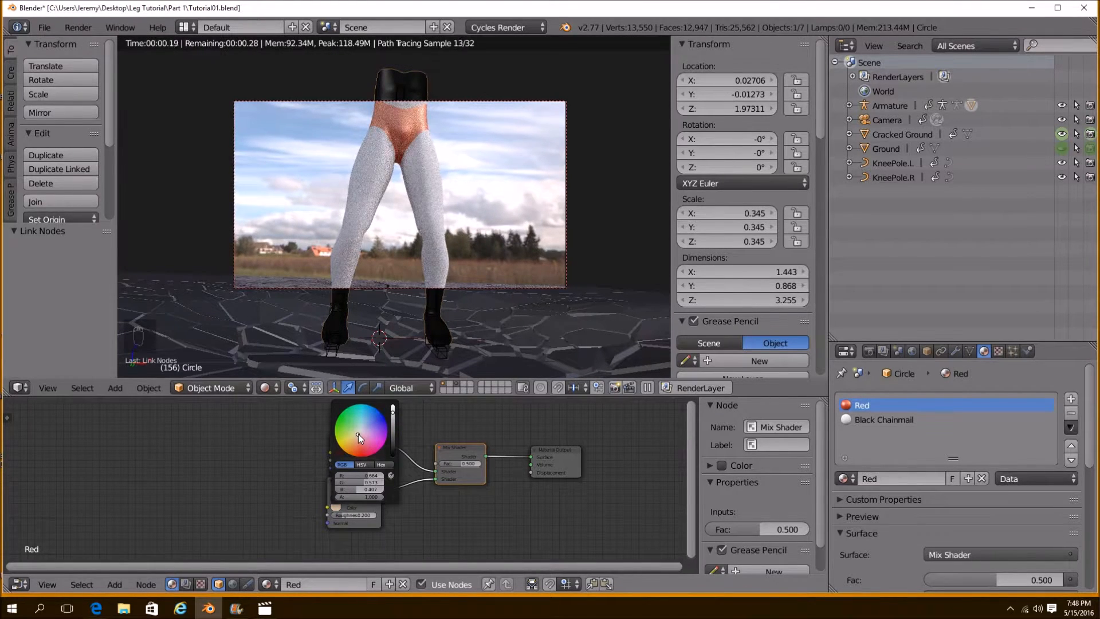
Set the Glossy BSDF roughness to 0.146 and the Mix Shader factor to 0.515
scroll(417, 532, up, 4)
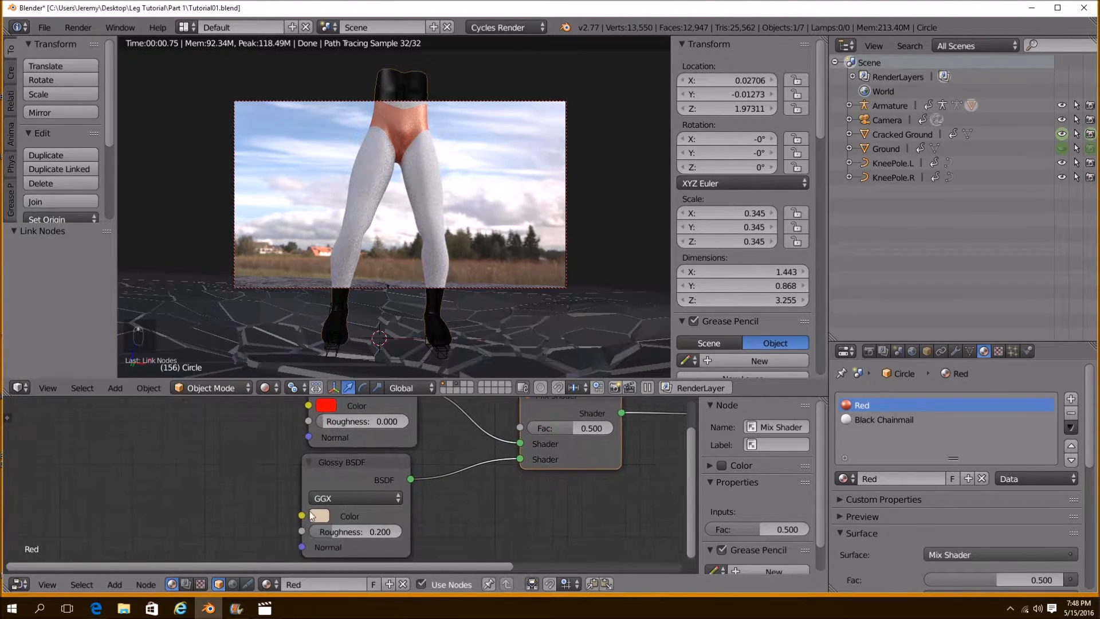
drag(353, 530, 338, 531)
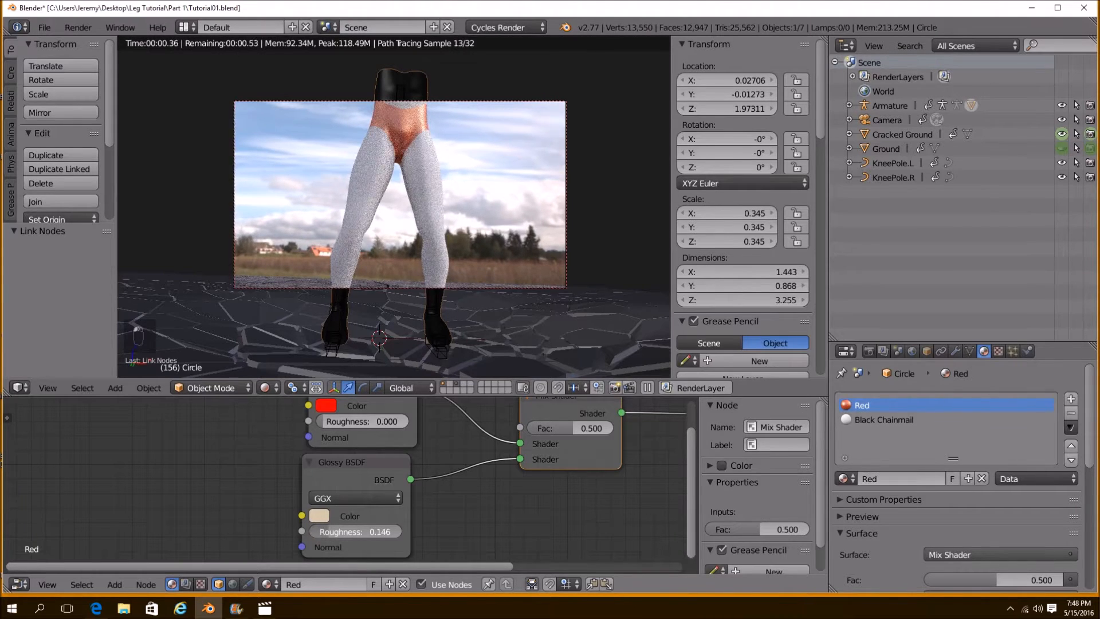
scroll(438, 479, down, 5)
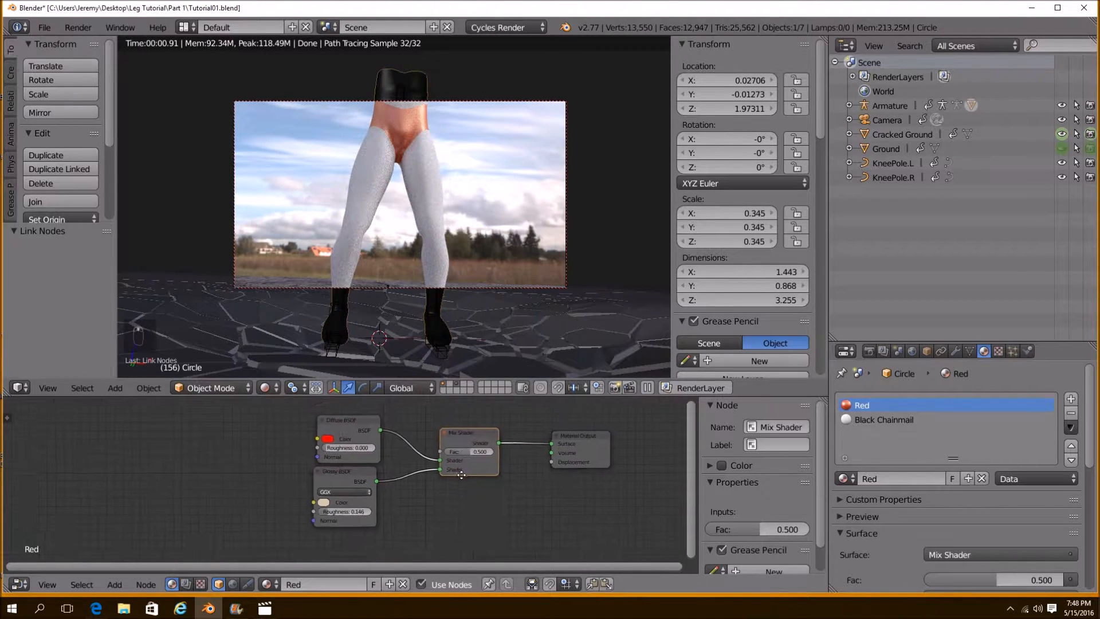
drag(439, 457, 485, 457)
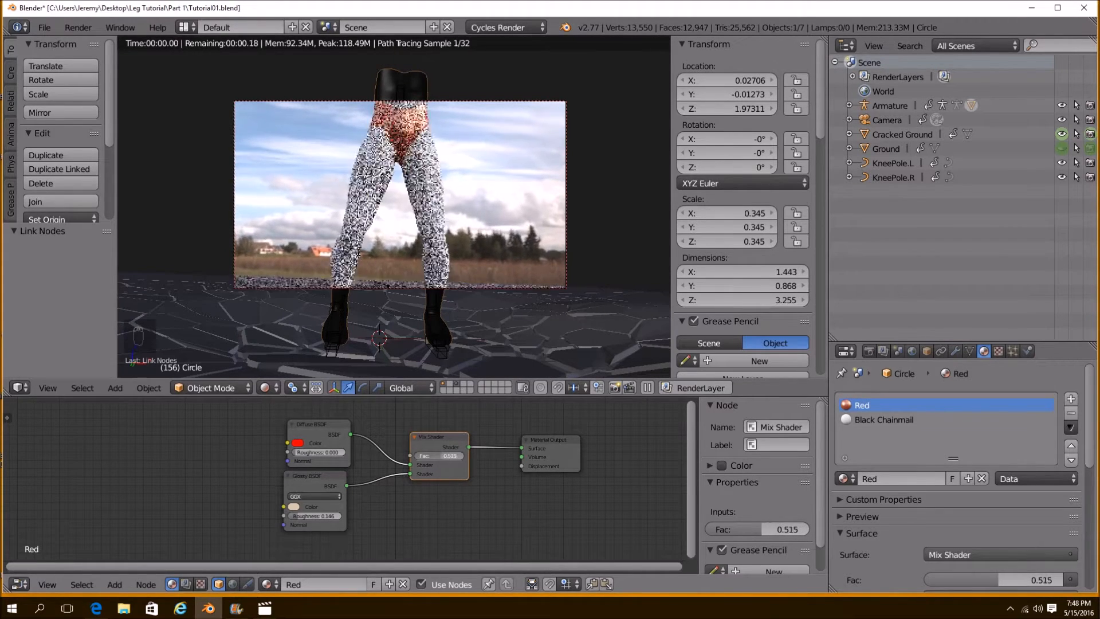
In the Black Chainmail material, move the Diffuse BSDF aside and insert a Mix Shader between it and the Material Output
click(884, 420)
drag(431, 449, 229, 461)
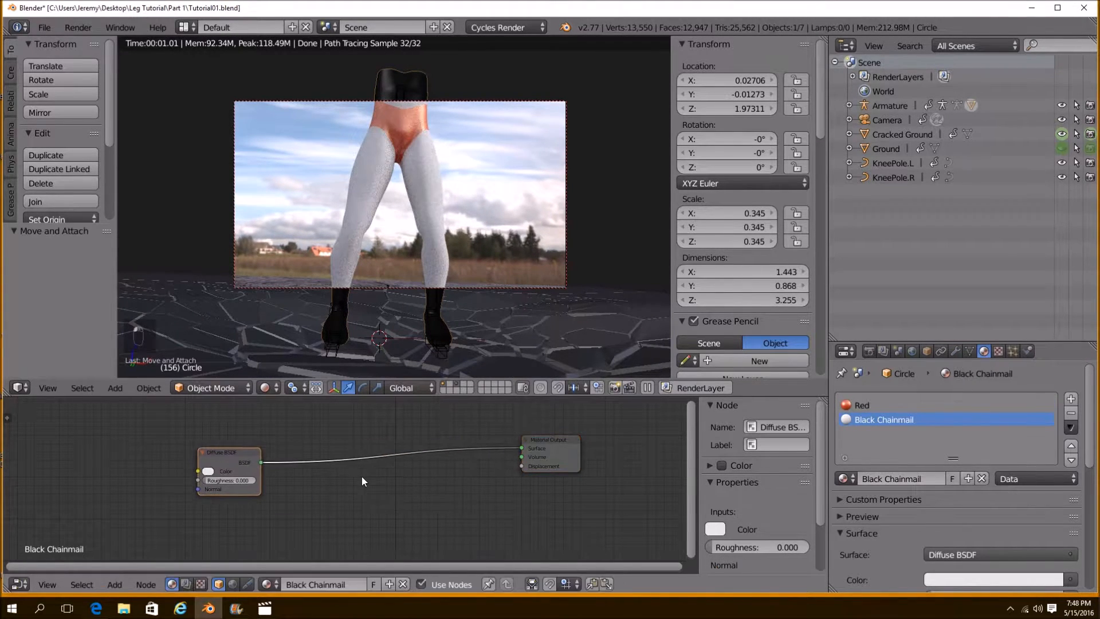
key(shift+a)
mouse_move(360, 476)
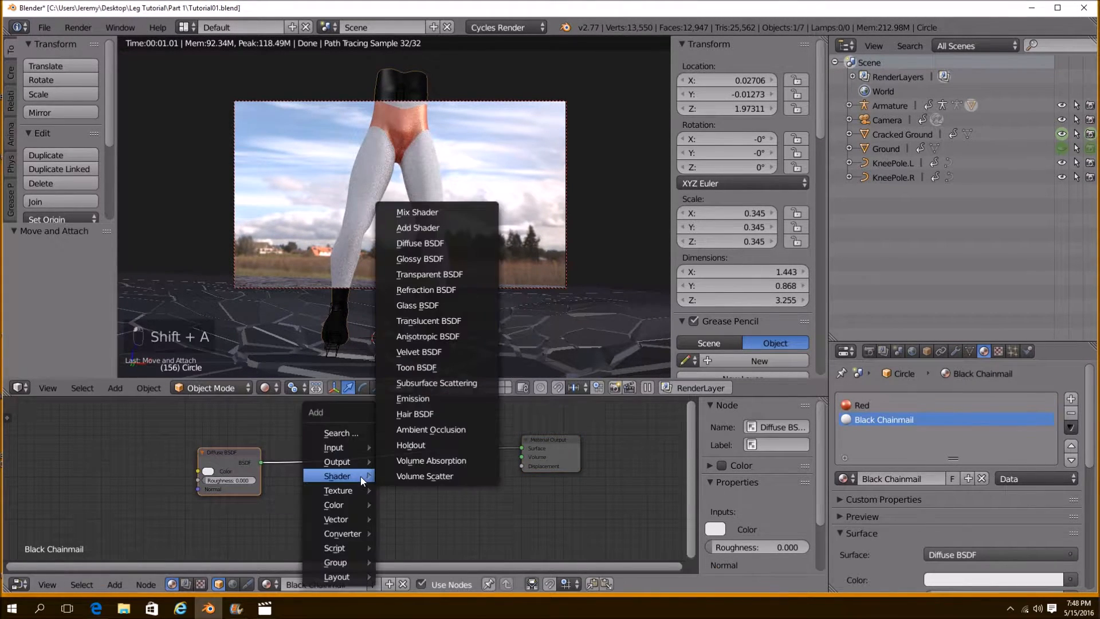
click(432, 216)
click(353, 424)
Add a Glossy BSDF below the Diffuse BSDF and link it to the Mix Shader's second shader input
key(shift+a)
mouse_move(353, 425)
click(410, 208)
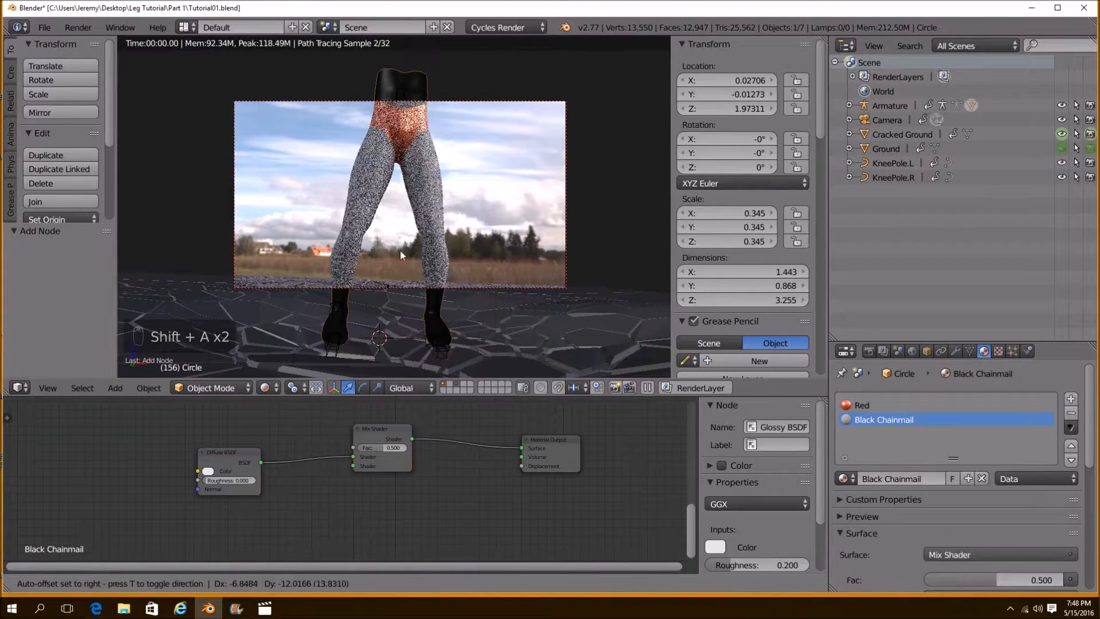
click(229, 509)
drag(255, 518, 356, 462)
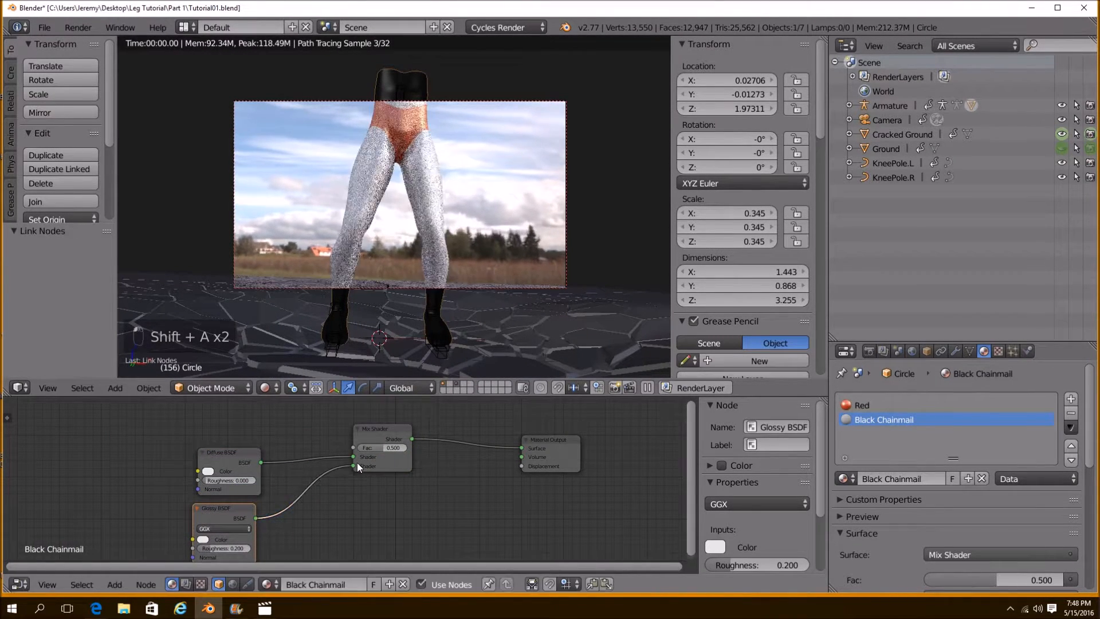
Add a Texture Coordinate node in front of the shader nodes of the Black Chainmail material
scroll(344, 473, down, 1)
key(shift+a)
mouse_move(138, 451)
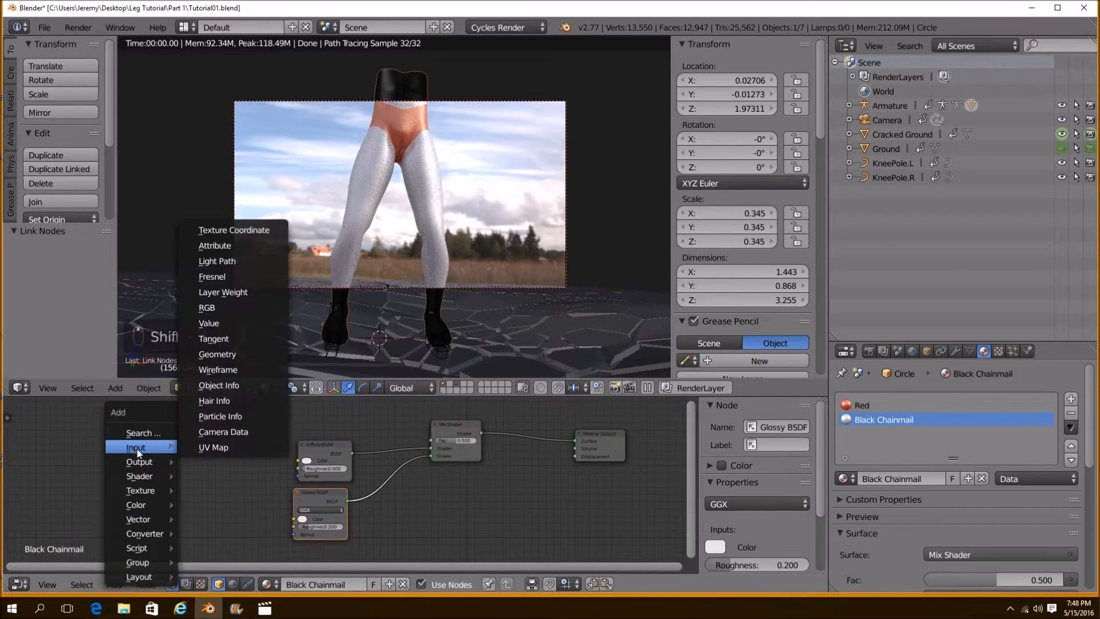
click(265, 230)
click(45, 431)
Add a Checker Texture node and link the Texture Coordinate's Generated output to its Vector input
key(shift+a)
mouse_move(178, 490)
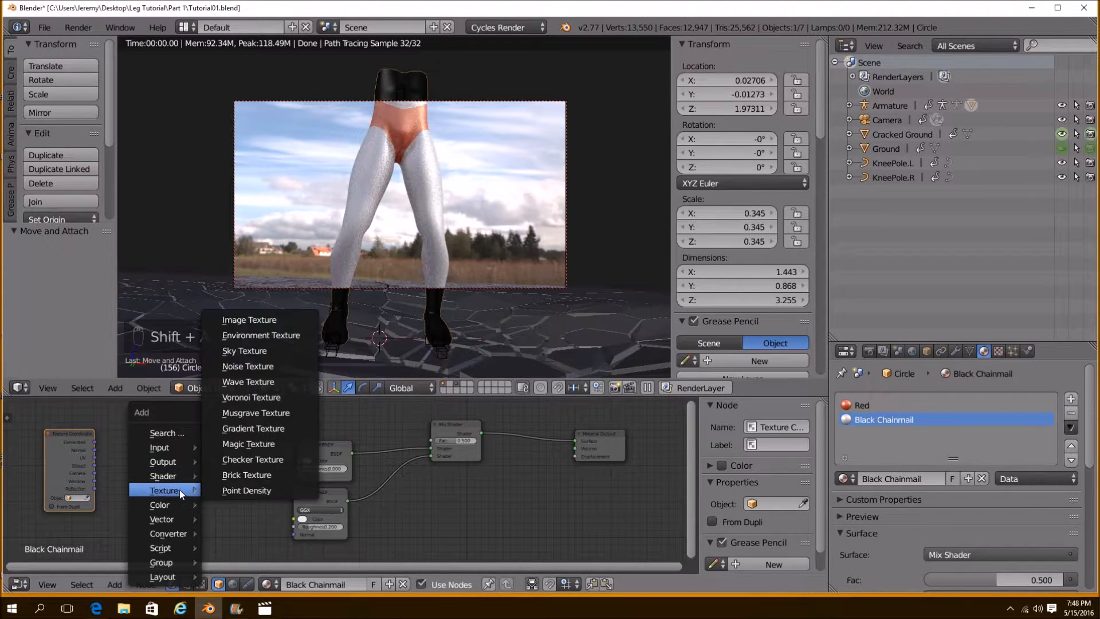
click(253, 459)
click(172, 464)
middle_drag(114, 457, 231, 457)
drag(212, 435, 272, 462)
key(shift+a)
mouse_move(575, 530)
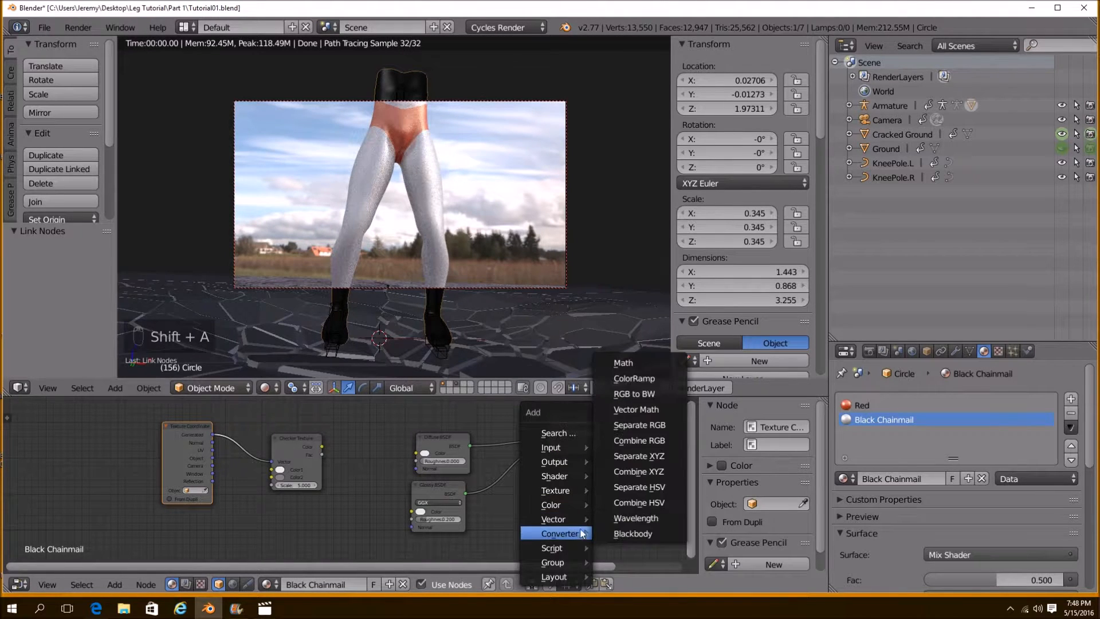
click(661, 378)
right_click(591, 462)
Add a Math node set to Multiply and link it between the Checker Texture's Color output and the Material Output's Displacement
key(shift+a)
mouse_move(591, 462)
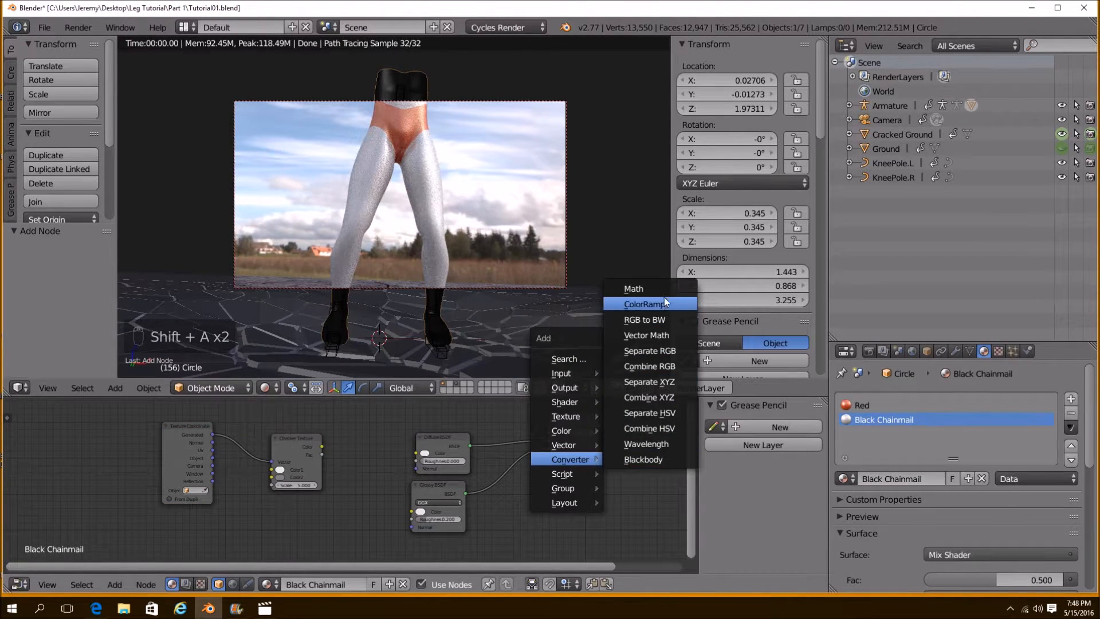
click(636, 289)
click(569, 483)
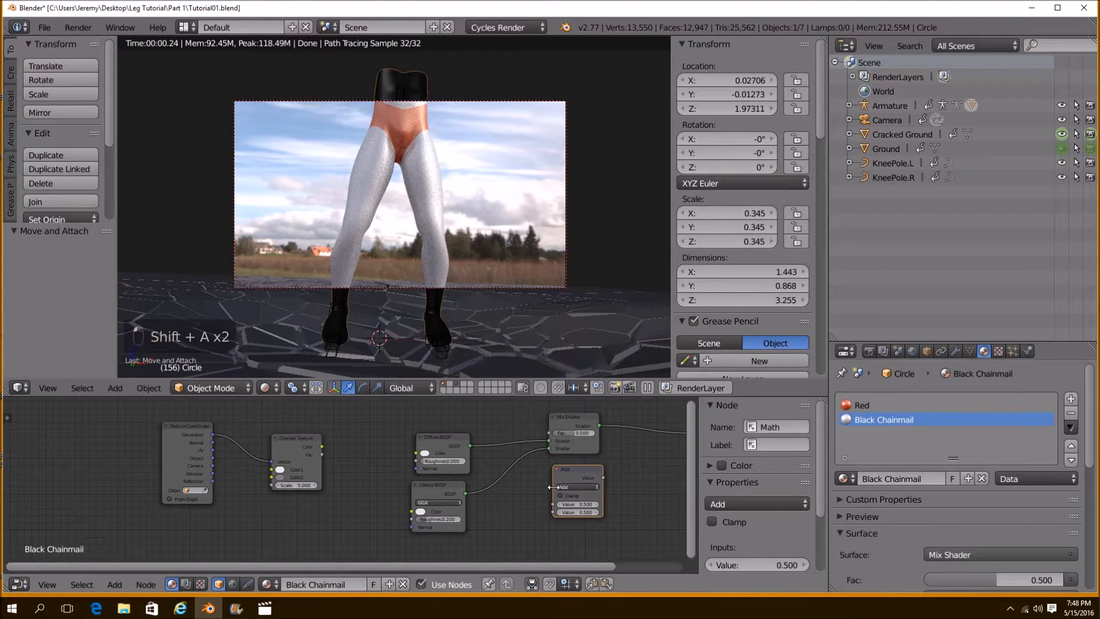
click(574, 486)
click(575, 462)
middle_drag(548, 464, 423, 466)
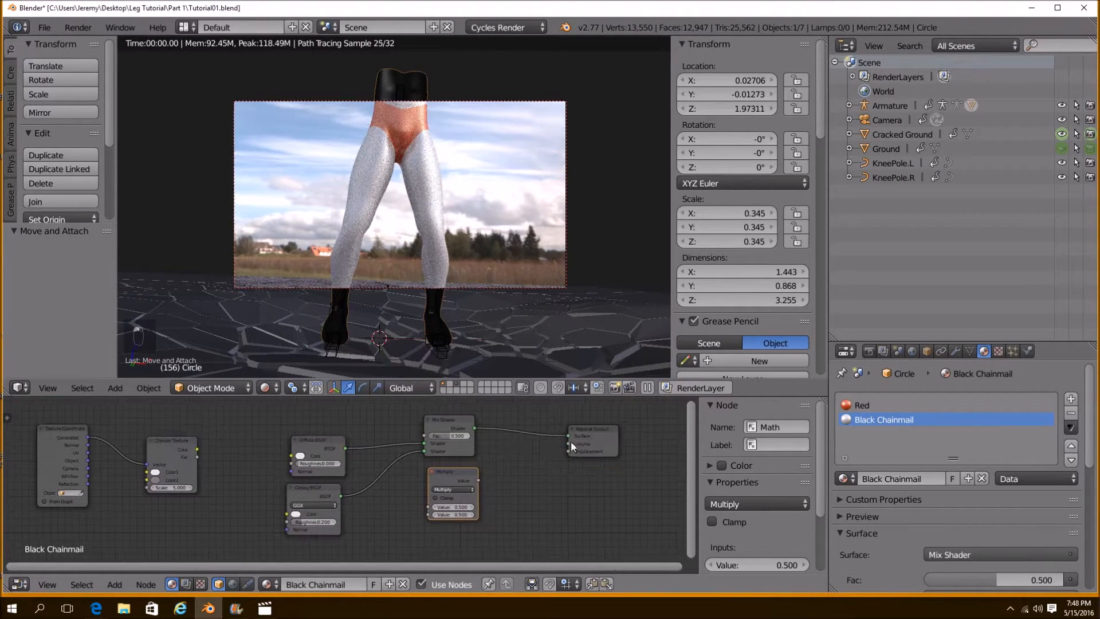
drag(197, 449, 428, 507)
drag(478, 480, 567, 451)
Set the Checker Texture's scale to 300
middle_drag(192, 496, 281, 477)
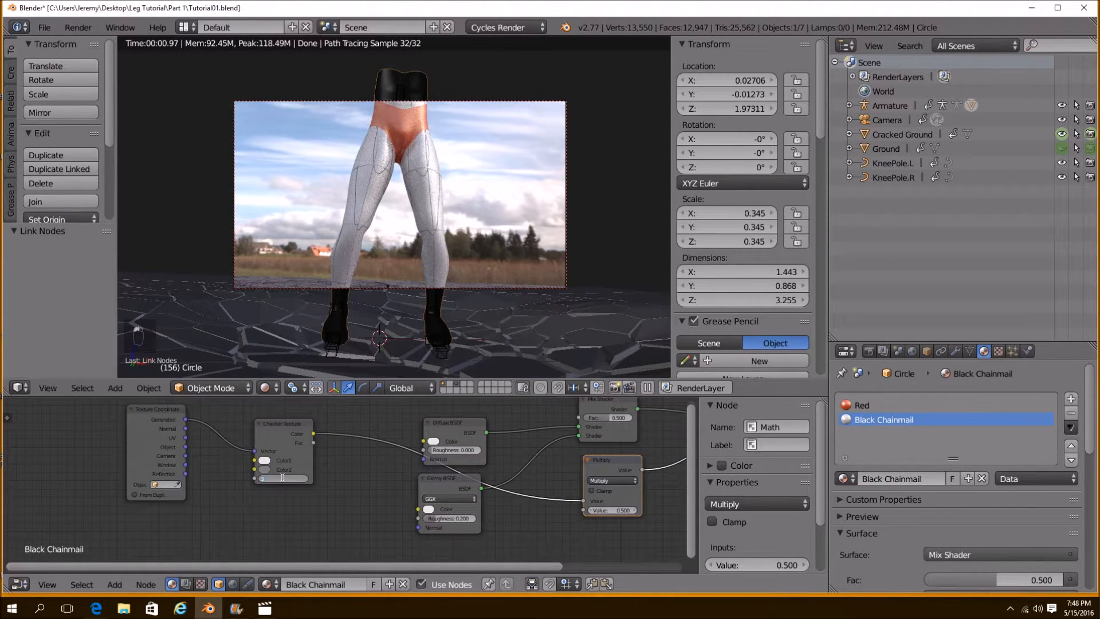
text(00)
key(Return)
Set the Black Chainmail material's Diffuse BSDF colour to black
scroll(357, 482, up, 4)
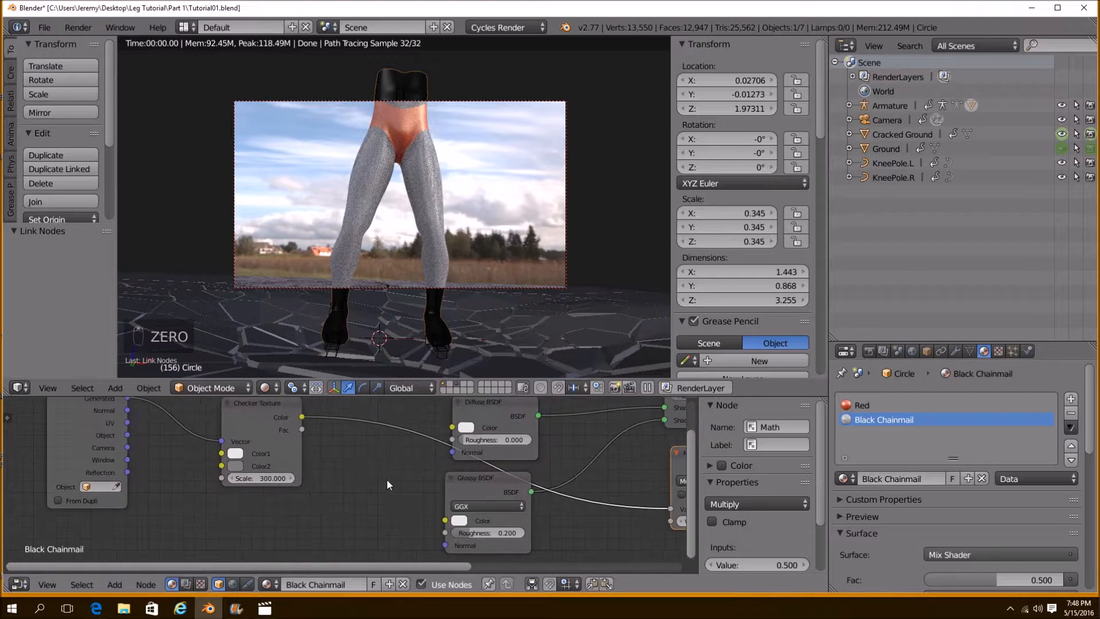
middle_drag(361, 483, 306, 506)
click(409, 447)
click(409, 450)
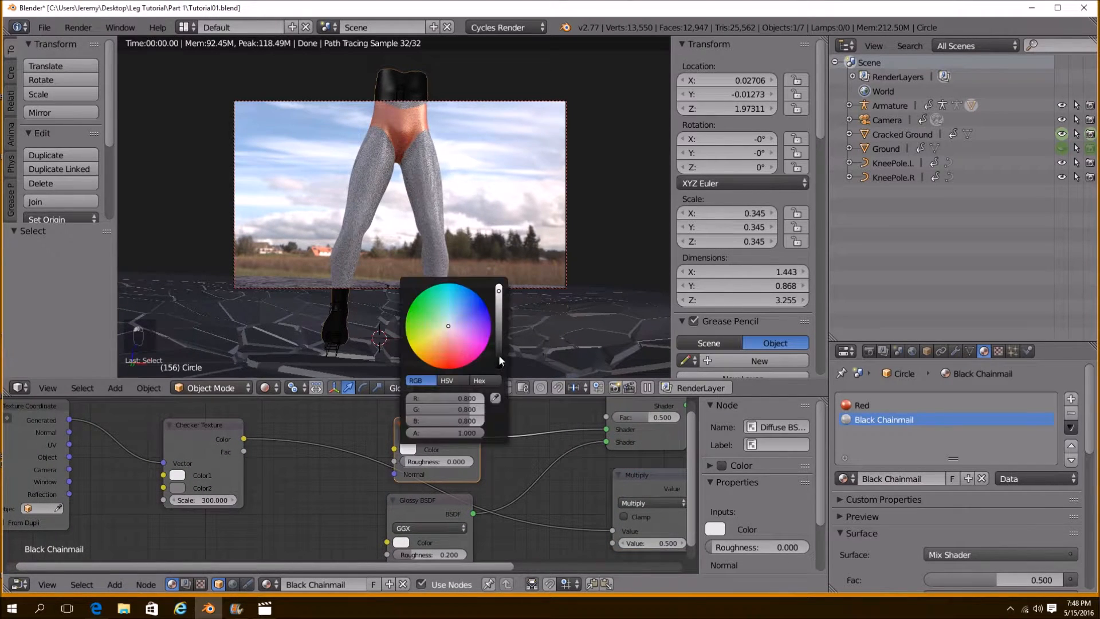
drag(499, 355, 499, 404)
Set the Black Chainmail material's Glossy BSDF roughness to 0.1
middle_drag(473, 491, 473, 417)
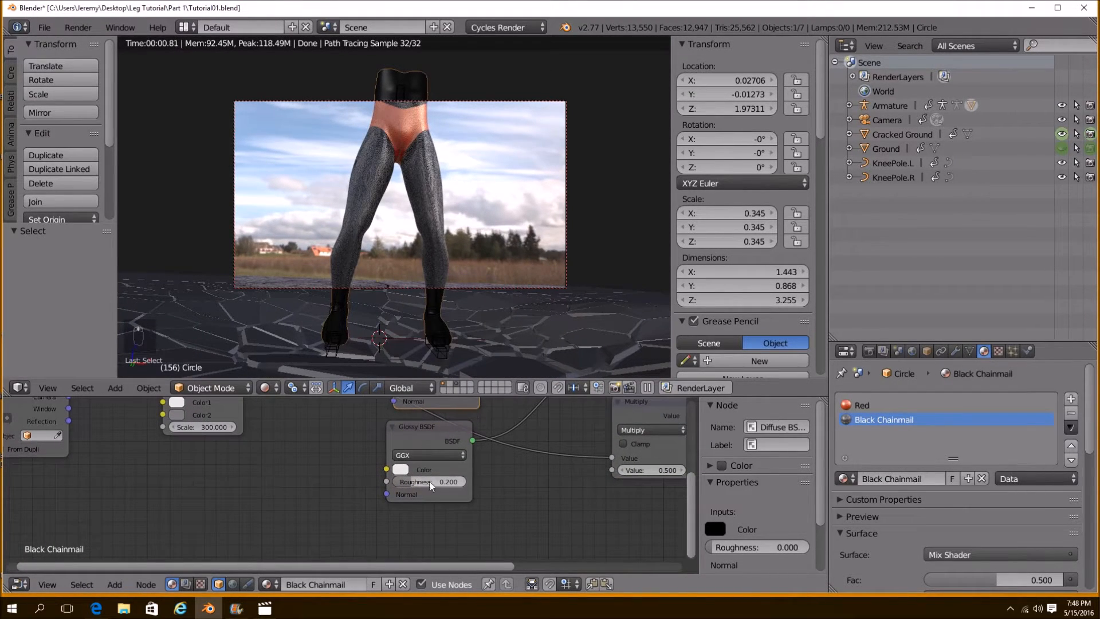
text(.1)
key(Return)
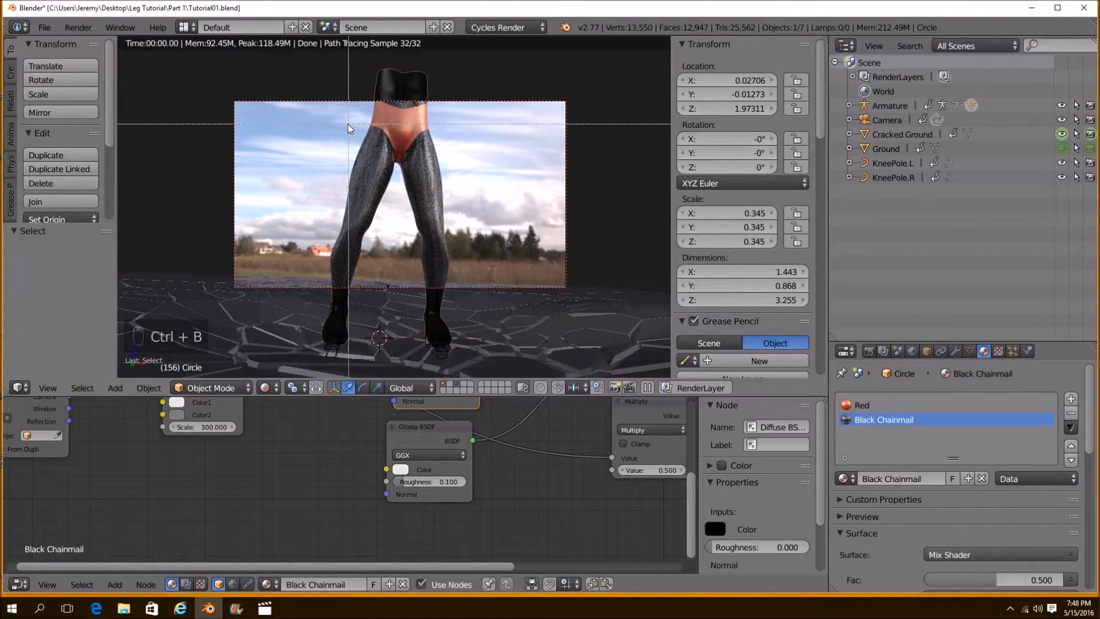
Restrict the rendered preview to borders around parts of the legs and examine the chainmail surface up close
drag(394, 178, 459, 229)
scroll(498, 222, up, 6)
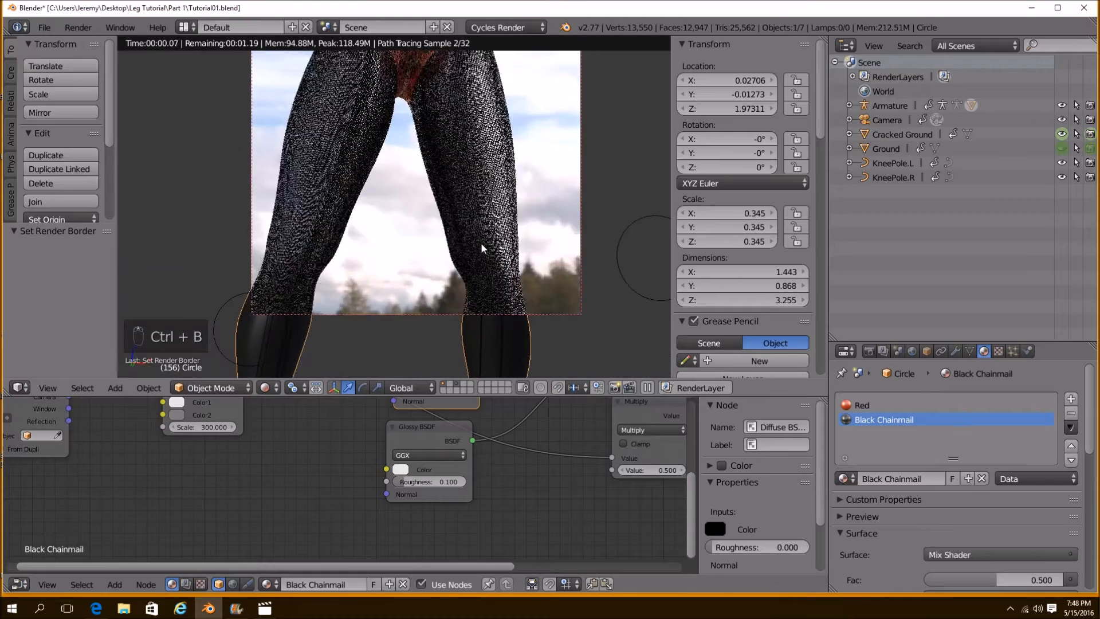
shift+middle_drag(397, 230, 397, 278)
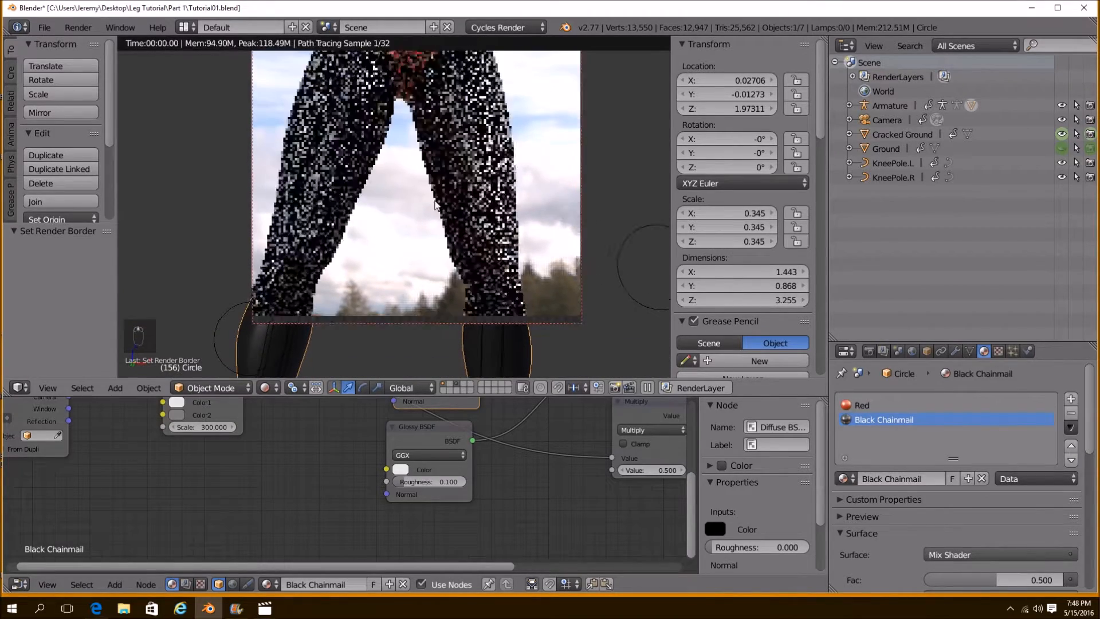
key(ctrl+b)
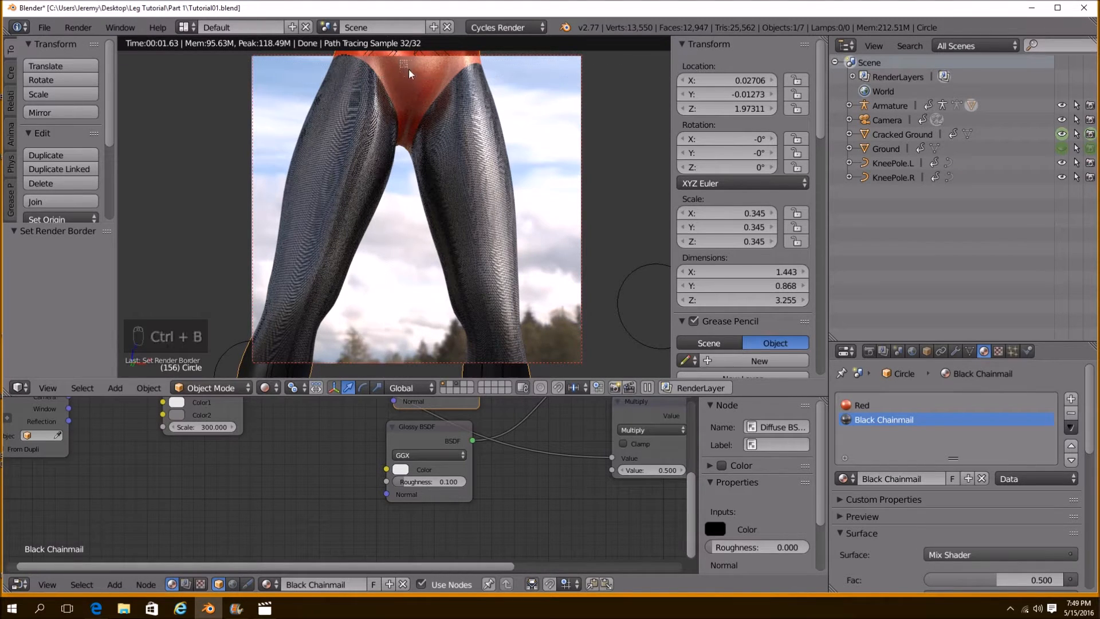
drag(405, 68, 541, 246)
scroll(549, 251, down, 3)
key(ctrl+b)
drag(413, 216, 518, 355)
scroll(518, 354, up, 2)
Switch the node editor area to the Timeline and go to frame 102
click(19, 584)
click(45, 543)
click(390, 510)
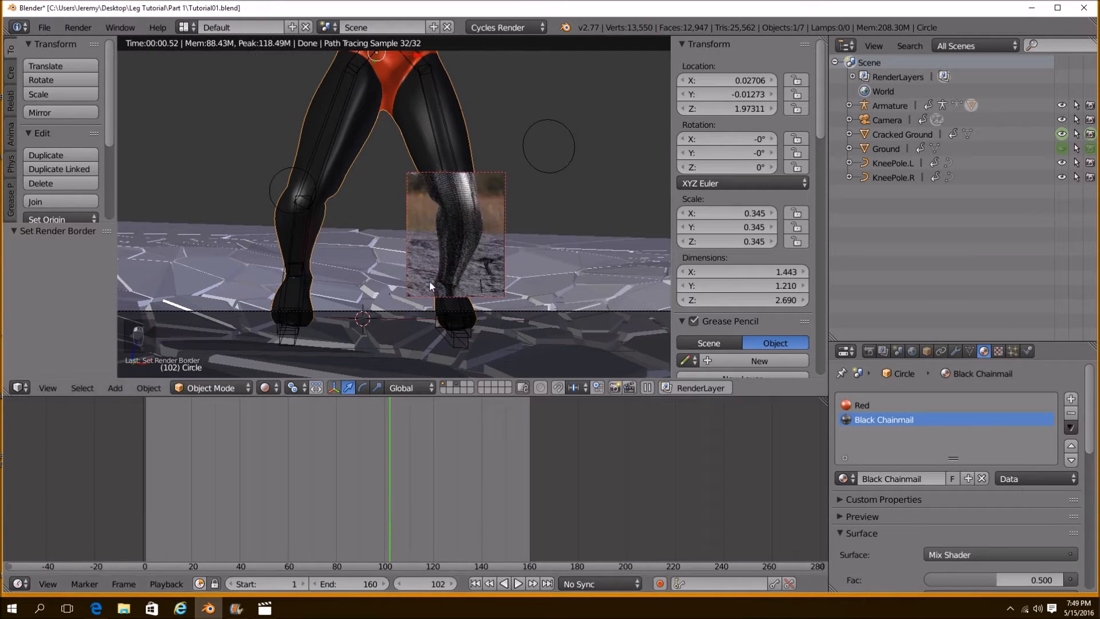
Set a render border around the legs and ground, and review the rendered preview at frames 77 and 136
key(ctrl+b)
drag(243, 76, 598, 312)
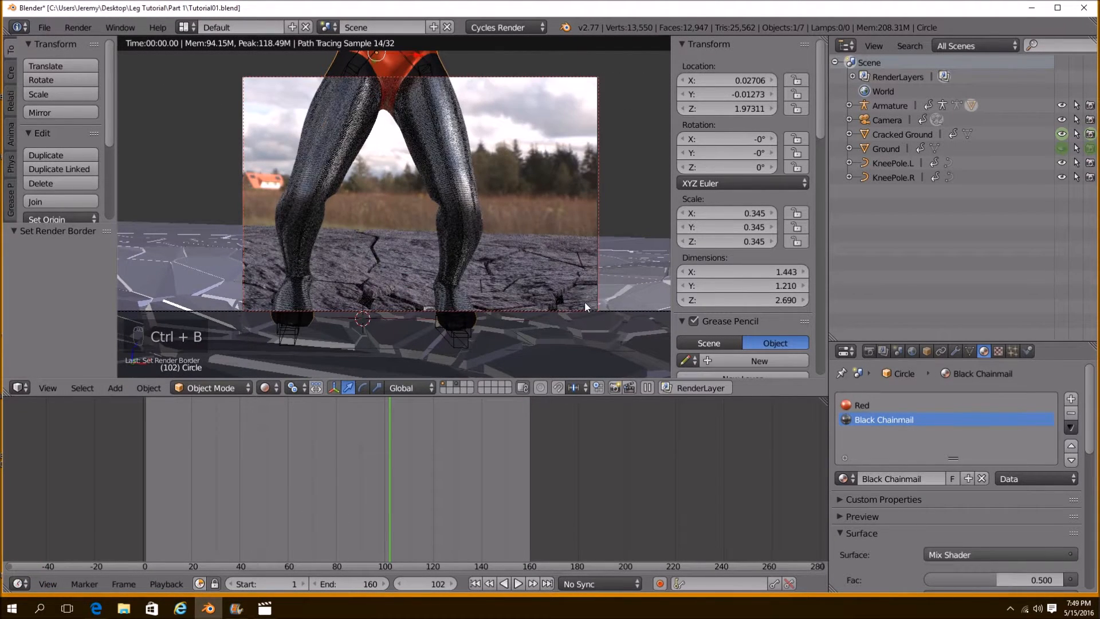
click(329, 452)
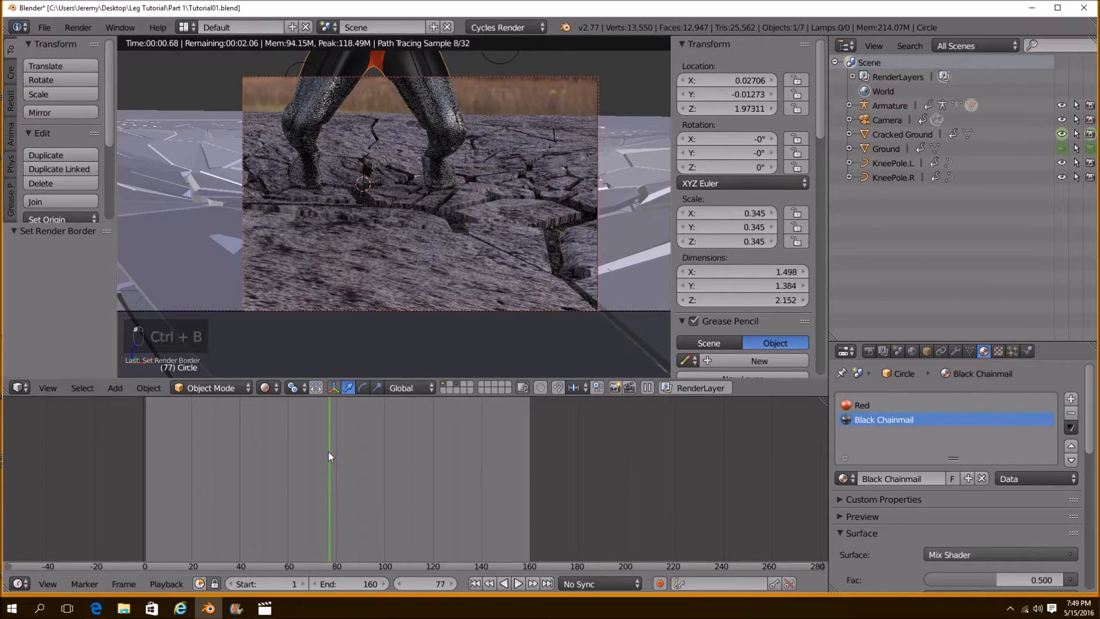
scroll(361, 308, down, 1)
drag(329, 451, 467, 476)
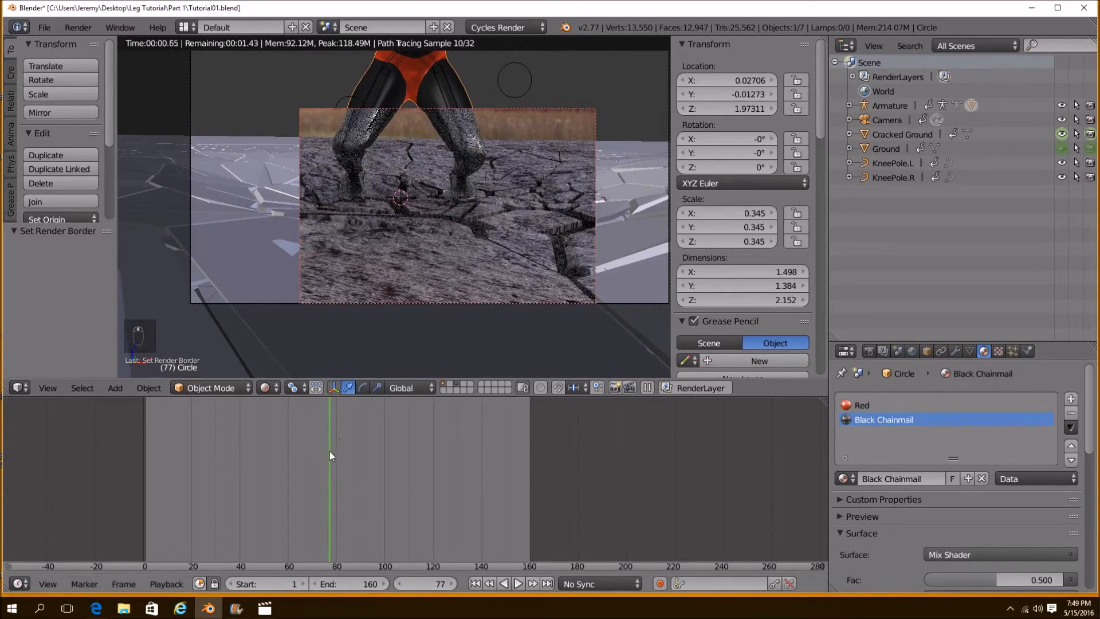
click(473, 479)
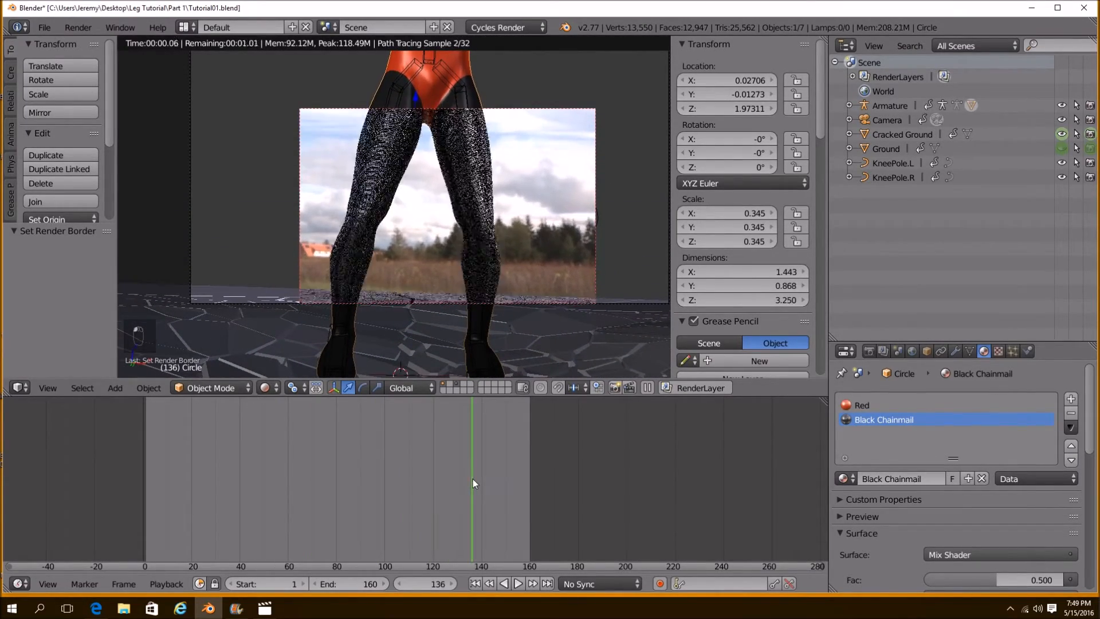
Redraw the render border around the legs and across a wide strip of the lower camera frame
scroll(422, 212, down, 3)
key(ctrl+b)
drag(328, 88, 484, 284)
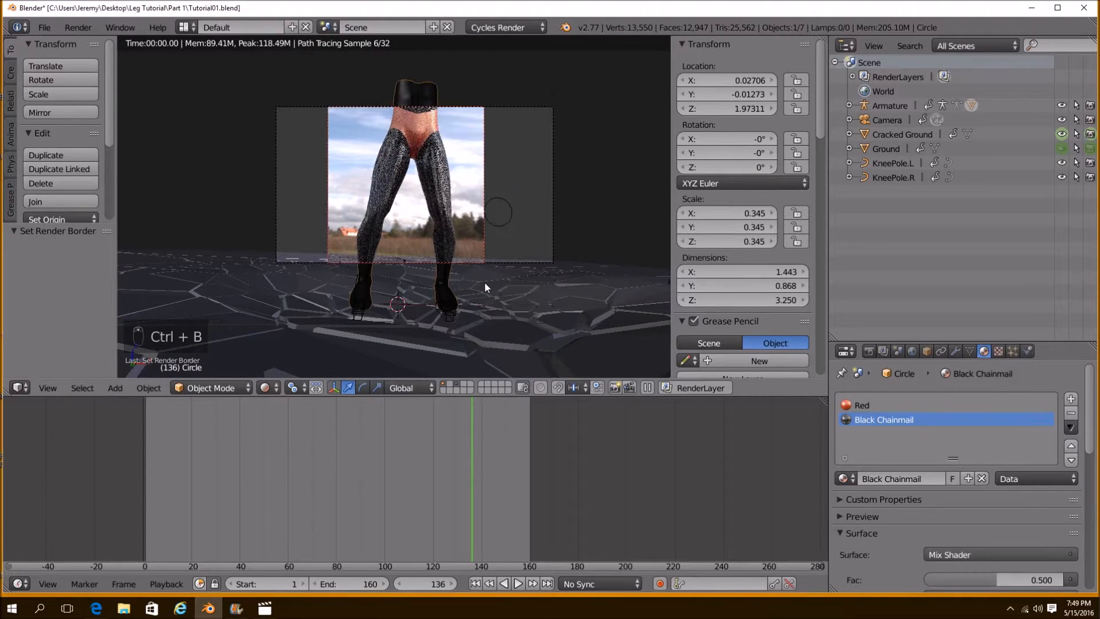
key(ctrl+b)
drag(246, 218, 645, 327)
Show the render dimension settings with the Border option, and extend the render border over the whole camera frame
click(876, 349)
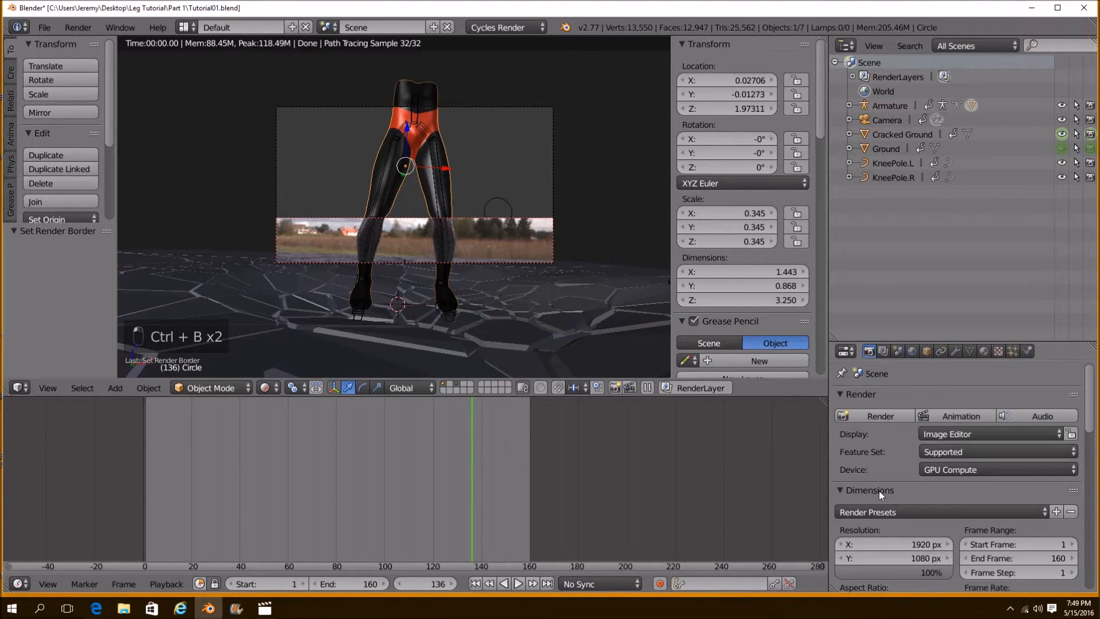
scroll(904, 510, down, 4)
key(ctrl+b)
drag(231, 87, 711, 367)
click(843, 539)
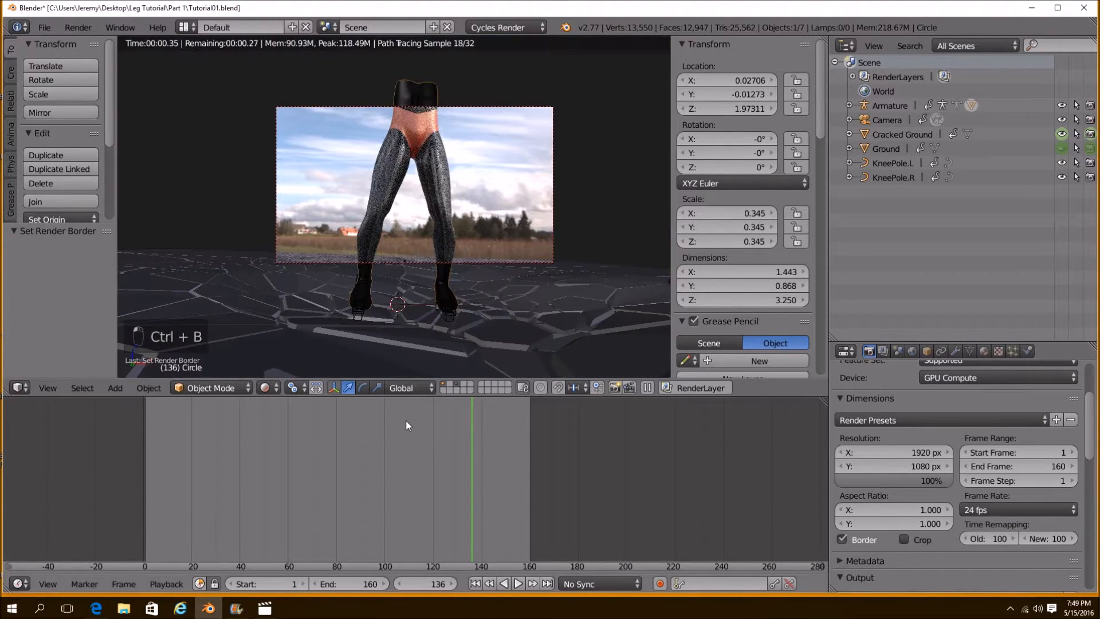
Return the viewport to Solid shading and go to frame 76
click(265, 388)
click(285, 344)
ctrl+middle_drag(465, 282, 467, 304)
shift+middle_drag(467, 304, 459, 280)
drag(419, 430, 326, 438)
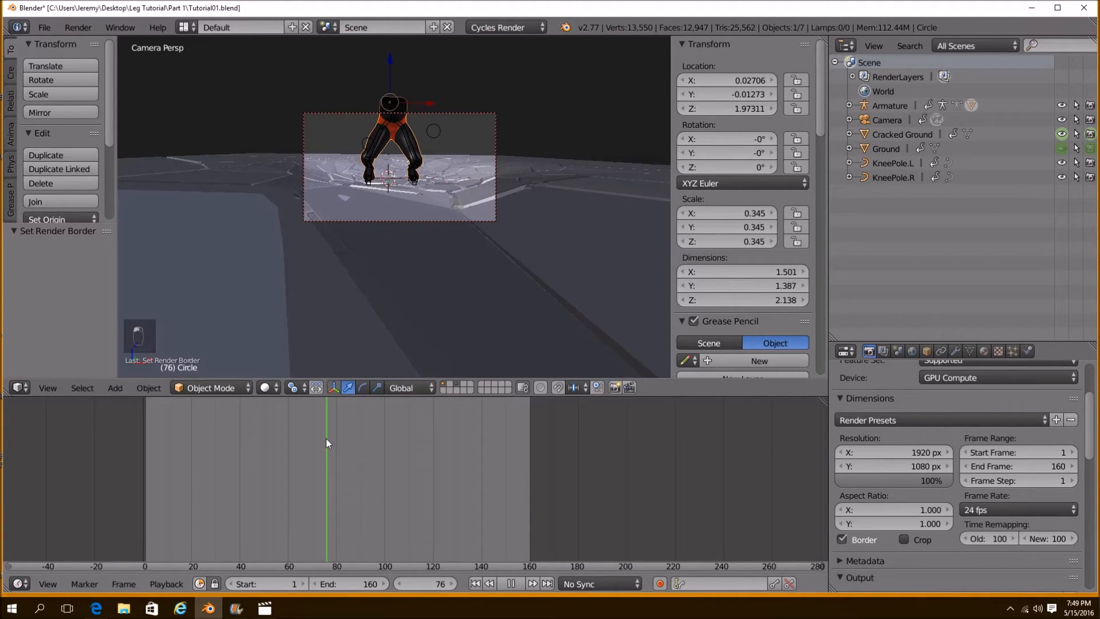
Delete the Cracked Ground object
right_click(501, 280)
middle_drag(501, 281, 488, 233)
middle_drag(403, 251, 487, 272)
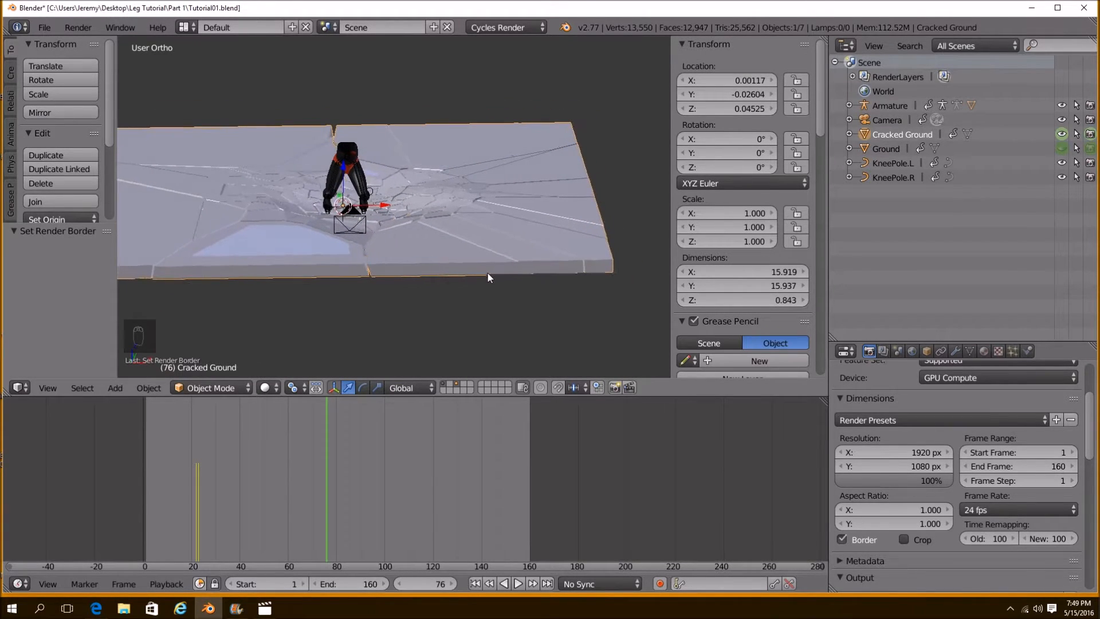
key(Delete)
At frame 11, duplicate the Ground slab in place and move the copy to the second layer
drag(323, 468, 171, 472)
right_click(518, 243)
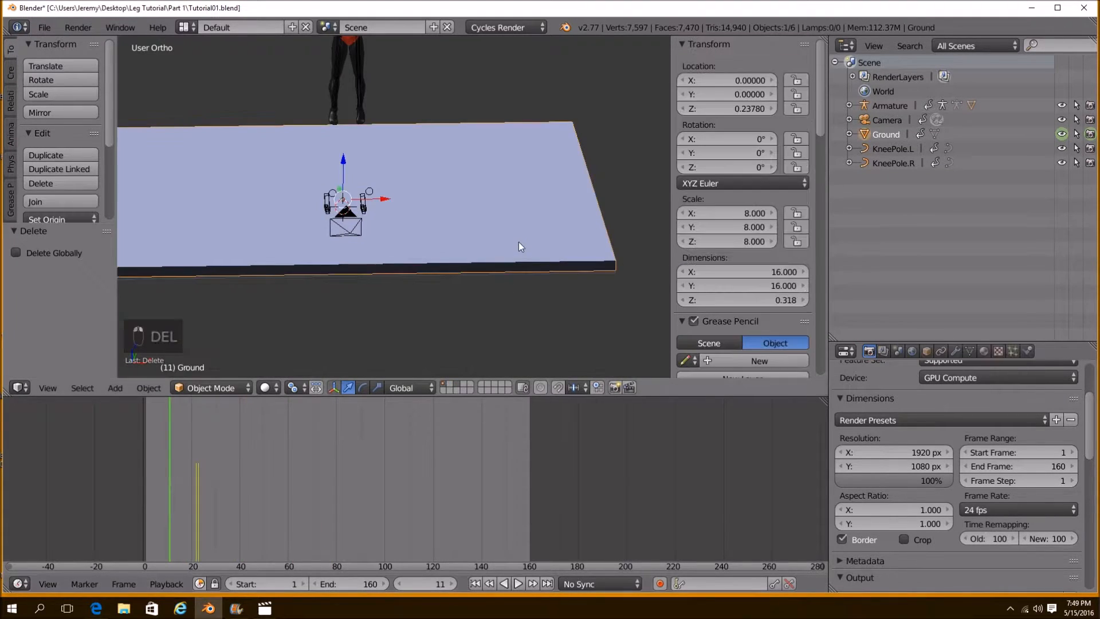
key(shift+d)
right_click(516, 246)
key(m)
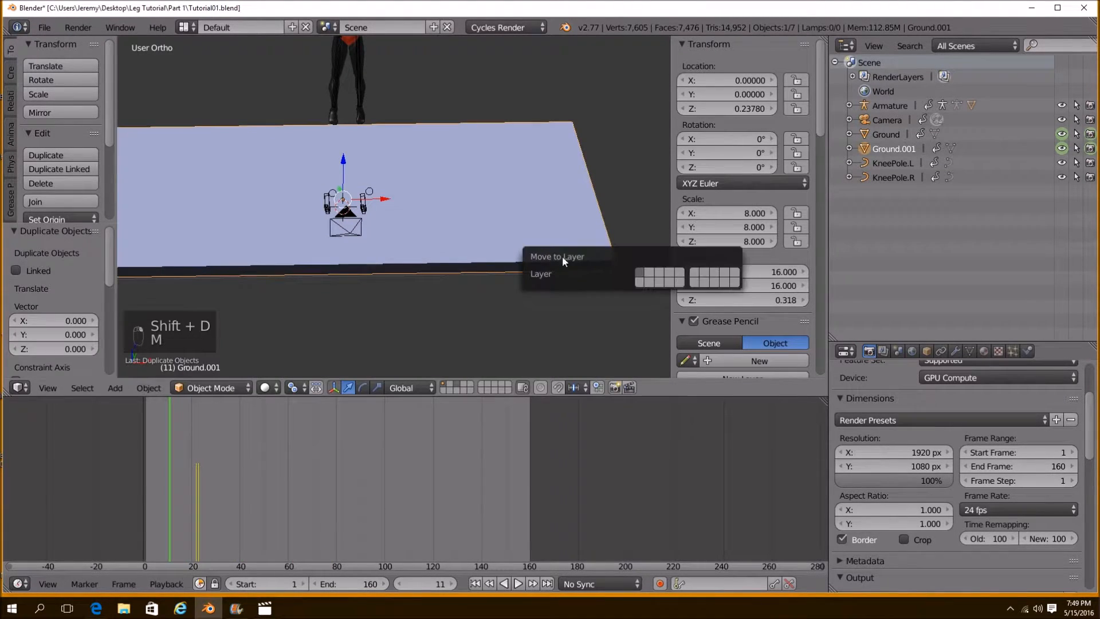
click(651, 272)
Show the first and second layers together
click(452, 389)
click(450, 384)
shift+click(444, 383)
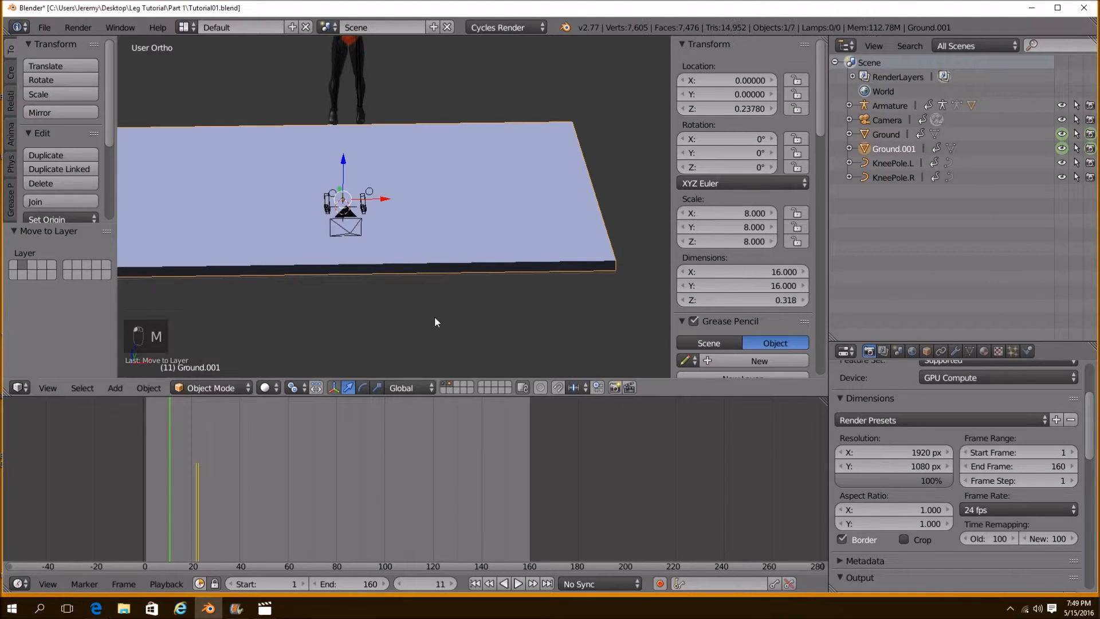
View the duplicated ground from above and create new Grease Pencil data on it
key(KP_7)
scroll(344, 252, up, 4)
shift+middle_drag(229, 284, 418, 257)
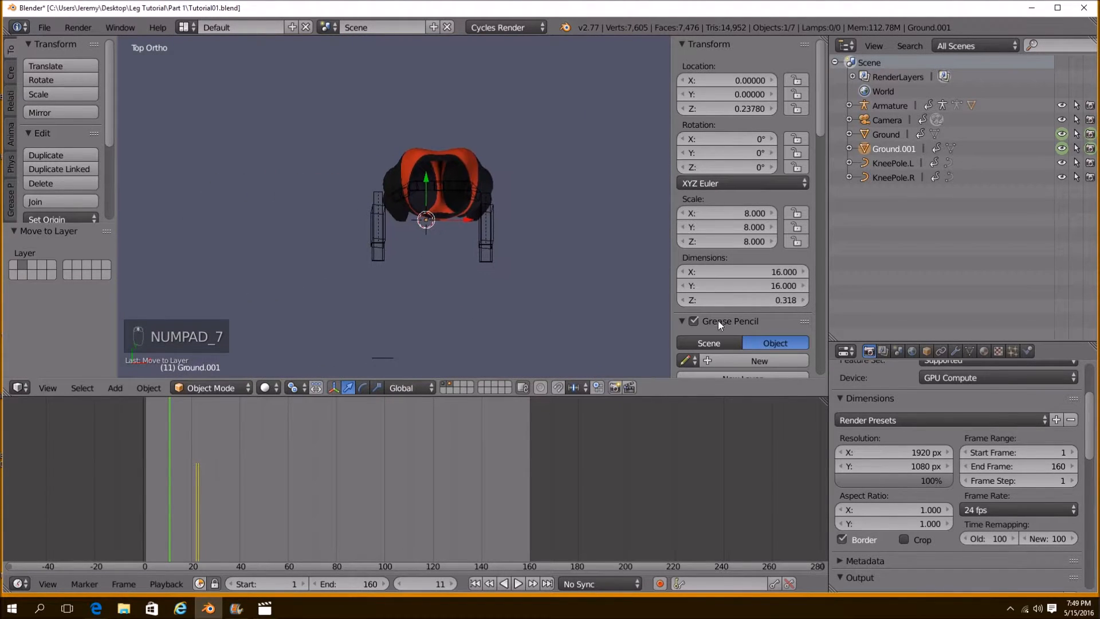
scroll(719, 315, down, 3)
click(756, 295)
Draw concentric Grease Pencil rings around both foot positions, then add crack lines across them and short strokes around them
scroll(494, 282, down, 7)
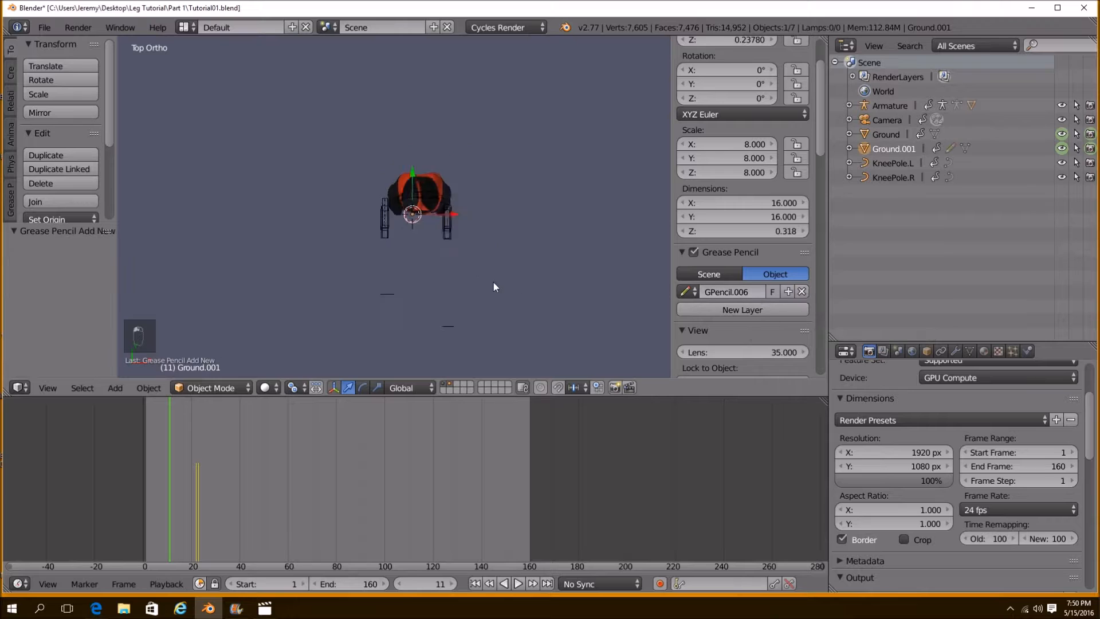
scroll(497, 289, up, 8)
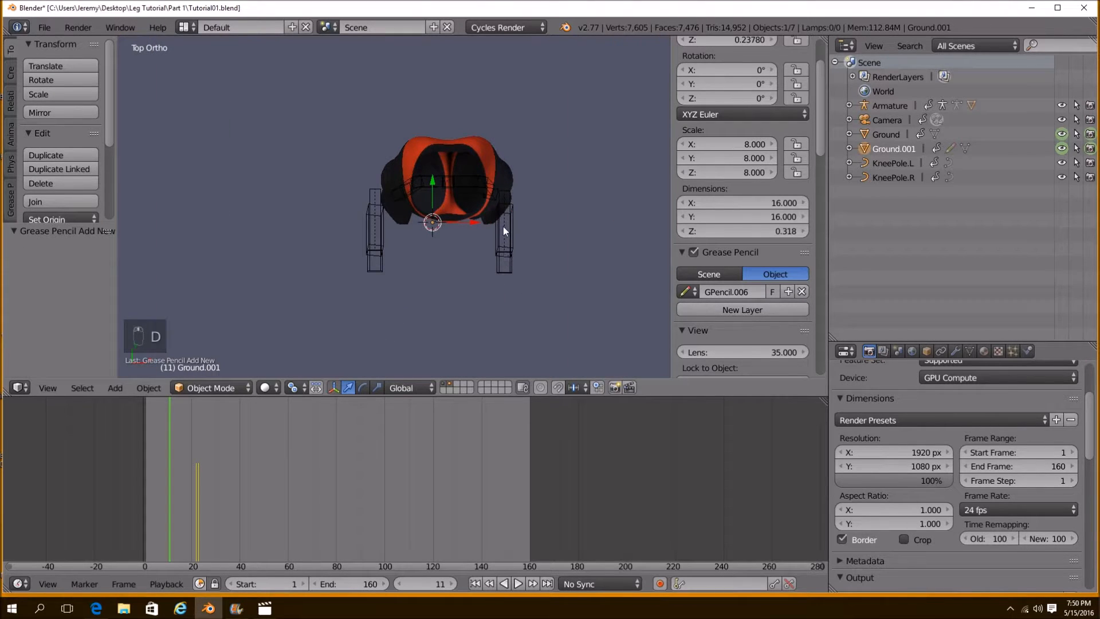
mouse_move(500, 223)
mouse_down()
mouse_move(511, 241)
mouse_move(512, 220)
mouse_up()
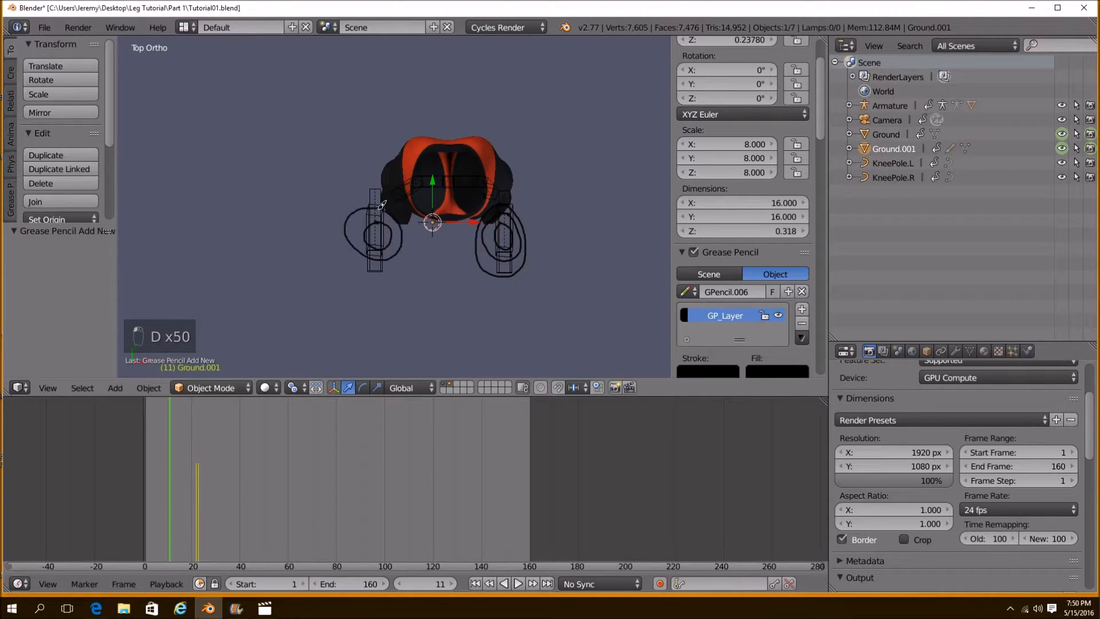
mouse_move(400, 200)
middle_down()
mouse_move(407, 285)
mouse_move(411, 224)
mouse_move(410, 271)
mouse_move(376, 211)
middle_up()
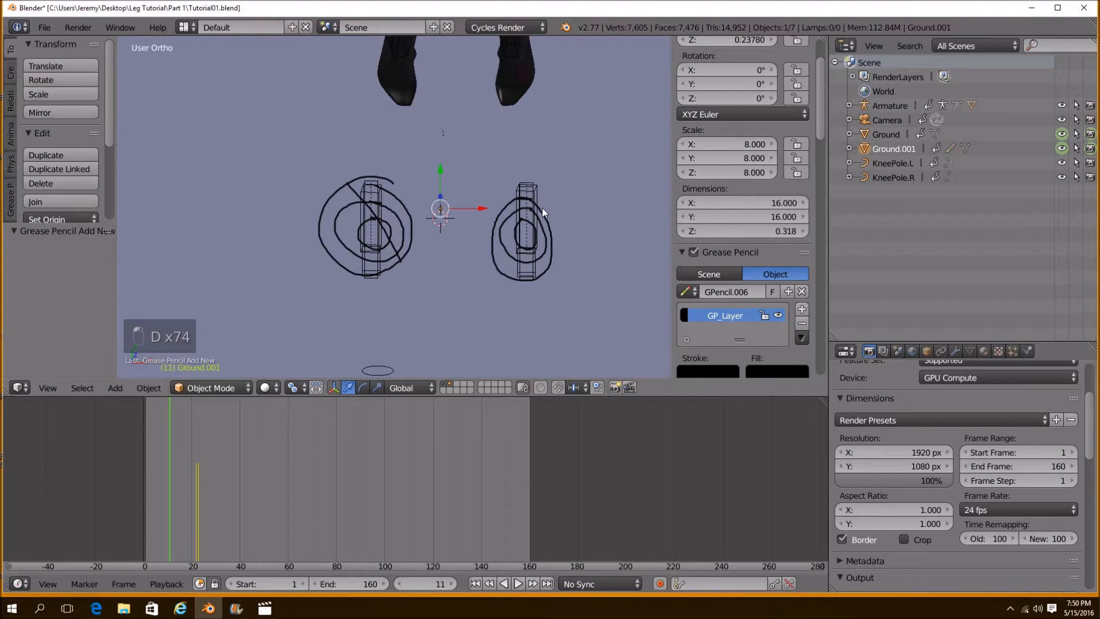
drag(296, 239, 334, 274)
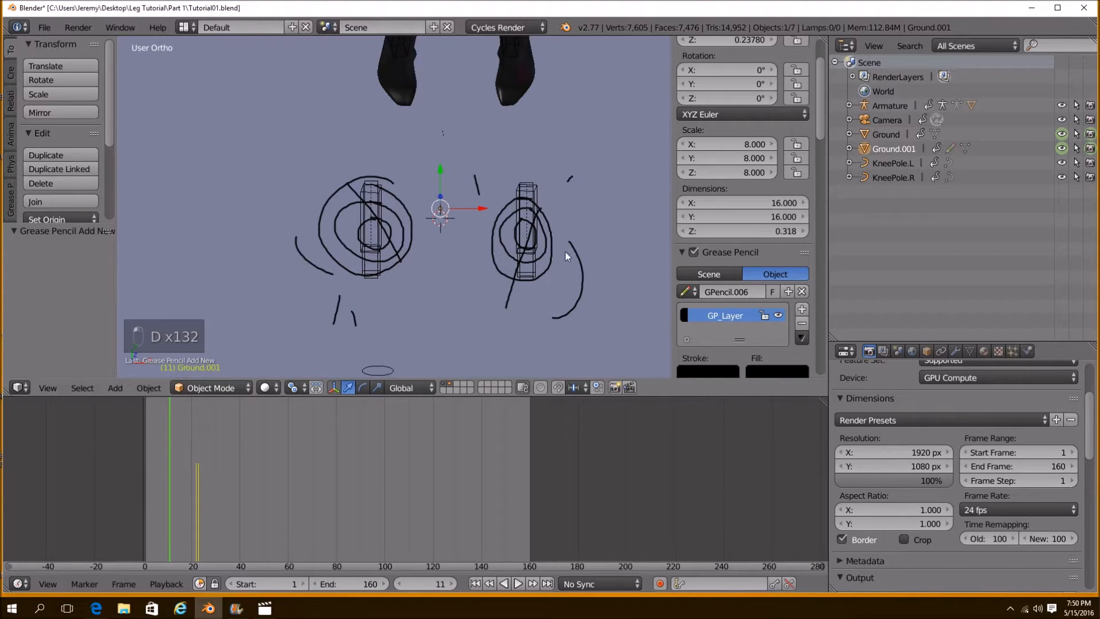
Isolate the second layer and run Cell Fracture on the ground copy from Grease Pencil with source limit 300, noise 0.18 and recursion 3
scroll(566, 248, down, 6)
click(450, 387)
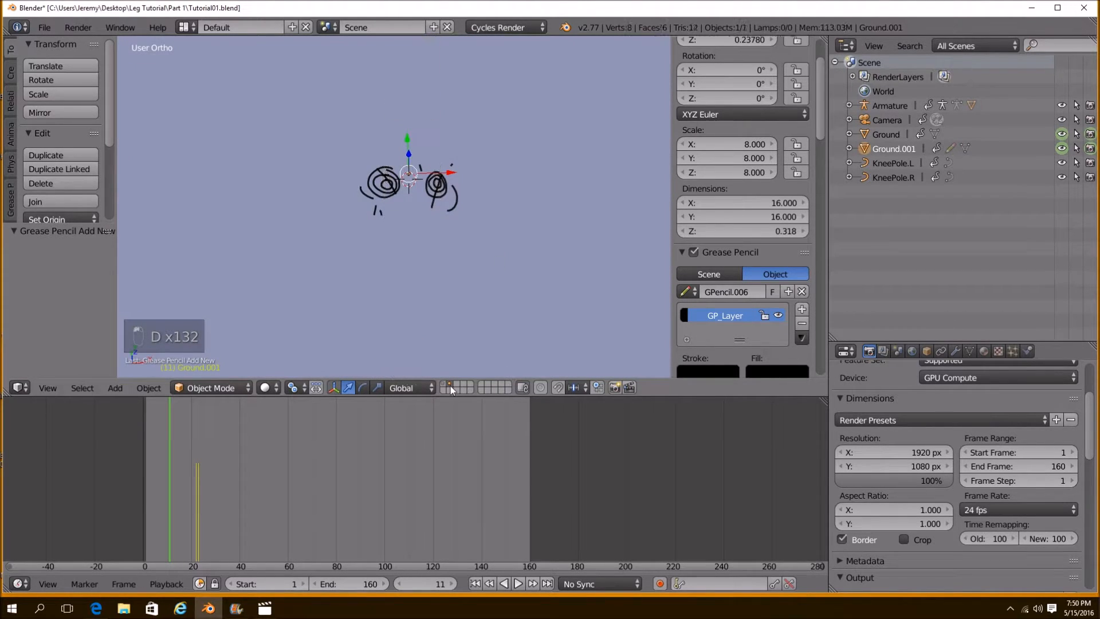
key(space)
click(534, 321)
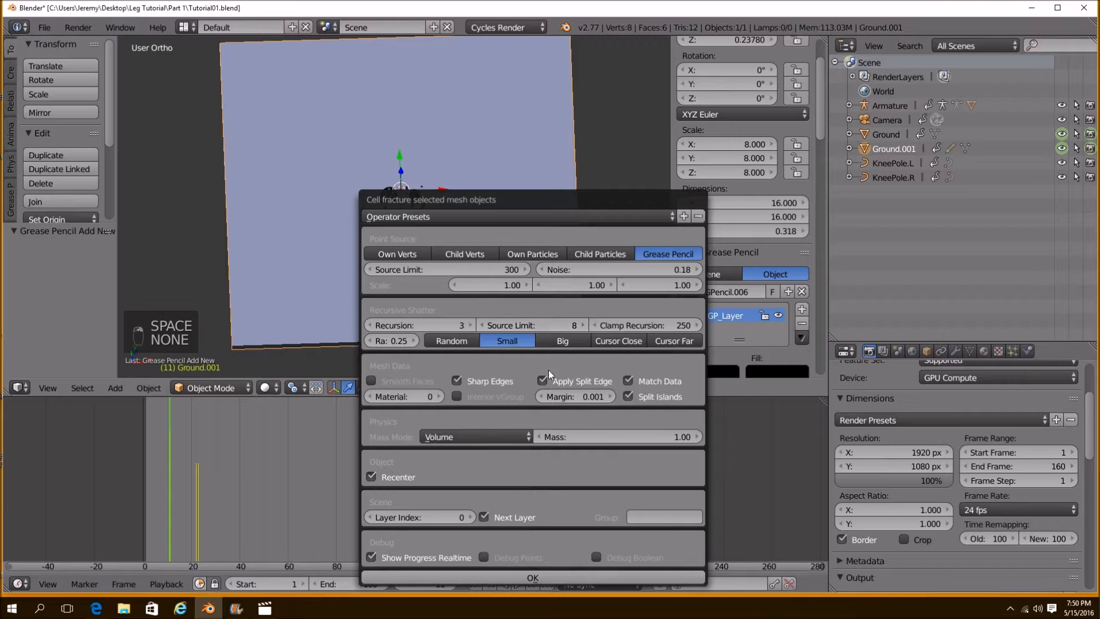
click(539, 576)
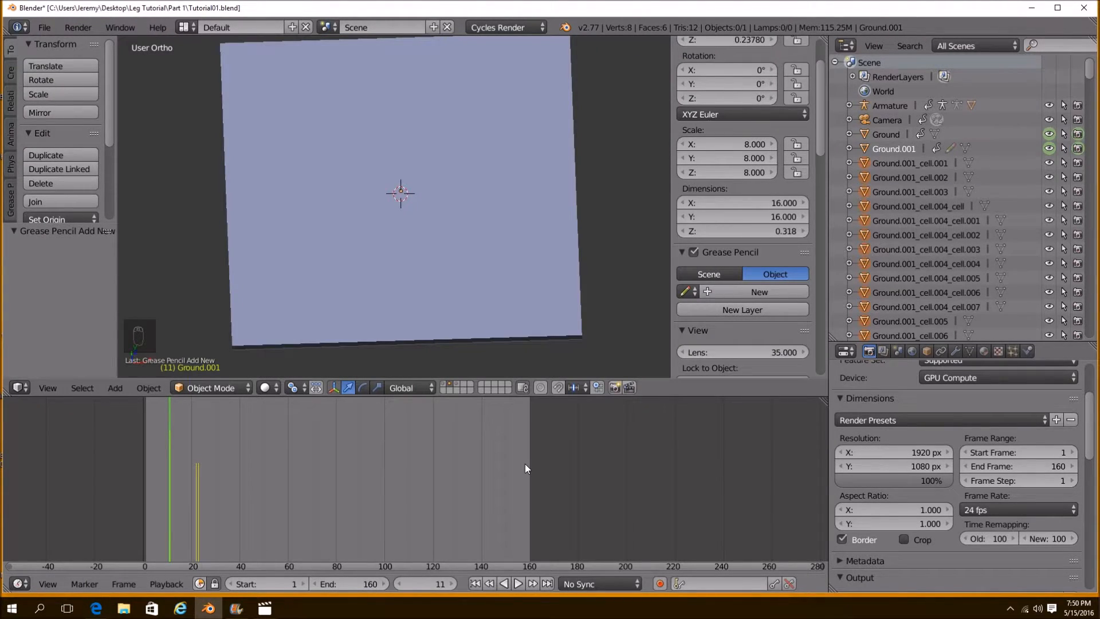
Show the third layer, inspect the fractured ground cells up close, and delete all of them
click(457, 383)
middle_drag(451, 312, 390, 244)
key(a)
scroll(442, 286, up, 5)
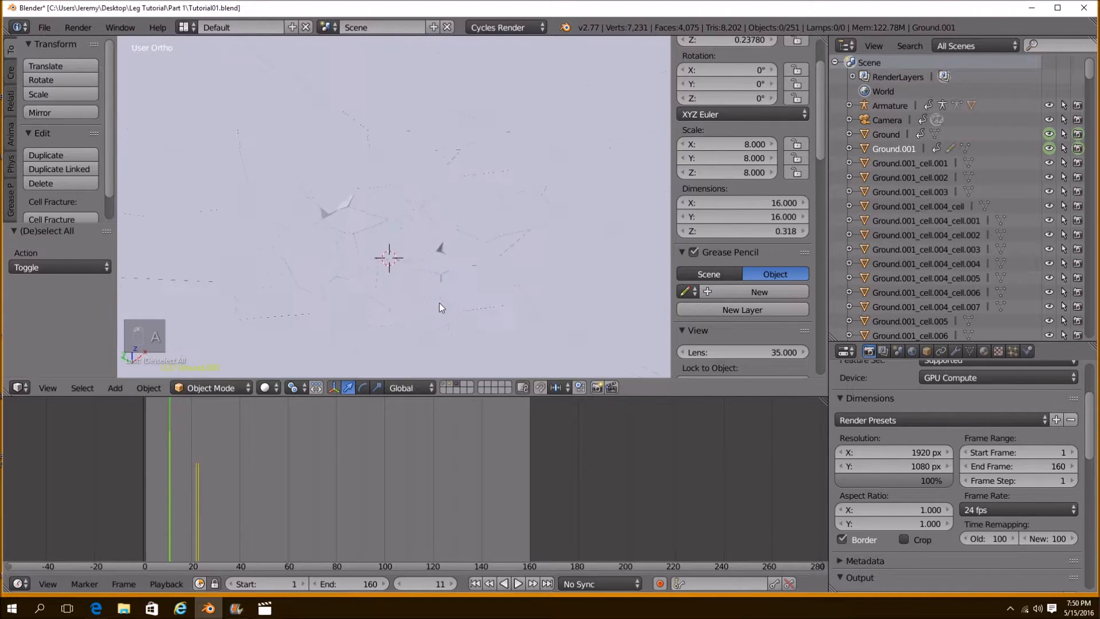
scroll(368, 270, up, 3)
middle_drag(302, 262, 420, 300)
key(a)
key(a)
key(a)
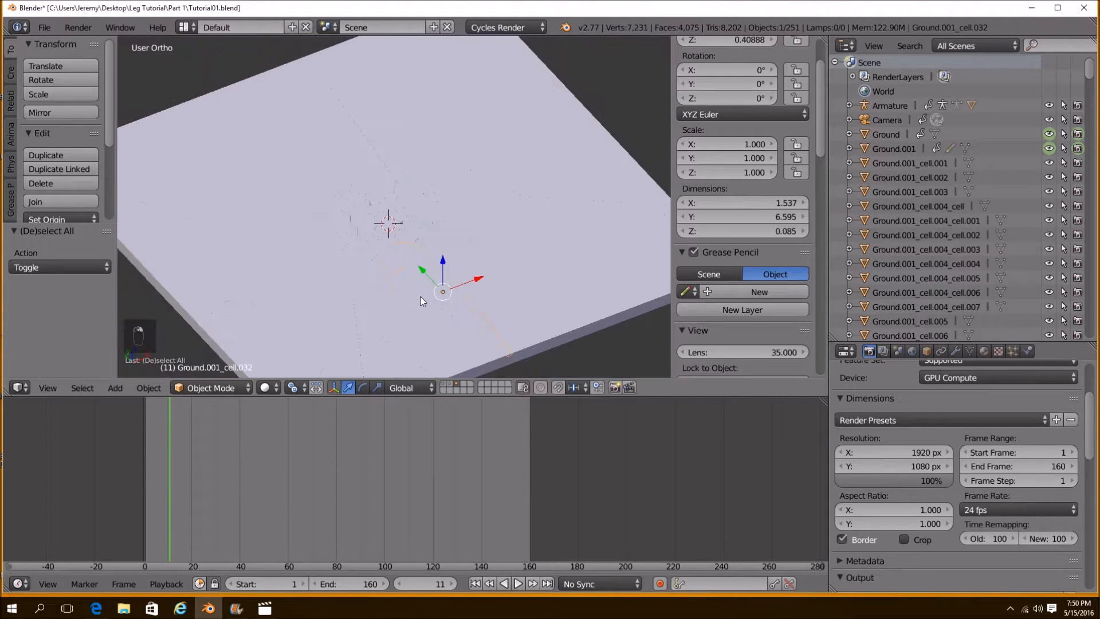
key(Delete)
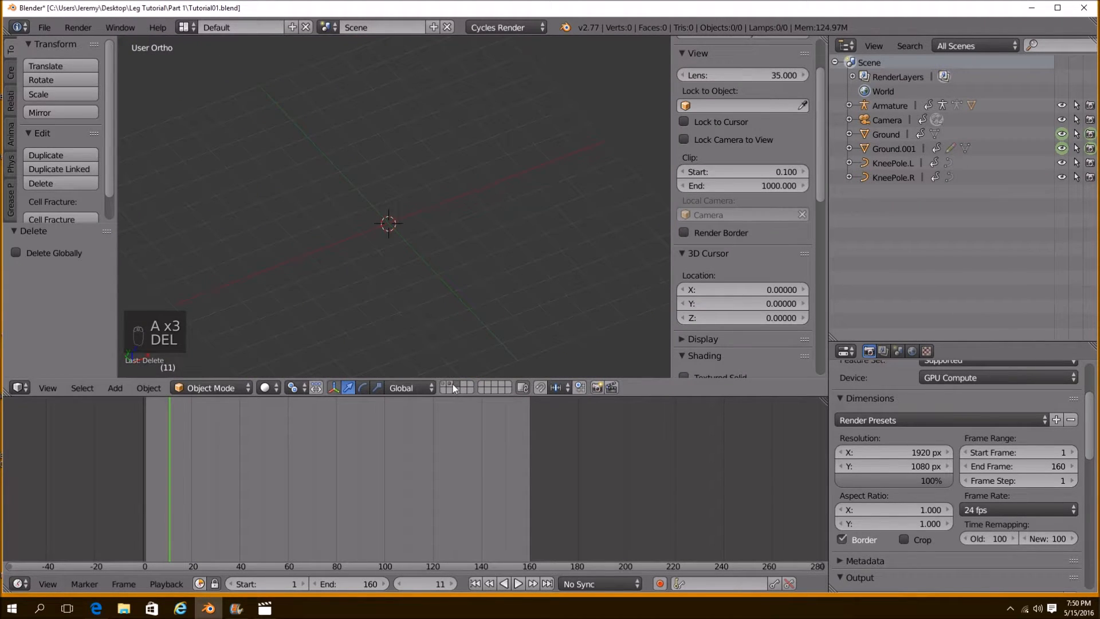
Start Cell Fracture again on the ground copy in the second layer and set the point source limit to 600
key(space)
click(495, 312)
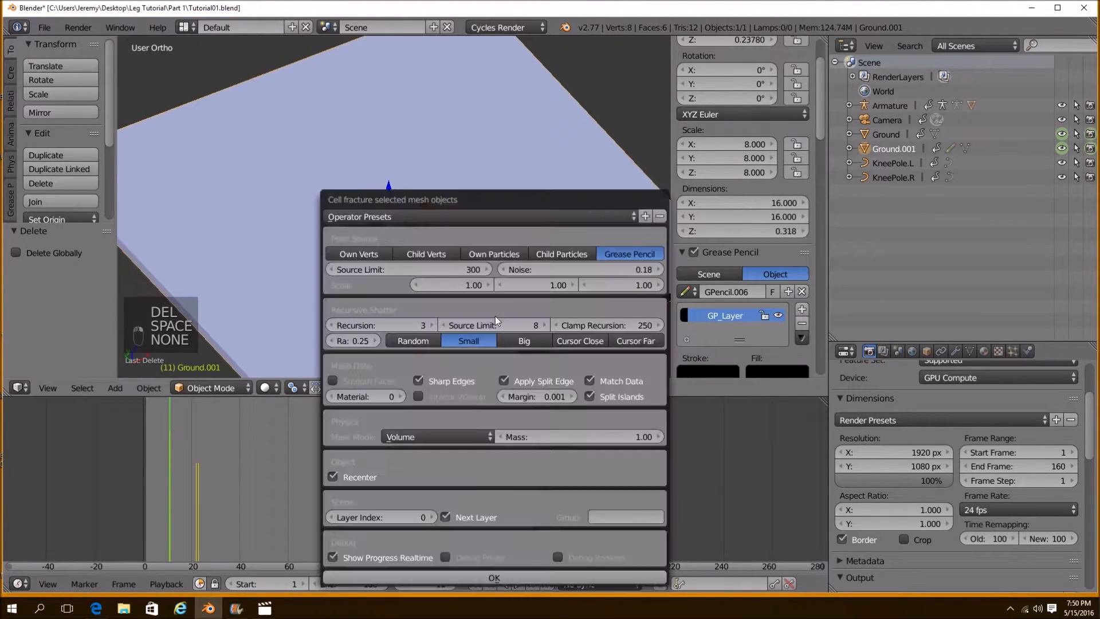
click(408, 270)
text(600)
key(Return)
Set the fracture noise to 0.5 and recursion to 5, and run the fracture on the ground copy
click(596, 268)
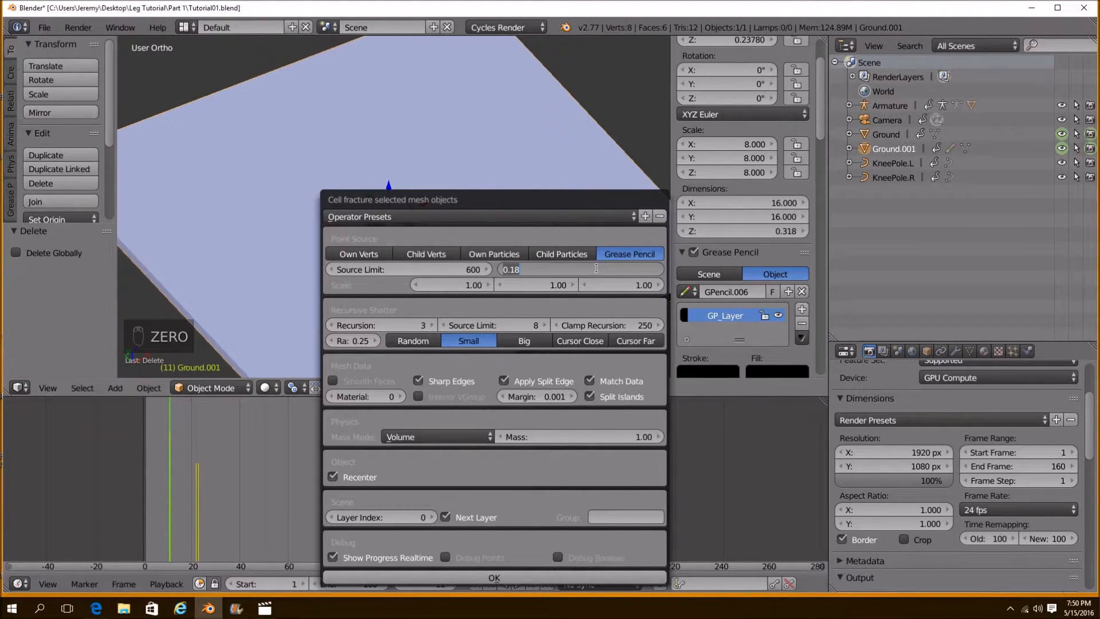
text(0.5)
key(Return)
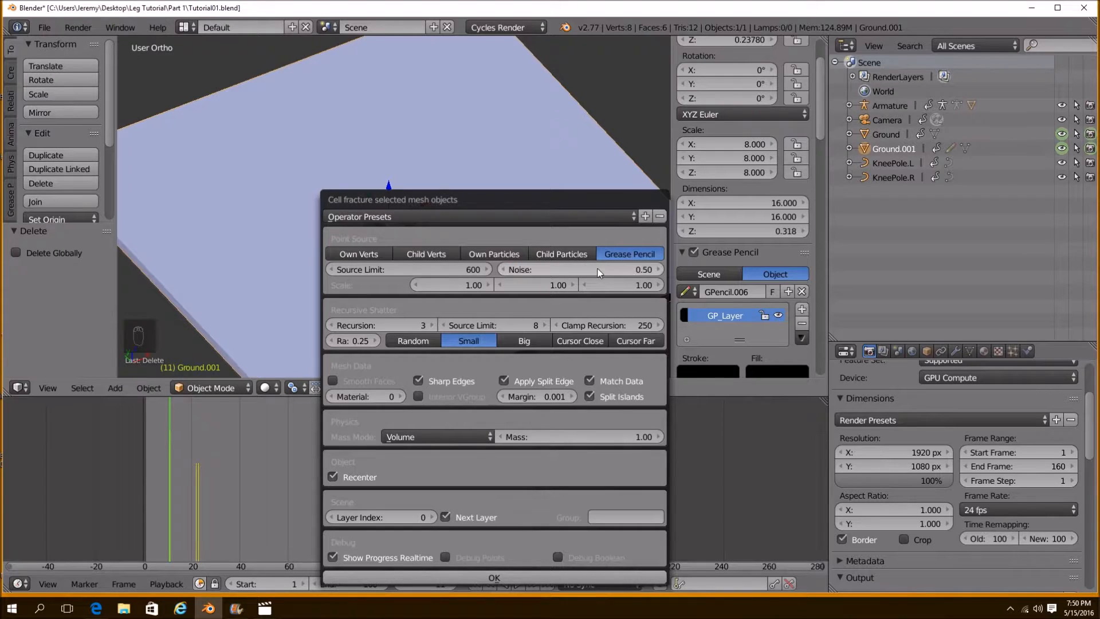
click(434, 325)
click(434, 325)
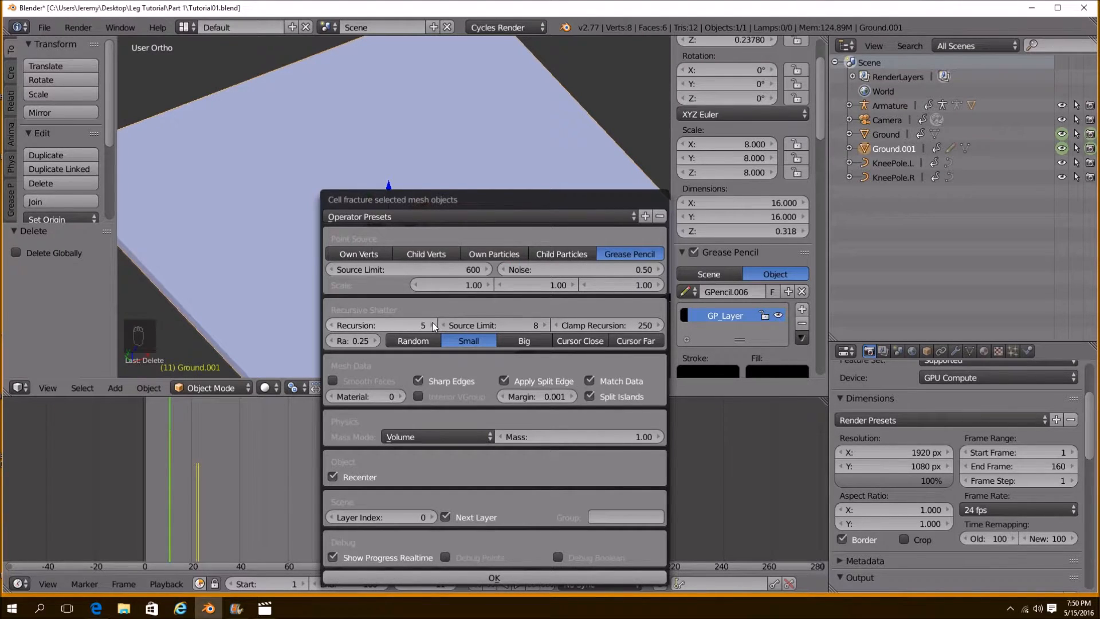
click(453, 578)
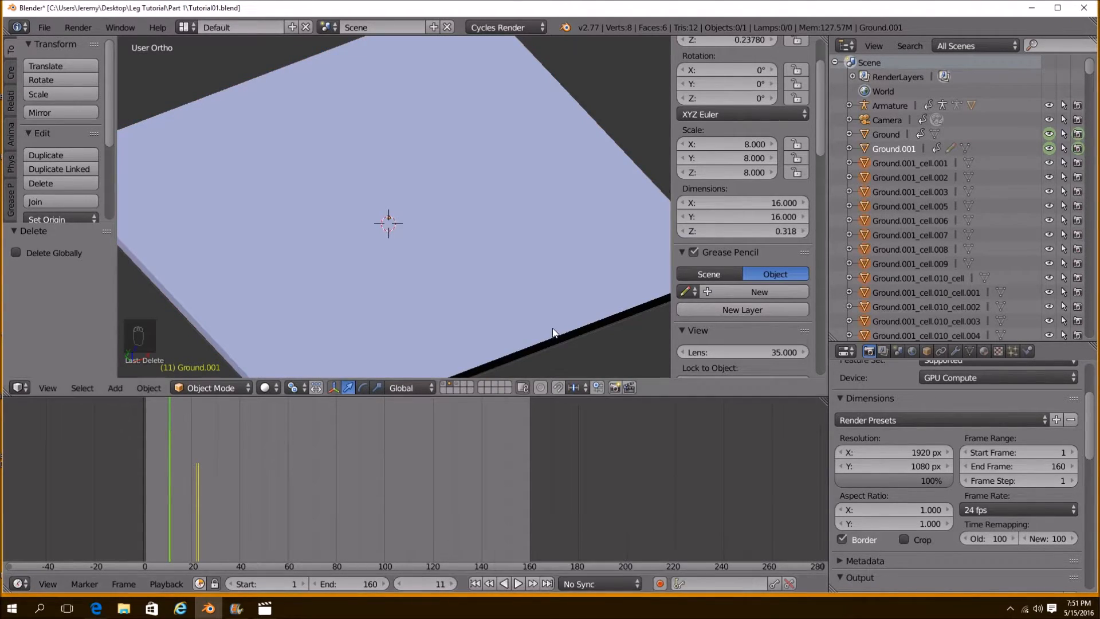
Check the new cells on the third layer and delete them all
middle_drag(459, 376, 394, 250)
key(a)
key(a)
key(Delete)
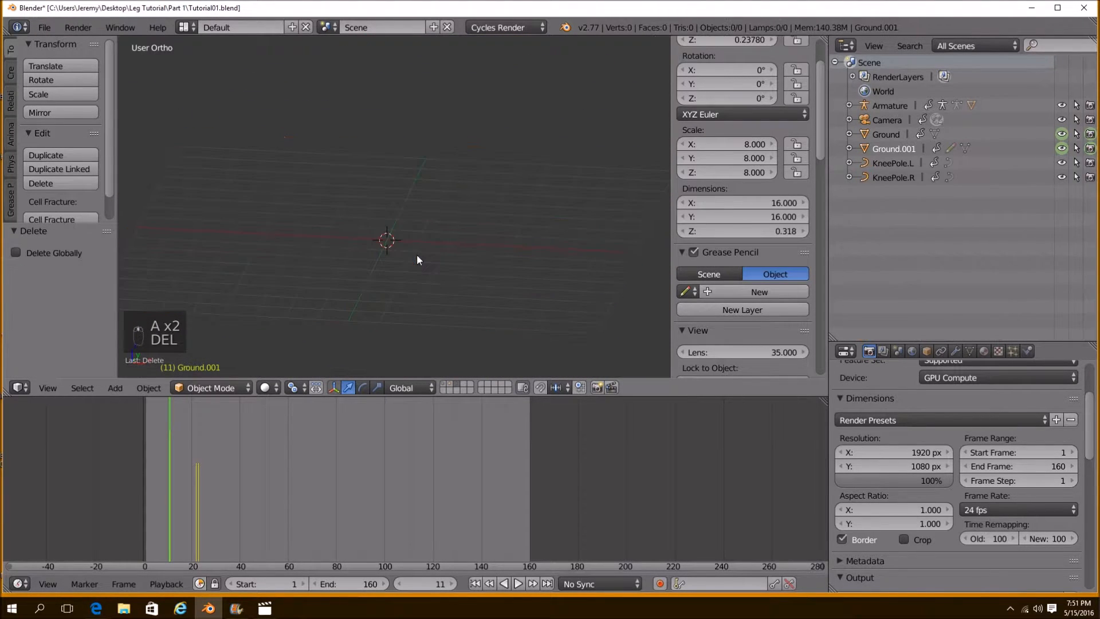
Run Cell Fracture on the ground copy in the second layer with recursion 1 and noise 0.1
key(space)
key(space)
click(486, 301)
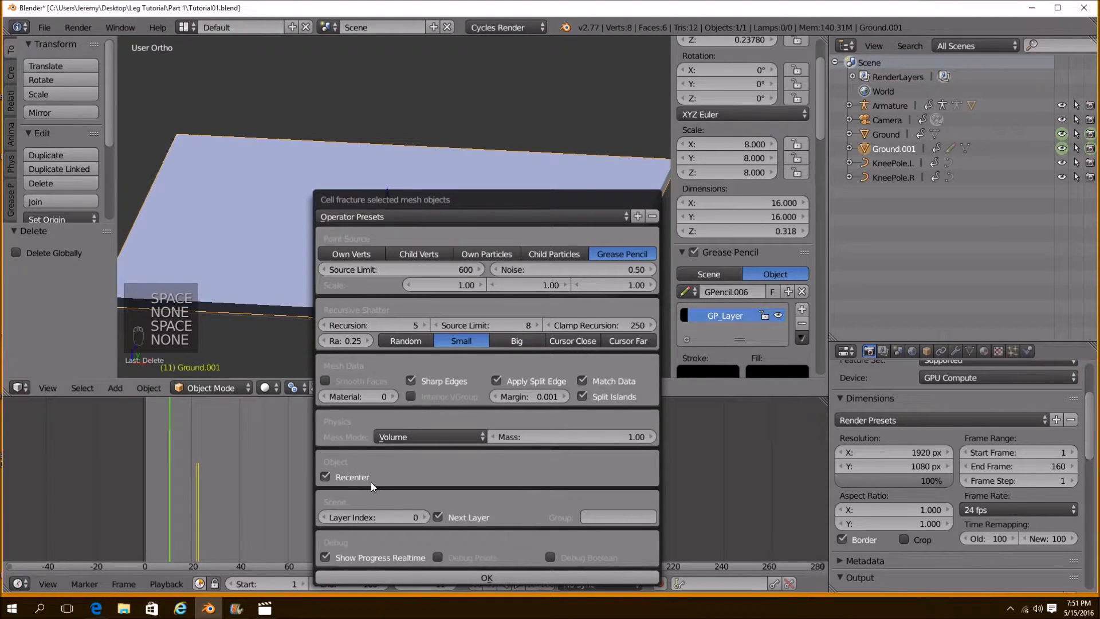
click(324, 325)
click(324, 324)
click(324, 325)
click(325, 324)
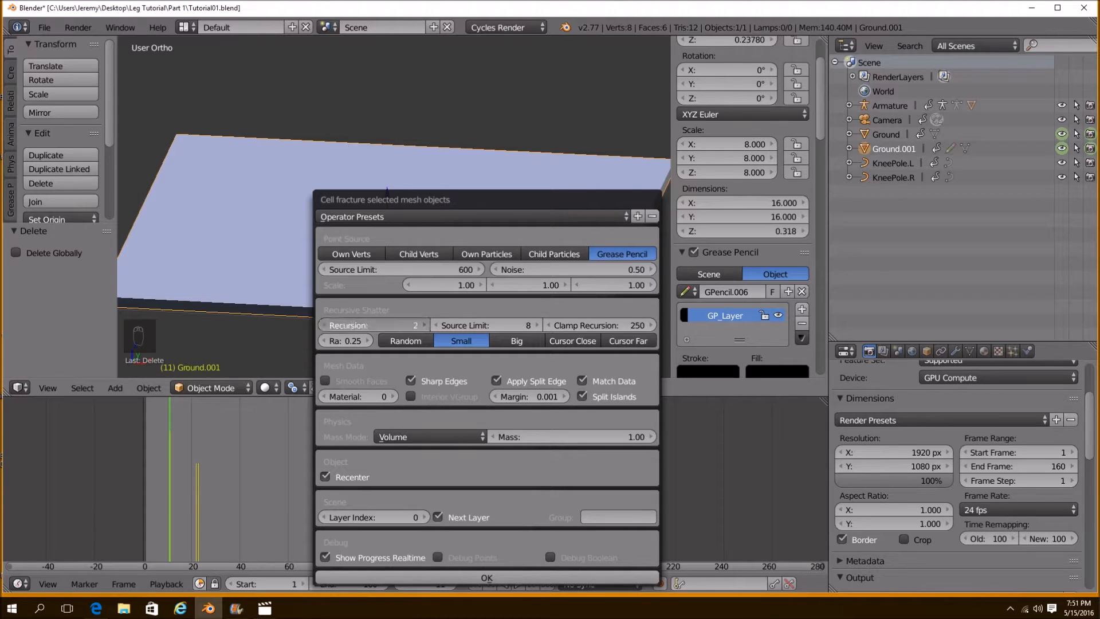
click(608, 270)
text(0.1)
key(Return)
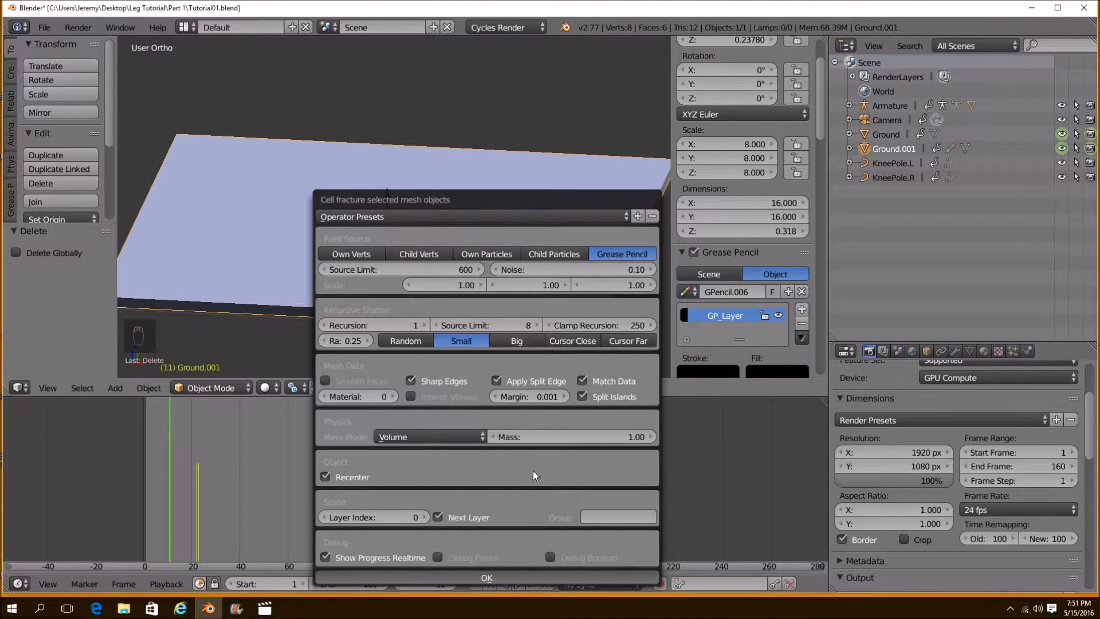
key(Return)
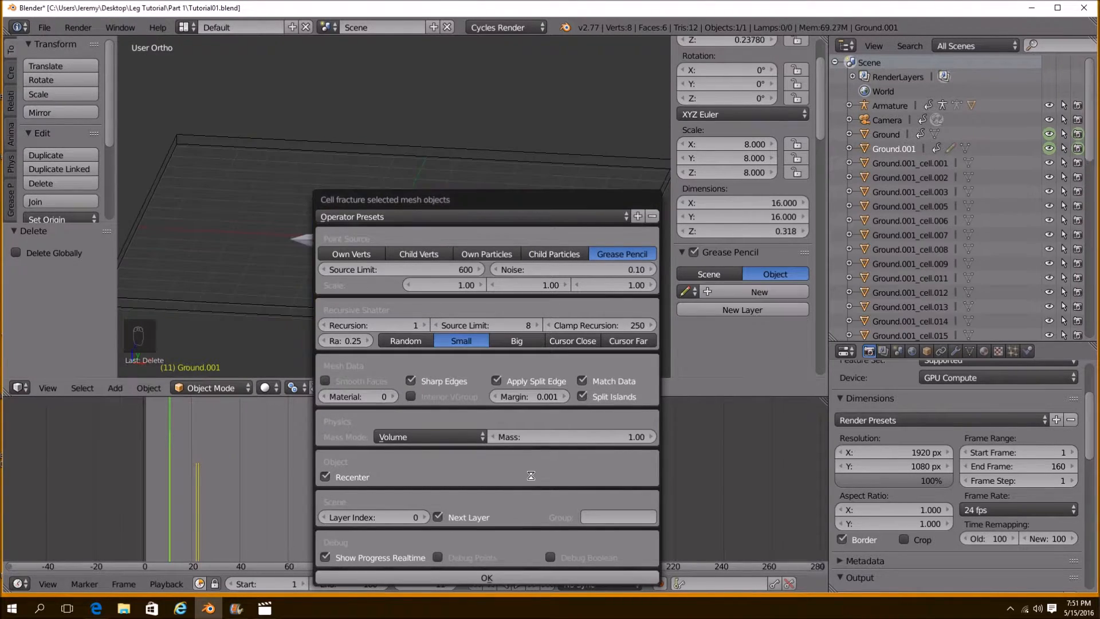
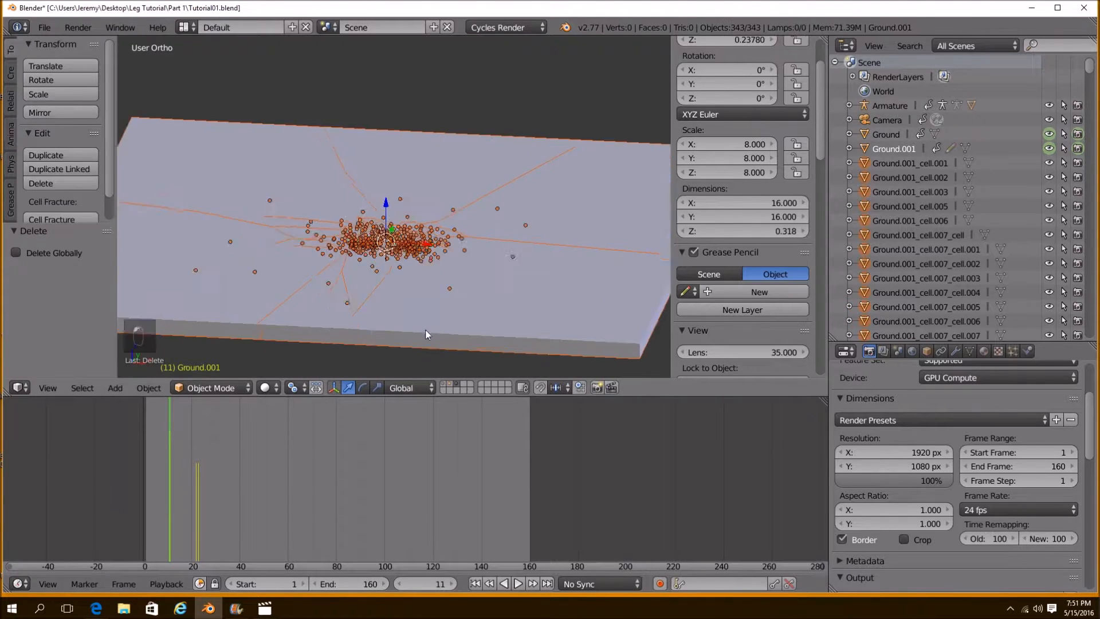
Select all the fractured ground cells on the third layer and join them into one object
scroll(426, 329, up, 6)
key(a)
scroll(458, 263, down, 5)
key(a)
key(a)
key(a)
key(a)
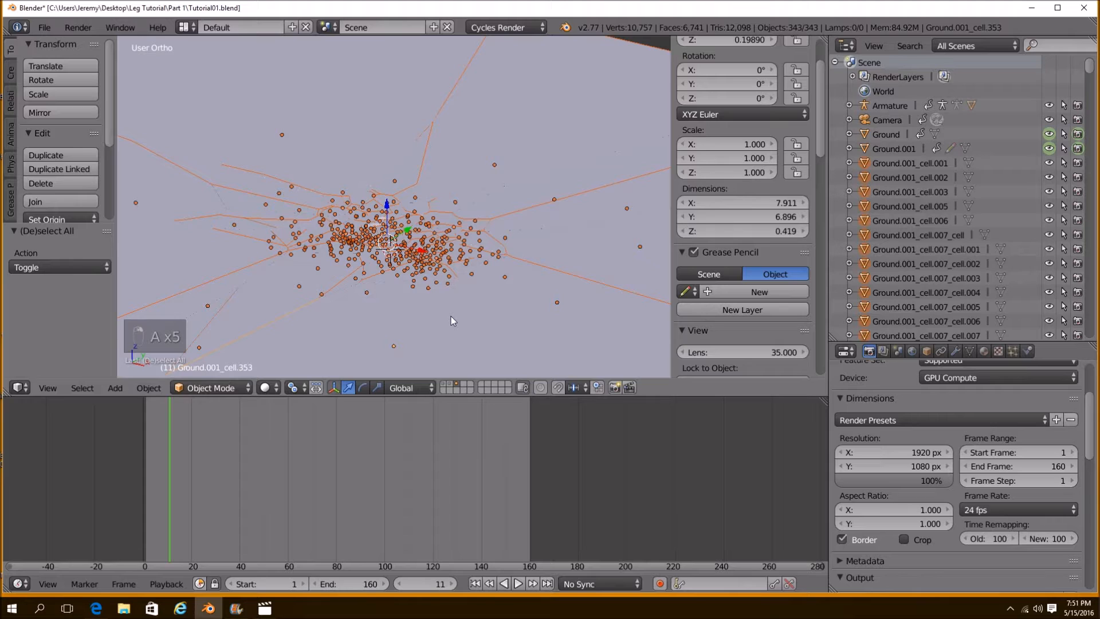
key(ctrl+j)
Examine the joined ground mesh's crack geometry in edit mode and return to object mode
key(Tab)
key(a)
key(a)
key(a)
key(a)
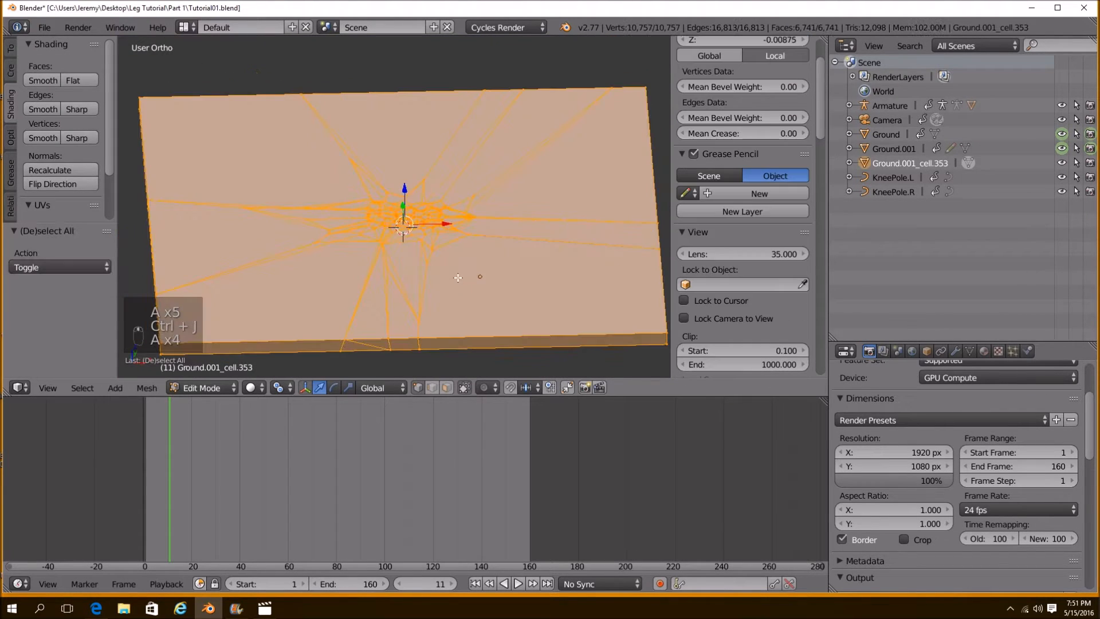
key(Tab)
Delete the unfractured ground copy from the second layer
shift+click(444, 384)
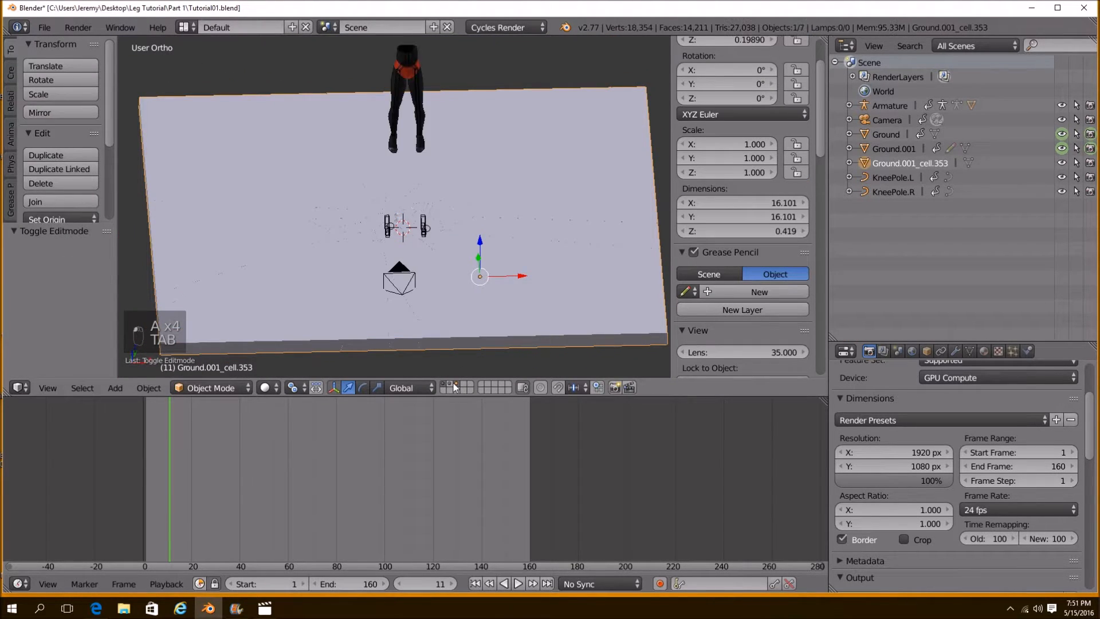
click(452, 383)
right_click(456, 295)
key(Delete)
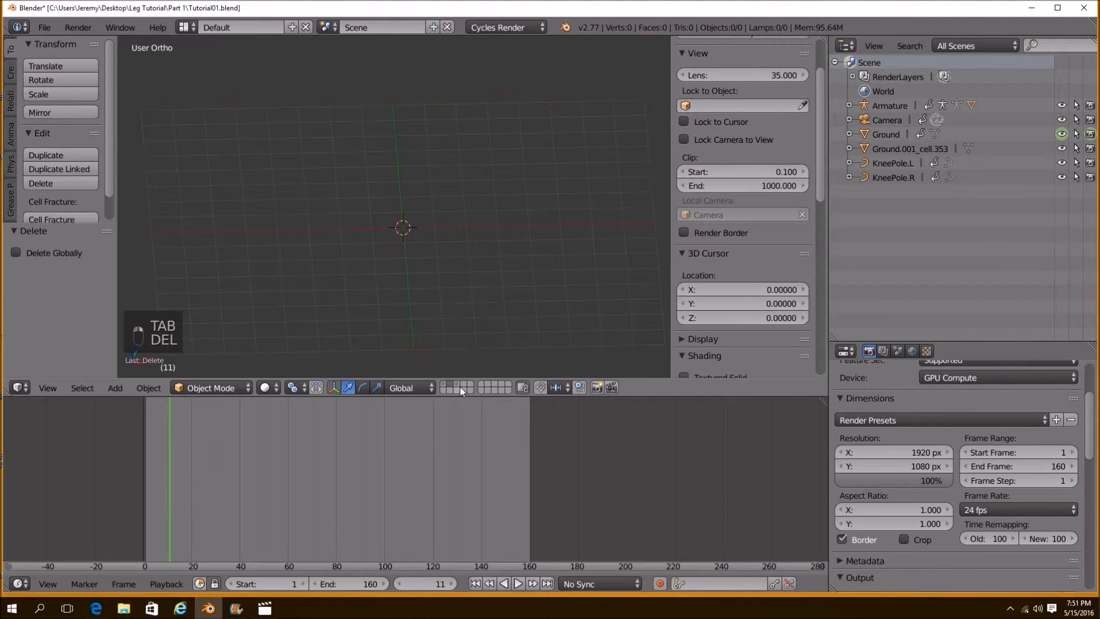
Show the fractured ground together with the legs, select it, and preview the landing around frame 23 through the camera
click(459, 384)
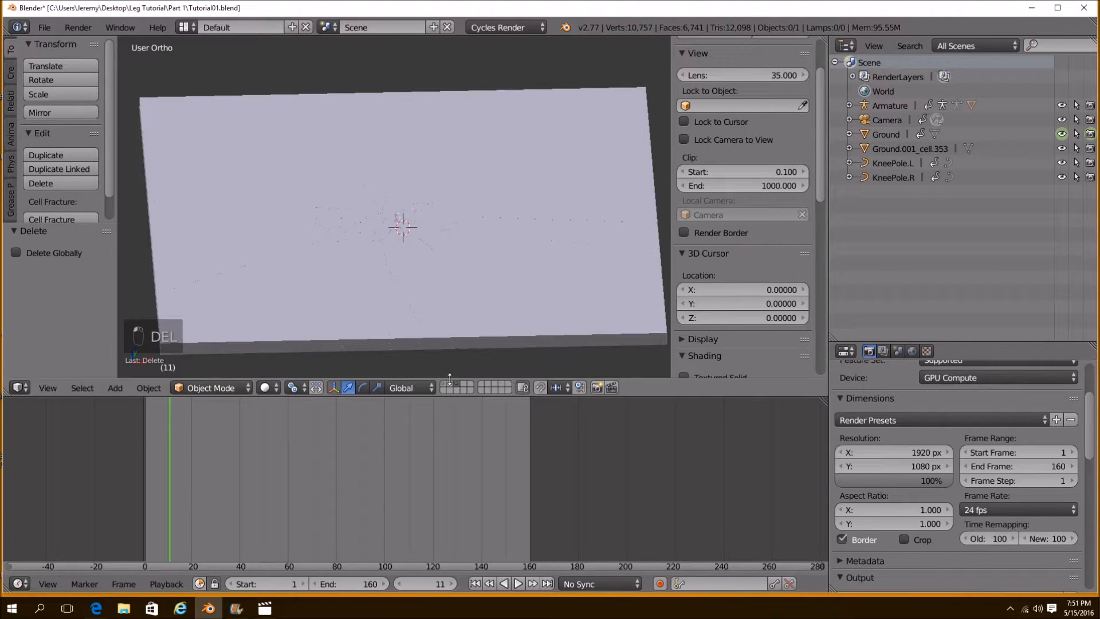
right_click(465, 331)
key(KP_0)
key(alt+a)
drag(227, 471, 199, 471)
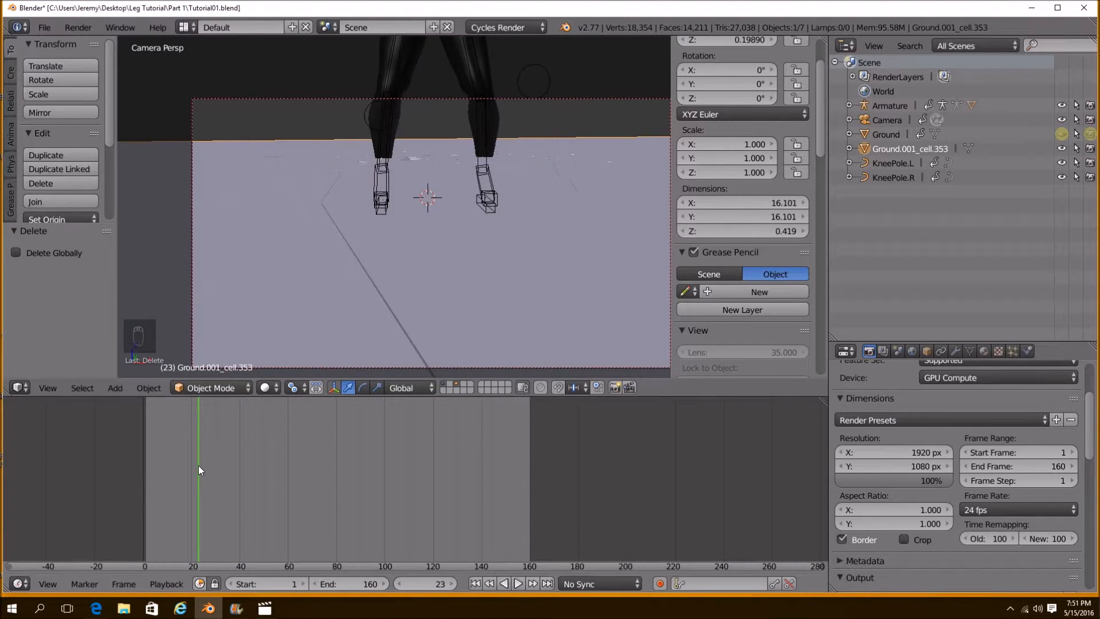
Keyframe the fractured ground's viewport and render visibility as hidden at frame 22 and visible at frame 23
click(400, 583)
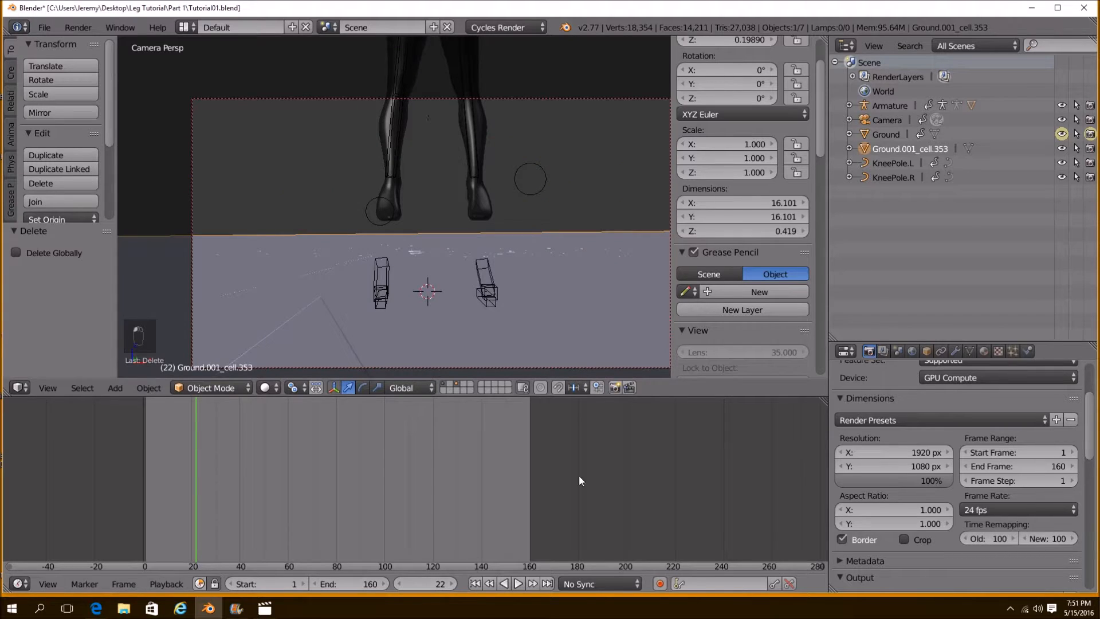
click(1062, 149)
click(1091, 149)
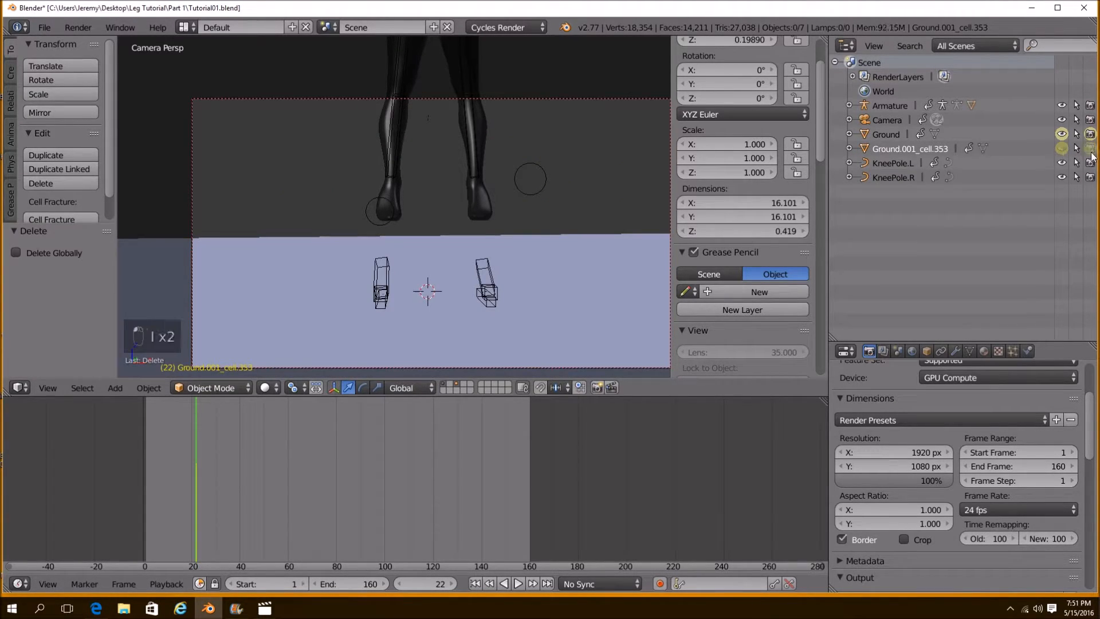
click(453, 585)
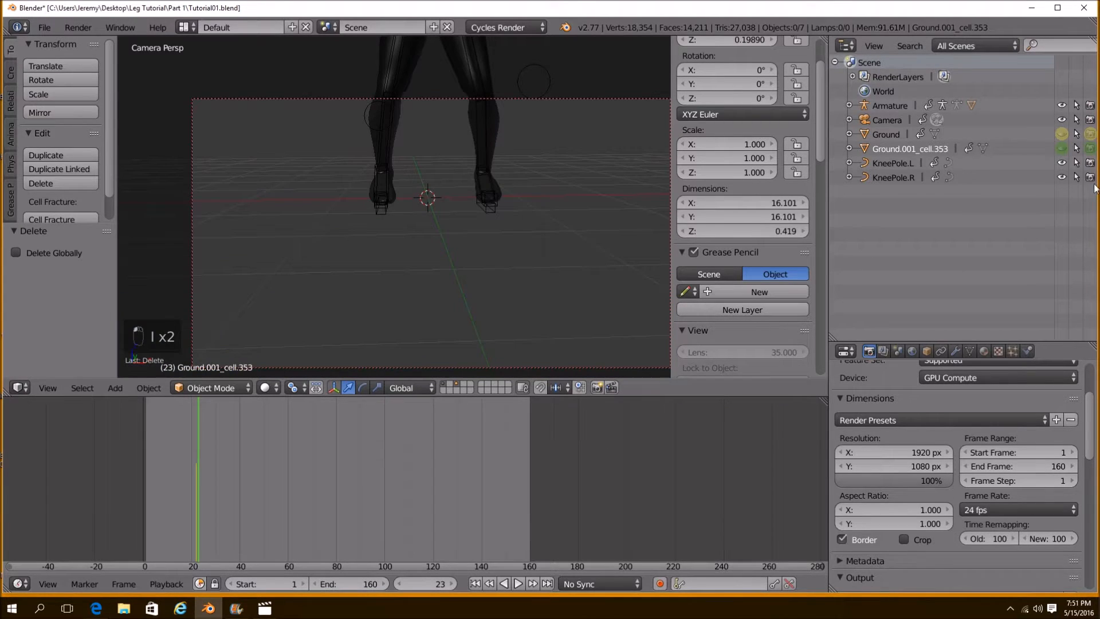
click(1064, 150)
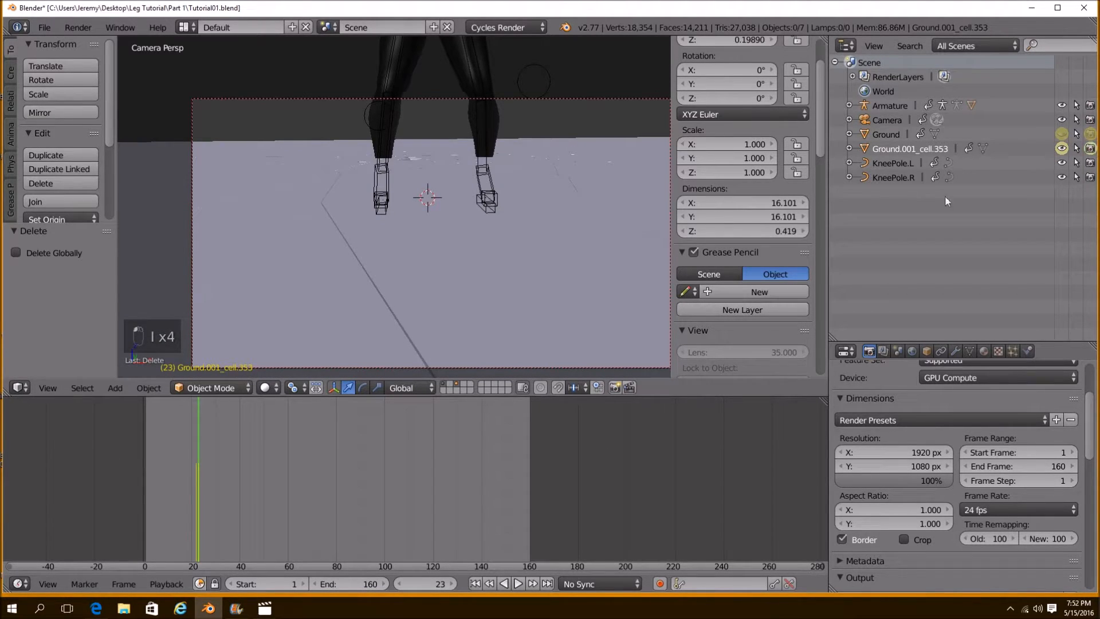
Advance to frame 24 and, in edit mode with smooth proportional editing enabled, try lowering the fractured ground's vertex near the foot
click(451, 584)
right_click(601, 219)
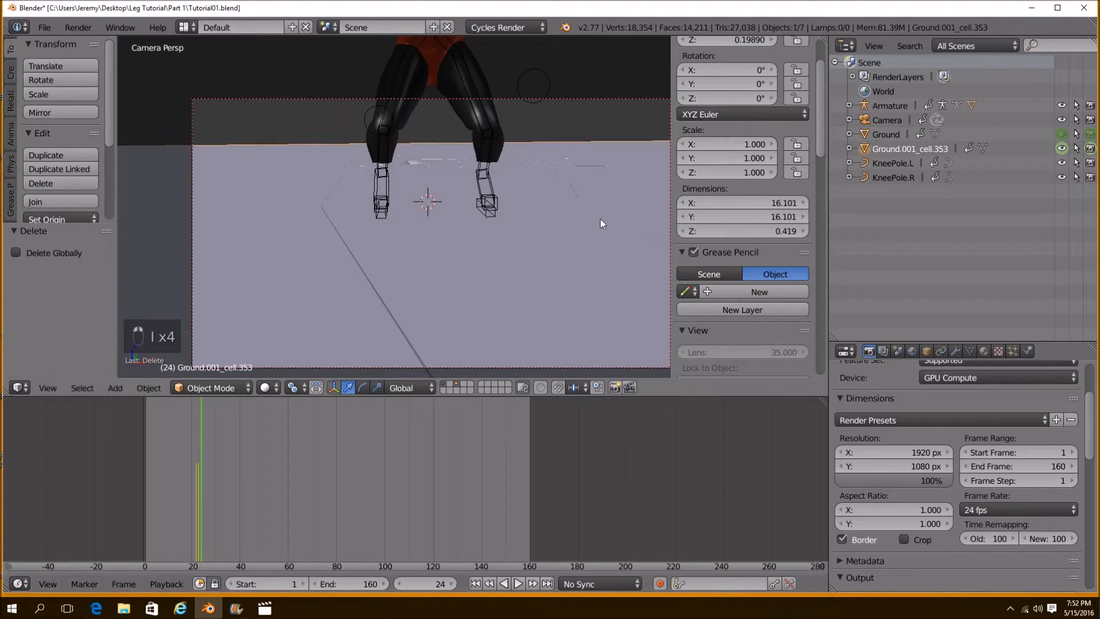
key(Tab)
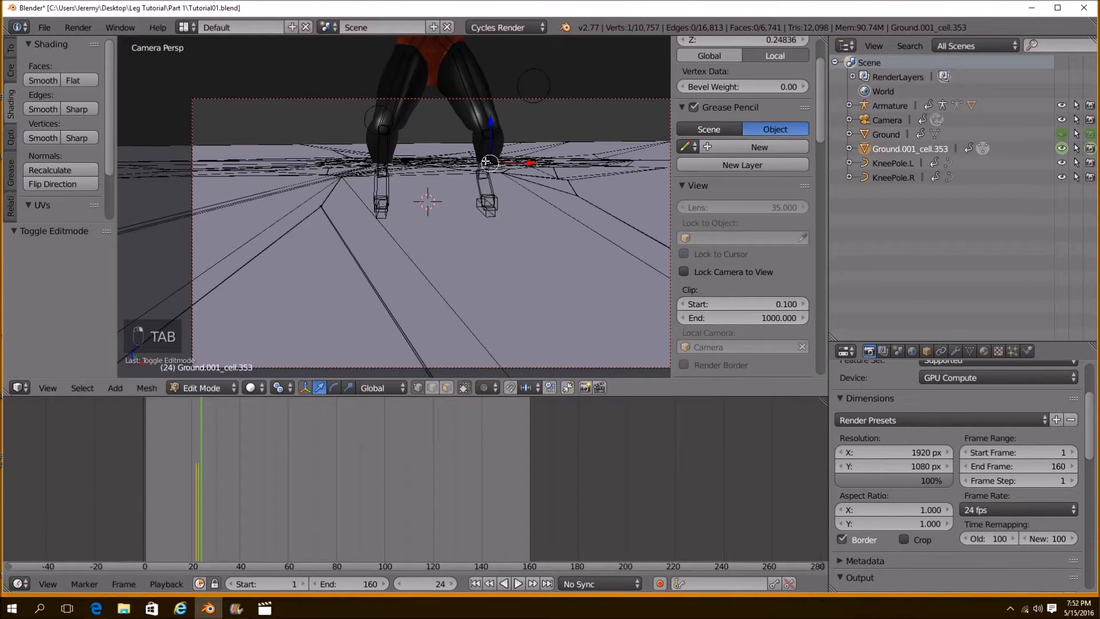
key(o)
key(g)
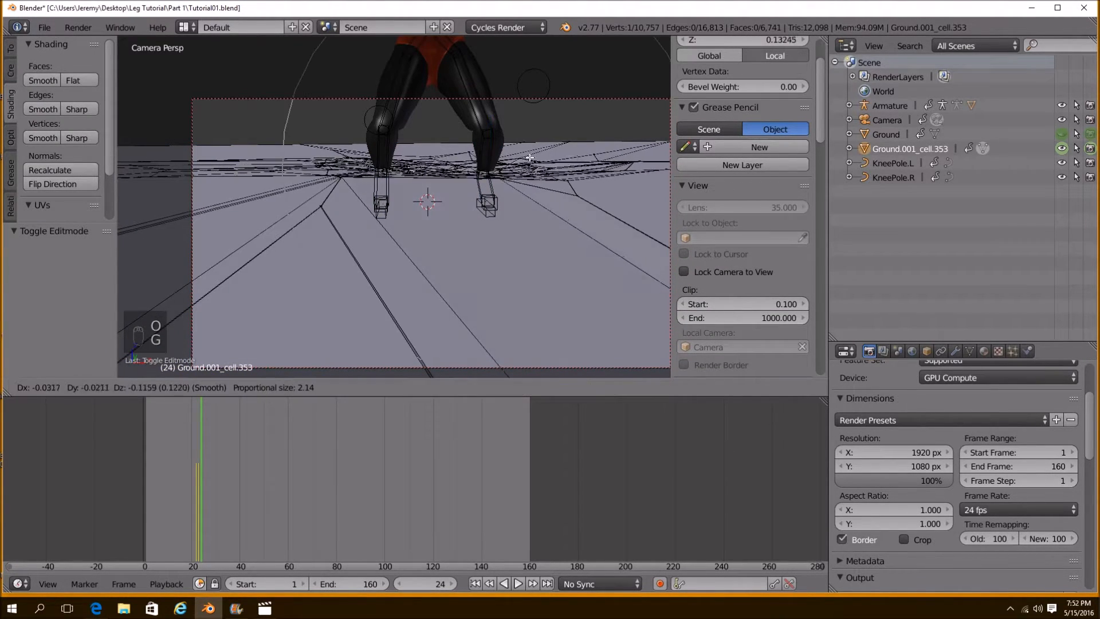
scroll(529, 167, down, 6)
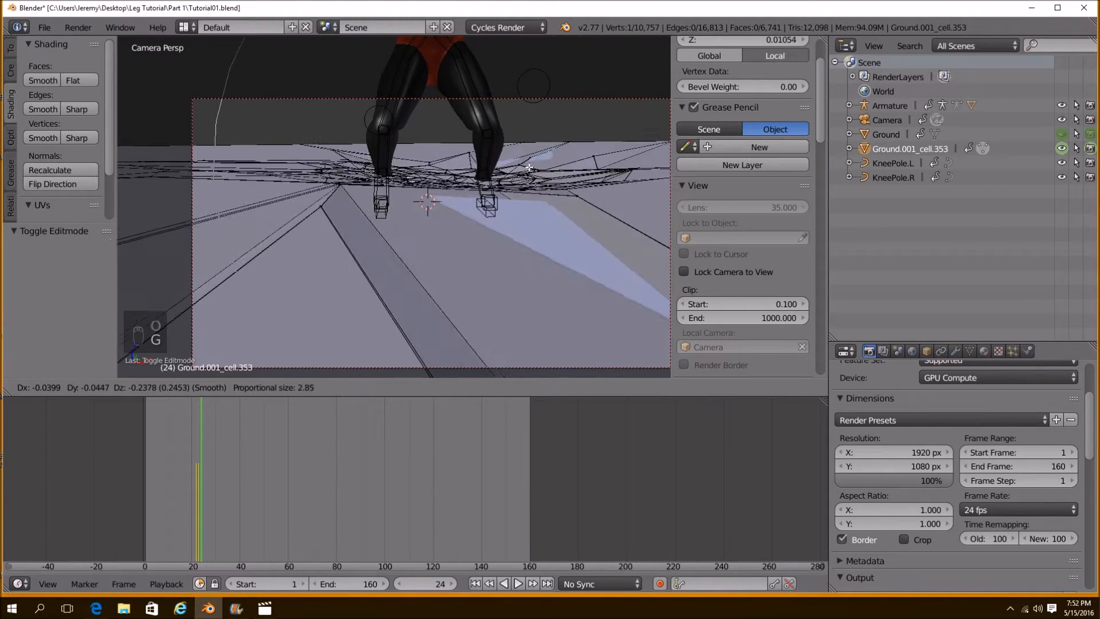
right_click(530, 186)
middle_drag(530, 186, 471, 250)
key(ctrl+r)
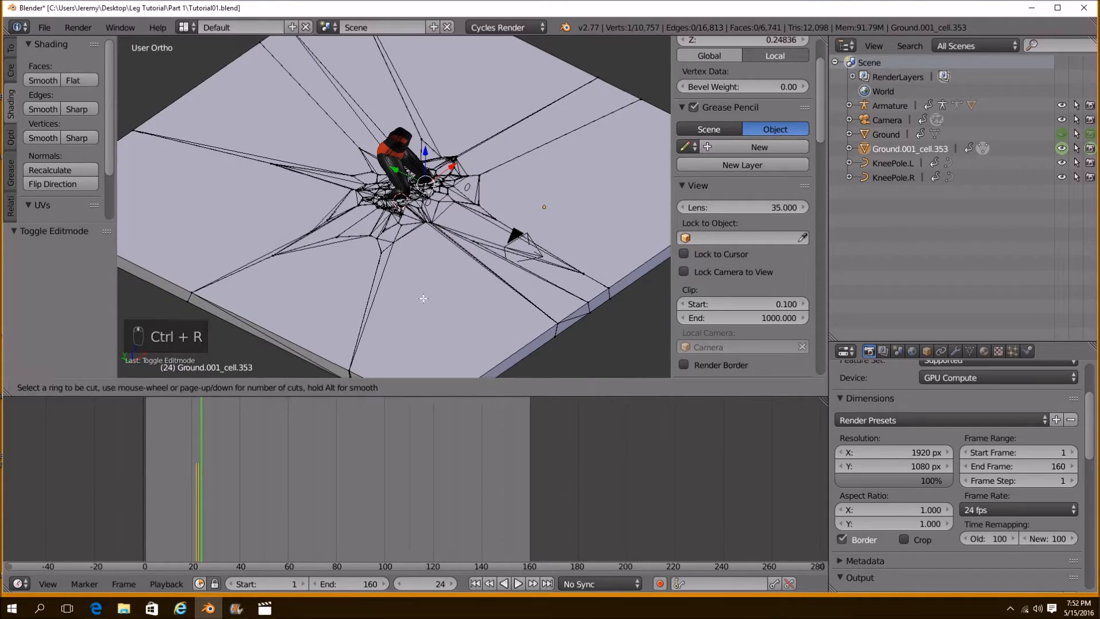
right_click(461, 283)
scroll(390, 263, up, 7)
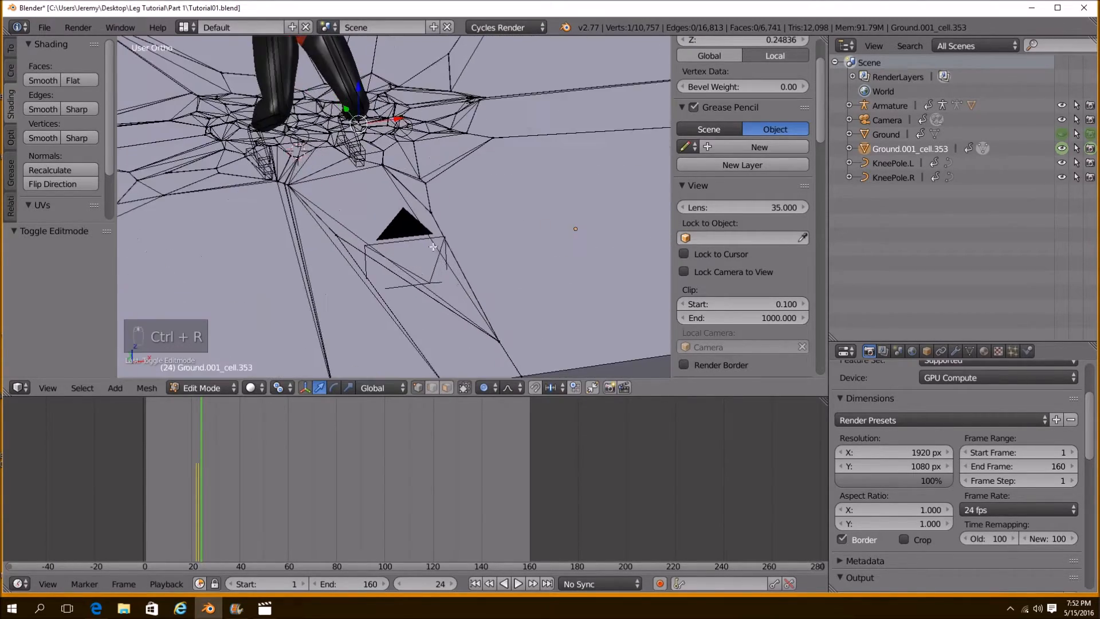
scroll(392, 265, up, 2)
middle_drag(392, 266, 413, 201)
key(g)
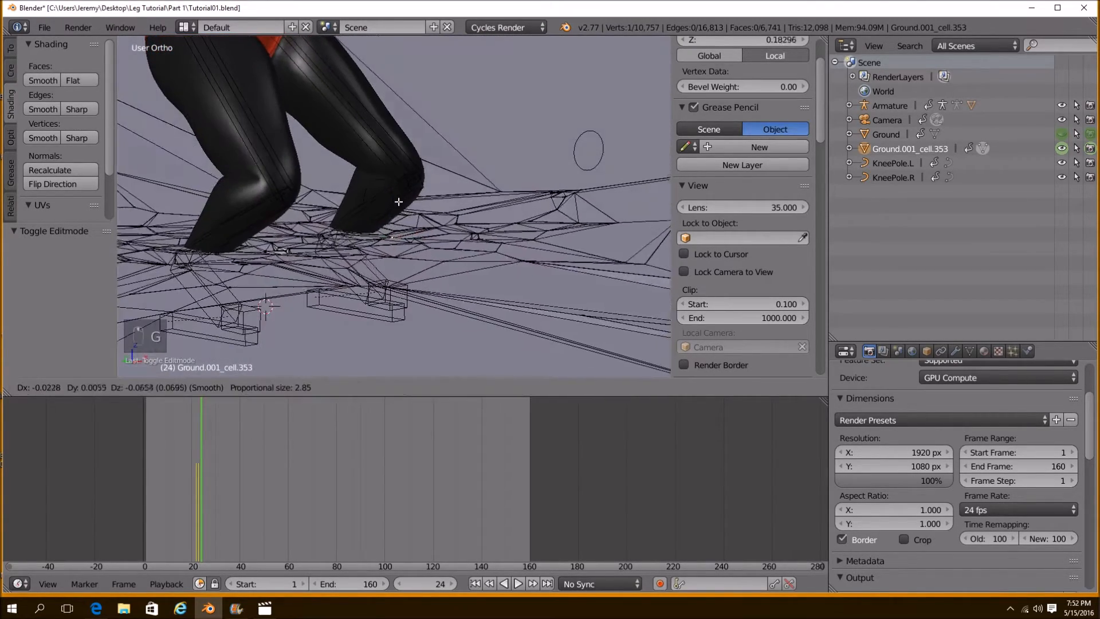
click(402, 268)
key(Tab)
scroll(415, 259, down, 5)
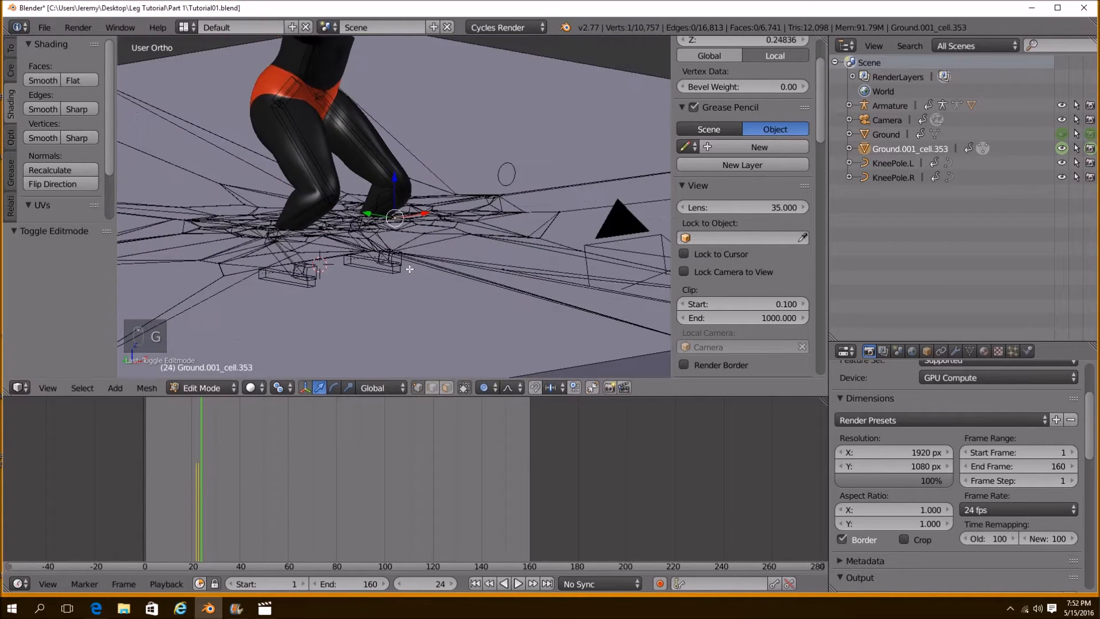
middle_drag(416, 264, 436, 282)
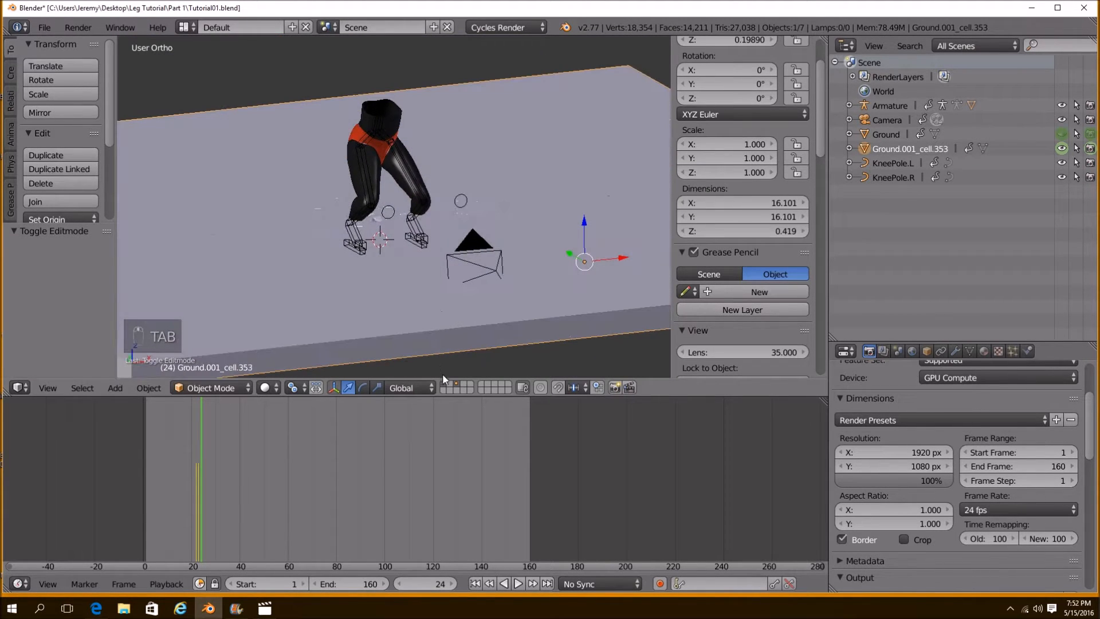
Show the original ground in the viewport and select it together with the fractured ground
click(1059, 133)
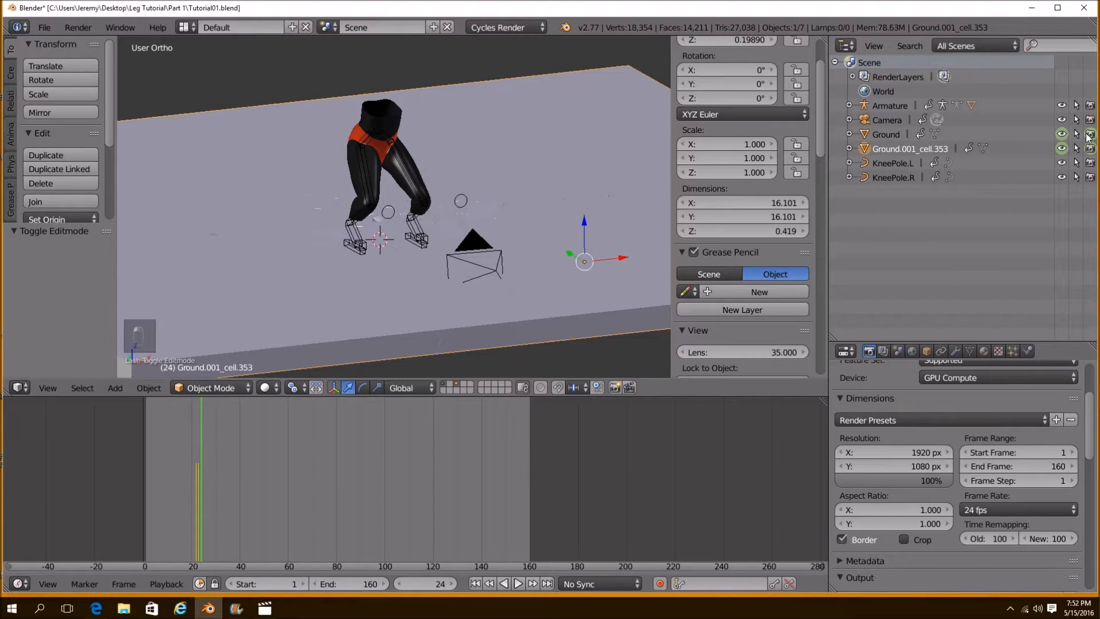
middle_drag(542, 222, 554, 223)
key(z)
key(a)
key(b)
drag(537, 114, 576, 169)
key(z)
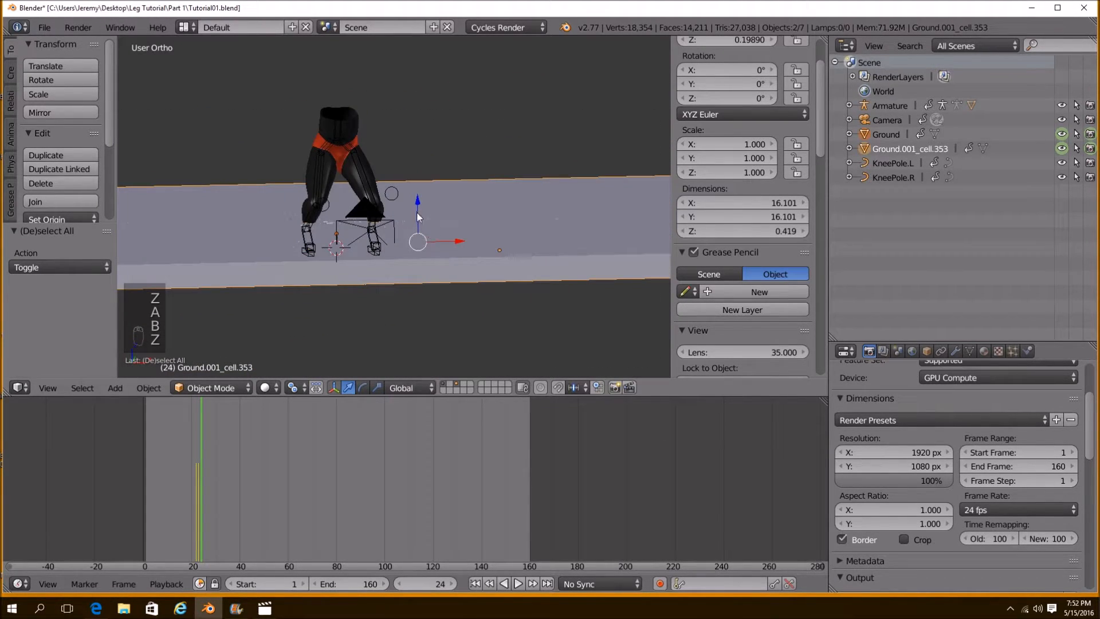
Lower both grounds along Z beneath the feet, bringing the fractured ground to about -0.218, and deselect everything
scroll(419, 220, up, 3)
drag(434, 230, 500, 311)
middle_drag(500, 311, 512, 207)
key(g)
key(z)
click(539, 202)
key(a)
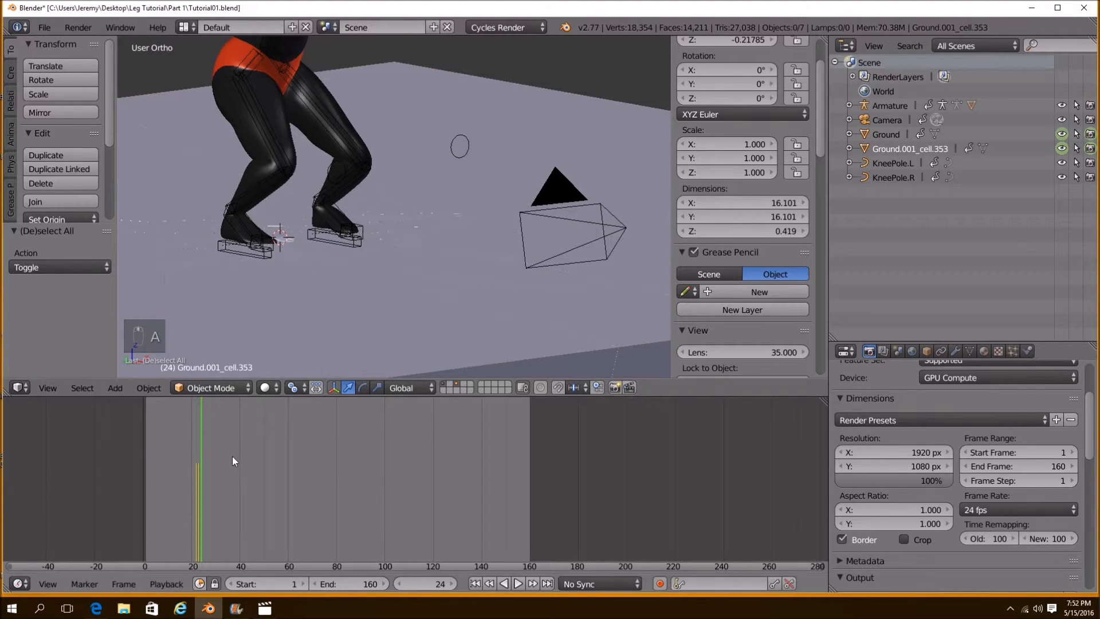
Try raising only the fractured ground by 0.026 along Z at frame 27
drag(201, 446, 207, 449)
middle_drag(431, 309, 344, 303)
right_click(480, 281)
key(g)
key(z)
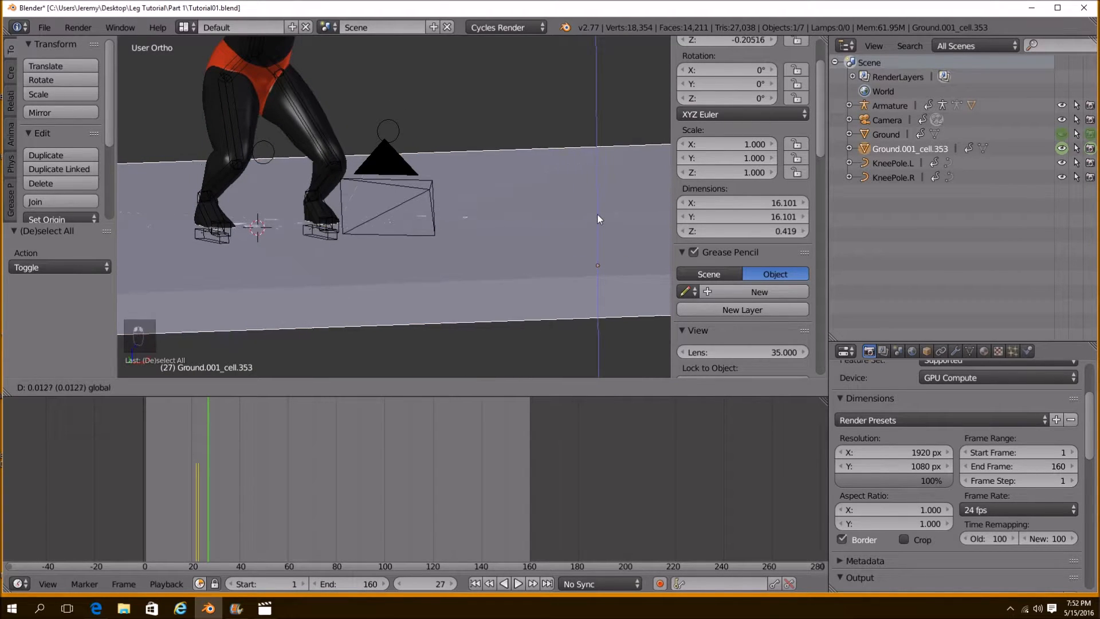
click(598, 205)
shift+middle_drag(302, 224, 353, 245)
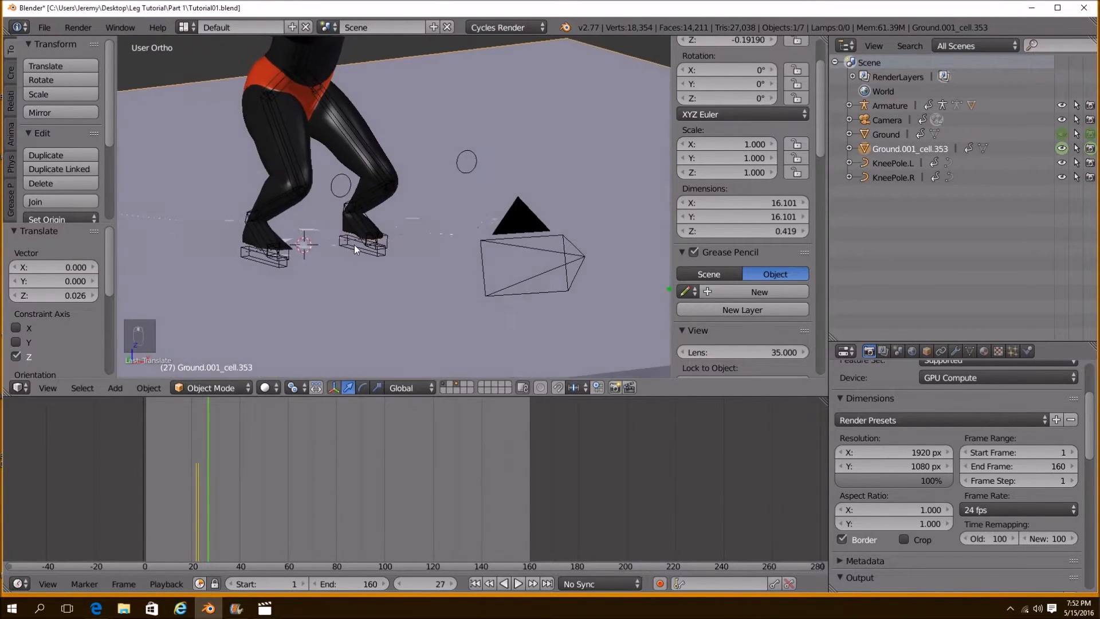
Check the fractured ground's mesh in edit mode and undo its separate Z move
key(Tab)
scroll(355, 255, up, 2)
scroll(354, 255, down, 3)
key(Tab)
key(ctrl+z)
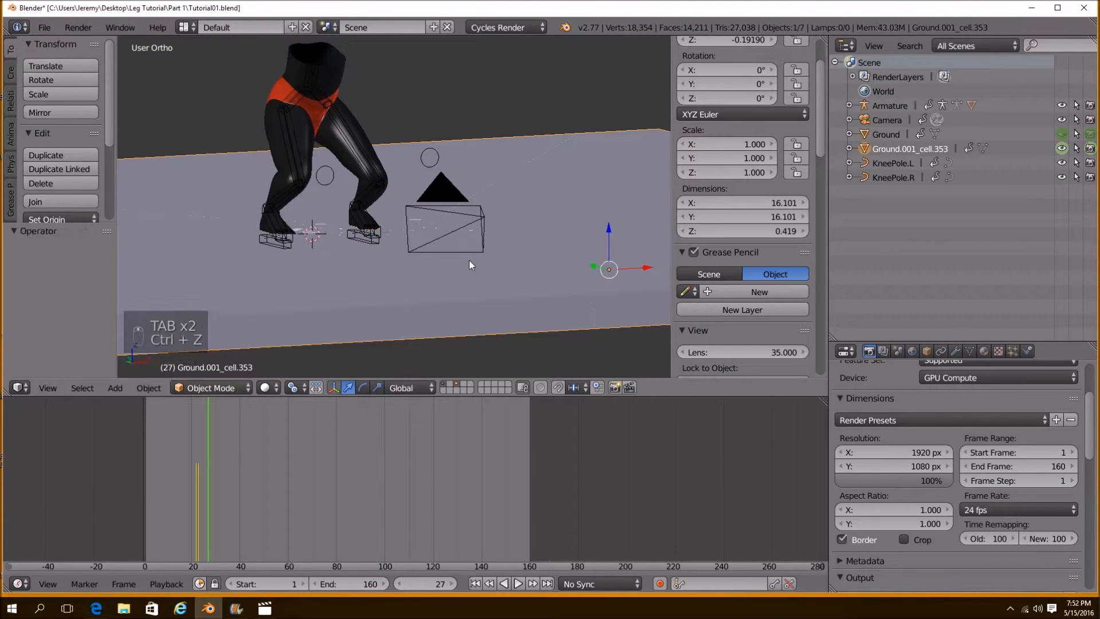
key(ctrl+z)
Make the original ground visible again and box-select both ground objects together
scroll(407, 263, up, 2)
shift+middle_drag(364, 260, 397, 246)
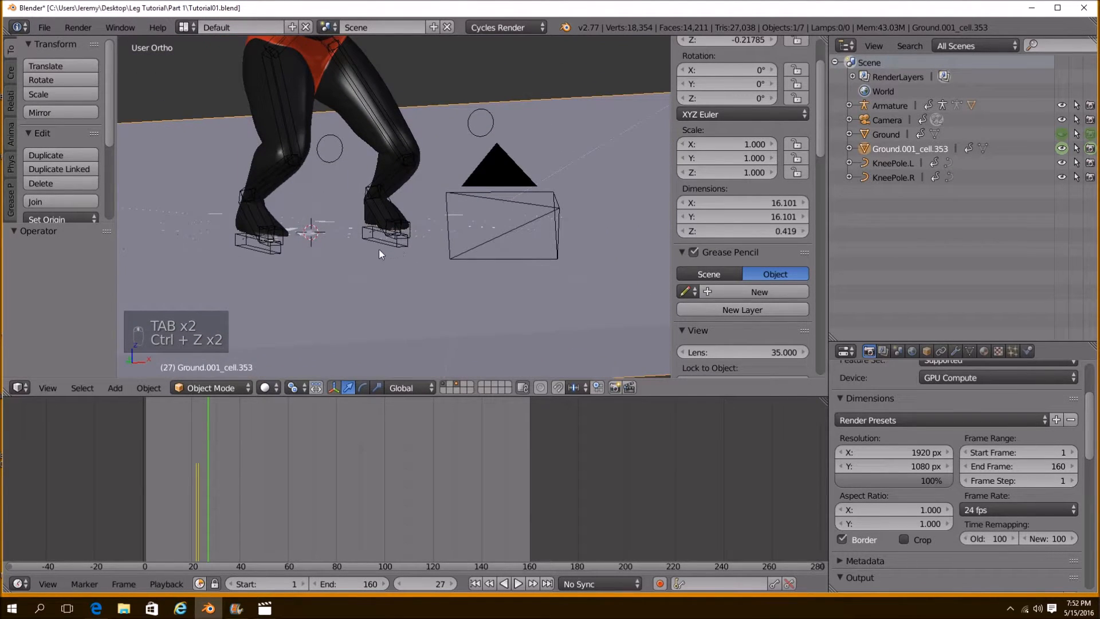
scroll(402, 252, down, 1)
scroll(415, 256, down, 2)
key(z)
key(a)
key(b)
drag(479, 118, 562, 291)
key(z)
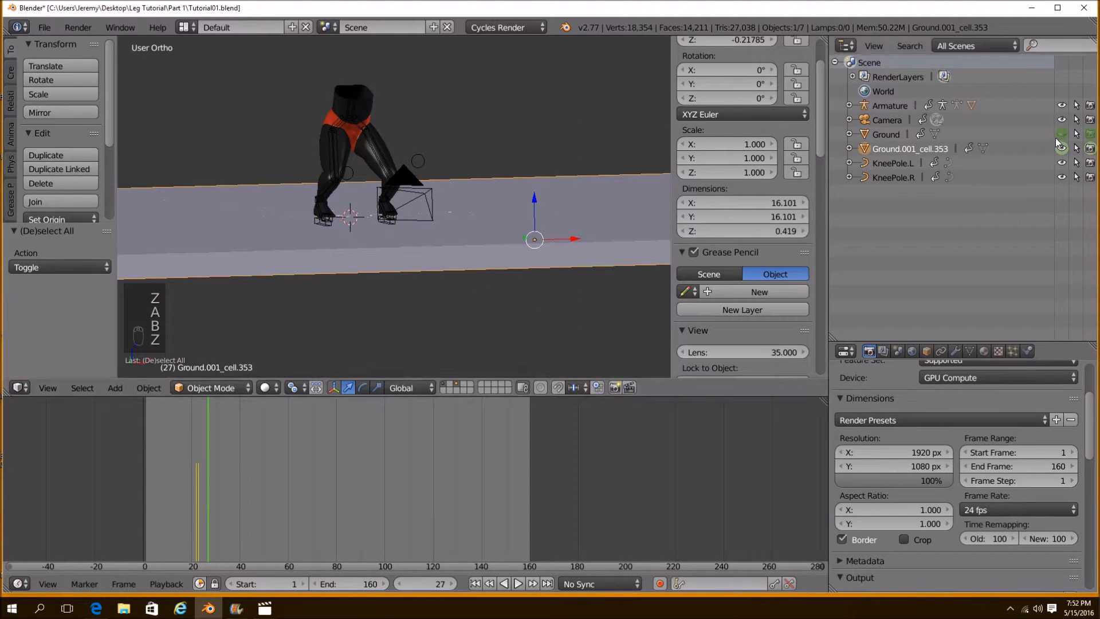
key(z)
drag(479, 132, 511, 251)
key(z)
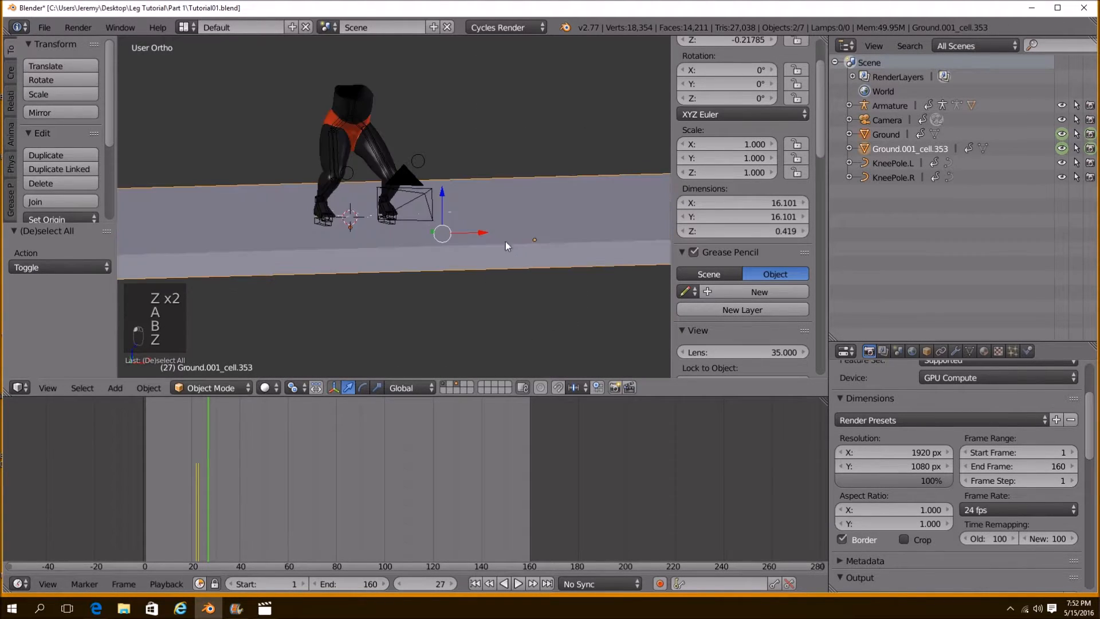
Raise both grounds together by 0.032 along Z and set the current frame to 25
drag(441, 195, 441, 179)
right_click(496, 228)
drag(202, 445, 204, 445)
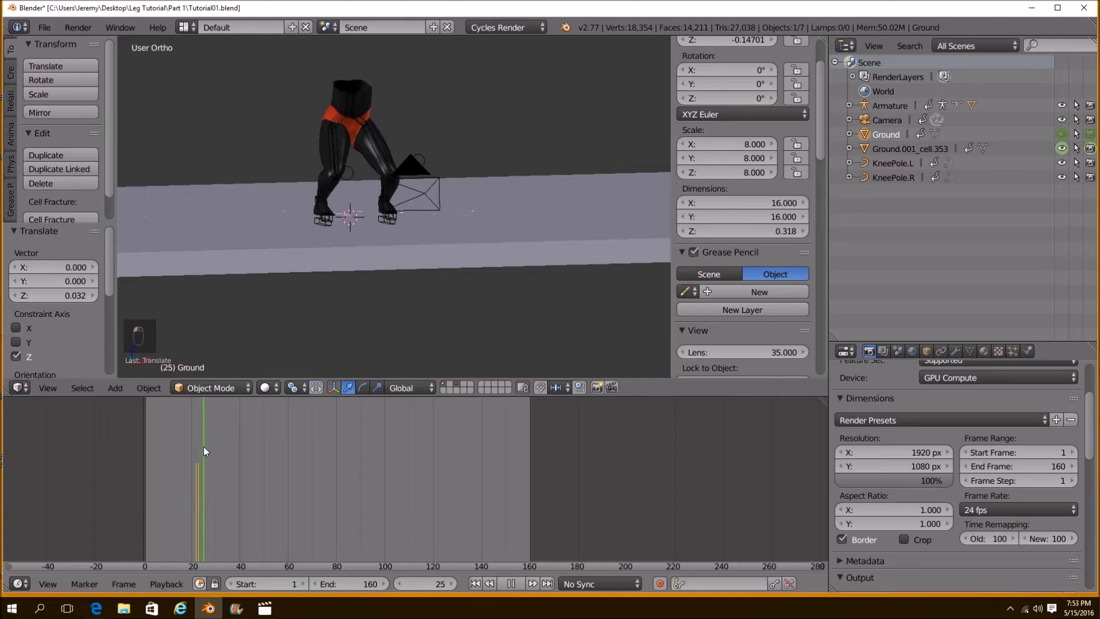
Dent the fractured ground beneath one foot by lowering its vertex with smooth proportional editing at size 0.51
right_click(503, 242)
key(Tab)
scroll(464, 278, up, 8)
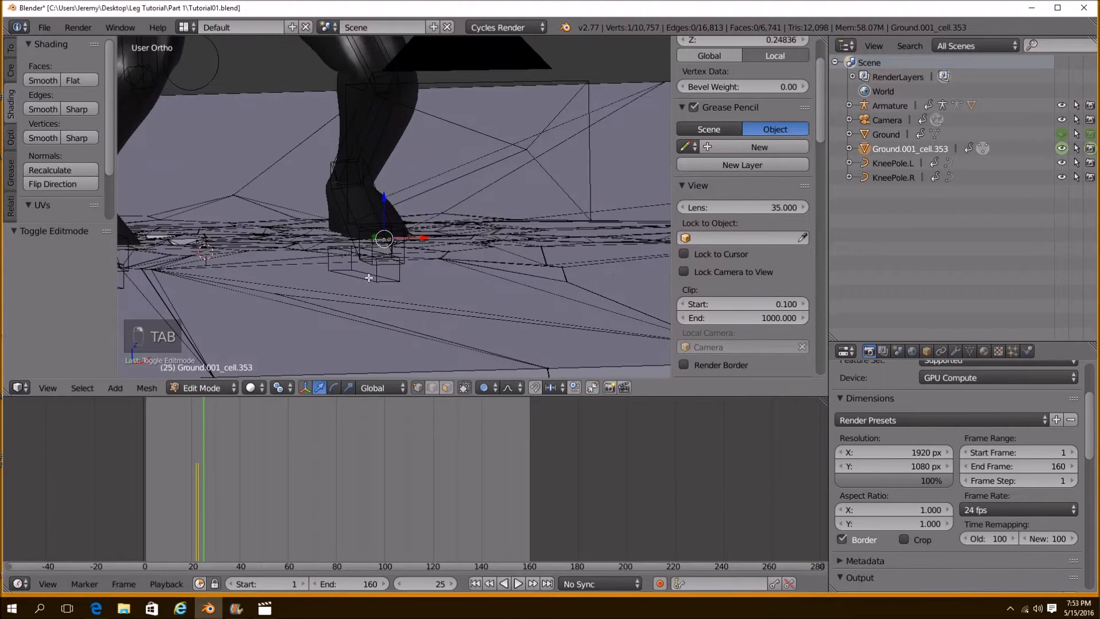
key(g)
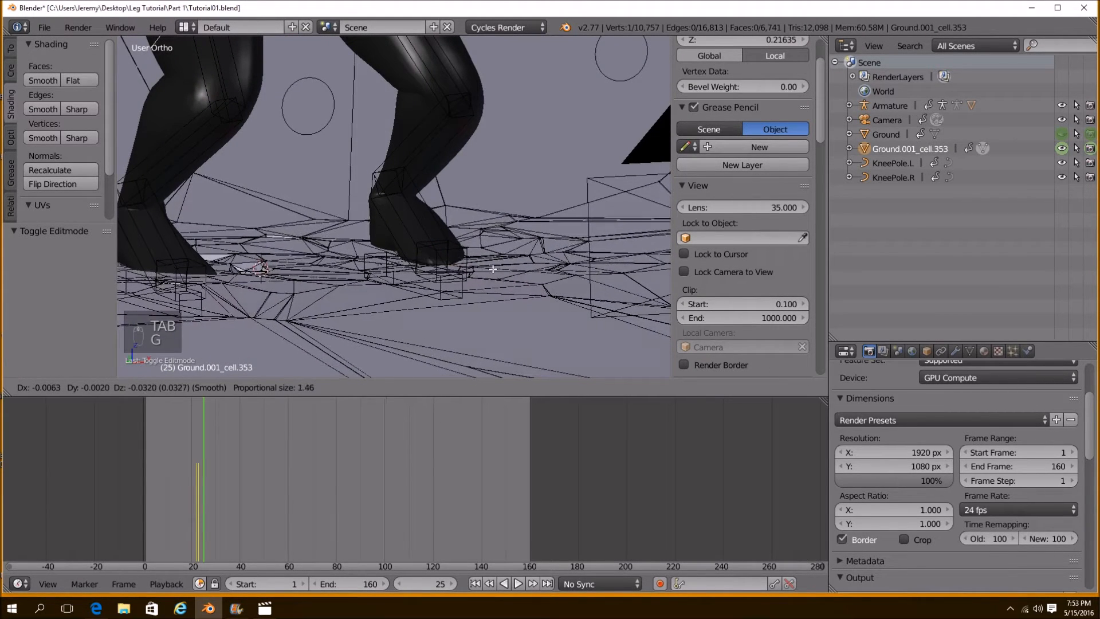
scroll(494, 274, up, 6)
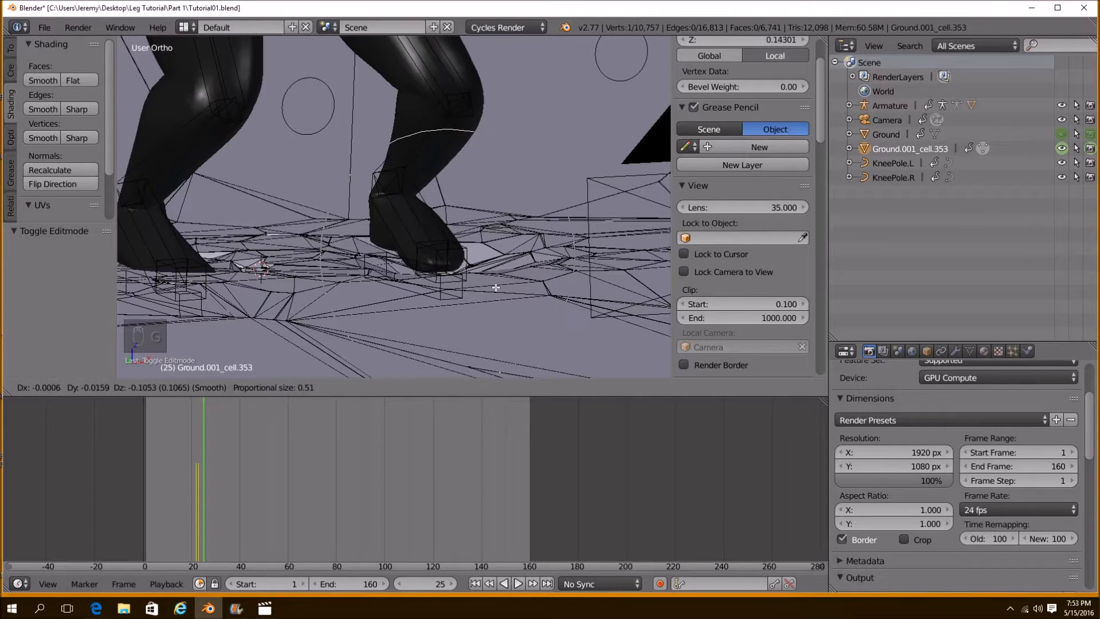
click(496, 280)
Dent the fractured ground beneath the other foot with the same proportional falloff and return to object mode
right_click(152, 280)
shift+middle_drag(232, 250, 305, 243)
key(g)
click(313, 269)
key(g)
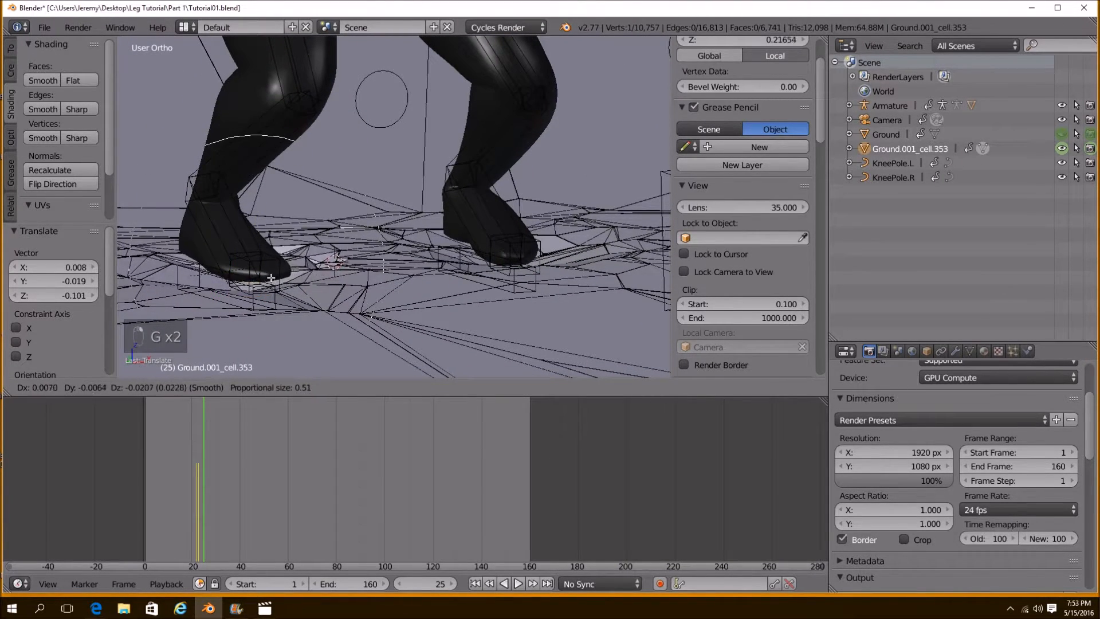
click(272, 279)
key(Tab)
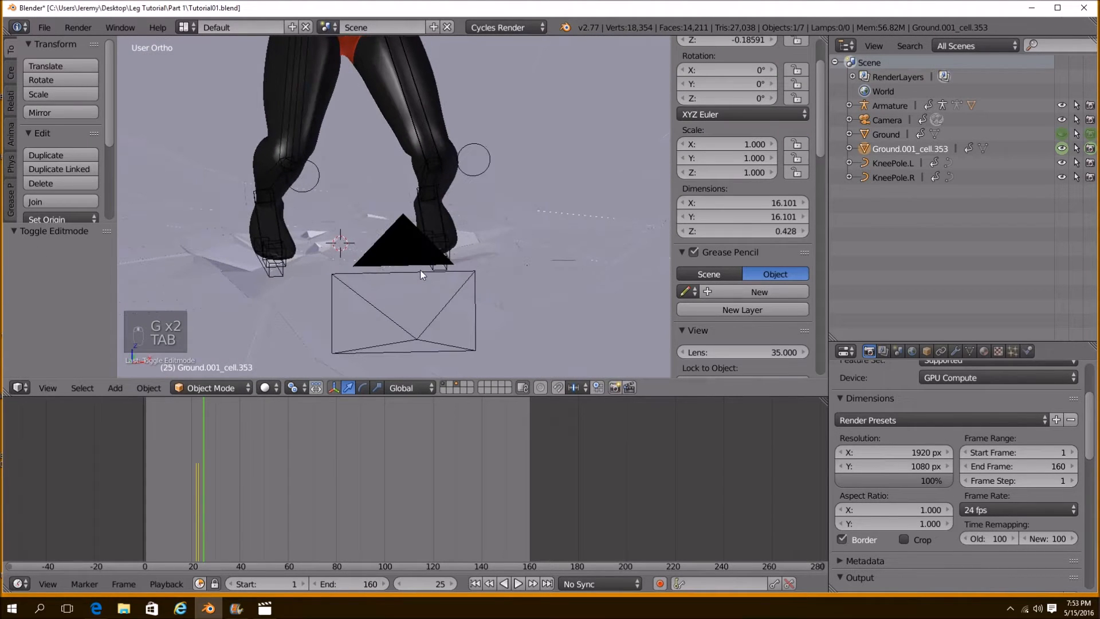
Preview the dented ground through the camera in Rendered shading, scrubbing to frame 44, and switch back to Solid shading
key(KP_0)
click(265, 388)
click(310, 263)
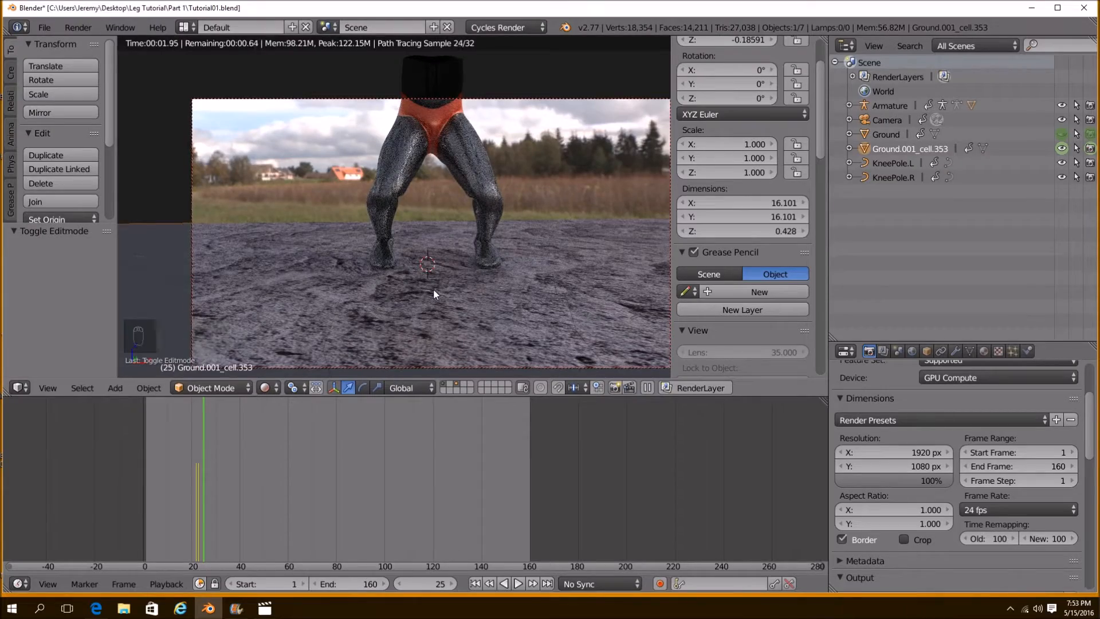
drag(205, 431, 249, 438)
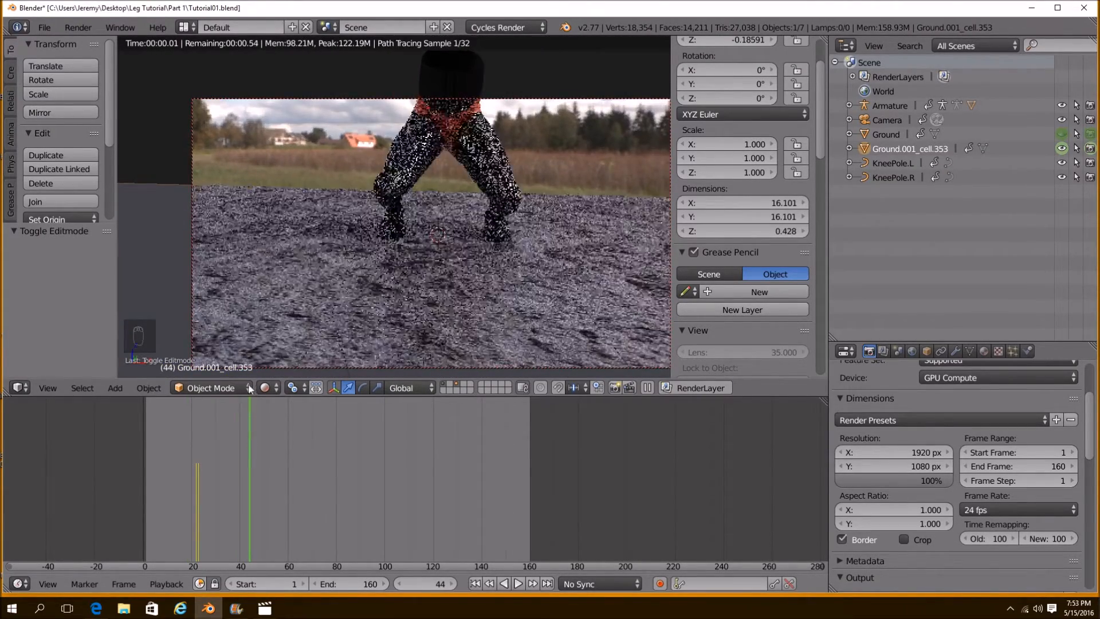
click(266, 388)
click(285, 340)
Select the fractured ground's entire mesh in edit mode and set the pivot to individual origins
middle_drag(384, 286, 433, 322)
key(Tab)
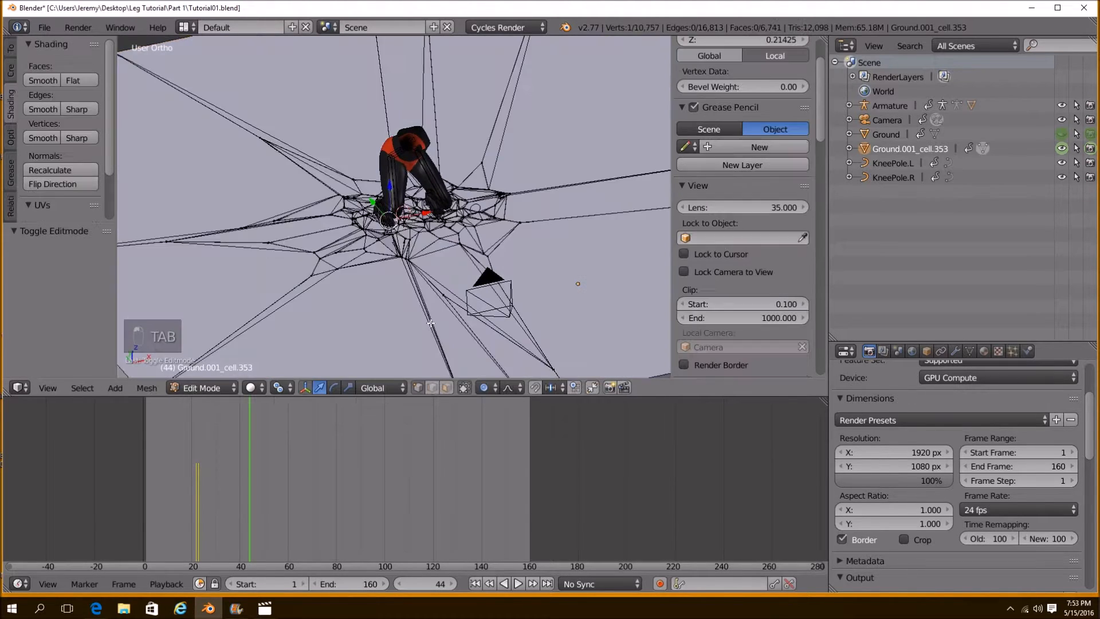
scroll(433, 322, down, 4)
key(a)
key(a)
key(a)
key(a)
click(282, 387)
click(347, 336)
Try shrinking all ground pieces about their own origins to a scale of 0.882 with Z locked
key(s)
key(shift+z)
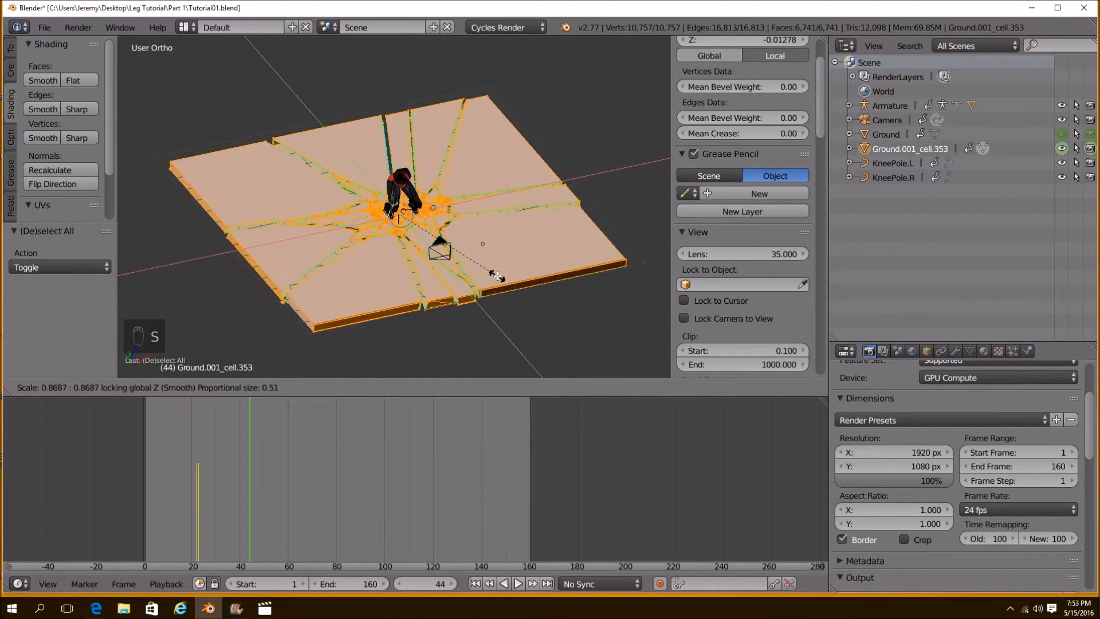
click(496, 277)
scroll(487, 280, up, 5)
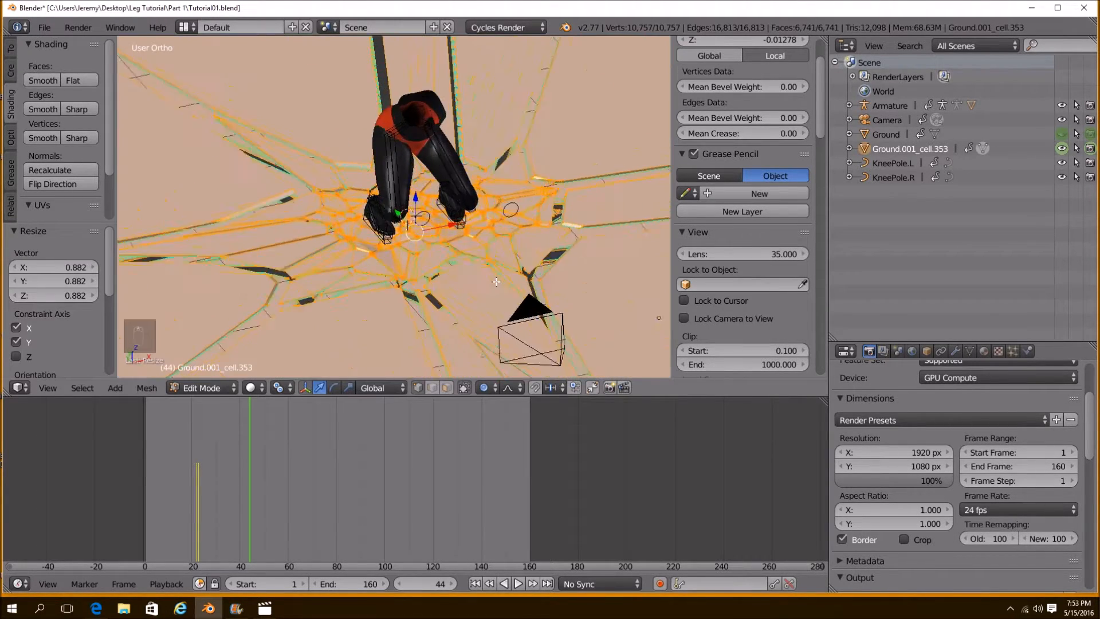
mouse_move(485, 281)
middle_down()
mouse_move(407, 233)
mouse_move(438, 246)
mouse_move(380, 246)
mouse_move(377, 258)
mouse_move(481, 263)
middle_up()
key(ctrl+z)
Clear the selection and circle-select the cracked pieces around the feet, including their hidden geometry
key(a)
middle_drag(373, 246, 400, 292)
scroll(400, 292, down, 1)
key(c)
mouse_move(436, 201)
mouse_down()
mouse_move(298, 189)
mouse_move(300, 303)
mouse_up()
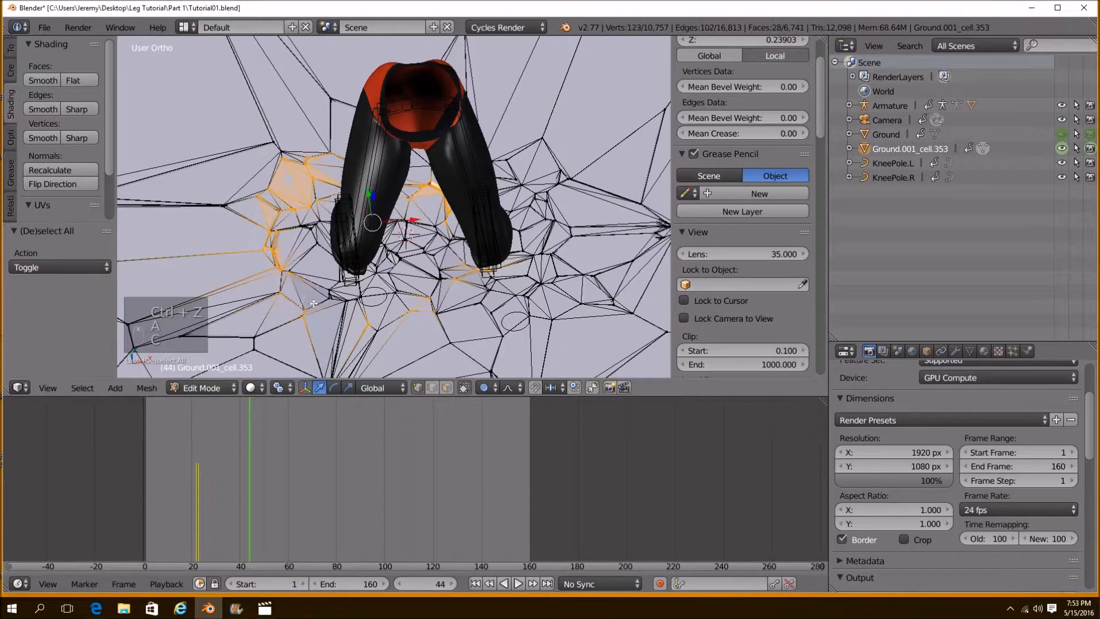
drag(352, 232, 550, 249)
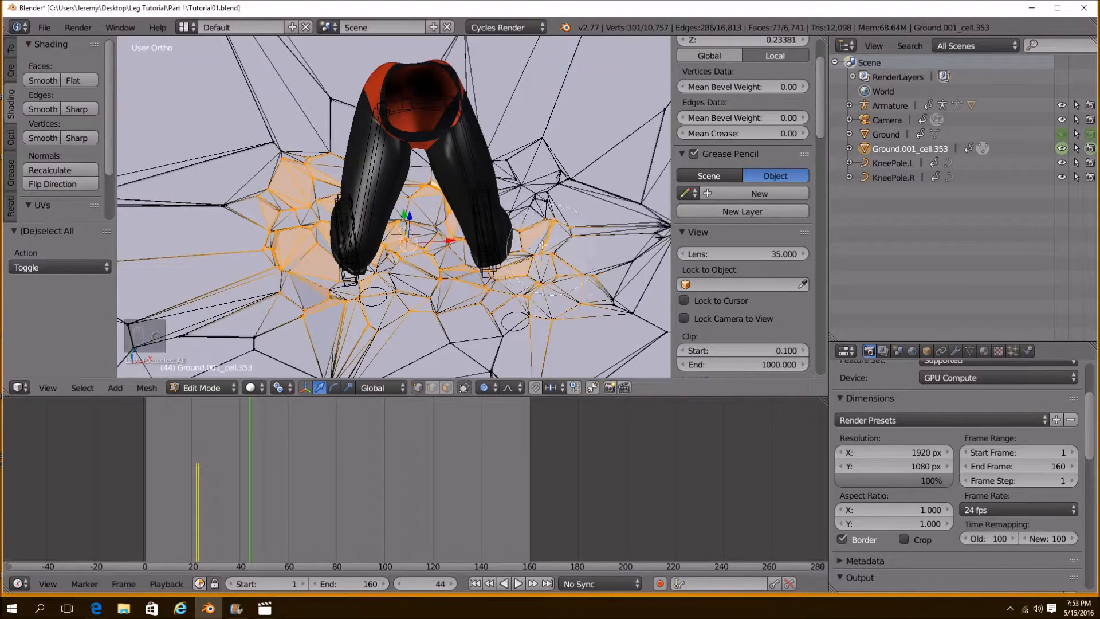
key(z)
key(c)
mouse_move(442, 225)
mouse_down()
mouse_move(304, 253)
mouse_move(366, 310)
mouse_move(483, 258)
mouse_up()
key(z)
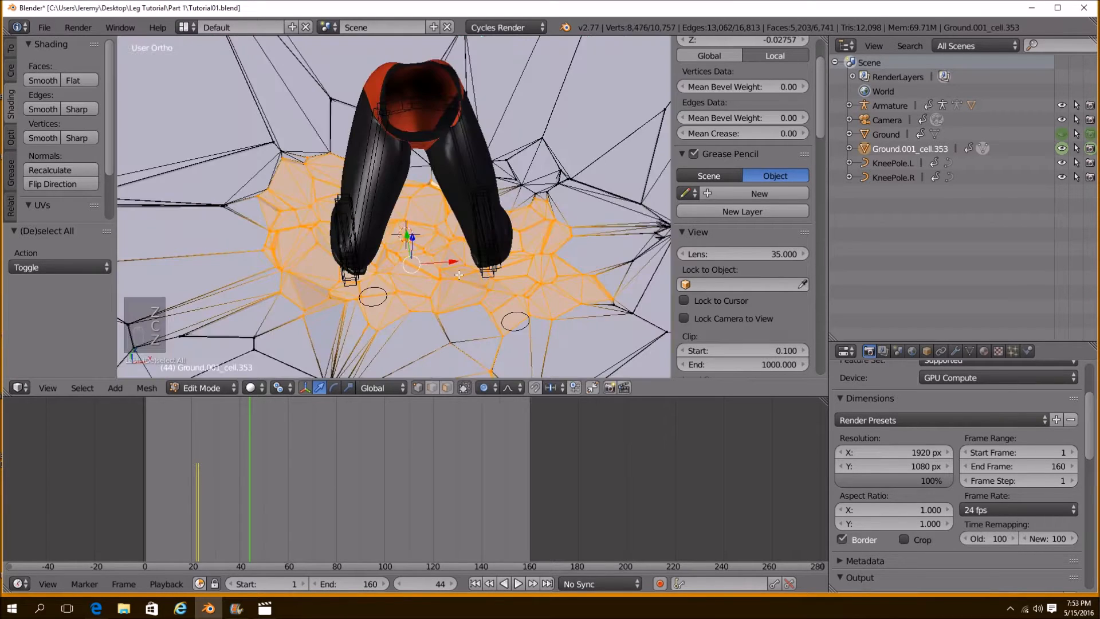
Extend the selection to all linked ground pieces and shrink them about their own origins to about 0.86 with Z locked
key(ctrl+l)
scroll(462, 275, down, 9)
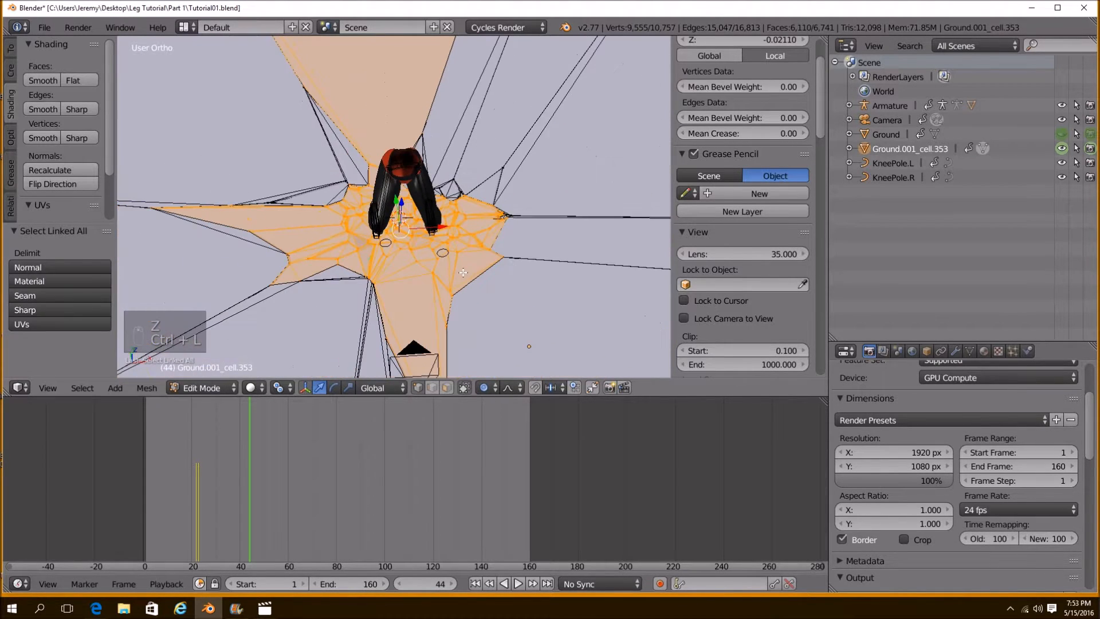
scroll(452, 267, up, 7)
shift+middle_drag(449, 256, 411, 178)
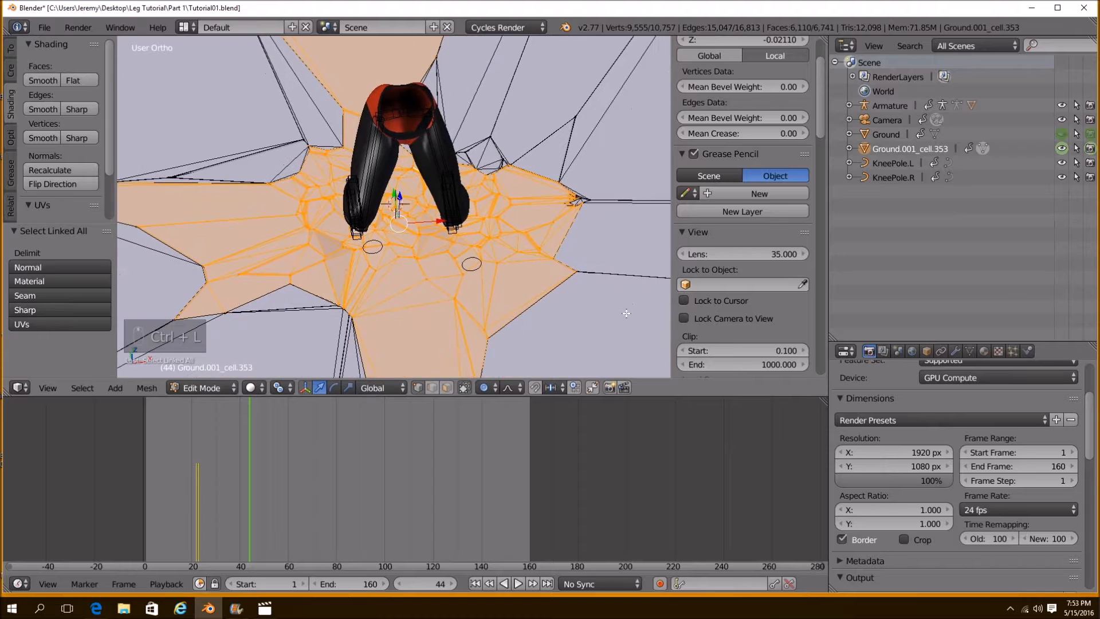
key(s)
key(shift+z)
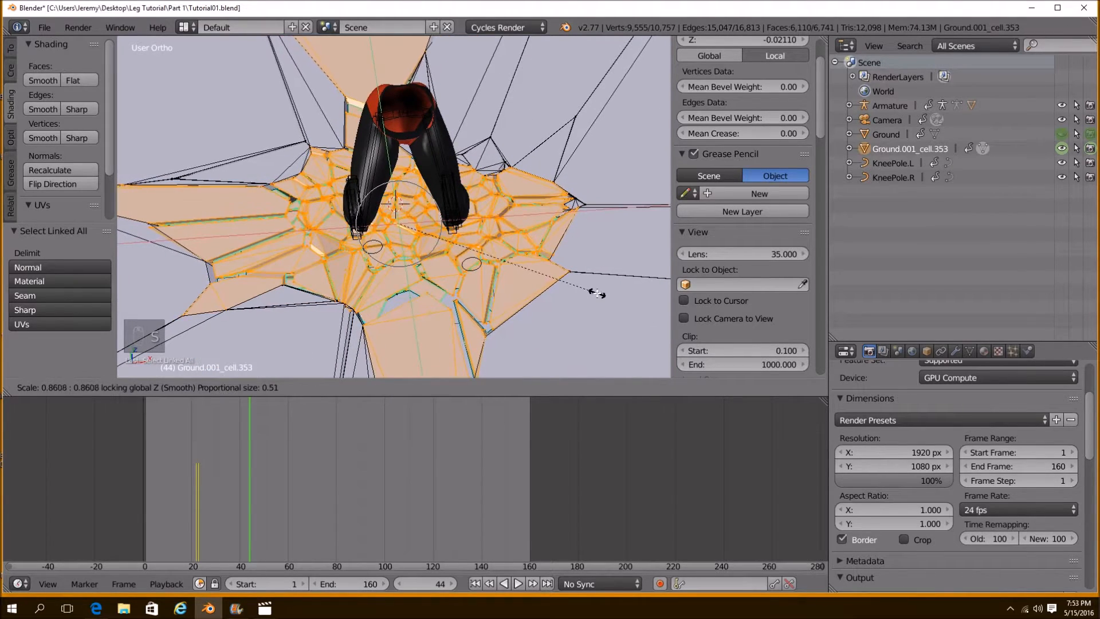
click(584, 281)
key(Tab)
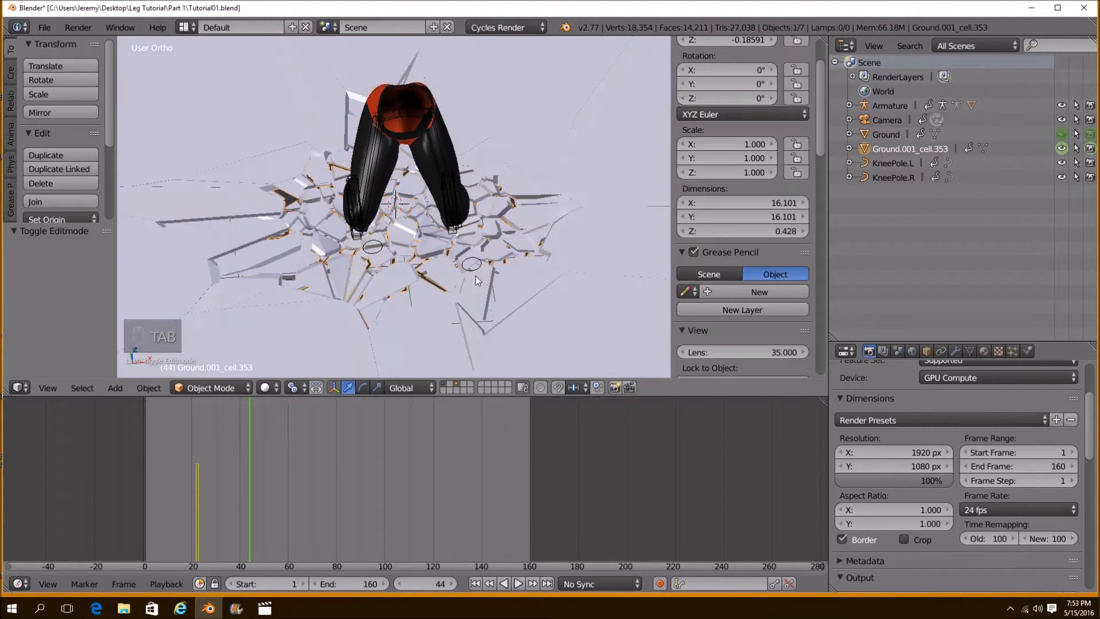
Preview the gaps between the ground pieces through the camera in Rendered shading, and return to Solid shading
key(KP_0)
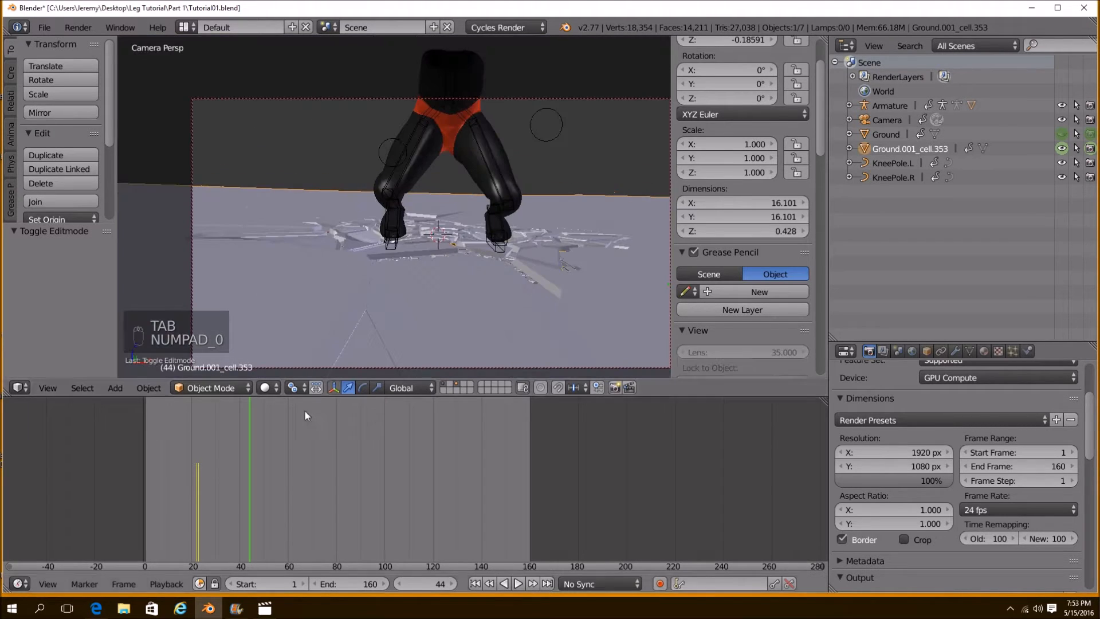
click(267, 388)
click(295, 294)
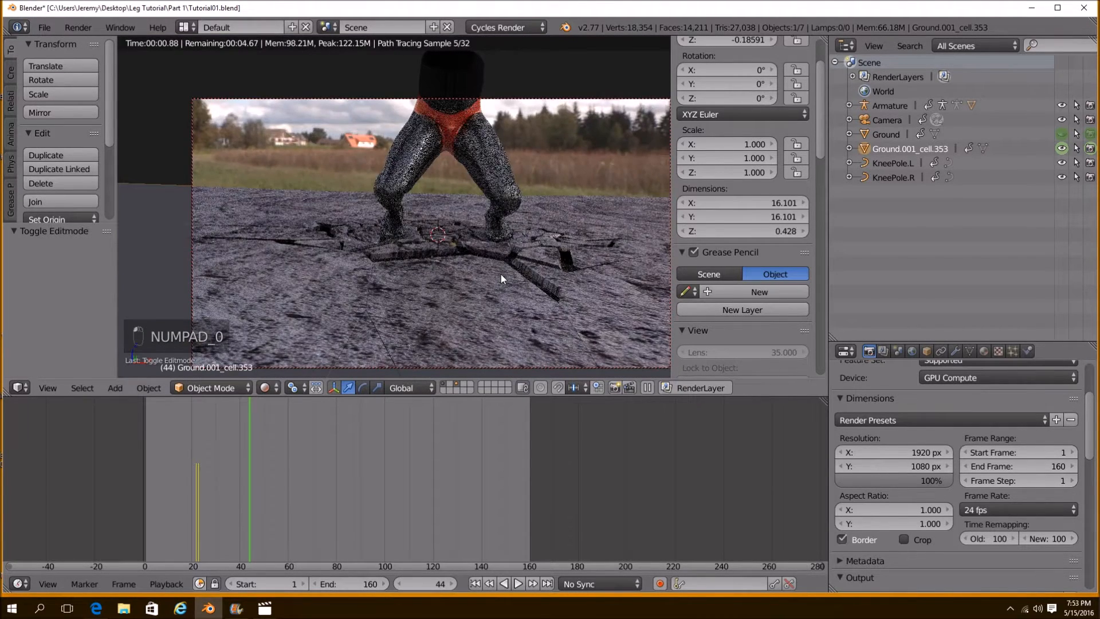
mouse_move(250, 415)
mouse_down()
mouse_move(180, 414)
mouse_move(251, 433)
mouse_up()
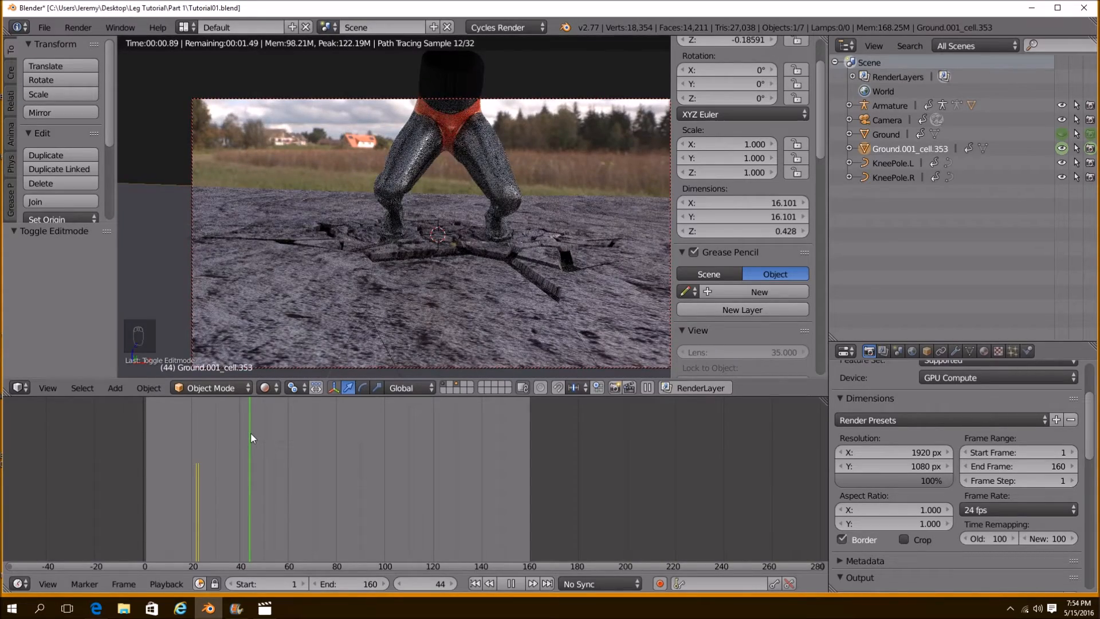
click(265, 388)
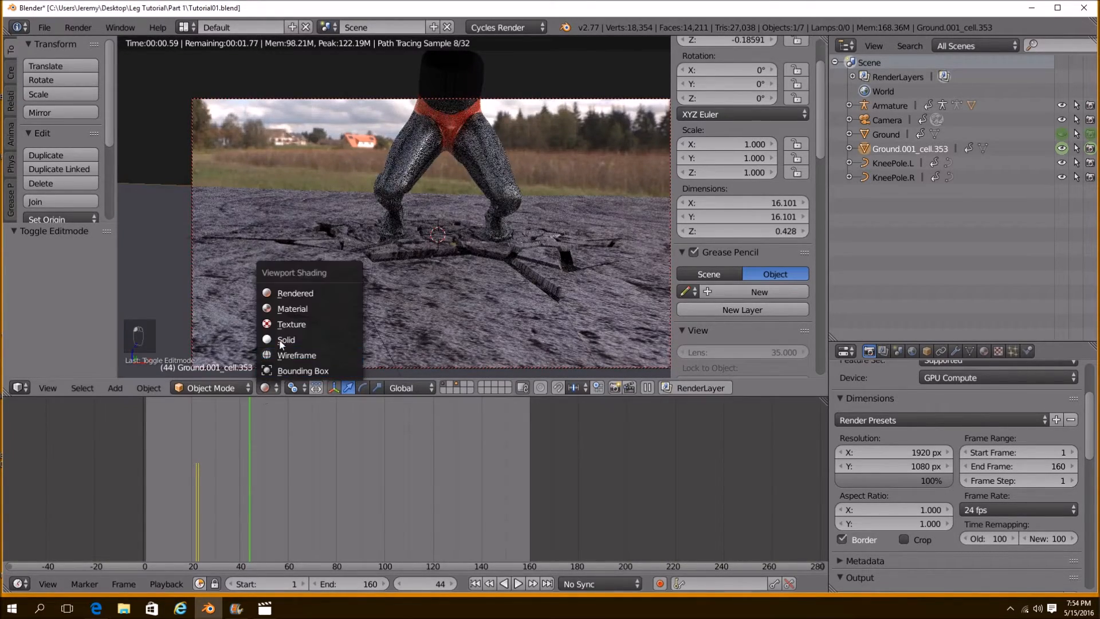
click(288, 346)
Enlarge the selected ground pieces in edit mode by a factor of 1.107 with Z locked to narrow the gaps
key(Tab)
key(s)
key(shift+z)
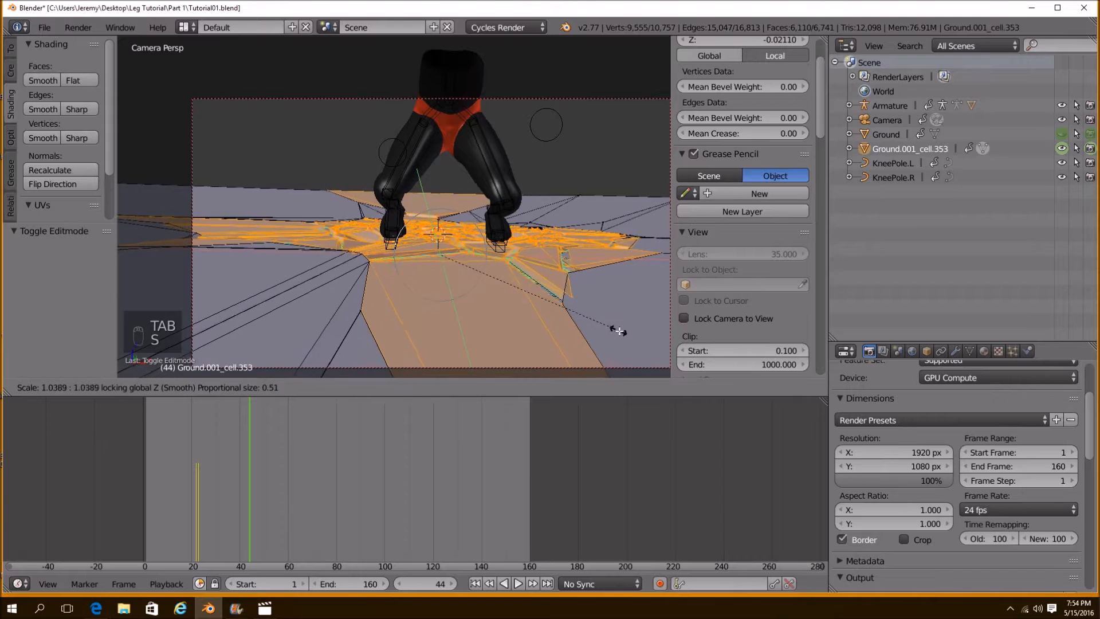
click(626, 341)
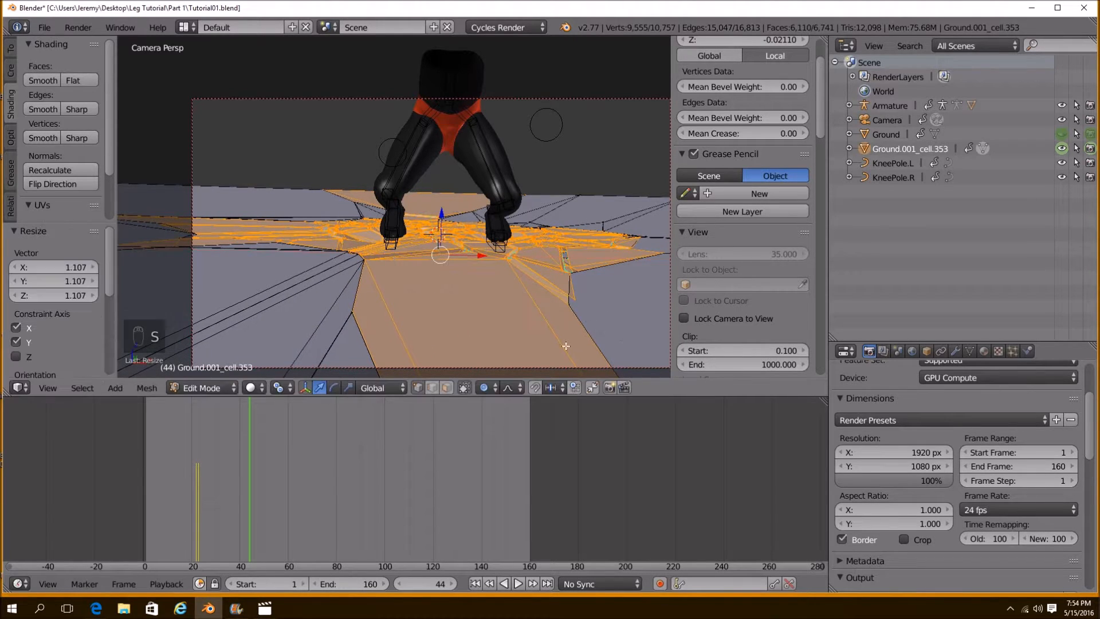
Examine the narrower cracks around the feet in Rendered shading and switch back to Solid shading
click(255, 388)
click(285, 293)
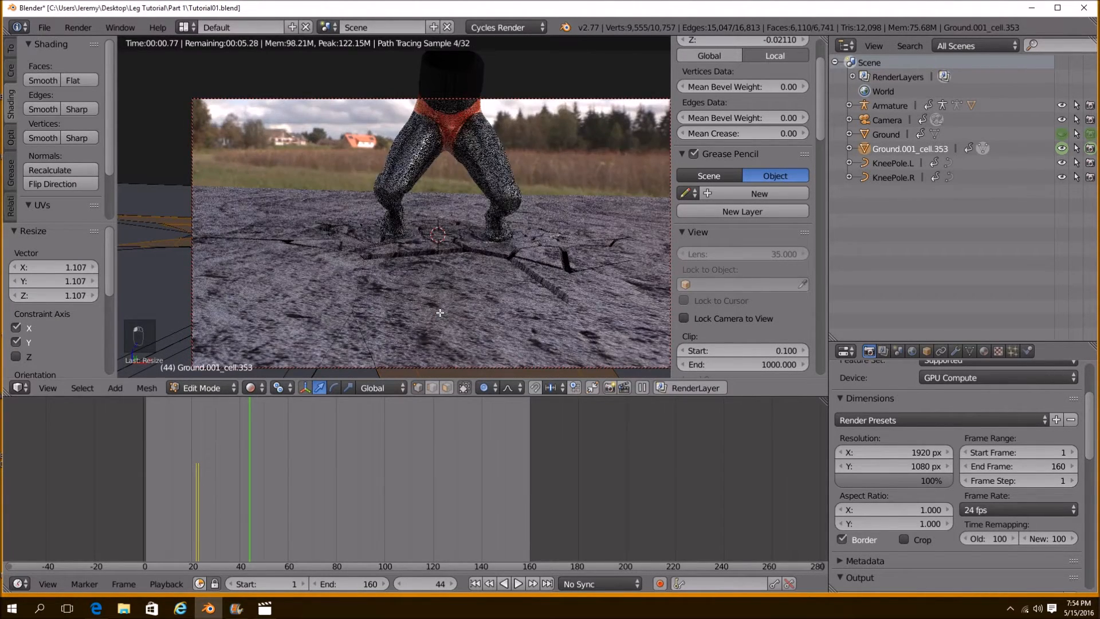
click(255, 388)
click(277, 338)
Enlarge the selected ground pieces again by about 1.086 with Z locked and leave edit mode
mouse_move(411, 302)
middle_down()
mouse_move(471, 305)
mouse_move(473, 359)
middle_up()
scroll(474, 360, up, 4)
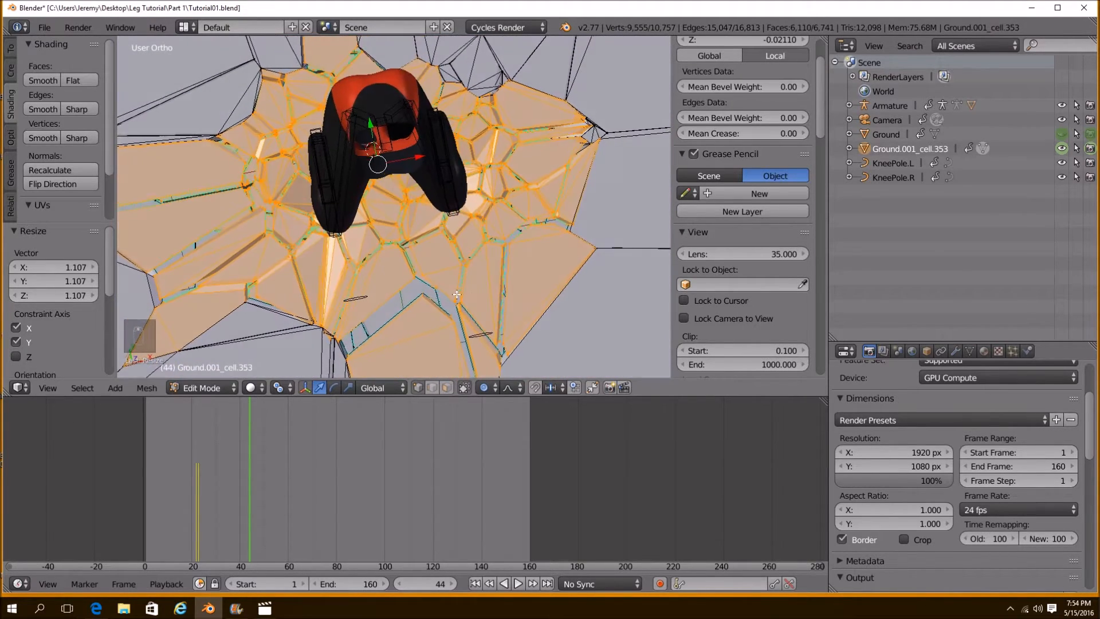
key(s)
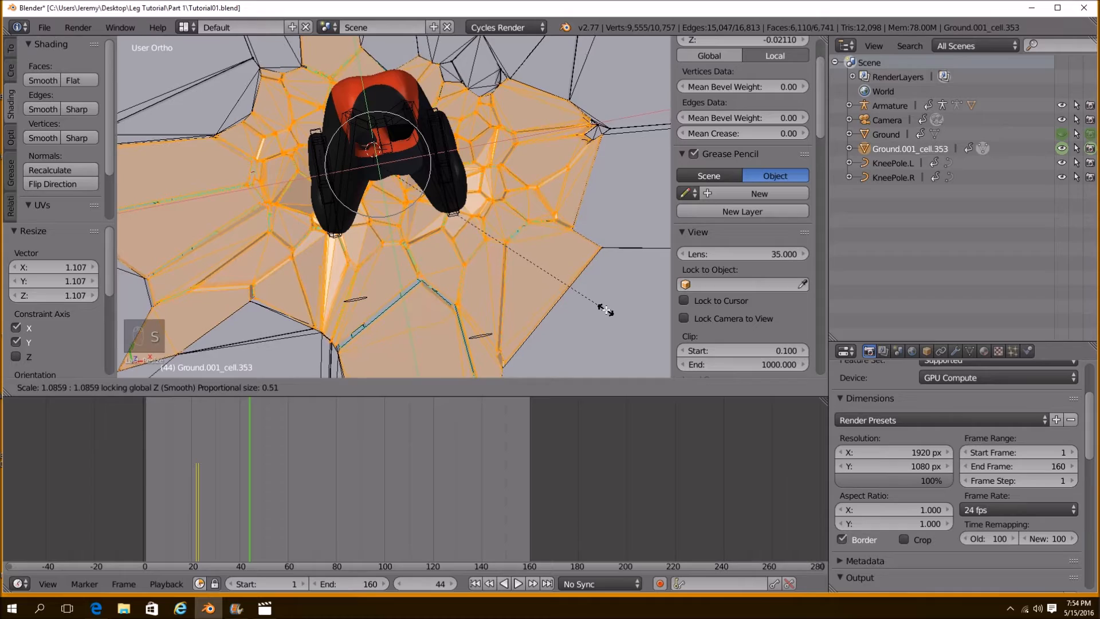
click(606, 310)
middle_drag(606, 310, 528, 217)
key(Tab)
Check the fine cracks from the camera view in Rendered shading and restore Solid shading
key(KP_0)
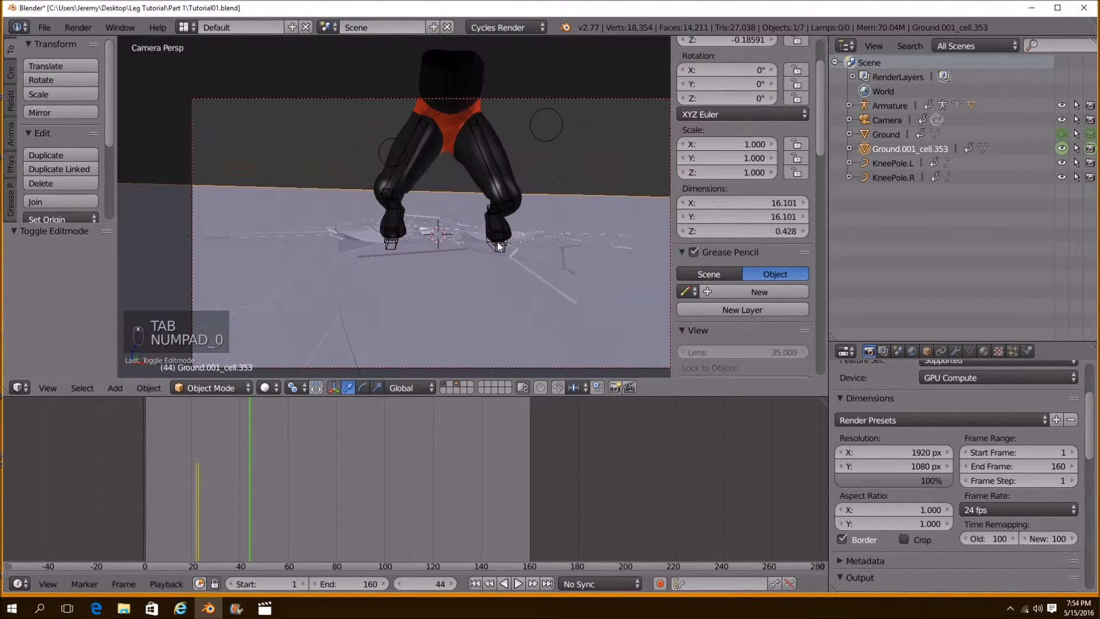
click(265, 388)
click(295, 290)
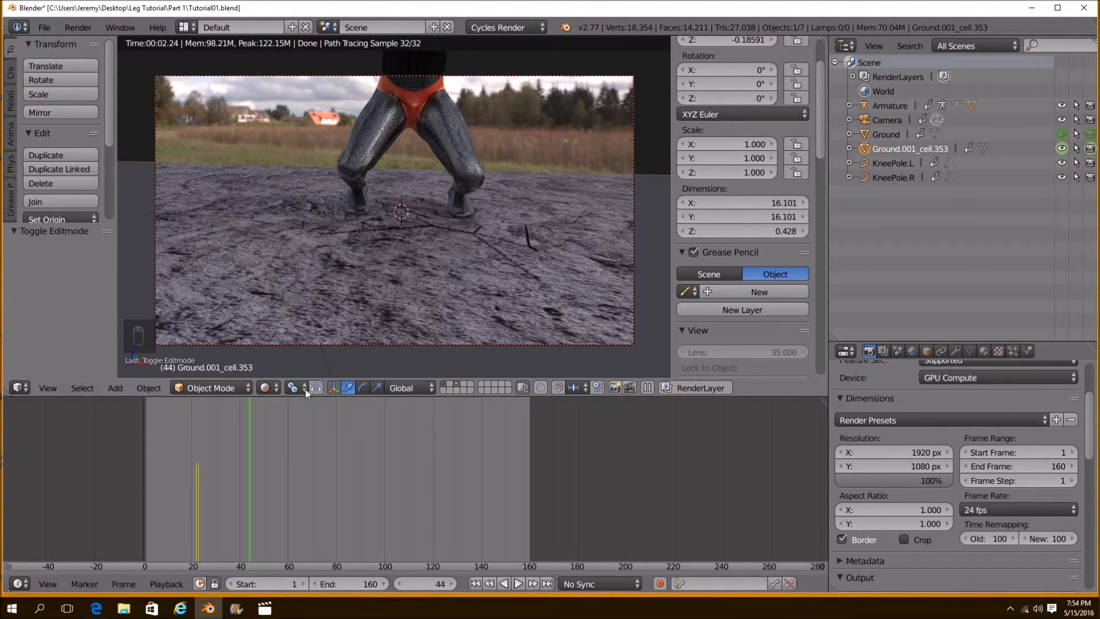
click(268, 389)
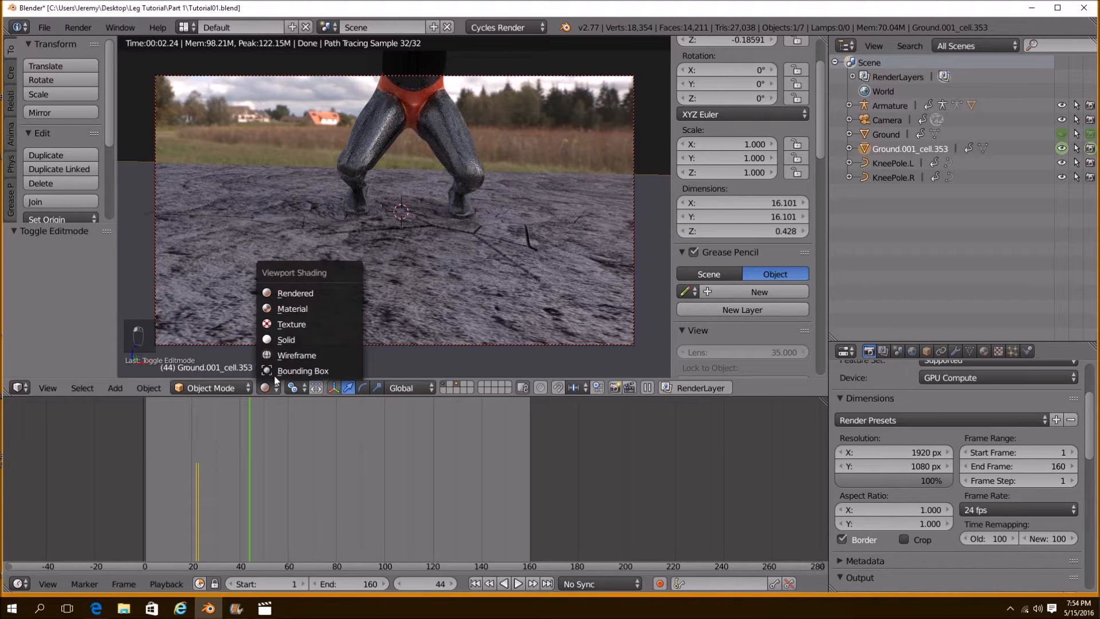
click(287, 341)
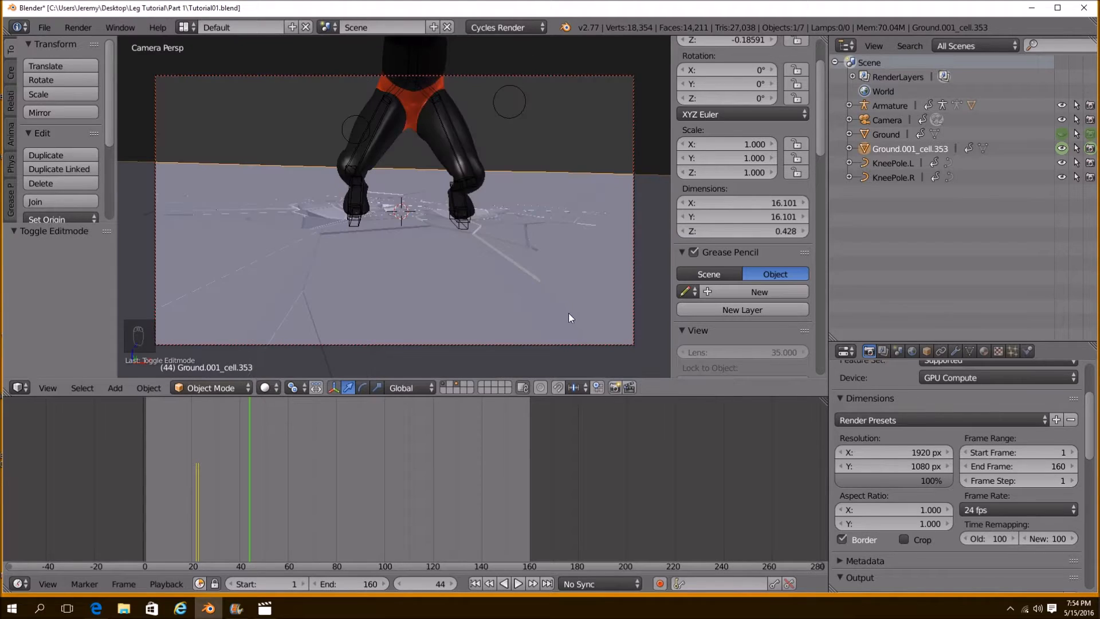
Add an Array modifier to the fractured ground with a relative offset of 0 in X and 1 in Y
scroll(573, 303, down, 3)
click(955, 351)
click(963, 400)
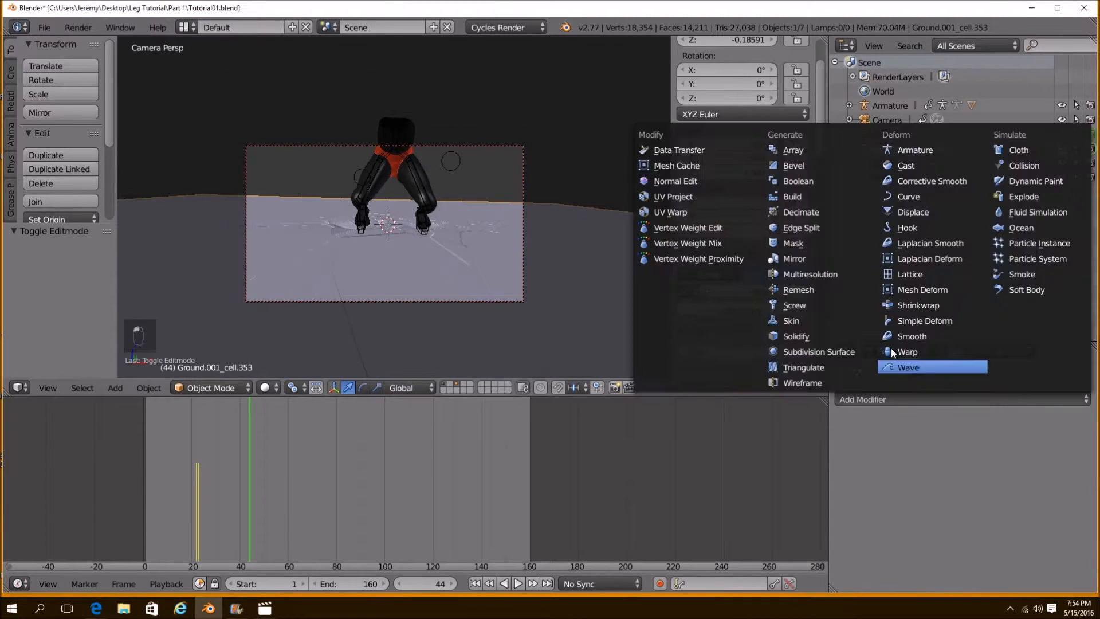
click(793, 150)
scroll(999, 480, down, 3)
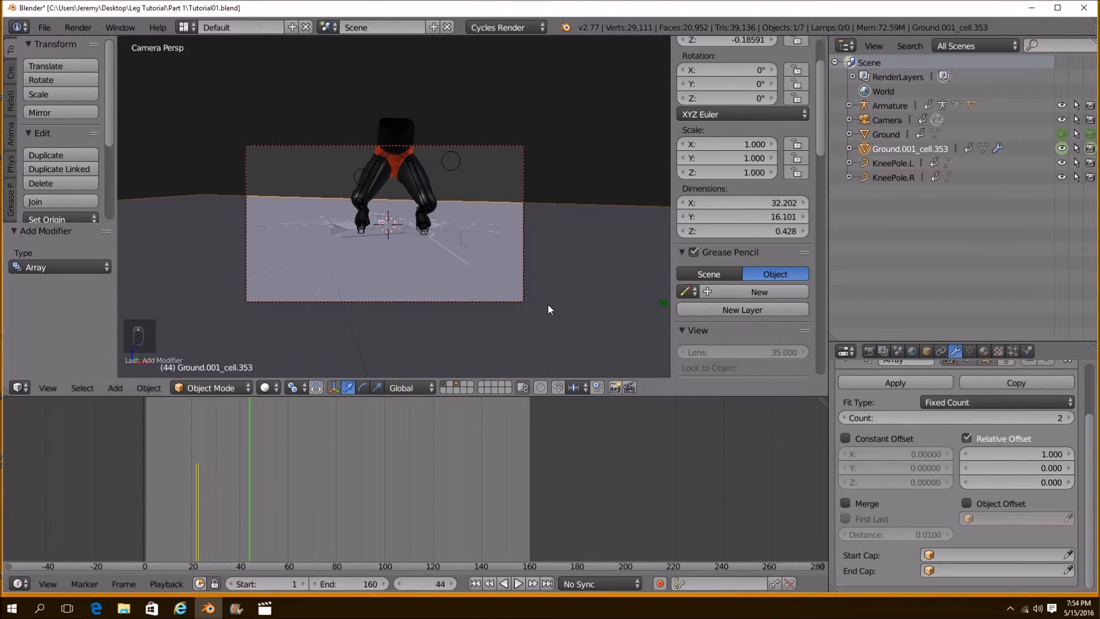
scroll(538, 295, down, 2)
key(BackSpace)
mouse_move(266, 476)
mouse_down()
mouse_move(208, 466)
mouse_move(252, 476)
mouse_up()
key(alt+a)
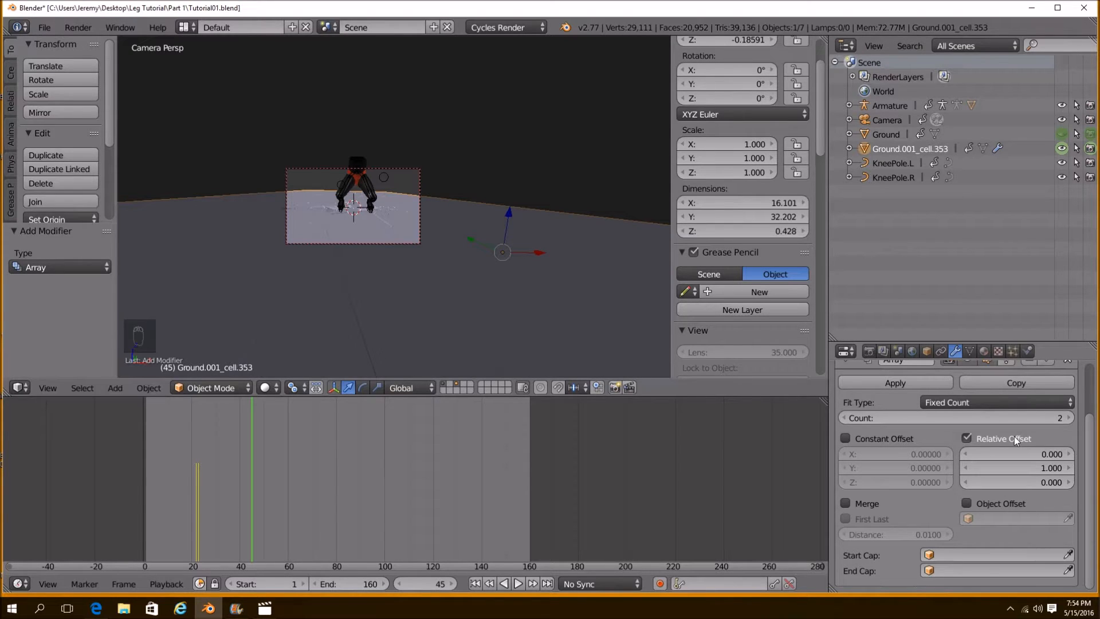
Duplicate the Array modifier and set the copy's relative offset to 1 in X and 0 in Y
scroll(969, 421, up, 2)
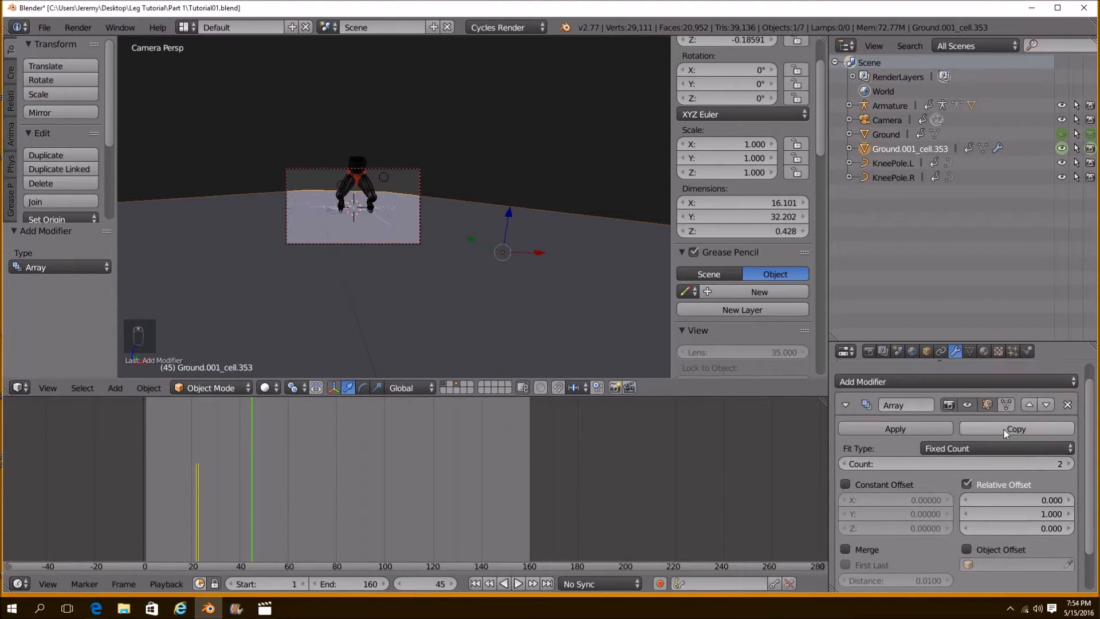
click(1003, 429)
scroll(1010, 473, down, 10)
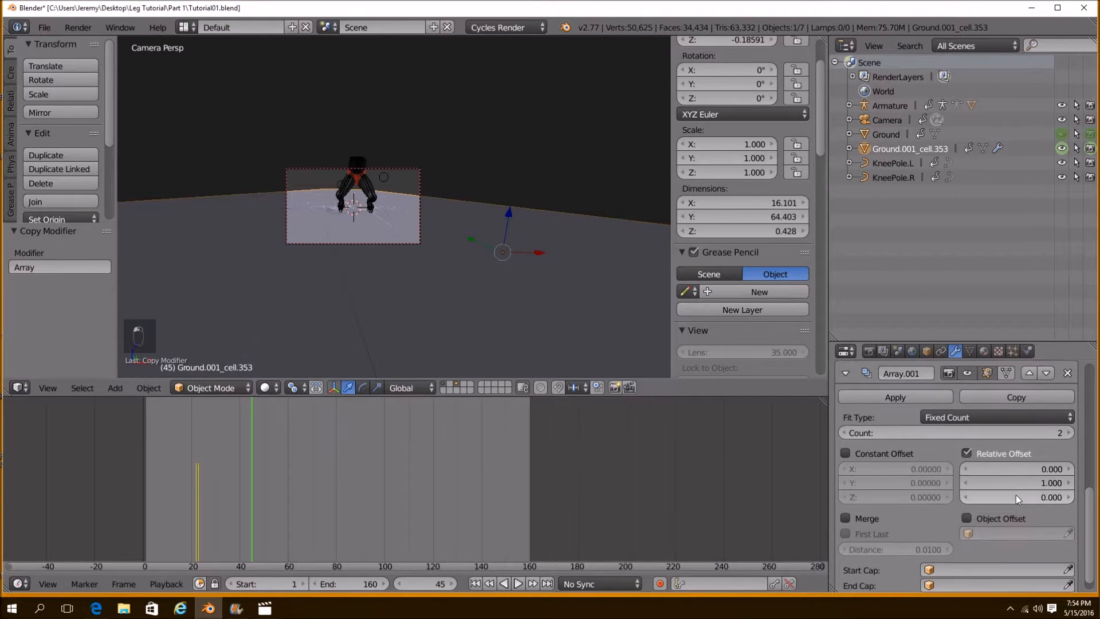
key(BackSpace)
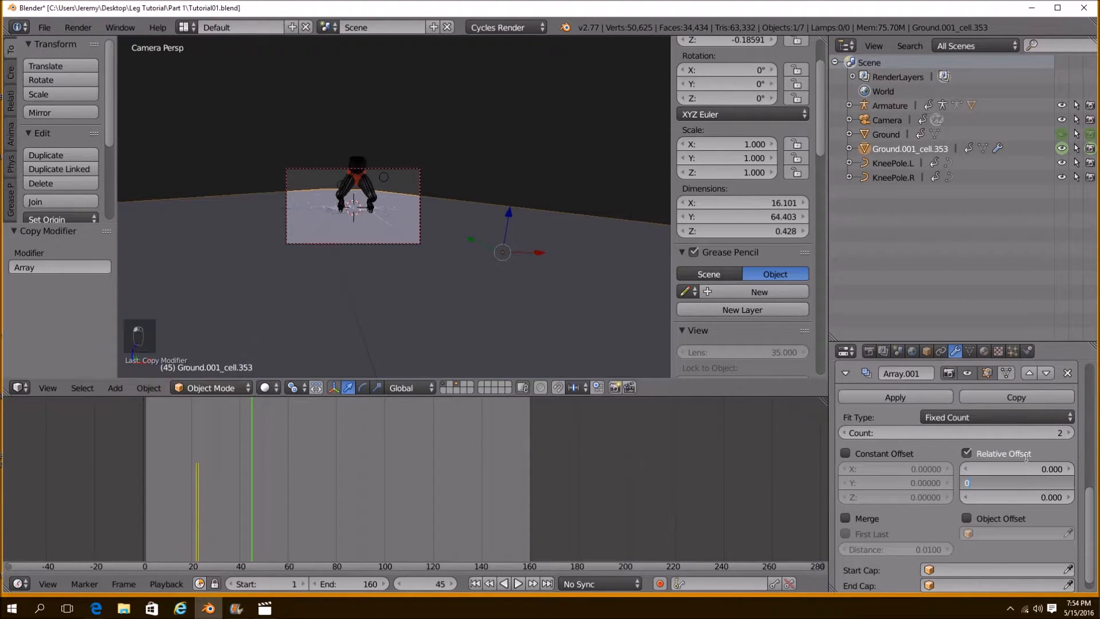
key(Return)
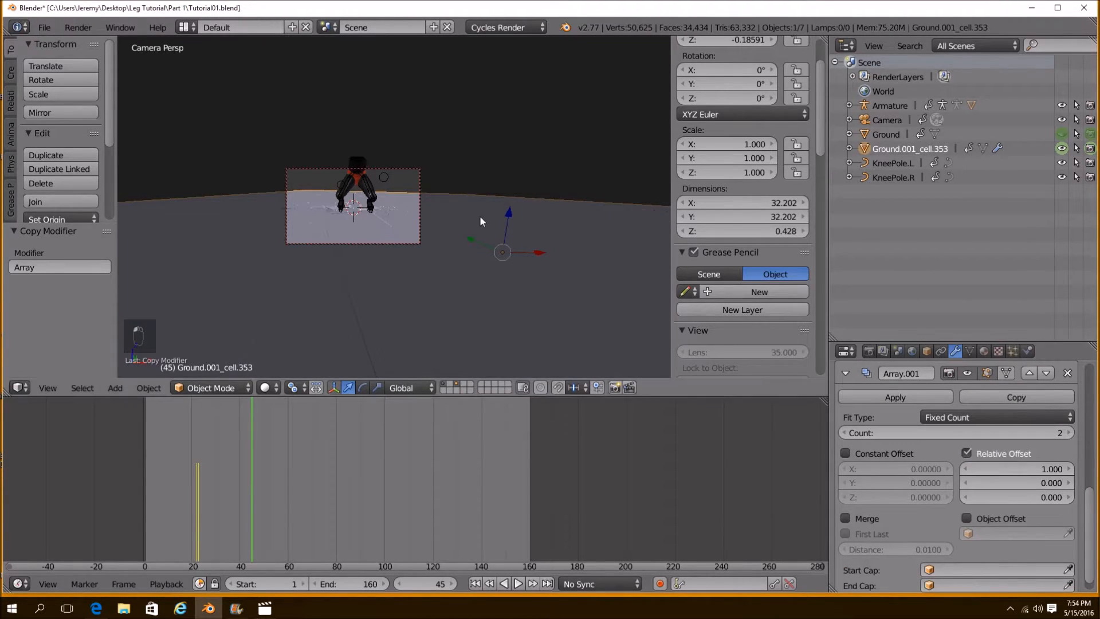
Duplicate the second Array modifier and set the new copy's relative X offset to -1
scroll(1031, 458, up, 4)
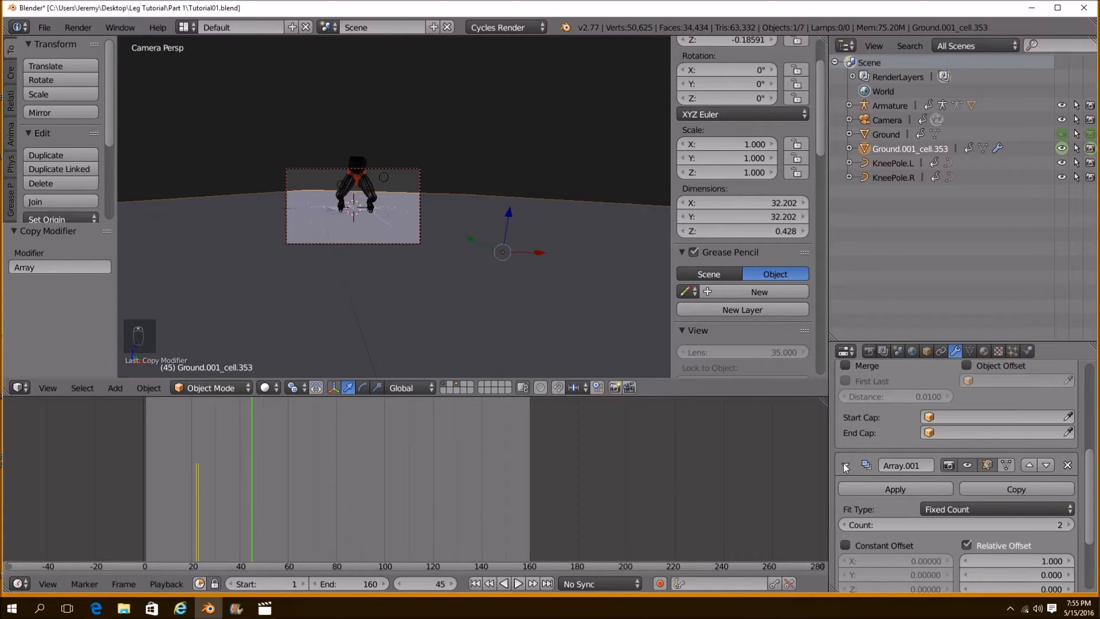
click(979, 490)
scroll(977, 490, down, 12)
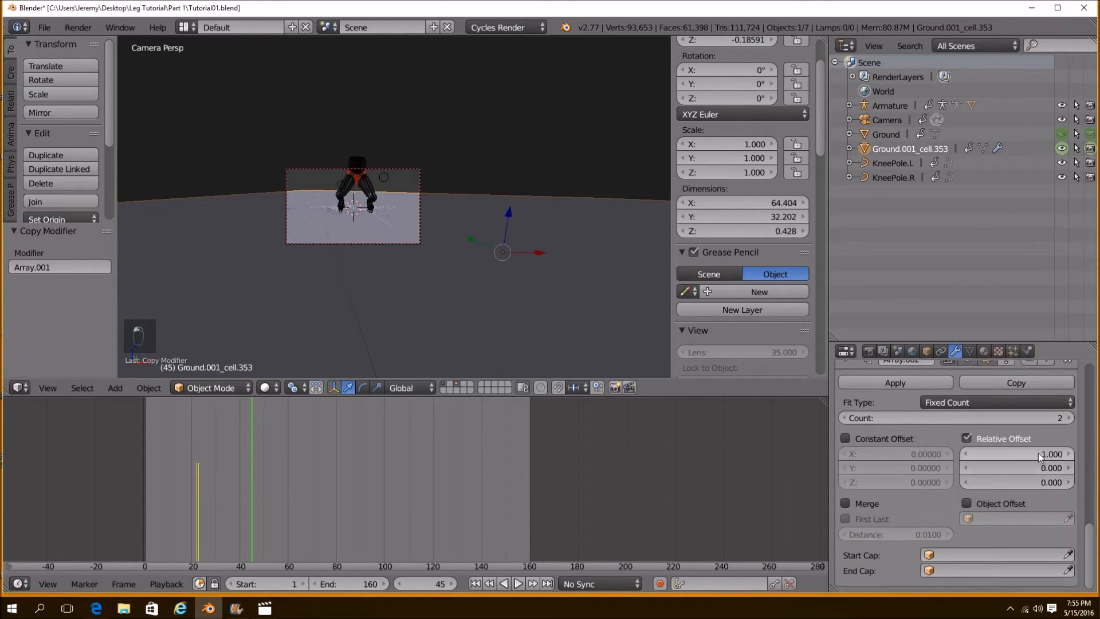
click(1038, 453)
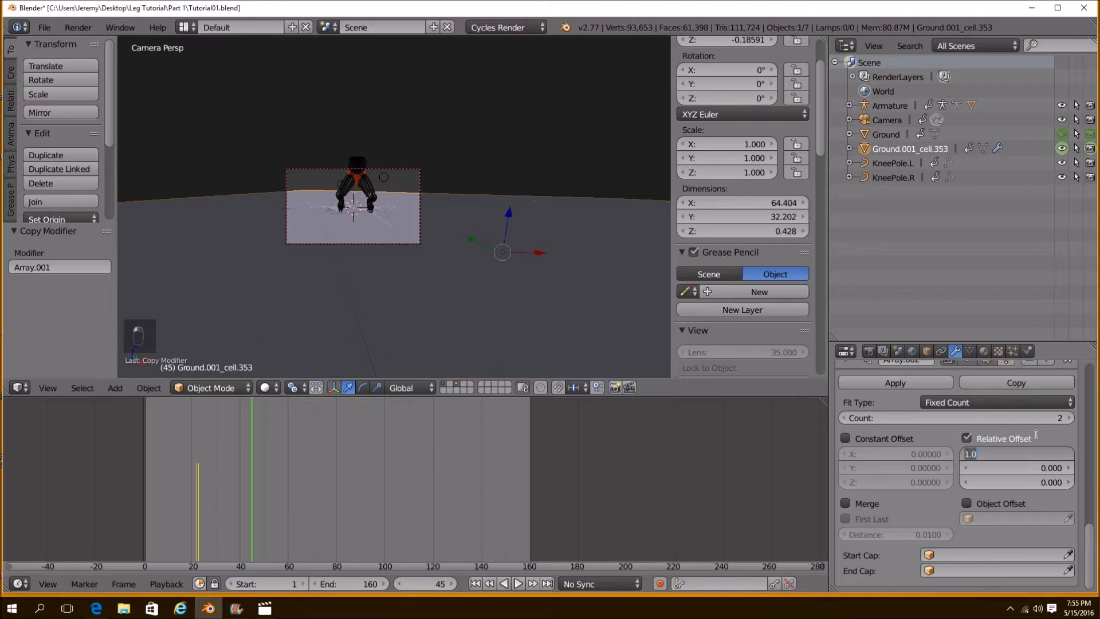
key(Return)
Scrub through the landing, preview the extended ground at frame 25 in Rendered shading, and return to Solid shading
drag(246, 510, 187, 500)
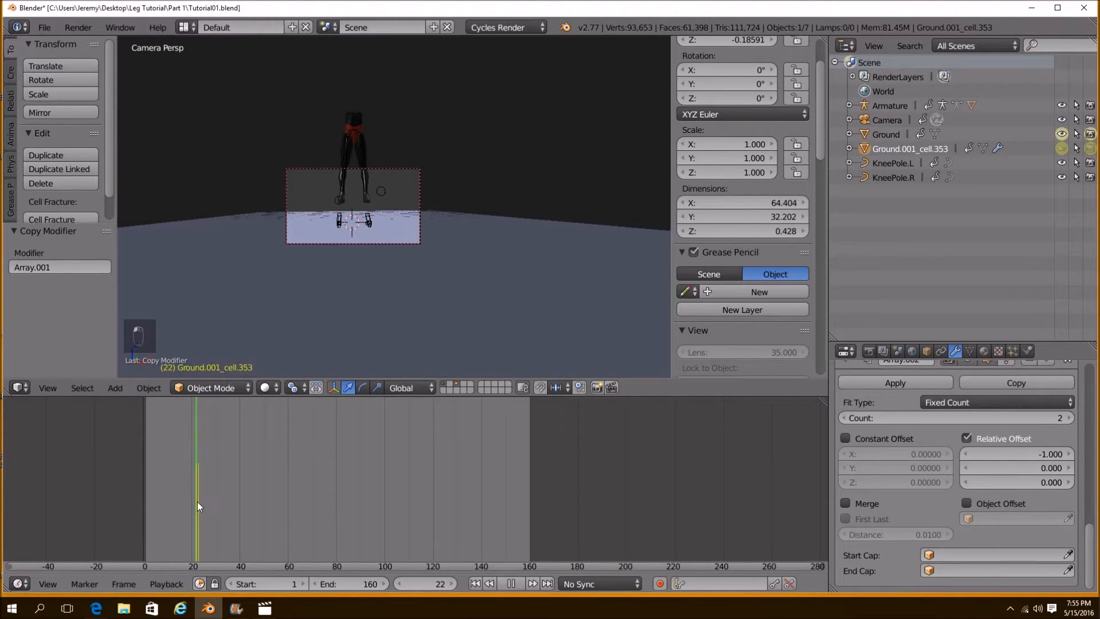
key(alt+a)
key(z)
click(306, 293)
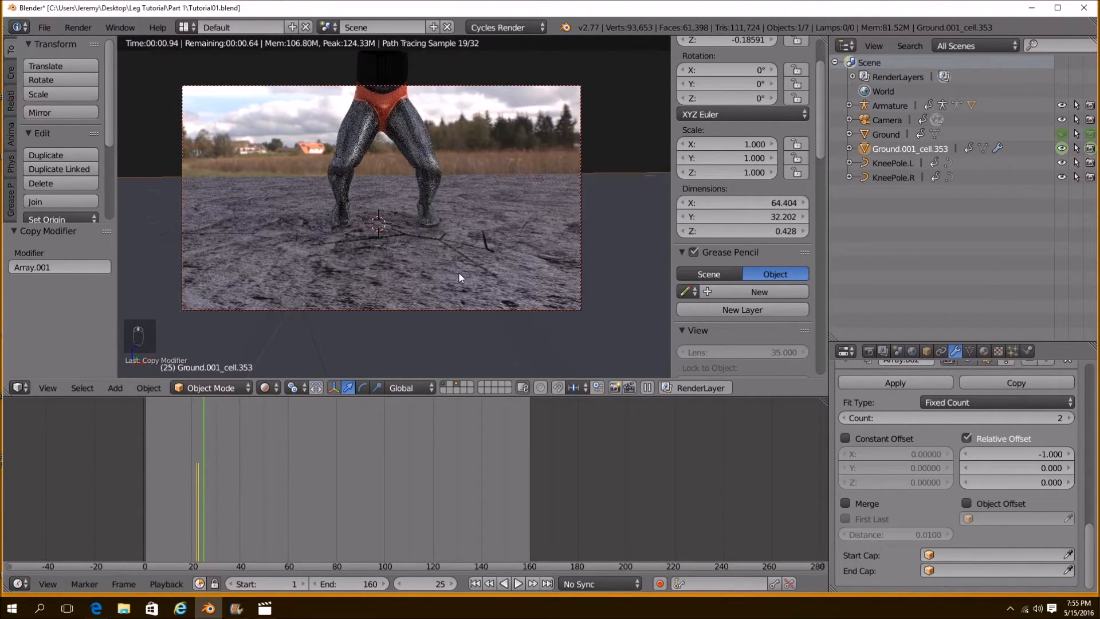
shift+middle_drag(458, 272, 481, 267)
scroll(480, 267, down, 1)
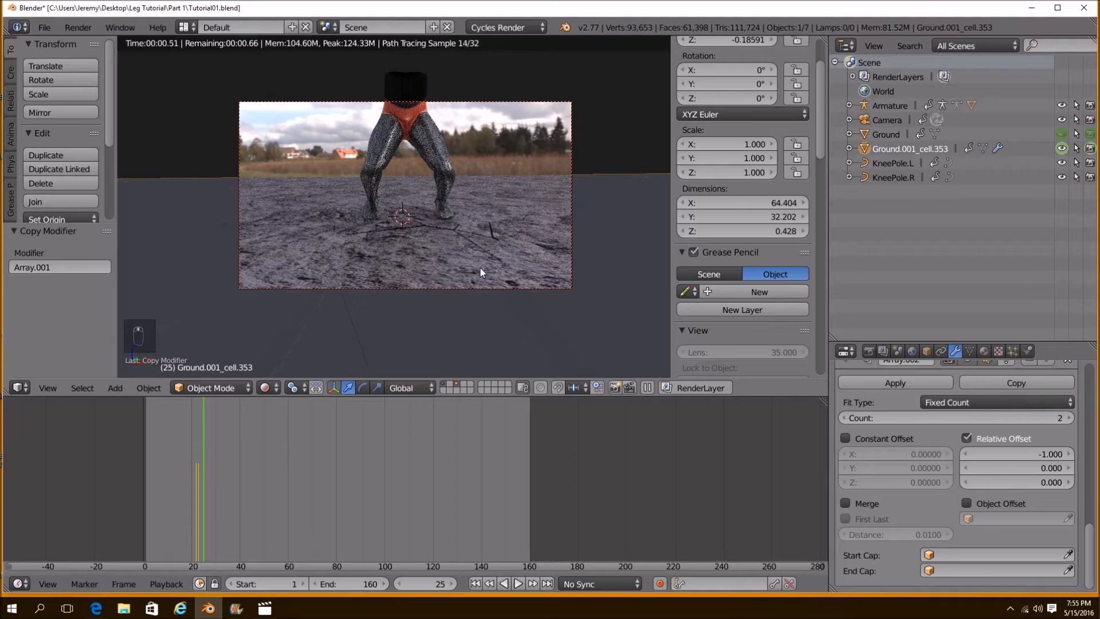
click(264, 388)
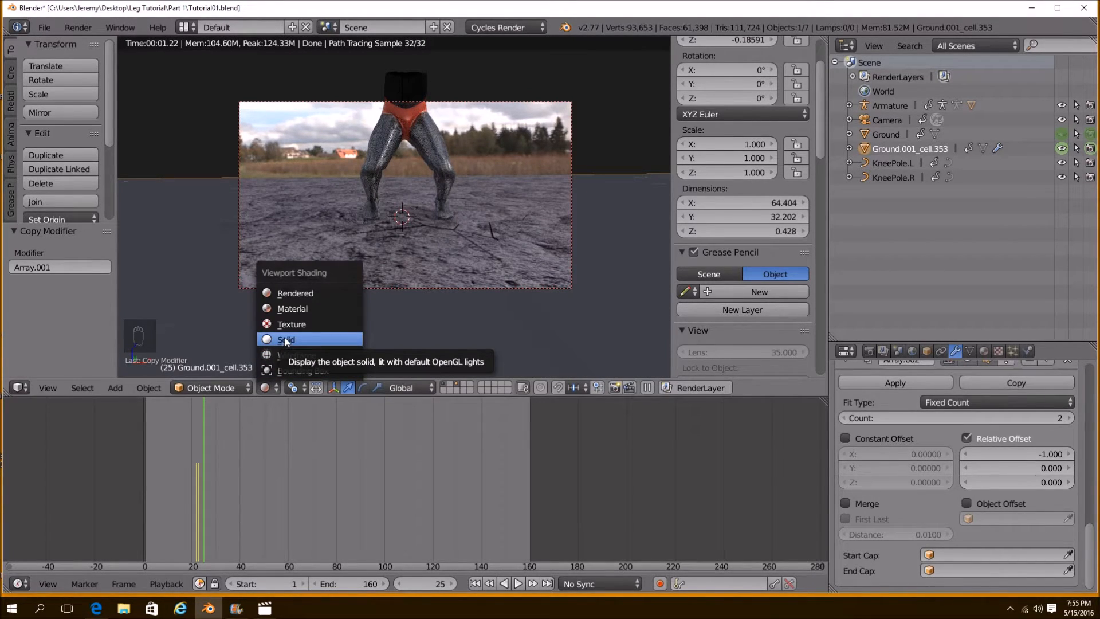
click(285, 340)
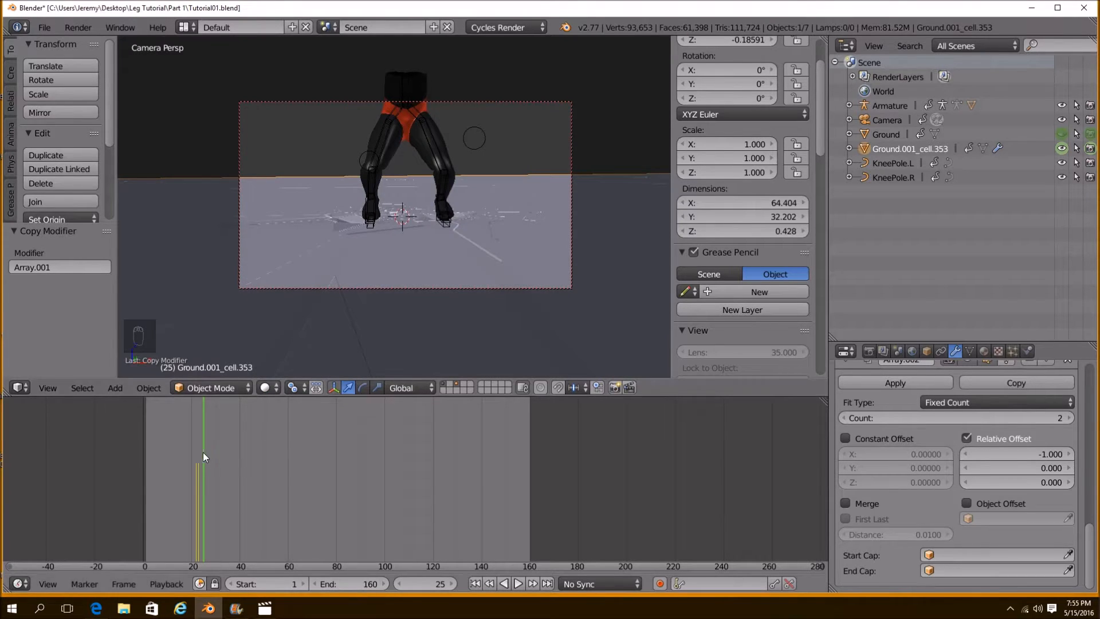
Go to frame 20, before the ground swap, and make the fractured ground visible in the viewport
drag(204, 453, 190, 450)
middle_drag(321, 304, 347, 322)
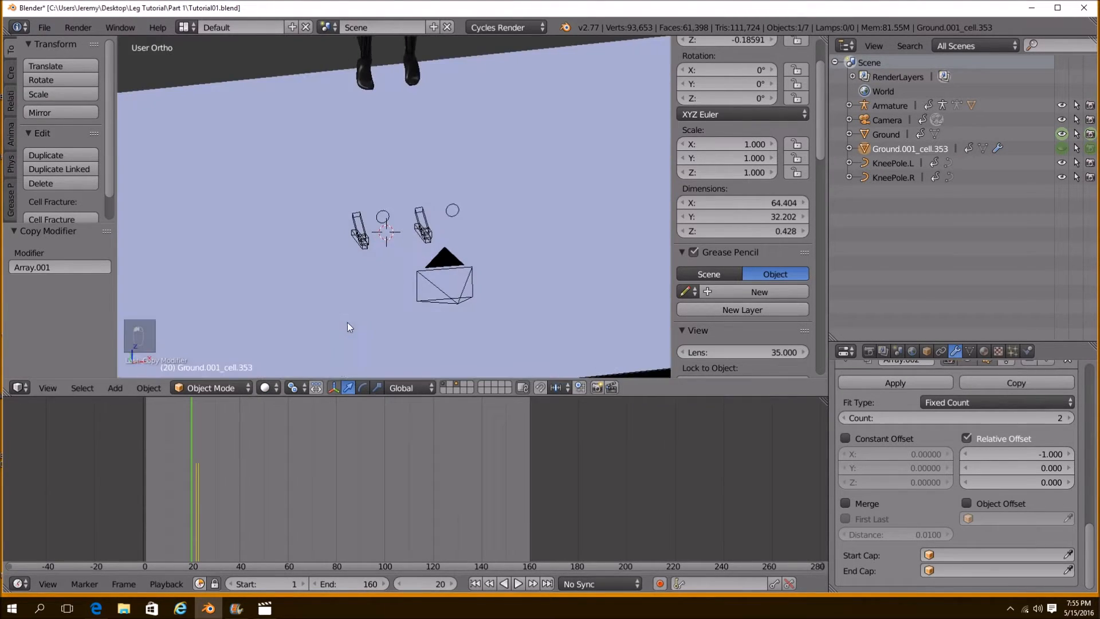
click(1063, 149)
middle_drag(475, 252, 401, 253)
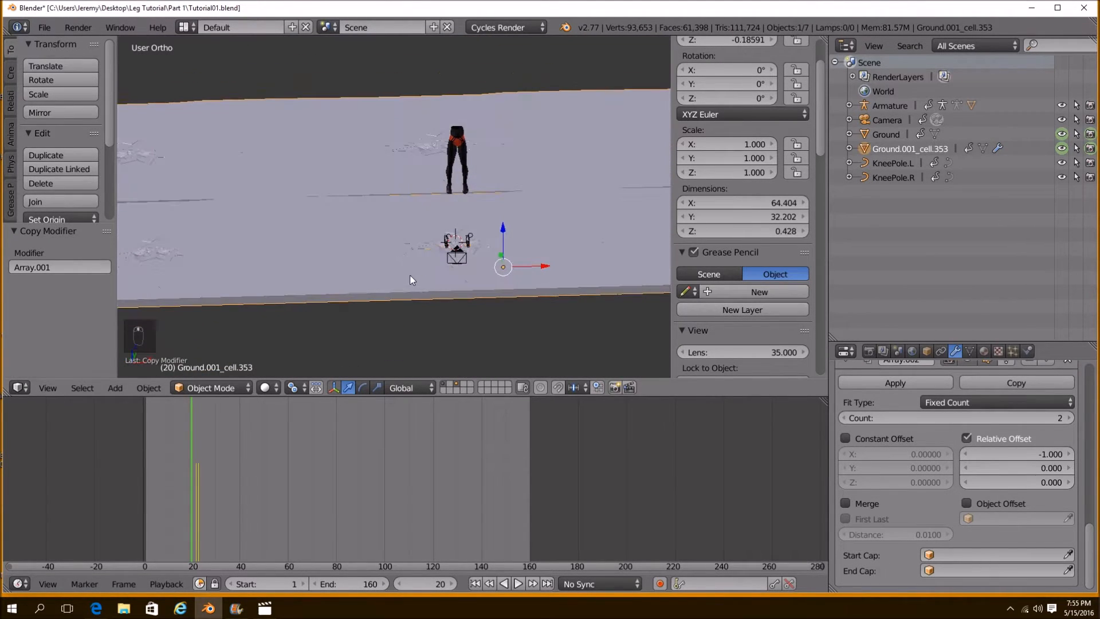
Try to link the modifiers between the fractured ground and the original ground
shift+right_click(411, 276)
middle_drag(490, 279, 469, 262)
key(ctrl+l)
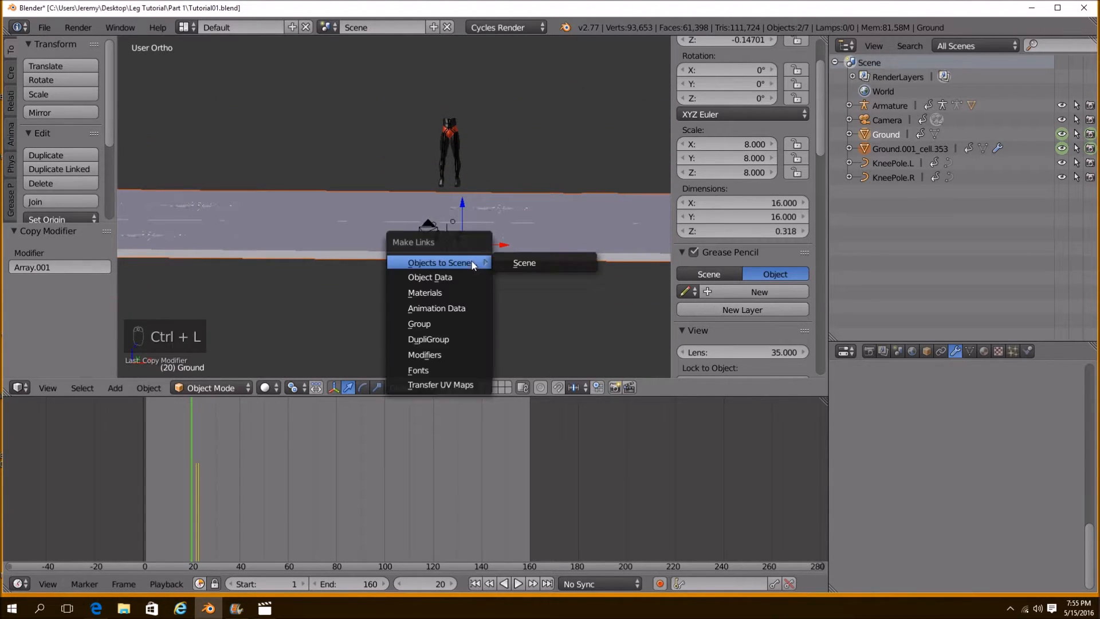
click(459, 355)
right_click(518, 259)
middle_drag(518, 259, 647, 250)
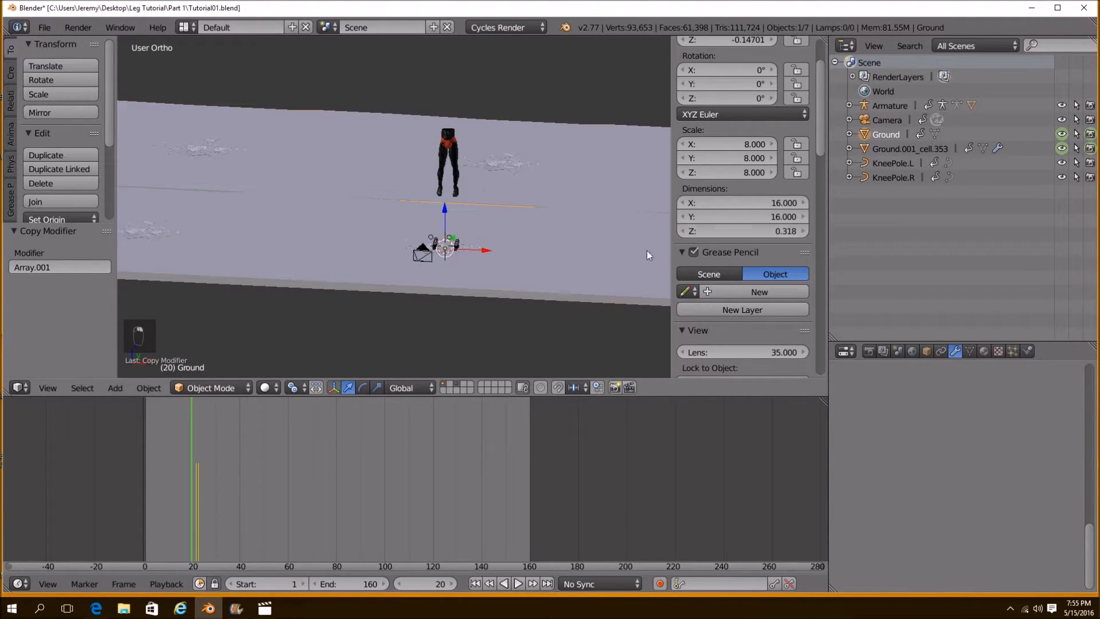
Retry linking the modifiers with the original ground as the active object, and undo the attempts
shift+right_click(224, 153)
middle_drag(376, 244, 383, 225)
shift+right_click(465, 259)
middle_drag(468, 260, 476, 265)
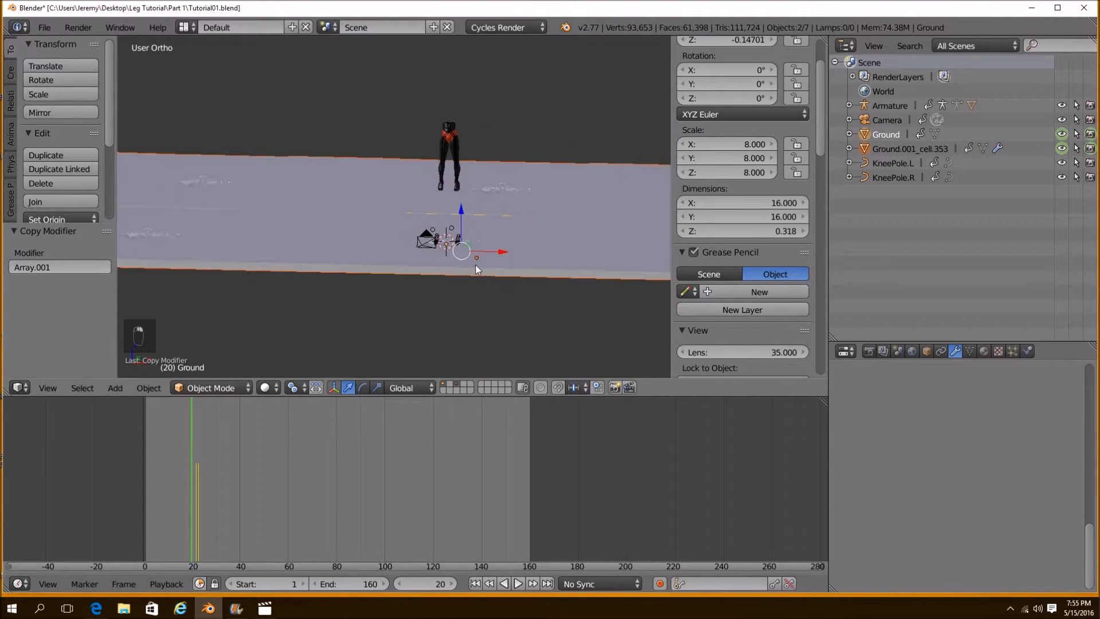
key(ctrl+l)
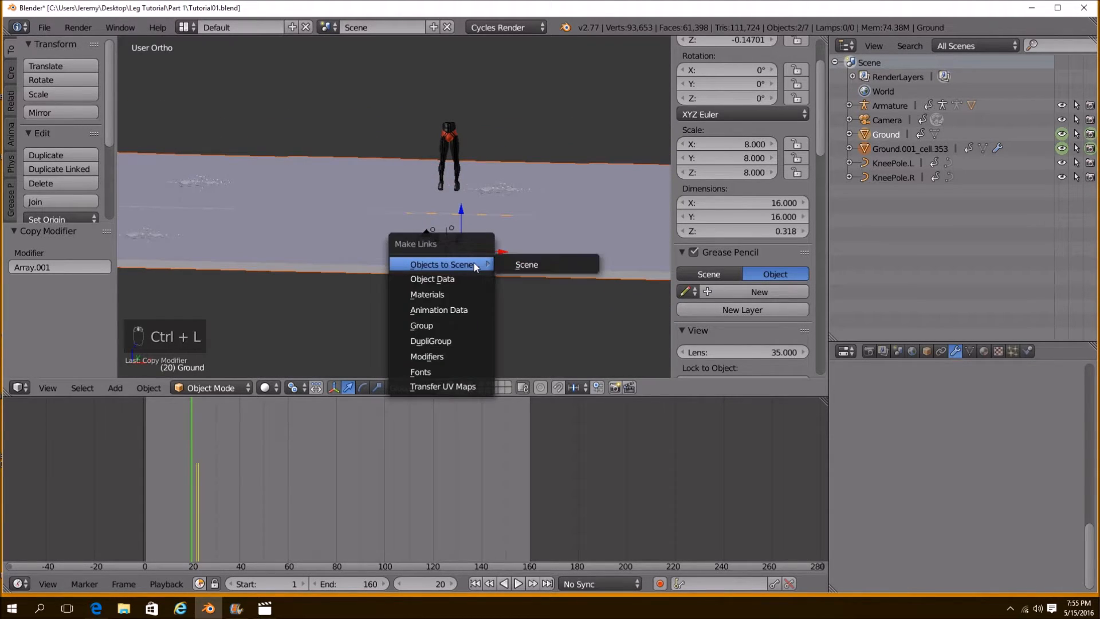
click(458, 356)
key(ctrl+z)
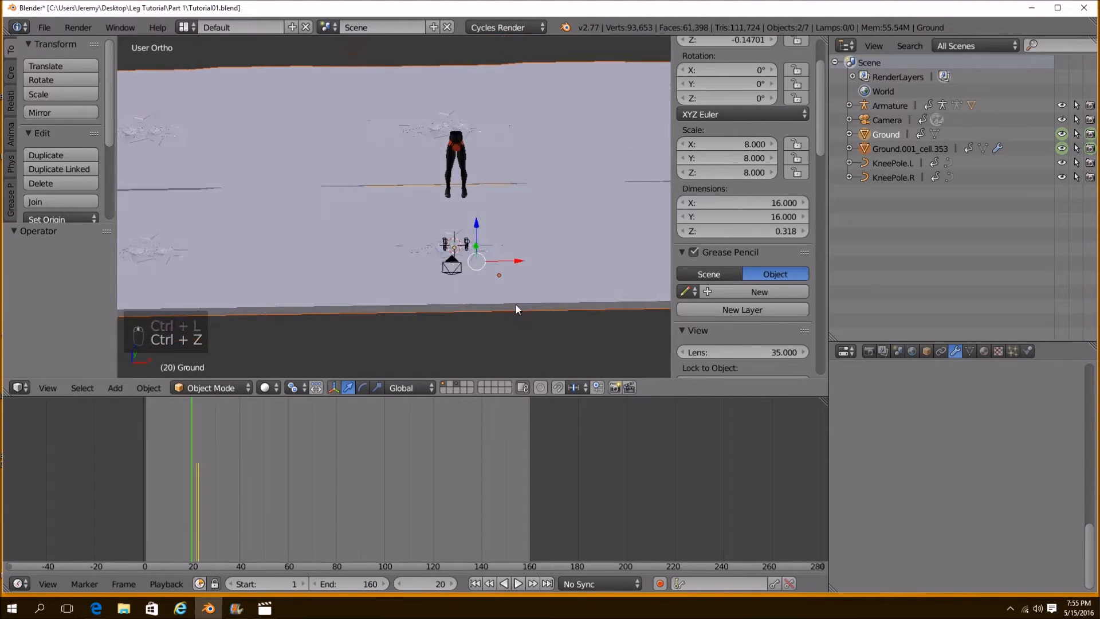
key(ctrl+z)
Link the fractured ground's modifiers to the original ground, with the fractured ground as the active object
mouse_move(472, 309)
middle_down()
mouse_move(457, 303)
mouse_move(486, 307)
middle_up()
key(g)
right_click(518, 338)
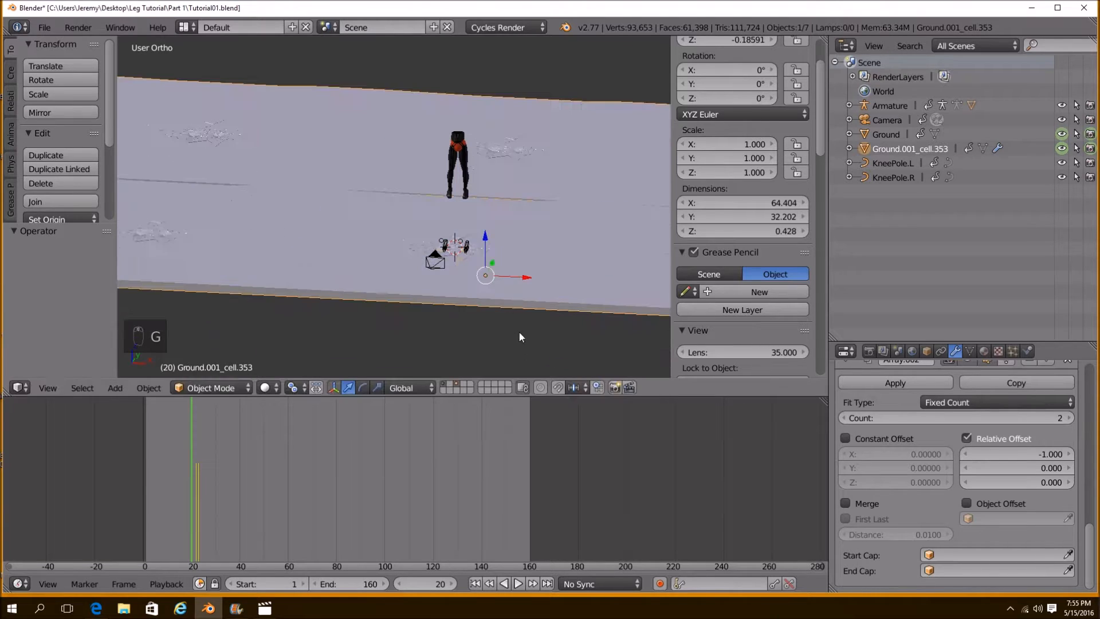
right_click(513, 292)
shift+right_click(273, 143)
key(ctrl+l)
click(276, 147)
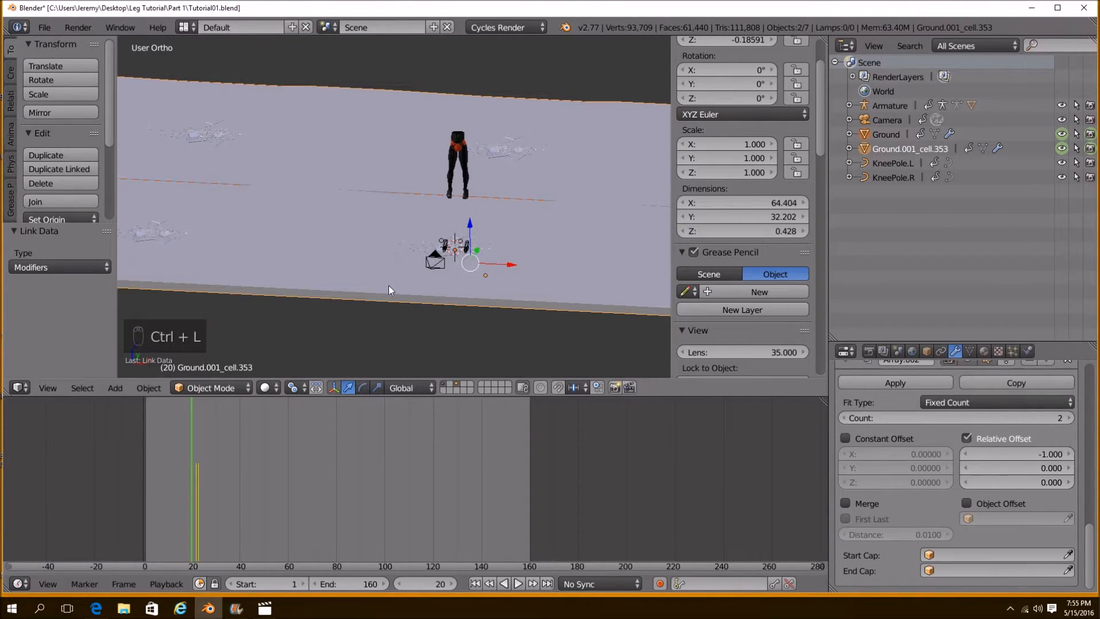
Preview the ground swap through the camera in Rendered shading, starting from frame 16, and return to Solid shading outside the camera view
drag(187, 466, 181, 457)
scroll(435, 290, down, 2)
shift+middle_drag(454, 282, 406, 291)
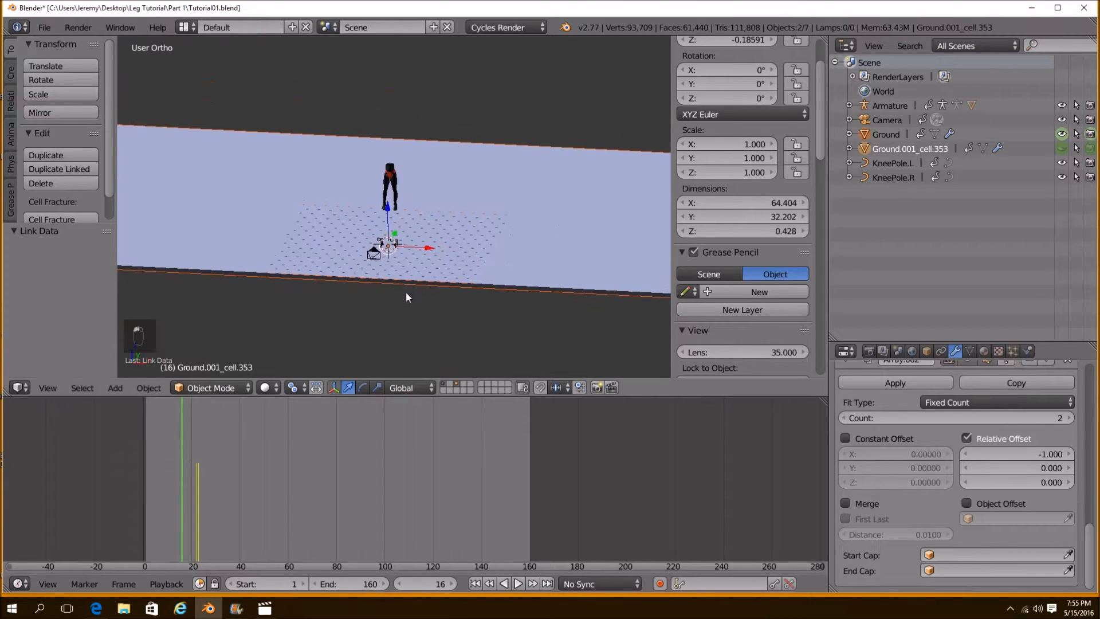
key(KP_0)
click(266, 388)
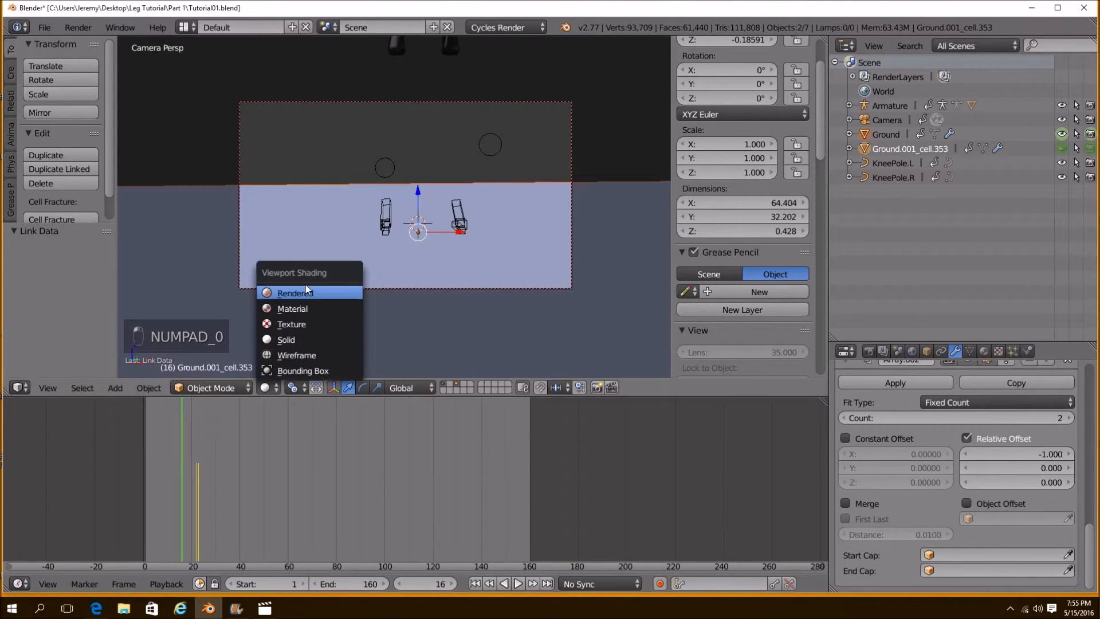
click(307, 291)
mouse_move(187, 421)
mouse_down()
mouse_move(149, 421)
mouse_move(270, 428)
mouse_move(207, 431)
mouse_up()
key(Escape)
click(266, 387)
click(295, 338)
key(KP_0)
Save the scene over the existing Tutorial01.blend and return to frame 17, before the ground swap
key(ctrl+s)
click(401, 293)
scroll(421, 315, down, 4)
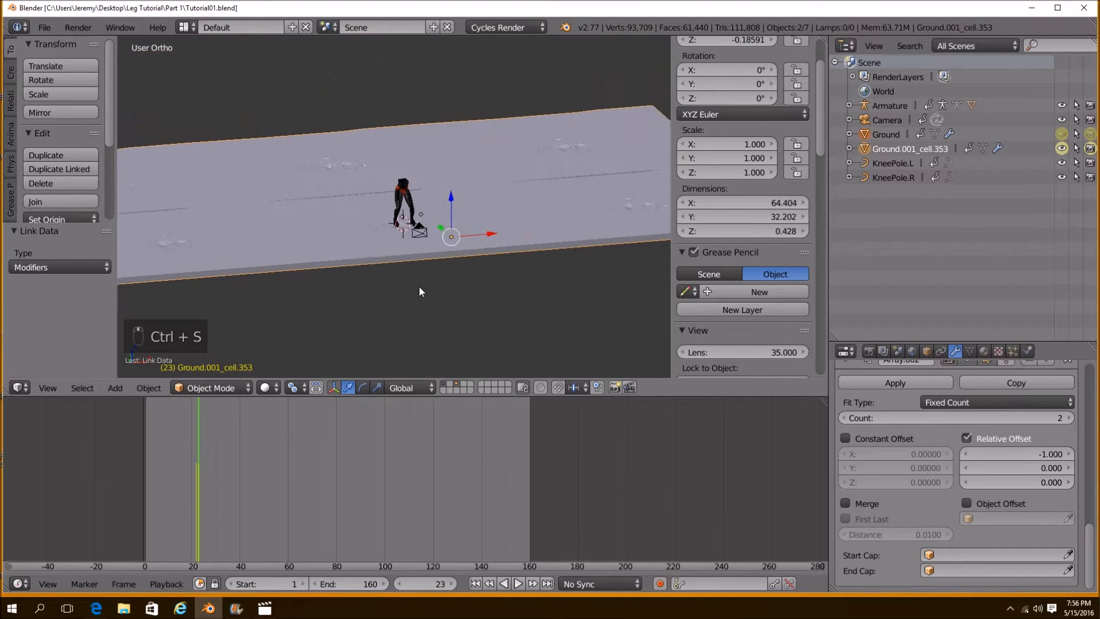
middle_drag(420, 291, 362, 437)
drag(200, 452, 184, 442)
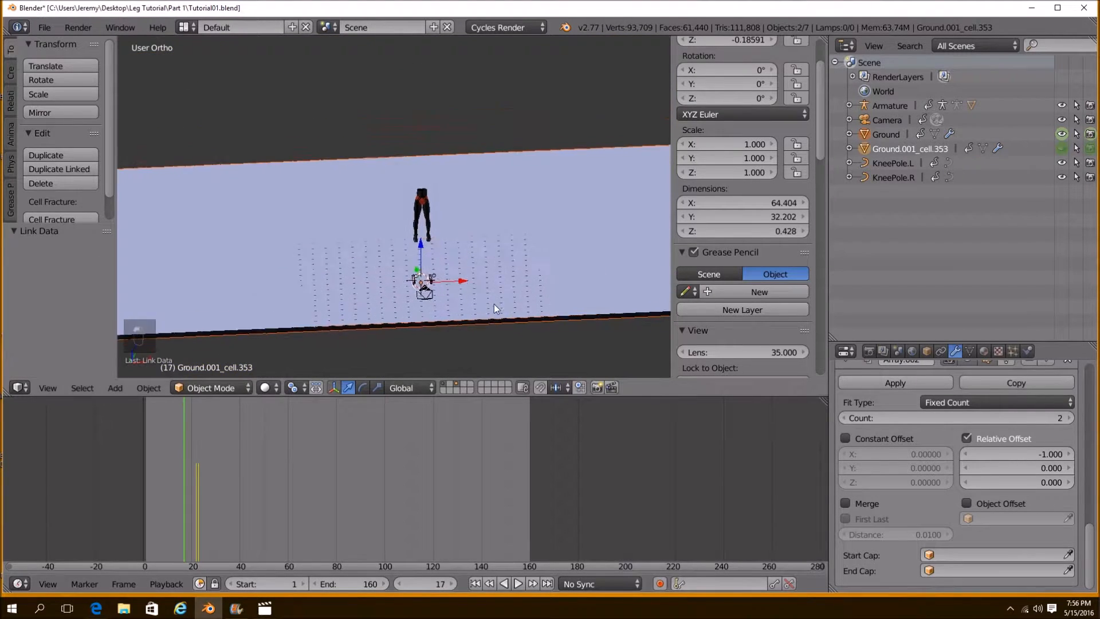
Switch to the empty second layer and browse for a file to append in Desktop\Blender Grass Tutorial\Finished scene
click(453, 383)
click(46, 27)
click(84, 250)
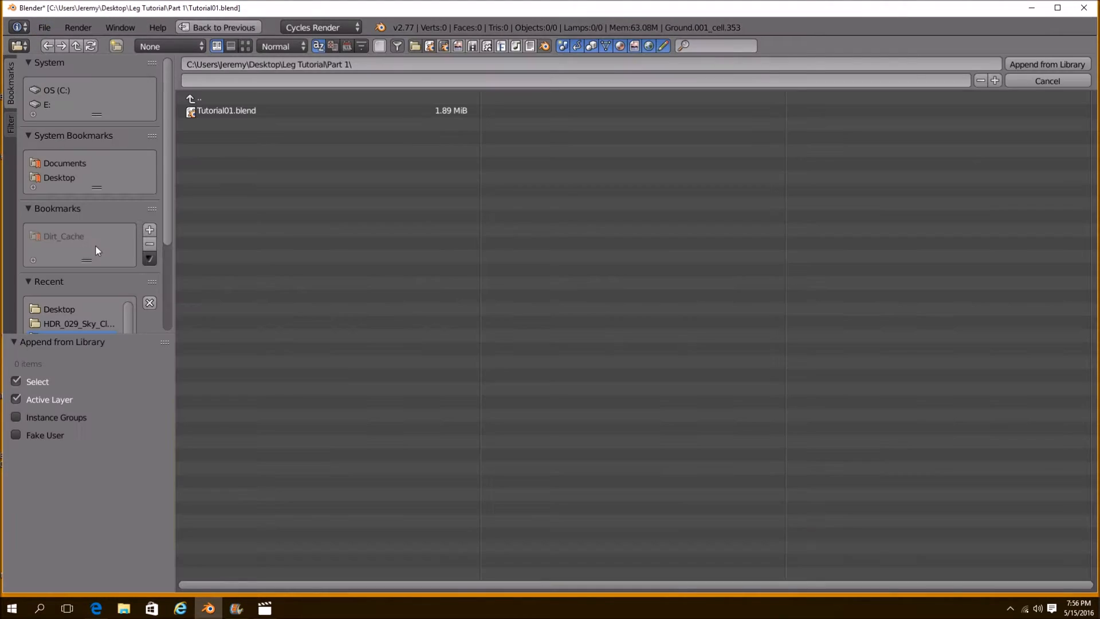
click(57, 179)
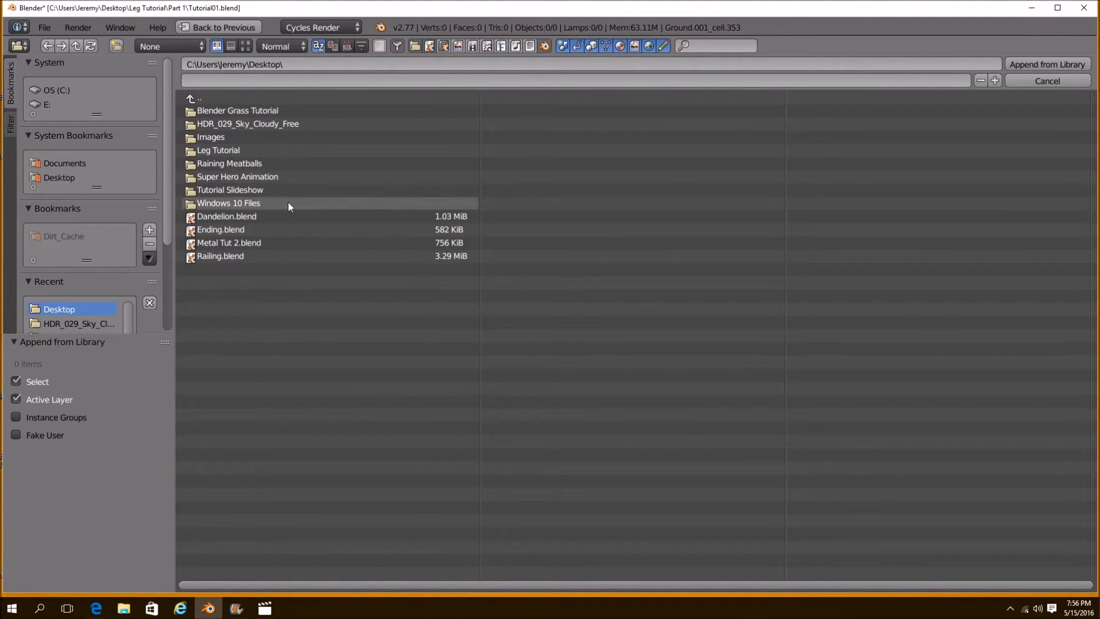
click(273, 109)
click(247, 137)
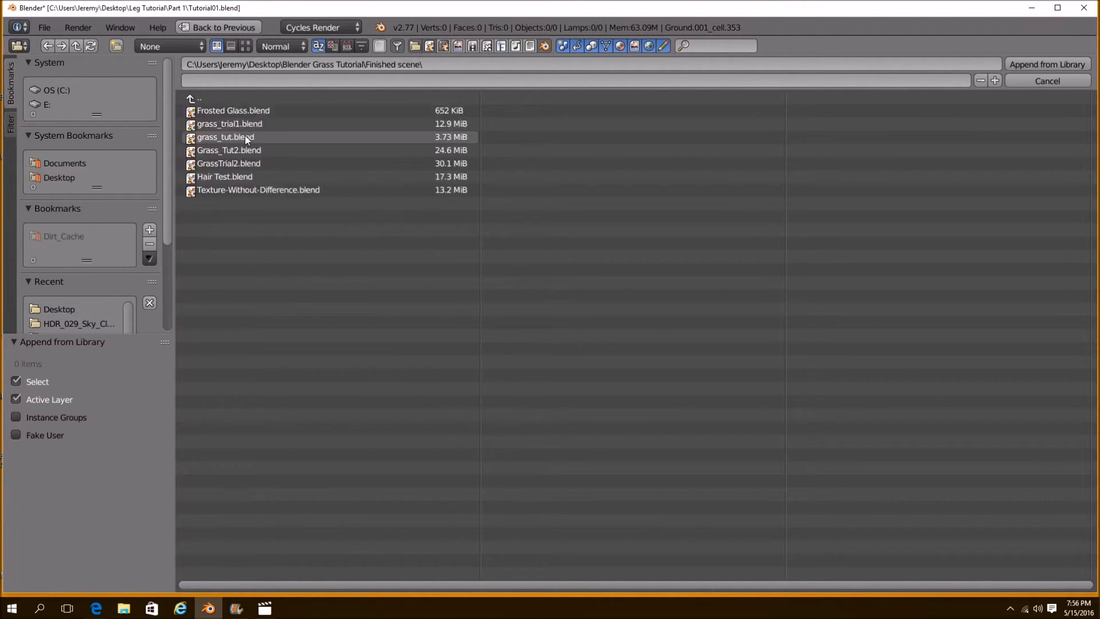
Append the Plane object from Grass_Tut2.blend, using thumbnails to identify the file
click(246, 46)
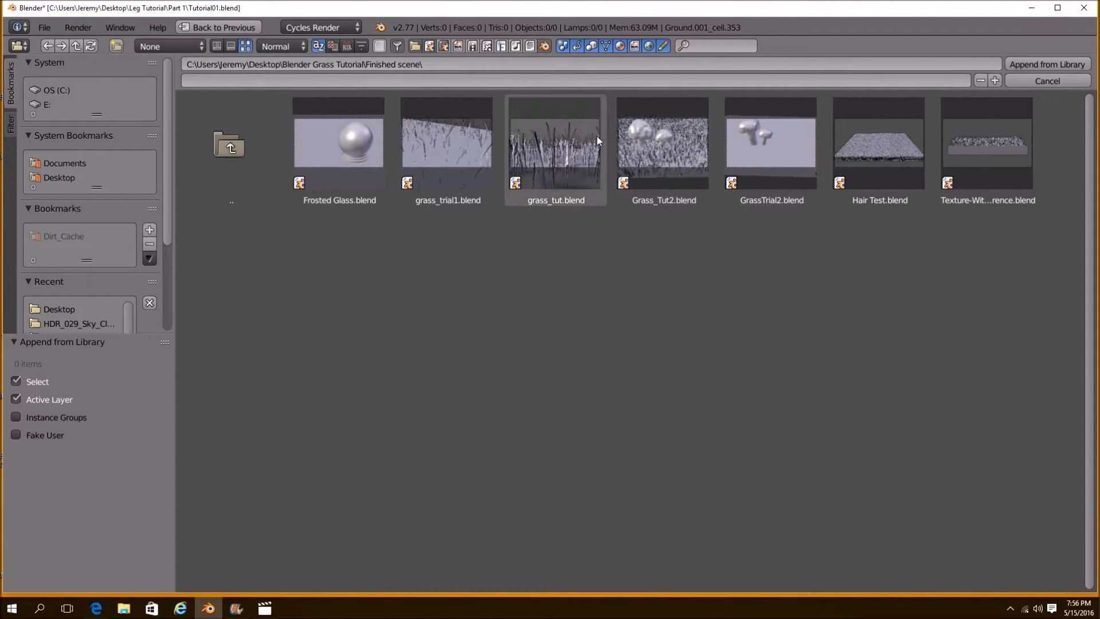
double_click(660, 150)
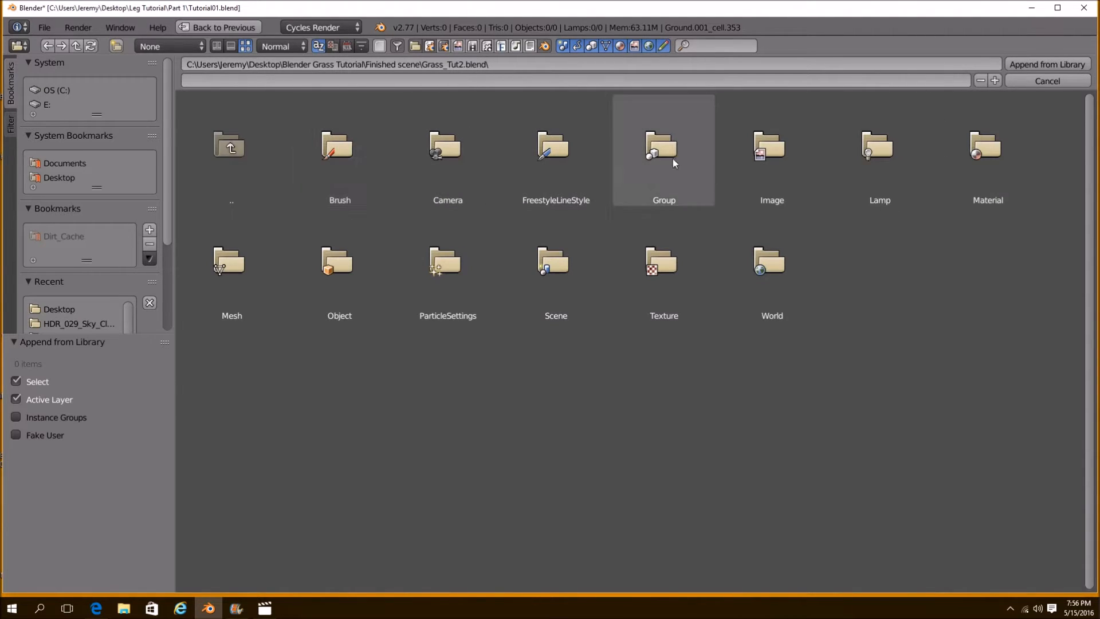
double_click(349, 274)
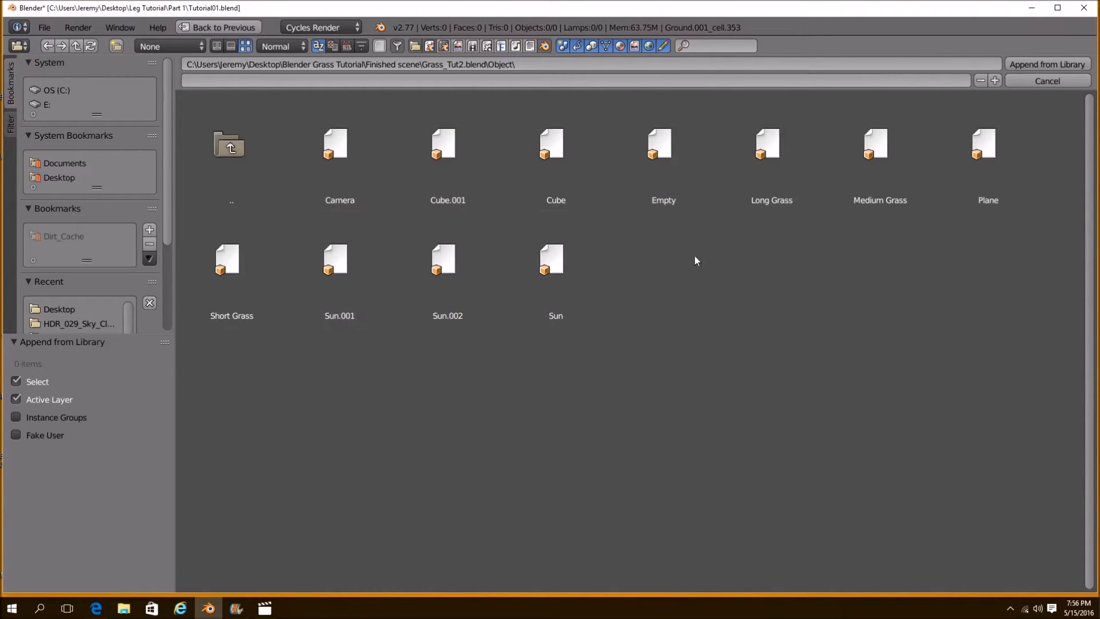
click(962, 167)
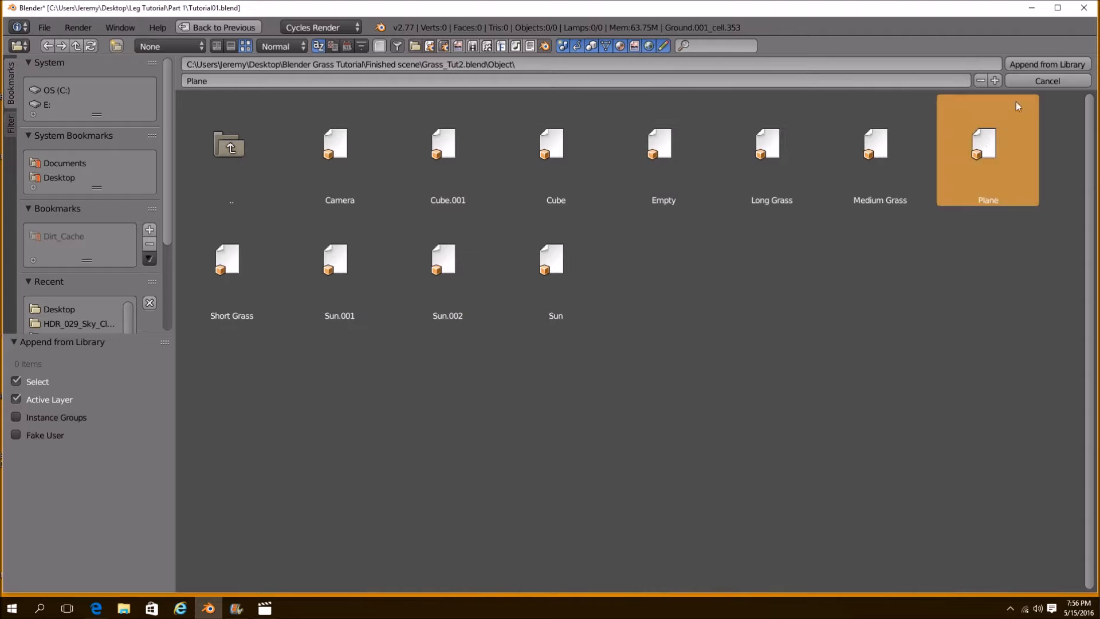
click(1031, 62)
Hide the appended grass plane's particle system in the viewport
middle_drag(435, 253, 493, 292)
scroll(1009, 425, up, 3)
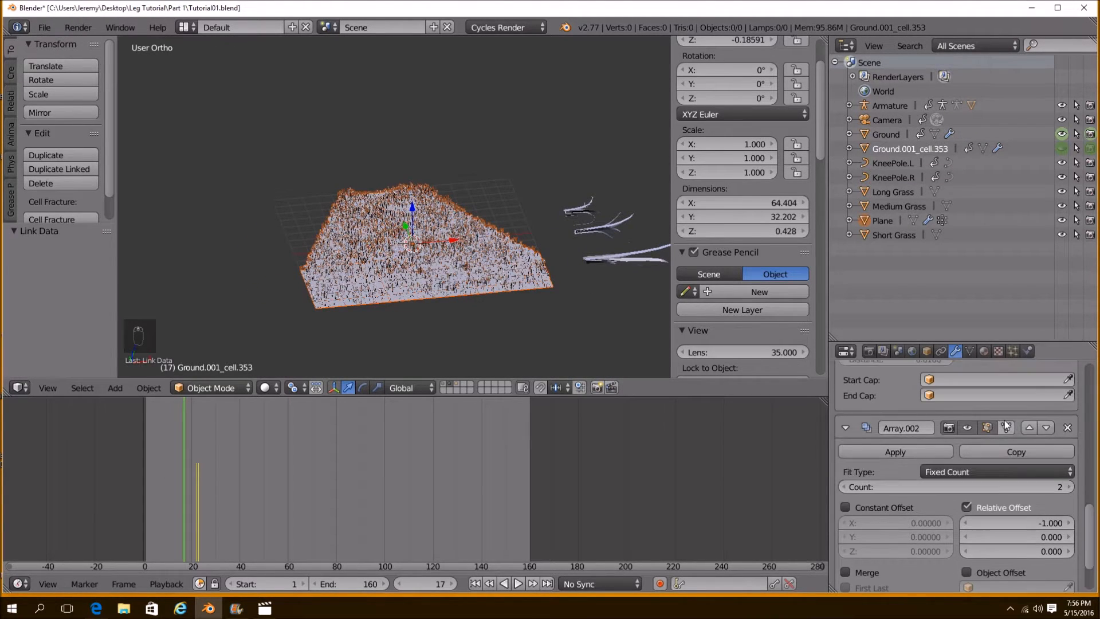
right_click(424, 290)
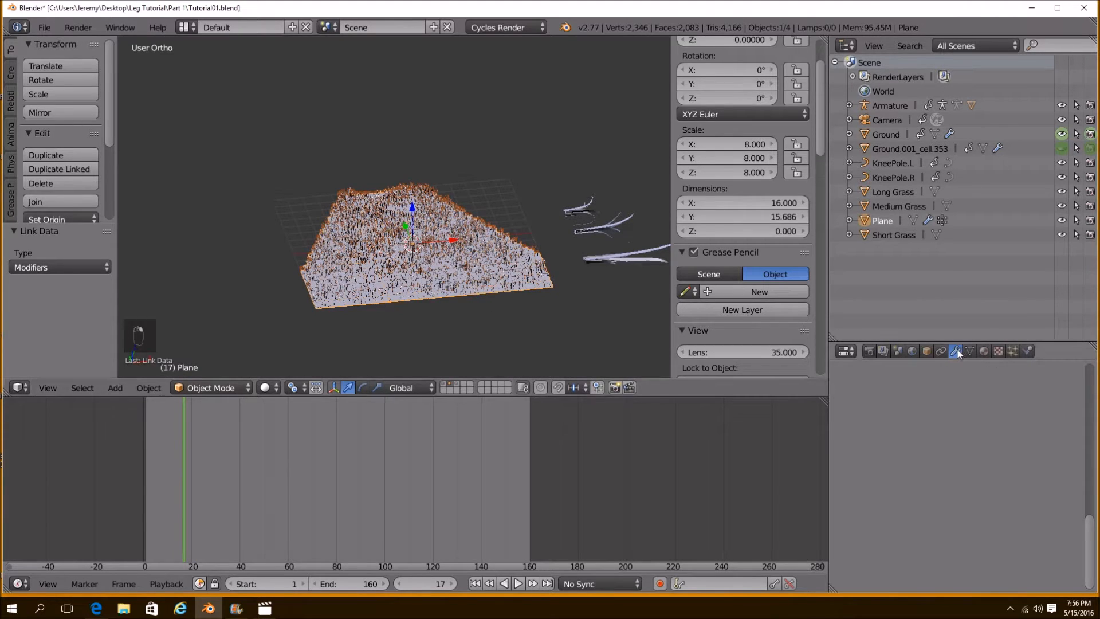
drag(1088, 511, 1091, 359)
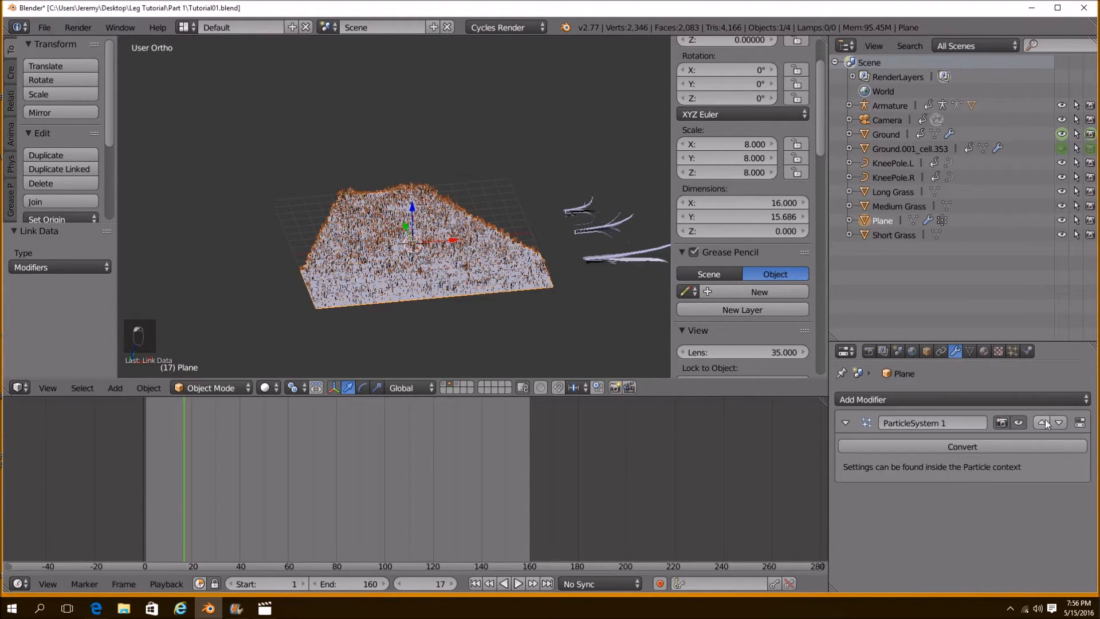
click(1018, 422)
Return to the first layer, add a particle system to the original ground, and assign it the appended ParticleSettings
middle_drag(440, 208, 421, 221)
scroll(417, 216, up, 3)
click(443, 385)
shift+middle_drag(463, 292, 451, 286)
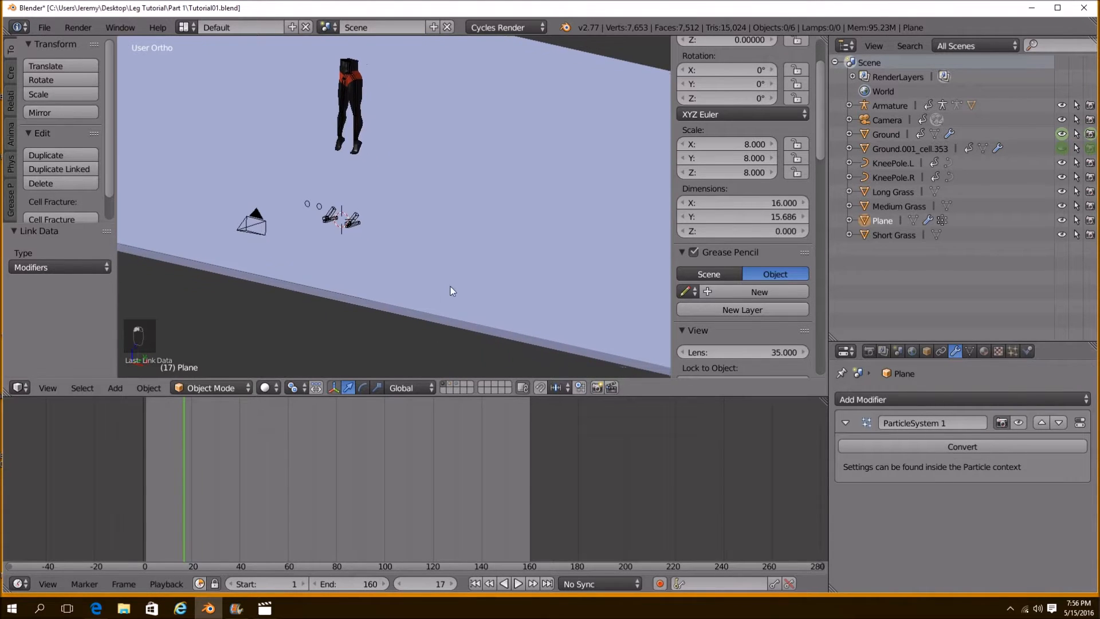
right_click(450, 287)
scroll(459, 255, down, 3)
middle_drag(460, 250, 499, 298)
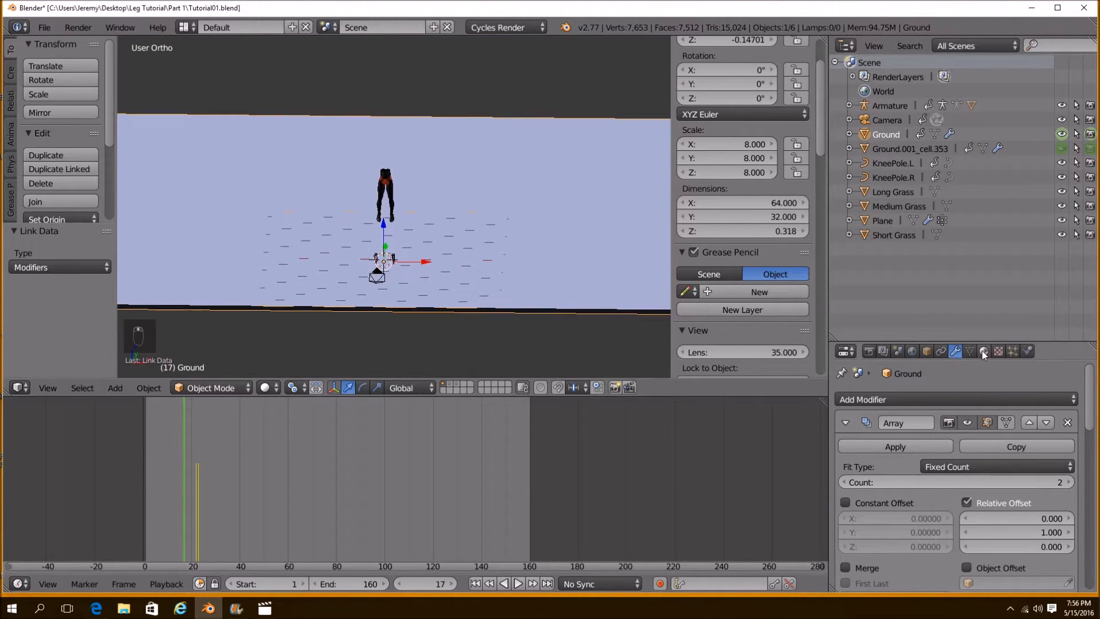
click(1013, 356)
click(1061, 445)
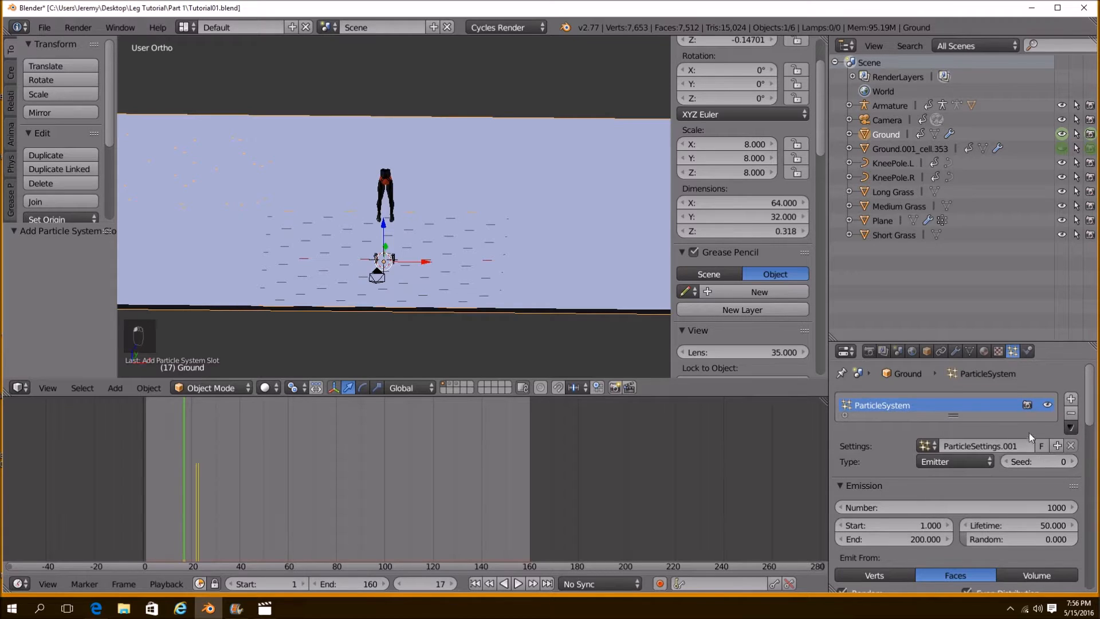
click(927, 446)
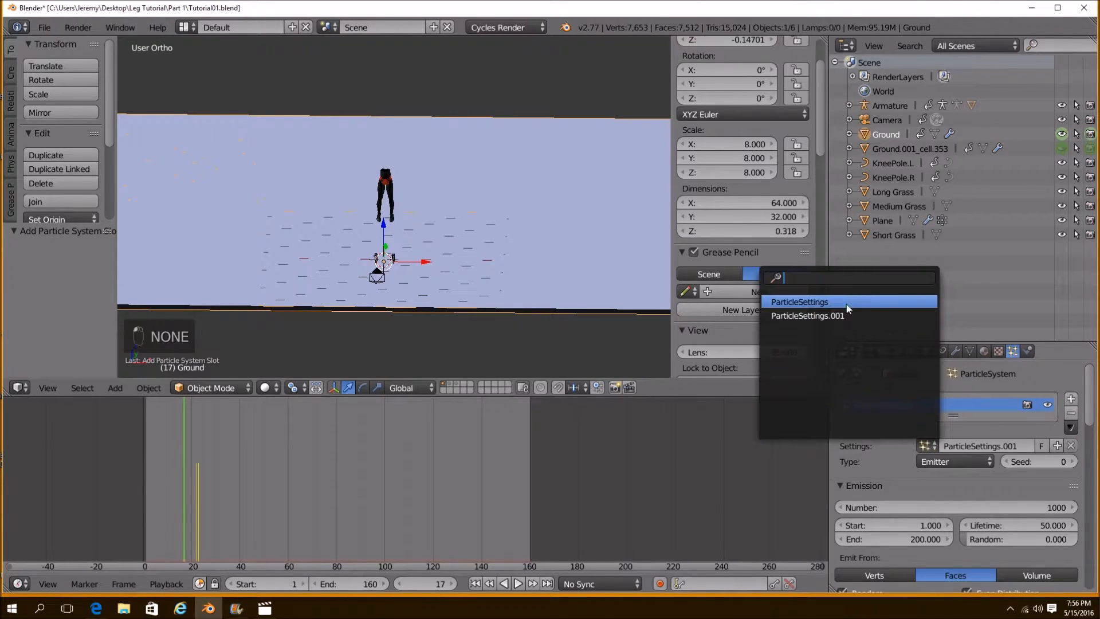
click(854, 304)
Enable Use Modifier Stack so the ground's grass particles are emitted across the arrayed copies
middle_drag(356, 237, 315, 241)
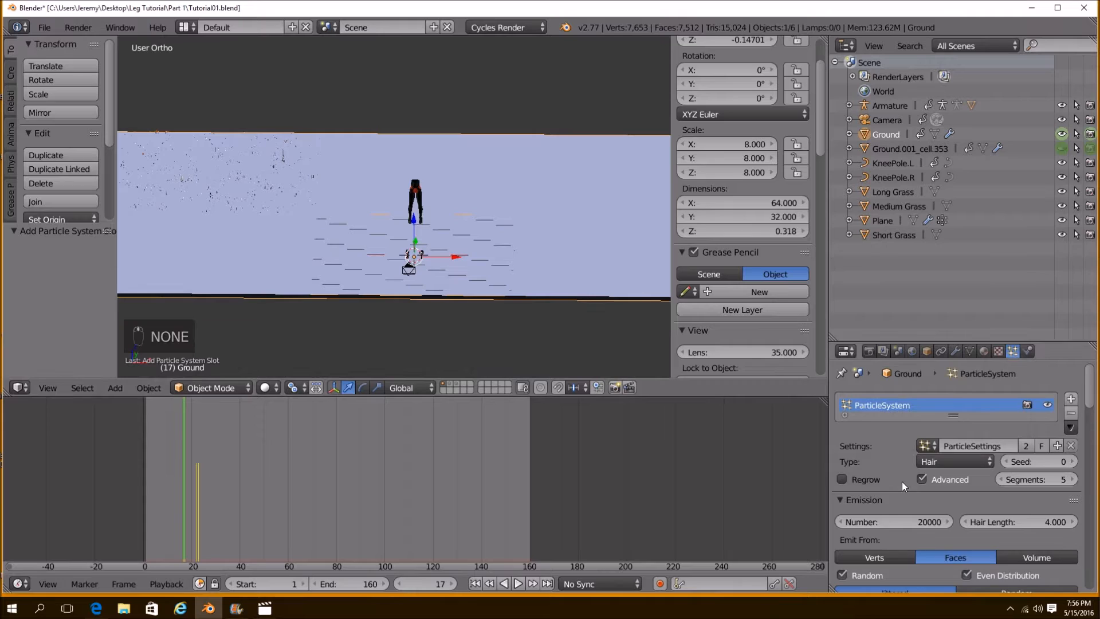
scroll(880, 510, down, 2)
scroll(878, 513, down, 1)
click(842, 559)
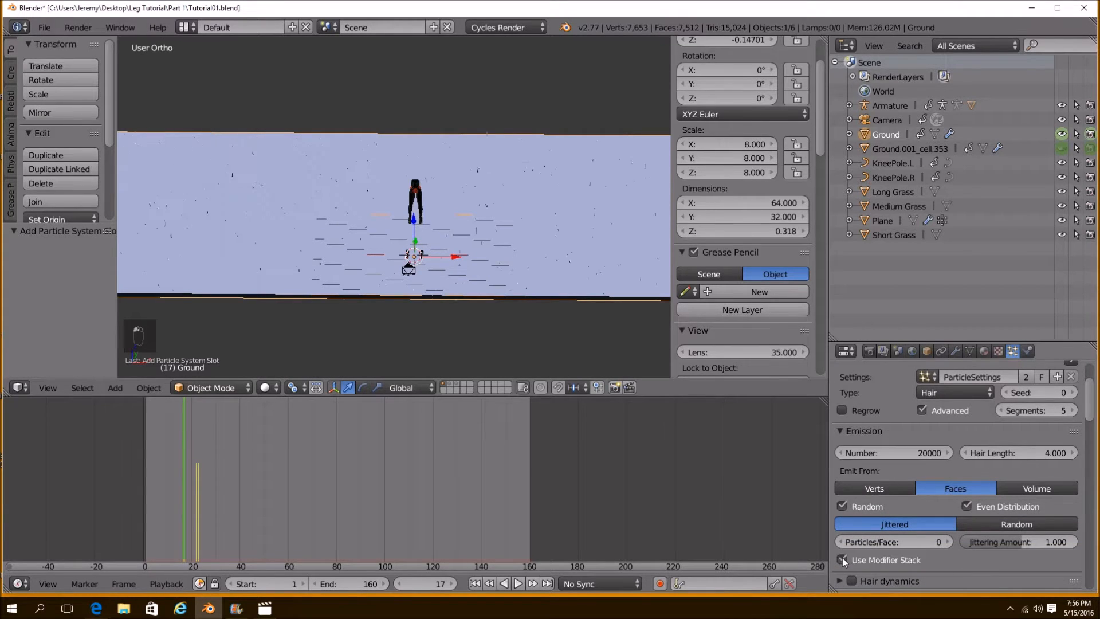
middle_drag(434, 272, 567, 178)
middle_drag(442, 188, 362, 342)
Switch the arrayed original ground to Weight Paint mode
click(228, 387)
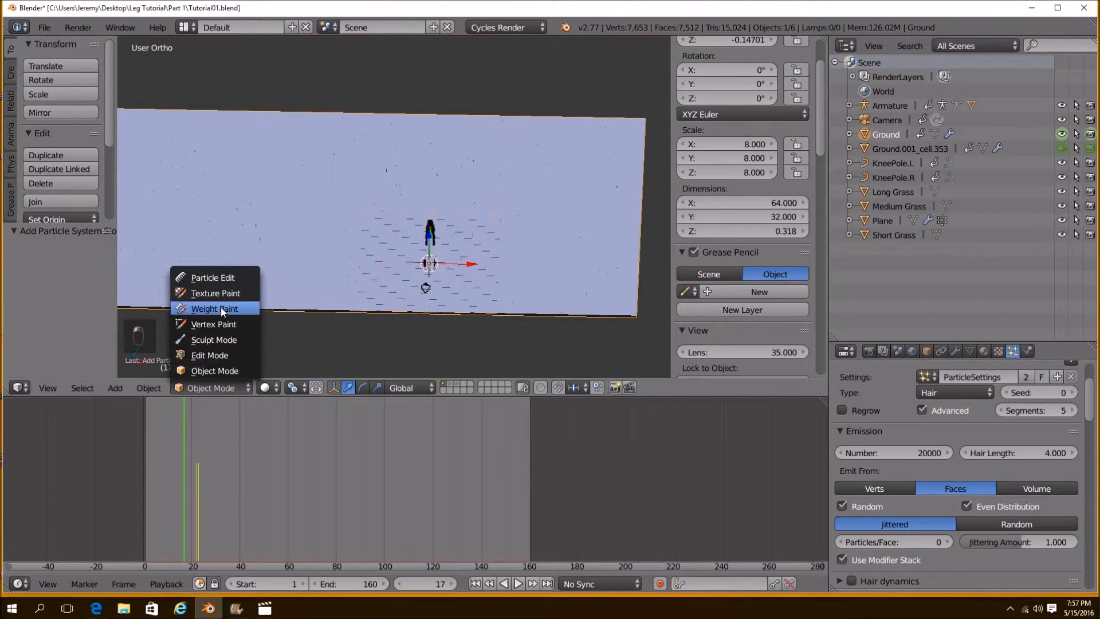
click(228, 308)
middle_drag(442, 235, 444, 263)
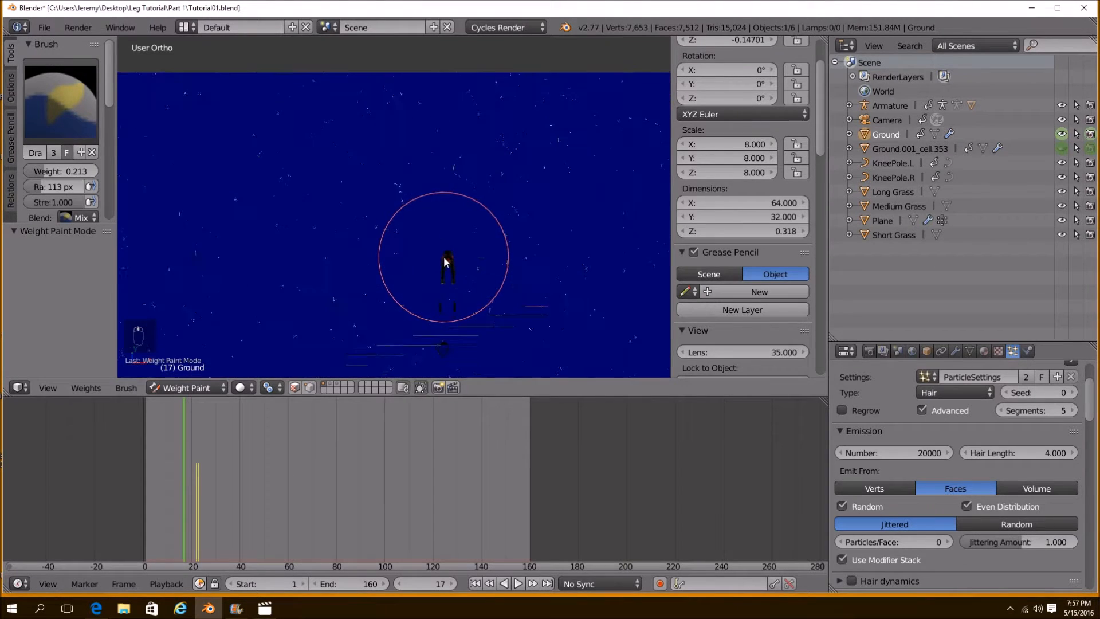
Collapse the ground's three Array modifiers and hide its particle system in the viewport
click(955, 351)
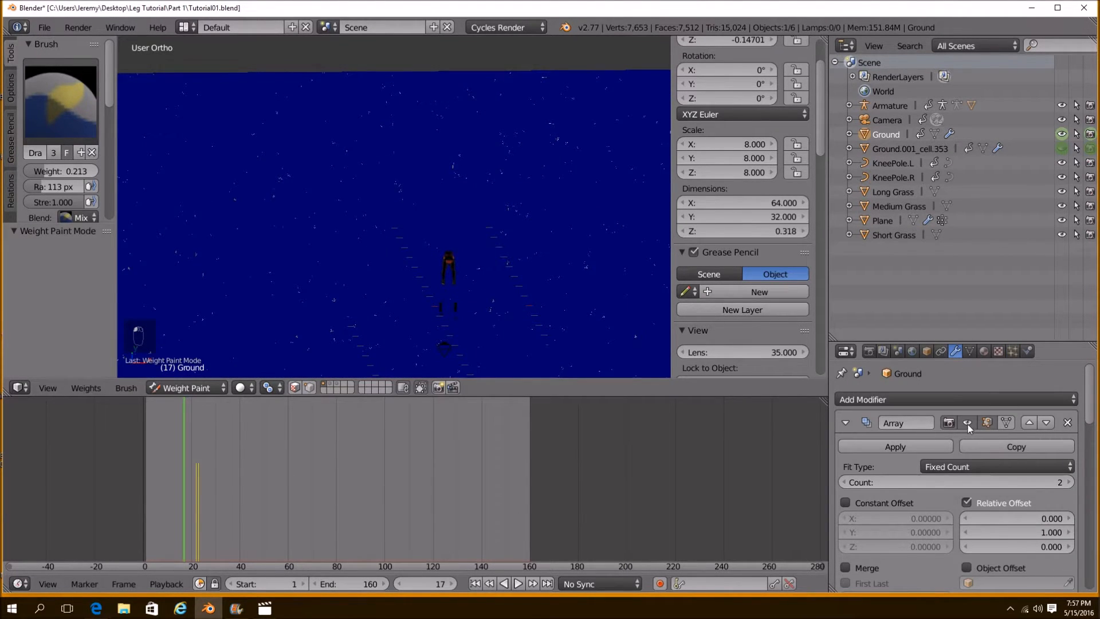
scroll(1009, 415, down, 2)
scroll(872, 400, up, 1)
click(847, 400)
click(846, 427)
click(845, 454)
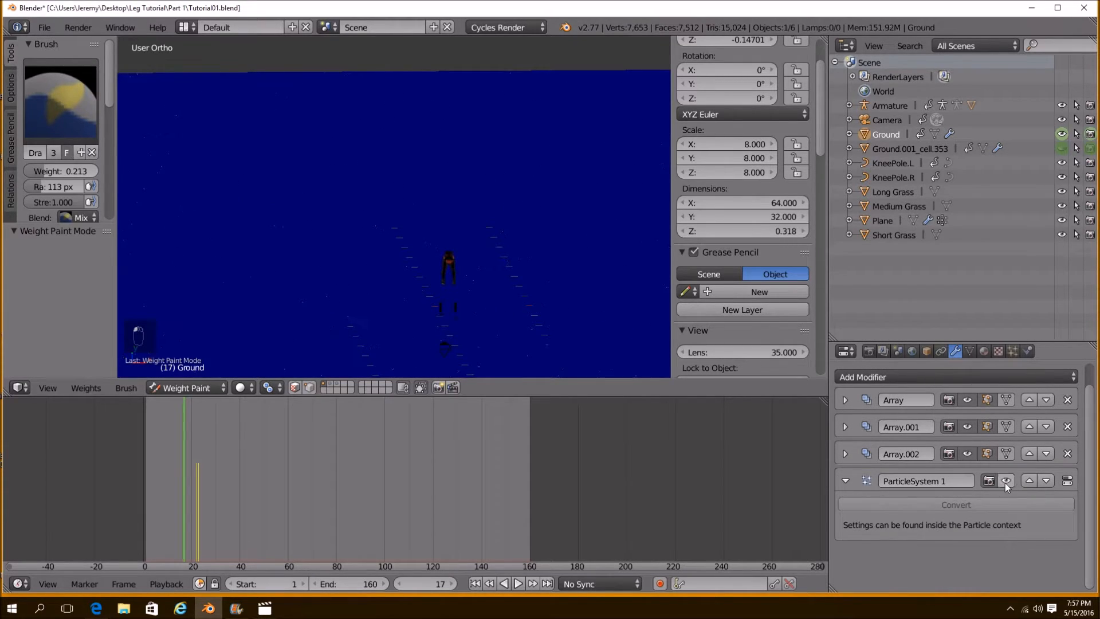
scroll(445, 239, down, 3)
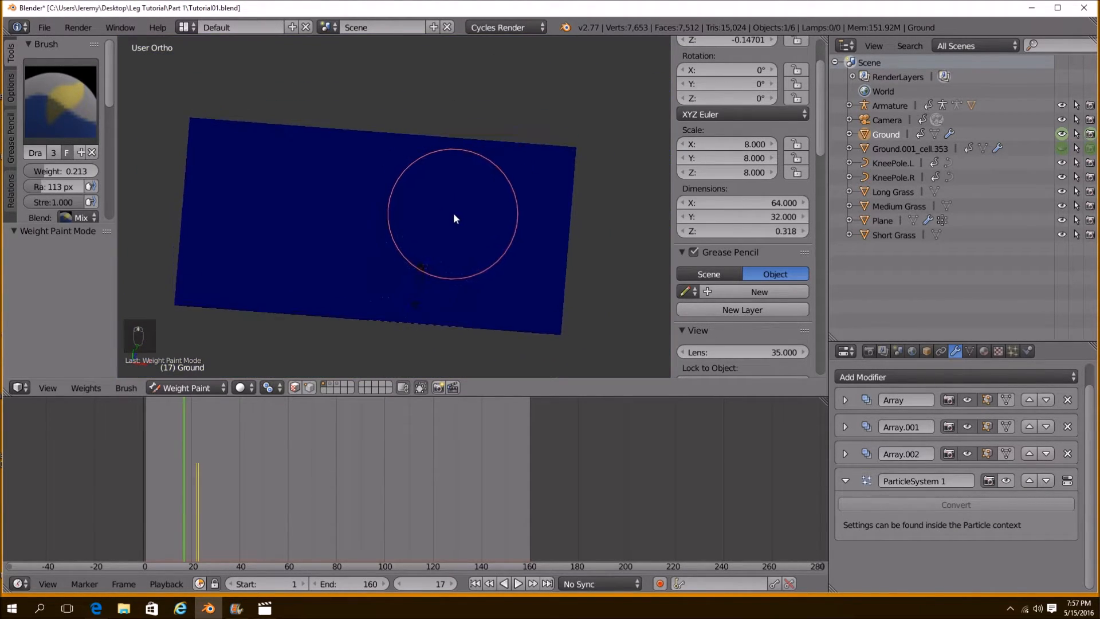
Try painting weight 1.000 on the far part of the ground in top view with a 54 px brush radius
key(KP_7)
scroll(463, 220, up, 3)
key(s)
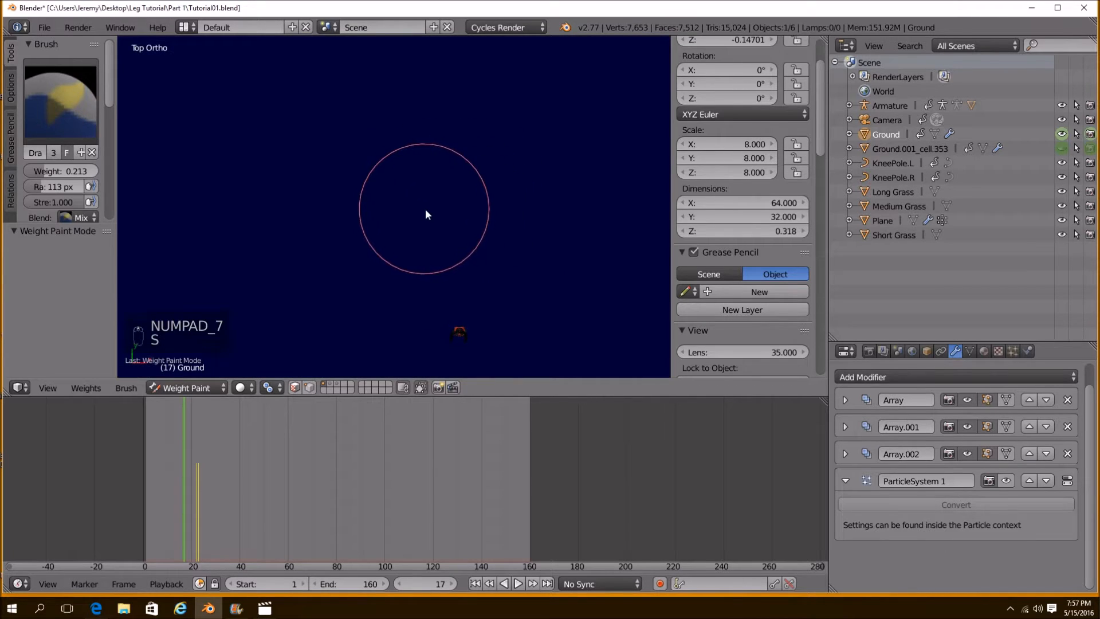
key(f)
click(455, 237)
scroll(455, 237, down, 2)
shift+middle_drag(436, 139, 422, 194)
click(376, 163)
mouse_move(53, 172)
mouse_down()
mouse_move(318, 150)
mouse_move(391, 171)
mouse_up()
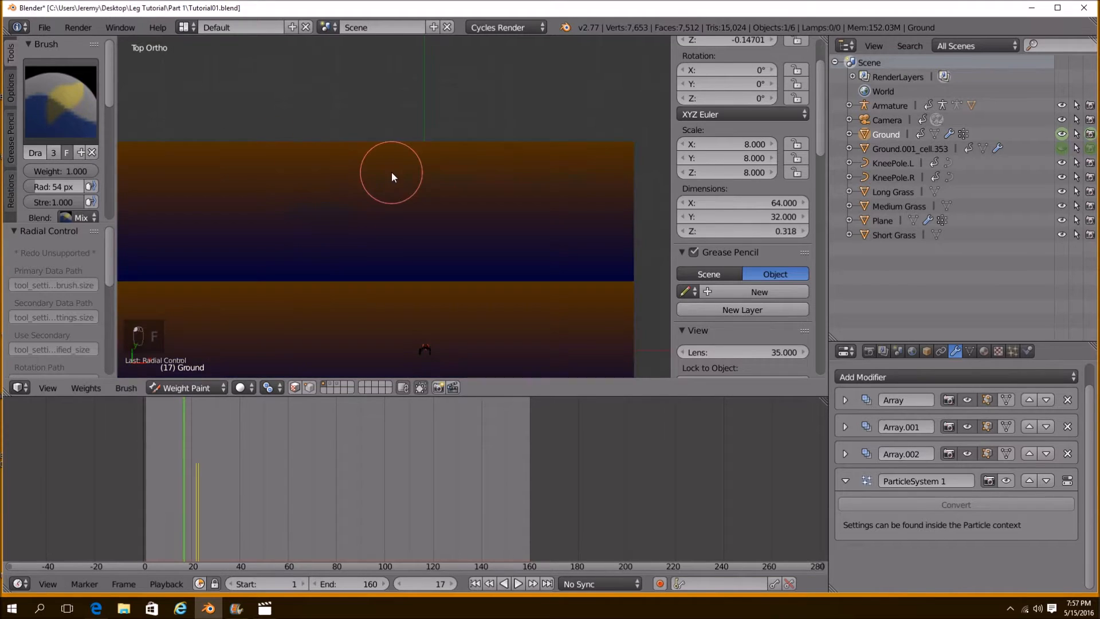
Undo the weight painting and return the ground to Object Mode
scroll(391, 171, down, 3)
key(ctrl+z)
click(224, 388)
click(207, 364)
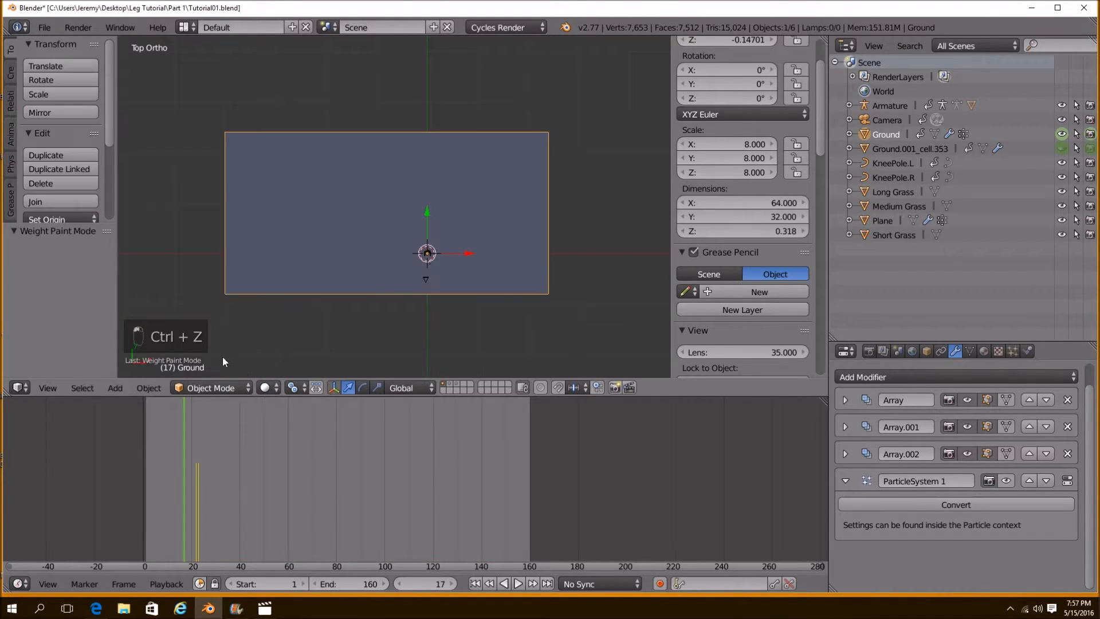
middle_drag(207, 363, 398, 236)
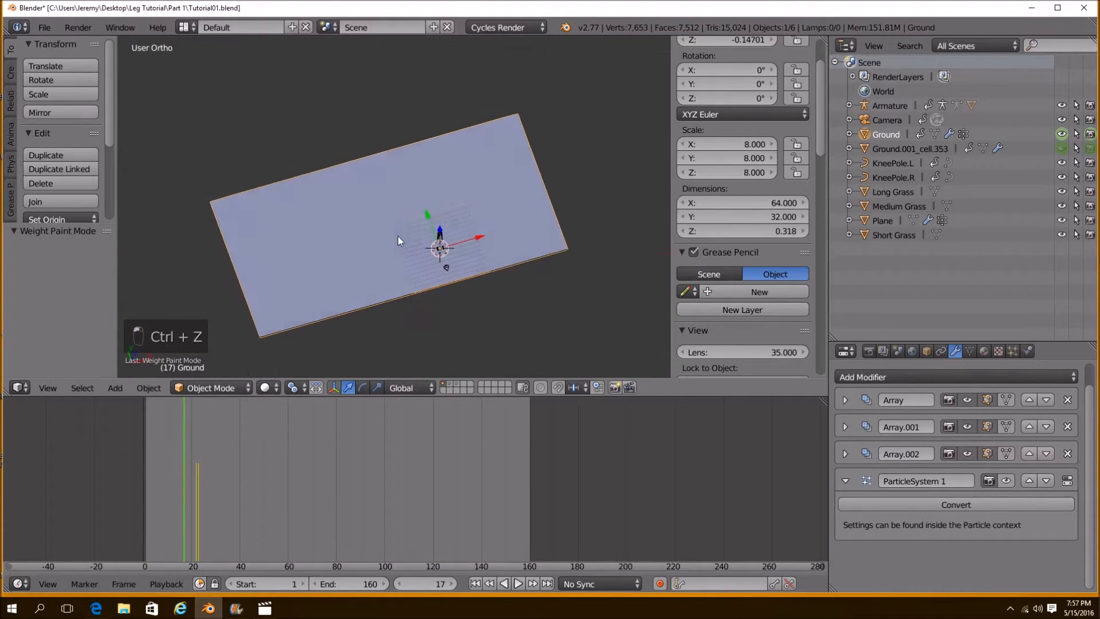
Apply the ground's three Array modifiers: Array, Array.001 and Array.002
click(861, 406)
click(871, 425)
click(850, 400)
click(858, 421)
click(854, 401)
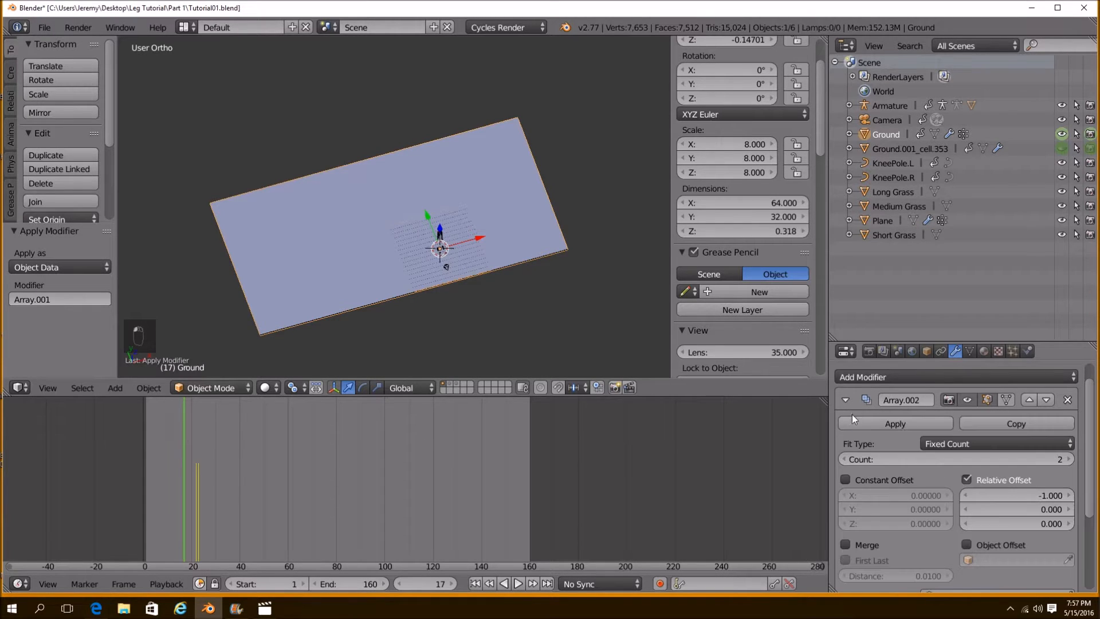
click(854, 423)
Select the ground's whole mesh in Edit Mode, subdivide it four times, and return to Object Mode
key(Tab)
key(a)
key(a)
key(a)
key(a)
key(w)
click(478, 254)
key(w)
click(478, 254)
key(w)
click(478, 254)
key(w)
click(478, 254)
key(Tab)
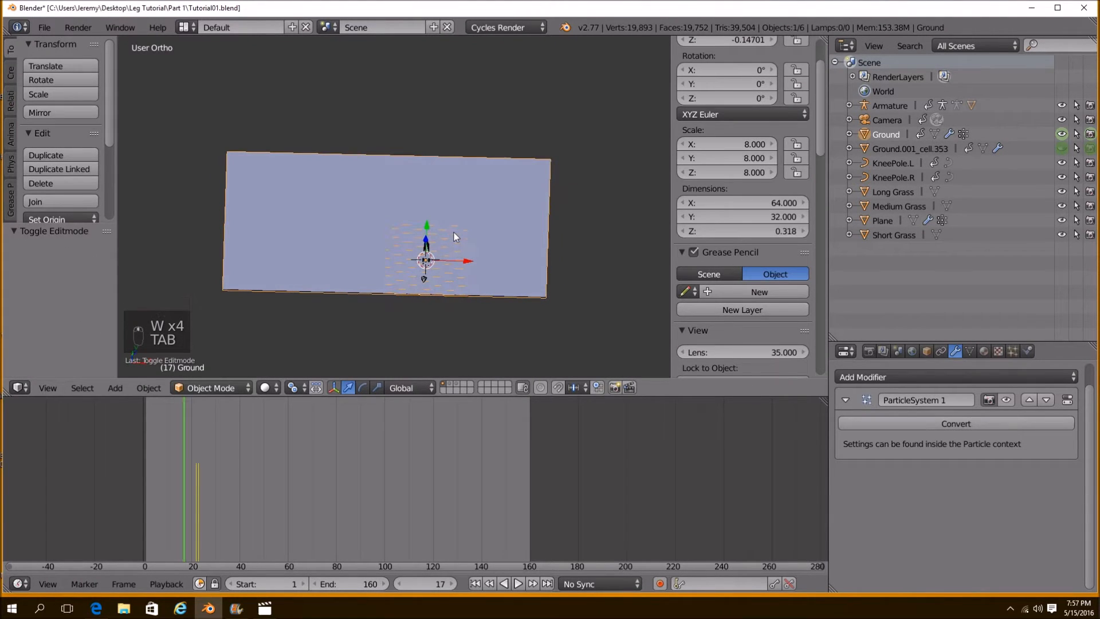
View the subdivided ground from the top and switch it to Weight Paint mode
key(KP_7)
click(207, 388)
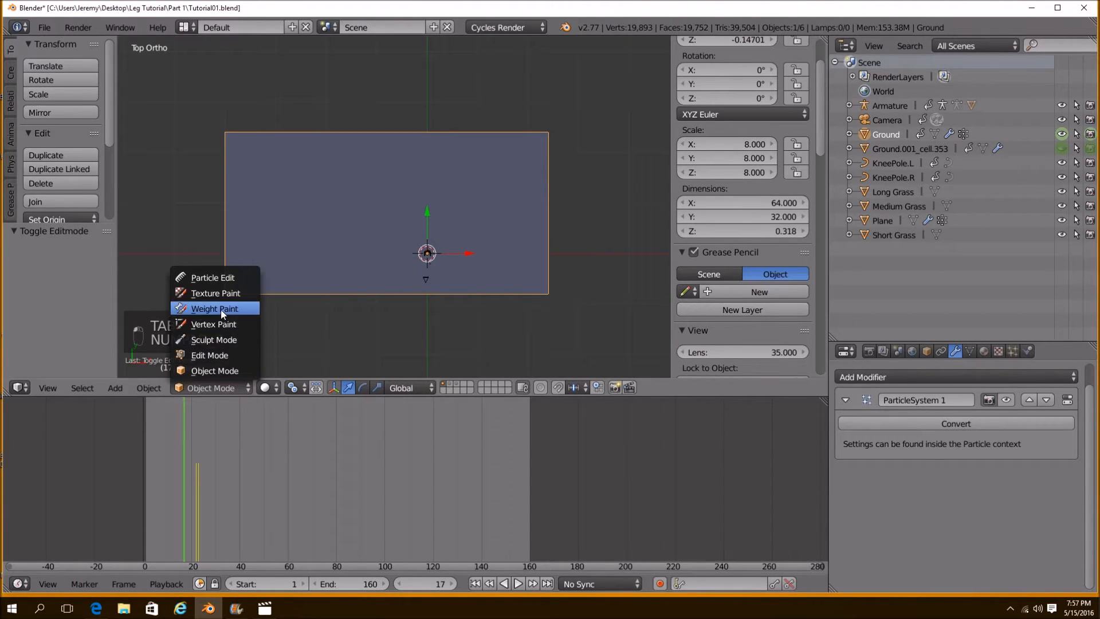
In Weight Paint mode, paint a band along the Ground plane's far edge at weight 1.000
click(222, 311)
mouse_move(432, 143)
mouse_down()
mouse_move(271, 135)
mouse_move(461, 131)
mouse_move(451, 126)
mouse_up()
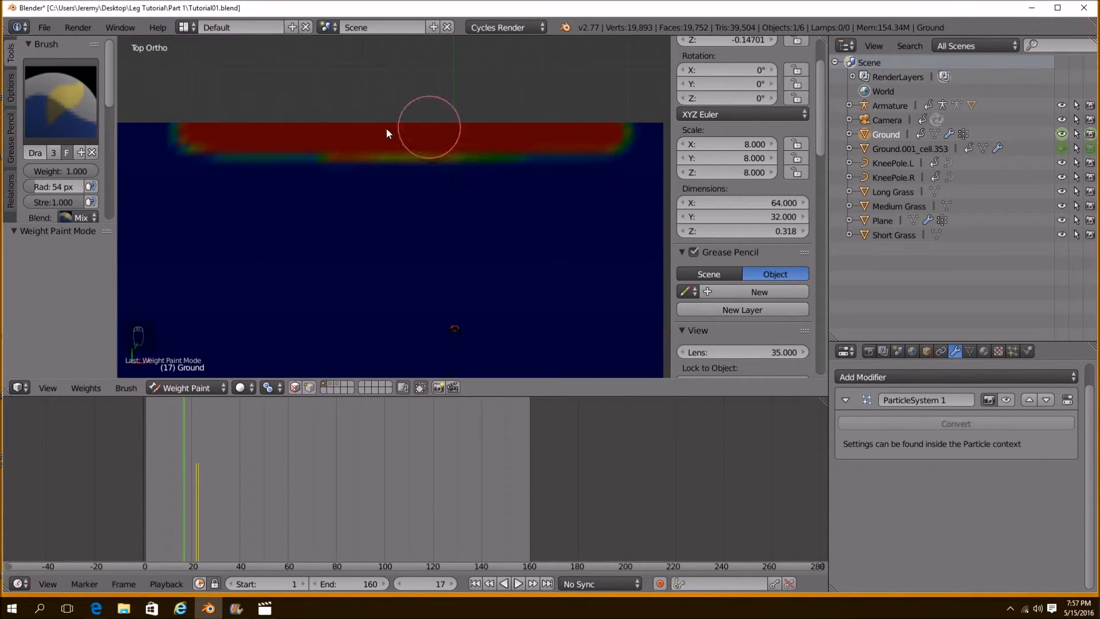
drag(254, 144, 211, 137)
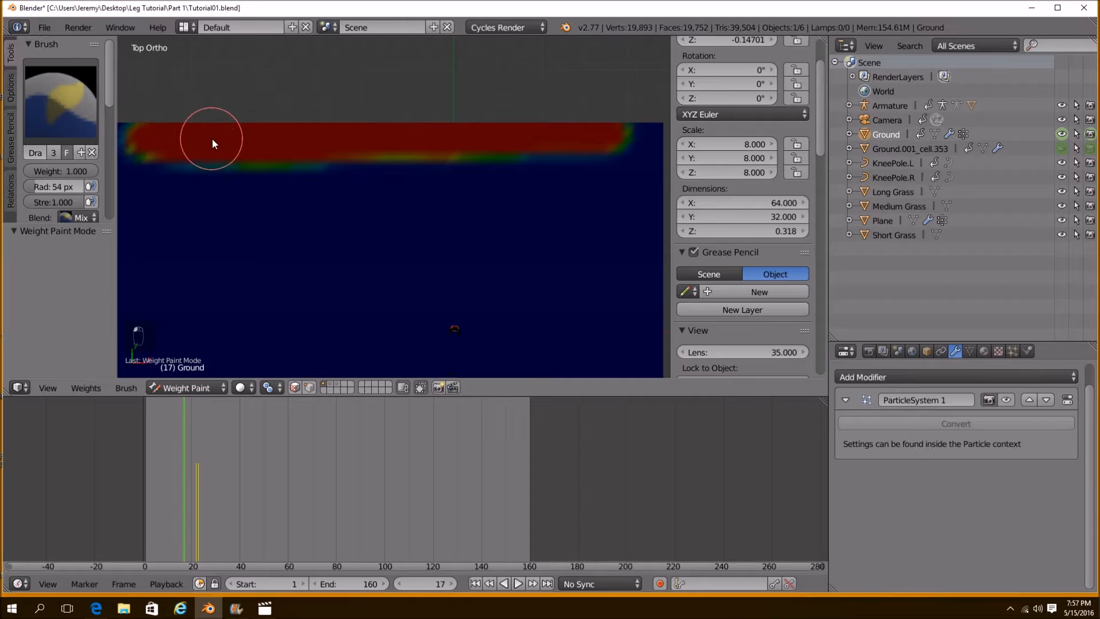
scroll(212, 137, down, 2)
shift+middle_drag(242, 157, 316, 147)
drag(316, 147, 611, 138)
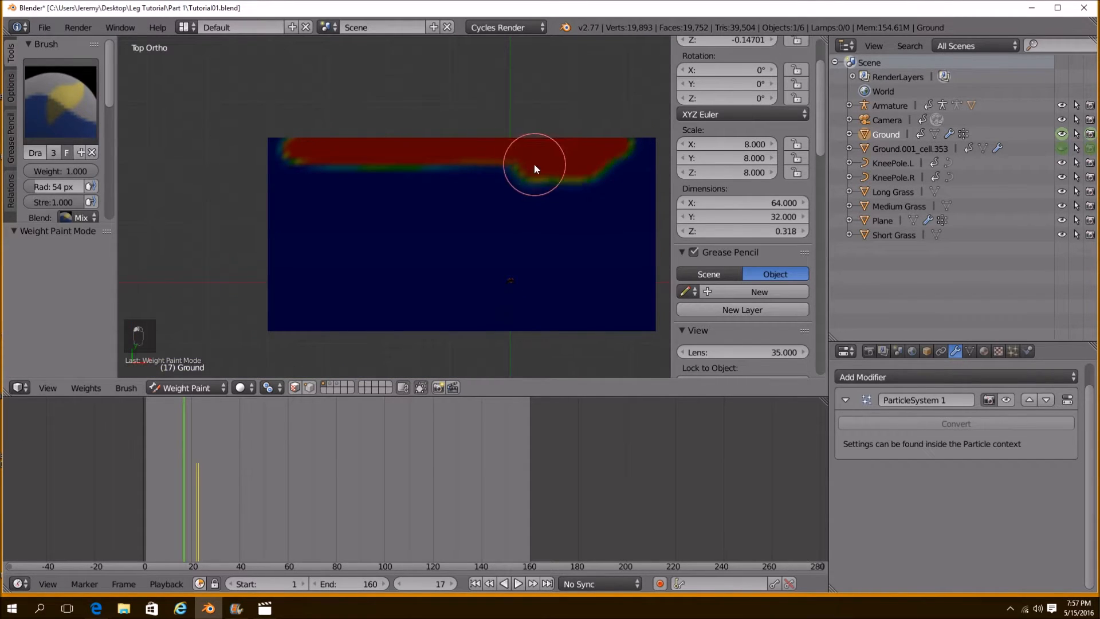
drag(538, 166, 363, 167)
Paint a medium-weight band in front of the full-weight strip, and weight 0.130 over the ground nearer the camera
drag(87, 171, 63, 171)
mouse_move(495, 187)
mouse_down()
mouse_move(609, 187)
mouse_move(463, 188)
mouse_up()
drag(61, 171, 40, 171)
drag(362, 214, 352, 235)
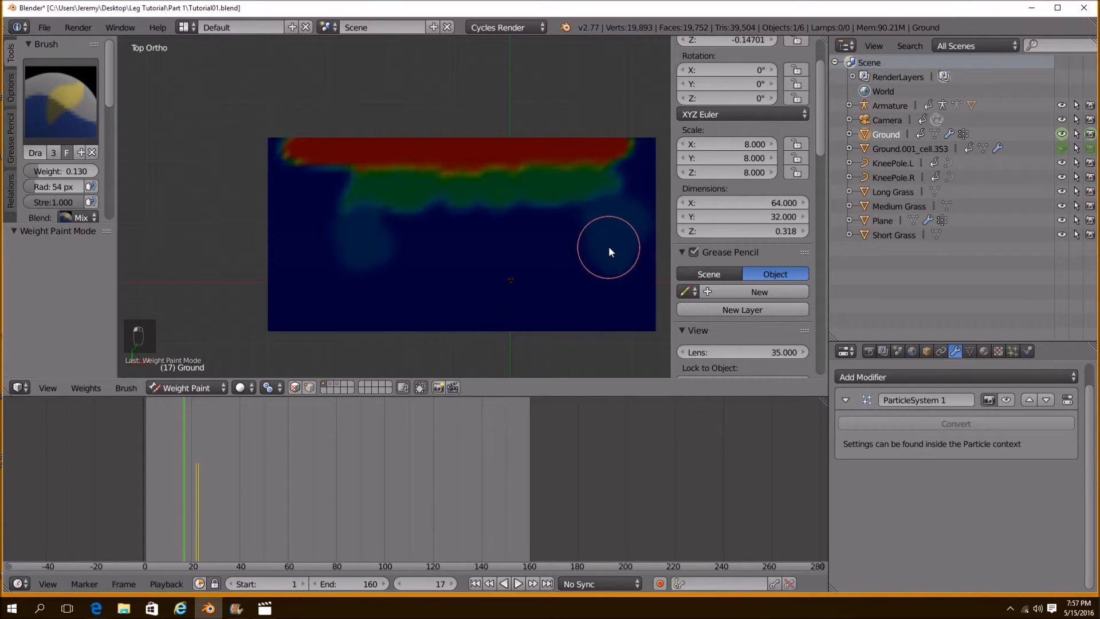
key(KP_0)
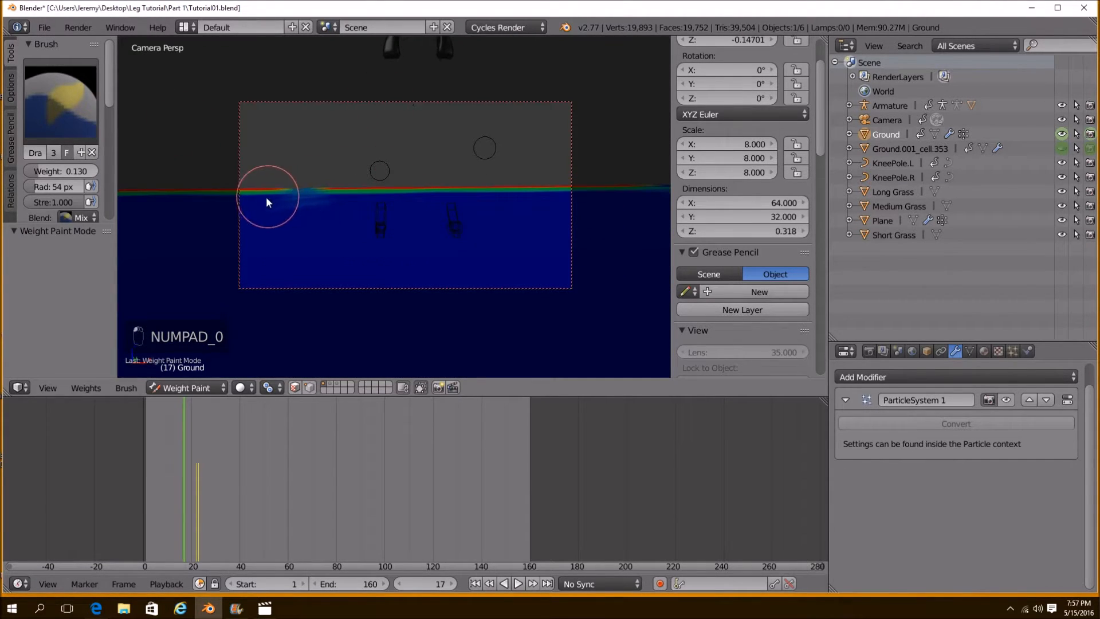
mouse_move(273, 216)
mouse_down()
mouse_move(596, 218)
mouse_move(563, 297)
mouse_up()
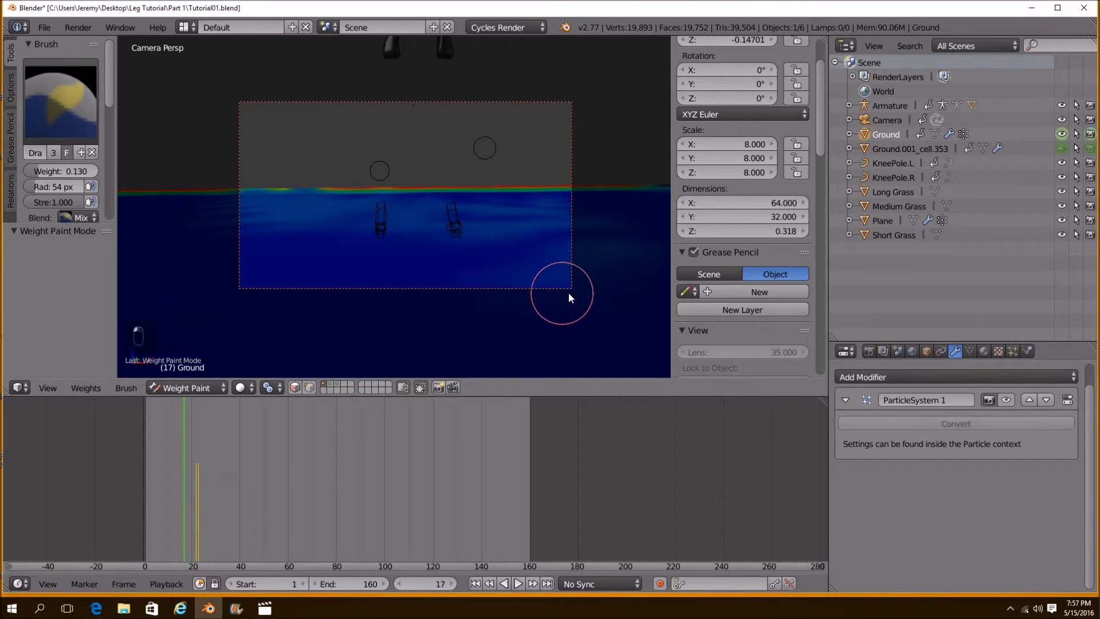
Paint a patch at weight 0.682 in the near right corner of the camera frame and return to Object Mode
mouse_move(86, 171)
mouse_down()
mouse_move(109, 171)
mouse_move(75, 171)
mouse_up()
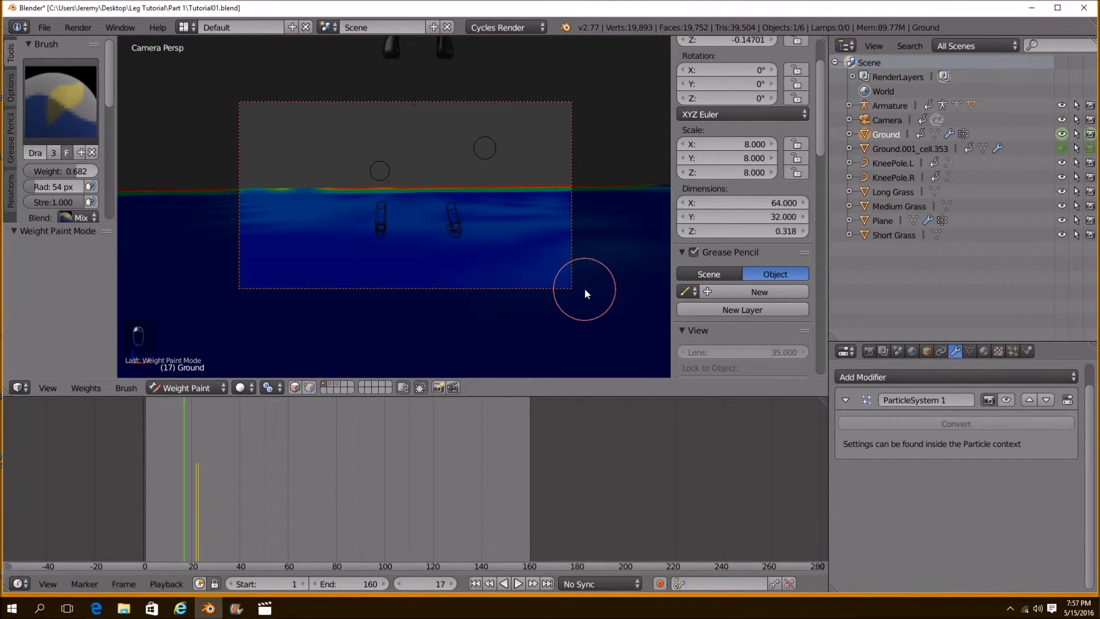
drag(551, 291, 545, 308)
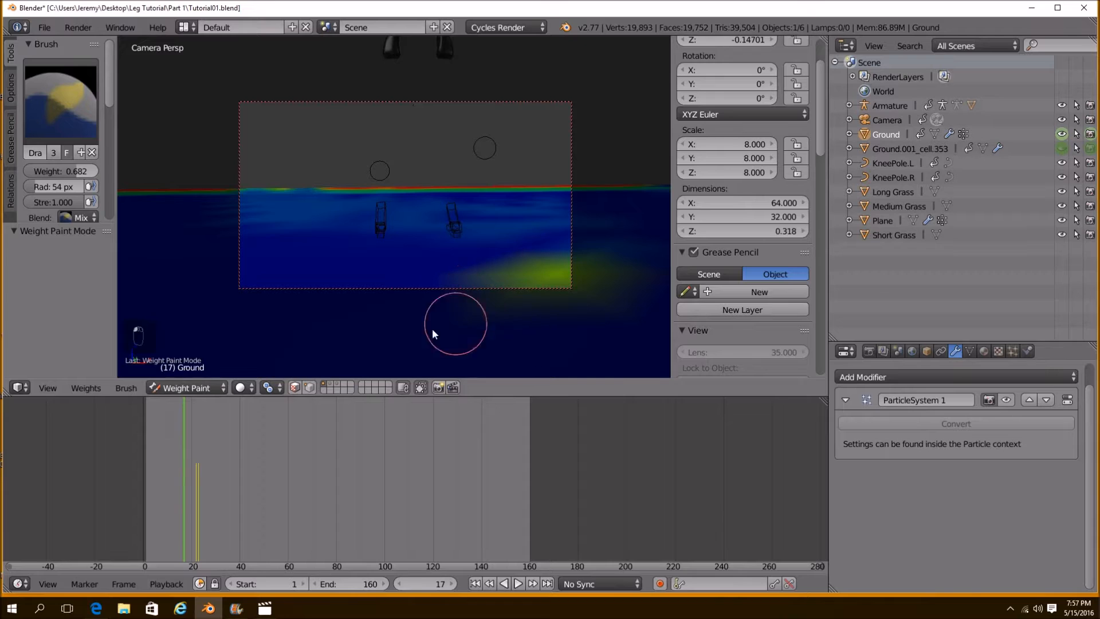
click(189, 388)
click(190, 377)
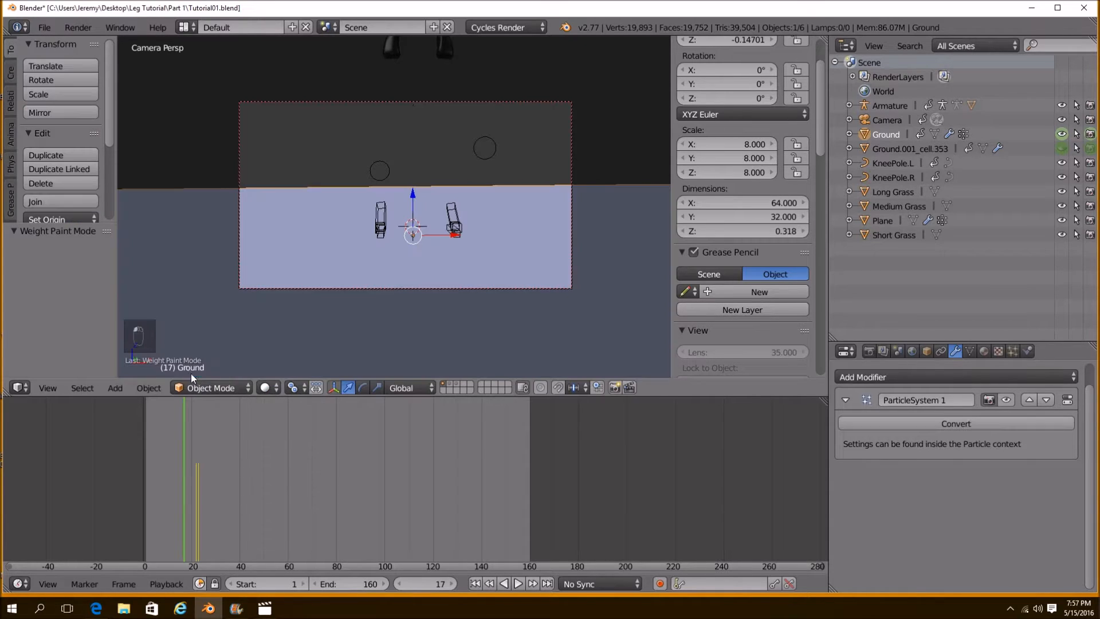
Set the Ground particle system's emission number to 5000
click(1013, 350)
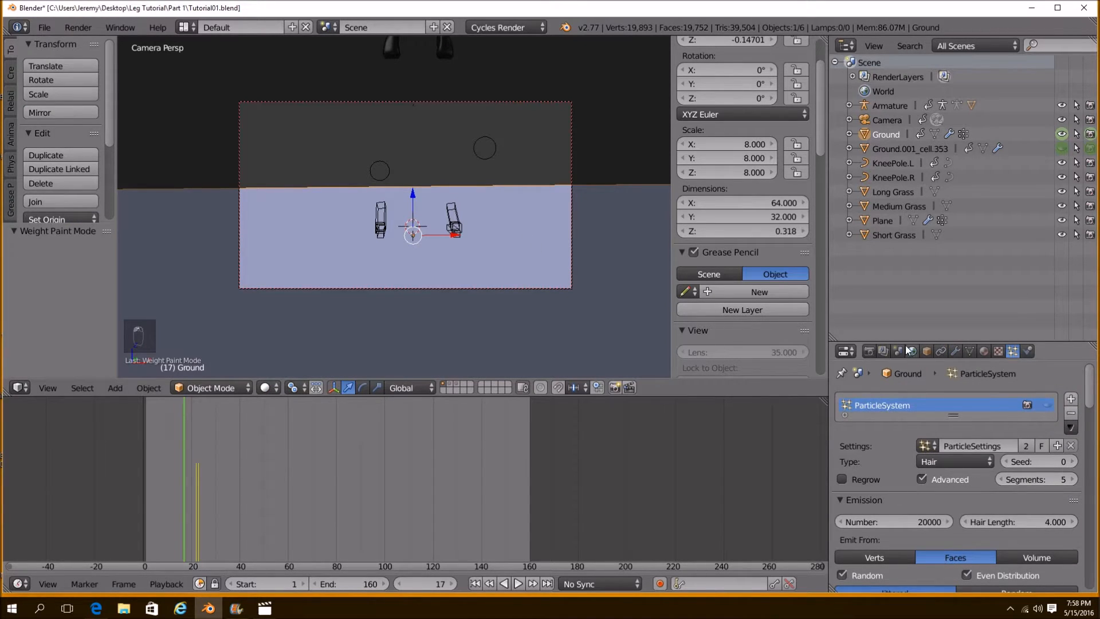
drag(907, 345, 923, 114)
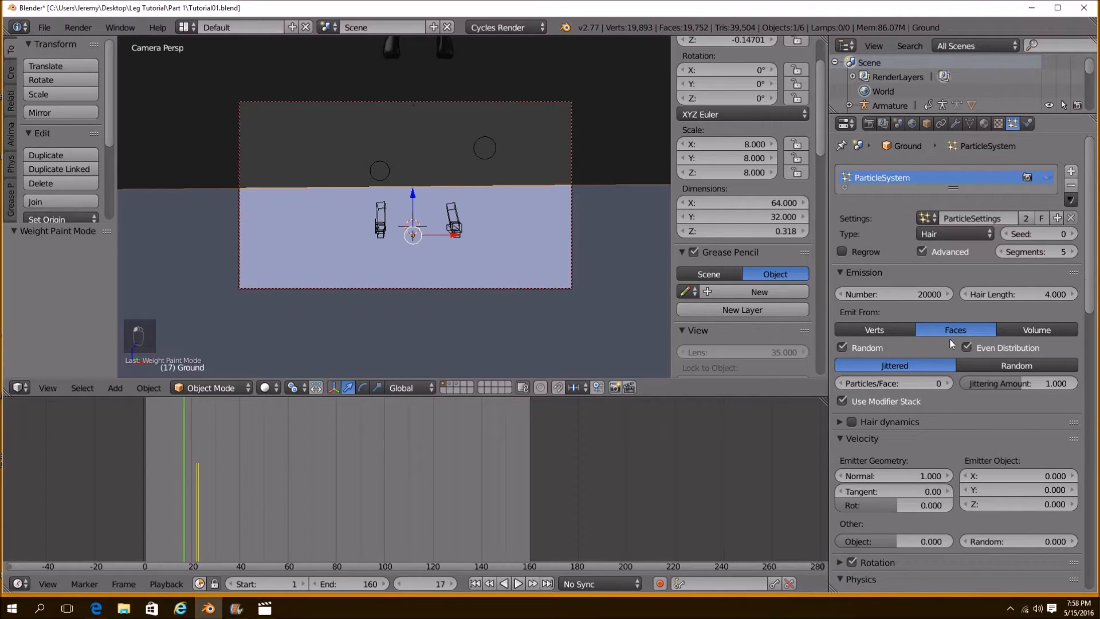
click(914, 297)
text(500)
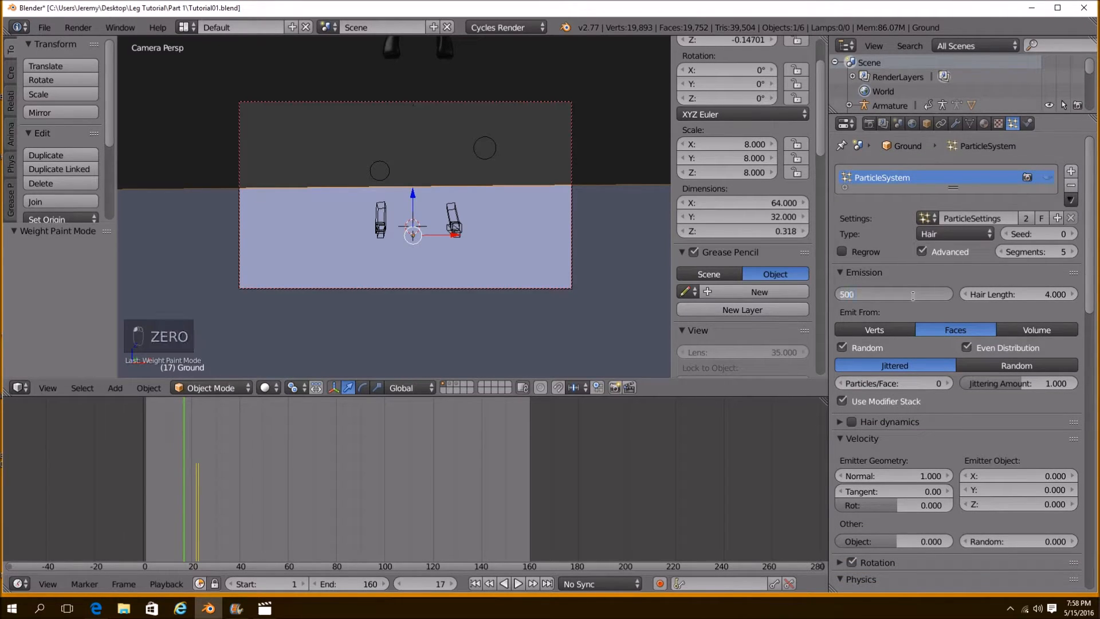
text(0)
key(Return)
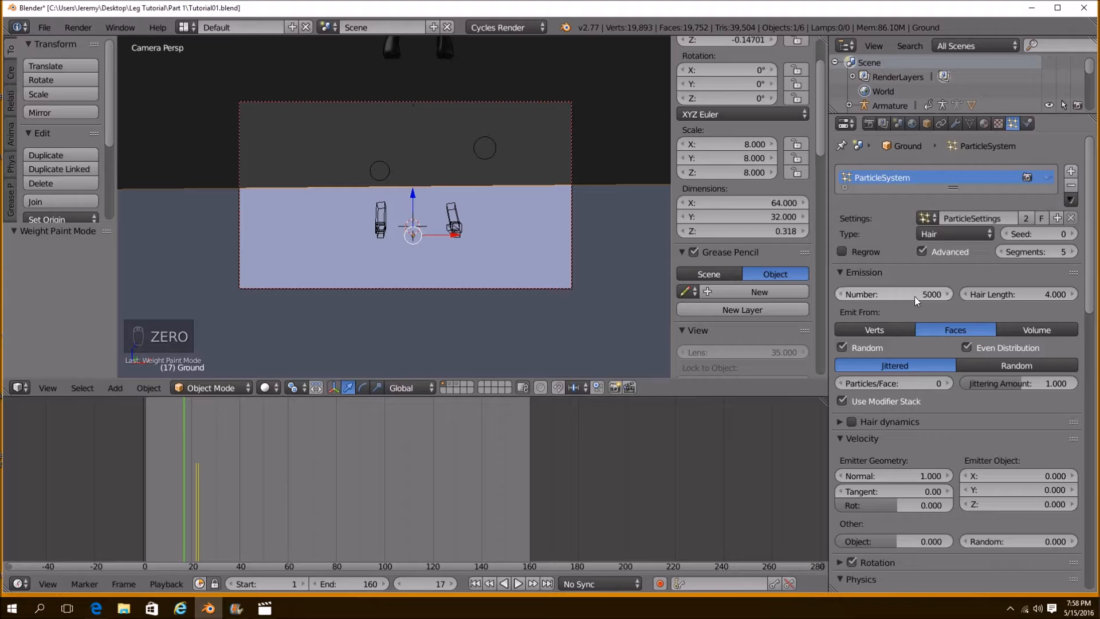
Show the Ground's particle system in the viewport and set its display percentage to 100%
scroll(1021, 332, down, 6)
scroll(1029, 345, down, 2)
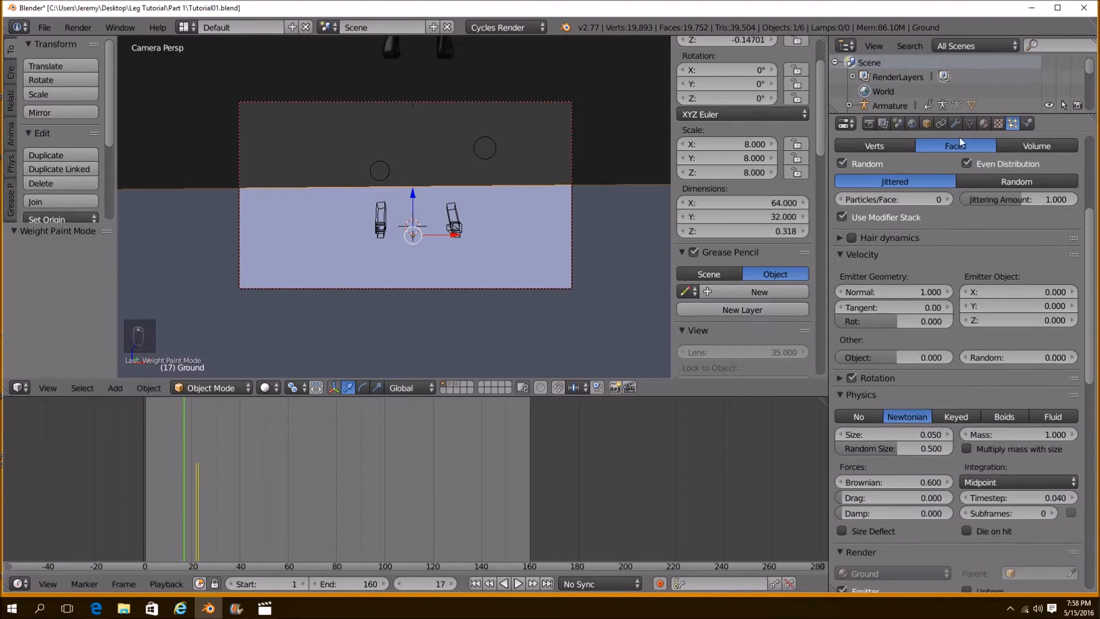
click(955, 123)
click(1010, 124)
scroll(982, 422, down, 10)
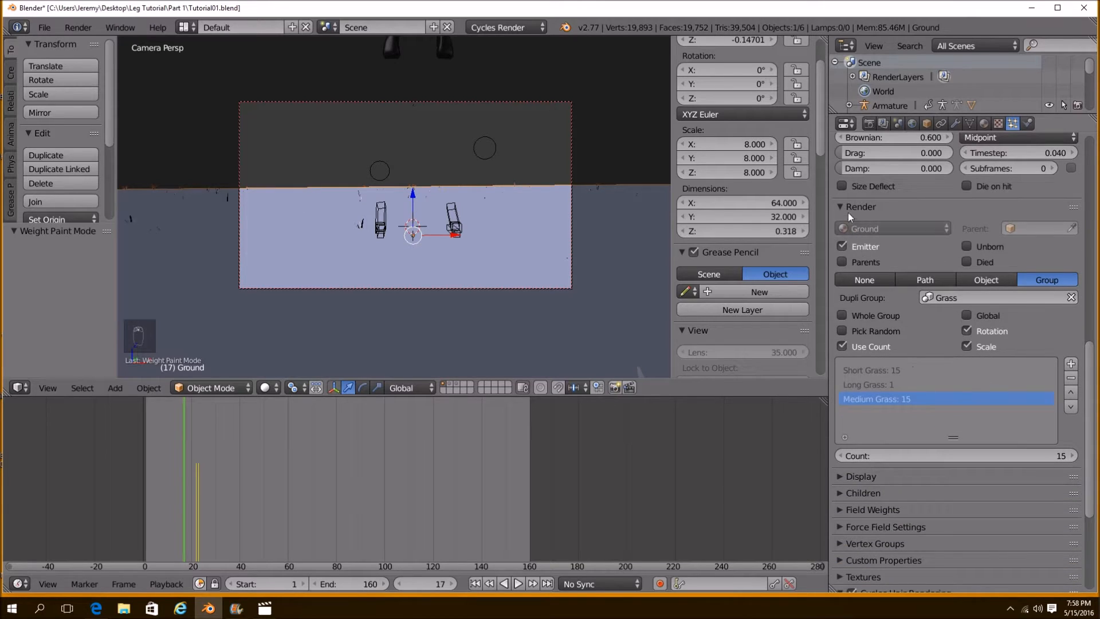
click(849, 212)
click(851, 226)
click(894, 265)
text(100)
key(Return)
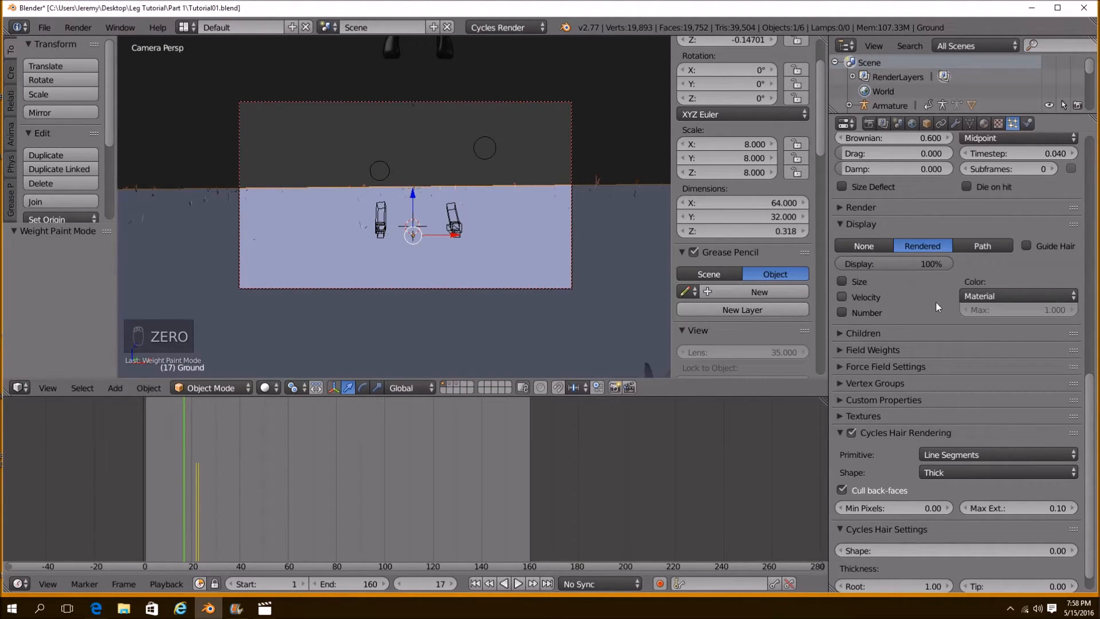
Assign the painted vertex group "Group" to the particle system's density
scroll(884, 353, down, 1)
click(883, 359)
click(957, 381)
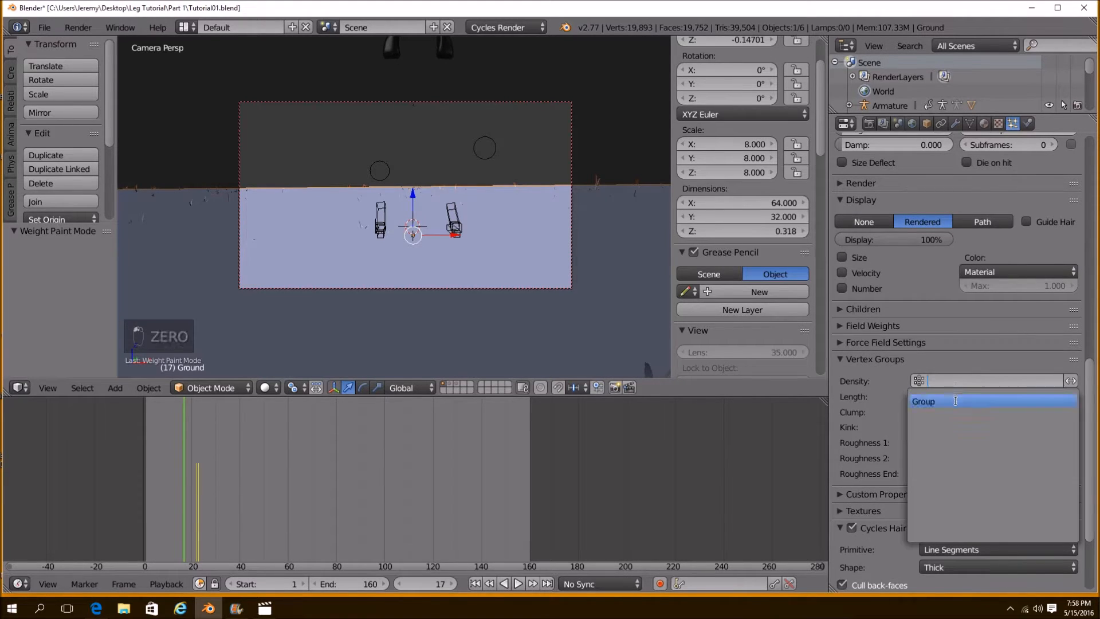
click(957, 401)
Enlarge the particle size to 1 and reduce it to 0.630
scroll(939, 373, up, 4)
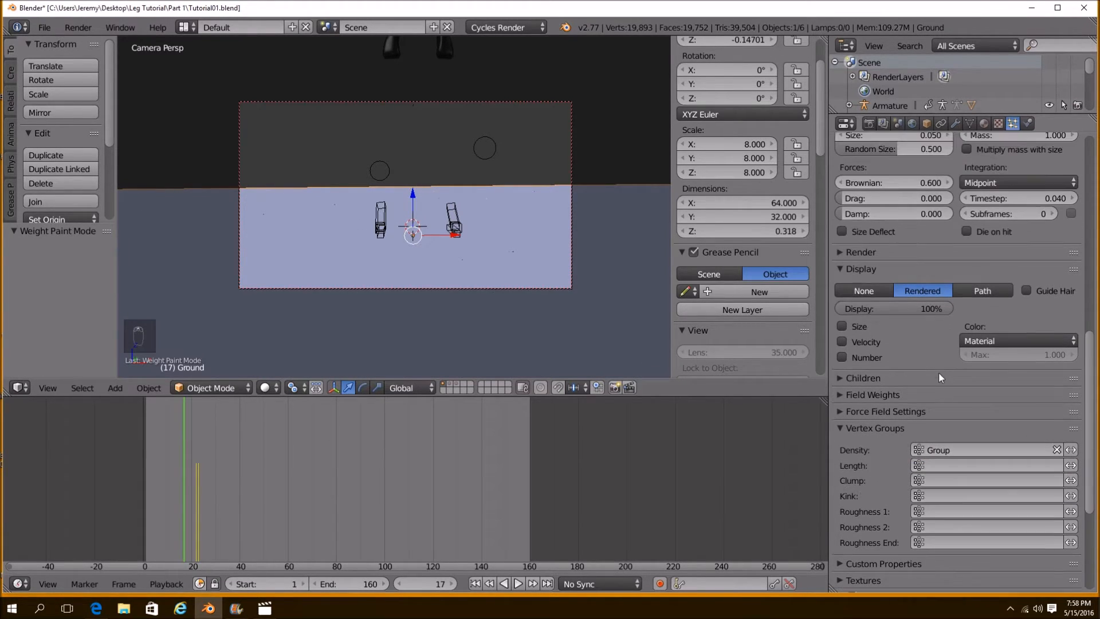
scroll(879, 218, up, 2)
click(878, 202)
text(1)
key(Return)
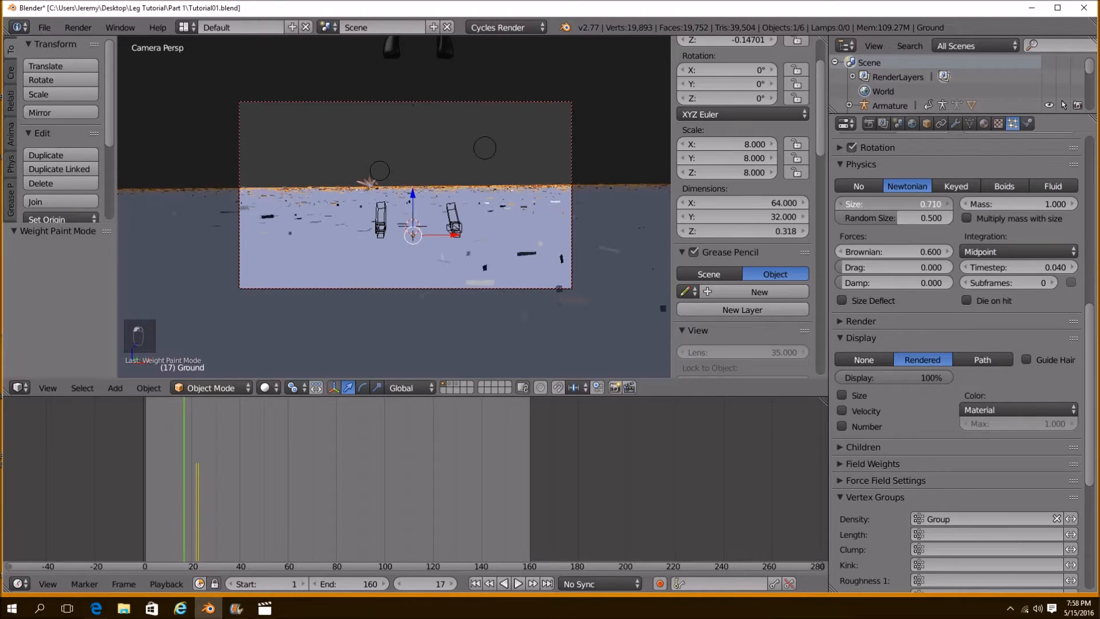
drag(883, 204, 863, 204)
Expand the particle rotation settings and toggle rotation off and back on
scroll(884, 223, up, 3)
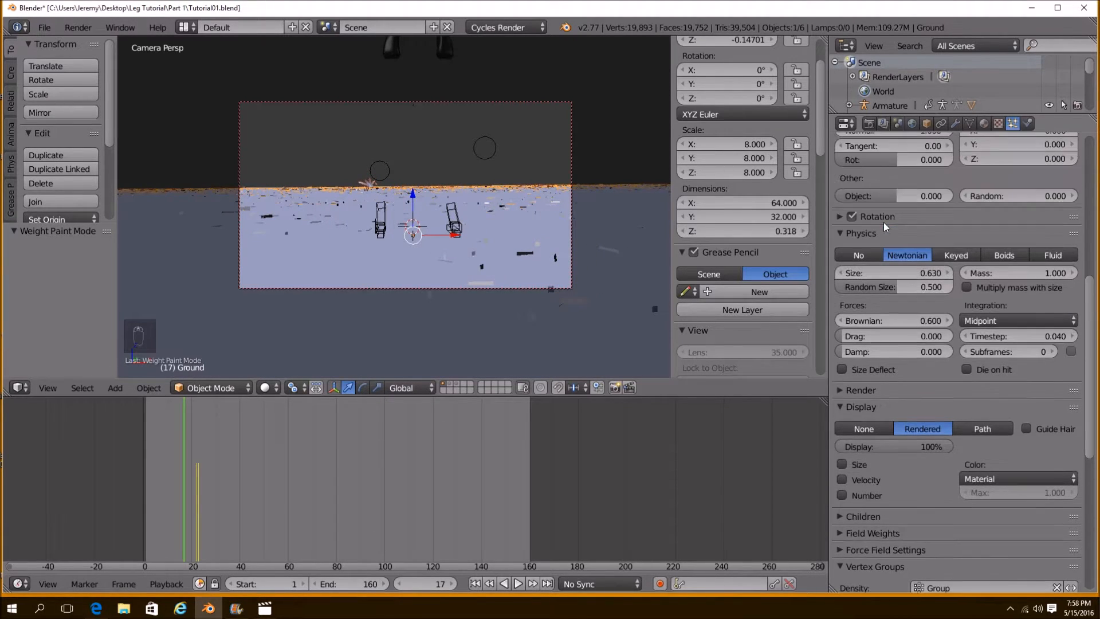
click(840, 217)
click(853, 218)
click(852, 217)
Flip the normals of the Ground mesh in Edit Mode and return to the camera view in Object Mode
mouse_move(547, 259)
middle_down()
mouse_move(552, 281)
mouse_move(580, 252)
mouse_move(568, 263)
mouse_move(568, 294)
mouse_move(542, 252)
middle_up()
key(Tab)
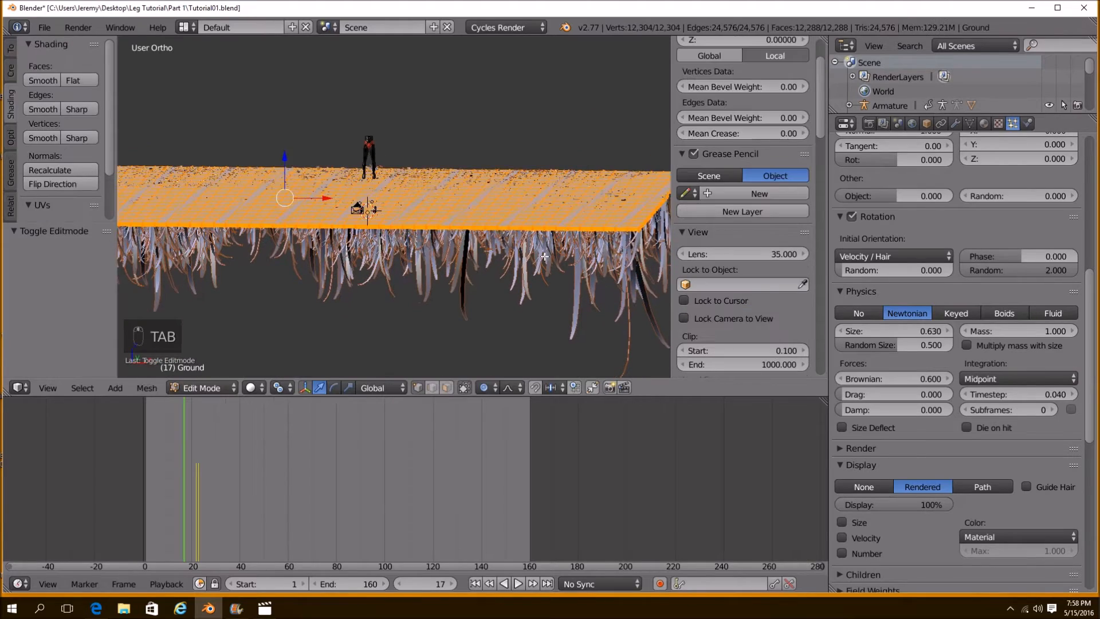
click(72, 183)
key(Tab)
middle_drag(395, 229, 456, 240)
key(KP_0)
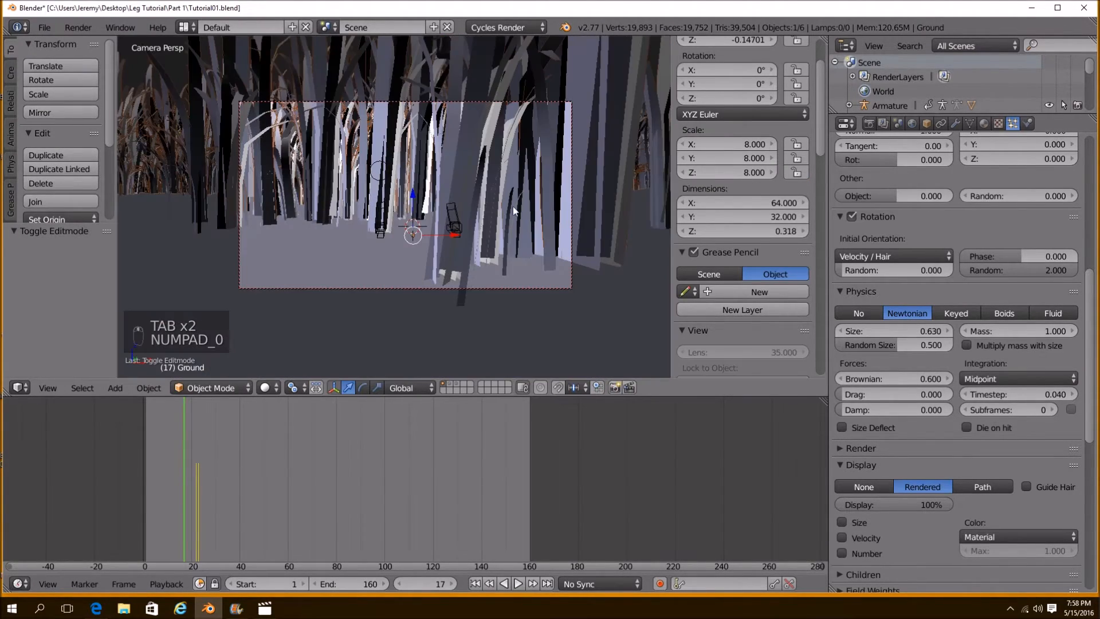
Reduce the particle size to 0.03 and fine-tune it to 0.090
click(894, 331)
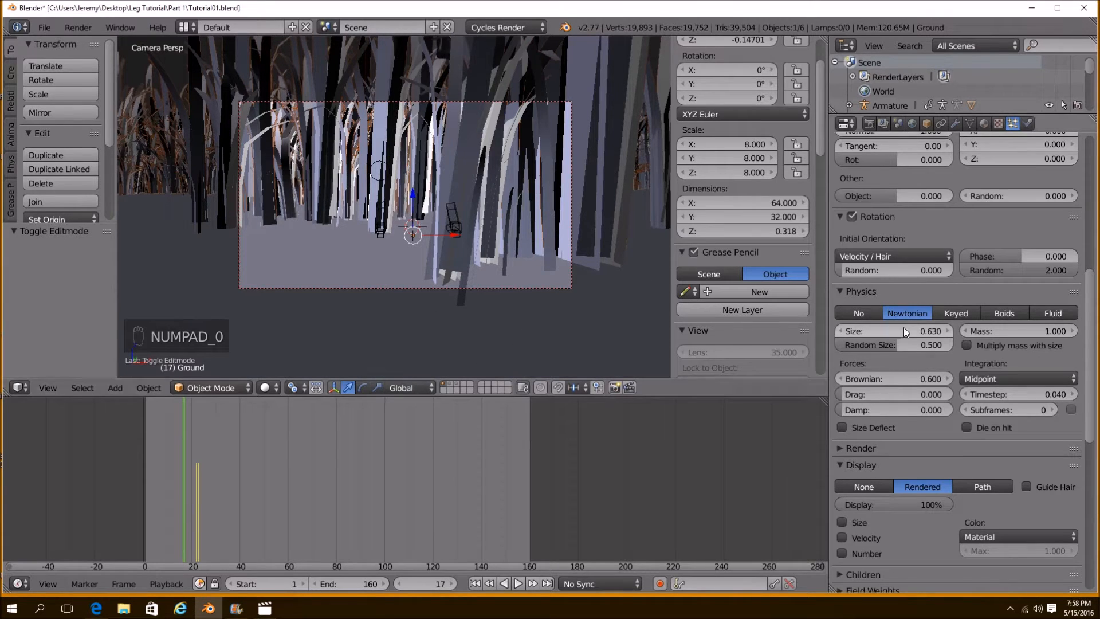
text(0.03)
key(Return)
drag(894, 331, 929, 331)
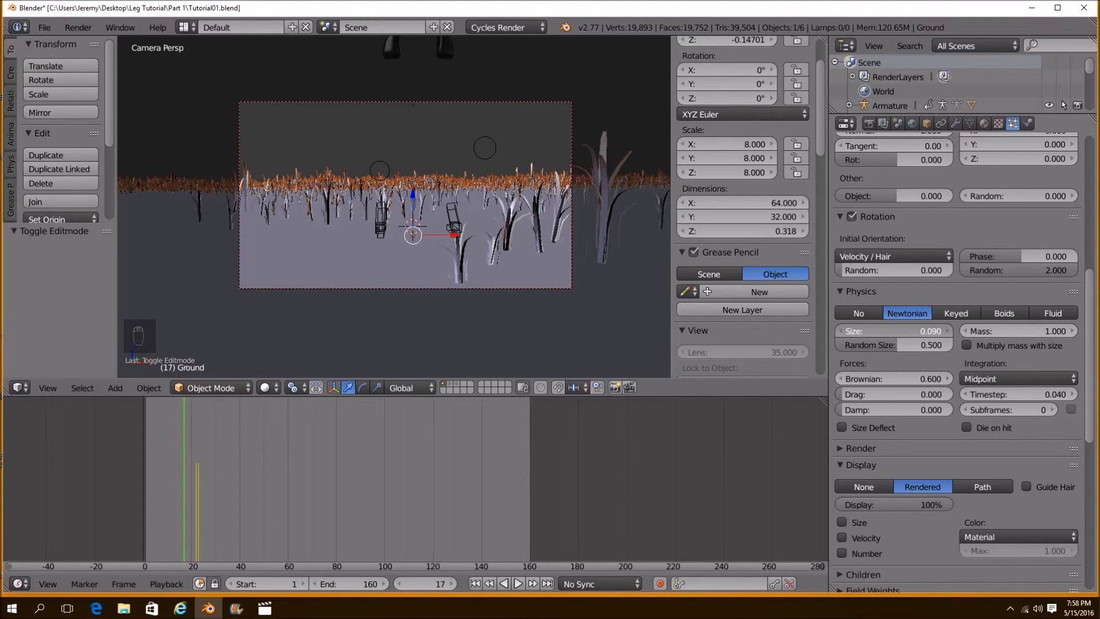
Assign the vertex group "Group" to the particle system's length
scroll(963, 416, down, 7)
click(992, 499)
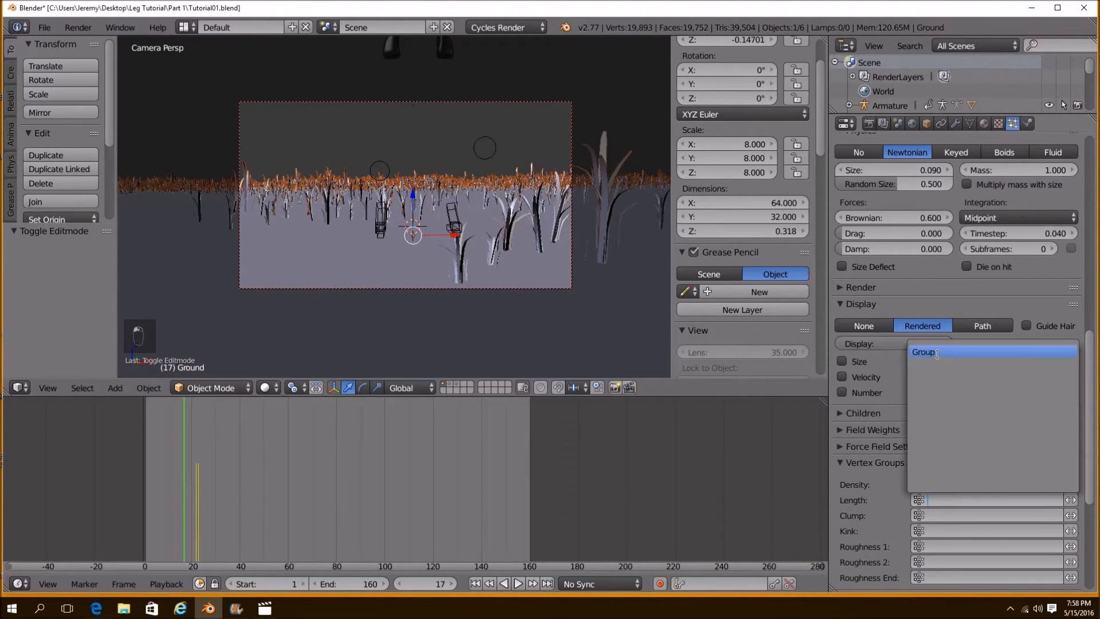
click(937, 352)
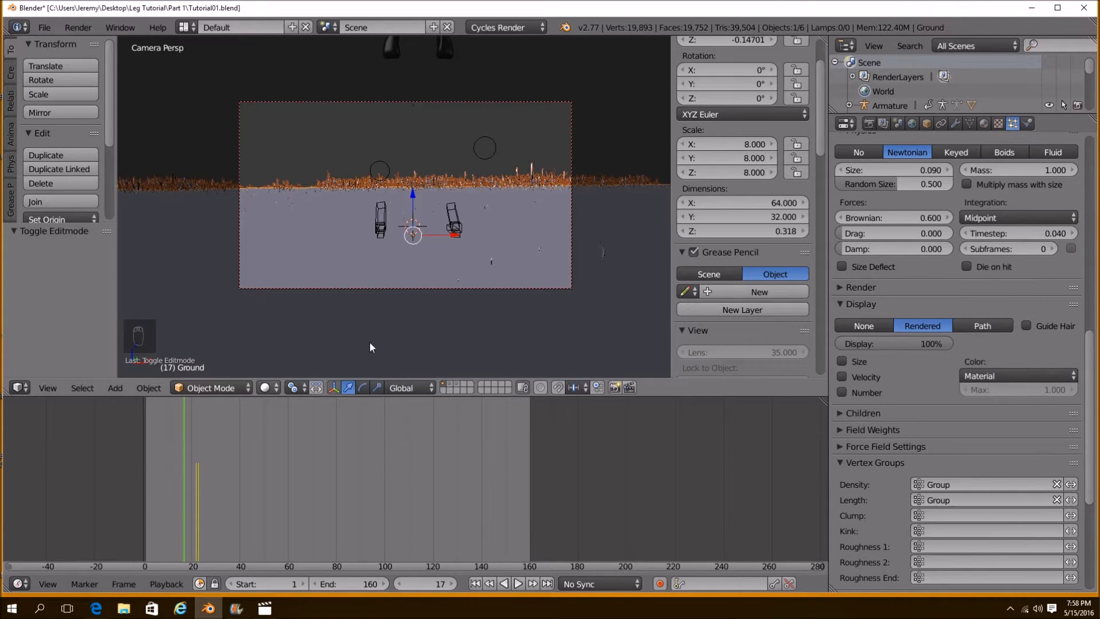
Preview the grass in rendered shading from the camera and switch back to solid shading
click(264, 388)
click(298, 289)
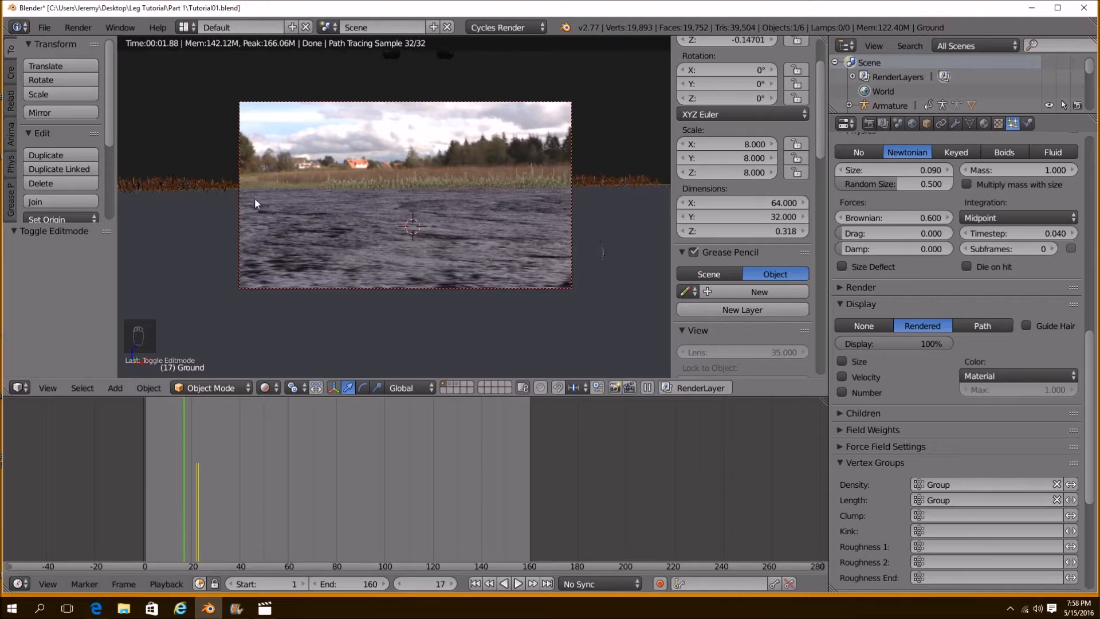
click(265, 387)
click(265, 387)
click(291, 336)
Weight-paint the sparse stretch of the Ground's far edge at weight 1.000 and return to Object Mode in camera view
mouse_move(291, 336)
middle_down()
mouse_move(391, 281)
mouse_move(322, 215)
mouse_move(422, 294)
middle_up()
click(229, 384)
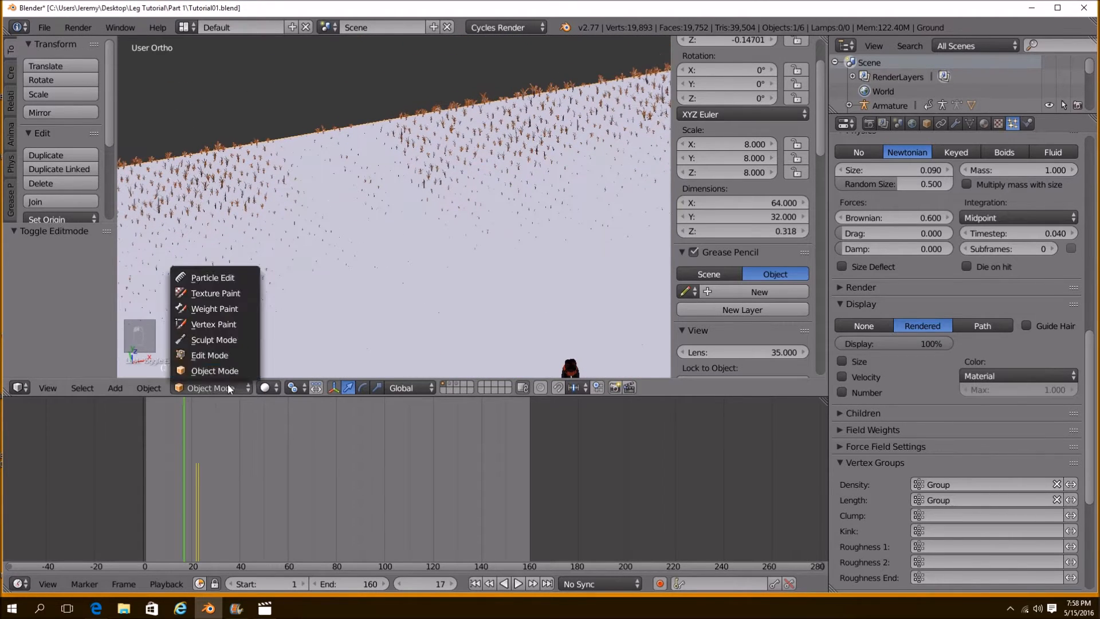
click(213, 305)
middle_drag(270, 257, 337, 235)
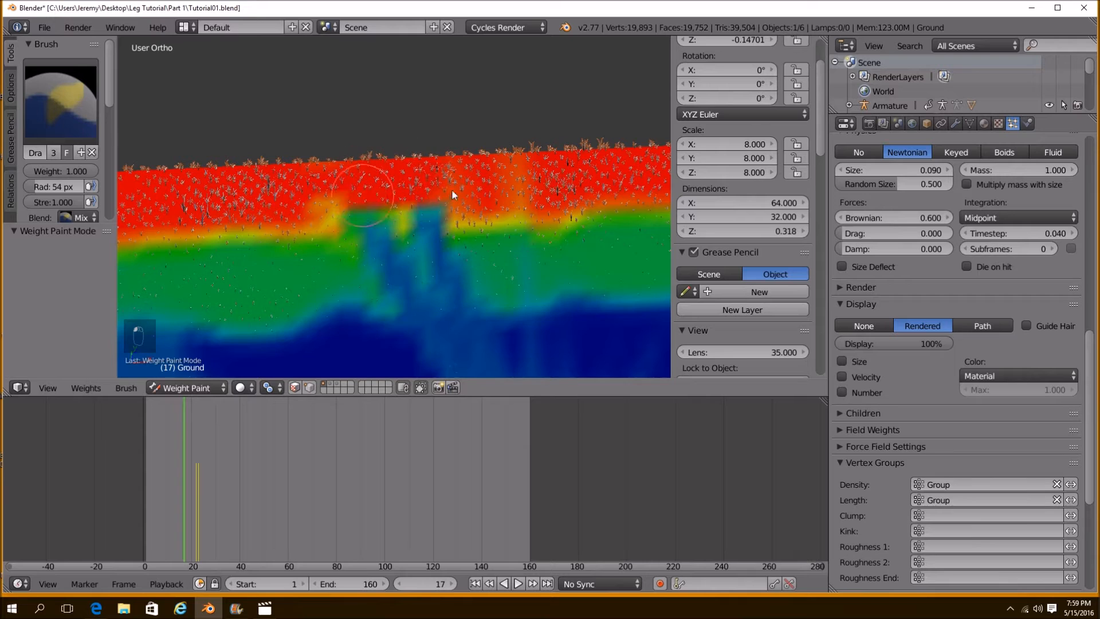
middle_drag(436, 187, 465, 211)
key(KP_0)
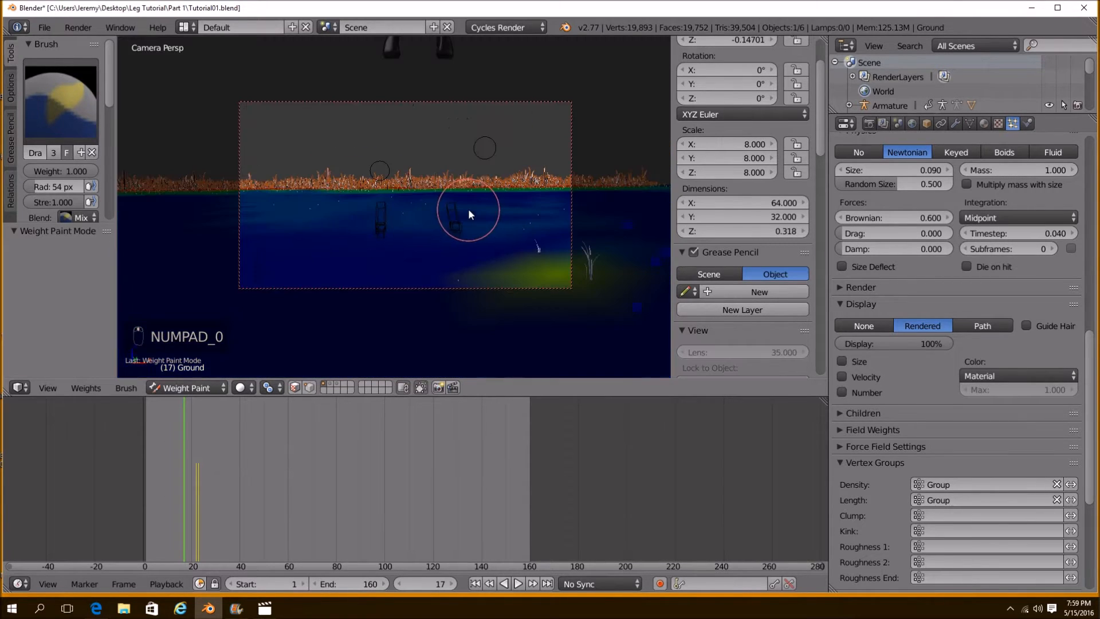
click(218, 389)
click(202, 369)
Set the particles to emit from the volume and preview the camera view in rendered shading
scroll(975, 286, up, 15)
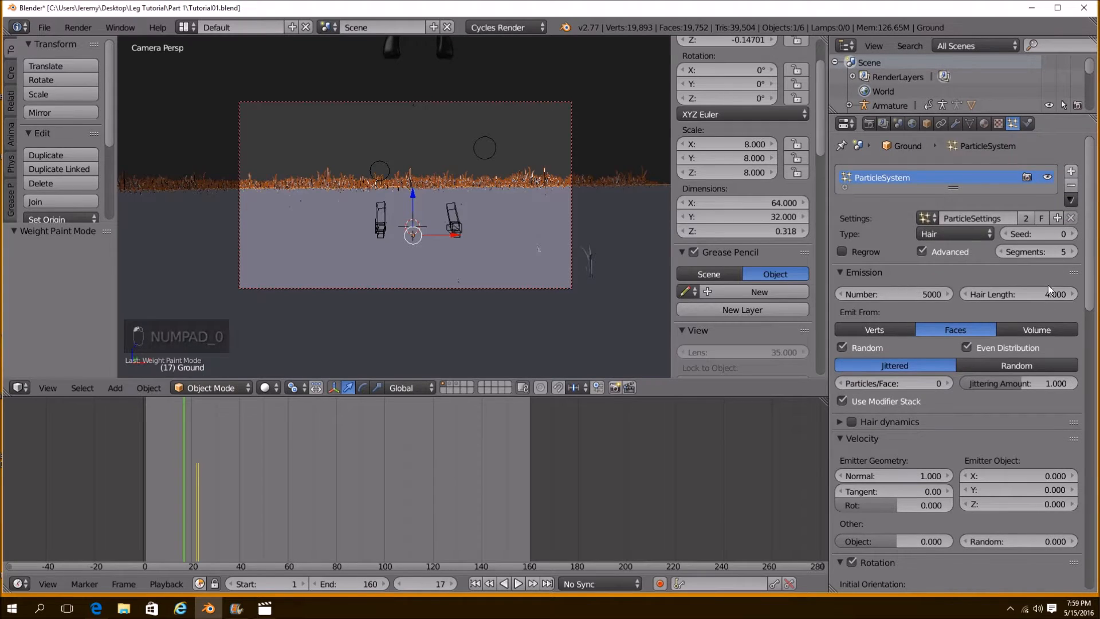
click(1024, 328)
click(265, 388)
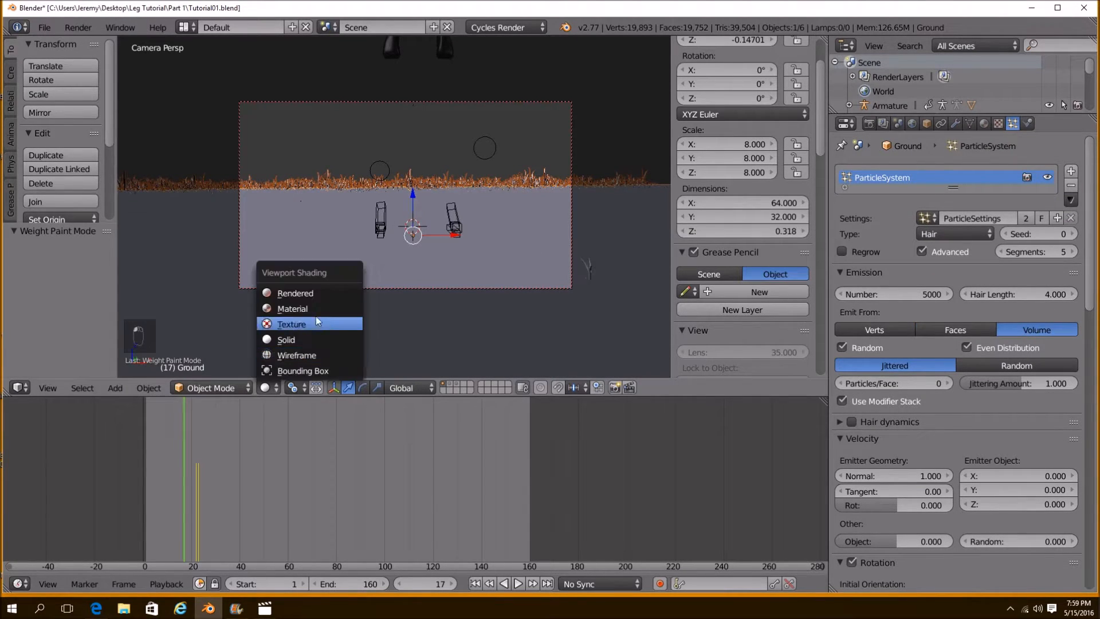
click(312, 293)
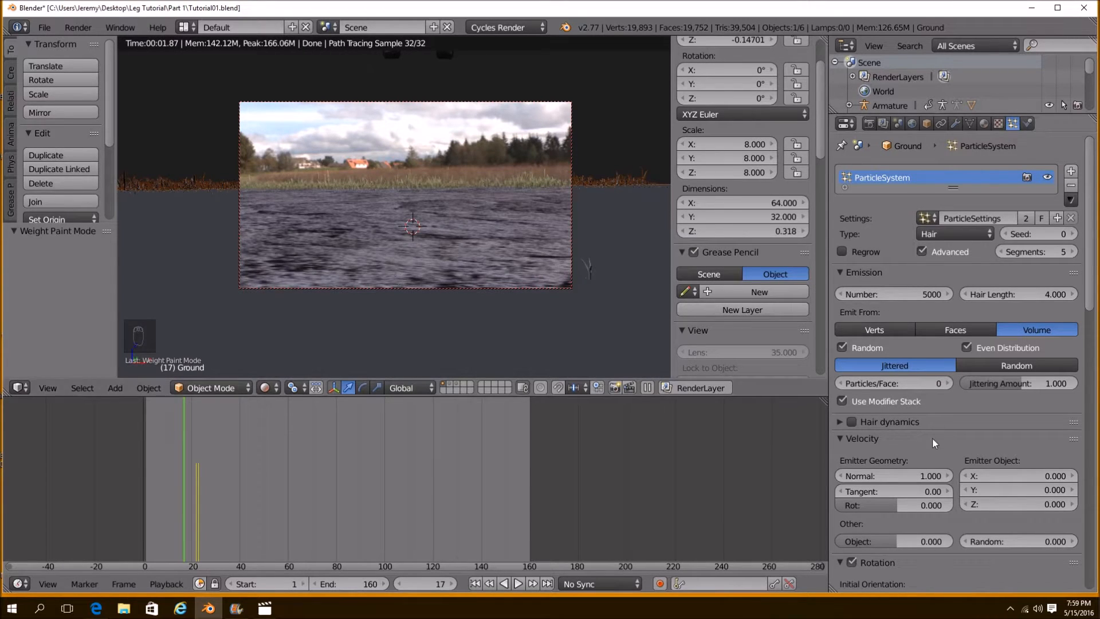
Increase the particle size to 0.120
scroll(928, 447, down, 10)
click(948, 401)
click(947, 401)
click(947, 401)
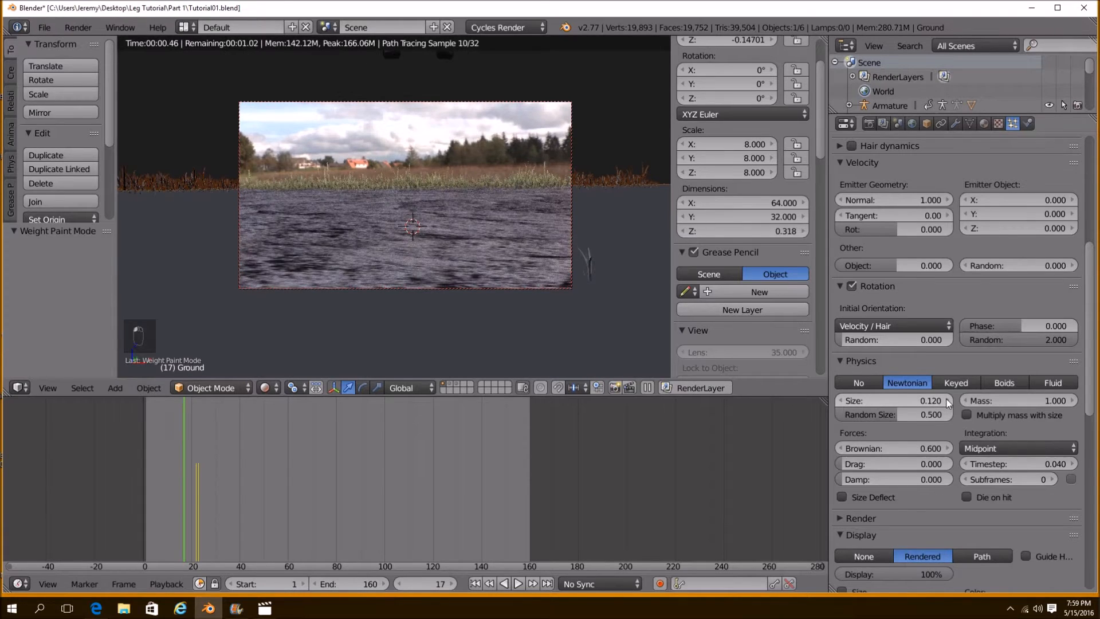
Switch to solid shading and weight-paint a small patch of the Ground near the camera at weight 1.000
click(265, 388)
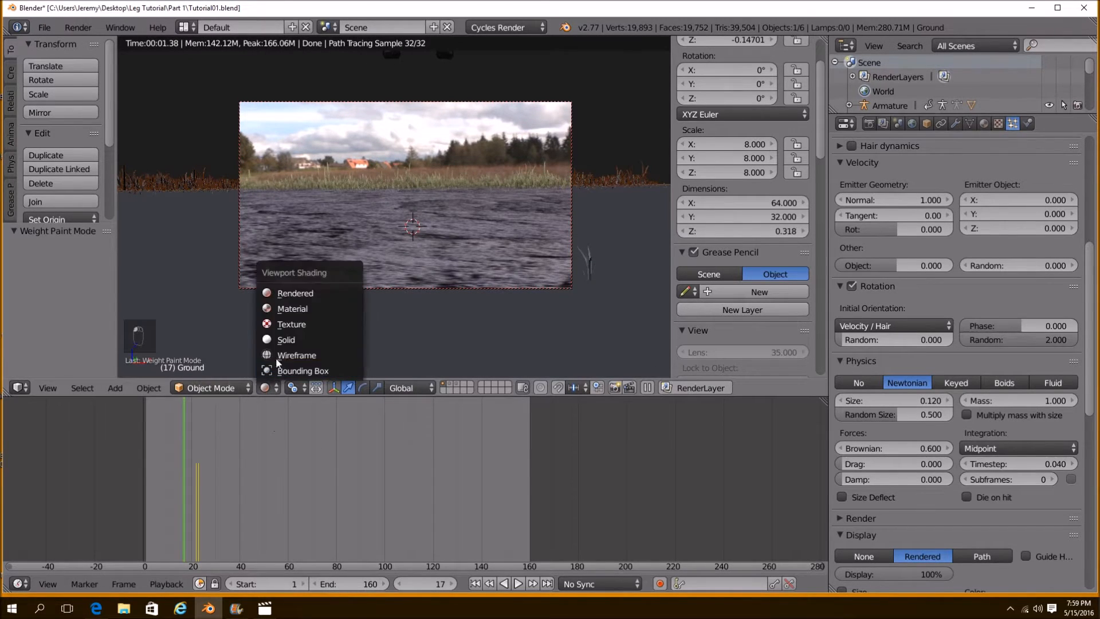
click(300, 338)
mouse_move(349, 252)
middle_down()
mouse_move(375, 280)
mouse_move(372, 316)
middle_up()
click(225, 388)
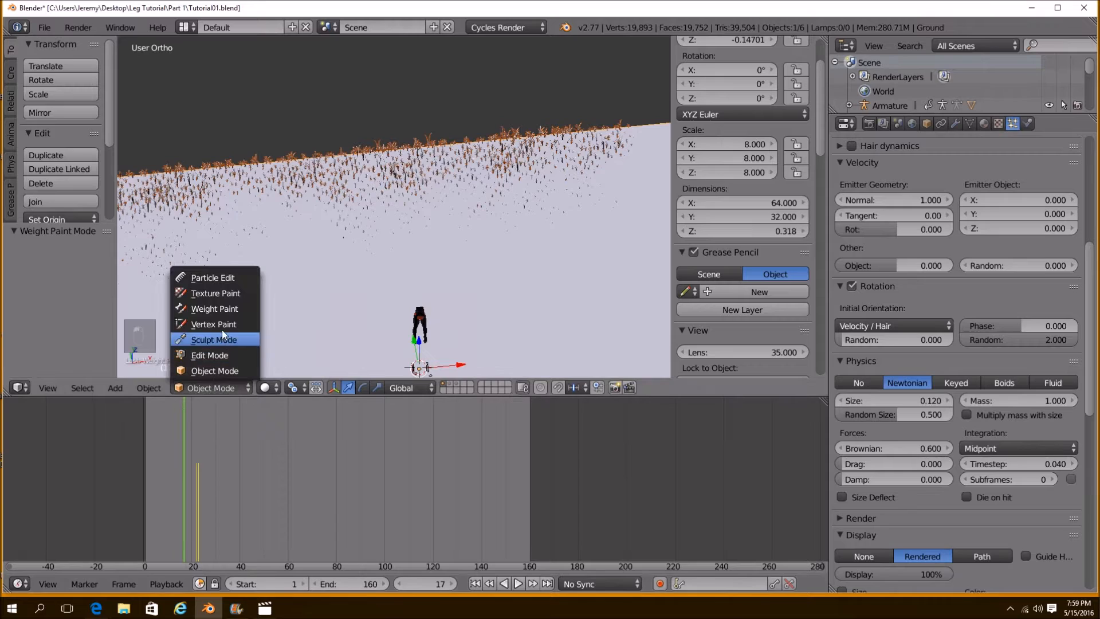
click(216, 311)
mouse_move(335, 221)
mouse_down()
mouse_move(147, 208)
mouse_move(231, 246)
mouse_move(541, 191)
mouse_move(535, 277)
mouse_move(634, 323)
mouse_up()
scroll(497, 311, down, 1)
middle_drag(496, 310, 559, 300)
scroll(544, 316, down, 1)
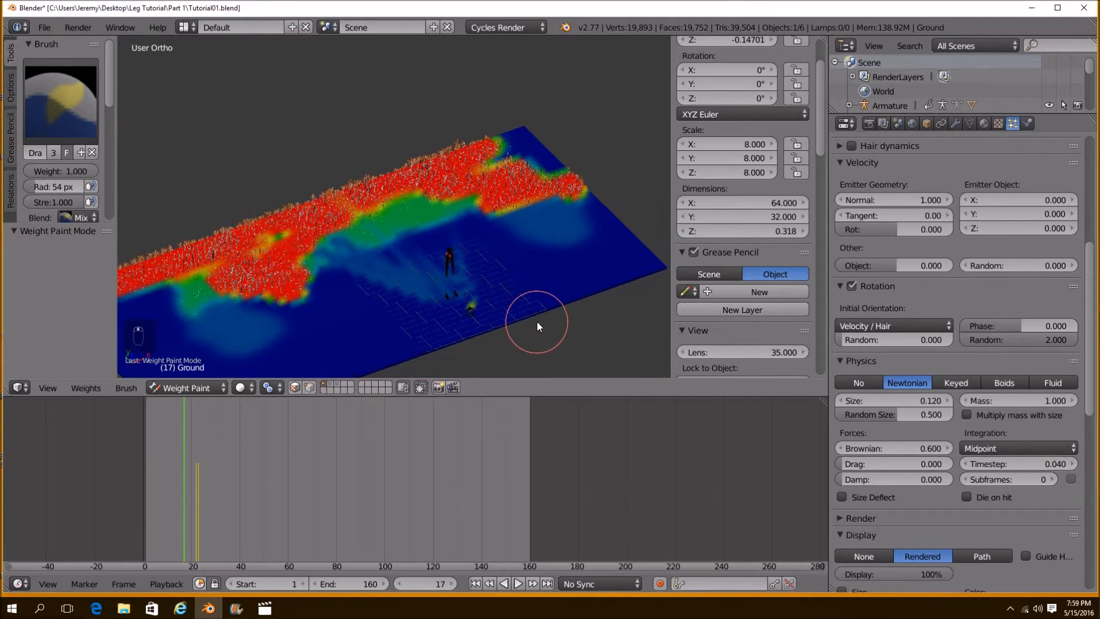
scroll(504, 295, up, 3)
scroll(487, 281, up, 3)
drag(435, 241, 437, 267)
Return to Object Mode in the camera view and preview the new foreground grass in rendered shading
key(KP_0)
click(198, 388)
click(194, 373)
click(263, 388)
click(304, 293)
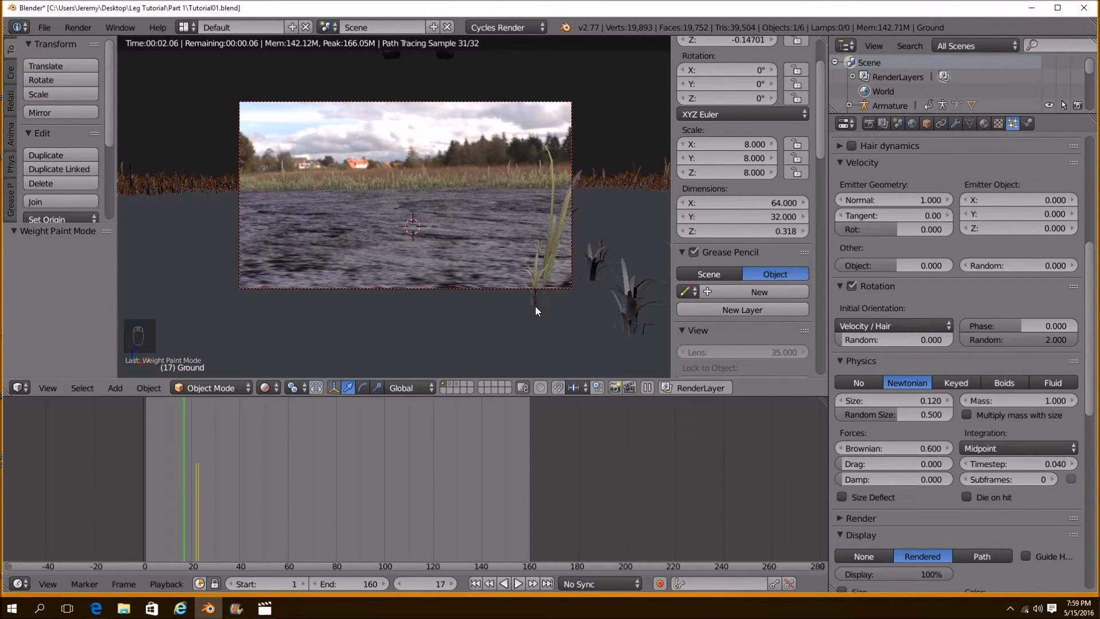
Show the Ground material's node tree and move the Diffuse, Glossy and Mix Shader nodes away from the Image Texture
click(19, 584)
click(40, 426)
scroll(401, 490, down, 3)
middle_drag(449, 487, 363, 481)
key(a)
key(b)
drag(322, 407, 693, 548)
key(g)
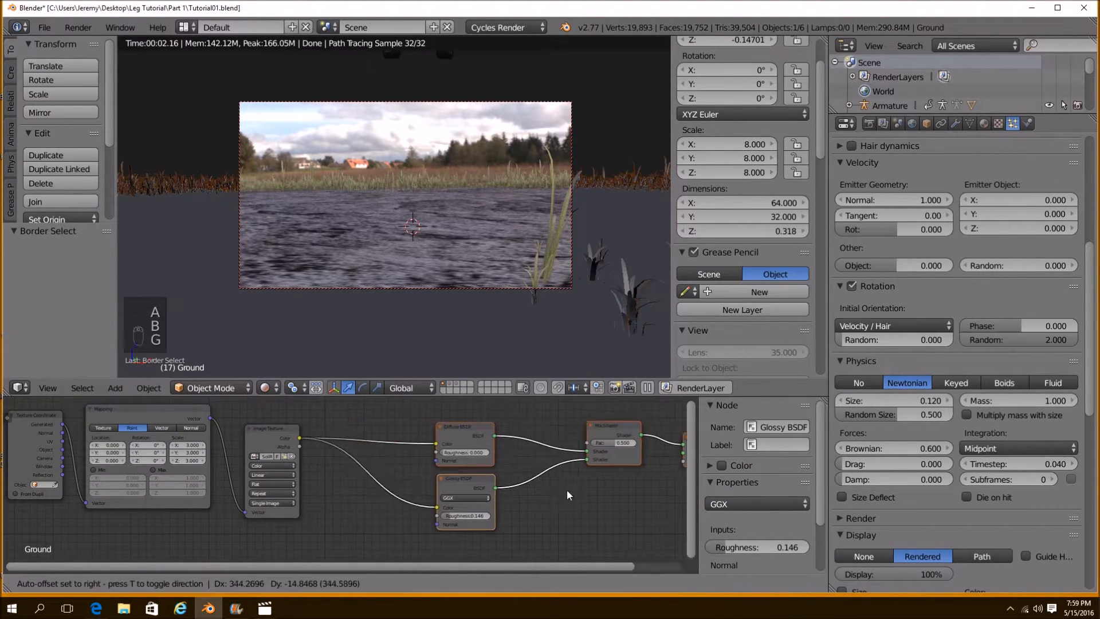
click(631, 490)
Add a Bump node to the Ground material and link the Image Texture's color to its Height
key(shift+a)
mouse_move(345, 491)
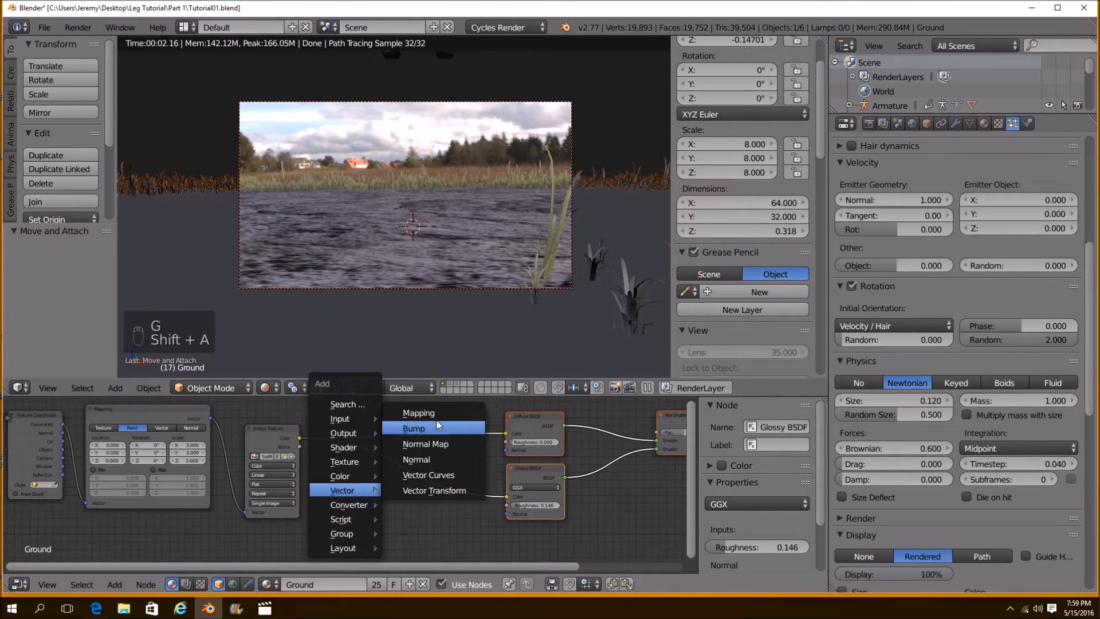
click(414, 428)
click(345, 498)
middle_drag(345, 498, 339, 472)
drag(294, 413, 340, 524)
Link the Bump node's Normal output to the Normal inputs of both the Glossy BSDF and the Diffuse BSDF
scroll(415, 515, up, 1)
middle_drag(369, 499, 347, 506)
drag(363, 488, 488, 489)
drag(363, 488, 487, 414)
middle_drag(475, 478, 463, 468)
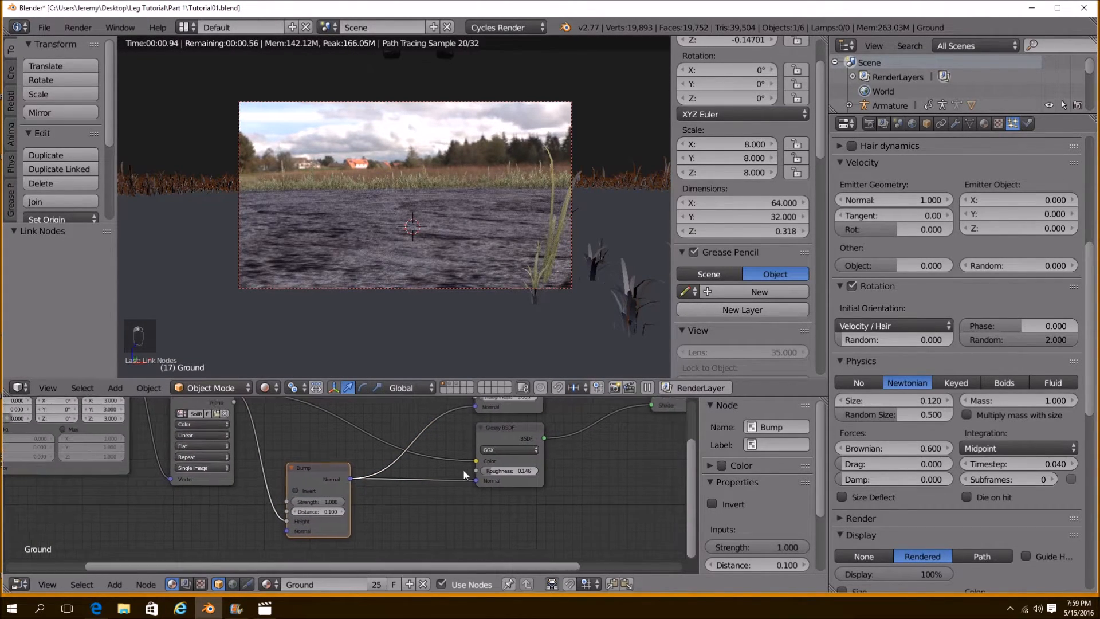
Try a roughness of 0.414 on the Ground's Glossy BSDF and undo the change
scroll(338, 516, up, 1)
mouse_move(328, 504)
mouse_down()
mouse_move(308, 504)
mouse_move(329, 504)
mouse_up()
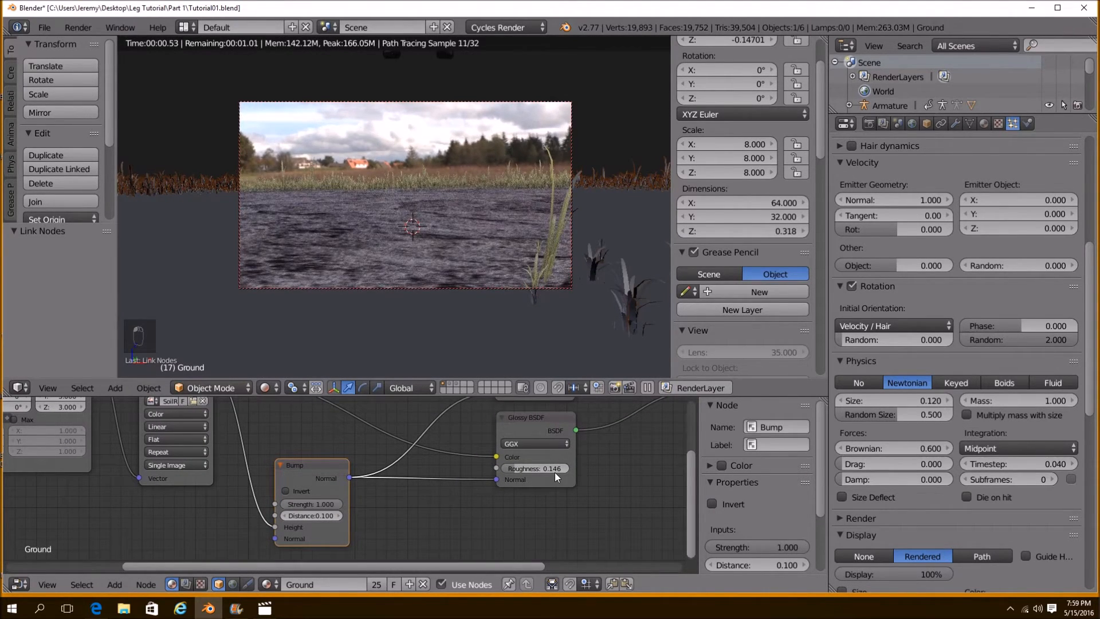
drag(534, 470, 552, 470)
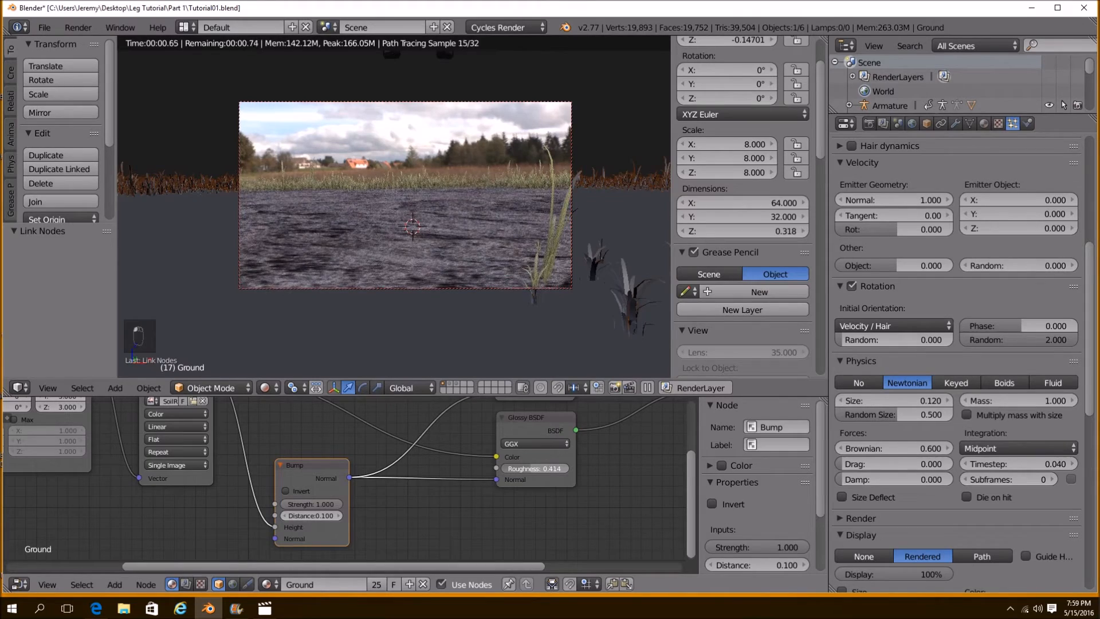
key(ctrl+z)
Set the Ground material's Mapping scale to 5 on X, Y and Z
middle_drag(596, 439, 587, 474)
scroll(531, 490, down, 3)
middle_drag(191, 478, 372, 508)
scroll(372, 509, up, 2)
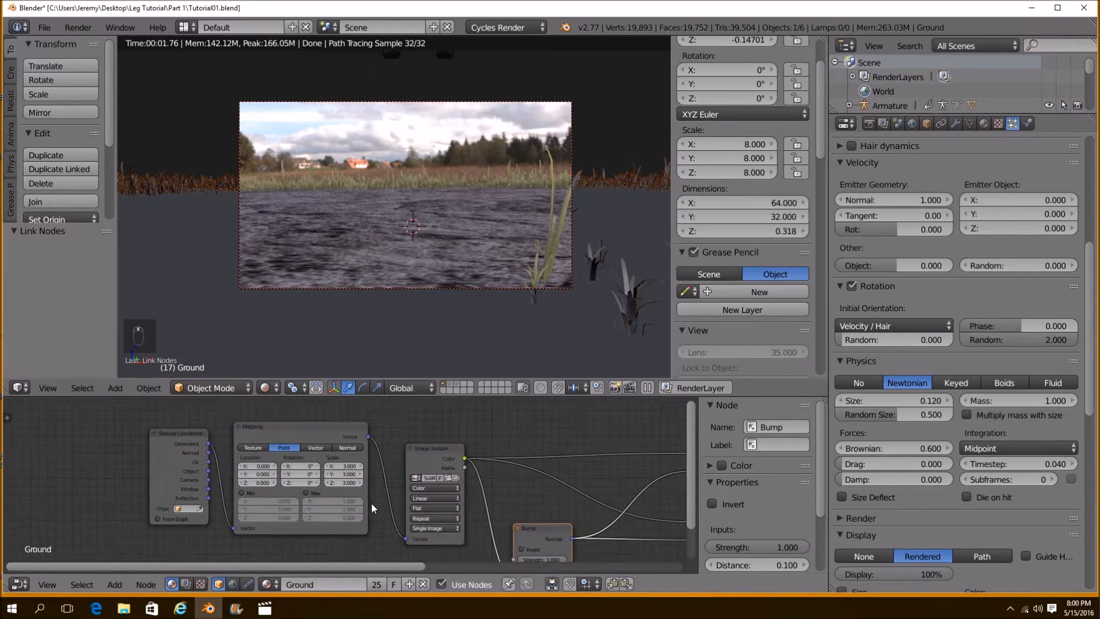
scroll(372, 508, up, 2)
double_click(344, 461)
text(5)
key(Tab)
text(5)
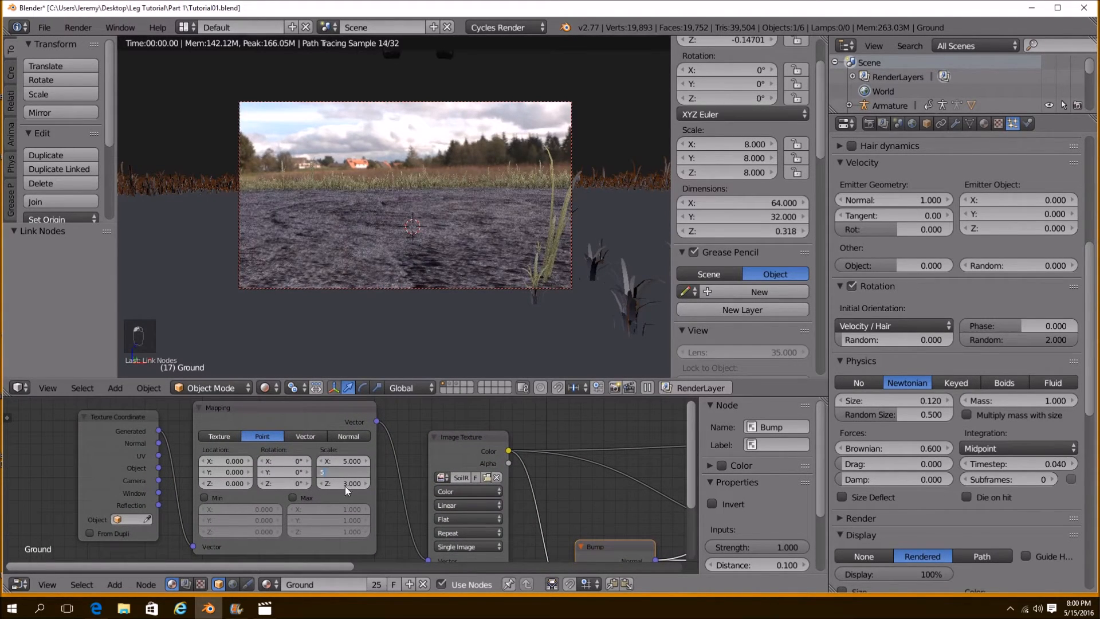
key(Tab)
text(5)
key(Return)
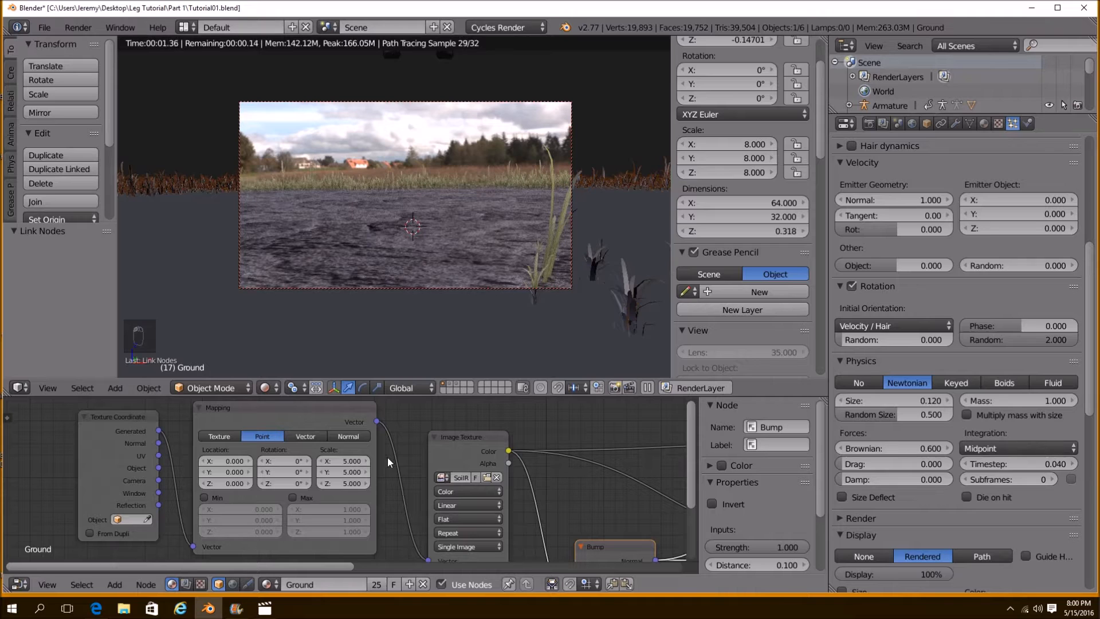
Set the Ground material's Mapping scale to 8 on X, Y and Z
click(346, 466)
text(8)
key(Tab)
text(8)
key(Return)
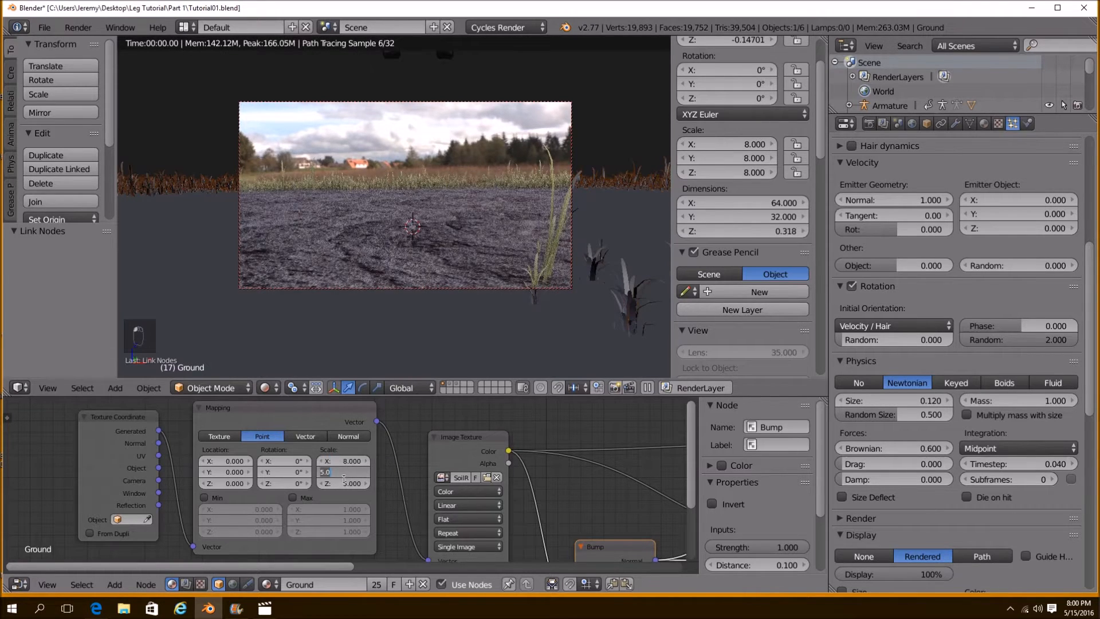
click(344, 489)
key(8)
key(Return)
scroll(415, 496, down, 1)
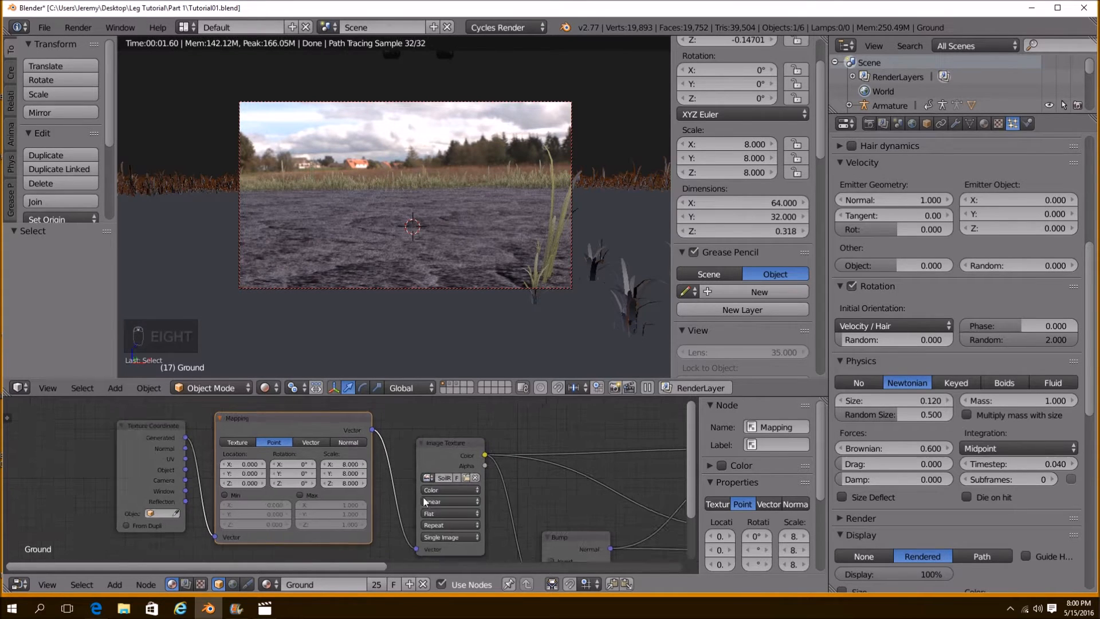
middle_drag(457, 503, 267, 430)
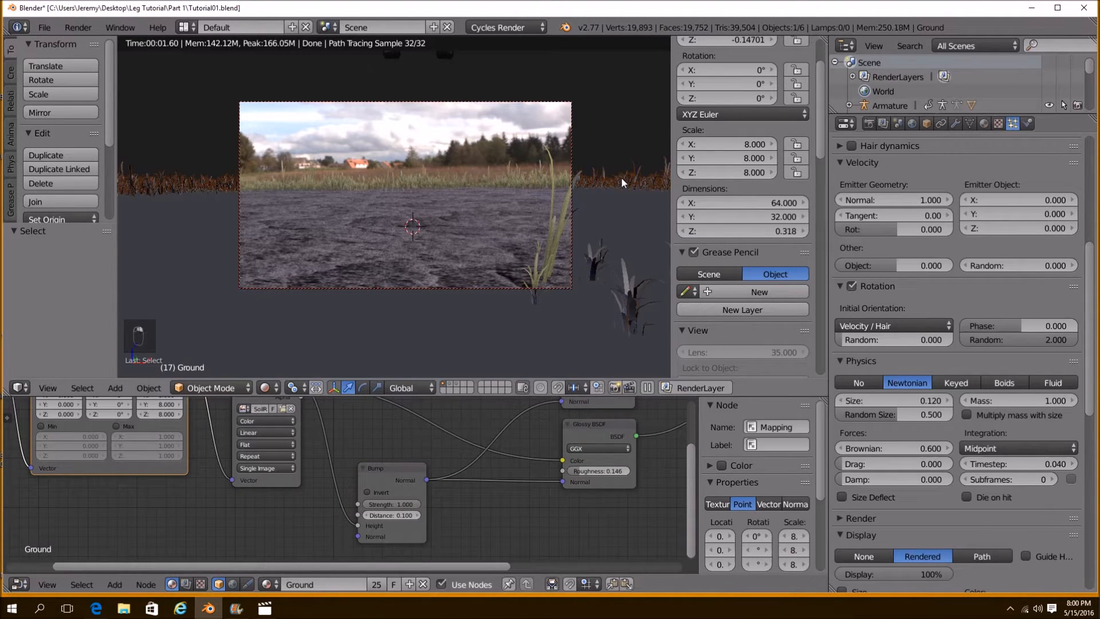
Convert the Ground's particle system into real objects and select one of the distant grass clumps outside the camera frame
click(956, 123)
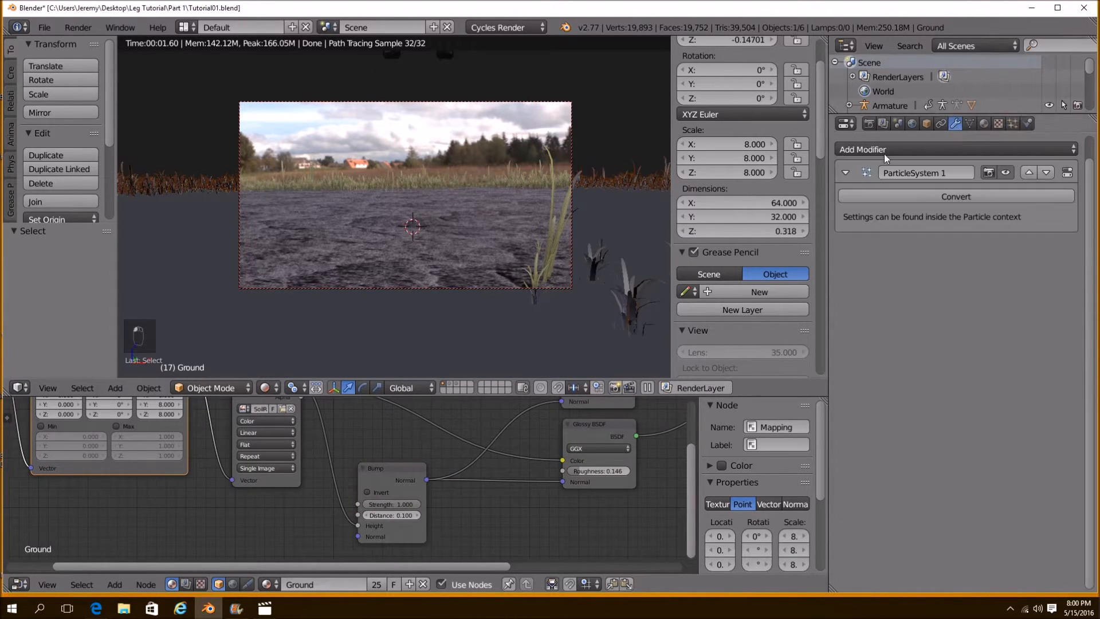
click(949, 197)
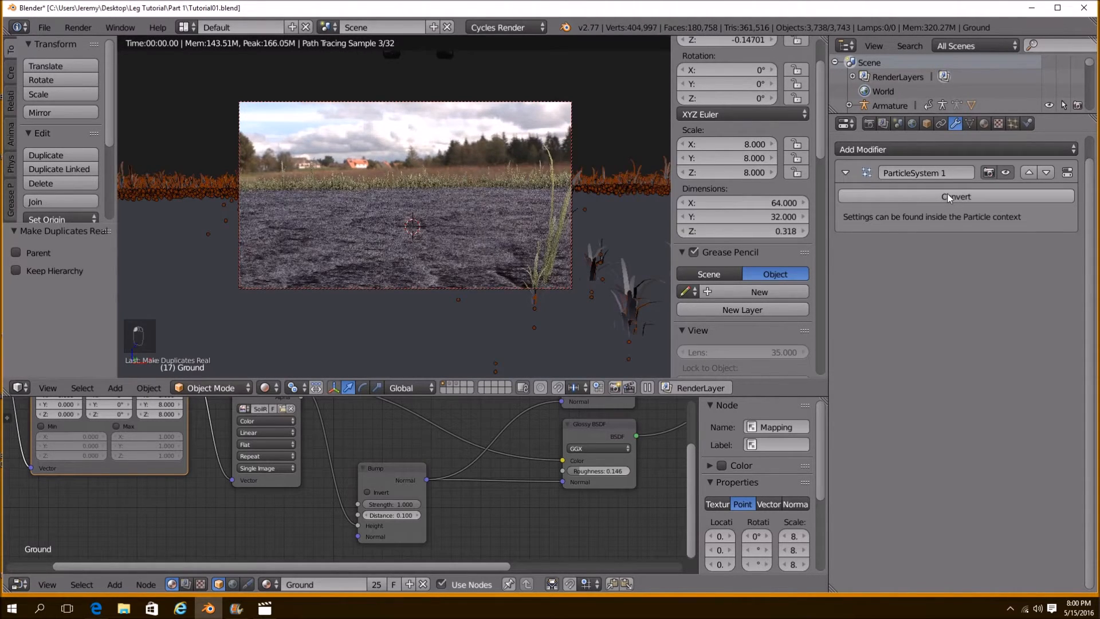
right_click(609, 181)
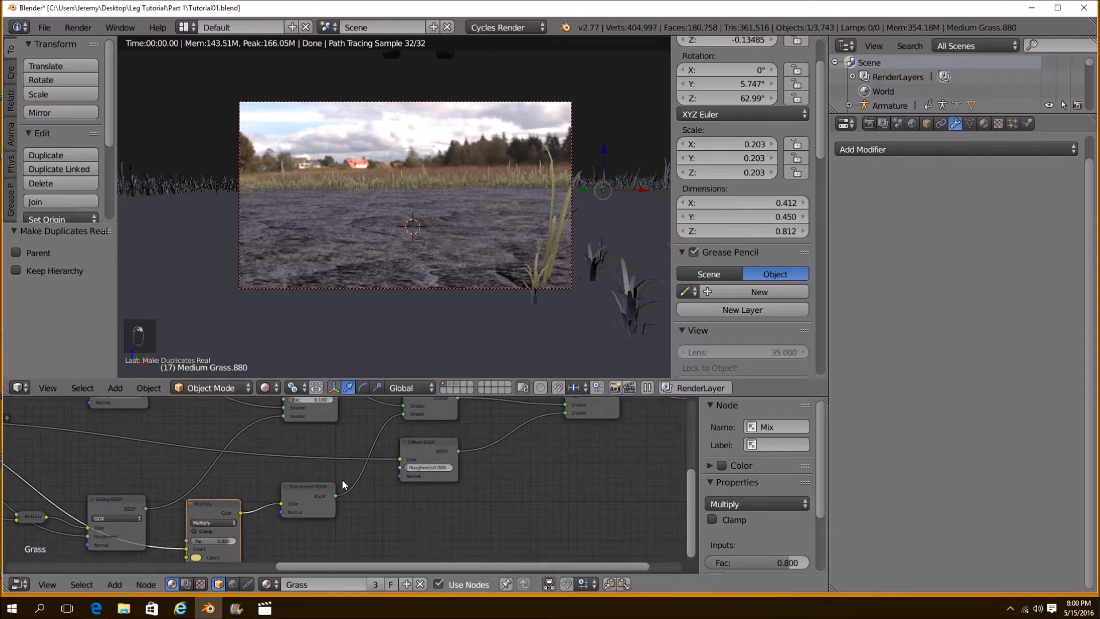
Delete the Translucent BSDF and Multiply color nodes from the Grass material and move the Glossy BSDF into their place
middle_drag(328, 482, 485, 465)
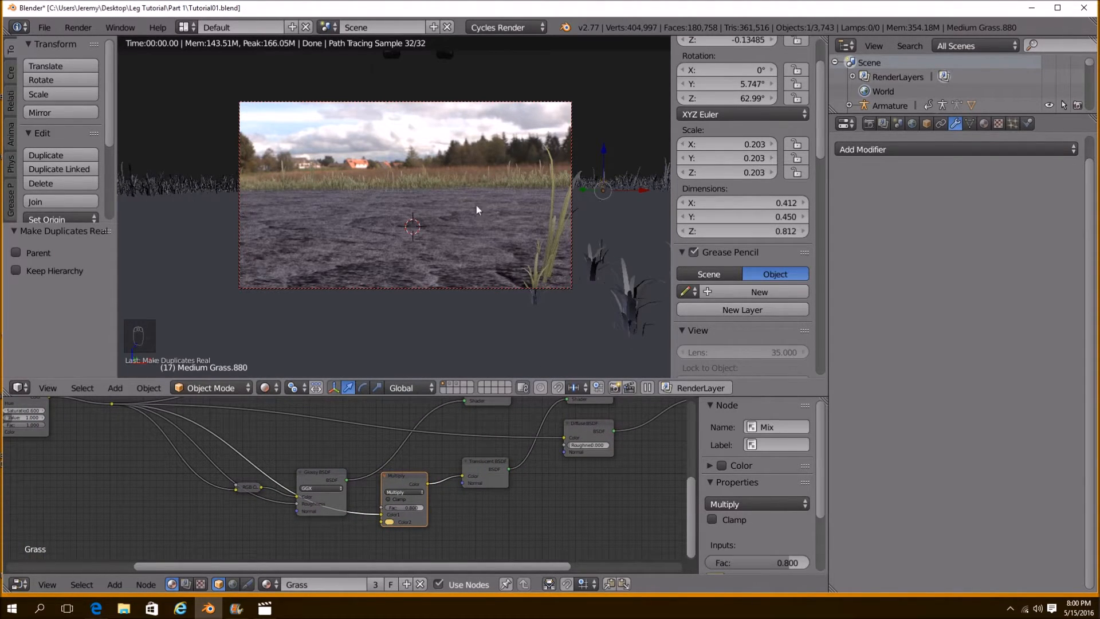
scroll(355, 506, up, 1)
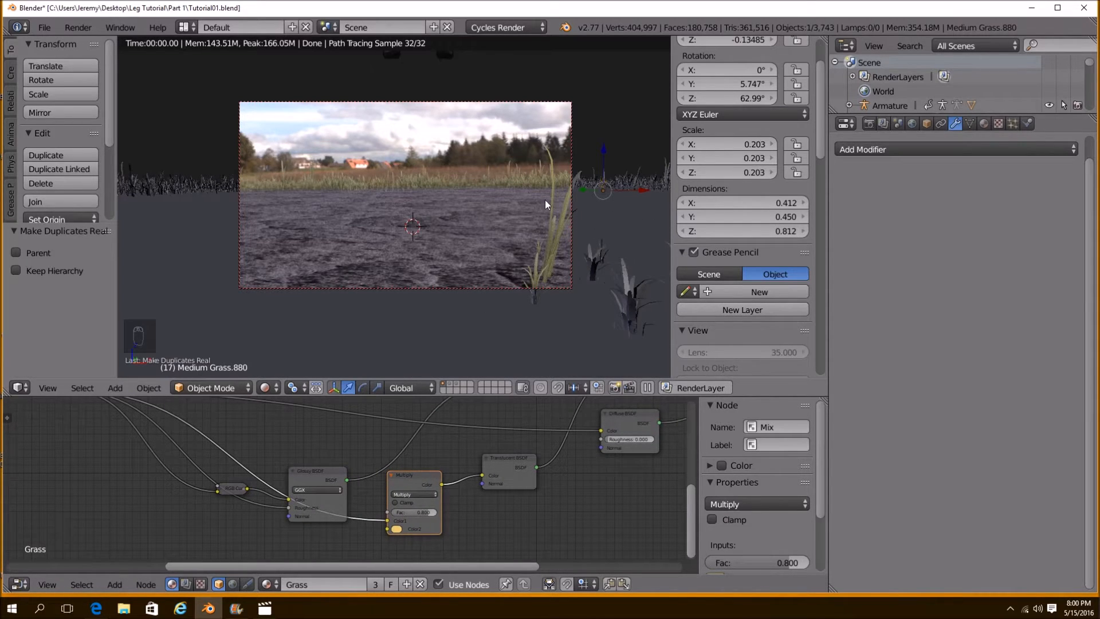
middle_drag(413, 487, 218, 461)
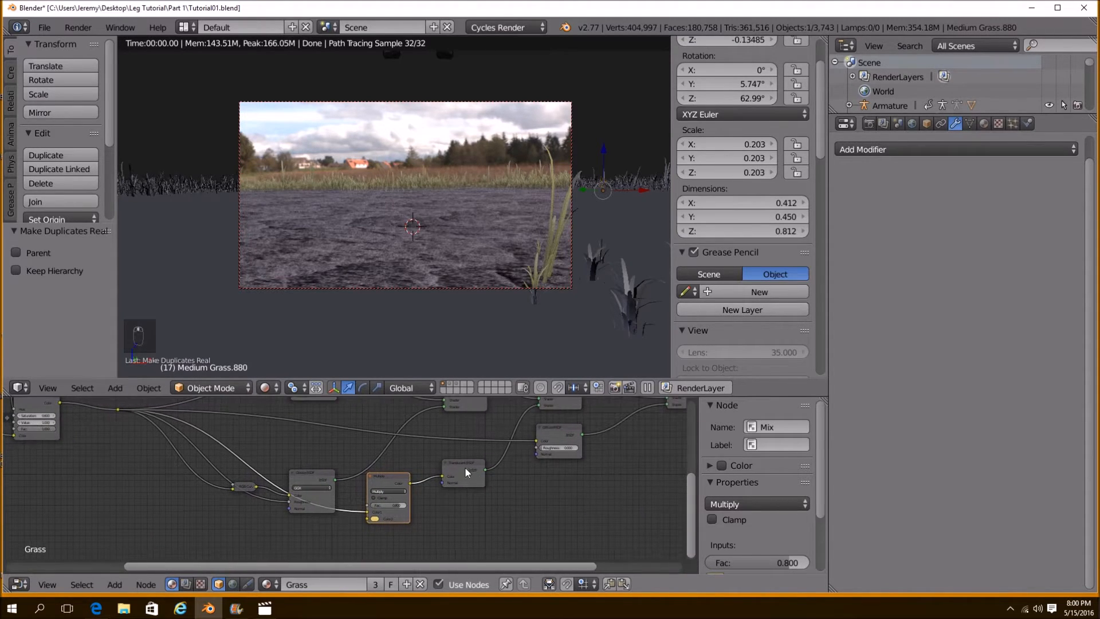
click(465, 469)
key(Delete)
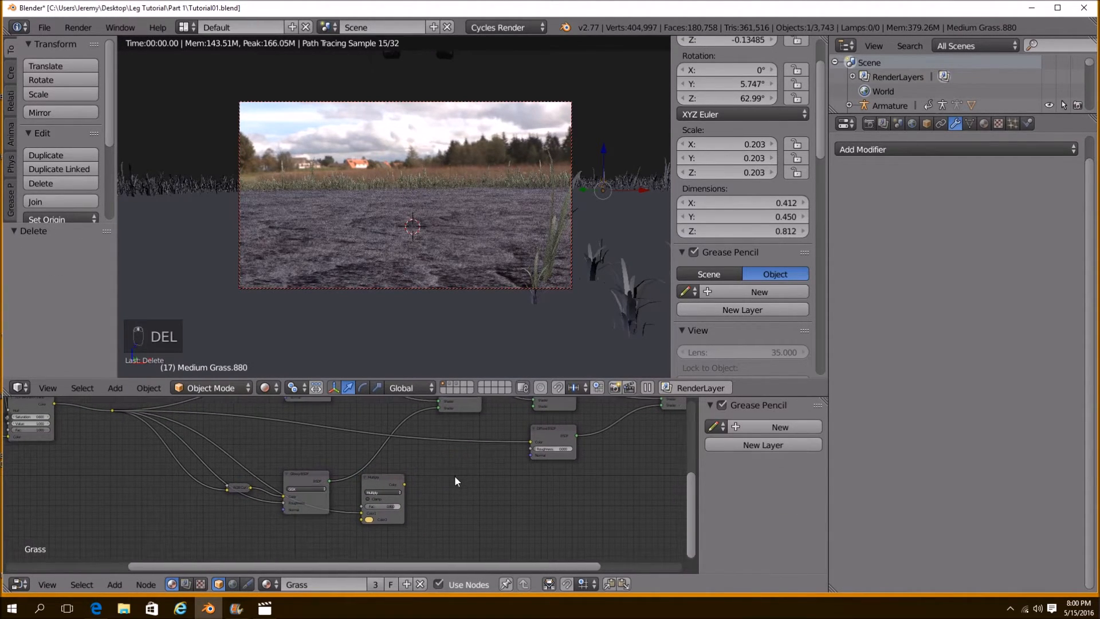
scroll(389, 480, up, 1)
click(389, 480)
key(Delete)
drag(294, 476, 368, 470)
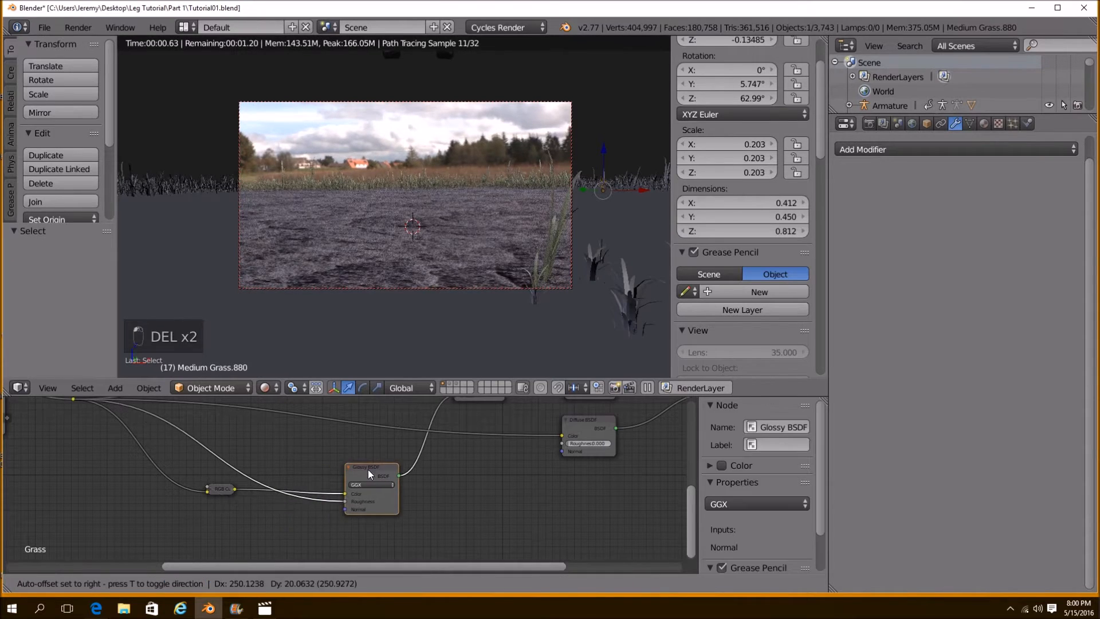
Delete the lower Diffuse BSDF, final Mix Shader and Light Path nodes, and link the Add Shader to the Material Output's surface
scroll(367, 469, down, 1)
middle_drag(448, 452, 359, 521)
click(477, 501)
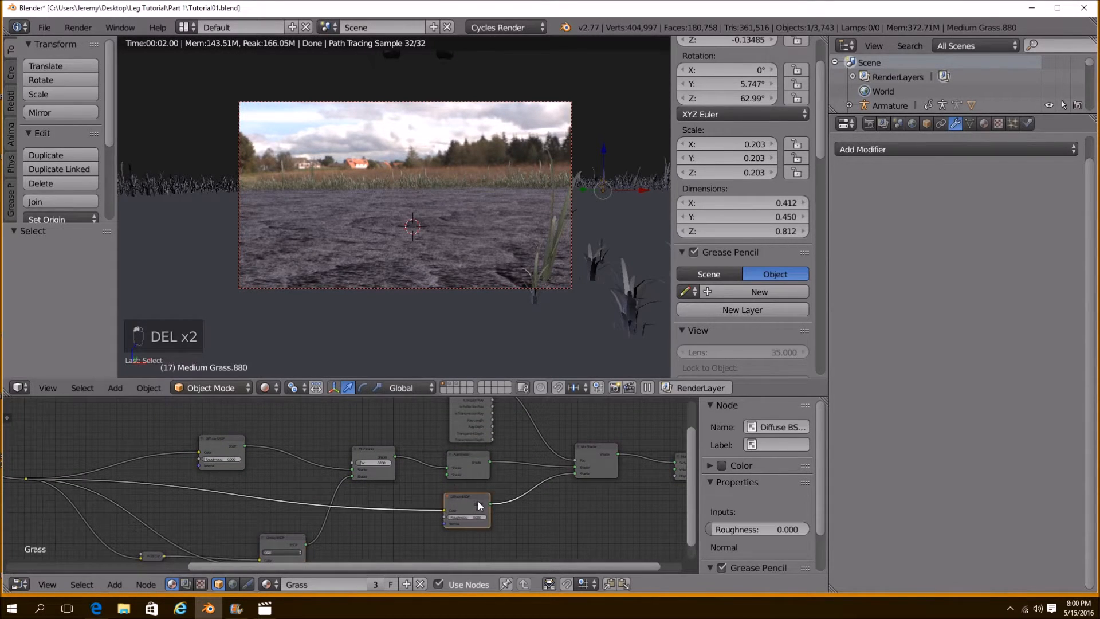
key(Delete)
click(600, 455)
key(Delete)
click(459, 425)
key(Delete)
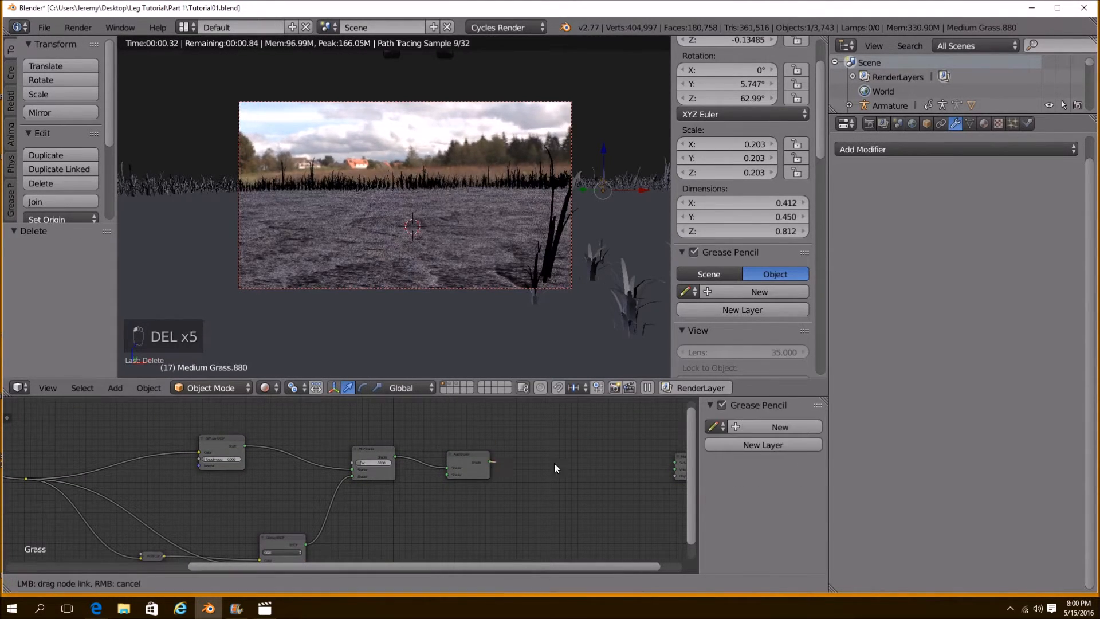
drag(676, 463, 676, 463)
Set the value of the Multiply math node fed by Object Info's Random output to 0
middle_drag(397, 474, 575, 458)
middle_drag(155, 452, 349, 493)
scroll(298, 489, up, 5)
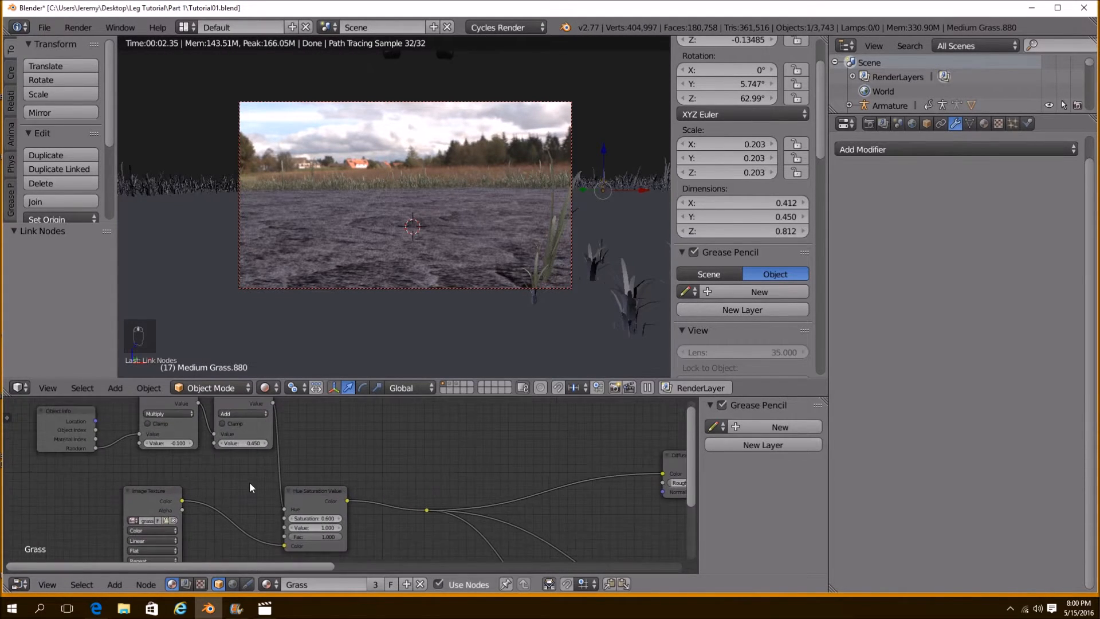
middle_drag(205, 469, 292, 507)
scroll(292, 508, up, 1)
click(231, 482)
text(0)
key(Return)
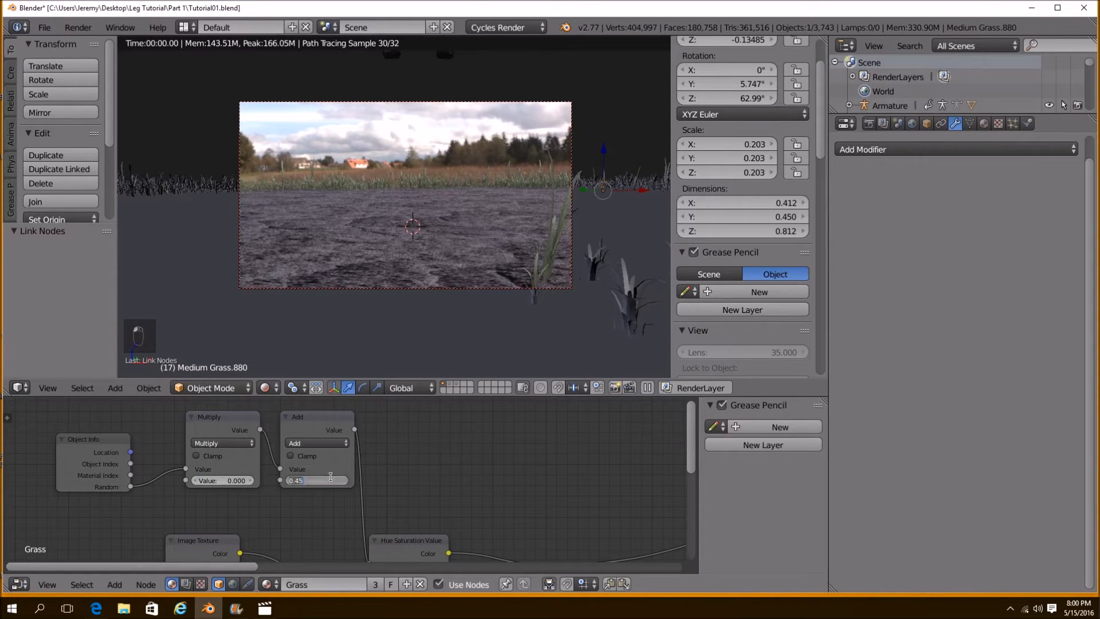
Tune the Grass hue by trying 0.300, 0.380 and 0.280 in the Add math node and settling on 0.290
text(0.3)
key(Return)
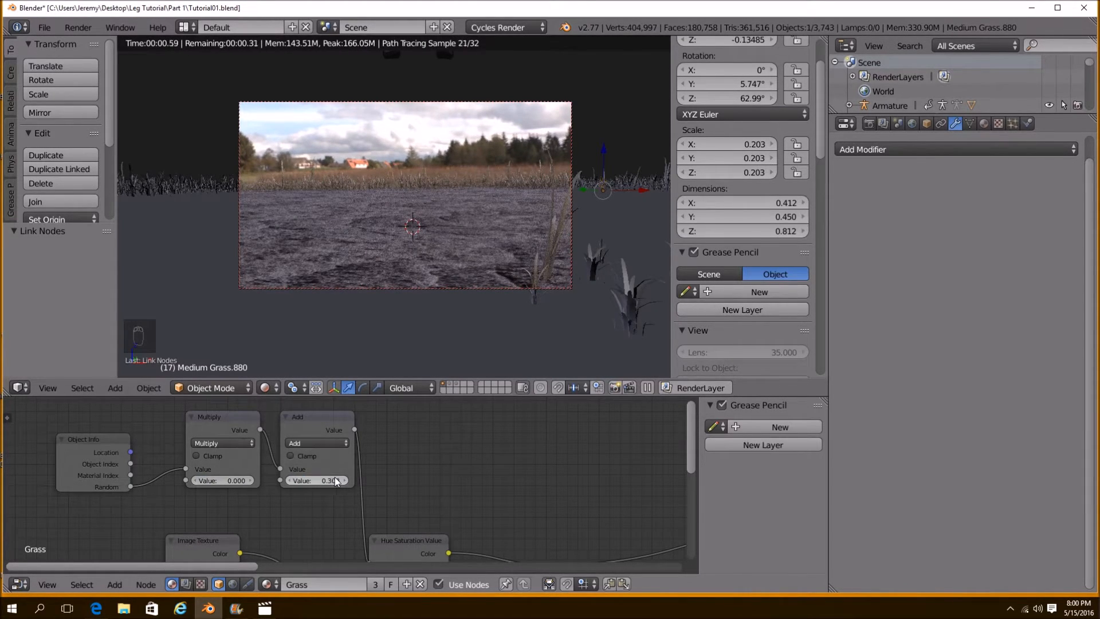
key(Return)
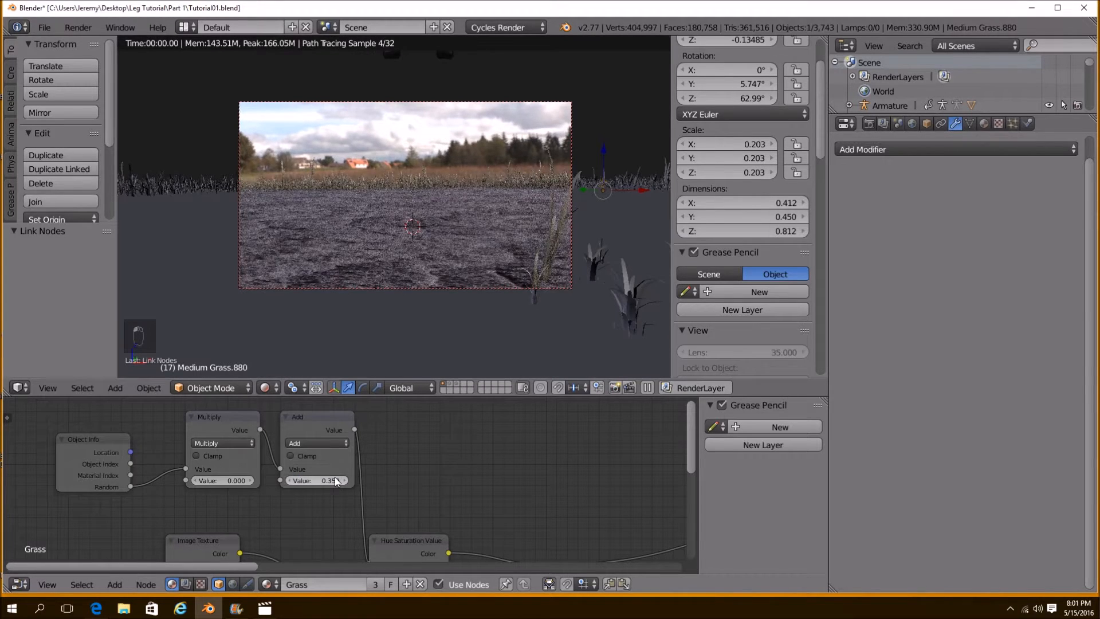
click(322, 477)
text(.38)
key(Return)
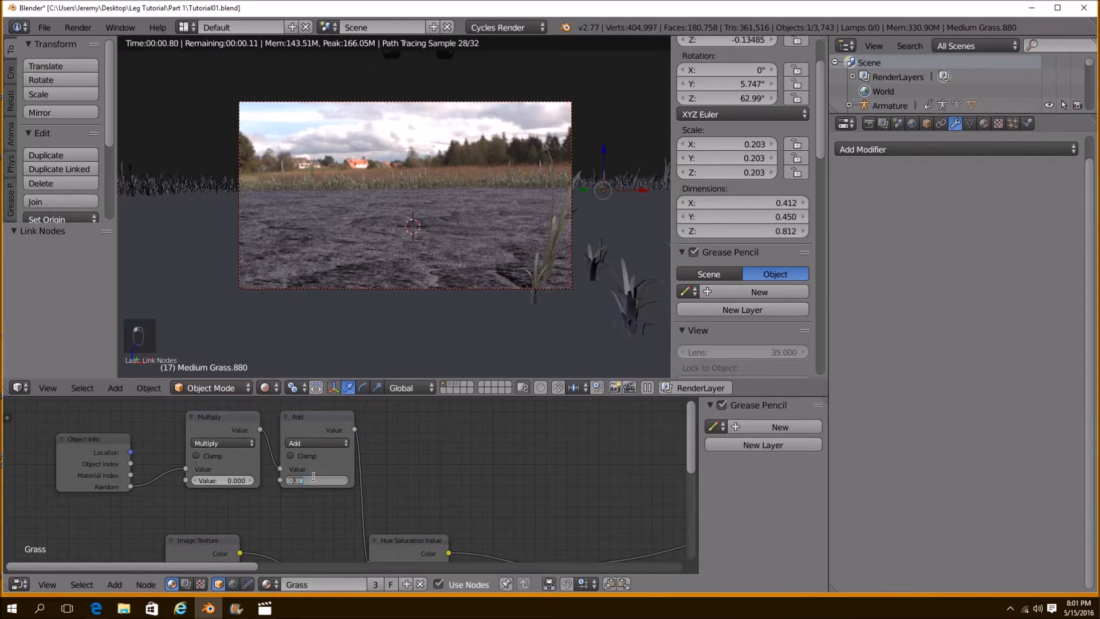
key(Return)
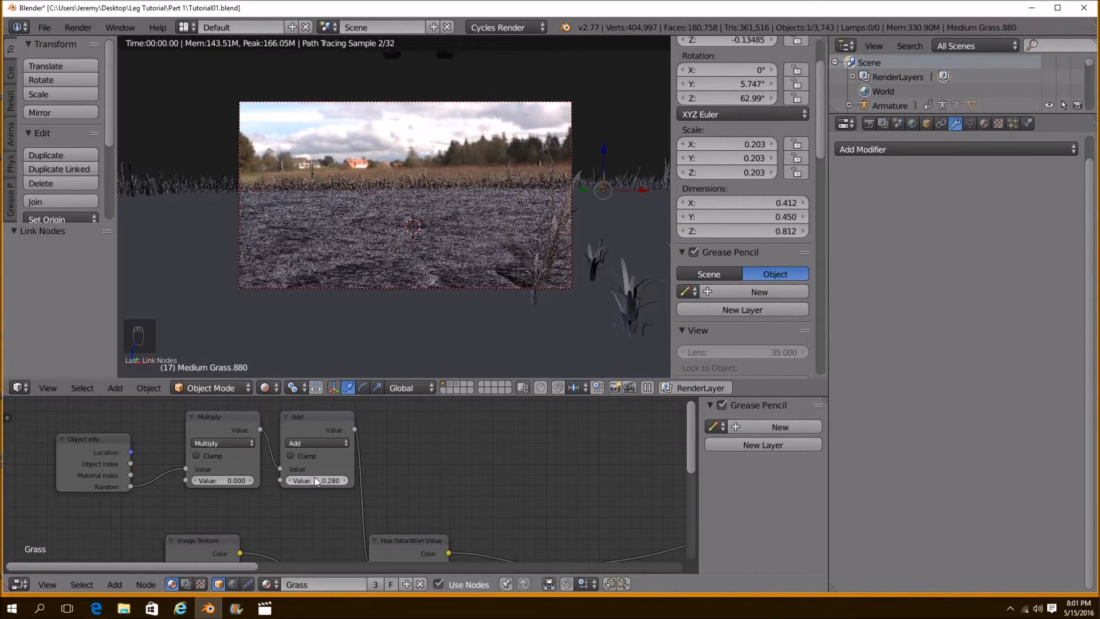
click(313, 476)
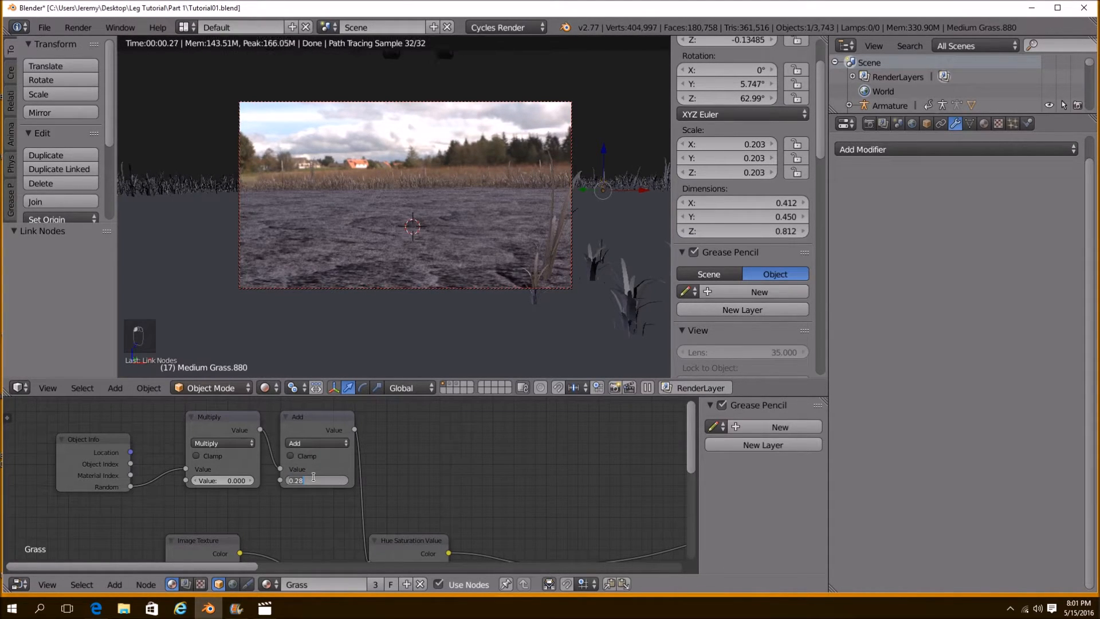
key(Return)
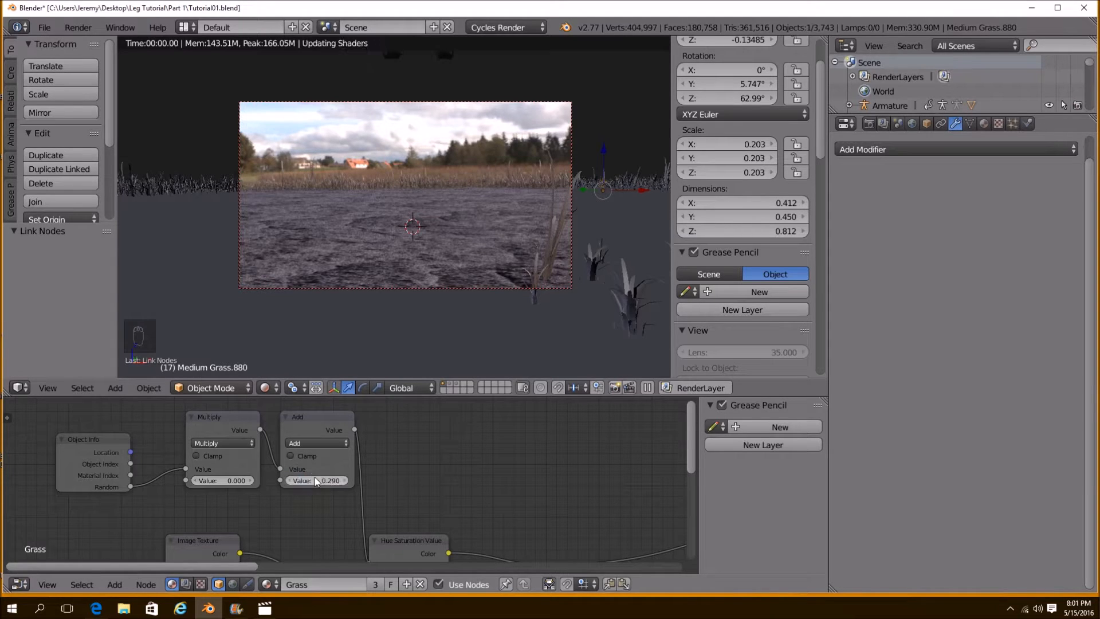
Move the Diffuse BSDF's link from the Mix Shader directly to the Material Output's surface
scroll(414, 525, down, 5)
middle_drag(426, 517, 238, 403)
scroll(533, 456, down, 2)
middle_drag(551, 460, 335, 521)
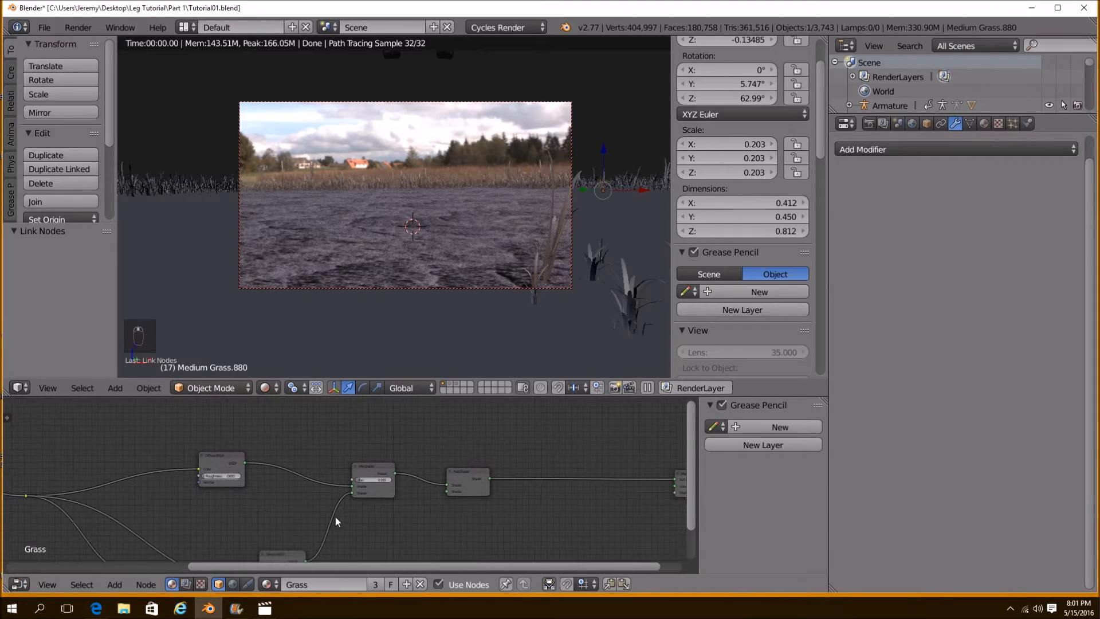
drag(351, 486, 678, 479)
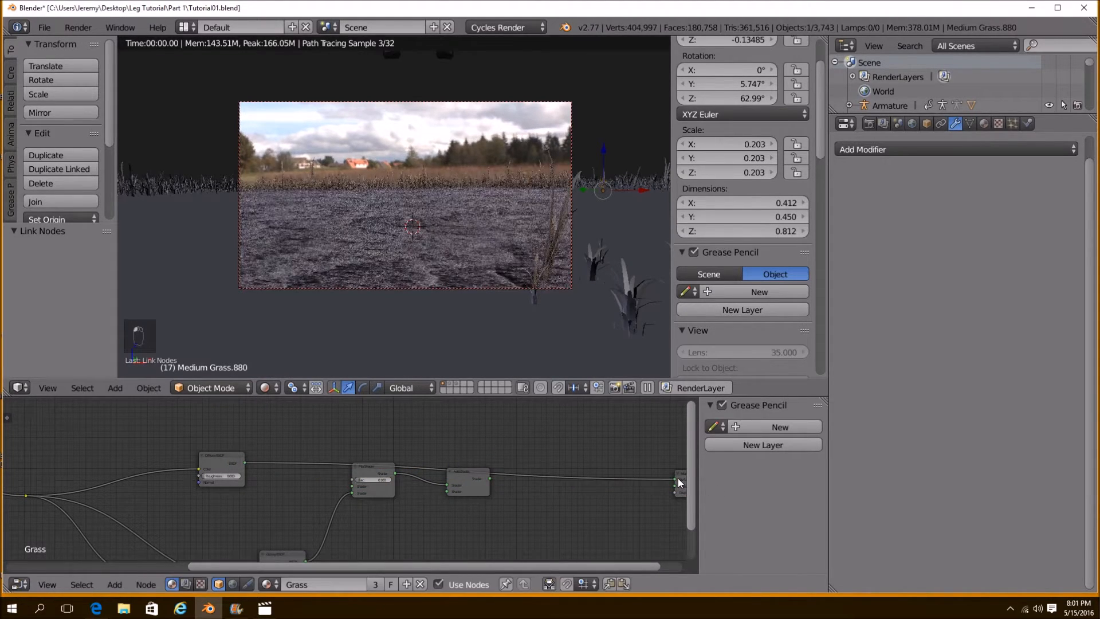
Delete the unused Mix Shader, Add Shader and remaining disconnected shader nodes from the Grass material, keeping the Diffuse BSDF
scroll(385, 477, down, 2)
middle_drag(375, 481, 454, 457)
drag(450, 451, 440, 474)
key(Delete)
click(527, 458)
key(Delete)
click(370, 518)
key(Delete)
middle_drag(366, 519, 475, 495)
click(368, 510)
key(Delete)
middle_drag(365, 490, 463, 520)
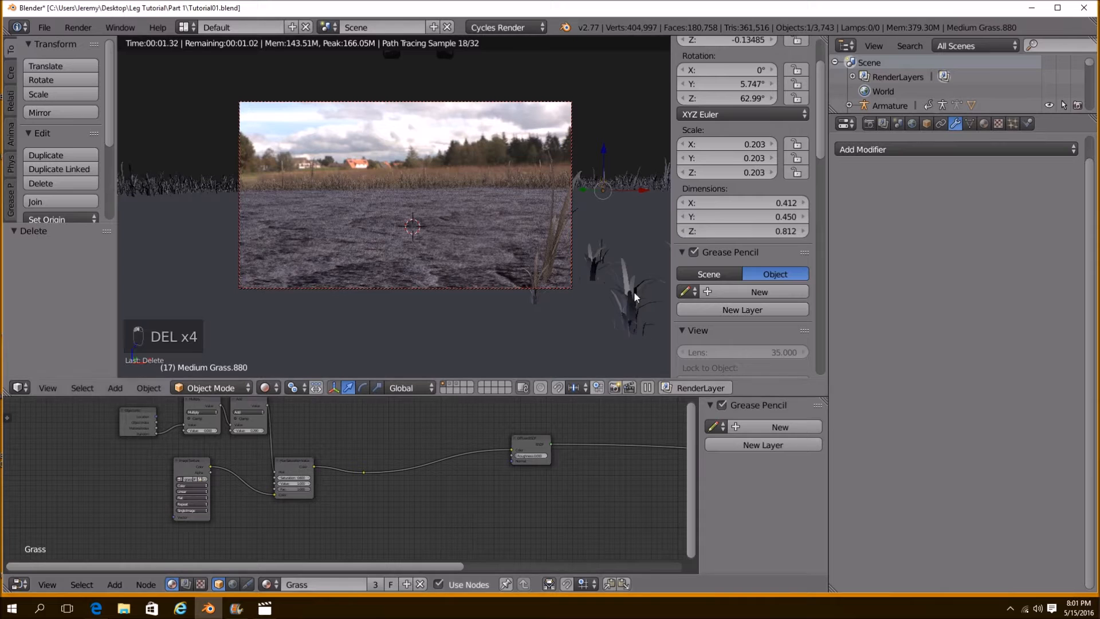
Move the Hue Saturation Value and Reroute nodes closer to the Diffuse BSDF to tidy the Grass node layout
drag(310, 467, 340, 466)
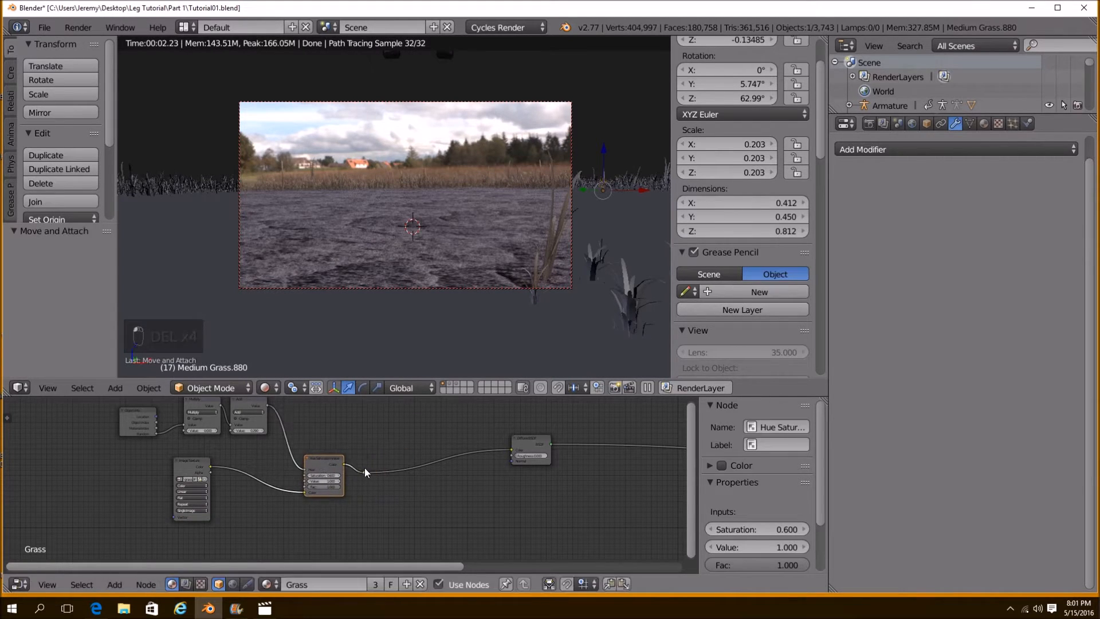
key(g)
right_click(361, 475)
right_click(363, 474)
key(g)
click(460, 450)
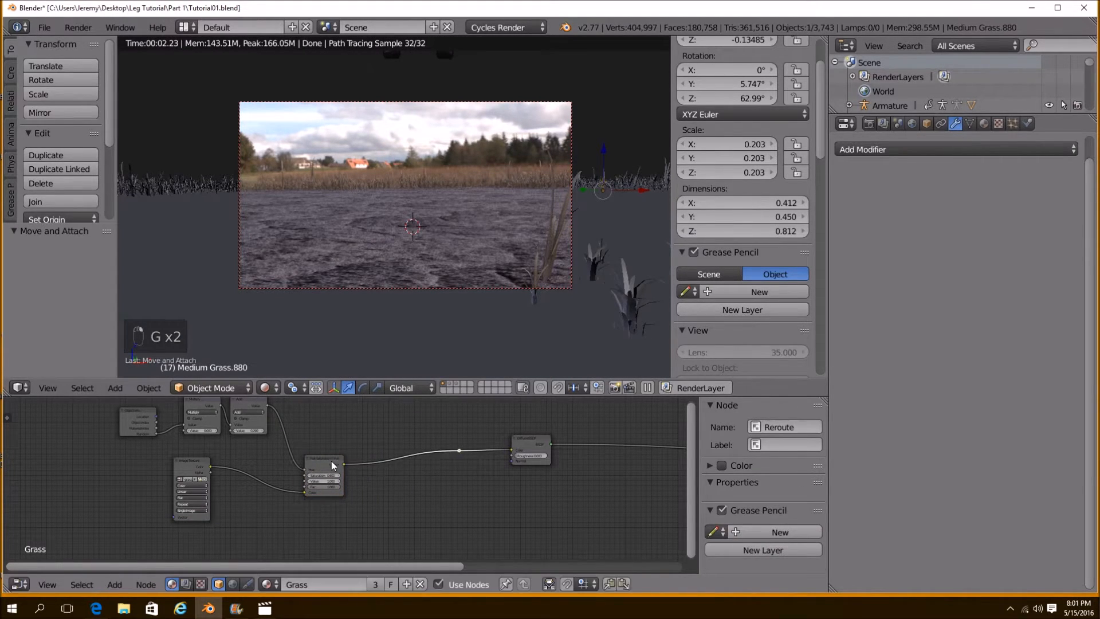
right_click(325, 466)
key(g)
click(393, 460)
Set the value of the Multiply node fed by Object Info's Random output to -0.100
scroll(290, 457, up, 2)
middle_drag(195, 419, 301, 488)
scroll(300, 486, up, 3)
click(237, 484)
scroll(343, 488, up, 2)
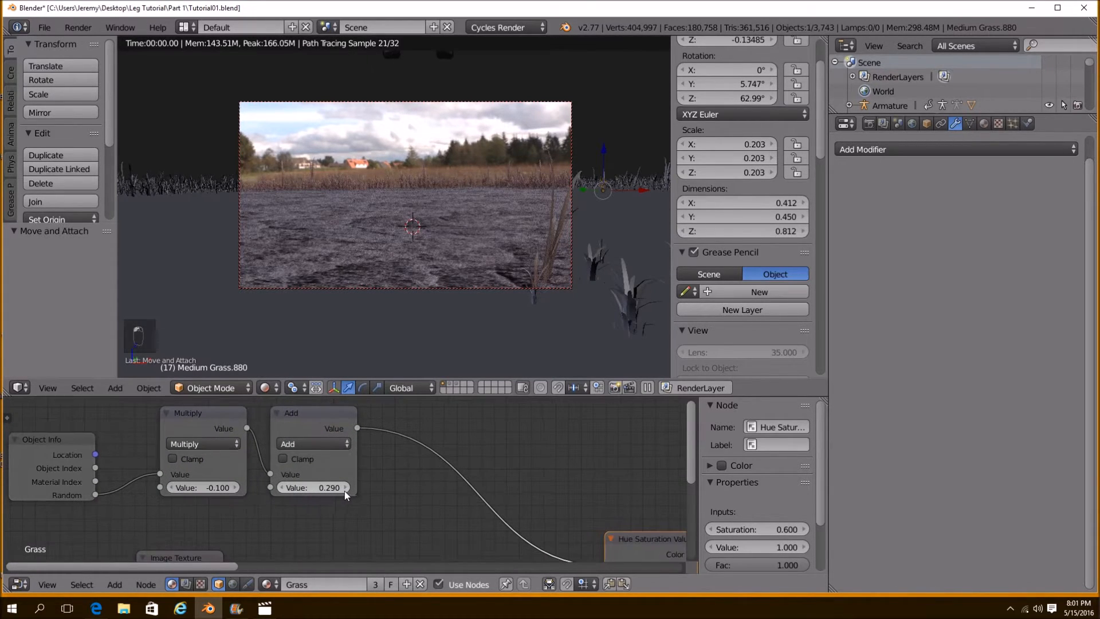
Tune the Grass hue by trying 0.300 and 0.350 in the Add math node and settling on 0.320
click(311, 486)
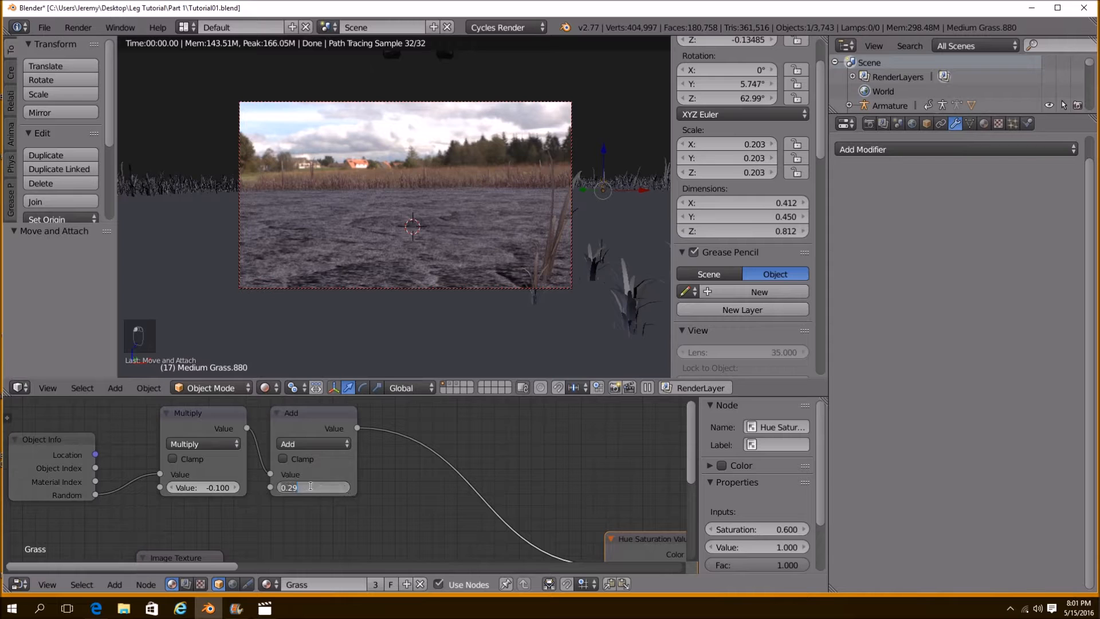
key(Return)
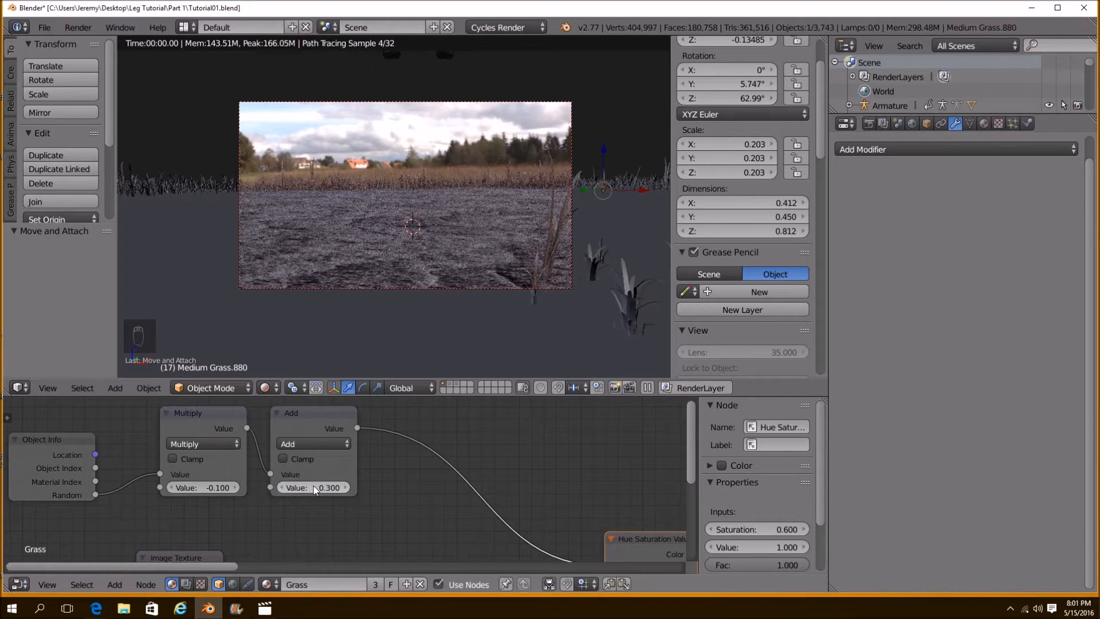
click(313, 486)
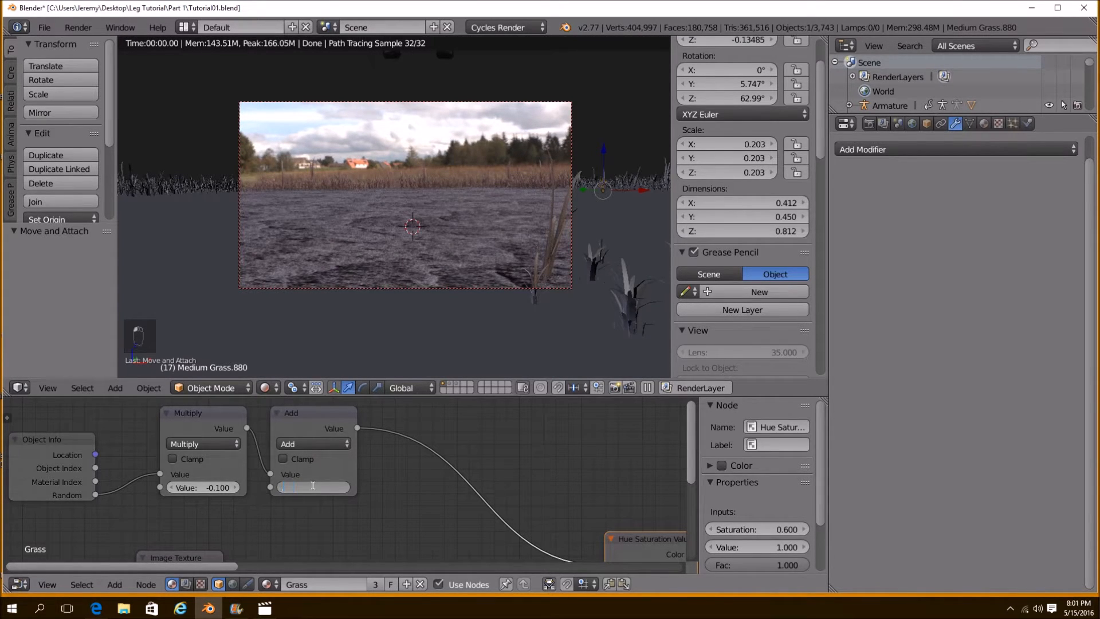
text(.32)
key(Return)
click(309, 481)
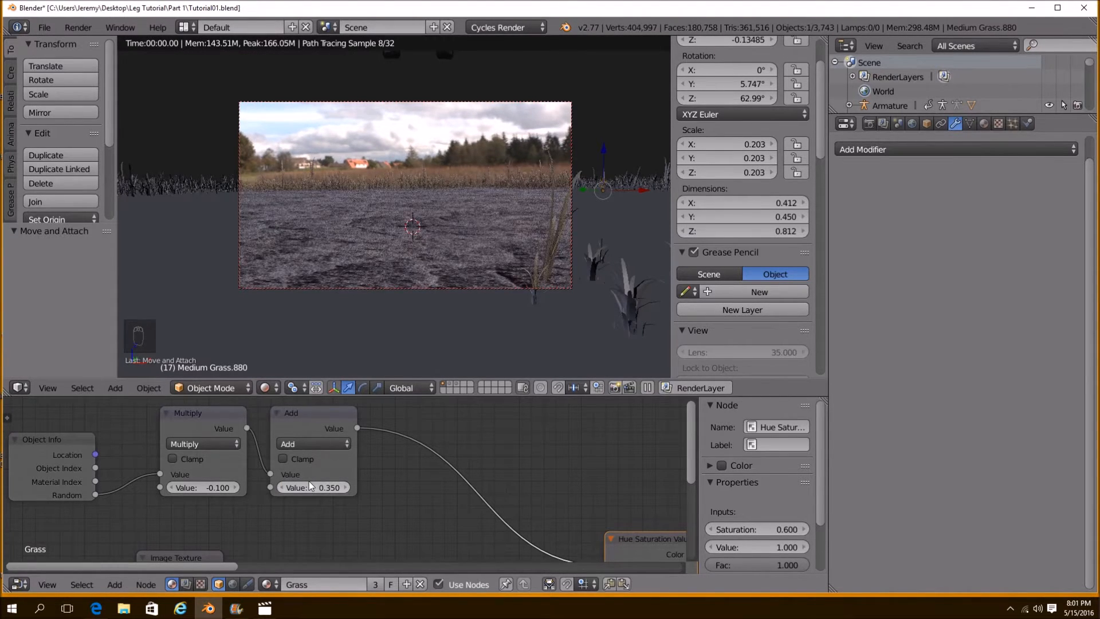
click(309, 483)
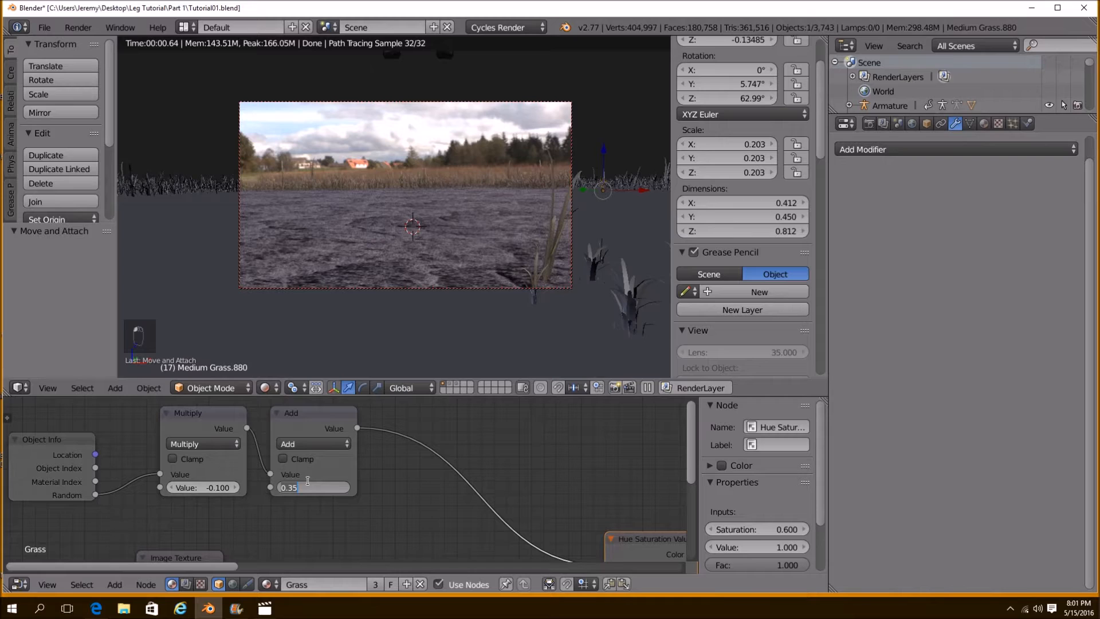
key(Return)
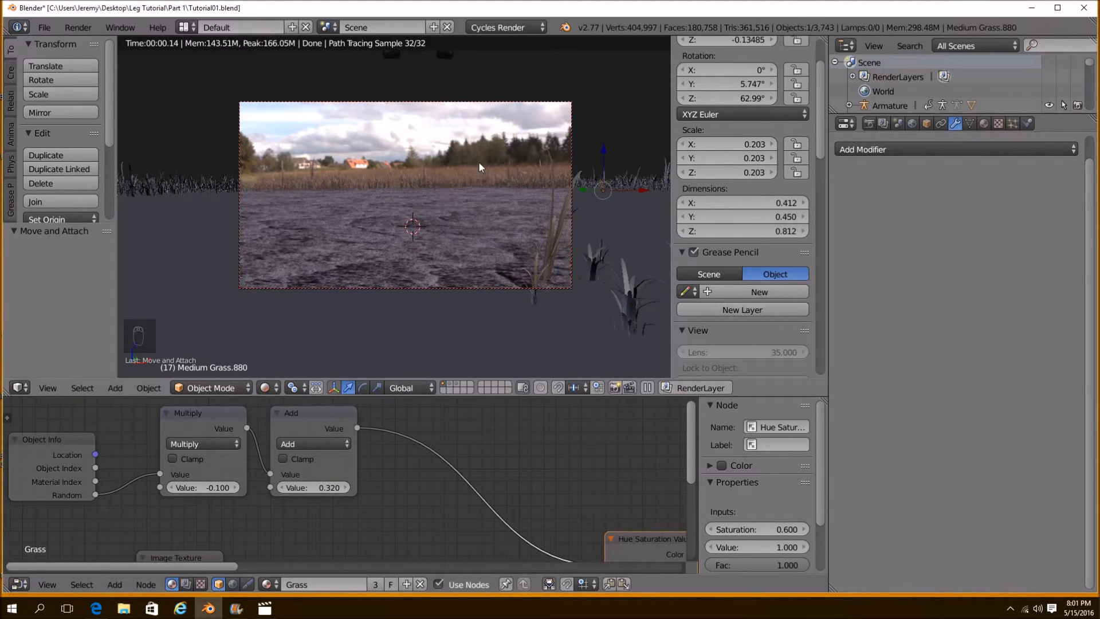
Restrict the render border to the distant grass at the horizon and examine how it blends with the background footage
key(ctrl+b)
drag(389, 154, 499, 184)
scroll(510, 194, up, 4)
shift+middle_drag(448, 139, 359, 192)
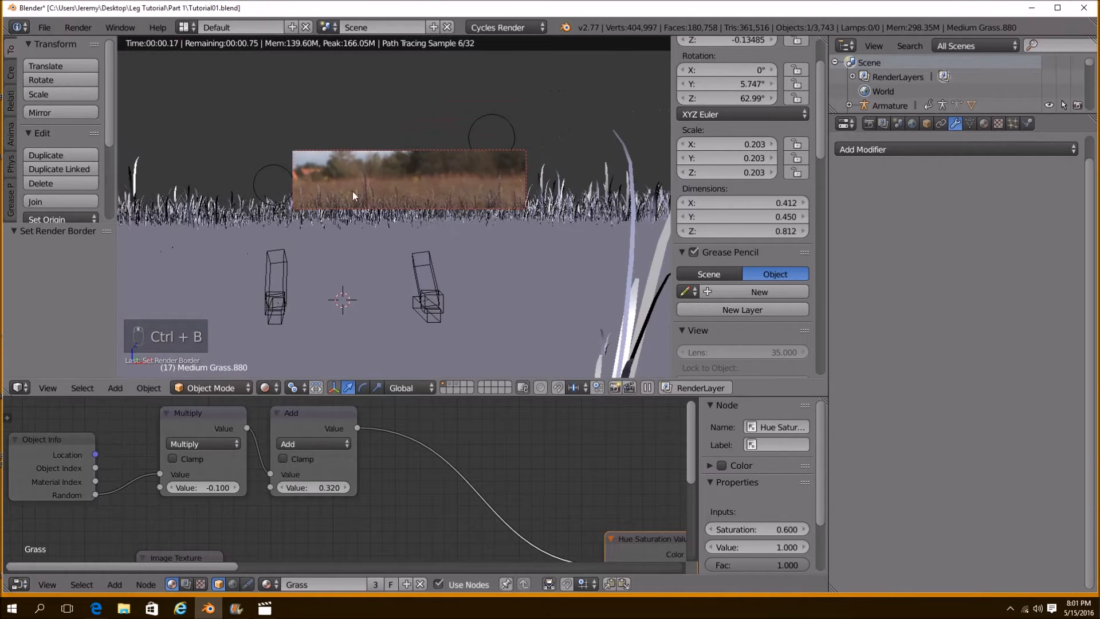
key(ctrl+b)
drag(286, 155, 525, 243)
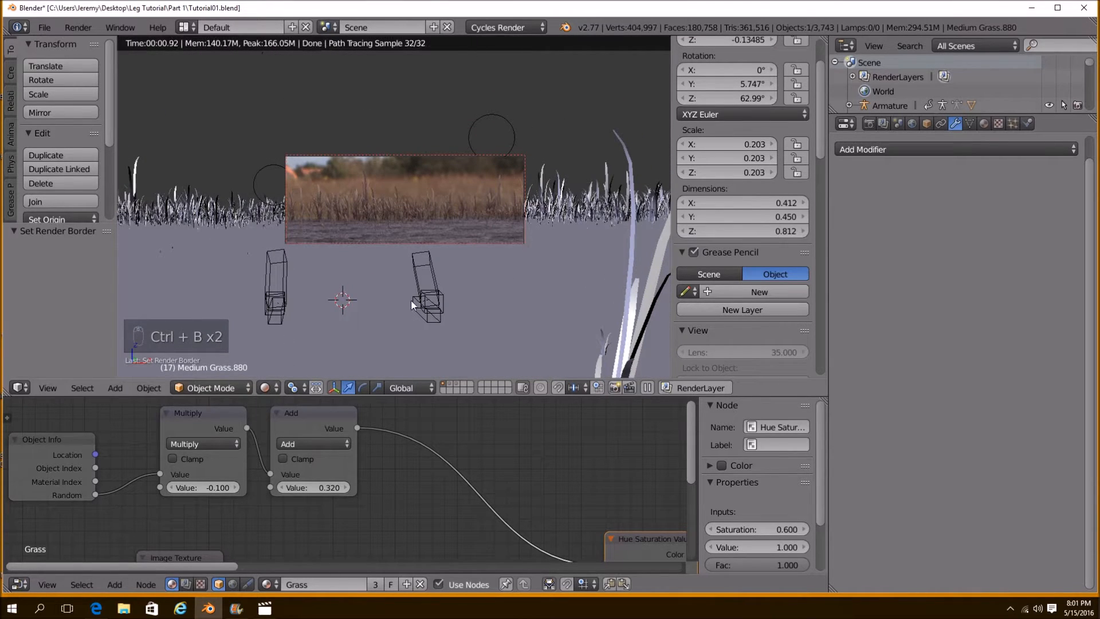
Add a Plain Axes empty at the origin in solid shading, scale it to about 3.26 and return to the camera view
click(269, 388)
click(285, 338)
scroll(305, 319, down, 4)
shift+middle_drag(306, 326, 387, 277)
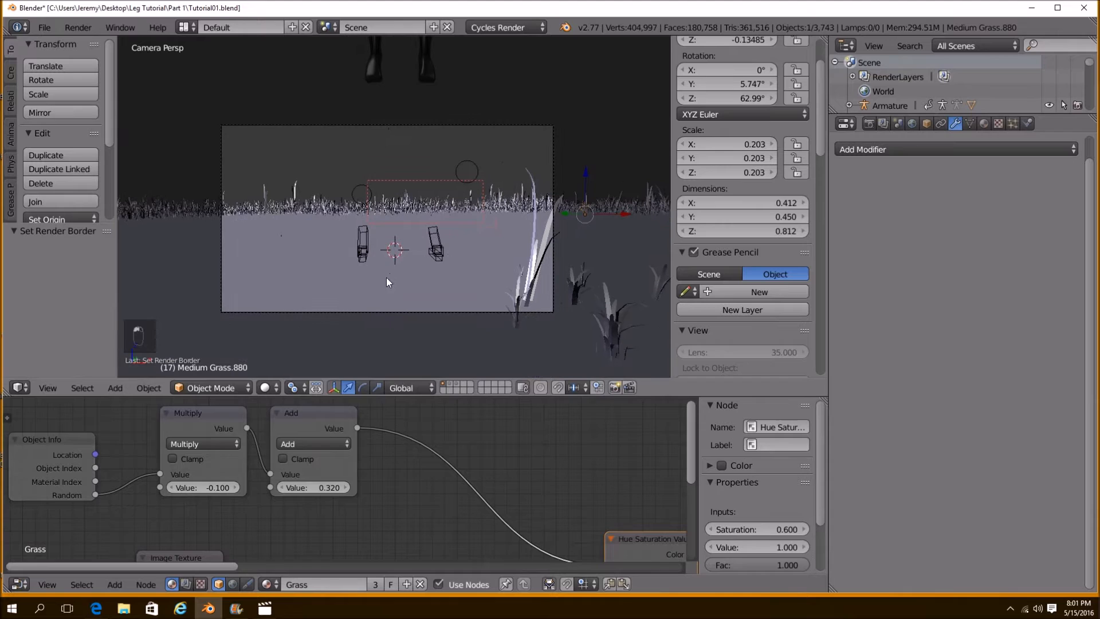
key(shift+a)
mouse_move(371, 383)
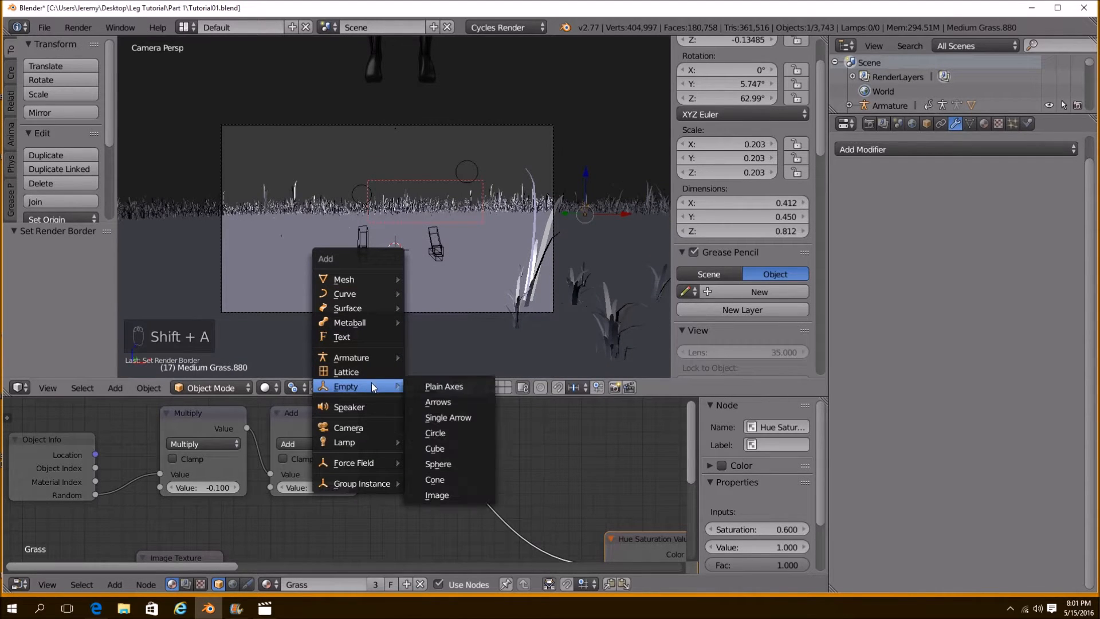
click(444, 383)
middle_drag(476, 261, 471, 269)
key(s)
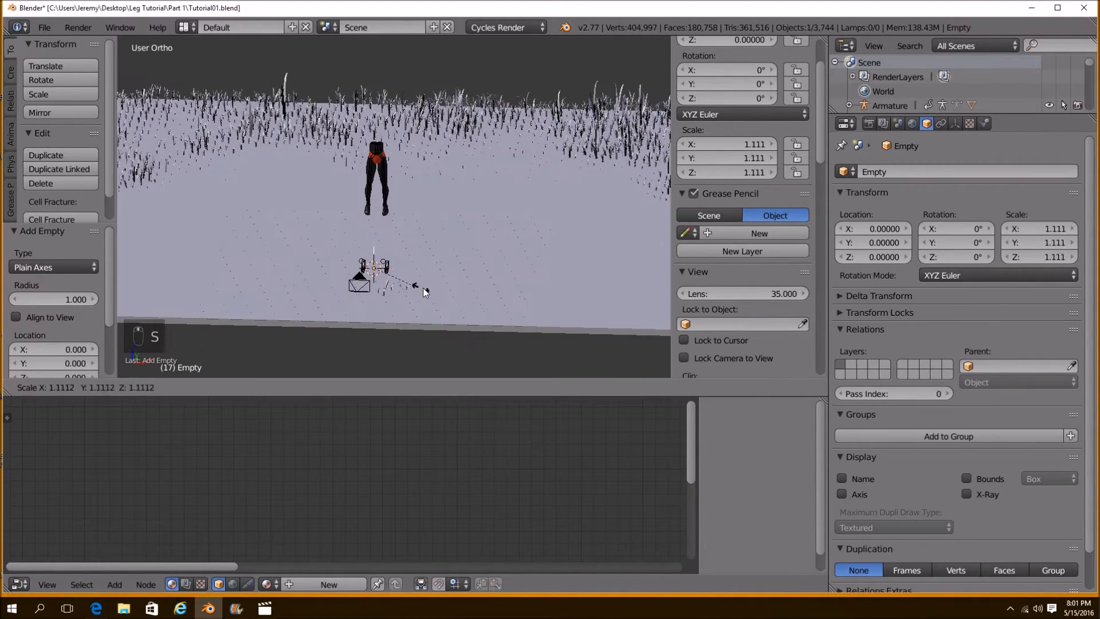
click(507, 298)
key(KP_0)
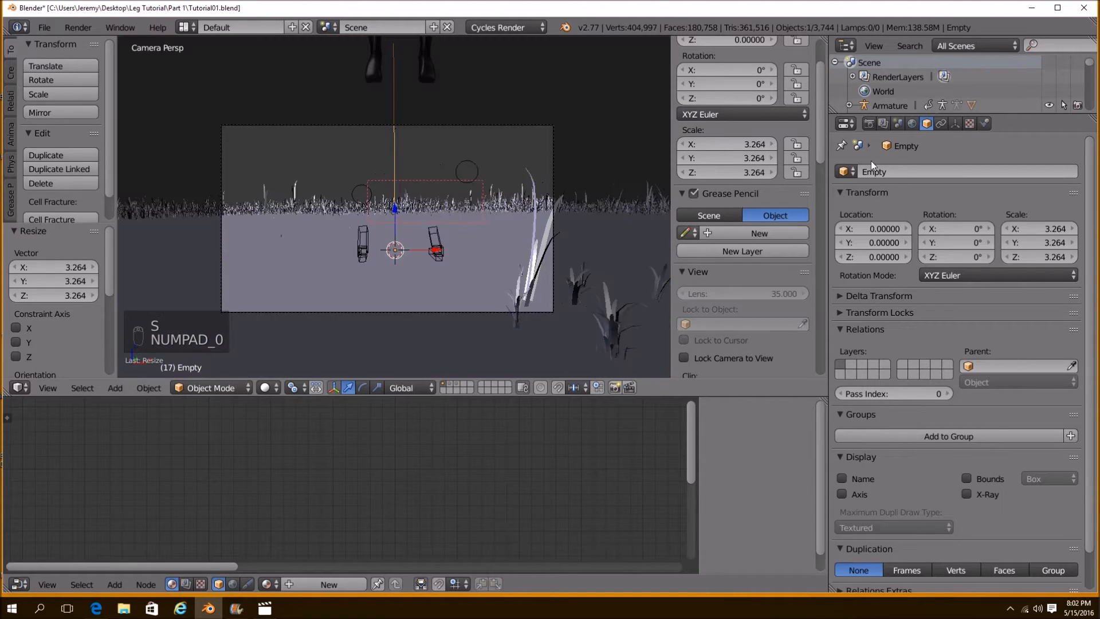
Set the camera's depth of field to focus on the Empty, with an F-stop aperture of 0.6
scroll(906, 103, down, 2)
click(891, 77)
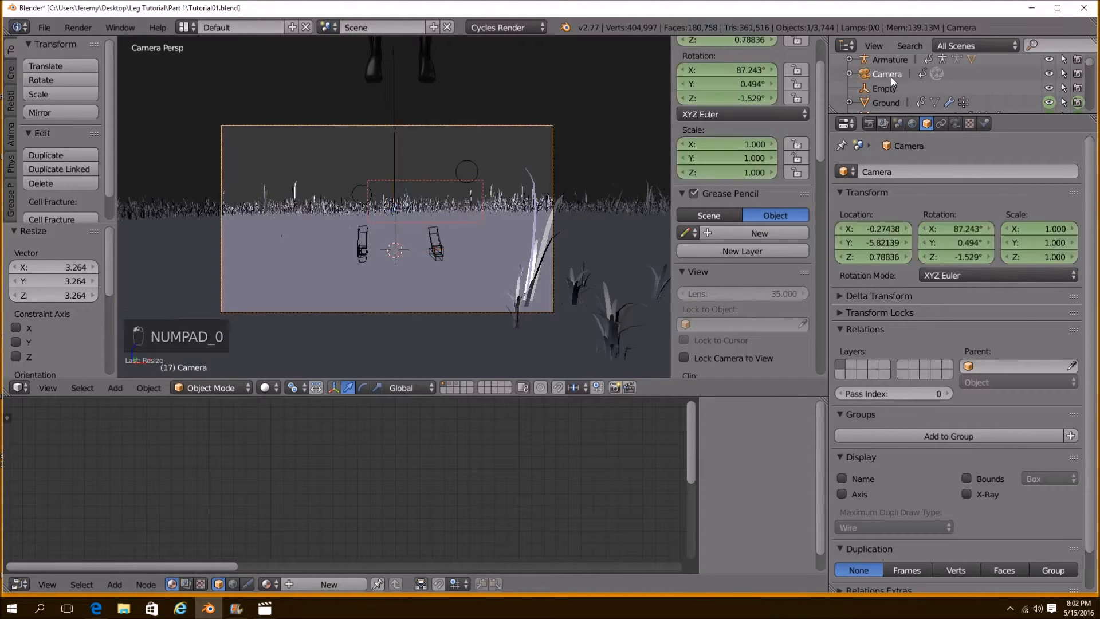
click(954, 123)
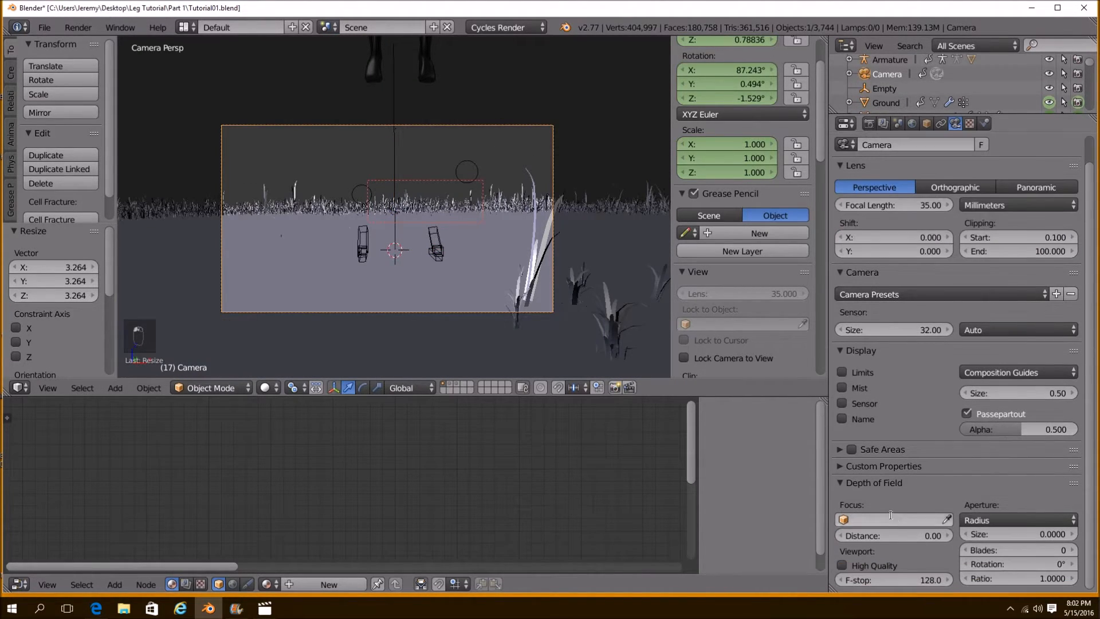
click(892, 518)
click(890, 414)
click(1007, 520)
click(1008, 492)
click(1039, 537)
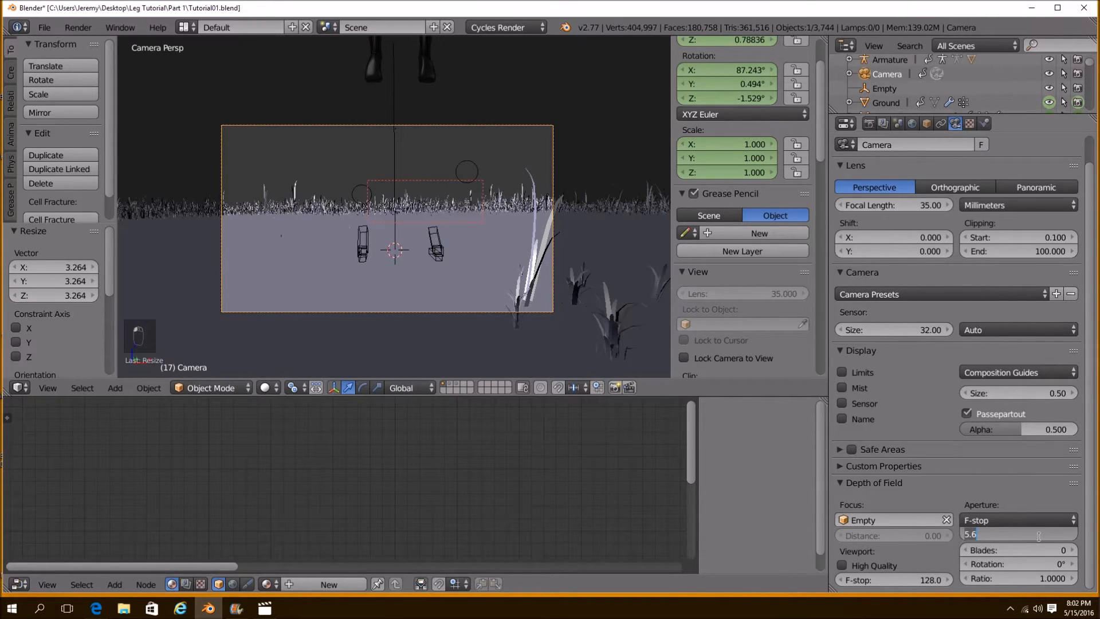
text(0.6)
key(Return)
Show the rendered preview limited to the full camera frame by expanding the render border and enabling the Border option
click(264, 388)
click(339, 292)
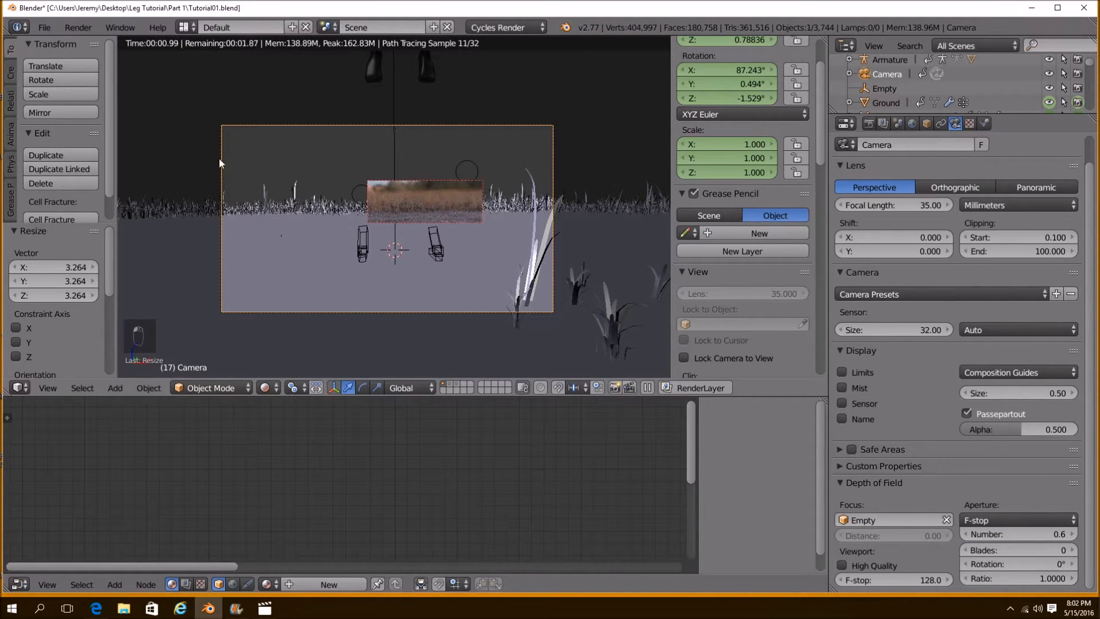
key(ctrl+b)
drag(205, 111, 559, 329)
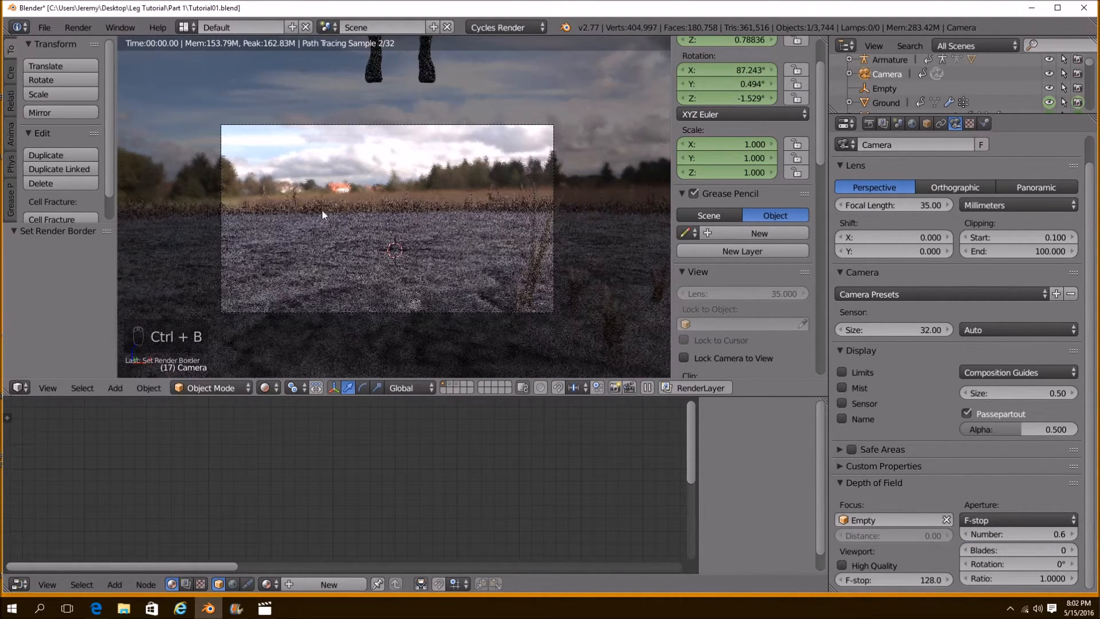
click(870, 123)
click(848, 312)
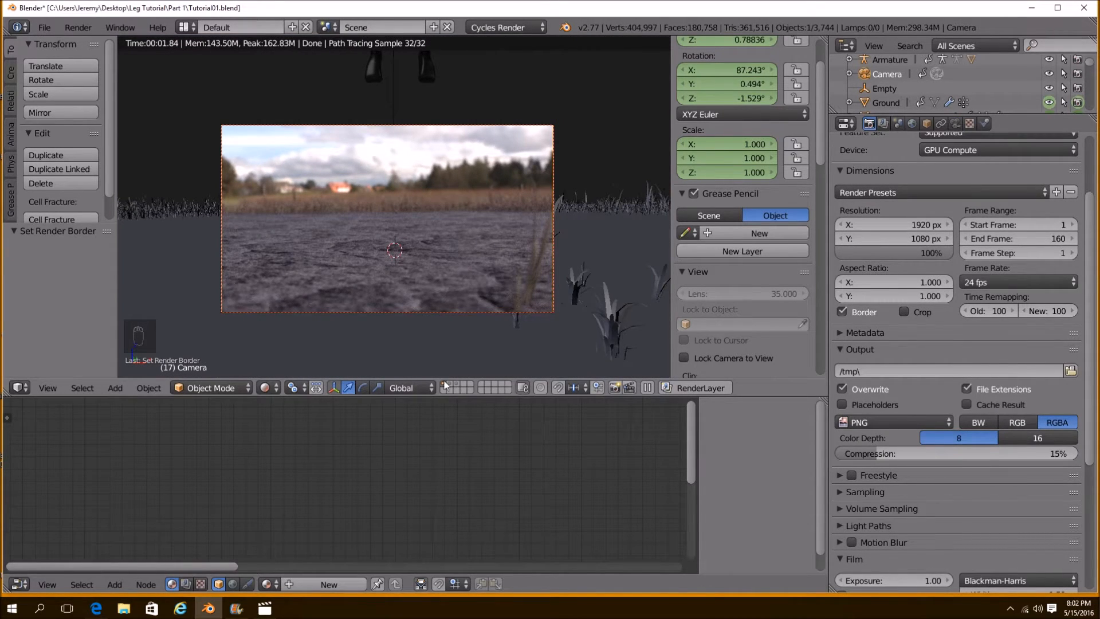
Replace the node editor with the Timeline, go to frame 51 and switch the viewport to solid shading
click(19, 584)
click(40, 545)
drag(186, 495, 267, 500)
click(274, 388)
click(285, 341)
Apply the Array modifiers on the ground object Ground.001_cell.353
key(KP_5)
middle_drag(453, 350, 442, 315)
right_click(441, 315)
click(956, 123)
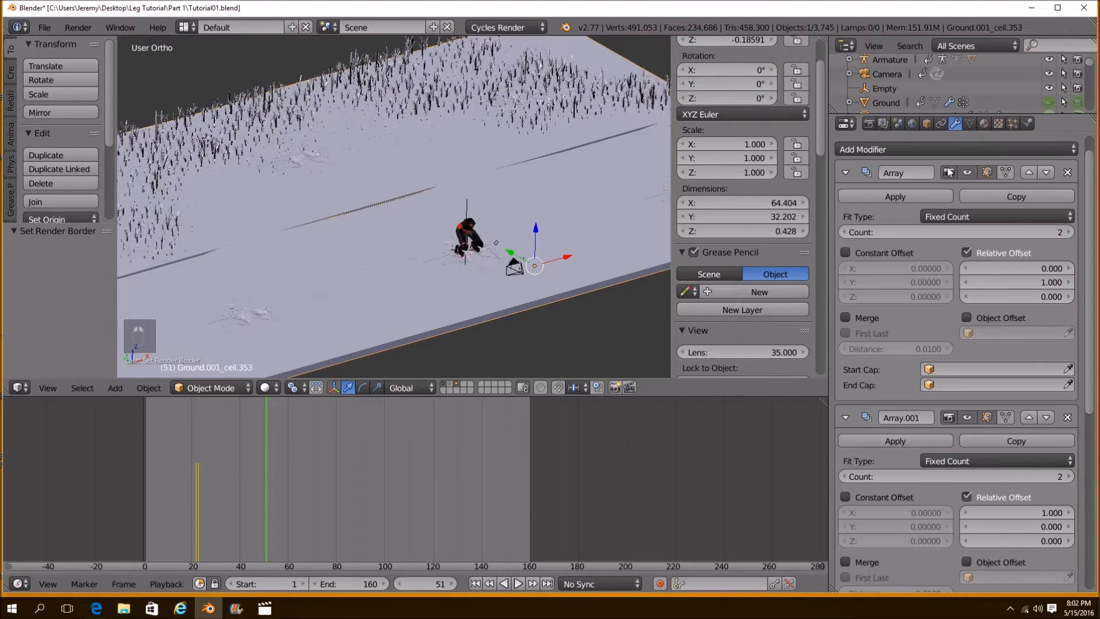
click(923, 194)
click(920, 194)
click(918, 193)
Select all ground tiles surrounding the one beneath the legs, including their linked geometry, in Edit Mode with wireframe shading
mouse_move(504, 241)
middle_down()
mouse_move(525, 250)
mouse_move(534, 288)
mouse_move(321, 212)
mouse_move(614, 245)
mouse_move(607, 229)
middle_up()
key(Tab)
key(z)
key(a)
key(b)
key(b)
drag(514, 62, 672, 401)
key(b)
drag(118, 50, 593, 166)
shift+middle_drag(328, 259, 450, 244)
key(b)
drag(174, 88, 335, 363)
scroll(335, 364, down, 3)
key(b)
drag(171, 73, 312, 288)
key(ctrl+l)
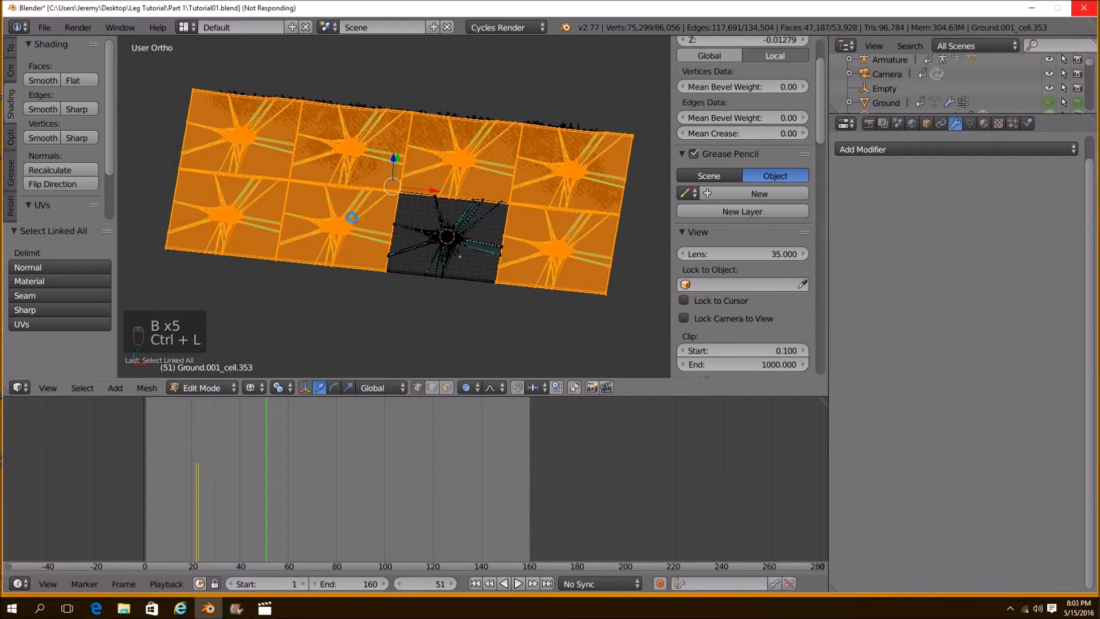
Try to scale the selected surrounding ground tiles, cancel the scaling and return to Object Mode
key(s)
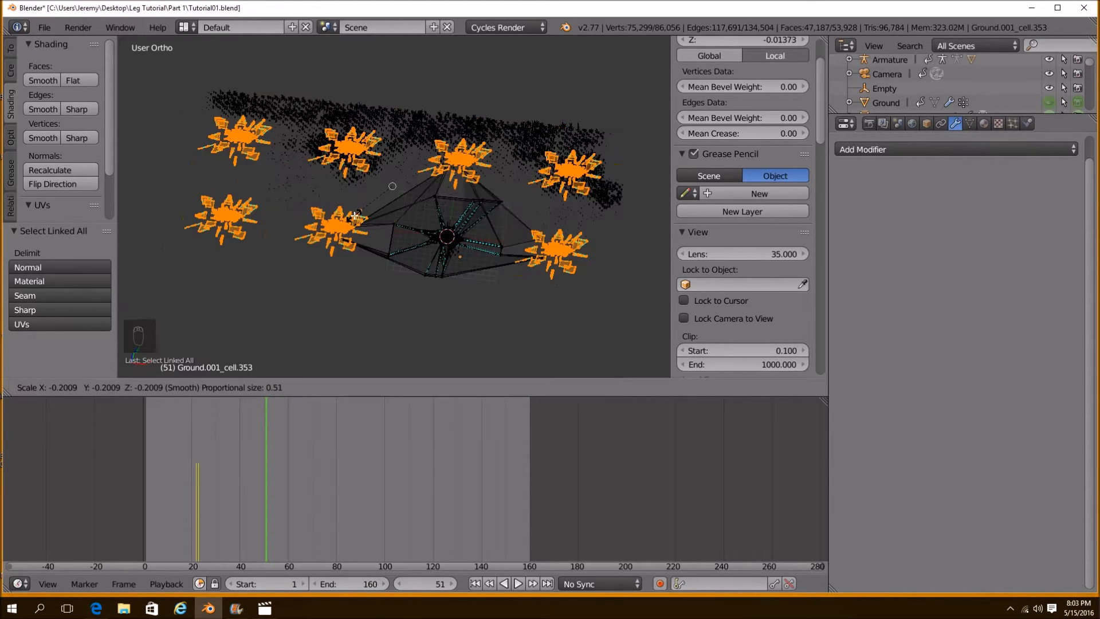
right_click(331, 301)
click(215, 387)
click(211, 371)
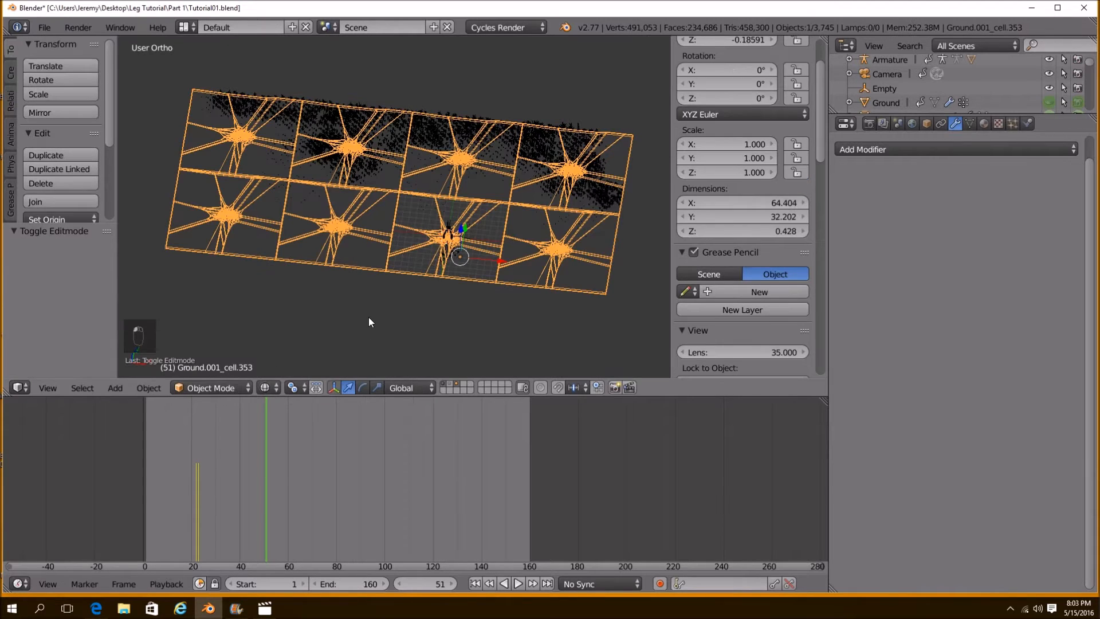
Preview the animation through the camera in rendered shading and move the playhead to frame 40
key(KP_0)
key(z)
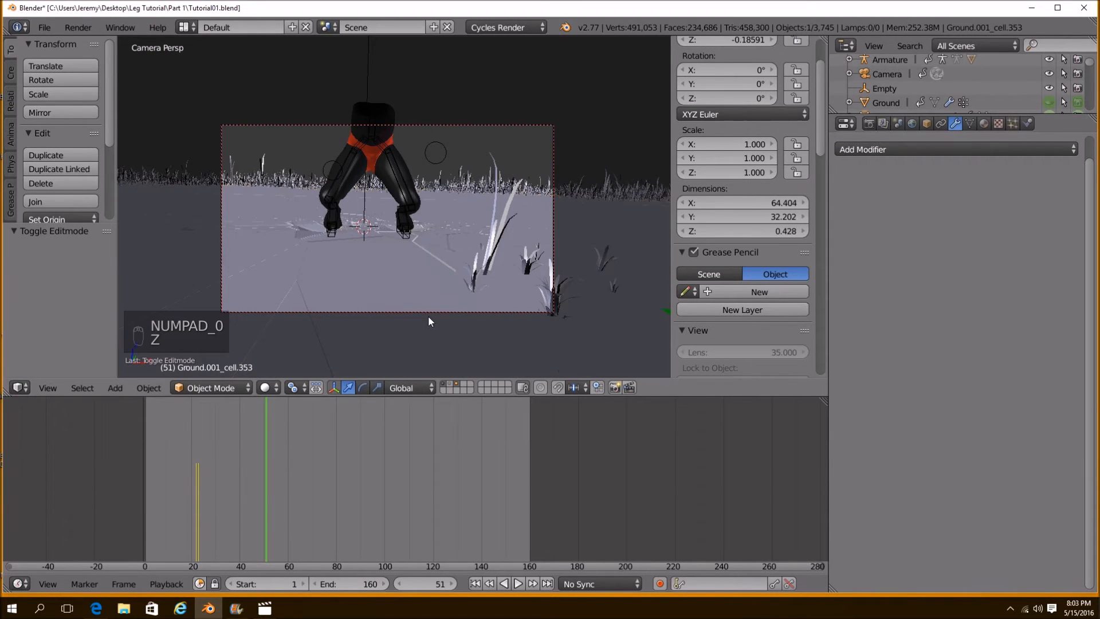
click(268, 388)
click(313, 294)
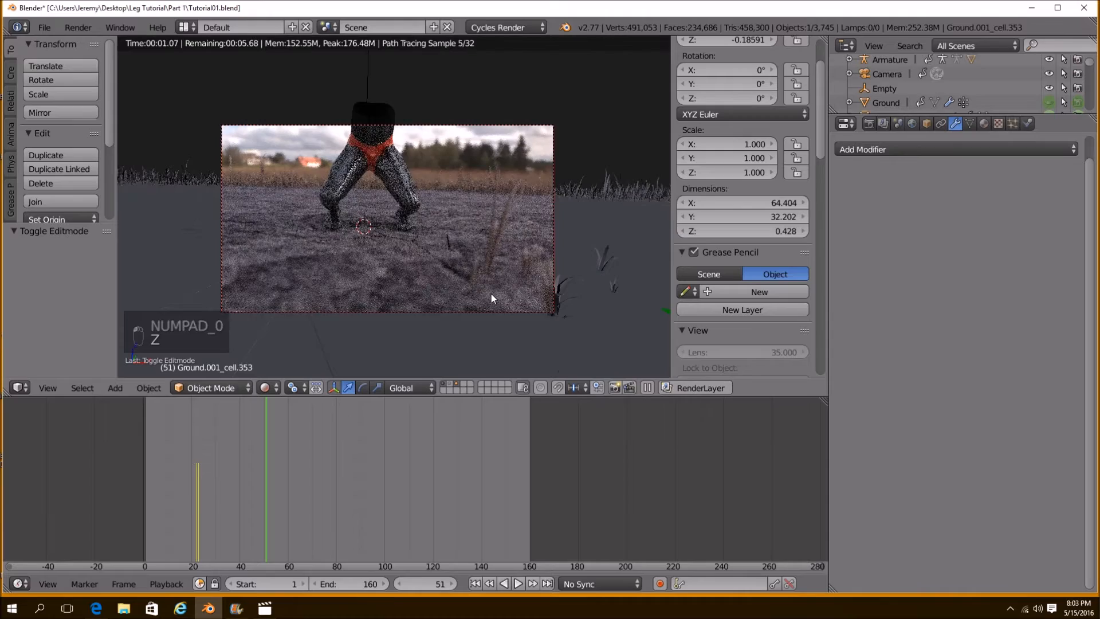
key(alt+a)
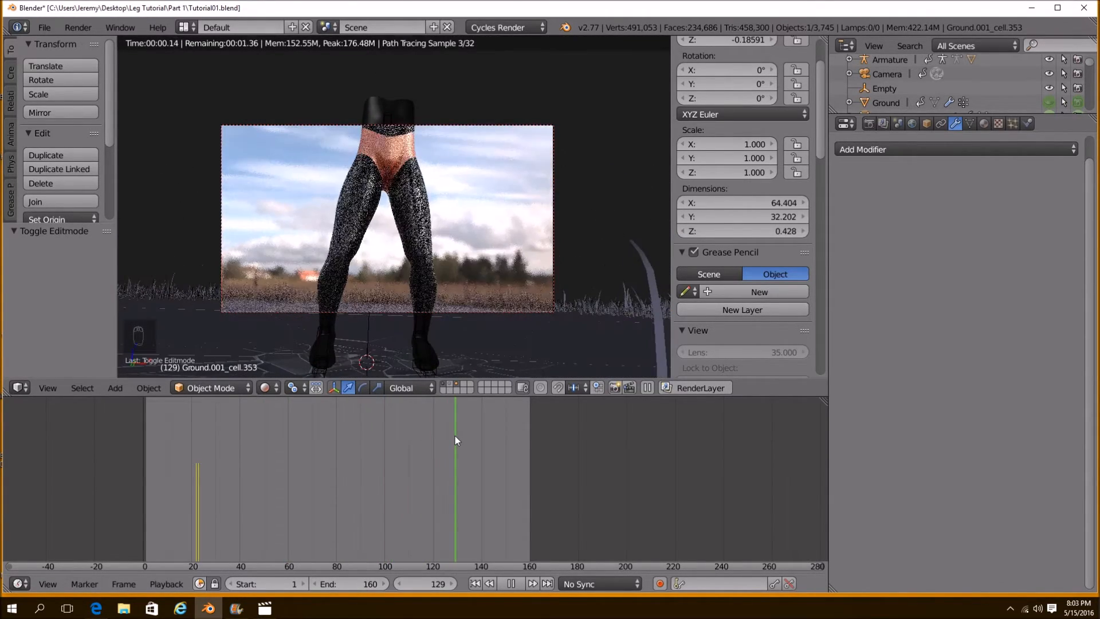
drag(496, 435, 240, 446)
Place two linked duplicates of the two foreground grass clumps near the frame's lower edge, rotated about -180° around Z, in solid shading
click(265, 388)
click(285, 344)
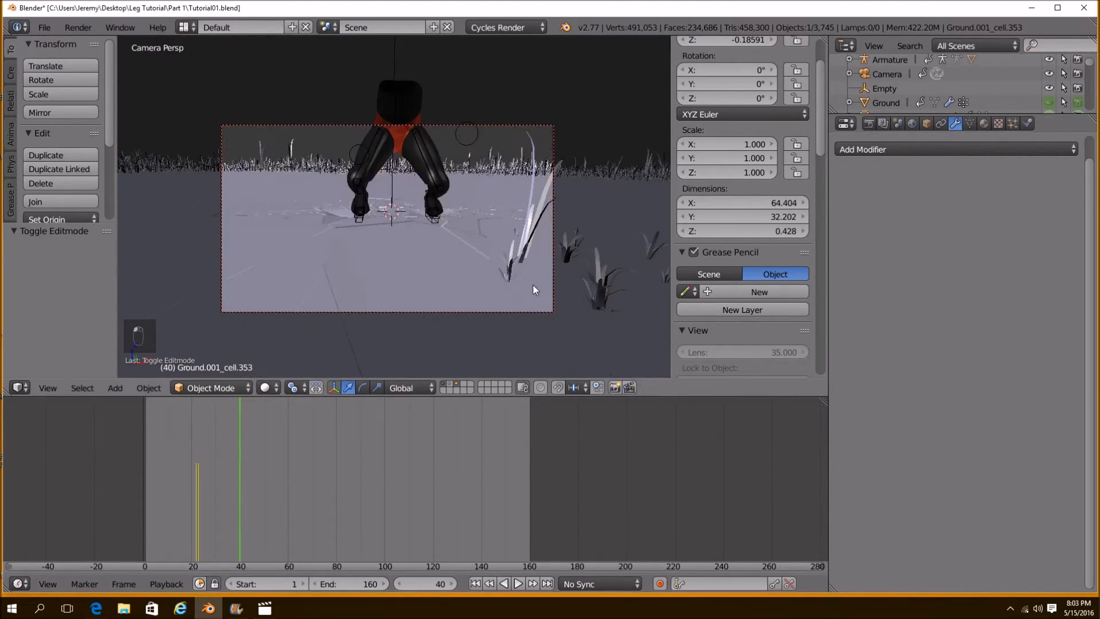
right_click(527, 232)
shift+right_click(509, 272)
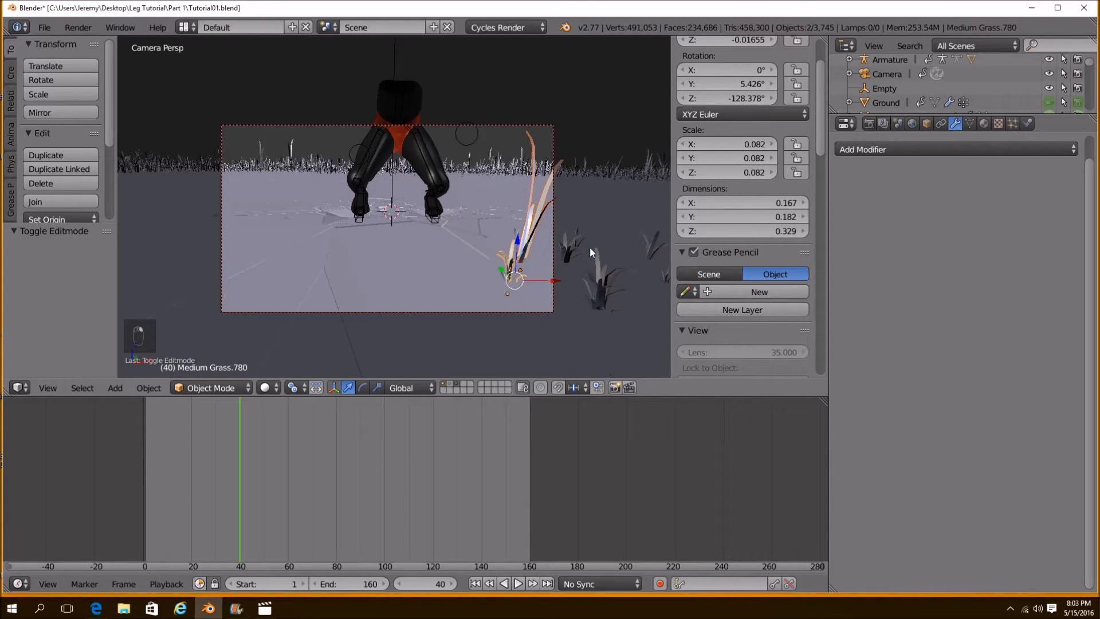
key(alt+d)
key(g)
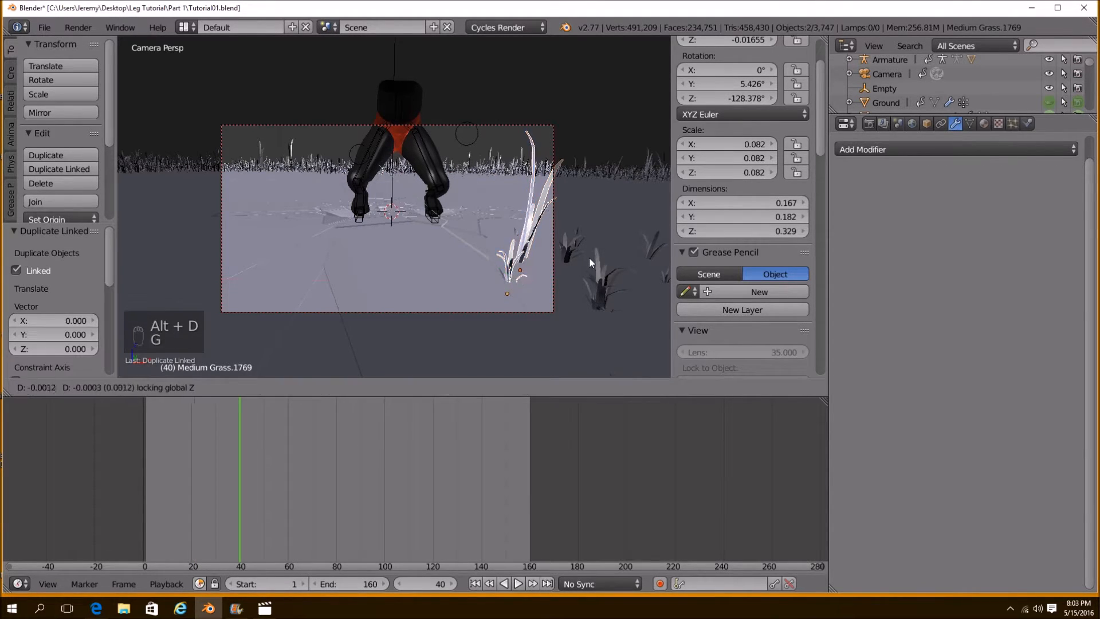
key(r)
click(447, 332)
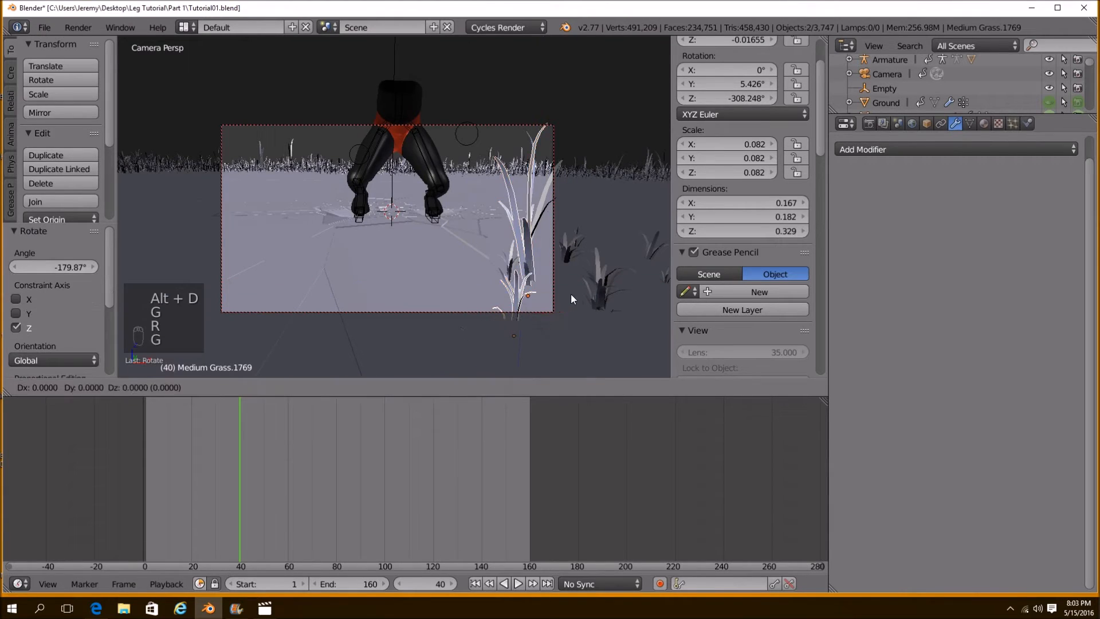
key(g)
click(539, 302)
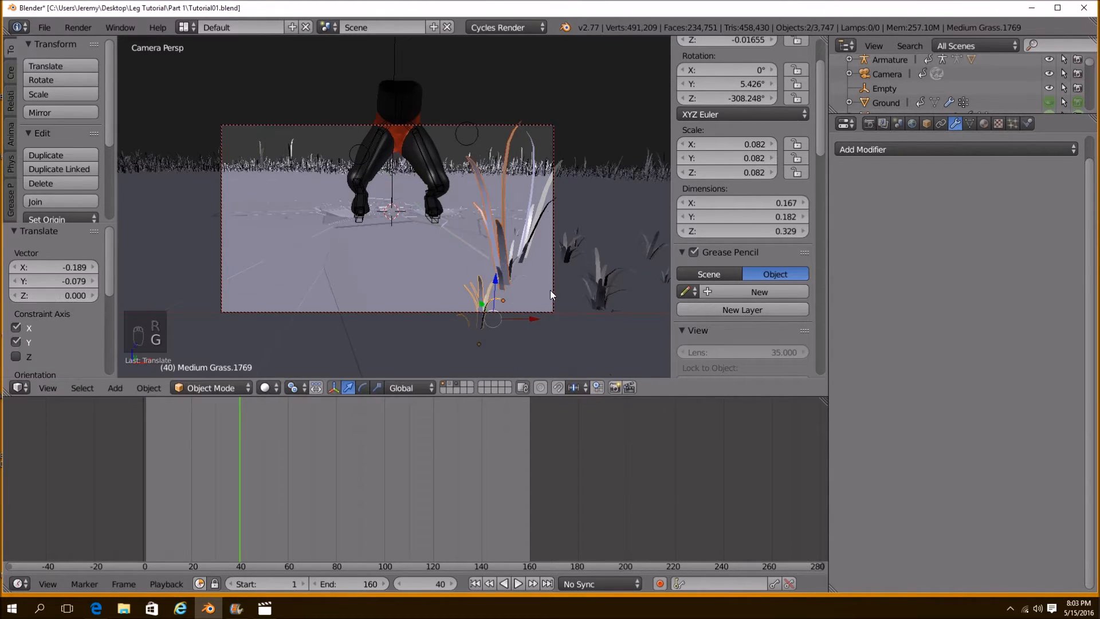
key(alt+d)
click(593, 303)
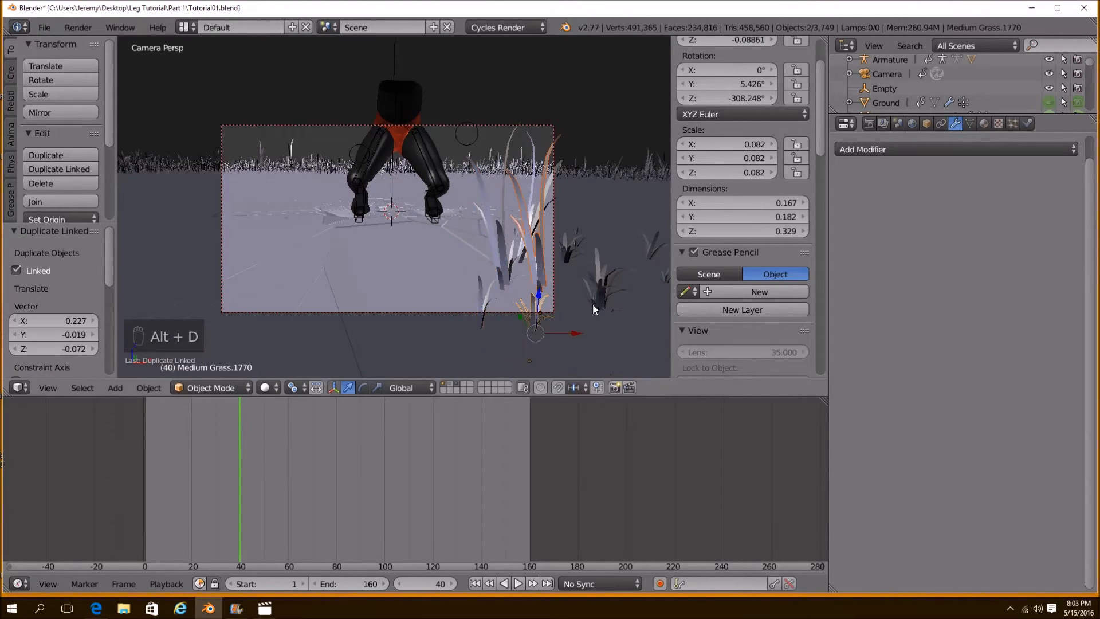
Raise the selected linked grass clump about 0.148 along Z and rotate it about -169° around Z
key(g)
key(z)
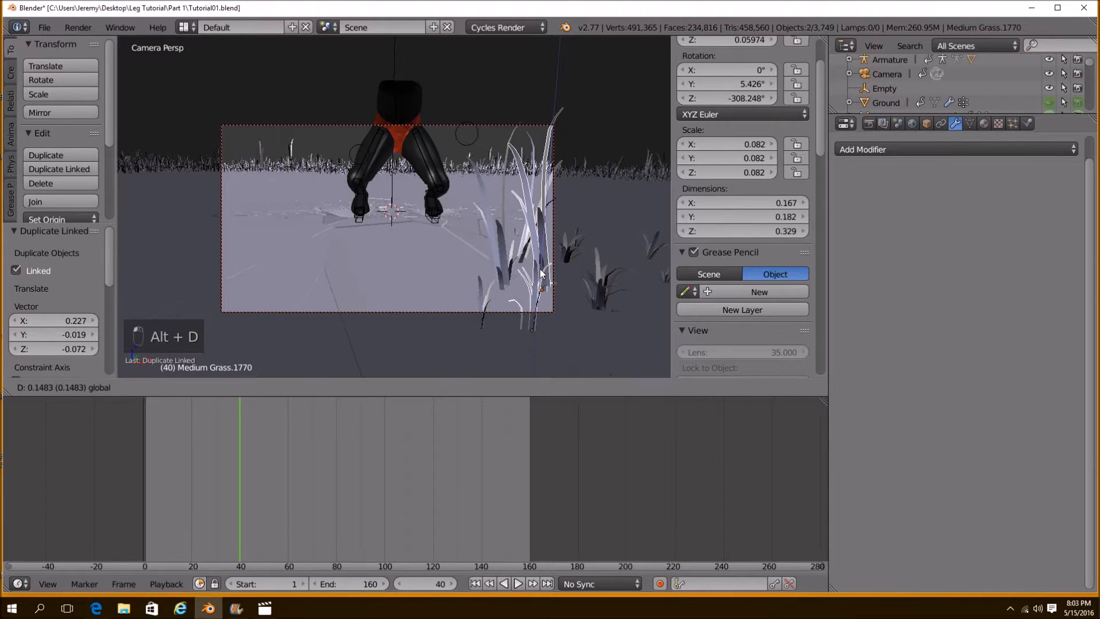
click(540, 269)
key(g)
key(z)
right_click(618, 285)
key(r)
key(z)
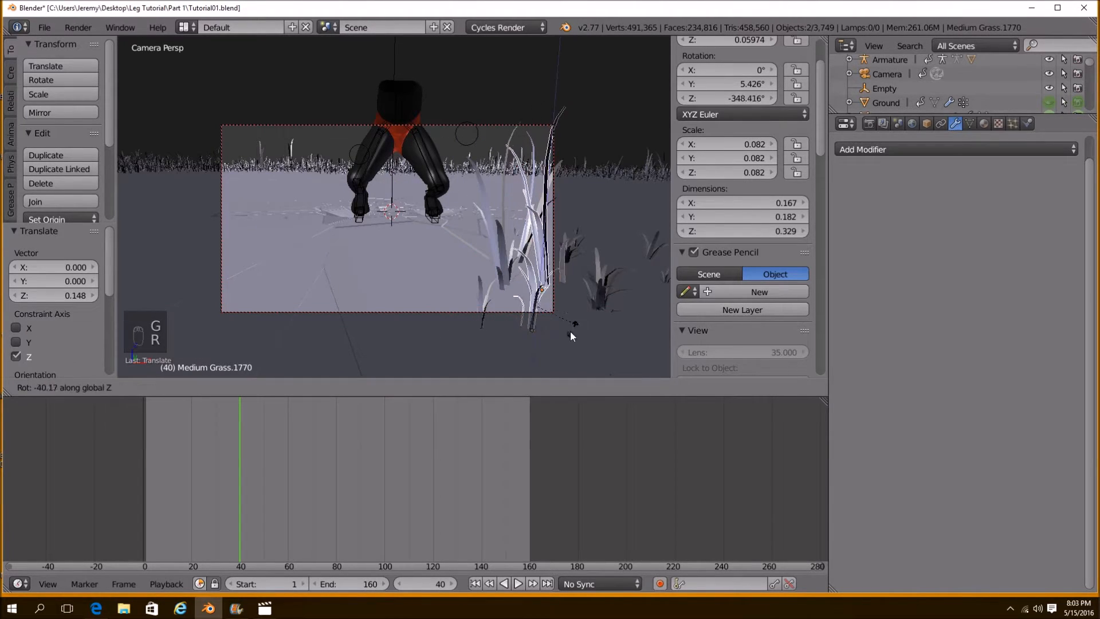
click(445, 359)
Preview the animation through the camera in rendered shading and leave the playhead at frame 75
click(258, 388)
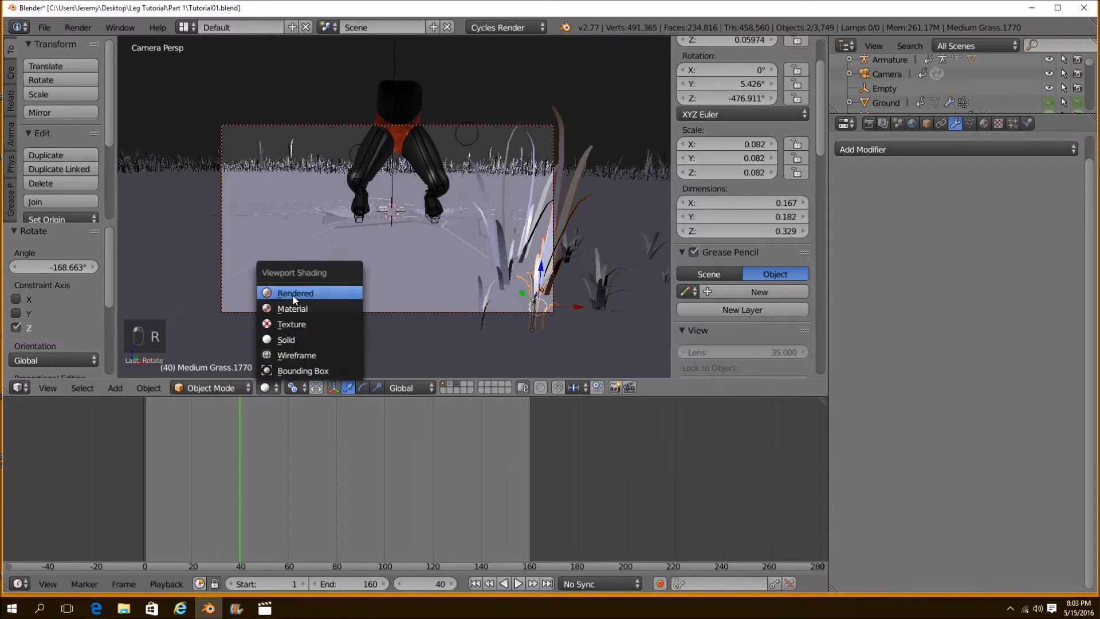
click(292, 293)
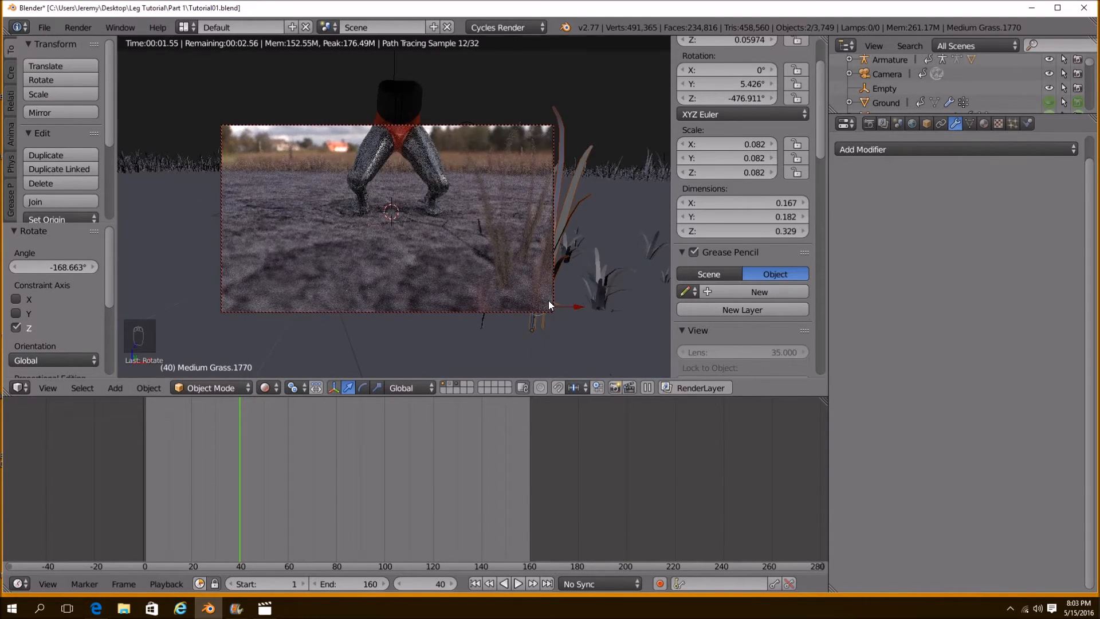
key(alt+a)
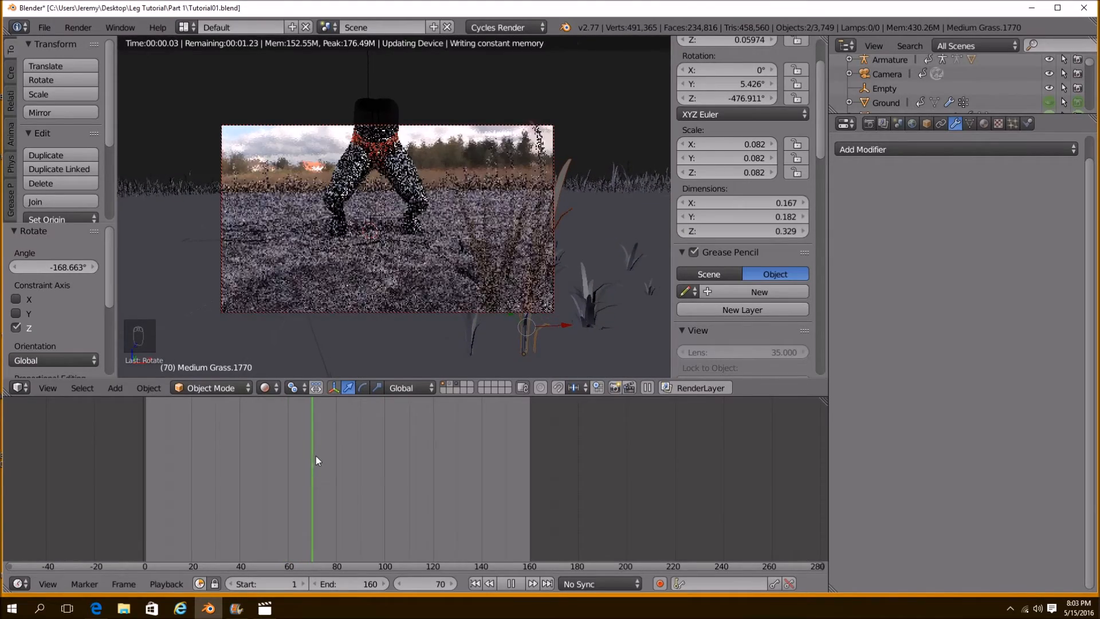
key(alt+a)
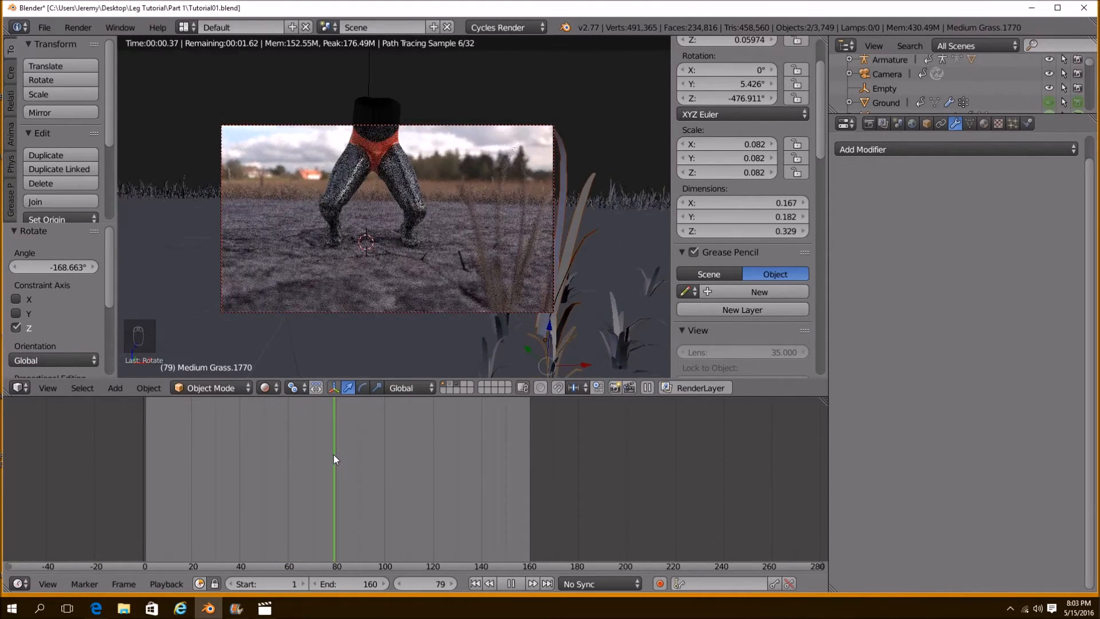
key(Left)
Add a UV sphere at the 3D cursor in solid shading and raise it about 5.235 along Z above the legs
click(266, 389)
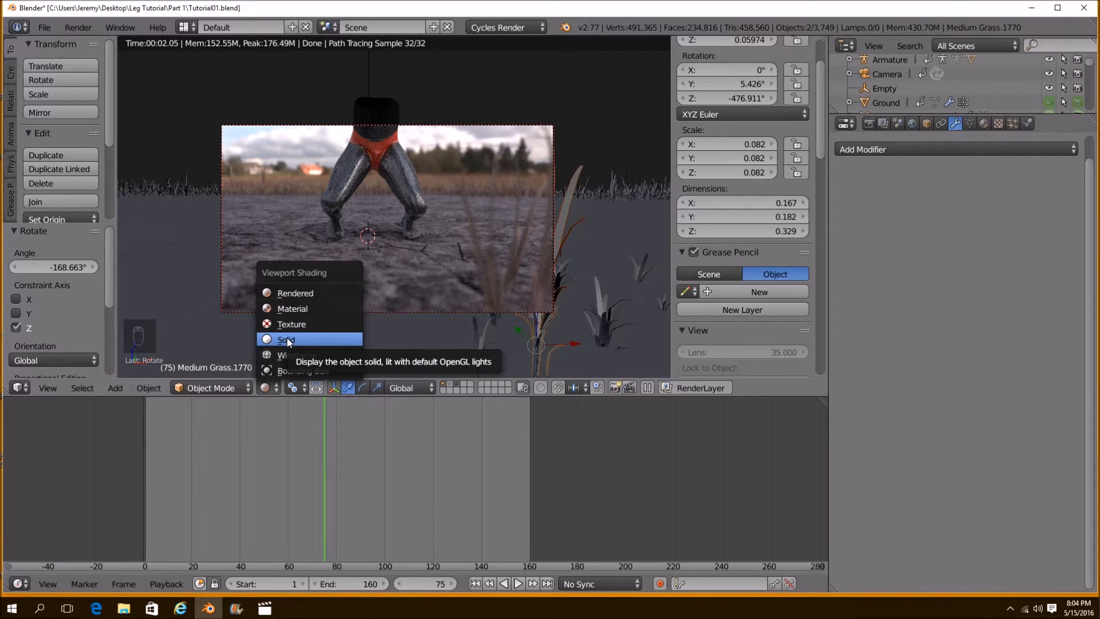
click(287, 341)
scroll(339, 316, up, 5)
key(shift+a)
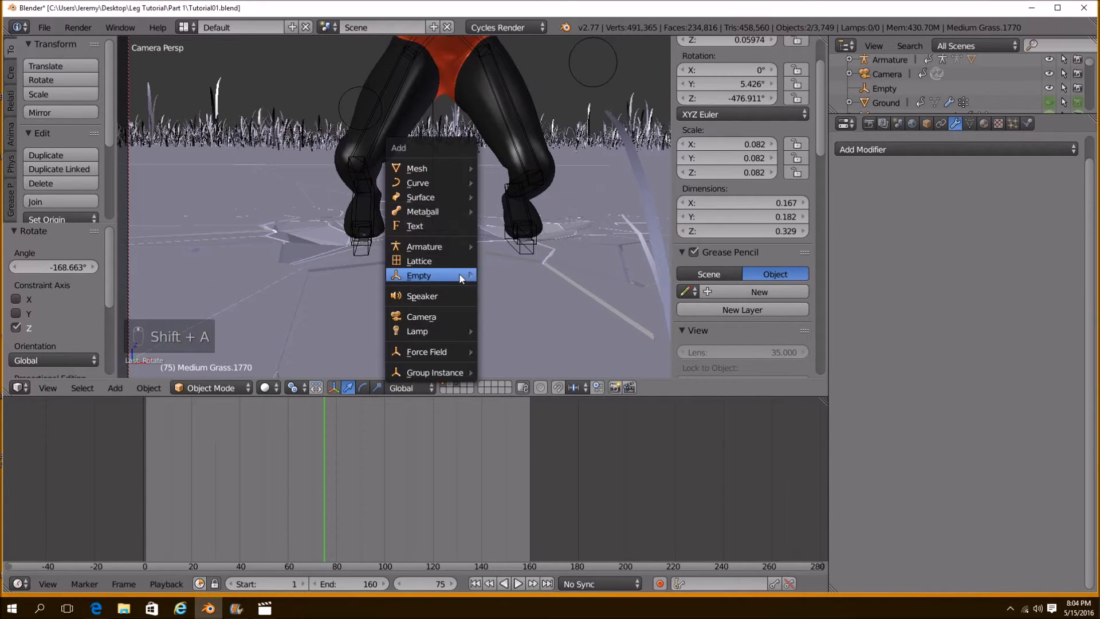
mouse_move(422, 169)
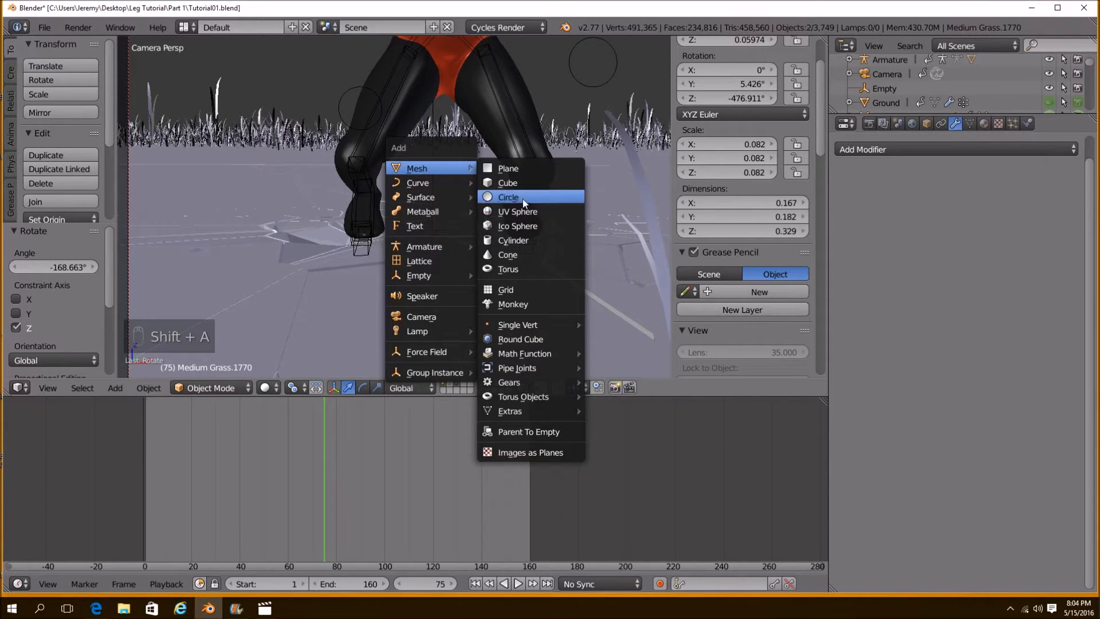
click(543, 213)
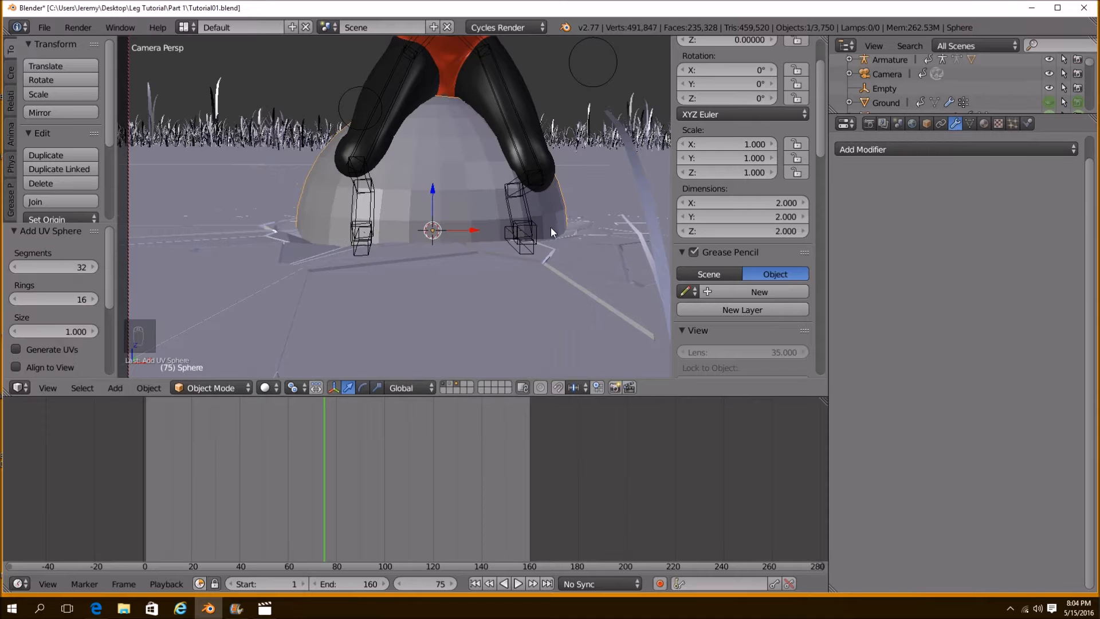
scroll(541, 241, down, 5)
middle_drag(463, 250, 408, 250)
key(g)
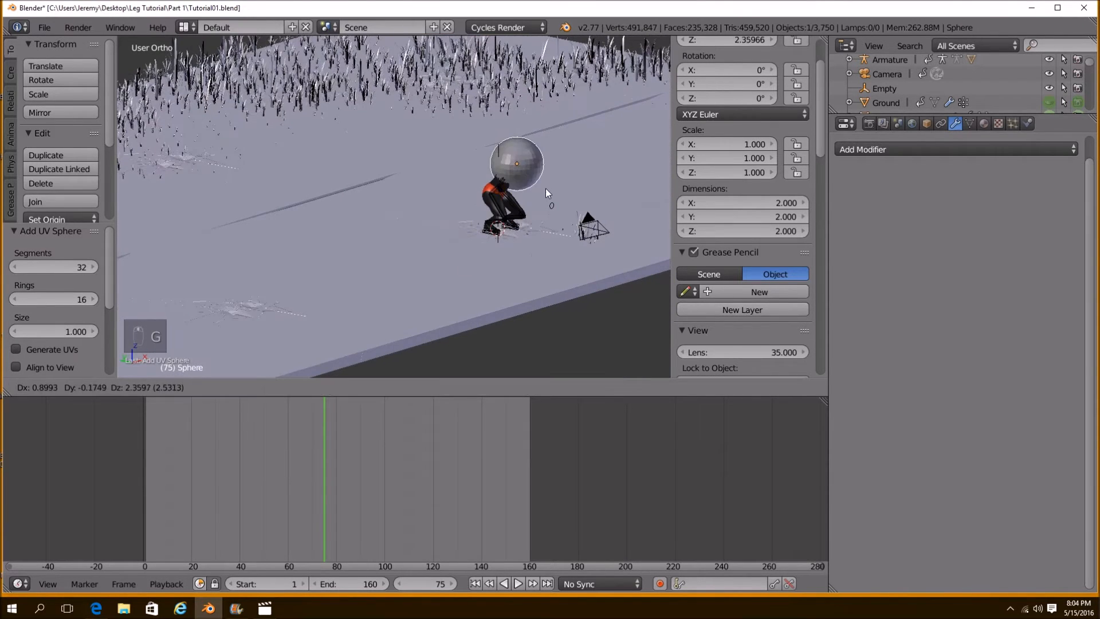
key(z)
click(540, 142)
Delete the vertices of the sphere's upper half in Edit Mode, using the right orthographic view and wireframe shading
middle_drag(540, 144, 492, 183)
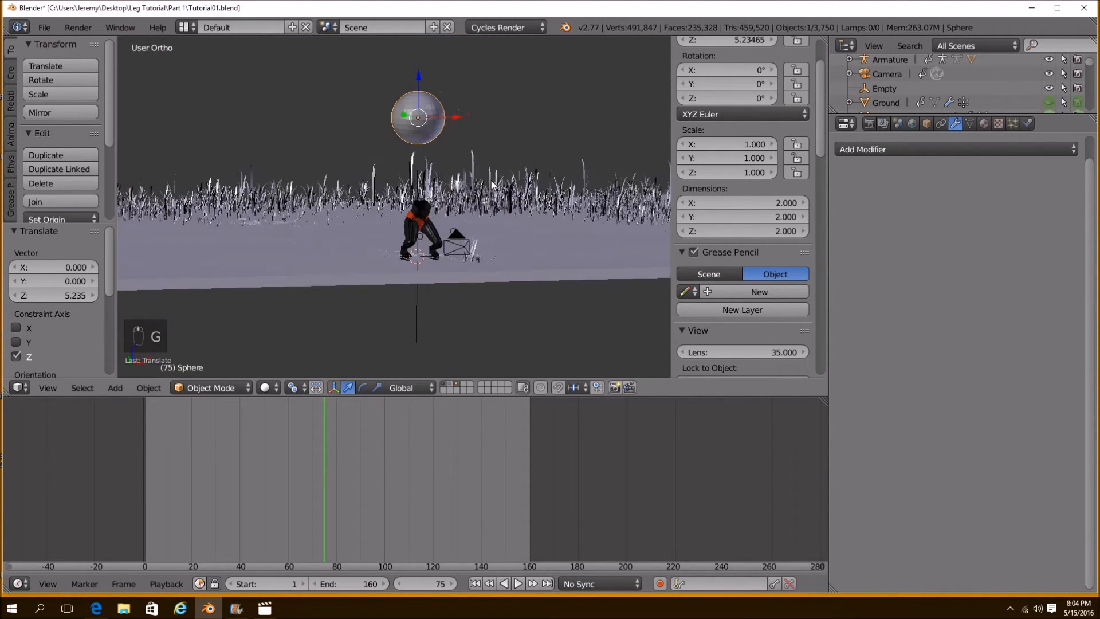
key(KP_3)
shift+middle_drag(345, 137, 569, 250)
key(Tab)
scroll(511, 272, up, 6)
shift+middle_drag(510, 272, 349, 250)
scroll(425, 234, up, 2)
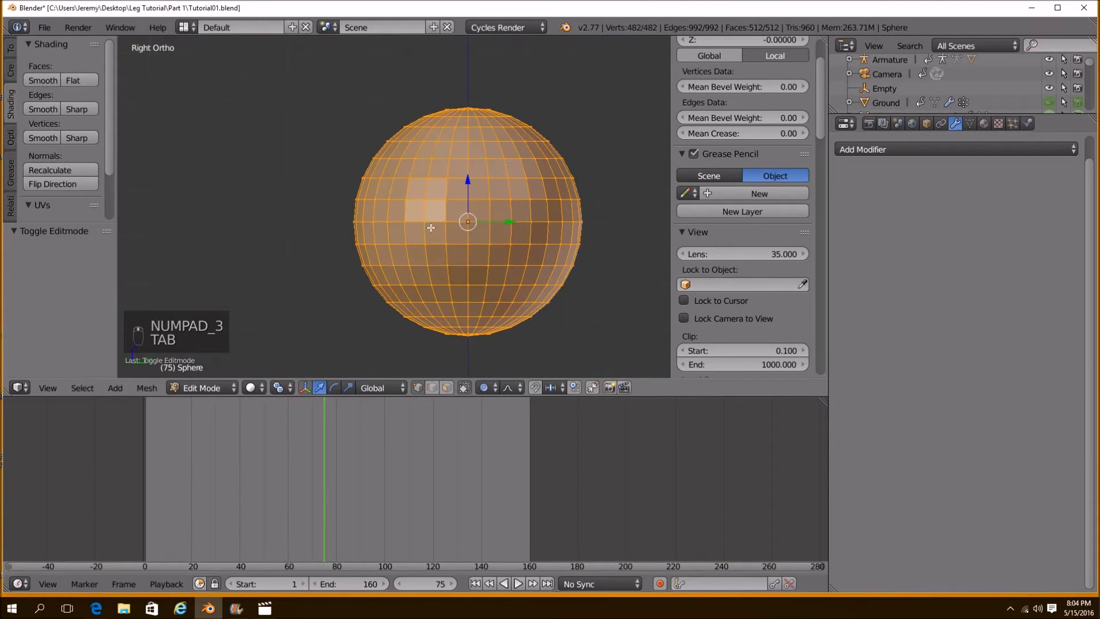
key(z)
key(a)
key(b)
drag(290, 81, 663, 207)
key(Delete)
click(527, 204)
Delete the vertices of the half sphere's lower rings, keeping only the narrow band at its rim
key(b)
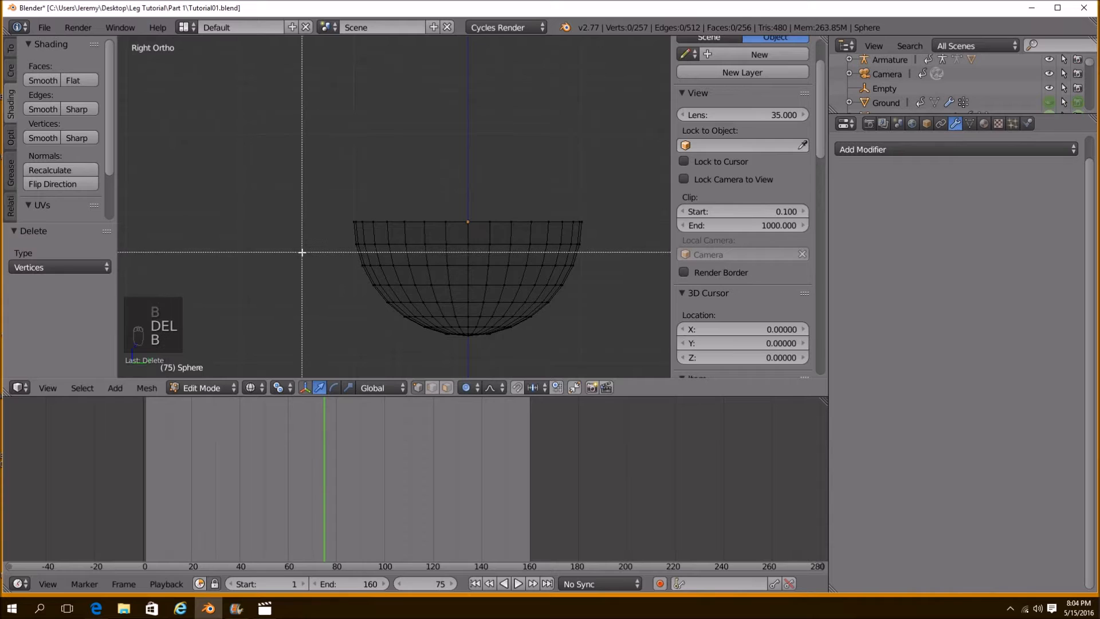
drag(305, 248, 630, 344)
key(Delete)
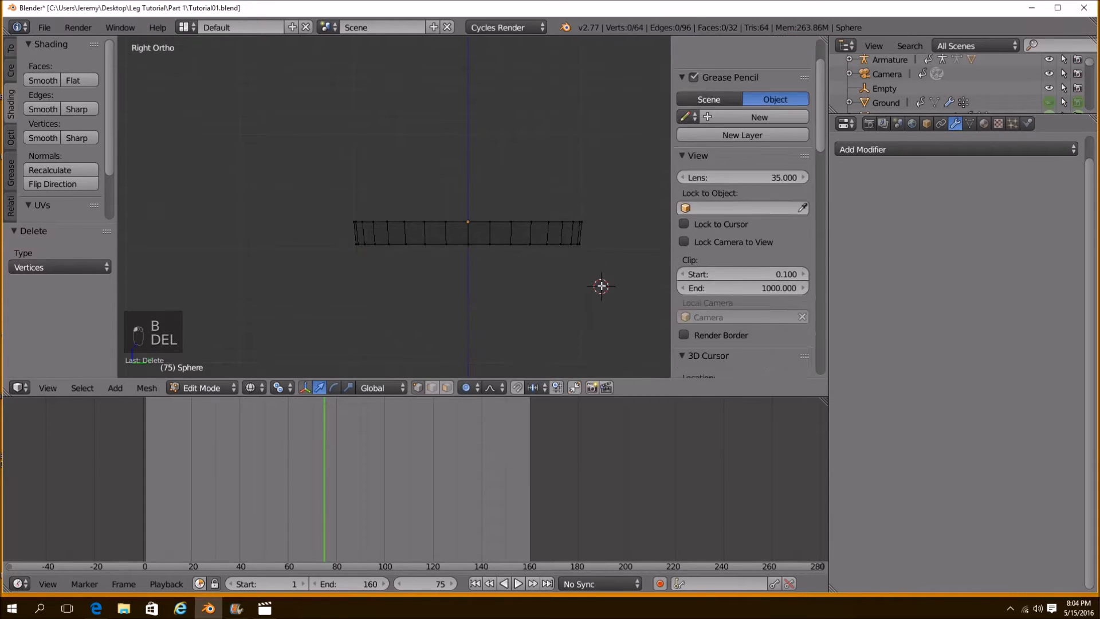
Scale the band's upper edge loop by about 0.876 with proportional editing off, and return to Object Mode
alt+right_click(498, 223)
key(s)
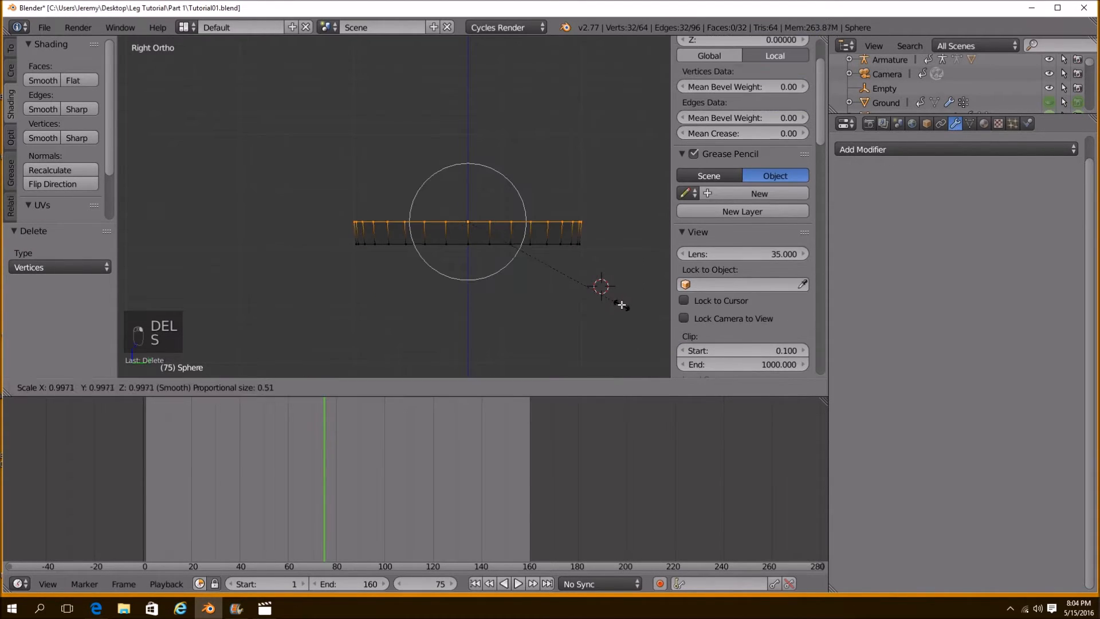
click(608, 291)
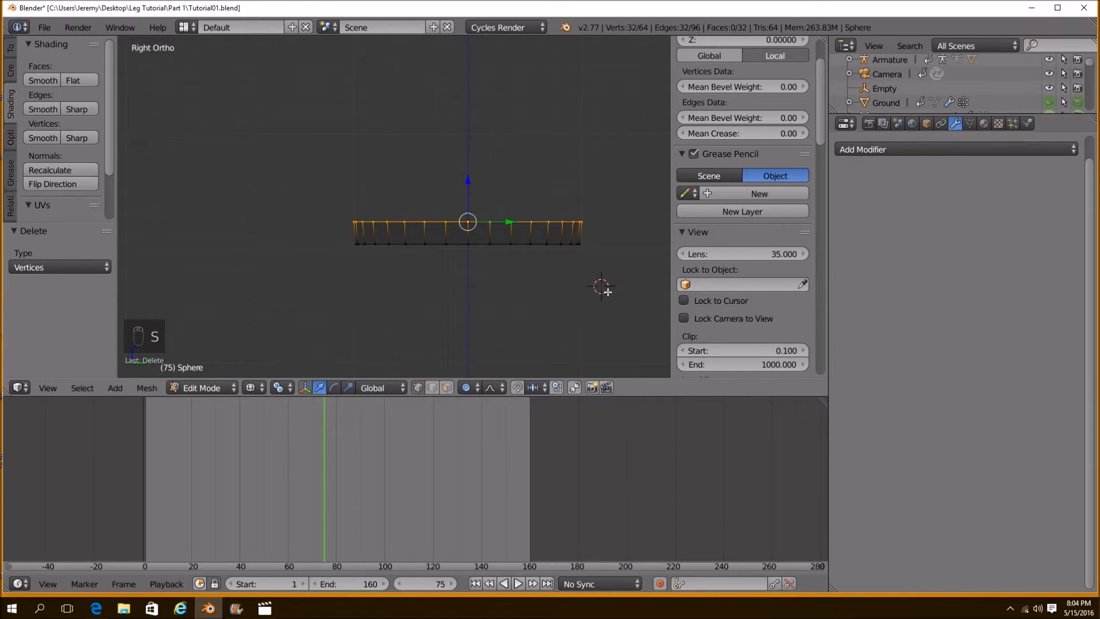
key(o)
key(s)
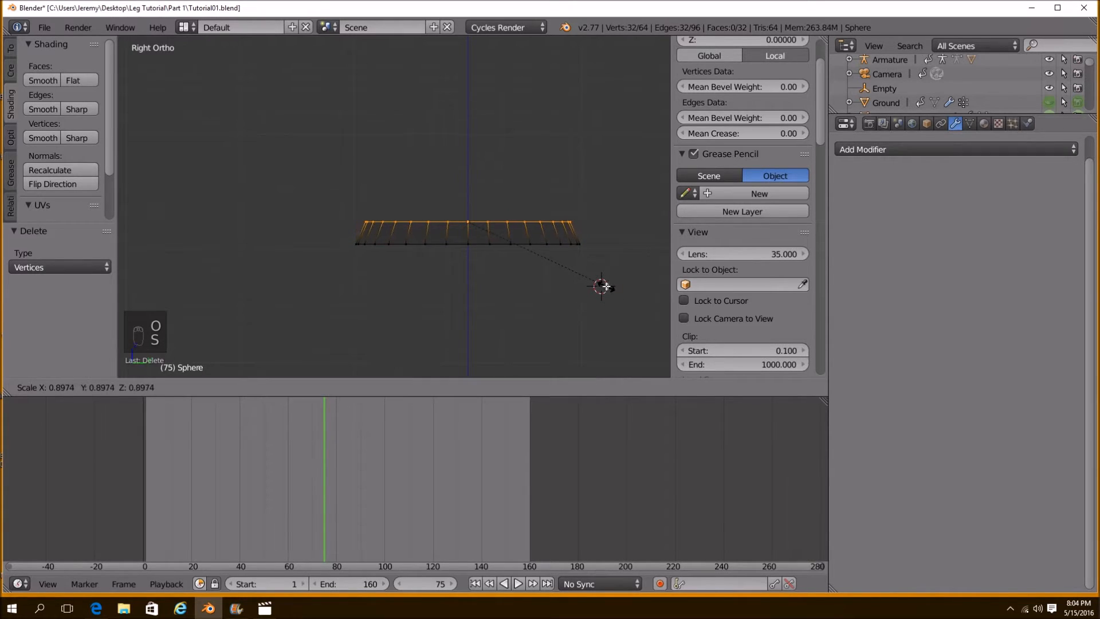
click(605, 282)
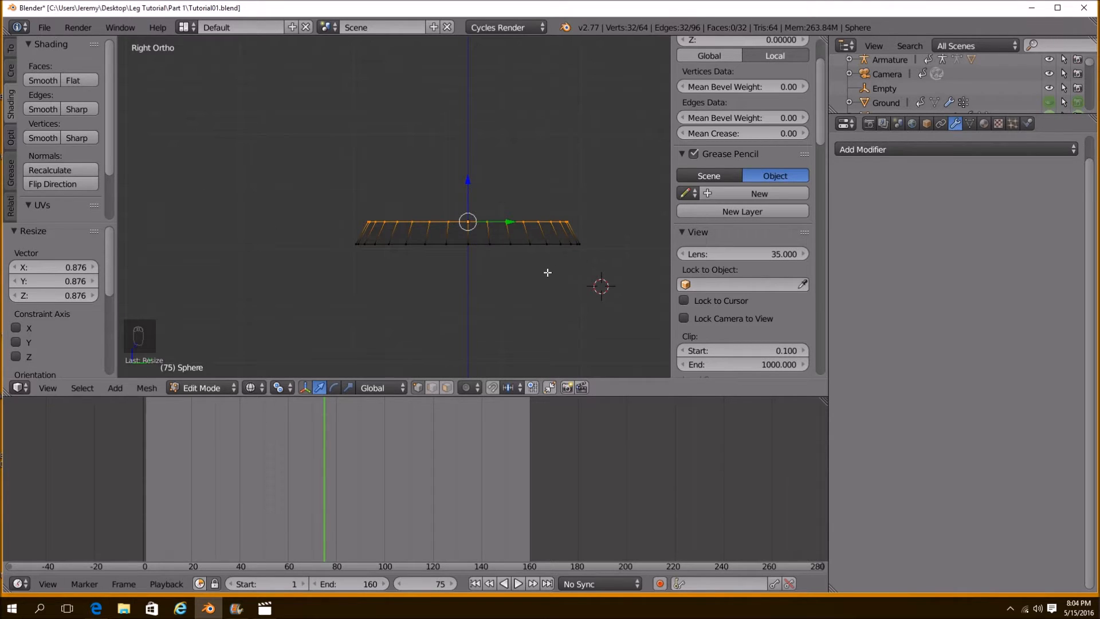
key(Tab)
Lower the ring along Z to the ground at the legs and scale it to about 0.323 in solid shading
mouse_move(559, 272)
middle_down()
mouse_move(562, 287)
mouse_move(517, 274)
middle_up()
key(z)
scroll(516, 275, down, 3)
shift+middle_drag(420, 265, 445, 247)
drag(338, 138, 375, 295)
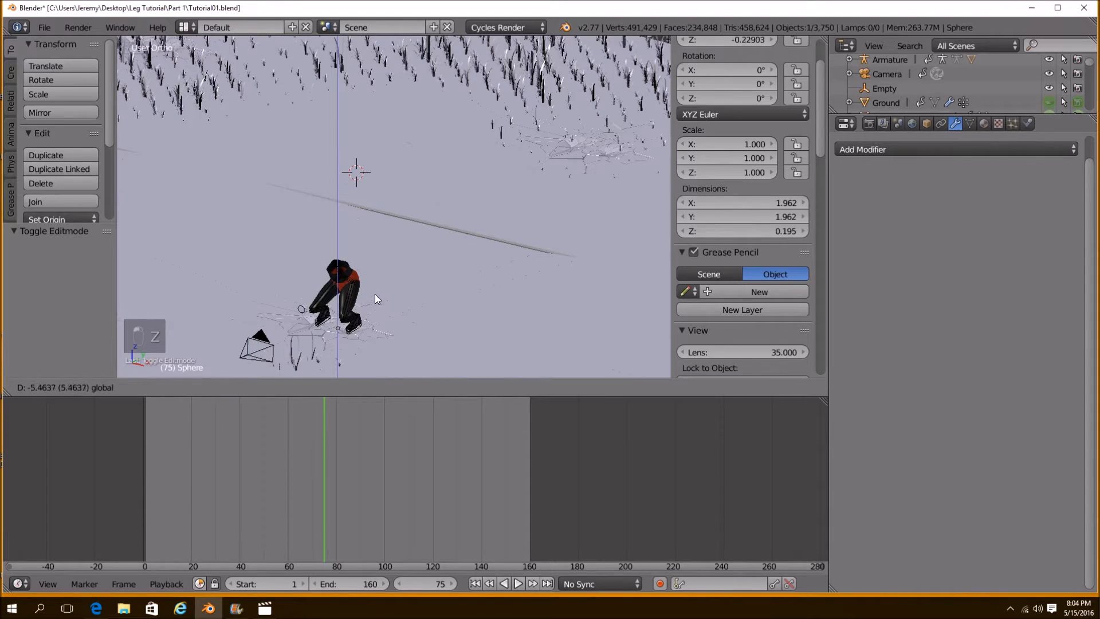
click(375, 295)
key(s)
click(400, 308)
Position the ring around the foot nearest the foreground grass and scale it to about 0.131, starting from the camera view
key(KP_0)
scroll(403, 308, up, 4)
key(g)
click(486, 305)
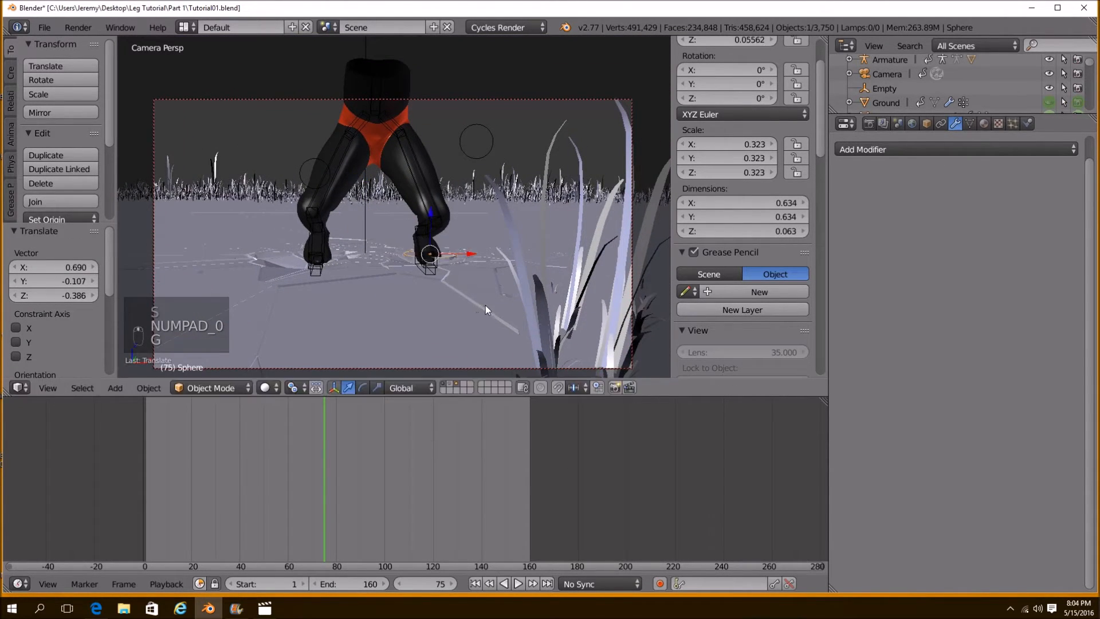
key(s)
click(492, 271)
key(g)
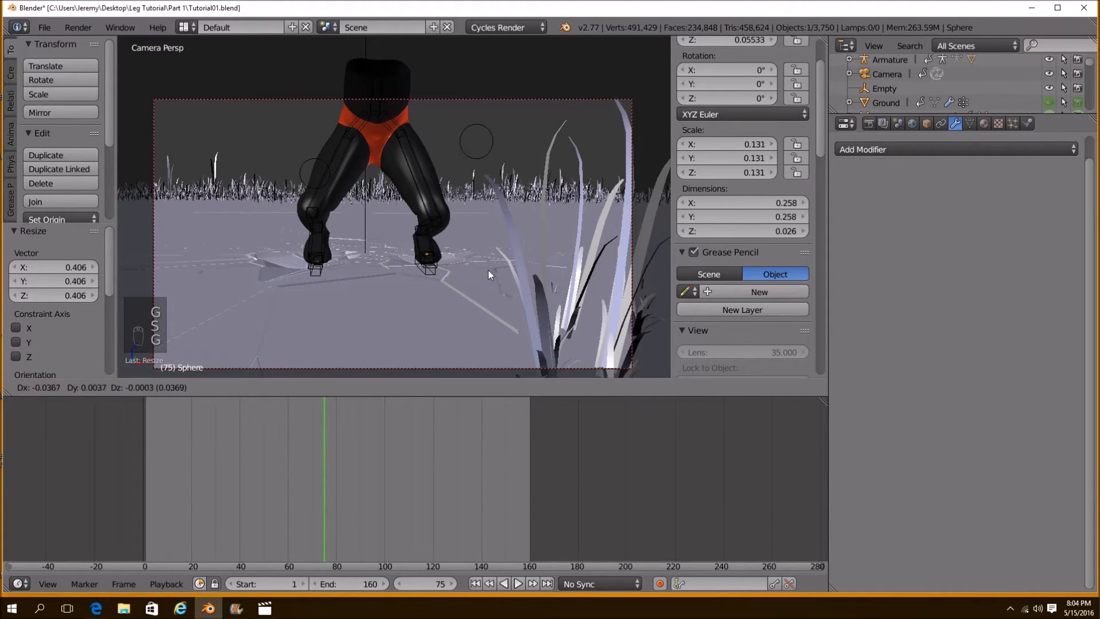
click(485, 272)
mouse_move(485, 272)
middle_down()
mouse_move(445, 281)
mouse_move(526, 297)
mouse_move(493, 289)
middle_up()
scroll(518, 275, up, 6)
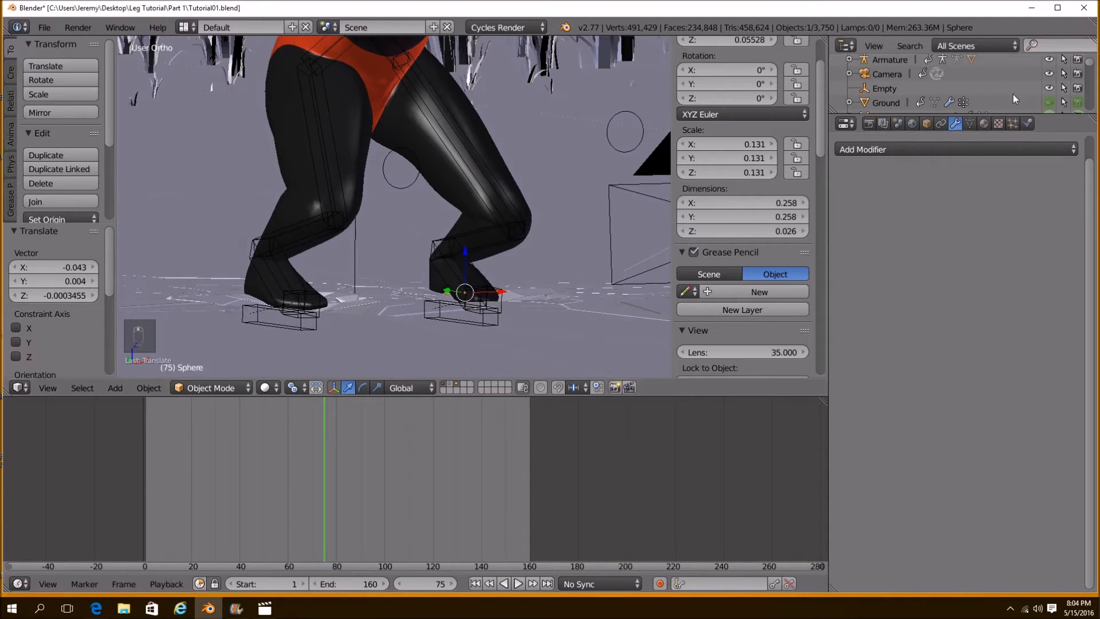
Open the particle settings and delete the tiled ground grid on its separate layer
click(1012, 123)
scroll(476, 275, down, 6)
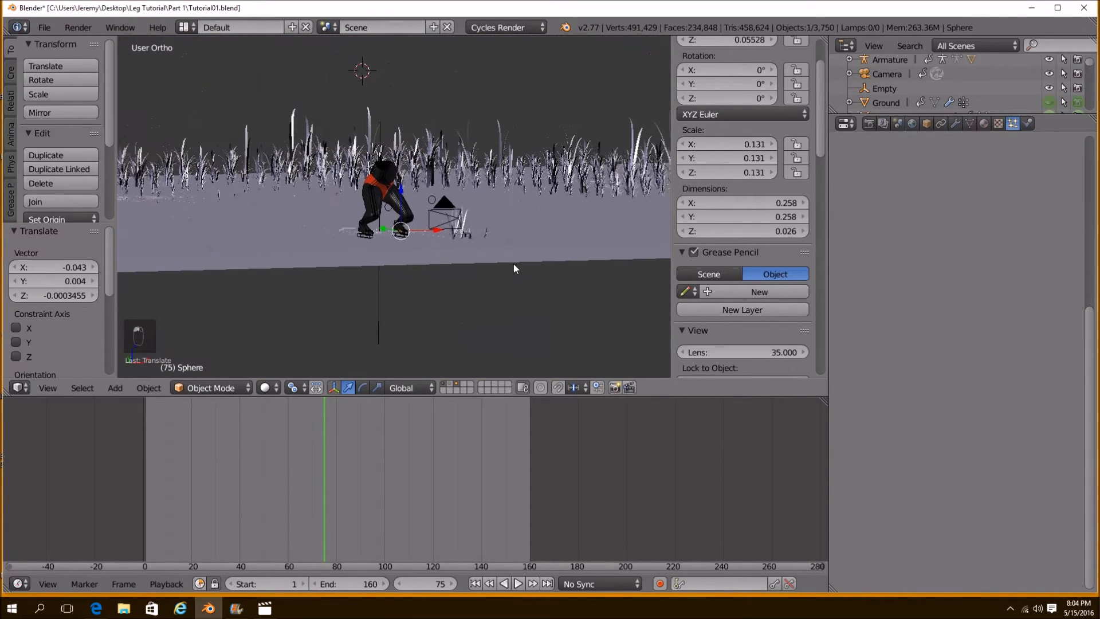
middle_drag(514, 264, 480, 331)
click(451, 387)
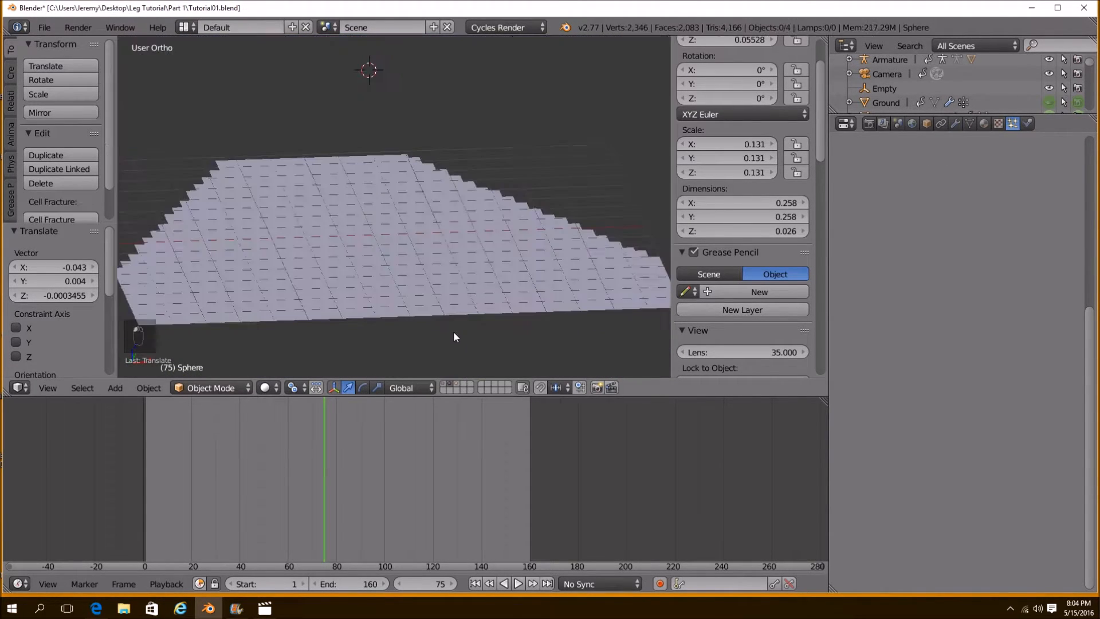
scroll(455, 331, down, 2)
right_click(415, 269)
key(Delete)
click(415, 270)
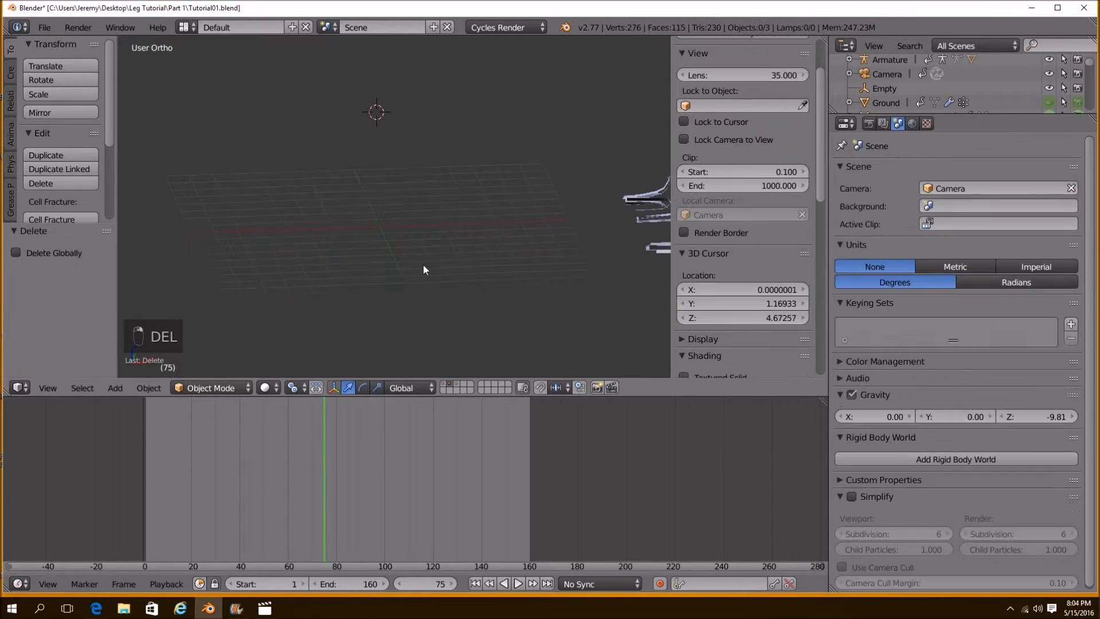
Add a UV sphere on the layer cleared of the ground grid and enter Edit Mode on it
click(452, 389)
key(shift+a)
mouse_move(404, 221)
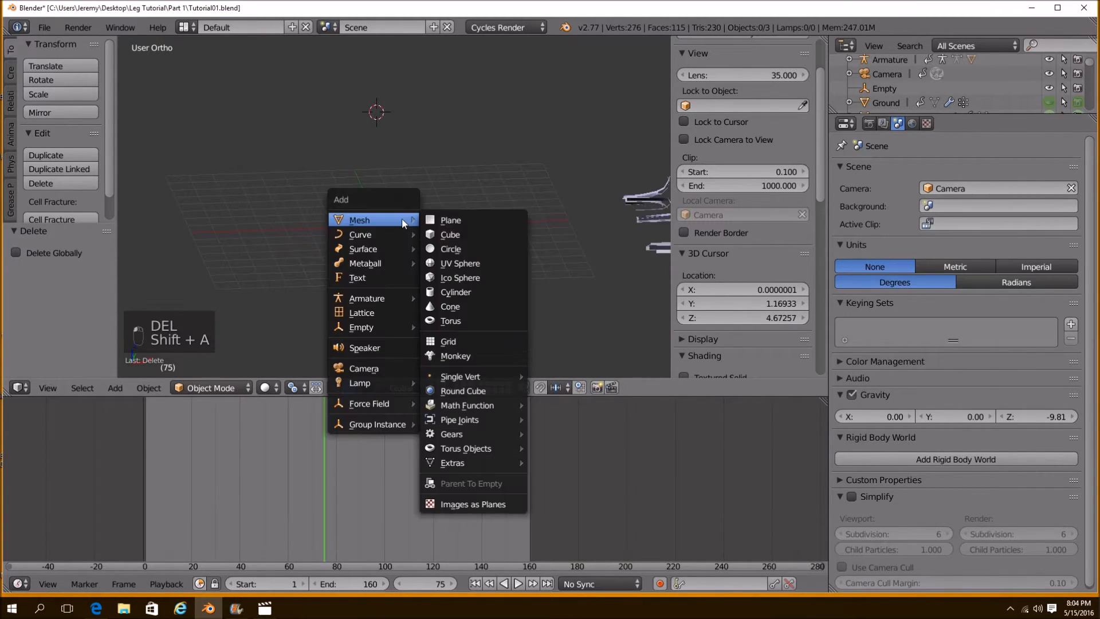
click(490, 265)
scroll(410, 229, up, 6)
key(Tab)
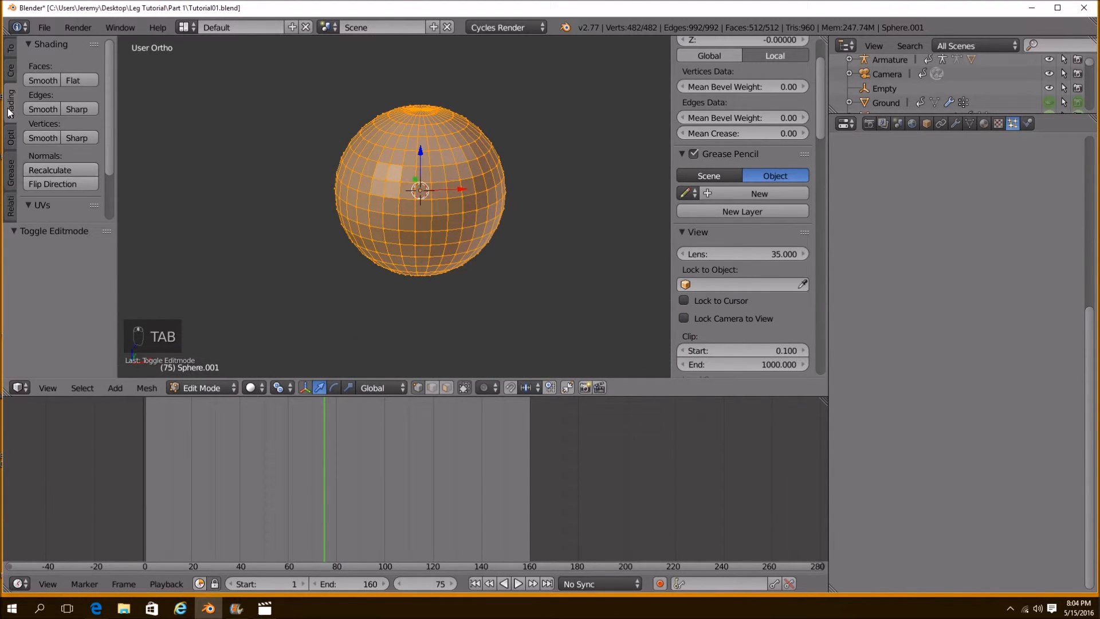
Shape the sphere into an irregular rock by alternating Randomize at 0.100 and Smooth Vertex at 0.500, and return to Object Mode
click(12, 50)
scroll(77, 99, down, 4)
click(70, 130)
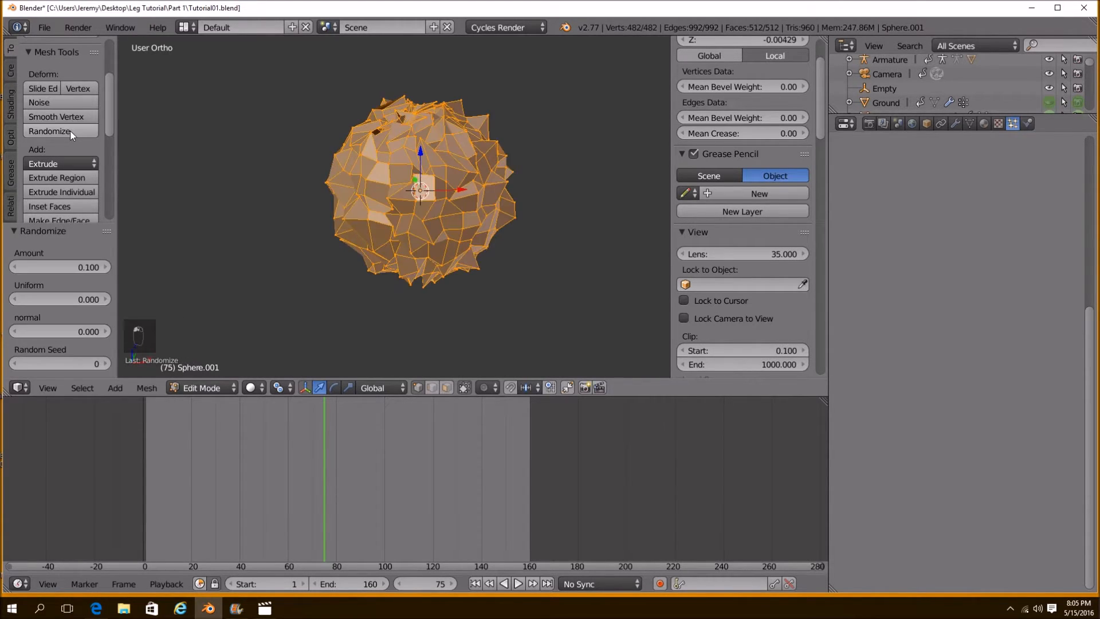
click(70, 131)
click(64, 115)
click(65, 117)
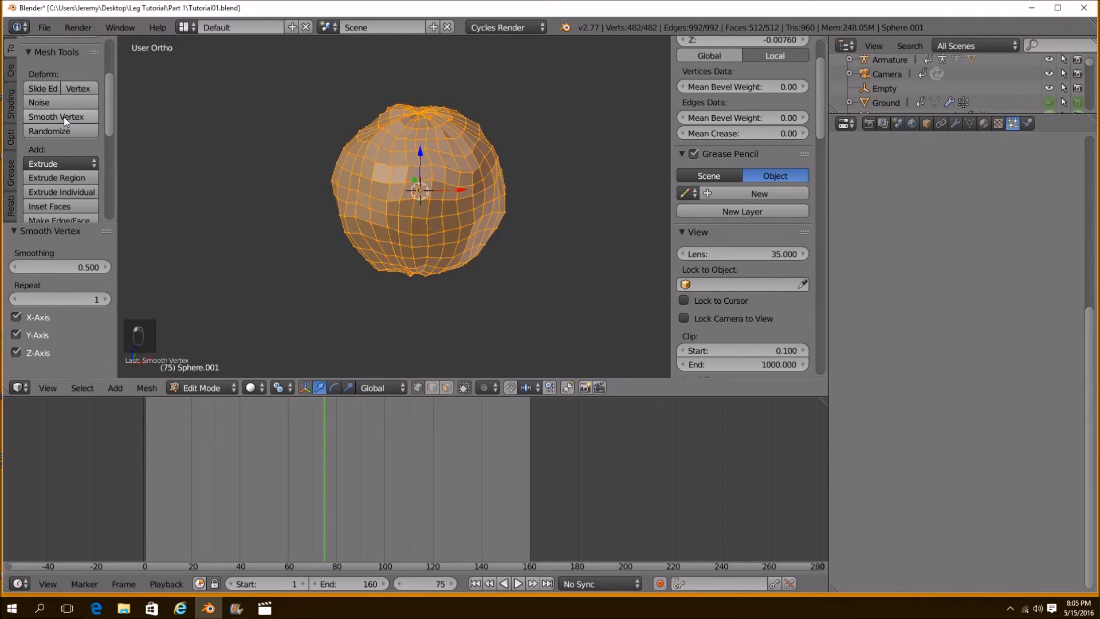
click(64, 128)
click(64, 128)
click(64, 128)
click(65, 128)
click(66, 119)
click(66, 119)
click(65, 136)
click(66, 135)
click(63, 118)
click(63, 120)
click(63, 135)
click(63, 135)
click(63, 122)
click(63, 122)
click(63, 122)
click(63, 122)
shift+middle_drag(372, 143, 435, 152)
scroll(420, 220, down, 2)
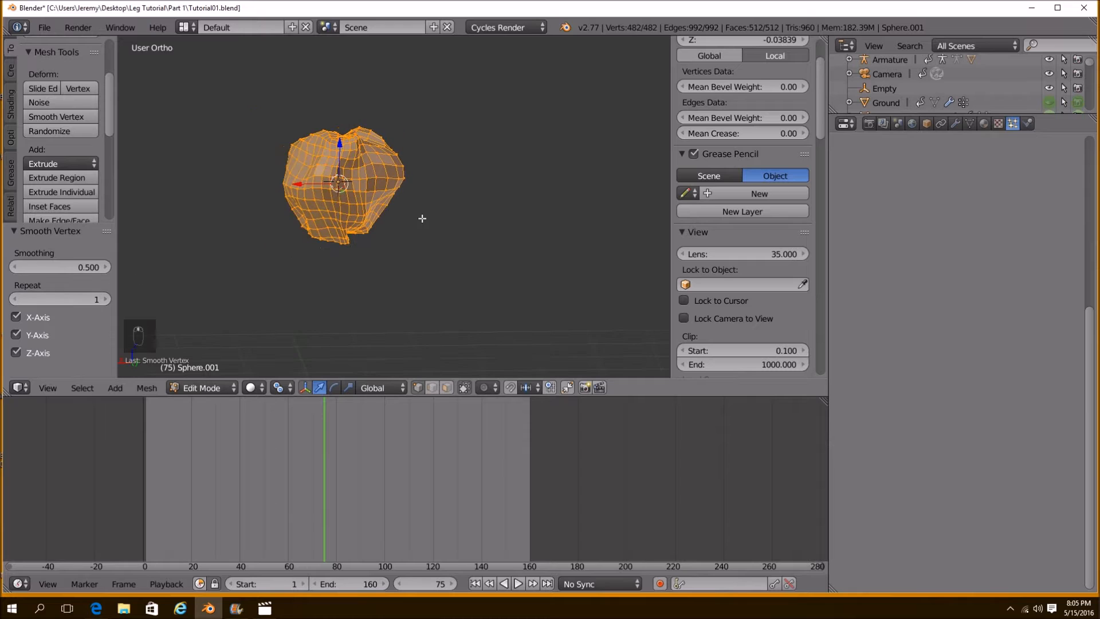
key(Tab)
Add a second UV sphere and place it beside the rock, about 2.7 units away
key(shift+a)
mouse_move(459, 221)
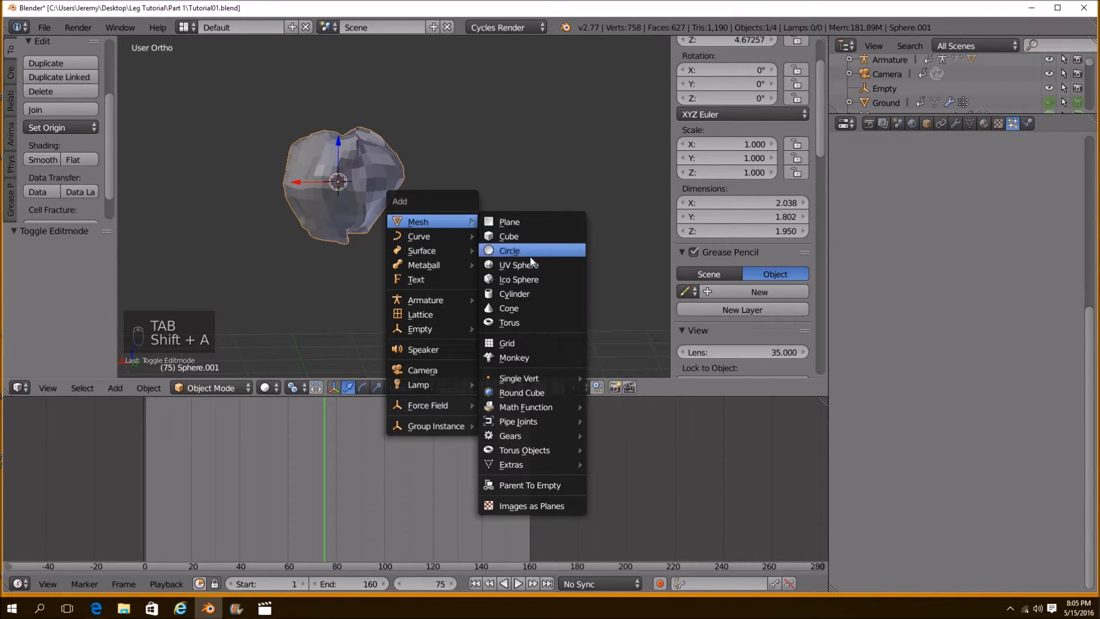
click(501, 263)
key(g)
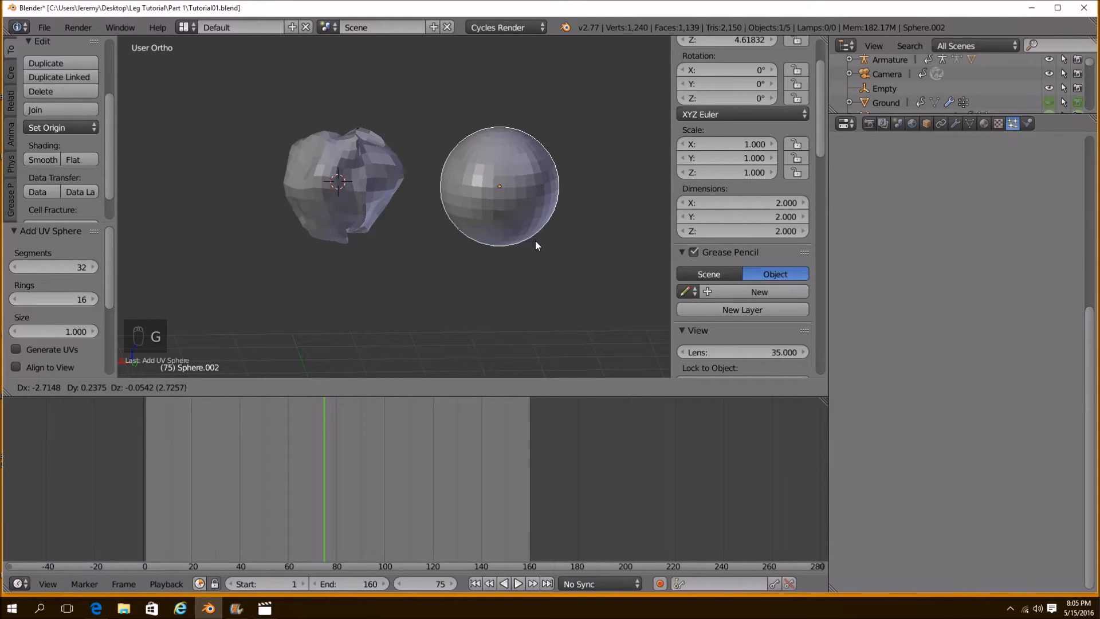
click(535, 241)
Roughen the second sphere's mesh in Edit Mode by repeatedly applying Randomize at 0.100 and Smooth Vertex at 0.500
key(Tab)
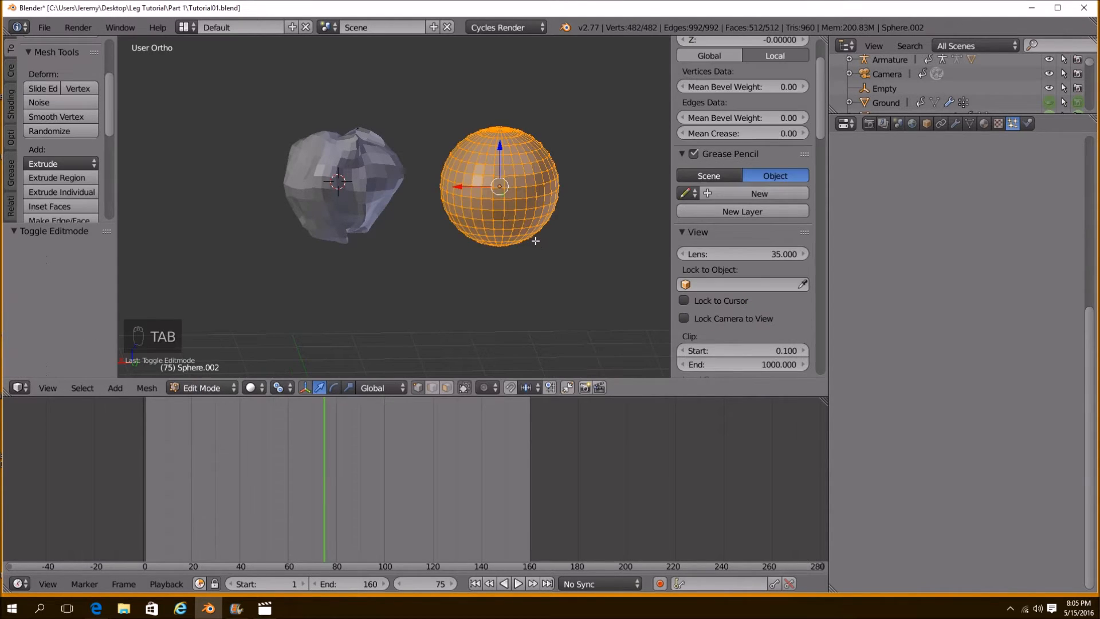
click(64, 133)
click(66, 117)
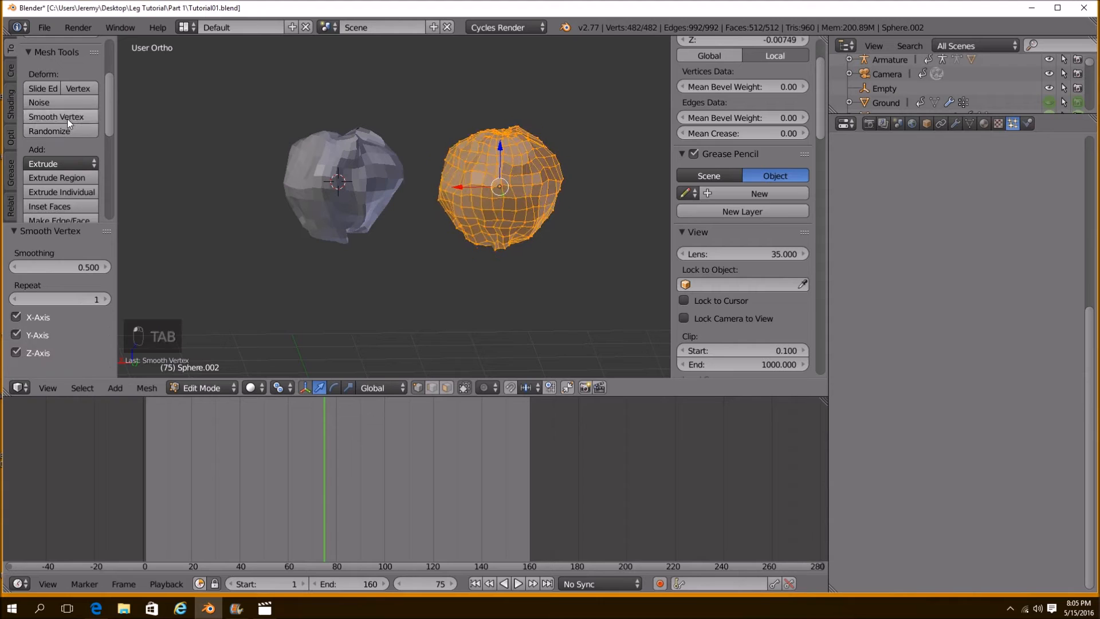
click(67, 101)
click(68, 115)
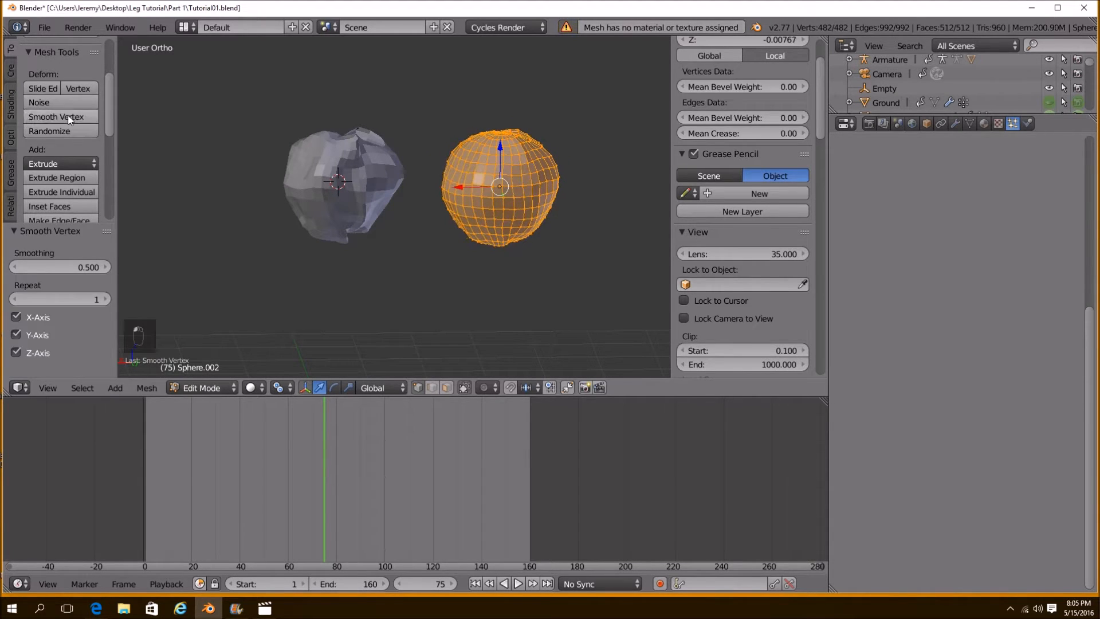
click(68, 132)
click(69, 119)
click(69, 119)
click(69, 129)
click(68, 115)
click(67, 116)
click(67, 130)
click(68, 117)
click(69, 117)
click(69, 117)
click(68, 128)
click(69, 118)
click(69, 117)
click(71, 131)
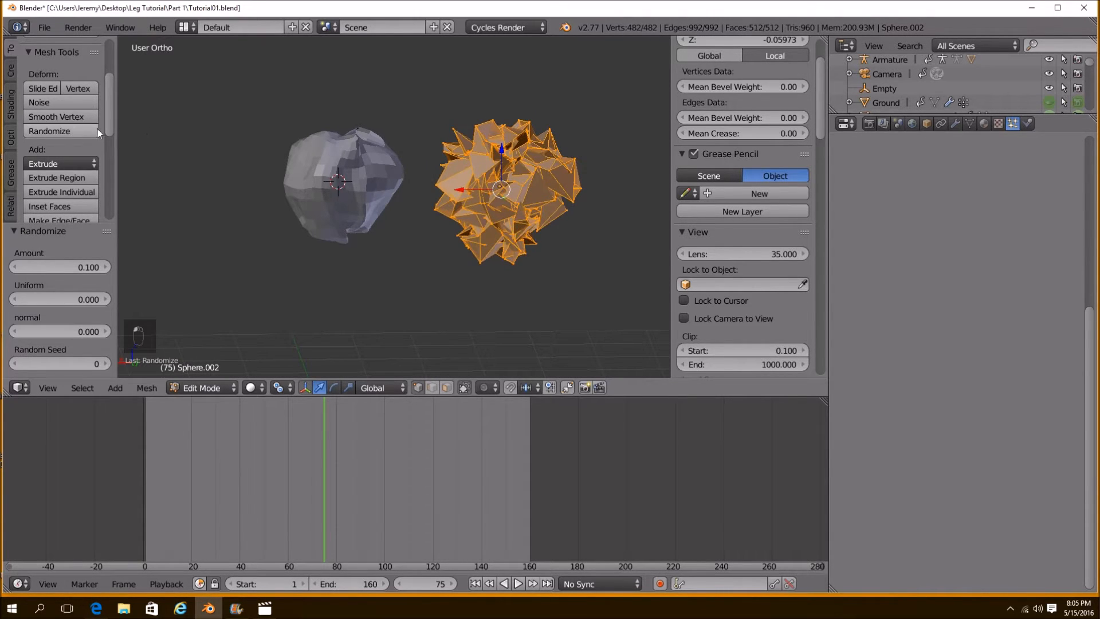
Flatten the second rock vertically, smooth its vertices at 0.500, and return to Object Mode
click(583, 231)
click(71, 116)
click(71, 117)
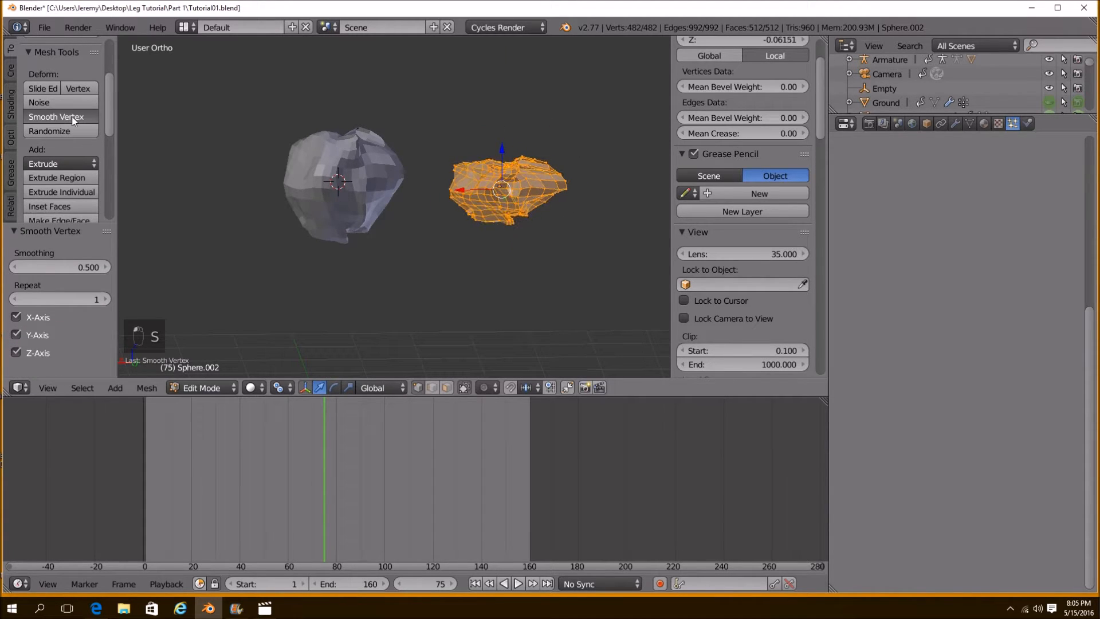
click(71, 116)
middle_drag(435, 270, 380, 289)
key(Tab)
Reshape the second rock by moving one vertex with smooth proportional editing at size 1.00, and return to Object Mode
middle_drag(472, 225, 377, 208)
key(Tab)
key(o)
middle_drag(457, 233, 438, 249)
key(g)
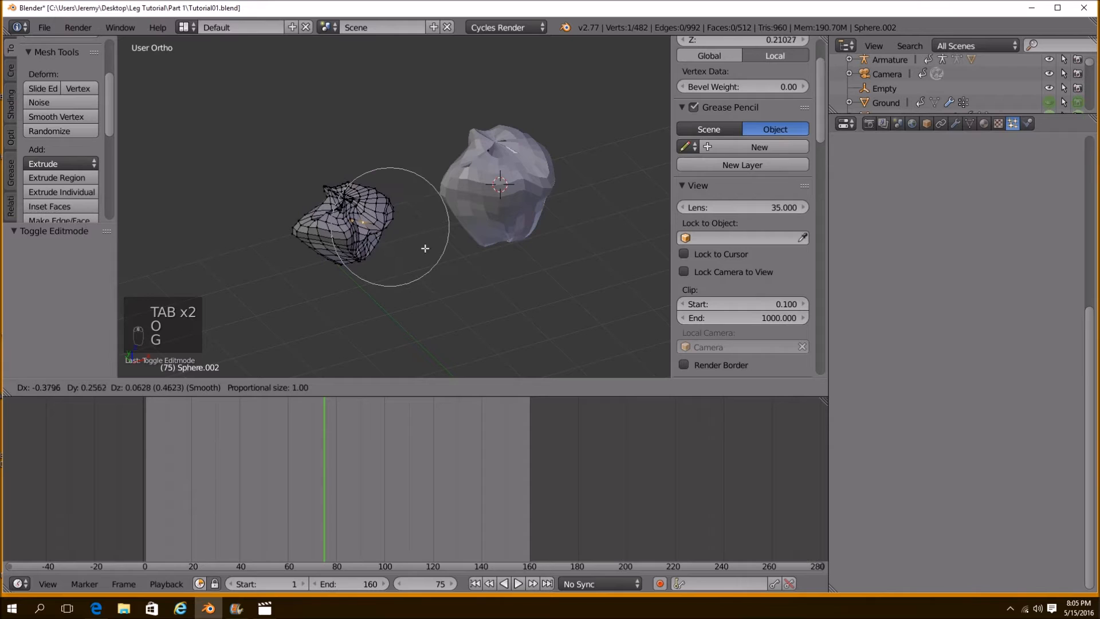
click(423, 255)
key(Tab)
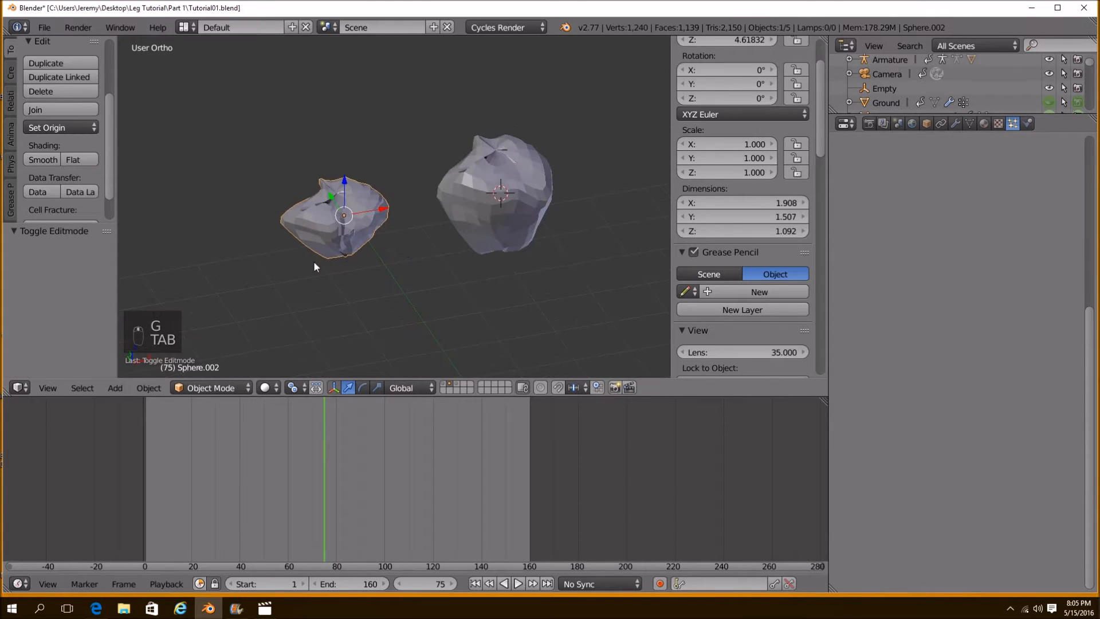
Duplicate the second rock beside it and pull a vertex of the copy outward with proportional size 1.21
key(shift+d)
click(259, 257)
key(Tab)
middle_drag(264, 258, 334, 261)
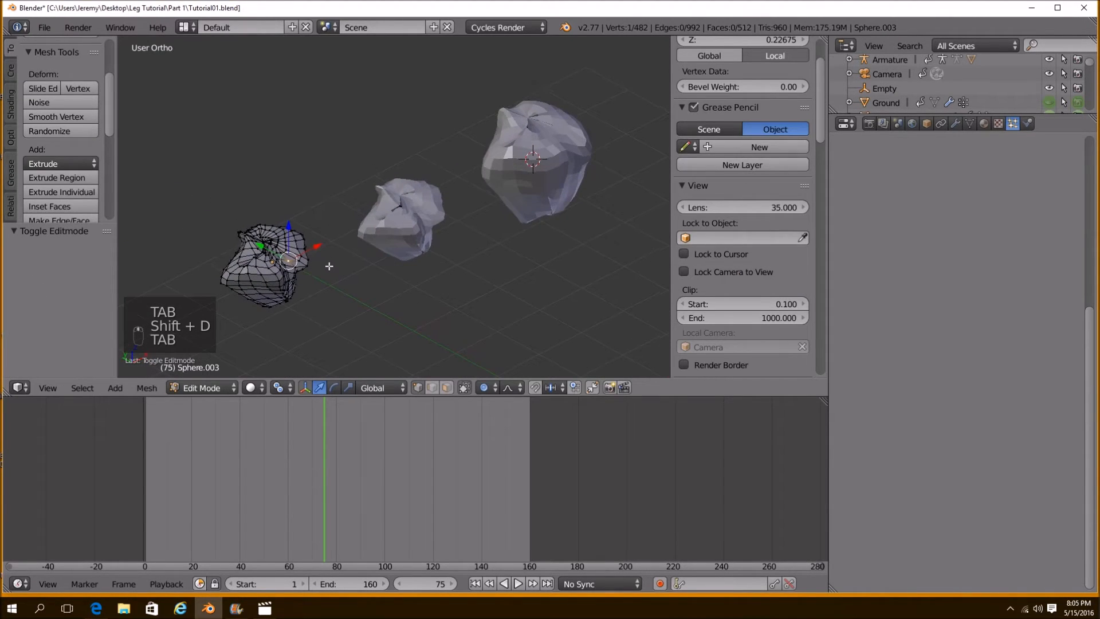
key(g)
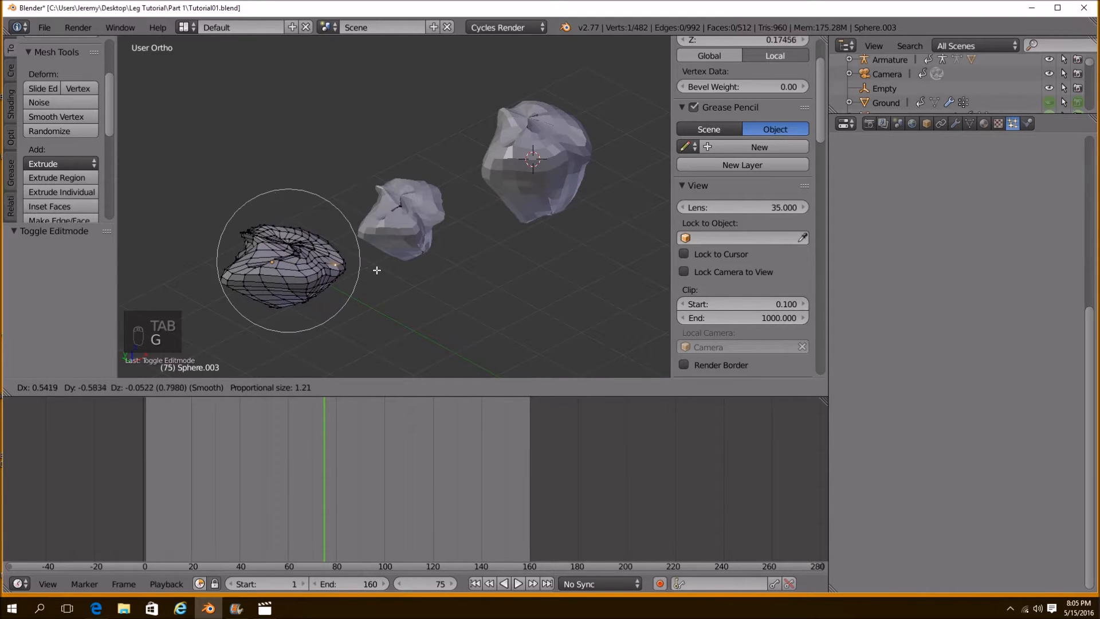
click(376, 270)
key(Tab)
Move another vertex of the duplicated rock, randomize its whole mesh at 0.100, and return to Object Mode
middle_drag(373, 269, 394, 220)
key(Tab)
key(g)
click(258, 256)
middle_drag(338, 256, 453, 245)
key(a)
key(a)
key(a)
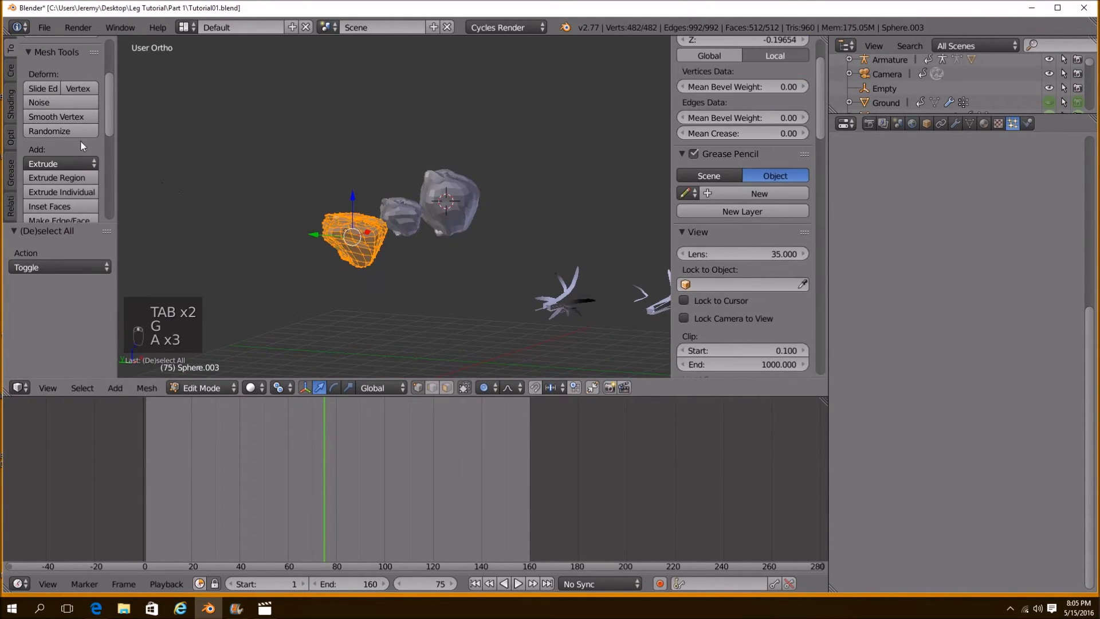
click(75, 132)
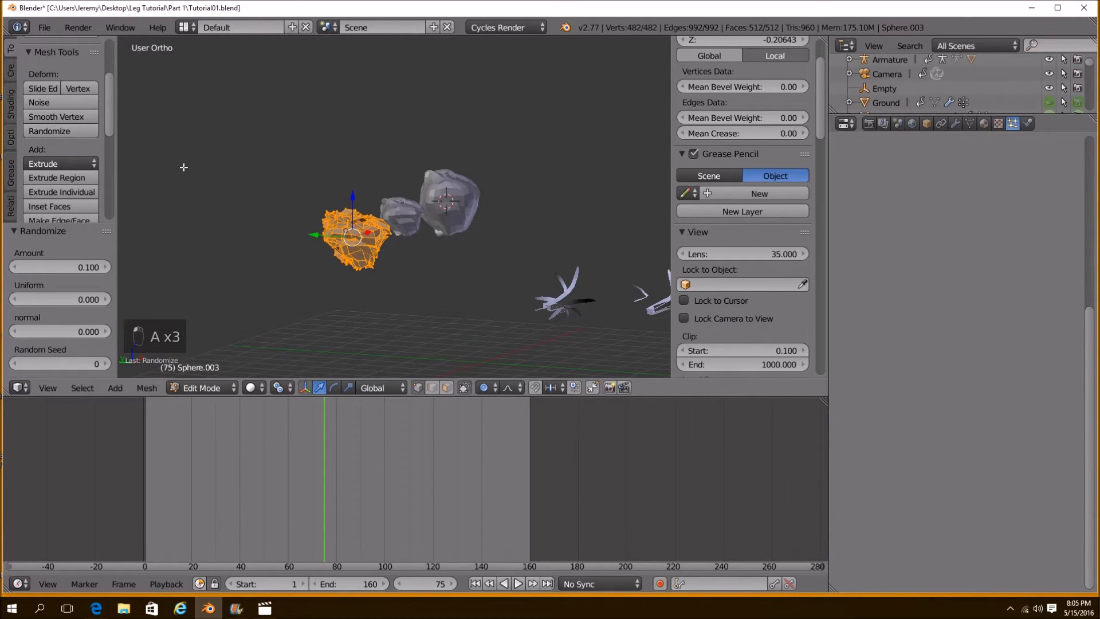
key(Tab)
middle_drag(459, 233, 381, 275)
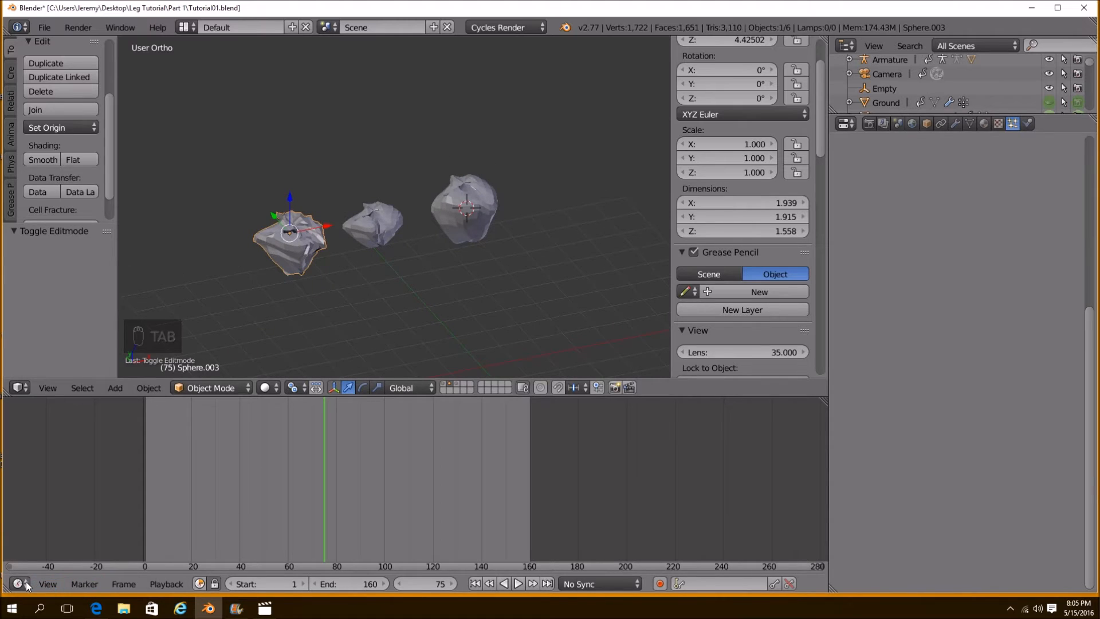
Assign the existing Ground material to all three rocks
click(984, 124)
click(859, 218)
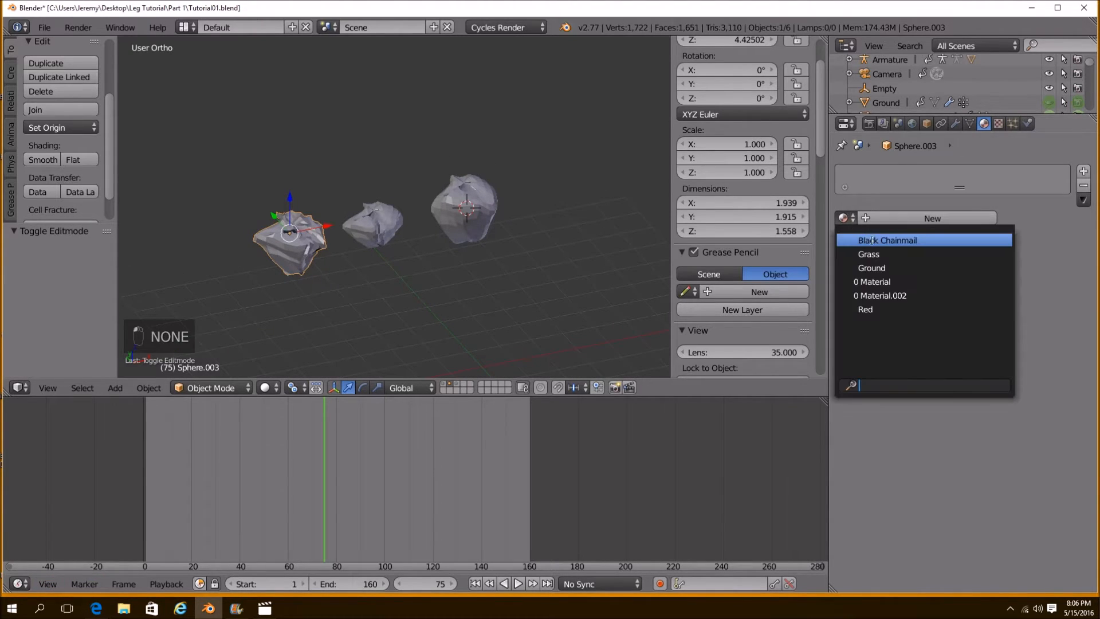
click(891, 264)
right_click(402, 238)
click(858, 219)
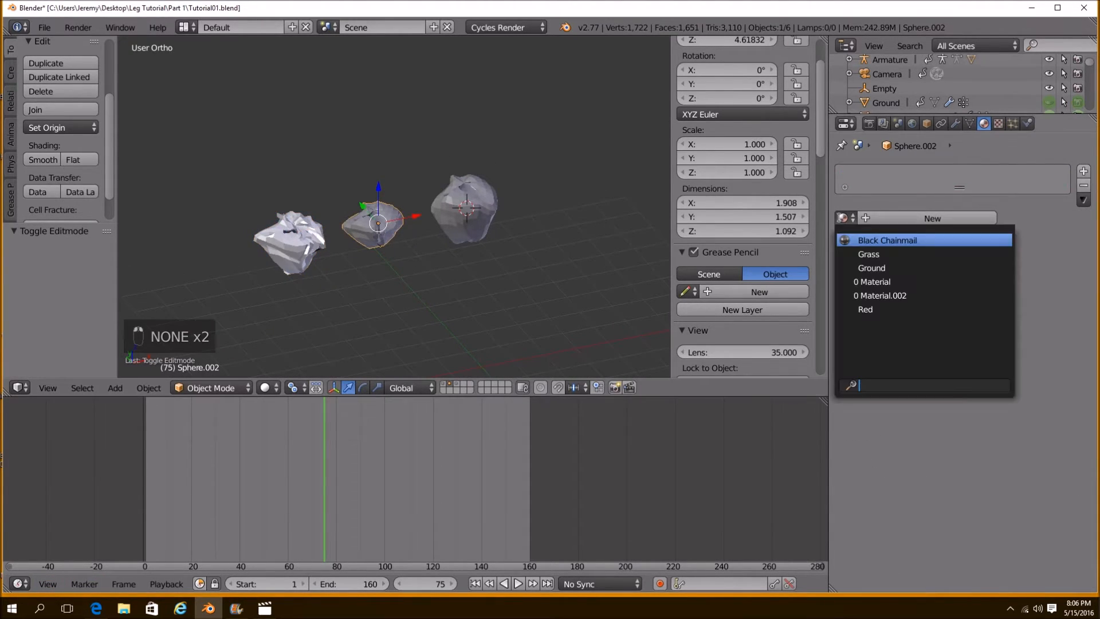
click(891, 263)
right_click(465, 210)
click(843, 218)
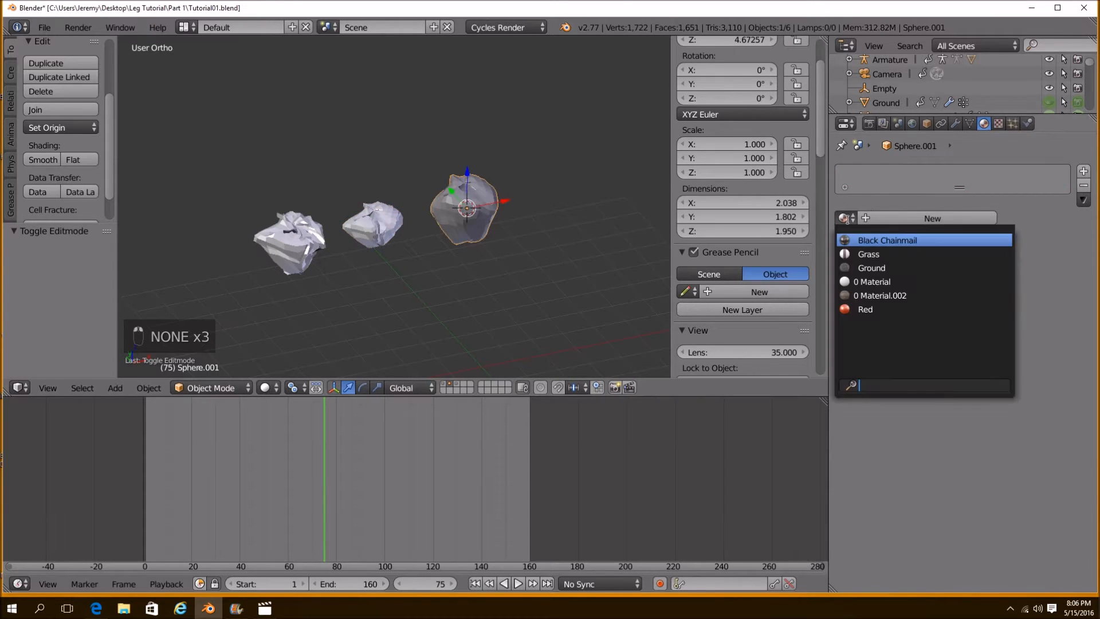
click(882, 268)
Select the three rocks together and put them in a new group named Pebbles
scroll(429, 237, down, 3)
key(a)
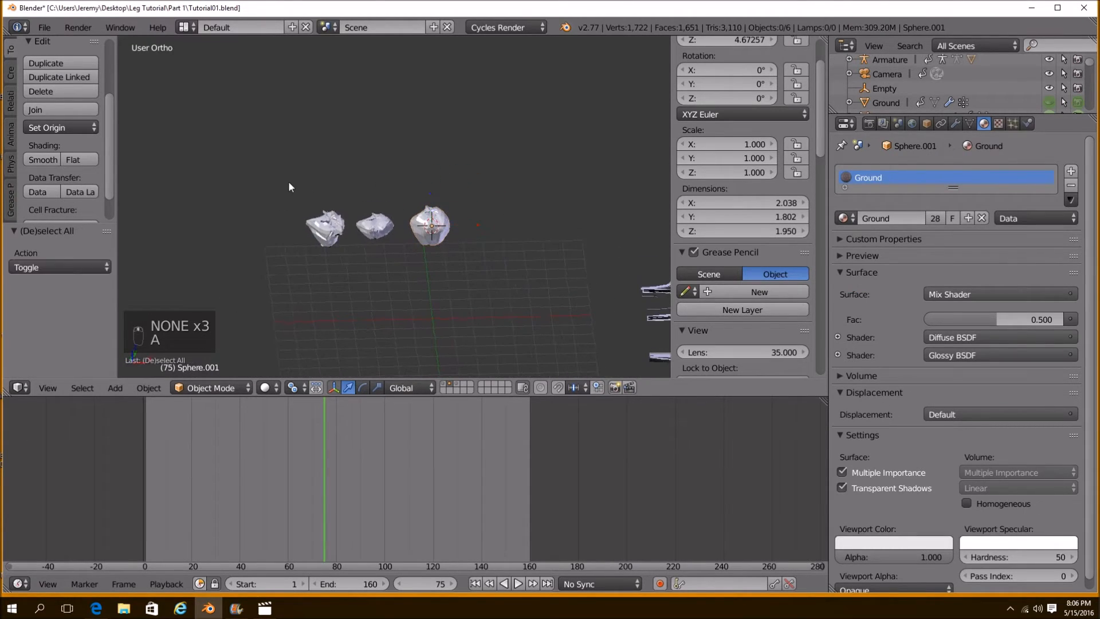
key(b)
drag(288, 182, 484, 276)
key(ctrl+g)
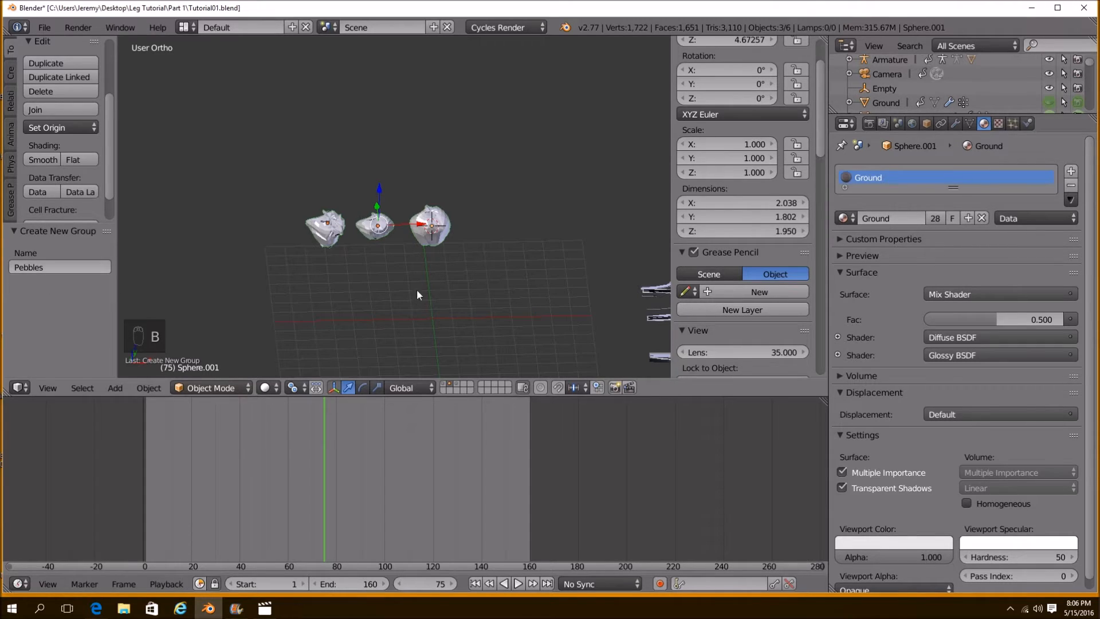
Go to frame 29 in camera view and delete the grass and ground pieces beyond the left edge of the camera frame
middle_drag(452, 350, 398, 253)
key(a)
key(a)
key(b)
drag(170, 138, 319, 304)
key(KP_0)
scroll(355, 317, down, 6)
drag(332, 439, 214, 438)
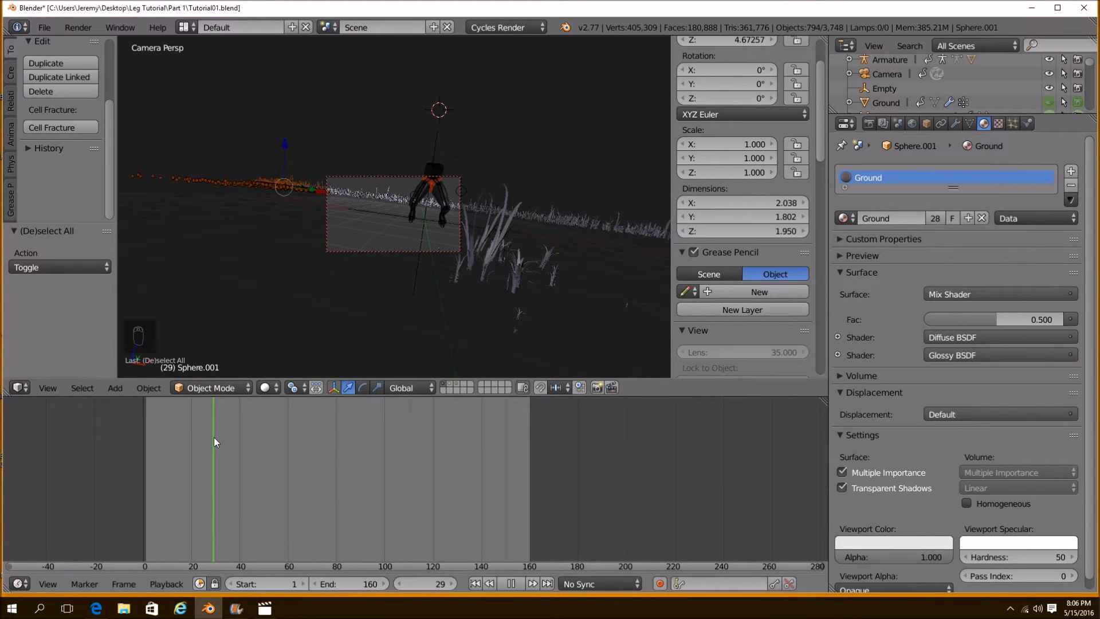
key(b)
middle_drag(306, 156, 356, 228)
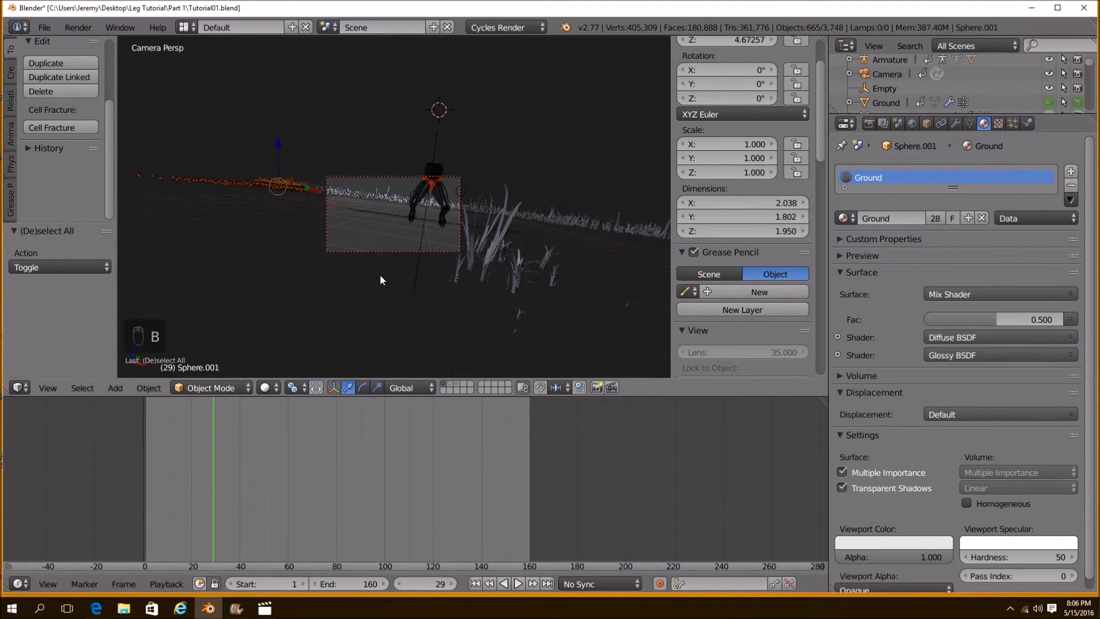
key(Delete)
click(352, 191)
Go to frame 63 and delete the grass and ground pieces beyond the right edge of the camera frame
drag(220, 448, 296, 470)
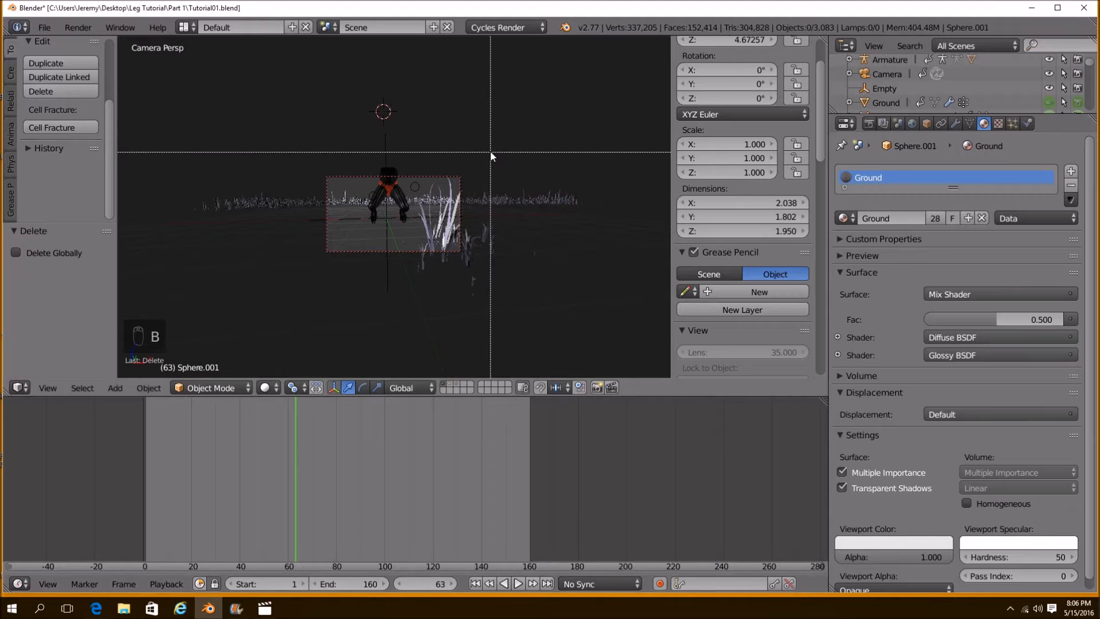
drag(497, 129, 656, 287)
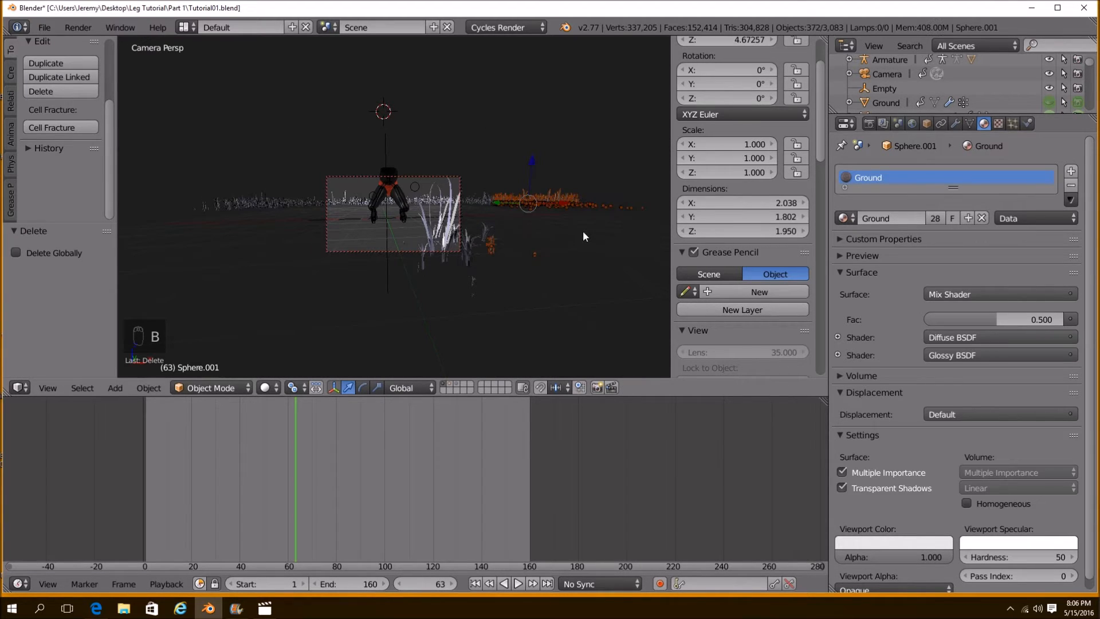
key(Delete)
click(582, 233)
Play the animation through the camera to check the trimmed scene, and save the file
key(alt+a)
drag(256, 432, 461, 485)
key(alt+a)
key(alt+a)
key(alt+a)
key(ctrl+s)
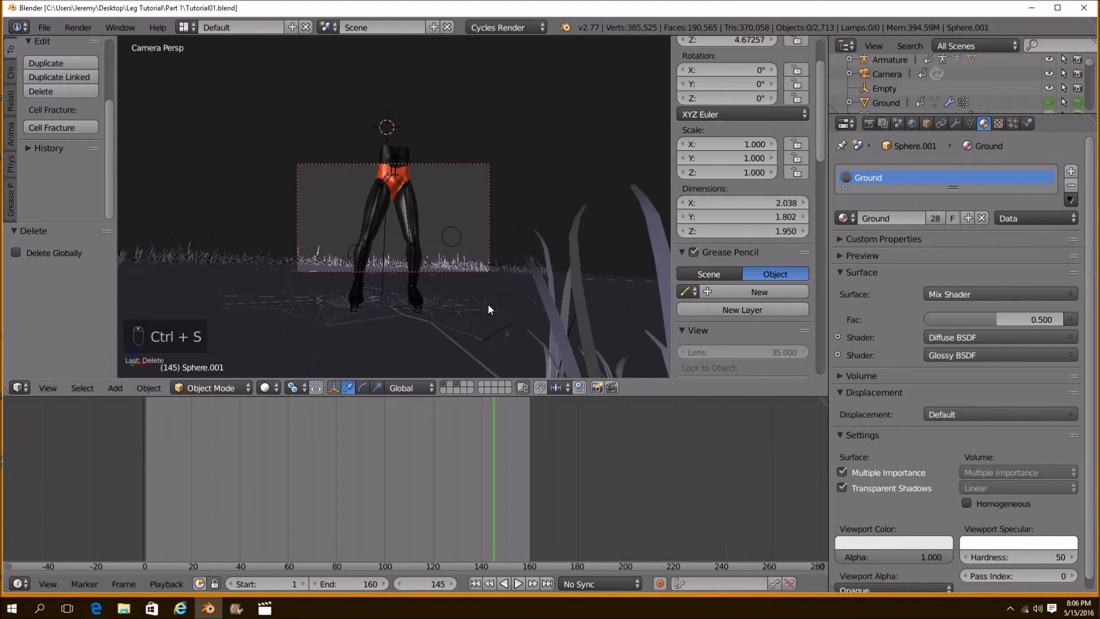
Select the flattened ring mesh at the foot in wireframe display
scroll(459, 295, up, 8)
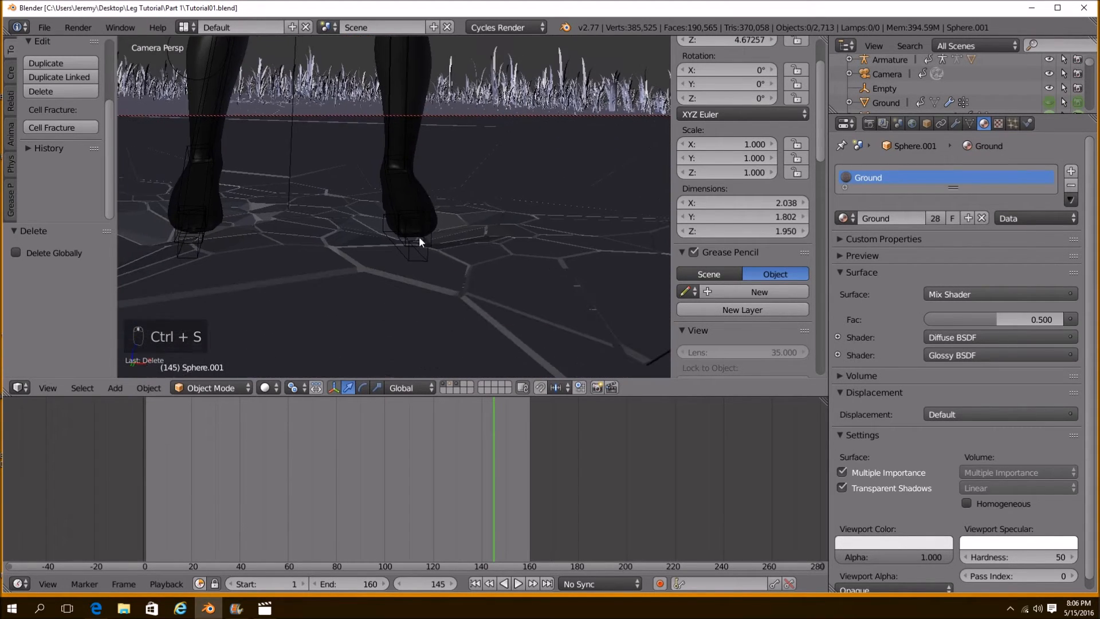
key(z)
right_click(410, 220)
key(z)
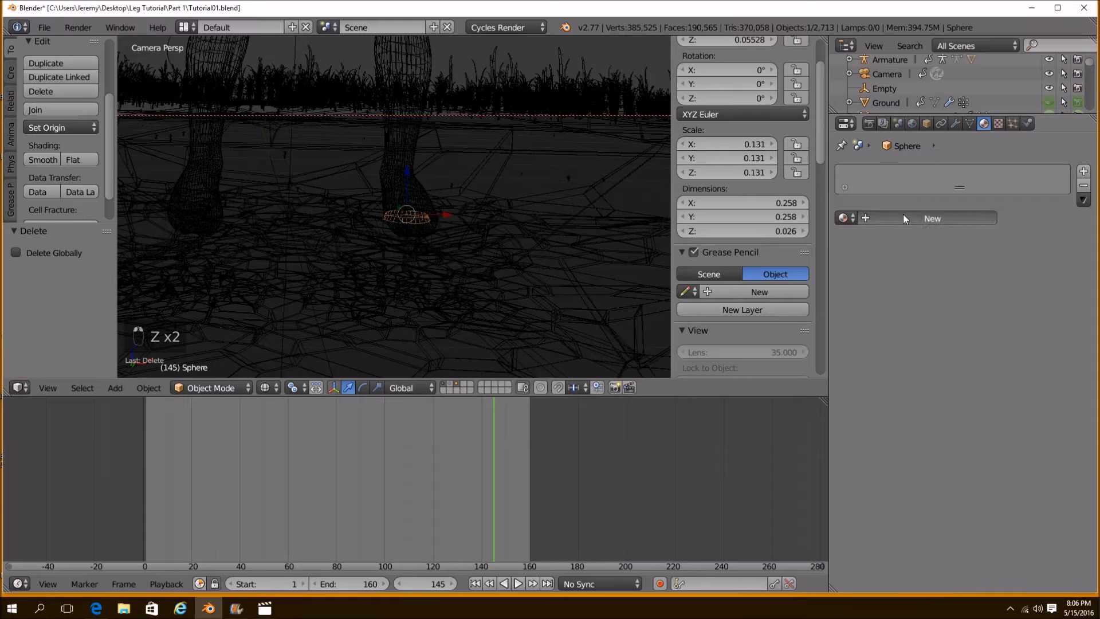
click(903, 217)
double_click(920, 216)
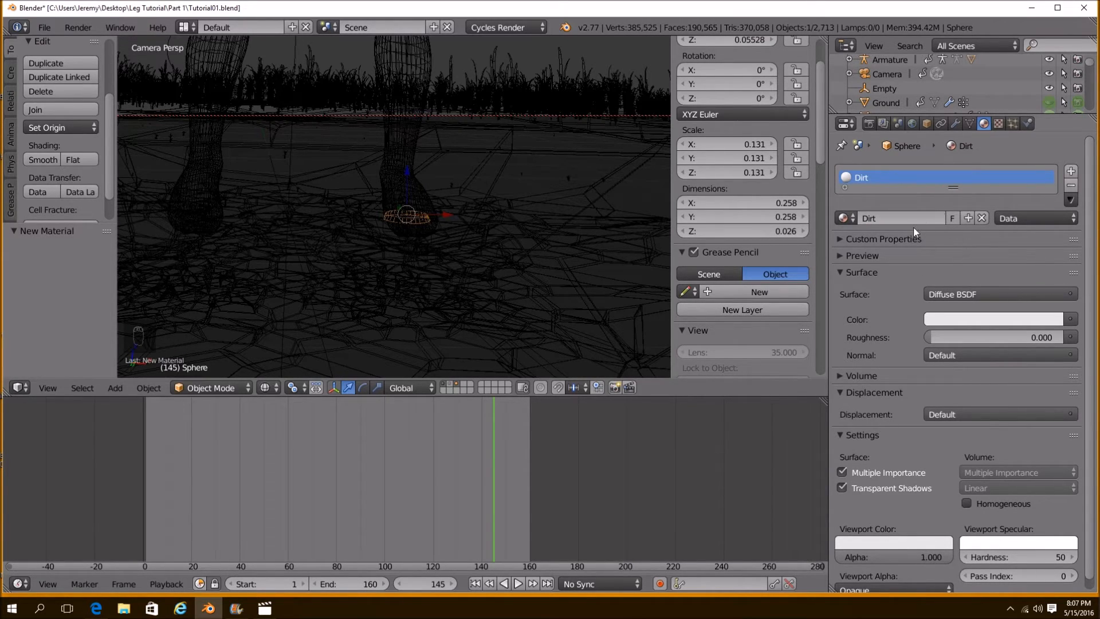
click(1070, 186)
Add a new particle system to the ring at the foot and name its settings Dirt
click(1014, 124)
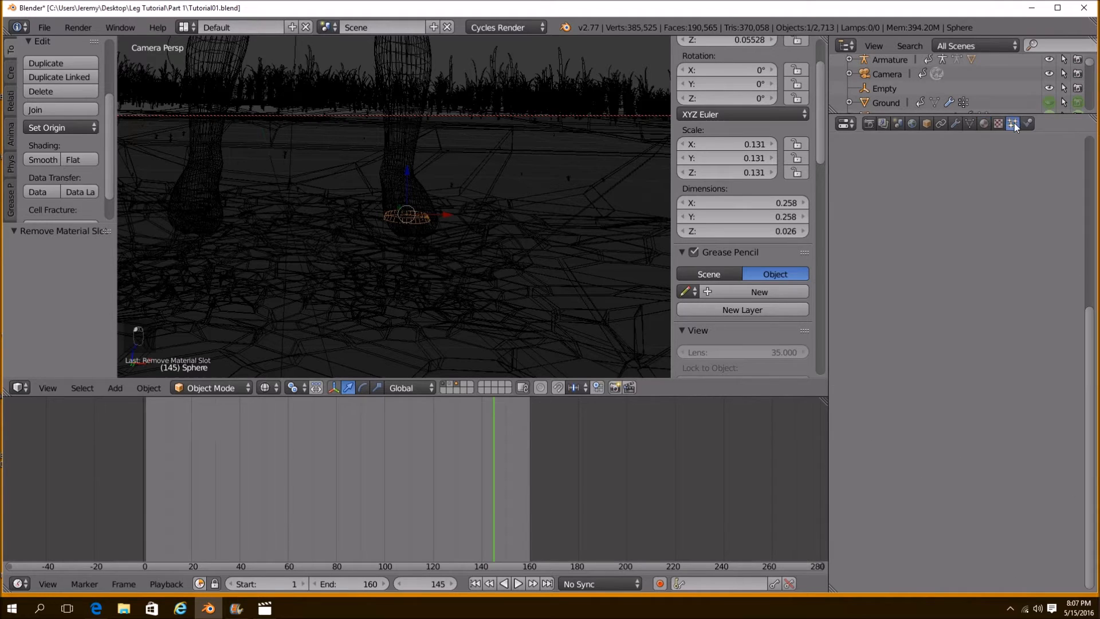
scroll(1026, 209, up, 3)
click(1001, 219)
click(963, 219)
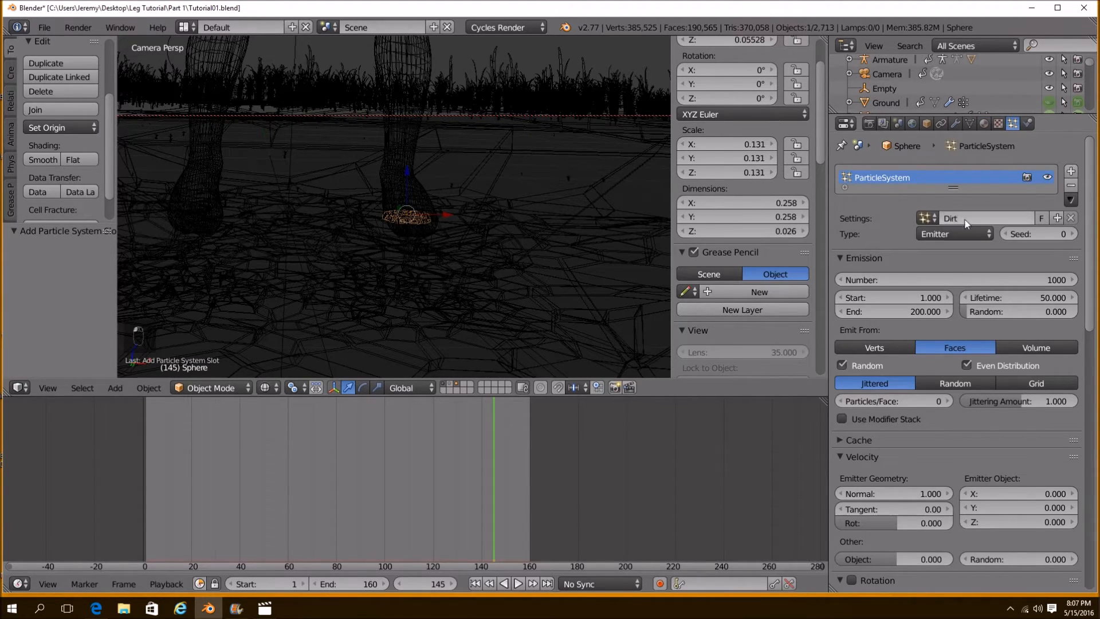
Render the Dirt particles as a group, using Pebbles as the dupli group
scroll(964, 266, down, 15)
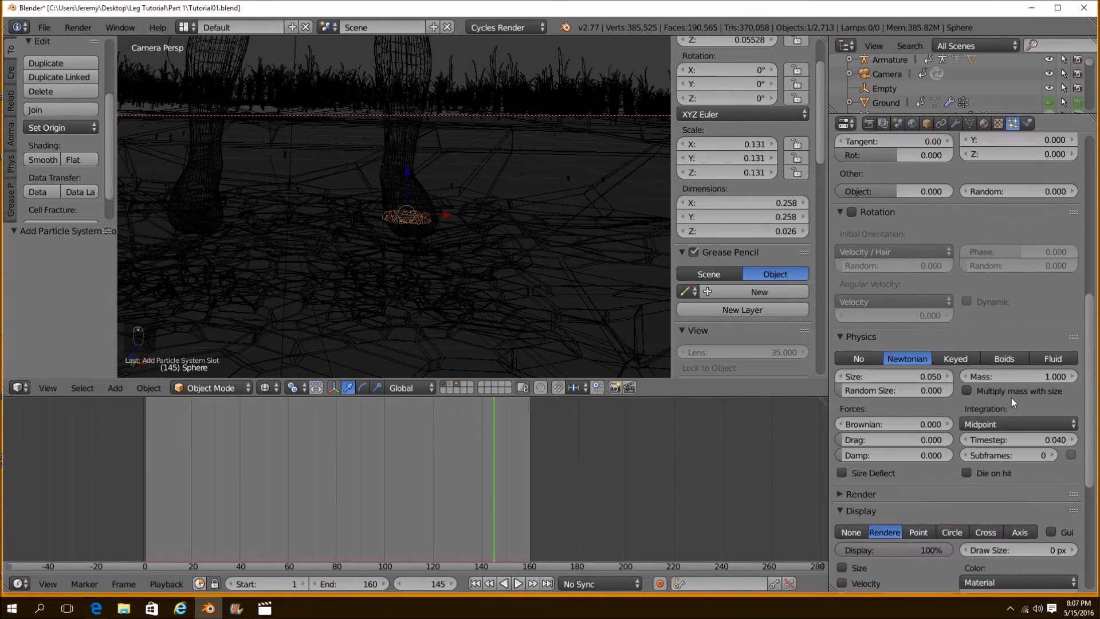
scroll(863, 397, down, 4)
click(851, 350)
click(845, 331)
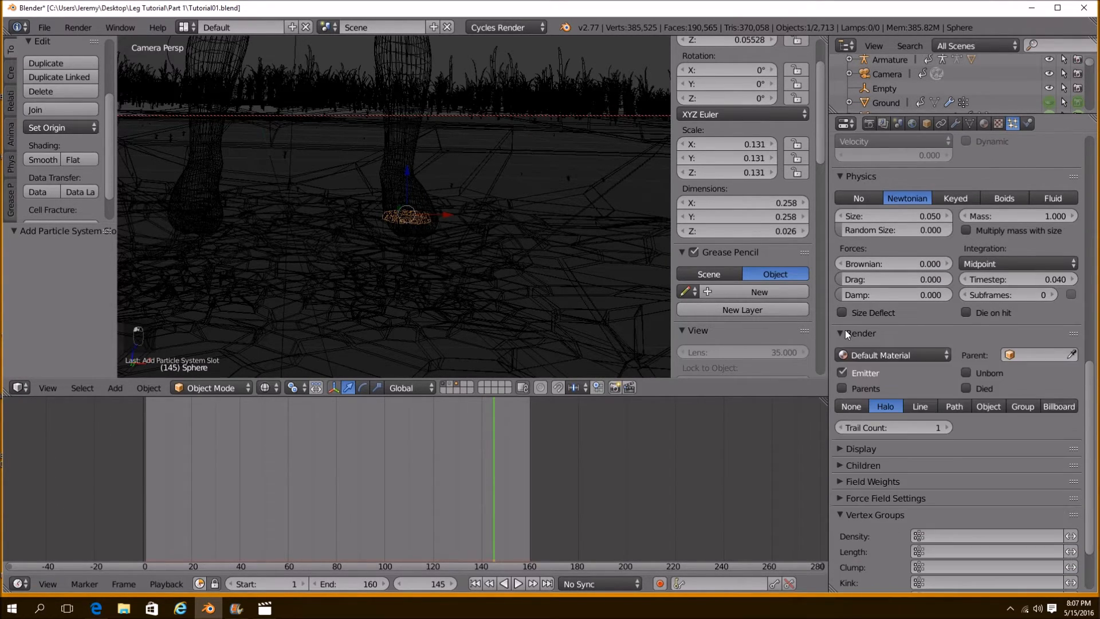
click(1023, 406)
click(1004, 424)
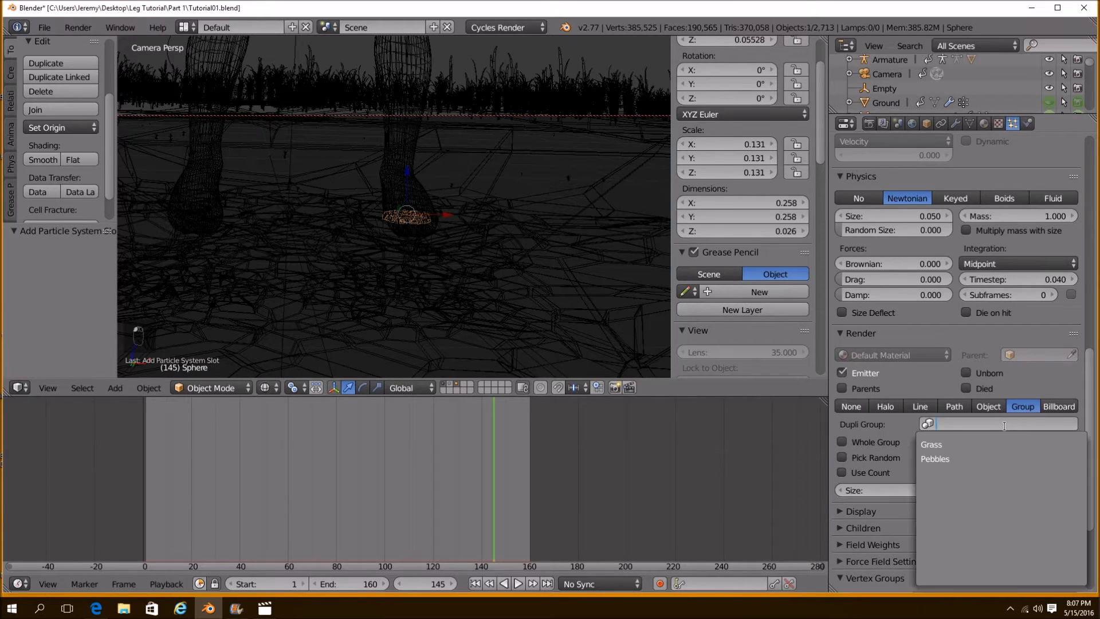
click(997, 458)
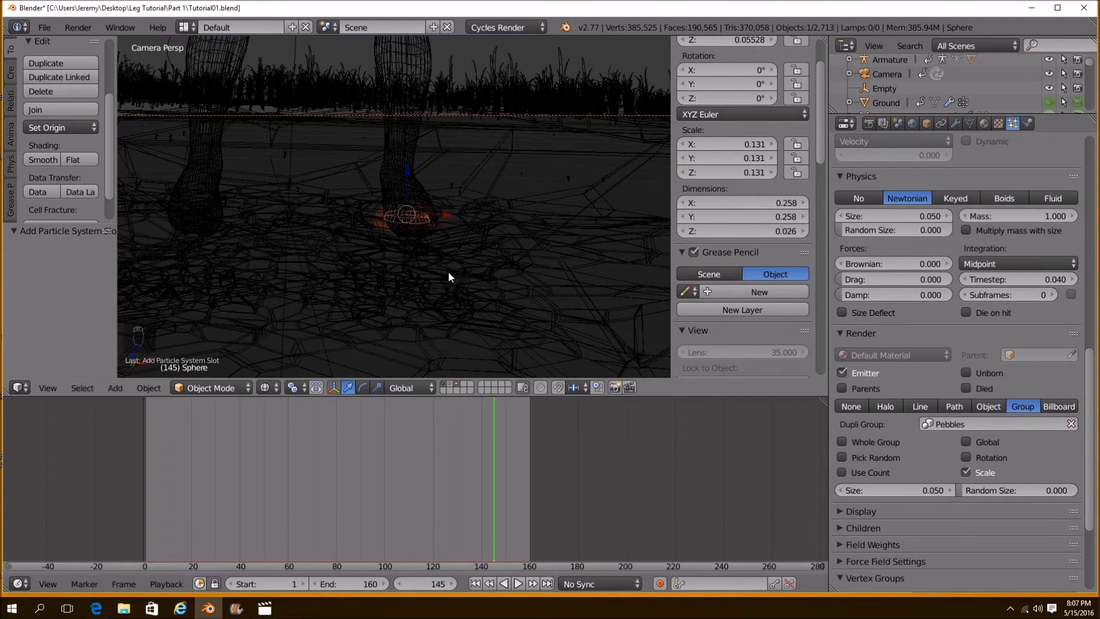
Scrub the timeline back through frame 57 to frame 23 to examine the pebbles at the foot, and return to the emission settings
scroll(448, 270, up, 2)
shift+middle_drag(511, 312, 501, 309)
drag(480, 450, 282, 443)
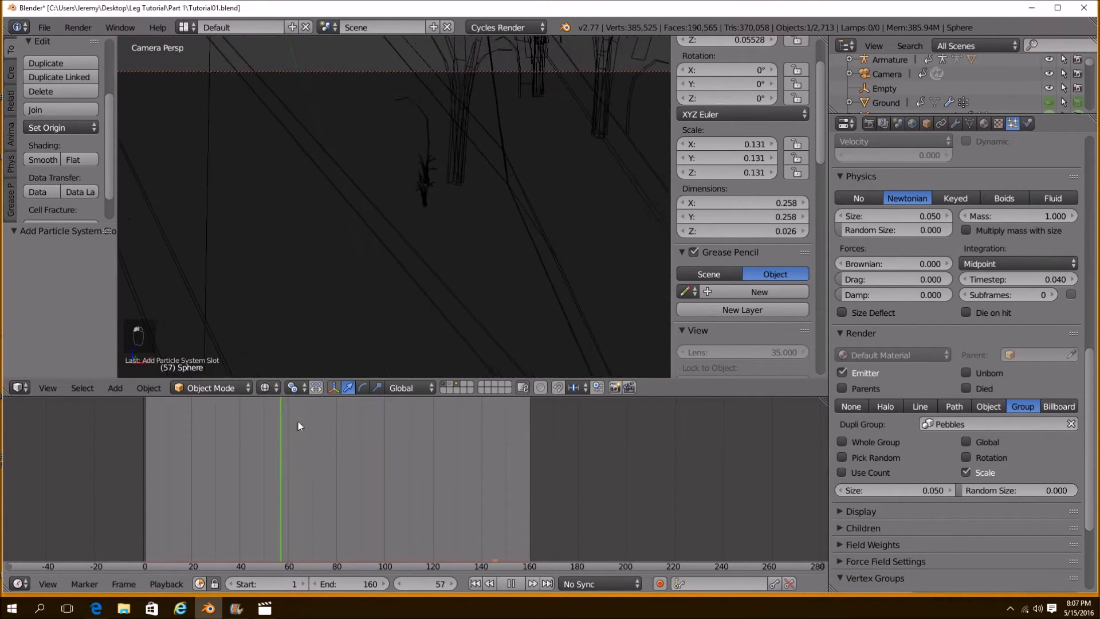
scroll(359, 275, down, 3)
scroll(386, 259, up, 3)
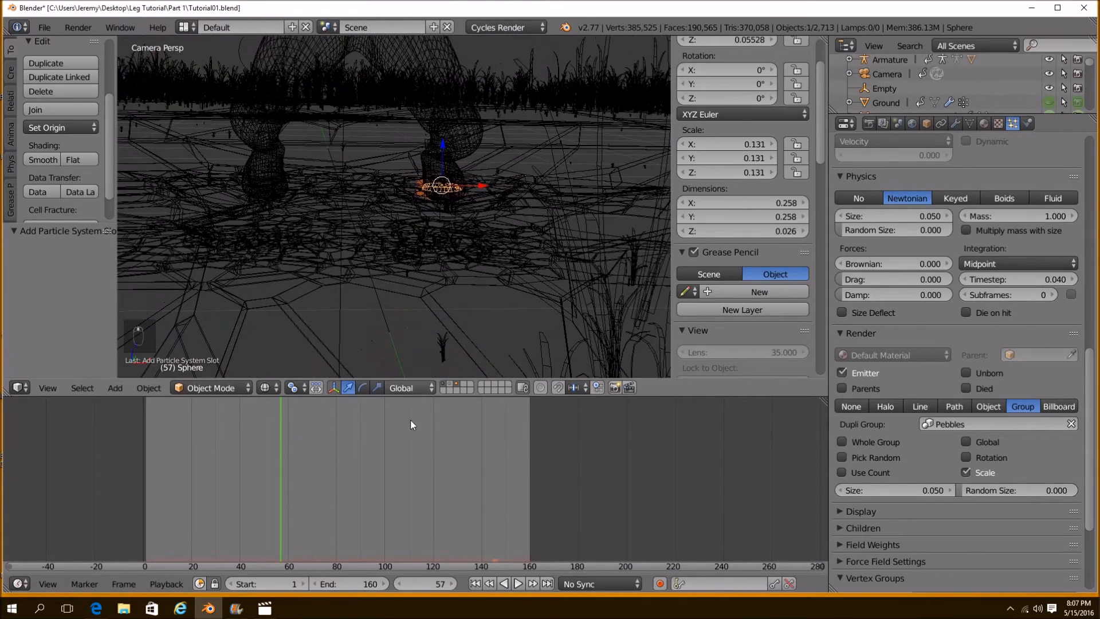
drag(280, 449, 198, 446)
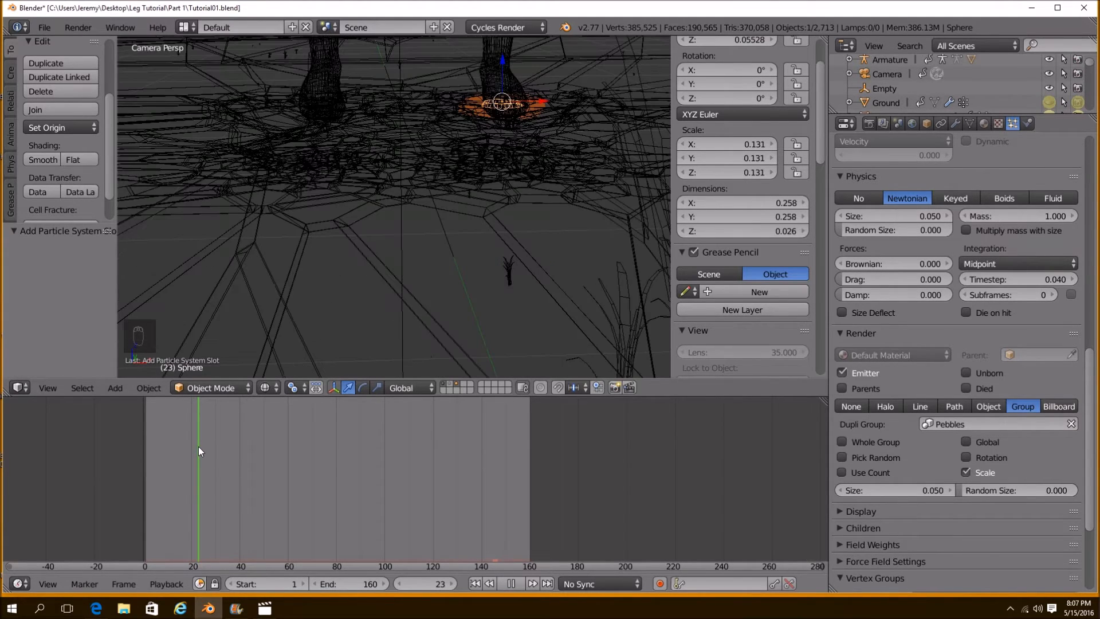
scroll(1085, 240, up, 10)
scroll(951, 219, up, 5)
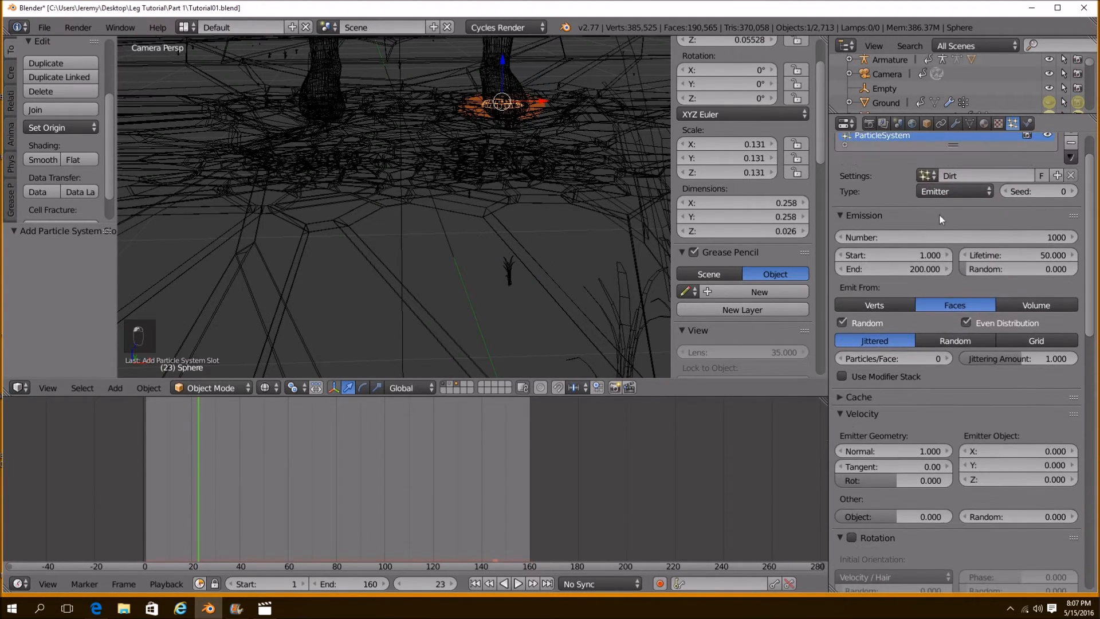
Emit all Dirt particles at frame 23 by setting start and end to 23, with a lifetime of 500, and play the animation
click(895, 254)
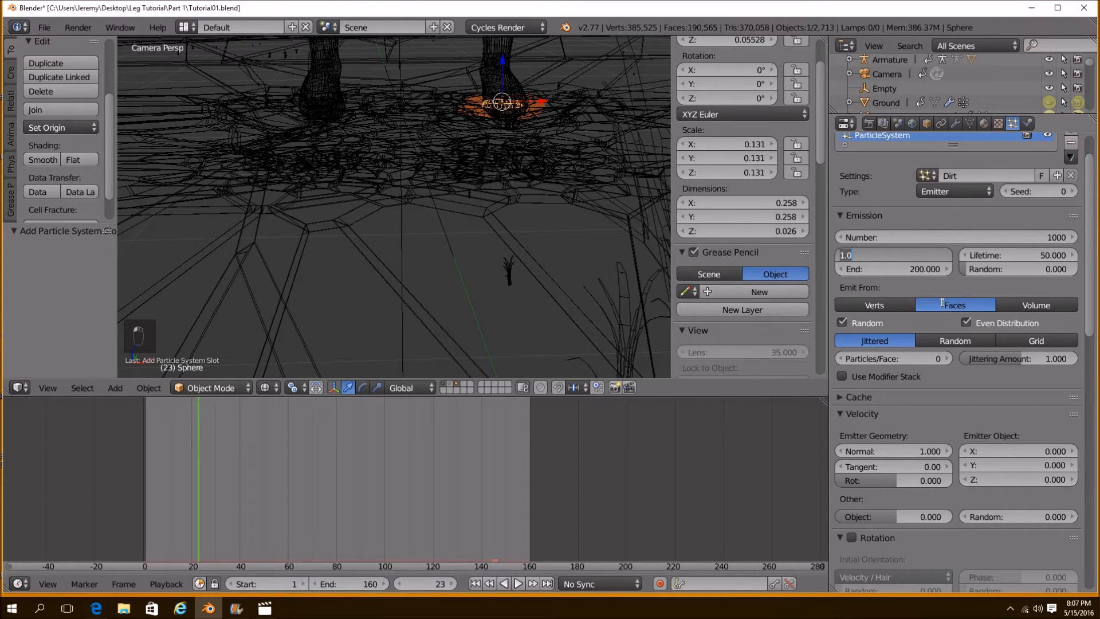
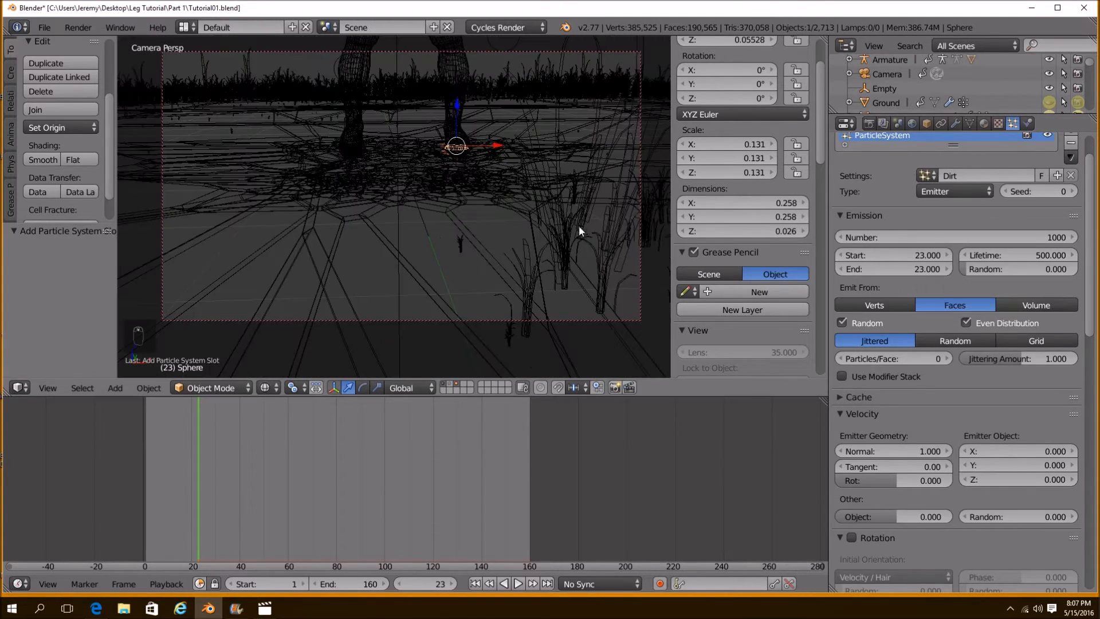
scroll(871, 378, down, 3)
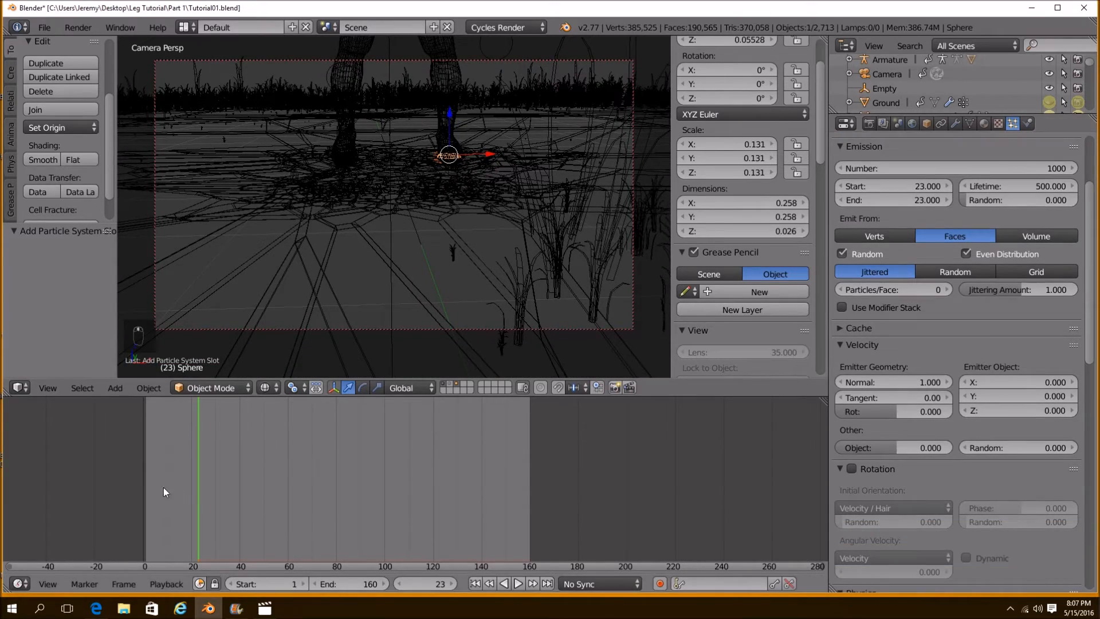
key(alt+a)
mouse_move(215, 497)
mouse_down()
mouse_move(228, 500)
mouse_move(199, 493)
mouse_up()
key(alt+a)
scroll(906, 452, down, 2)
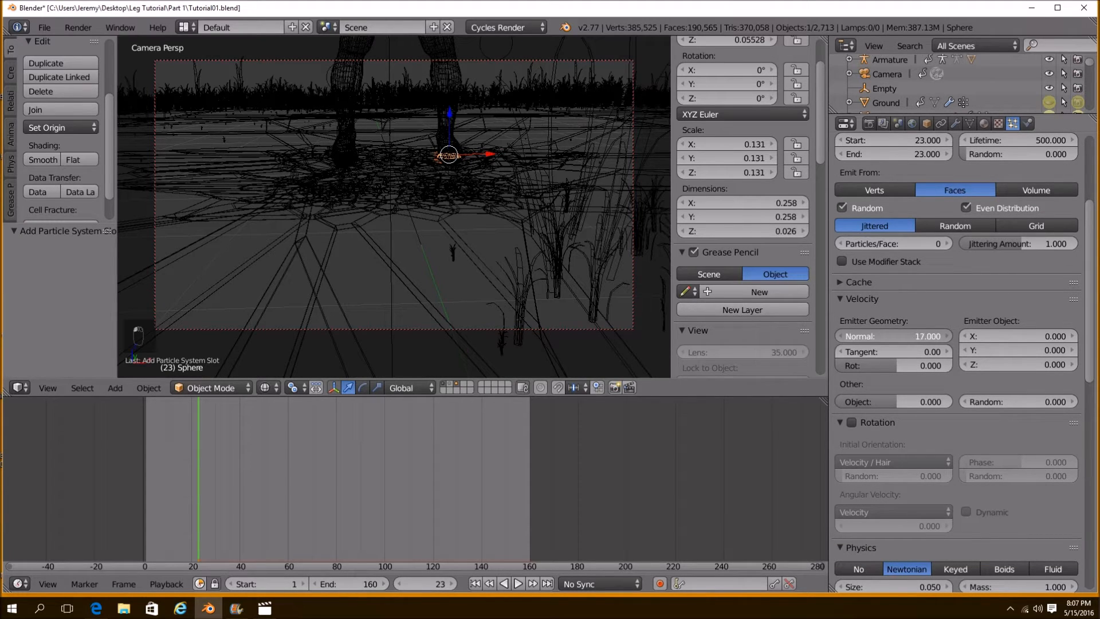
Try a normal emission velocity of 17.580 for the Dirt particles and play from around frame 23
drag(894, 335, 911, 336)
key(alt+a)
drag(219, 453, 208, 452)
key(alt+a)
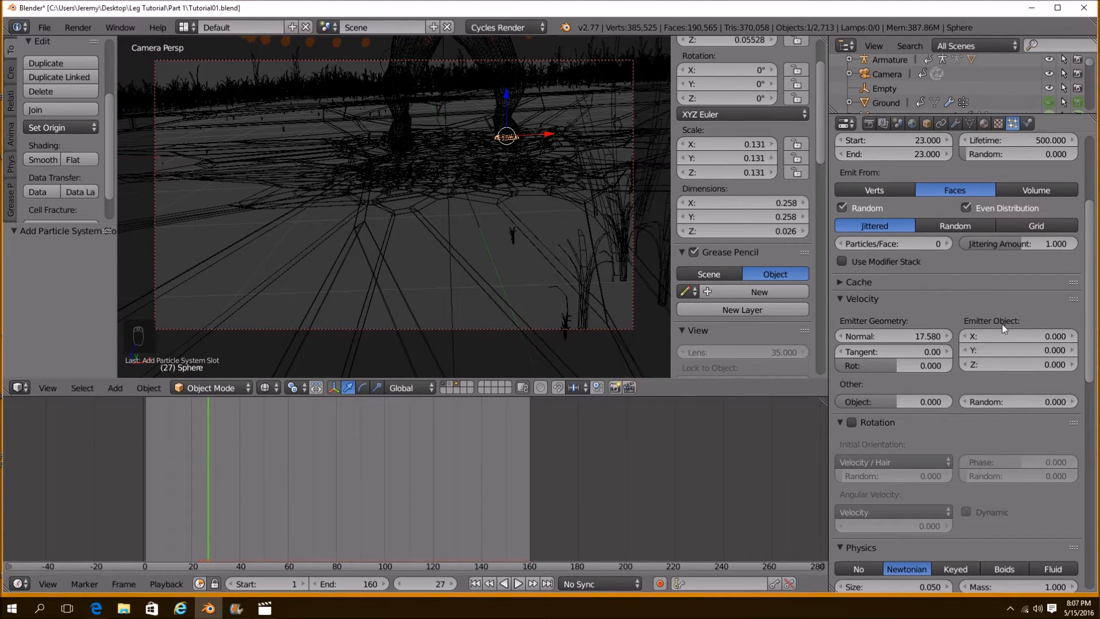
Set the Dirt particles' normal velocity to 6.230 and replay the burst around frame 28
drag(911, 335, 898, 336)
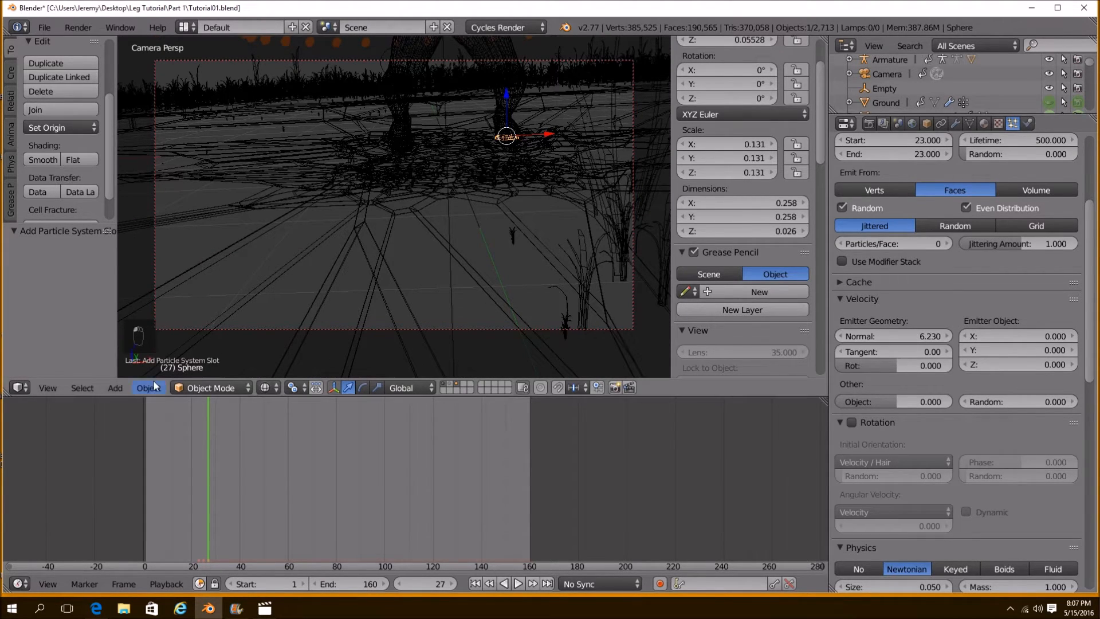
drag(205, 421, 194, 421)
key(alt+a)
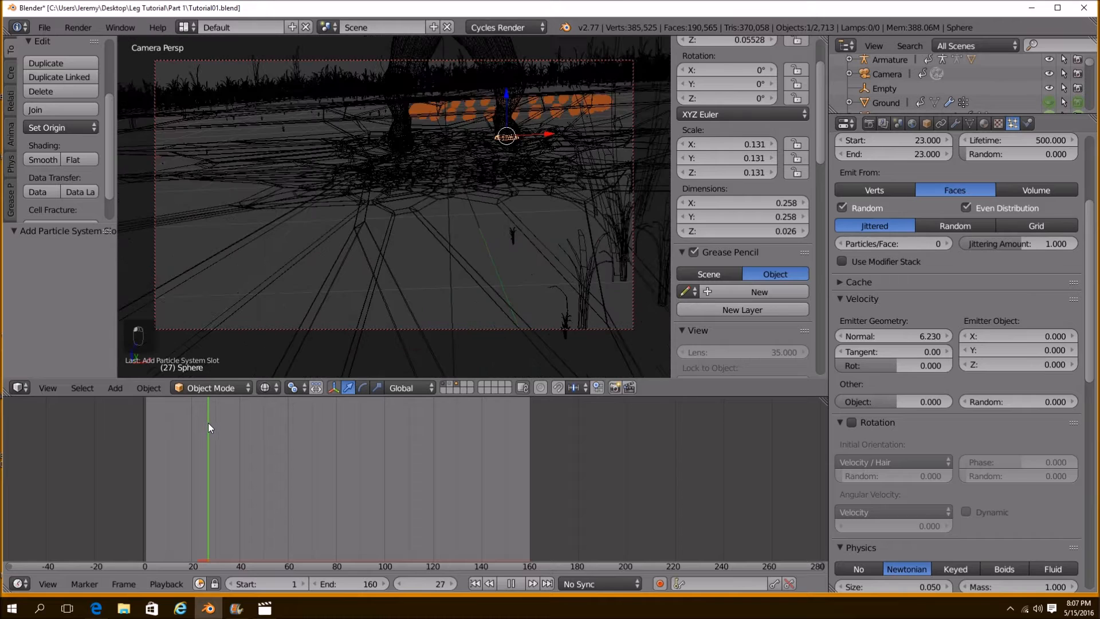
key(alt+a)
scroll(1016, 336, up, 4)
scroll(1017, 336, down, 12)
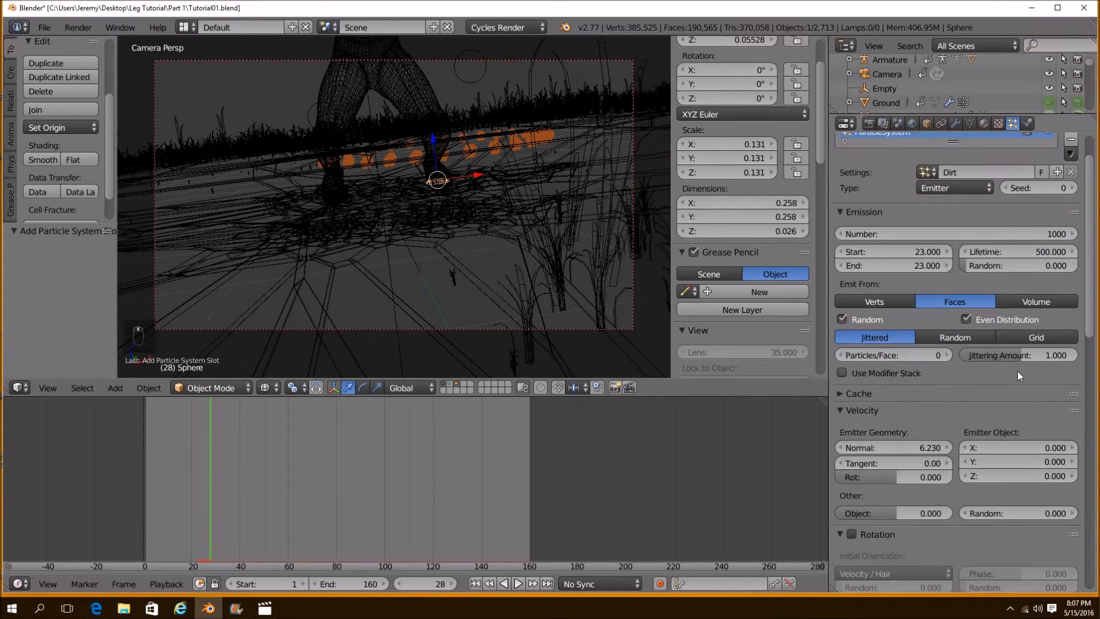
Set the particle size to 0.060 with a random size of 1.000, and show the scene in solid shading
drag(885, 414, 972, 414)
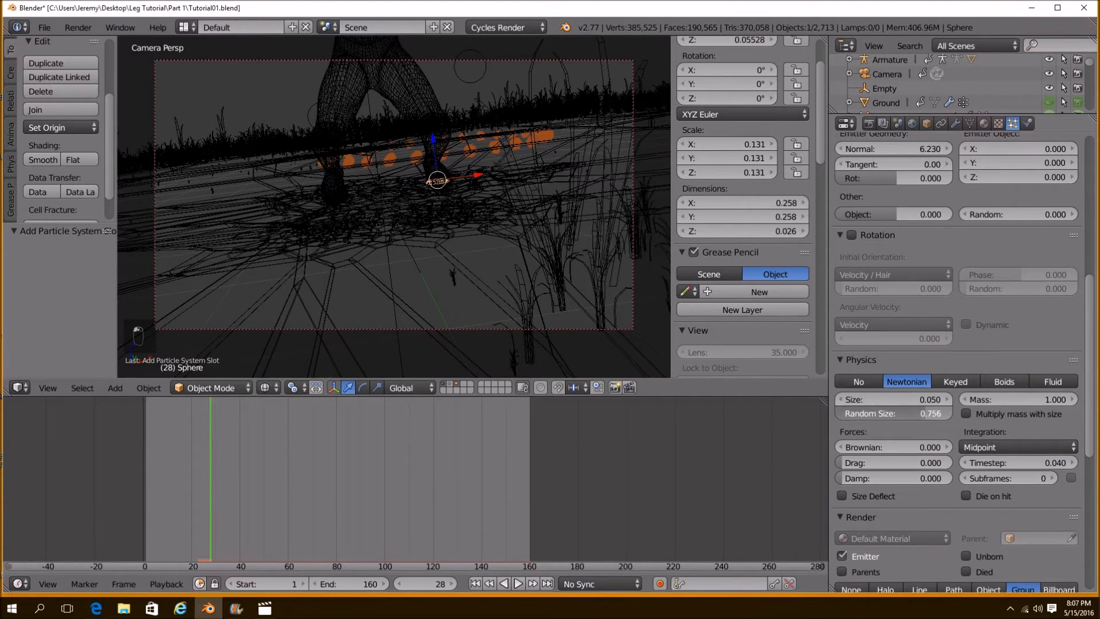
mouse_move(890, 404)
mouse_down()
mouse_move(917, 405)
mouse_move(897, 405)
mouse_up()
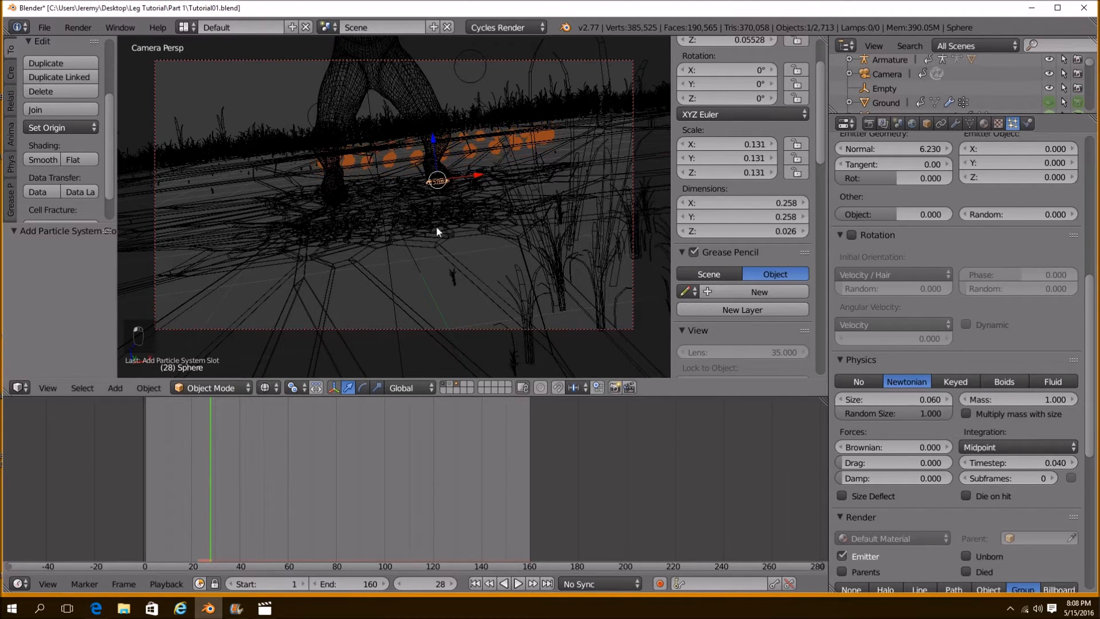
key(z)
scroll(437, 213, up, 1)
scroll(905, 332, up, 15)
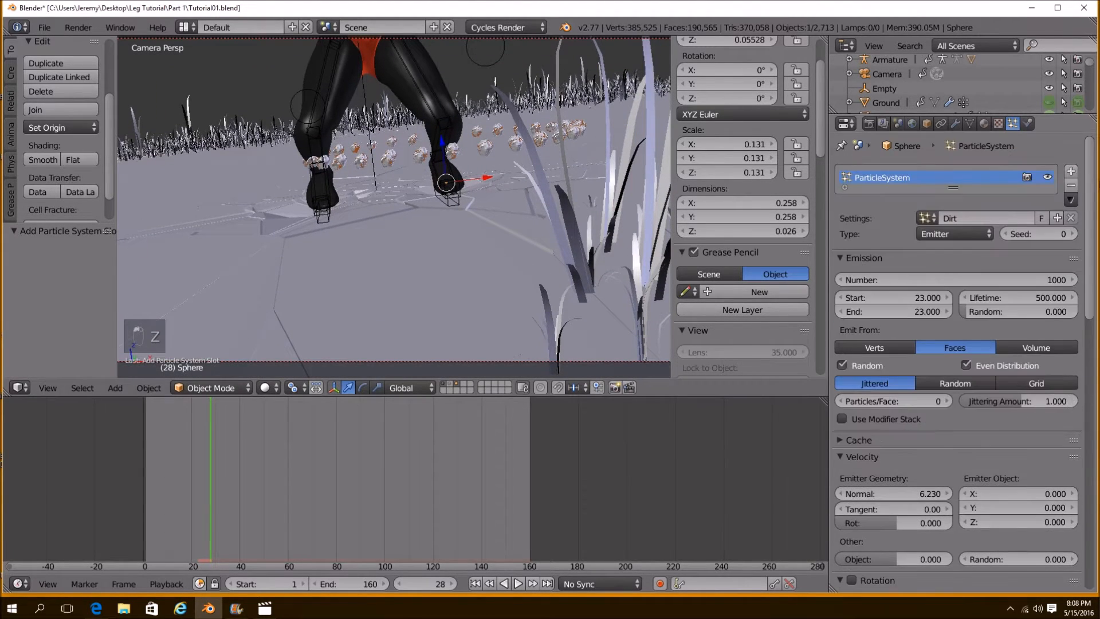
Emit the particles from the volume with even distribution off and the modifier stack used, and scrub to frame 33
click(1033, 349)
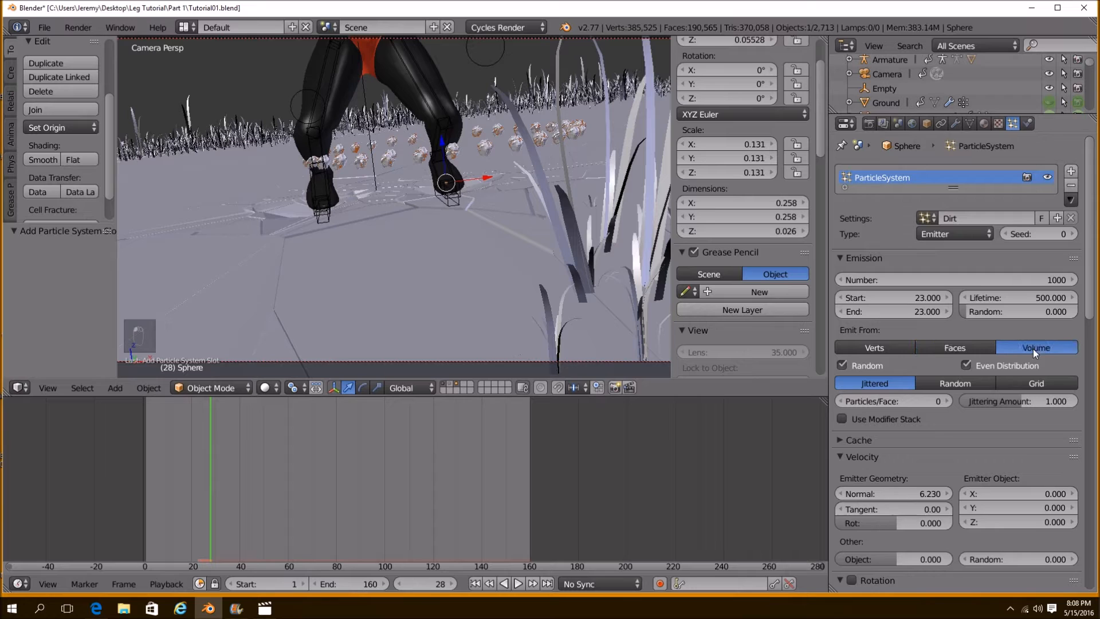
click(968, 364)
mouse_move(212, 463)
mouse_down()
mouse_move(195, 462)
mouse_move(234, 463)
mouse_move(223, 465)
mouse_up()
Try emitting from the vertices, return to volume emission with random distribution, and scrub to frame 30
click(878, 348)
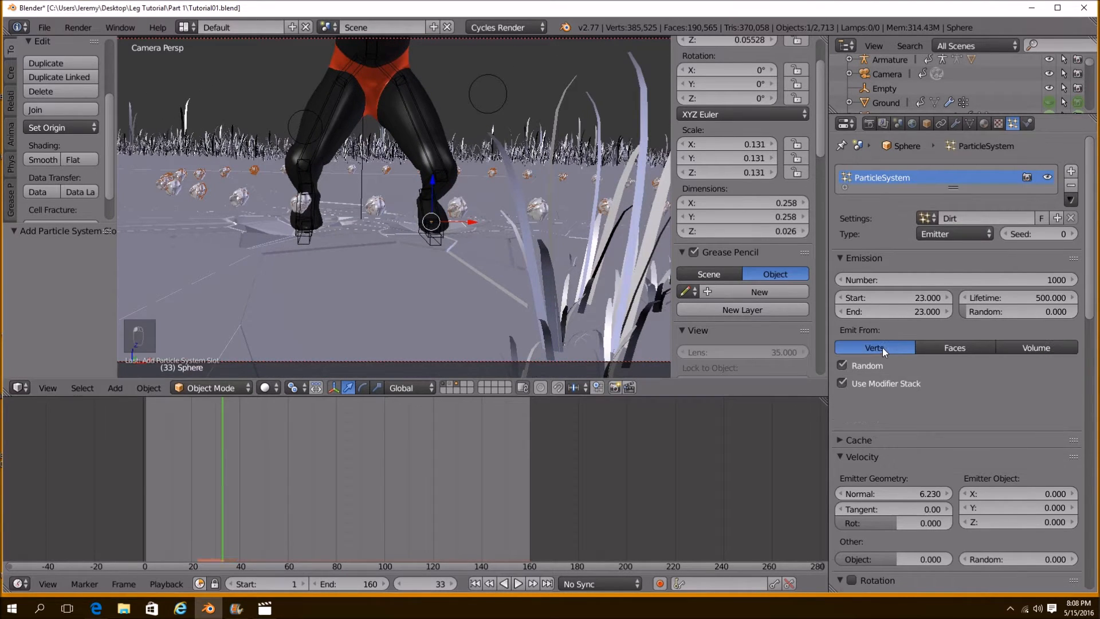
drag(284, 486, 220, 476)
click(1033, 348)
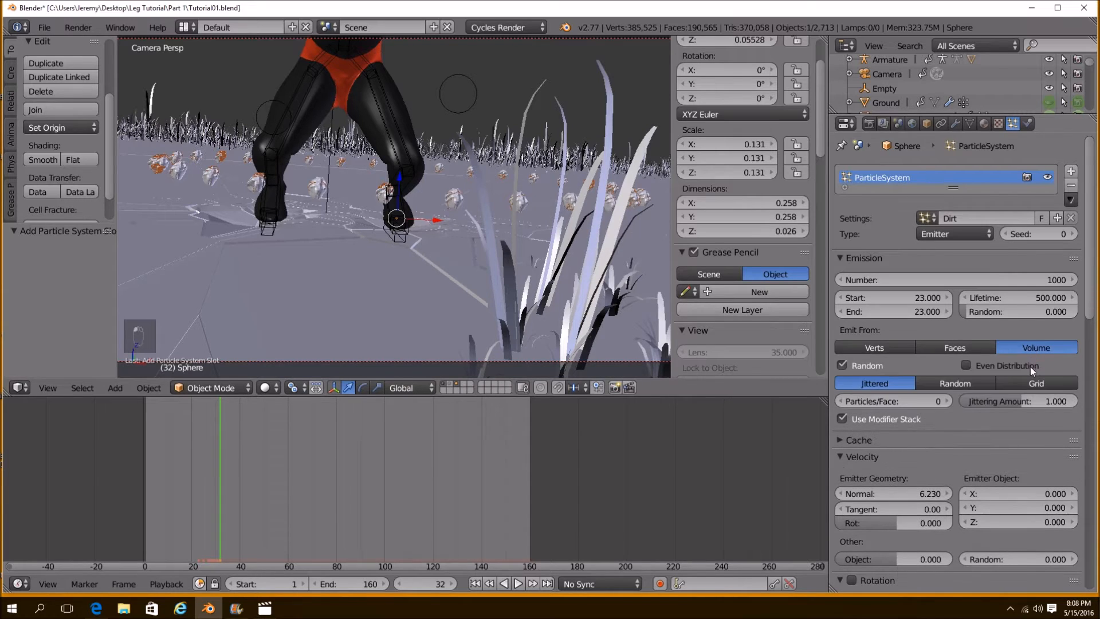
click(967, 382)
mouse_move(202, 448)
mouse_down()
mouse_move(223, 450)
mouse_move(191, 442)
mouse_move(216, 448)
mouse_up()
Snap the 3D cursor to the full vertex selection of the emitter ring, edited in wireframe display
click(267, 388)
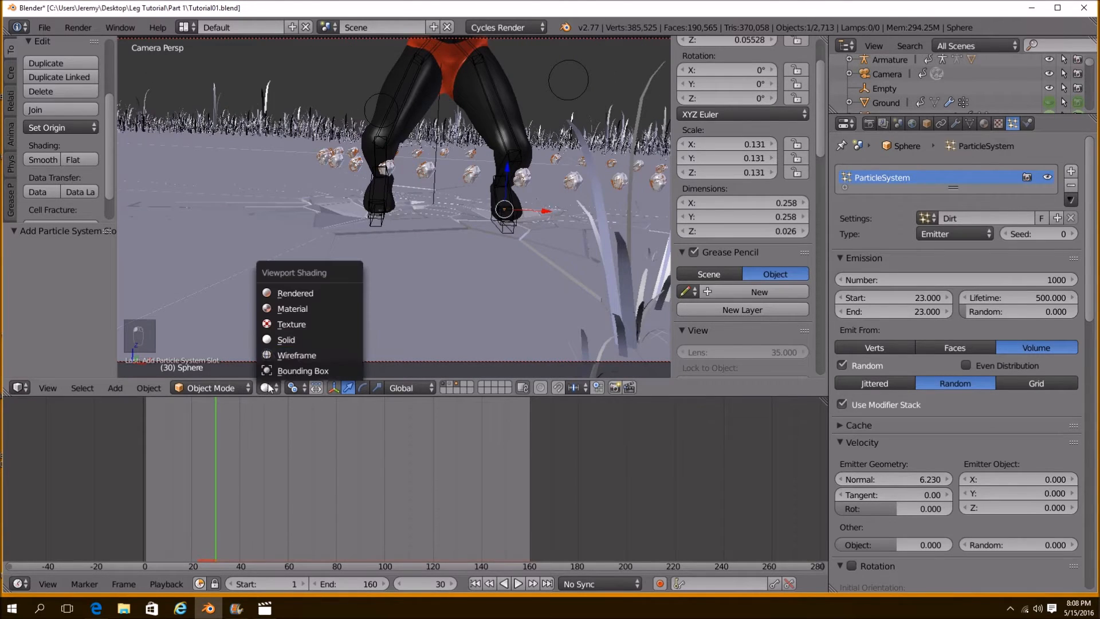
click(290, 341)
scroll(480, 312, up, 3)
key(Tab)
scroll(437, 276, up, 2)
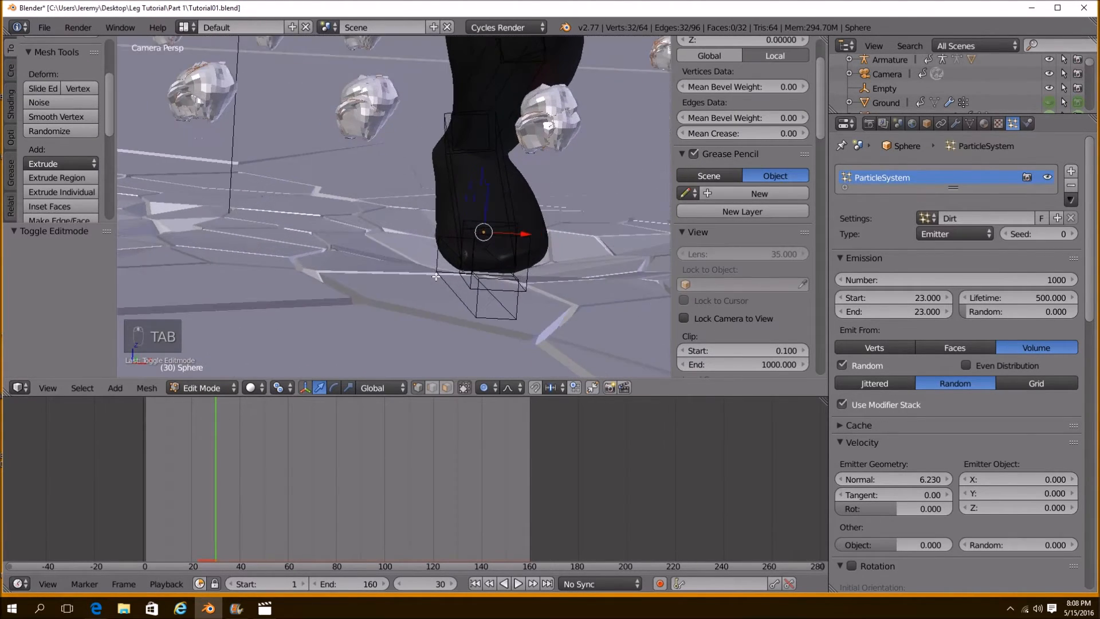
key(z)
key(a)
key(a)
key(a)
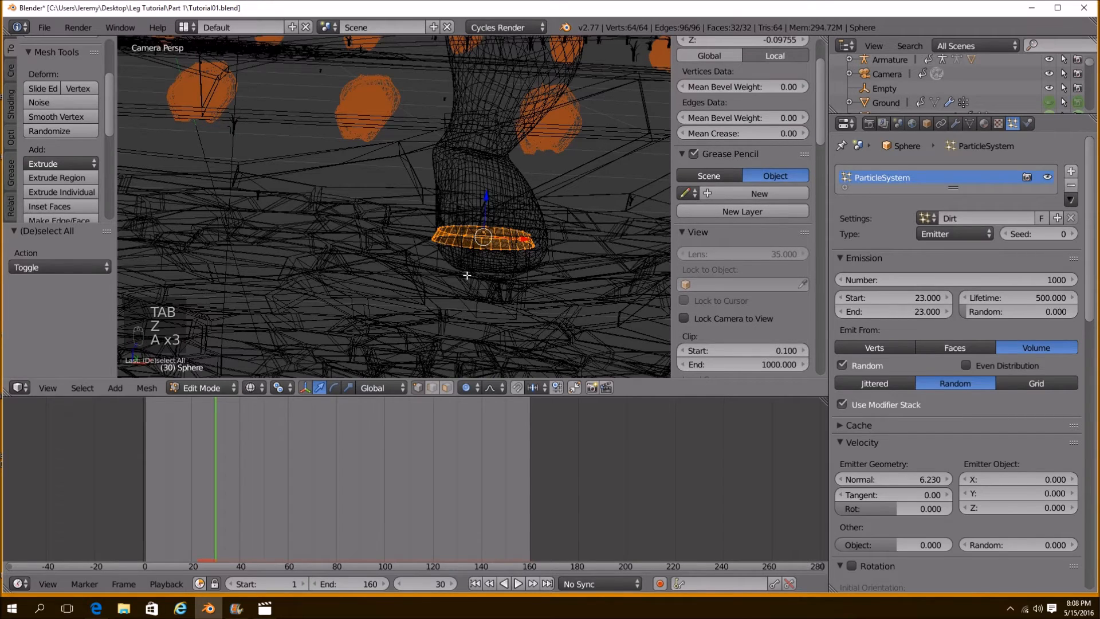
key(shift+s)
click(463, 332)
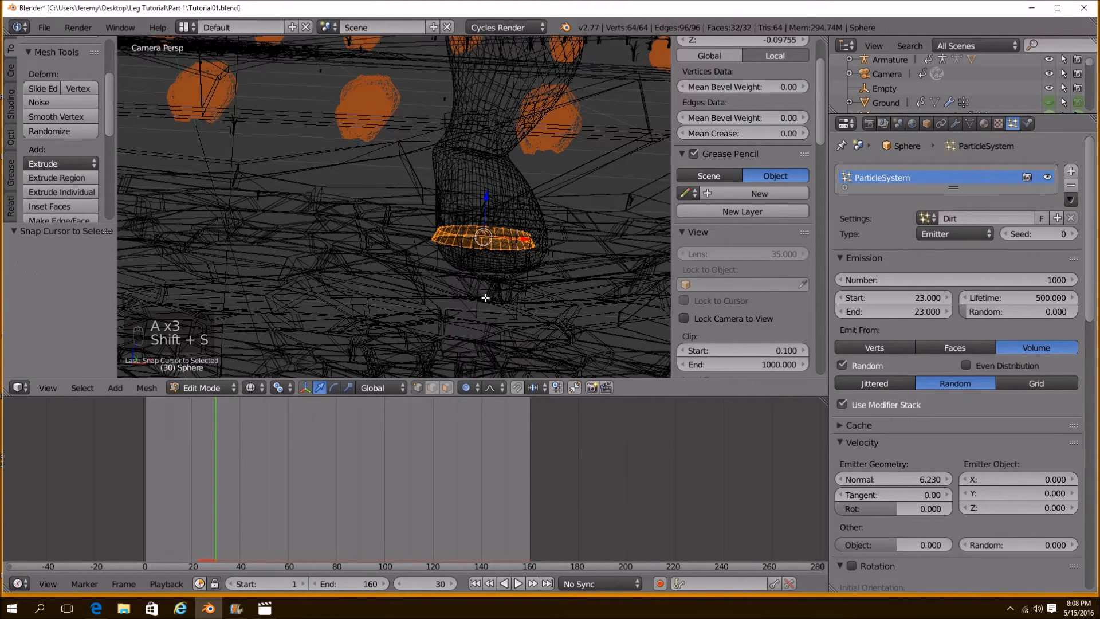
Replace the ring's vertices with a UV sphere at the 3D cursor, scaled down to 0.088 across, and finish mesh editing
key(Delete)
click(485, 298)
key(shift+a)
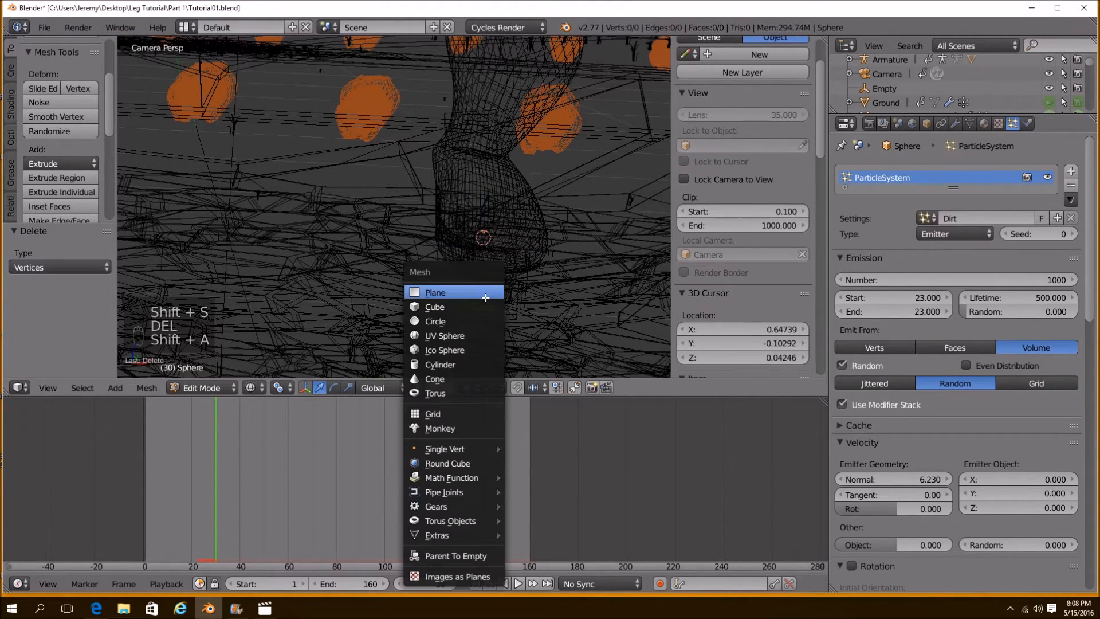
click(474, 332)
key(s)
key(s)
click(584, 313)
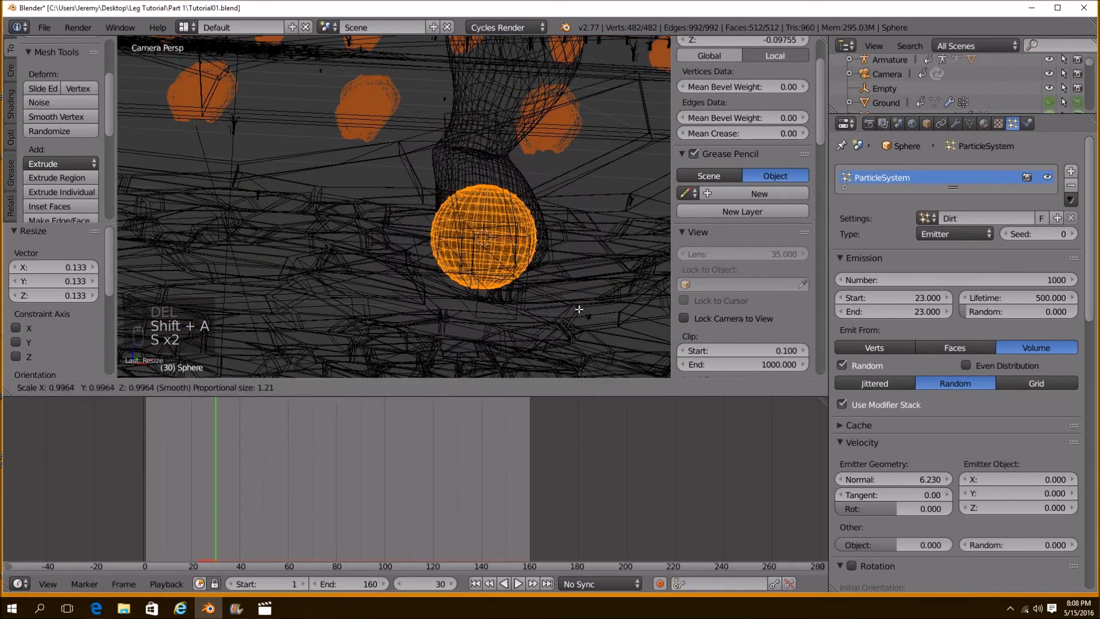
key(s)
click(519, 260)
key(Tab)
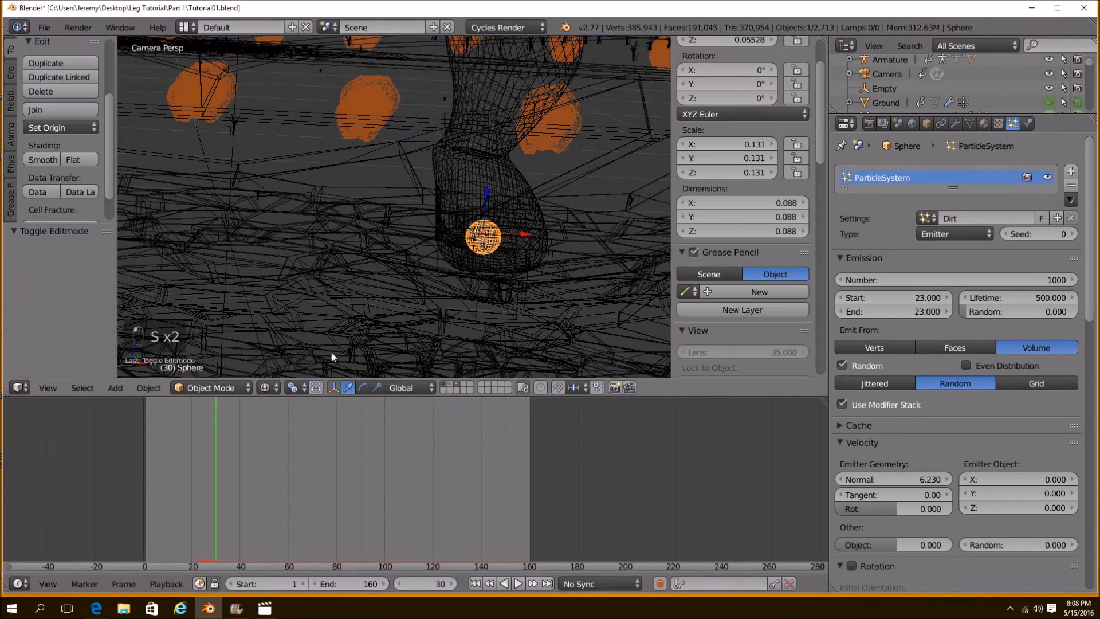
Return to solid shading, set the random velocity to 8.310 and the normal velocity to 3.140, and play the burst
key(z)
mouse_move(208, 447)
mouse_down()
mouse_move(194, 441)
mouse_move(212, 453)
mouse_up()
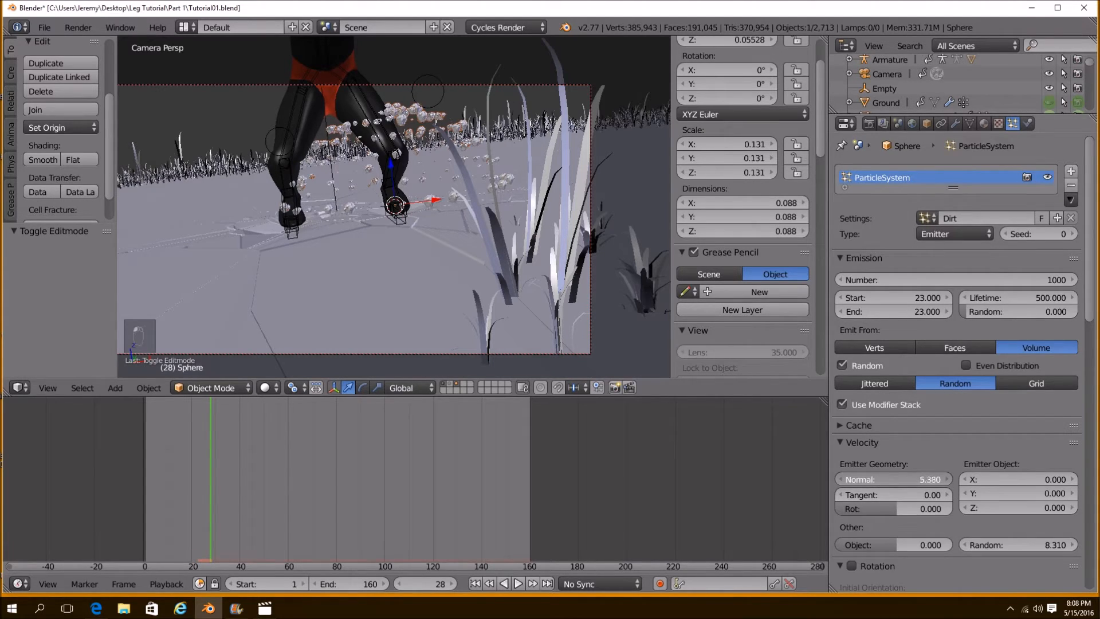
drag(893, 480, 836, 479)
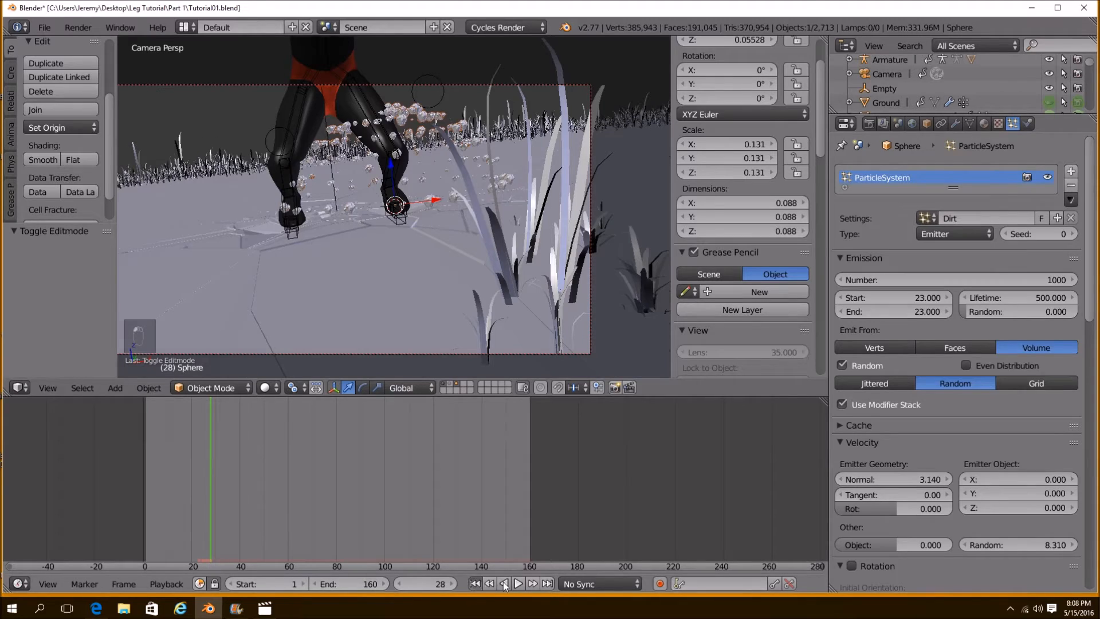
click(519, 583)
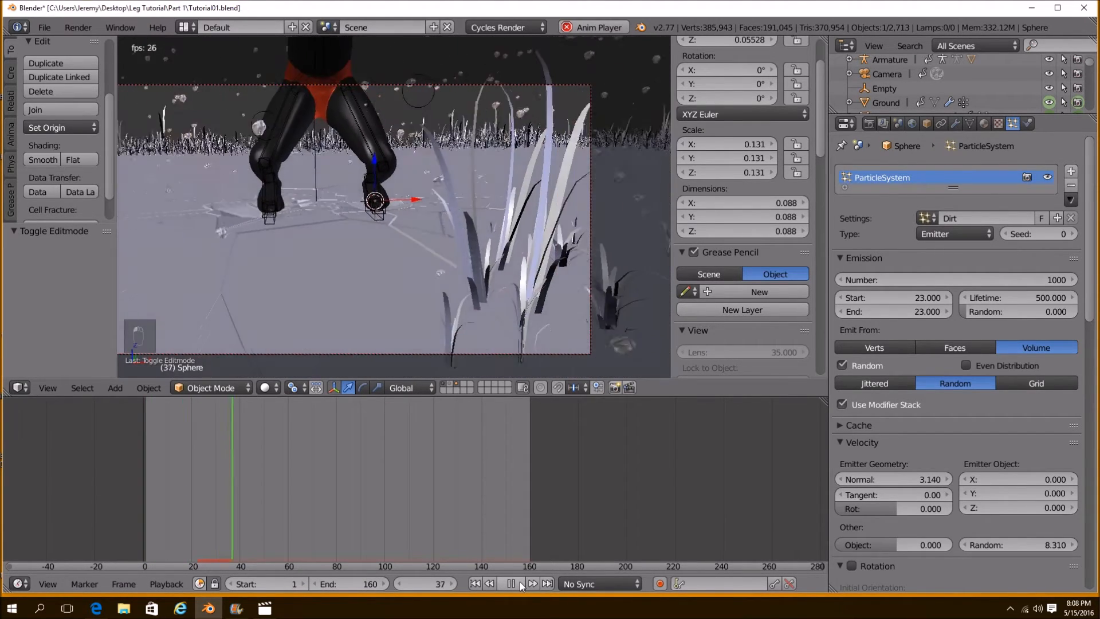
click(520, 582)
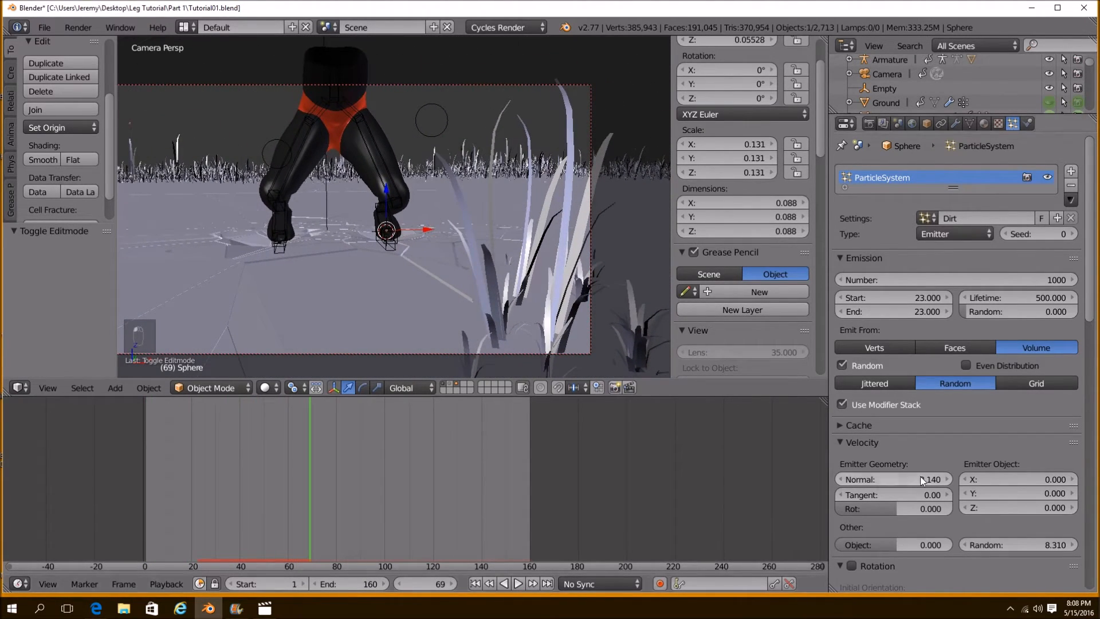
Reduce the particles' random velocity to 4.750 and play the animation from the first frame
drag(1019, 545, 996, 545)
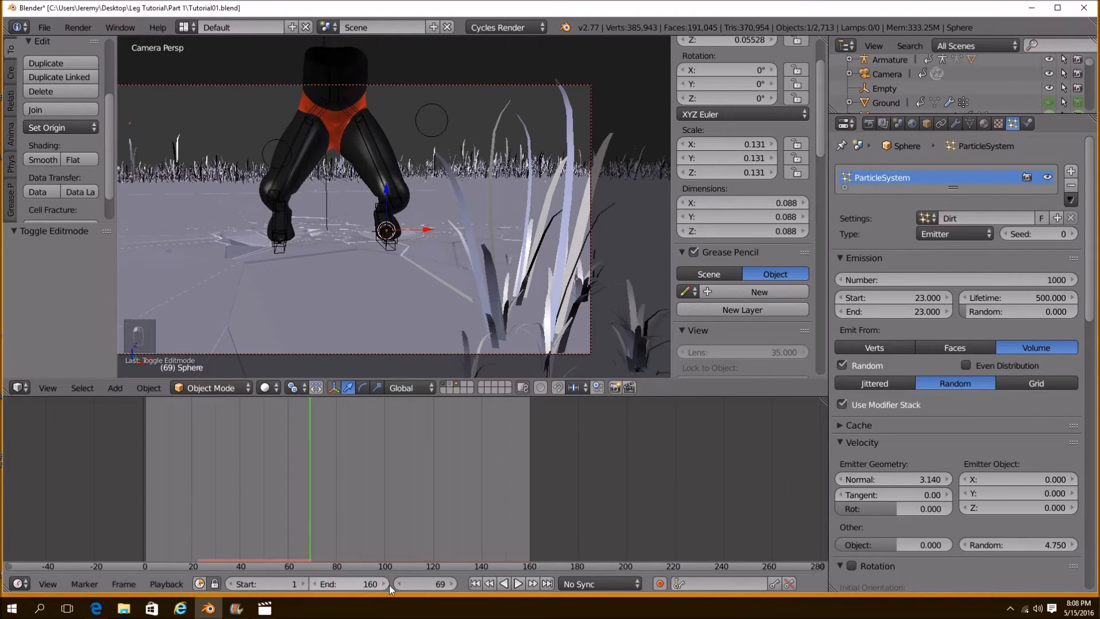
click(474, 583)
click(516, 583)
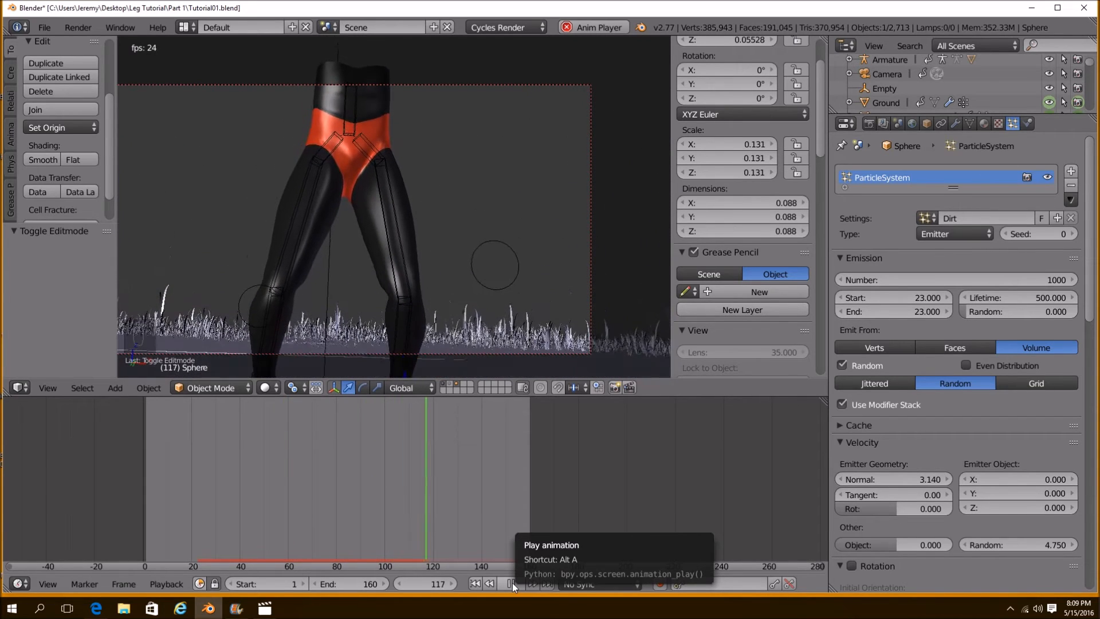
click(513, 583)
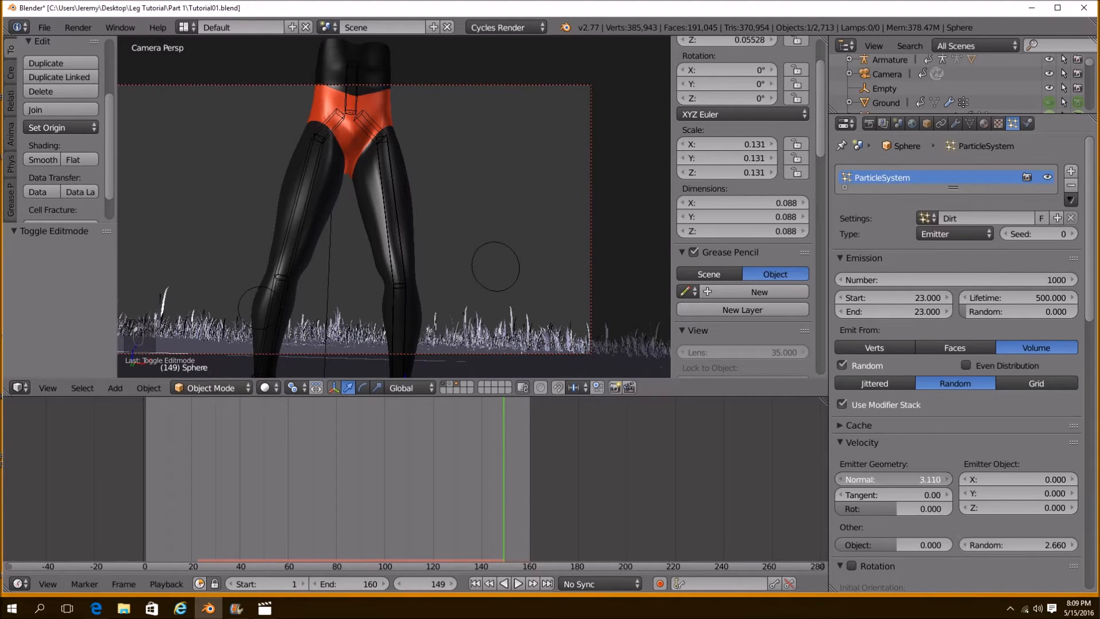
Try a normal velocity of 1.760 with a random velocity of 2.660, and play the animation from frame 1
drag(893, 479, 885, 480)
click(476, 583)
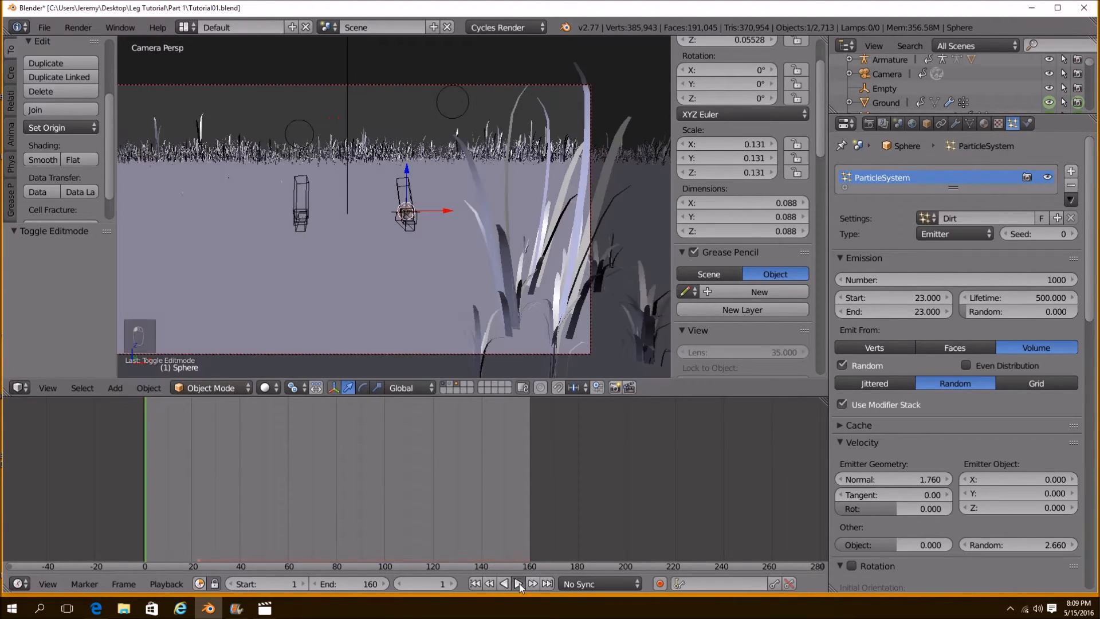
click(518, 583)
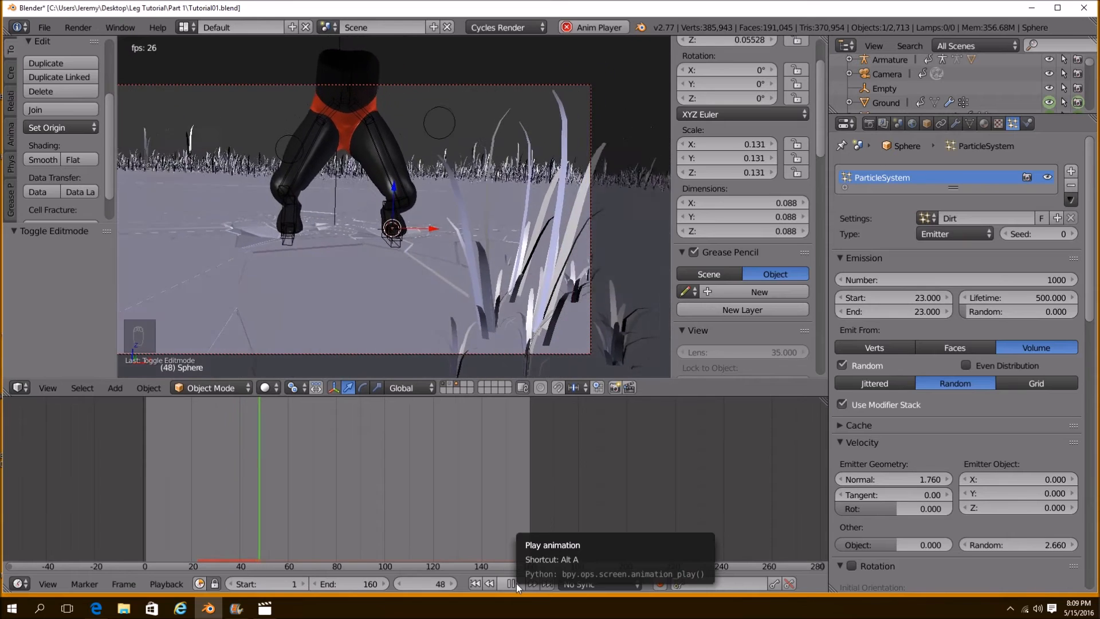
click(517, 583)
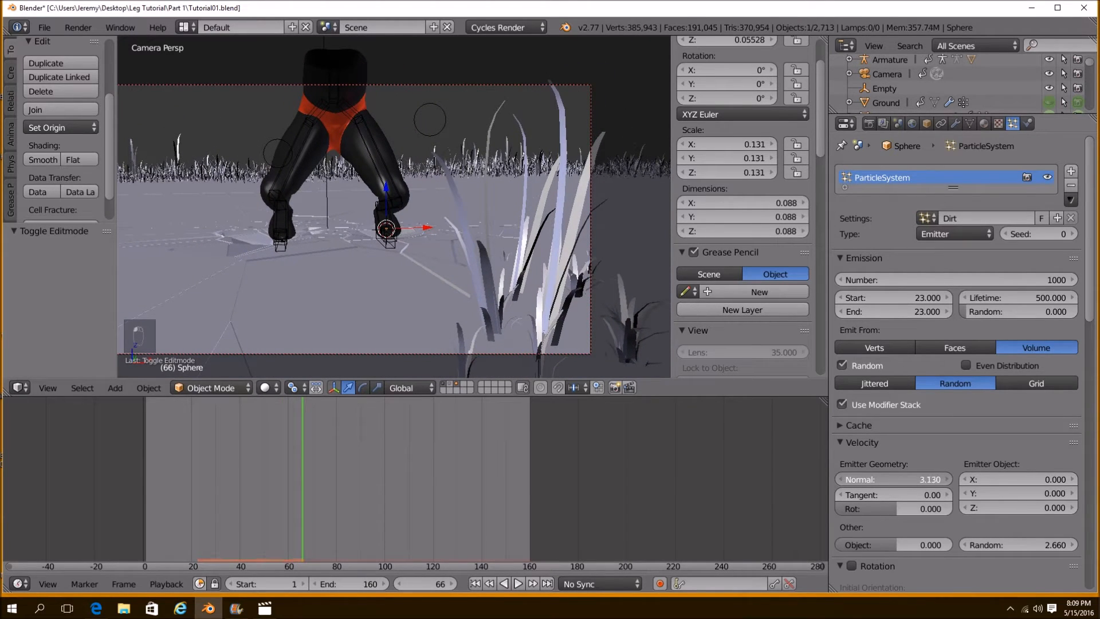
Set the normal velocity to 3.130 and the random velocity to 4.670, and replay the animation from the start
drag(1019, 544, 1034, 544)
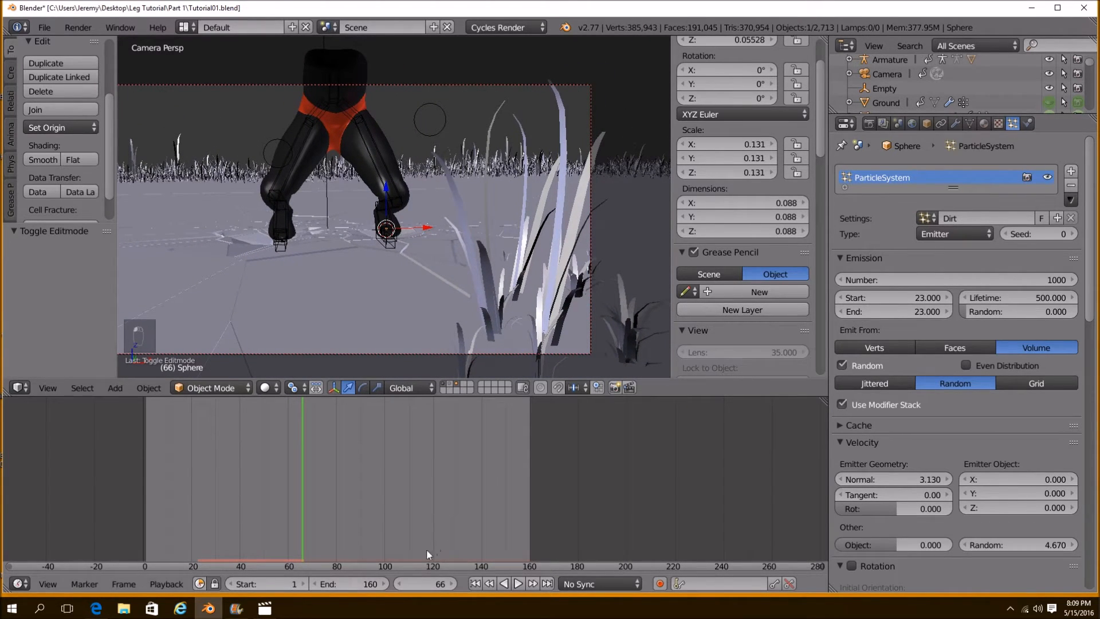
click(475, 583)
click(518, 583)
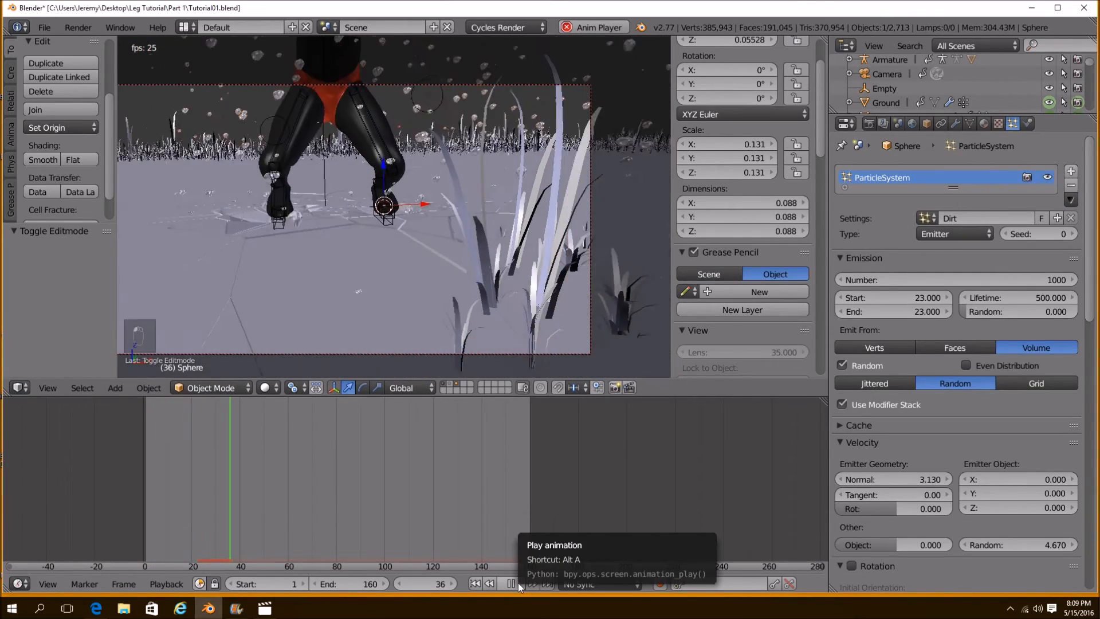
click(517, 583)
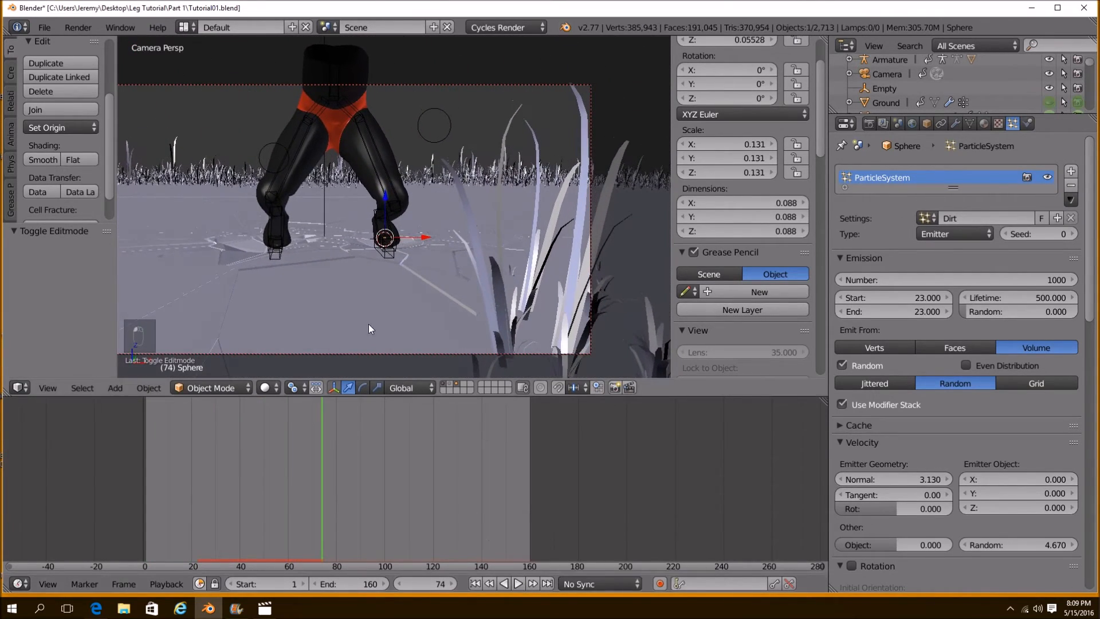
Duplicate the debris emitter sphere and move the copy -1.110 along X to the other foot
scroll(369, 331, up, 3)
key(shift+d)
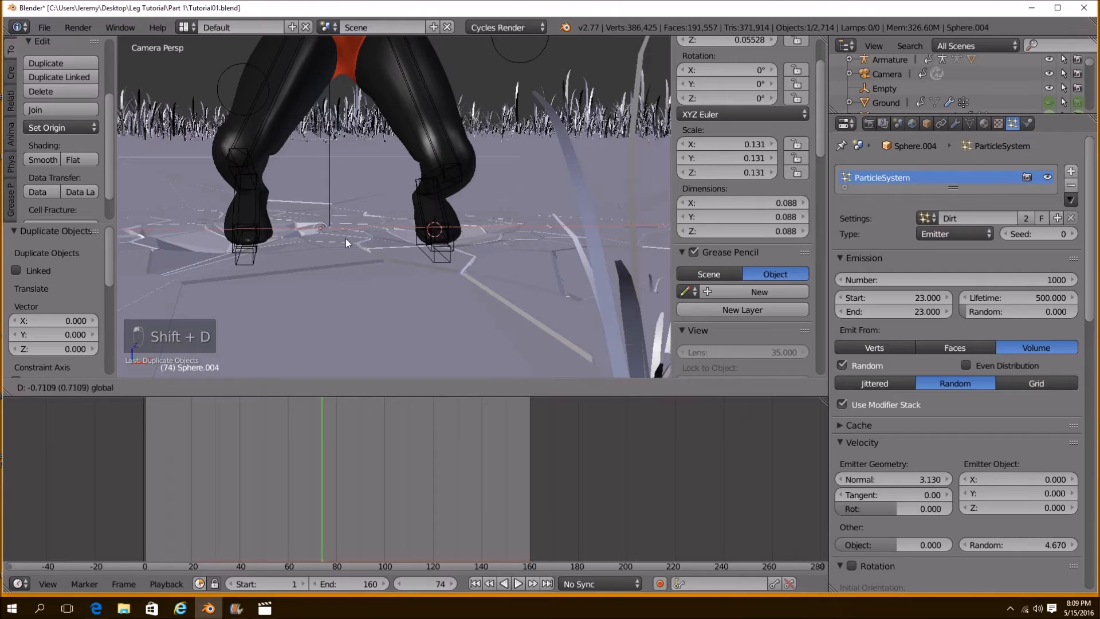
click(291, 240)
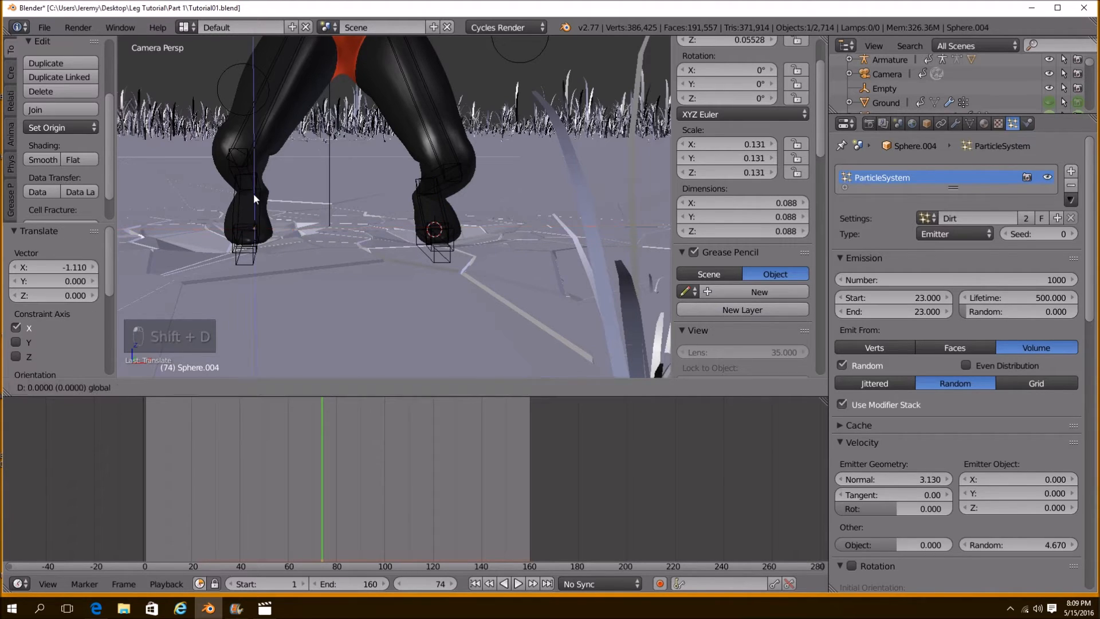
Raise both emitter spheres along Z, moving the original one up by about 0.081
key(z)
right_click(465, 230)
key(g)
key(z)
click(466, 188)
key(z)
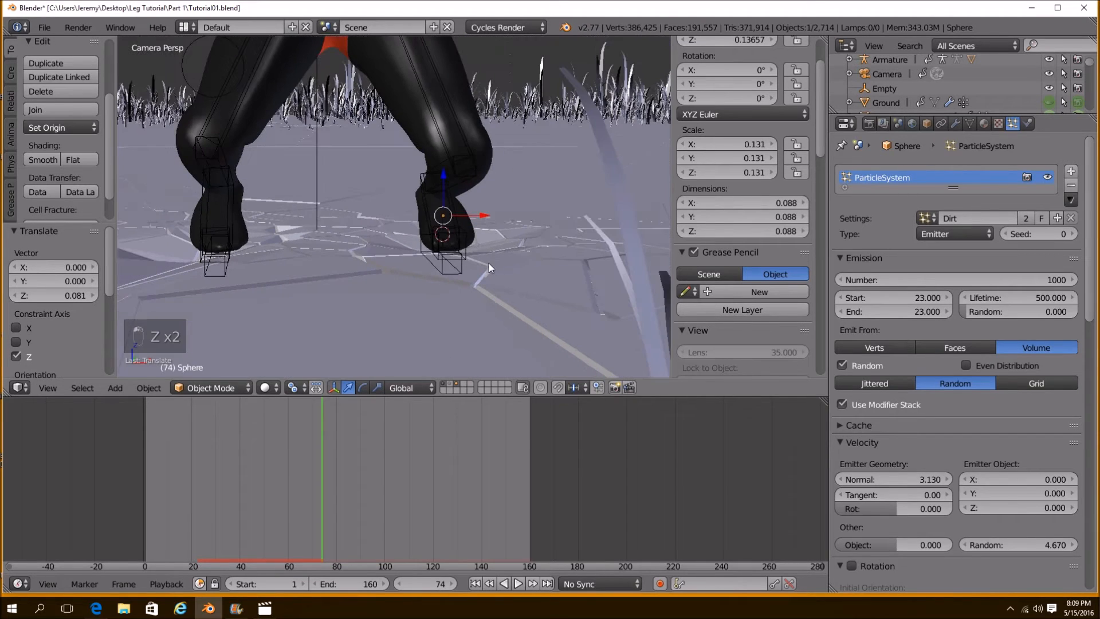
Turn off rendering of the emitter mesh in the original sphere's particle render settings
scroll(859, 390, down, 6)
scroll(860, 430, down, 10)
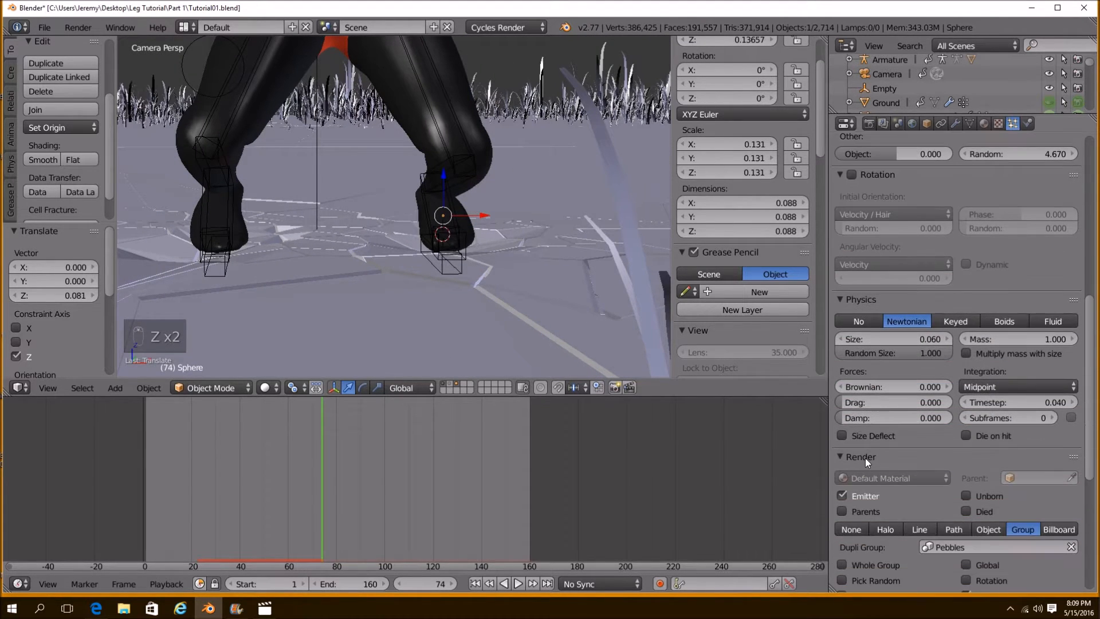
scroll(475, 276, down, 4)
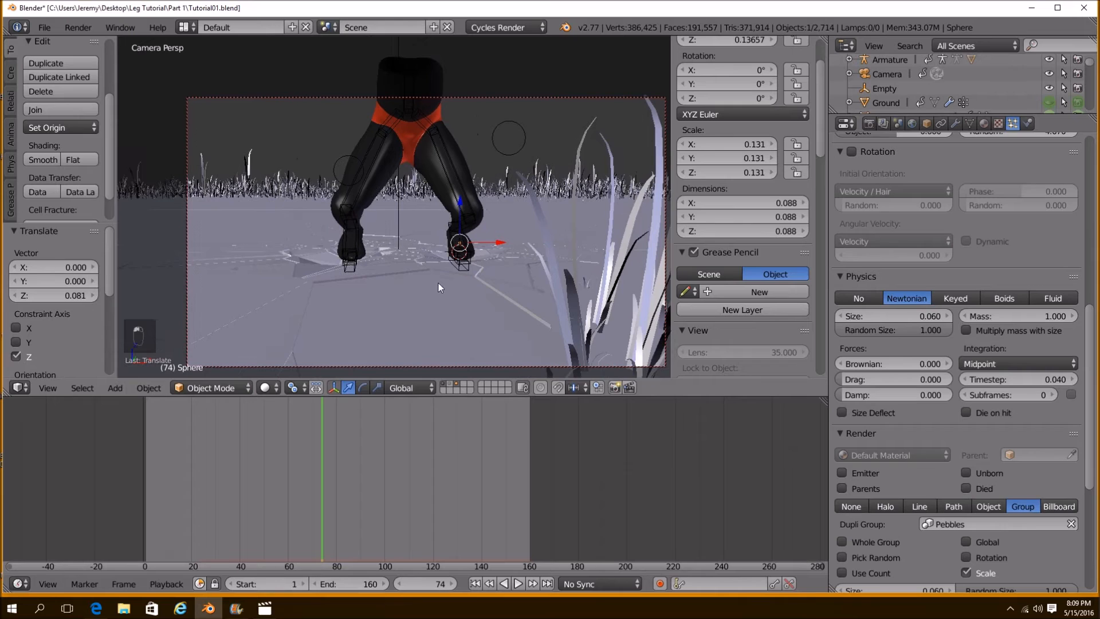
Play the burst and preview frame 38 of the camera view in rendered shading
shift+middle_drag(439, 282, 420, 253)
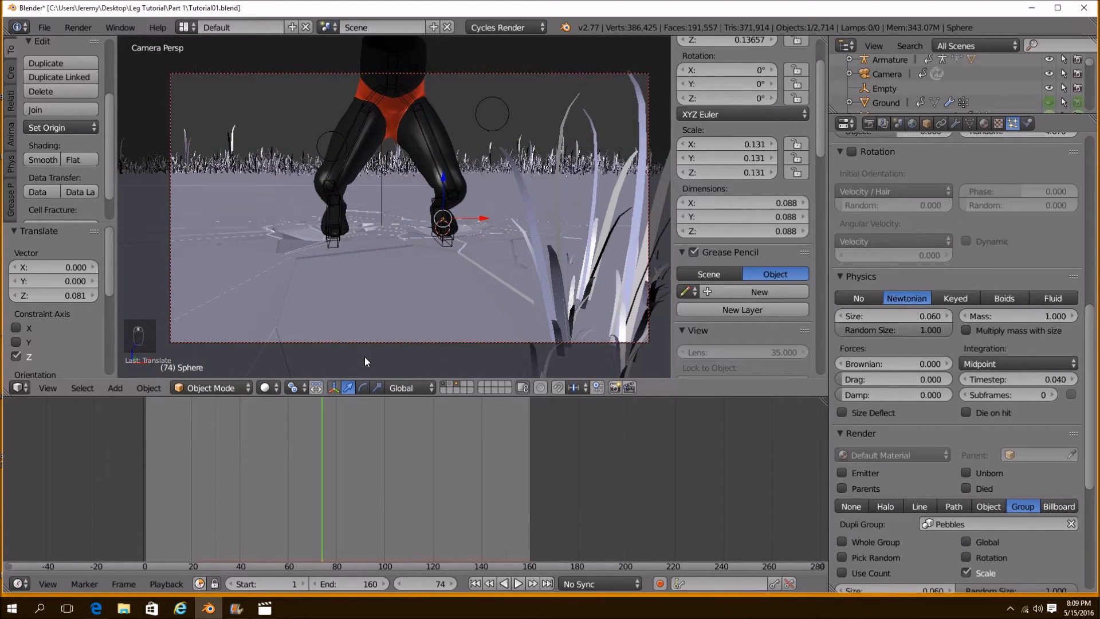
drag(263, 440, 187, 442)
key(alt+a)
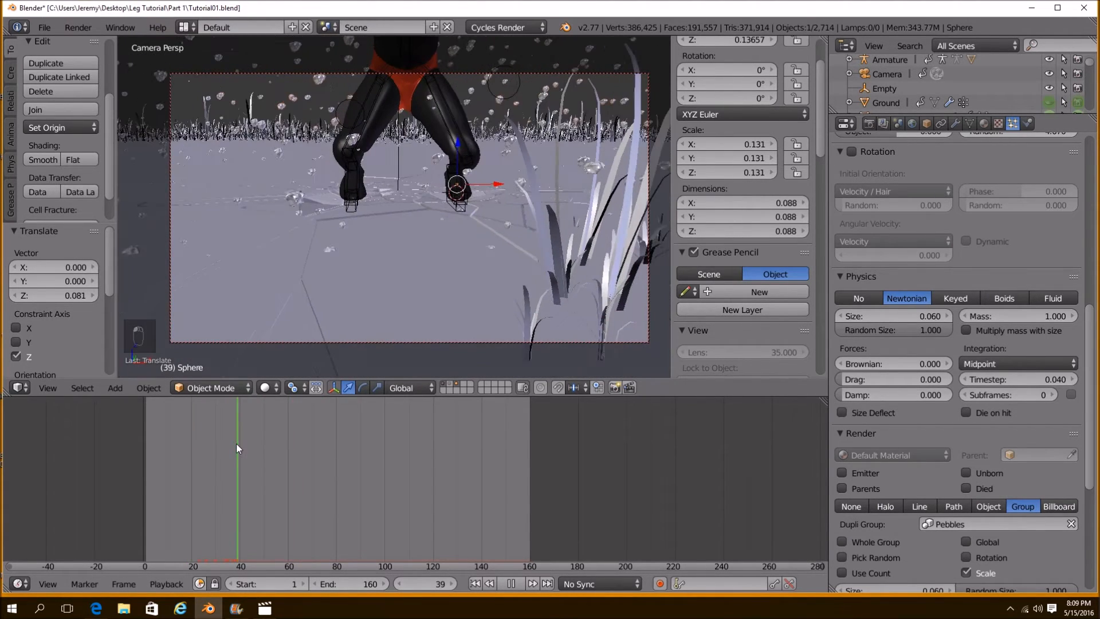
key(alt+a)
click(270, 388)
key(Return)
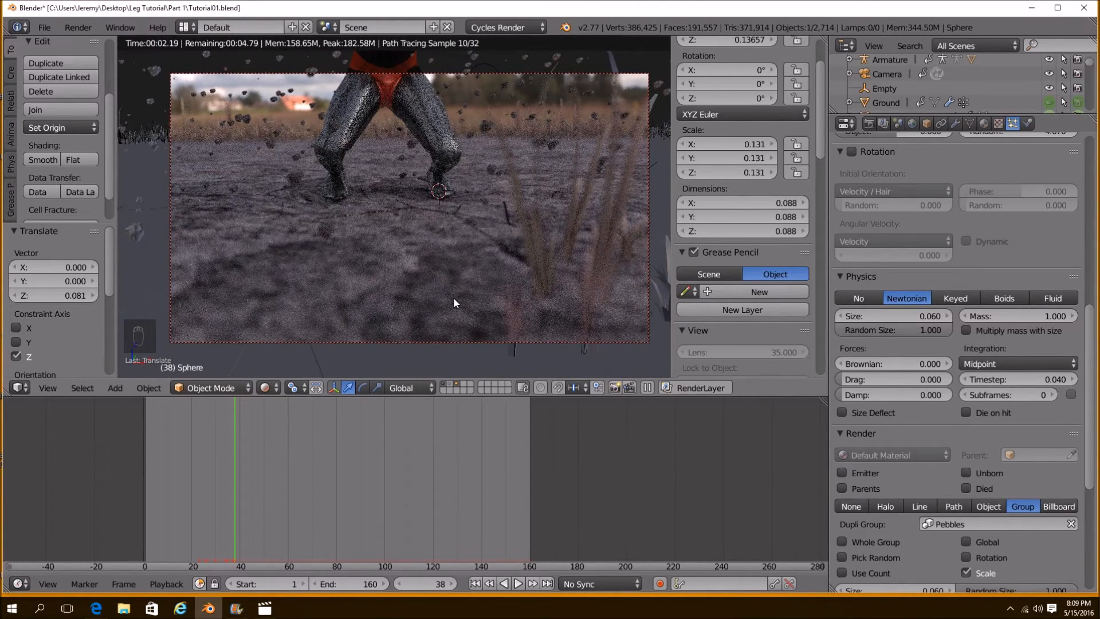
Enable particle rotation with a random phase of 2.000 and dynamic rotation
scroll(930, 380, up, 7)
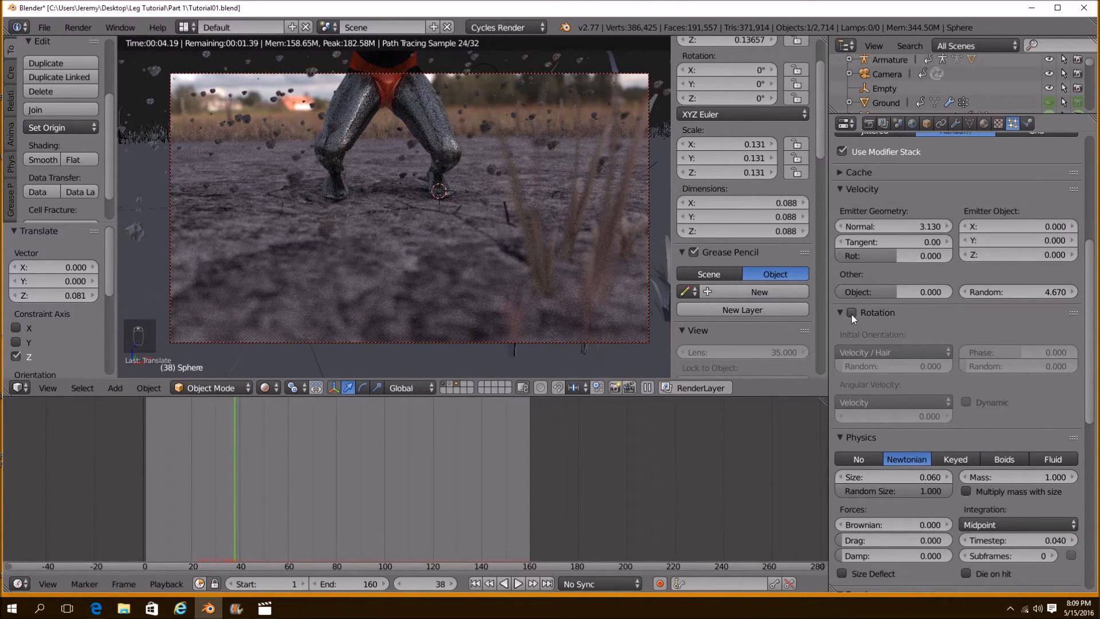
click(852, 313)
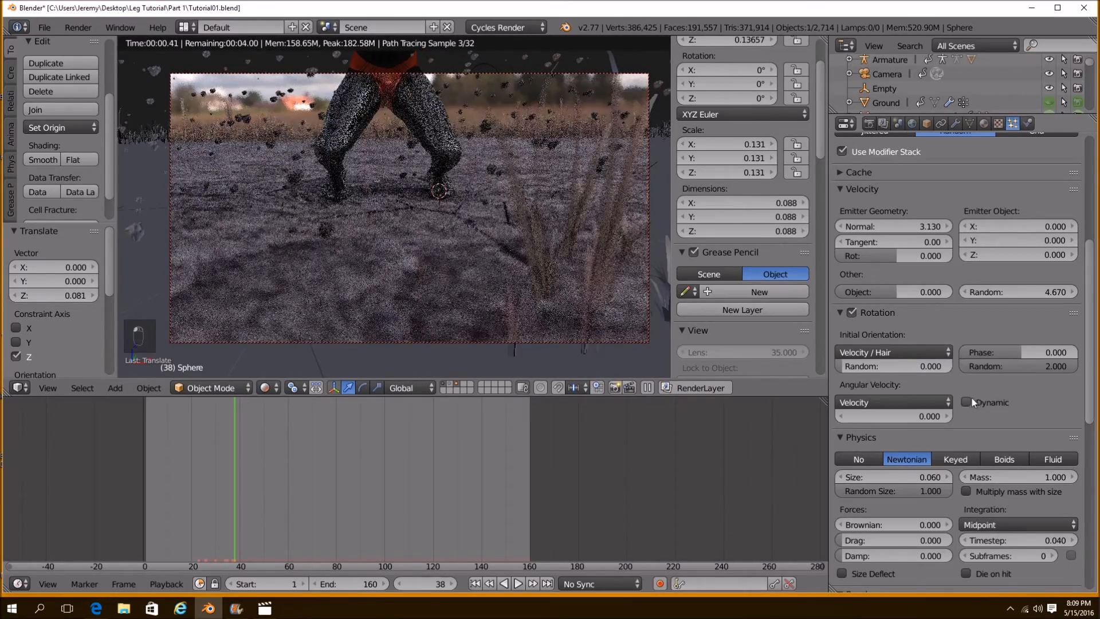
click(967, 400)
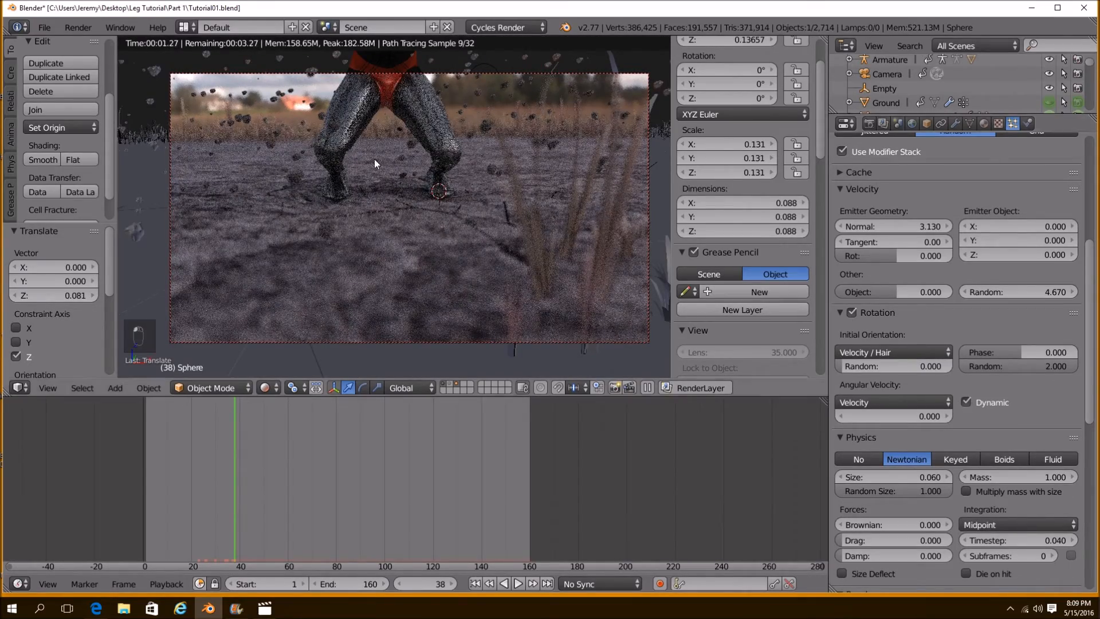
Return the viewport to solid shading and save the file
click(266, 388)
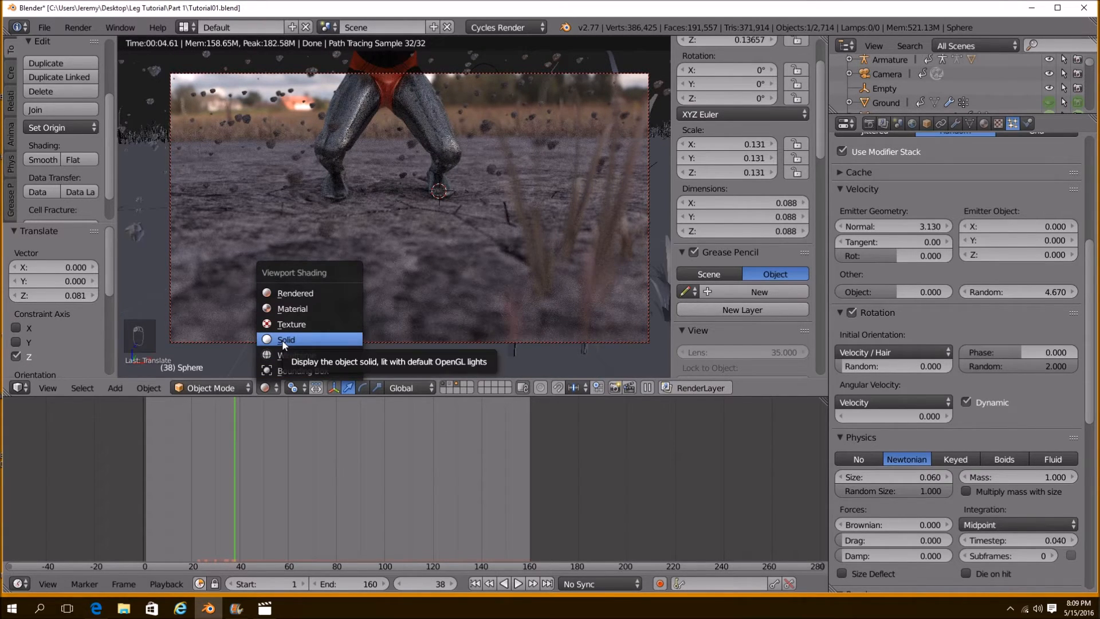
click(282, 339)
key(ctrl+s)
Add Collision physics to the fractured ground, with a particle damping factor of 0.224 and a friction factor of 0.287
click(498, 275)
mouse_move(442, 288)
middle_down()
mouse_move(402, 292)
mouse_move(420, 293)
middle_up()
right_click(543, 340)
scroll(541, 339, down, 9)
middle_drag(540, 338, 255, 223)
click(1029, 124)
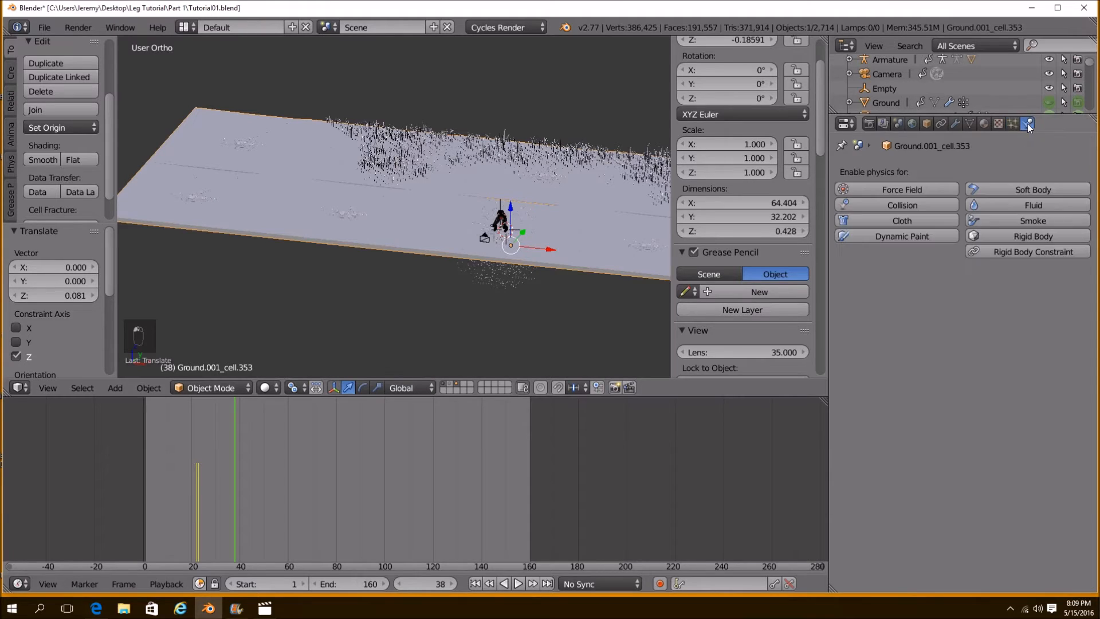
click(889, 203)
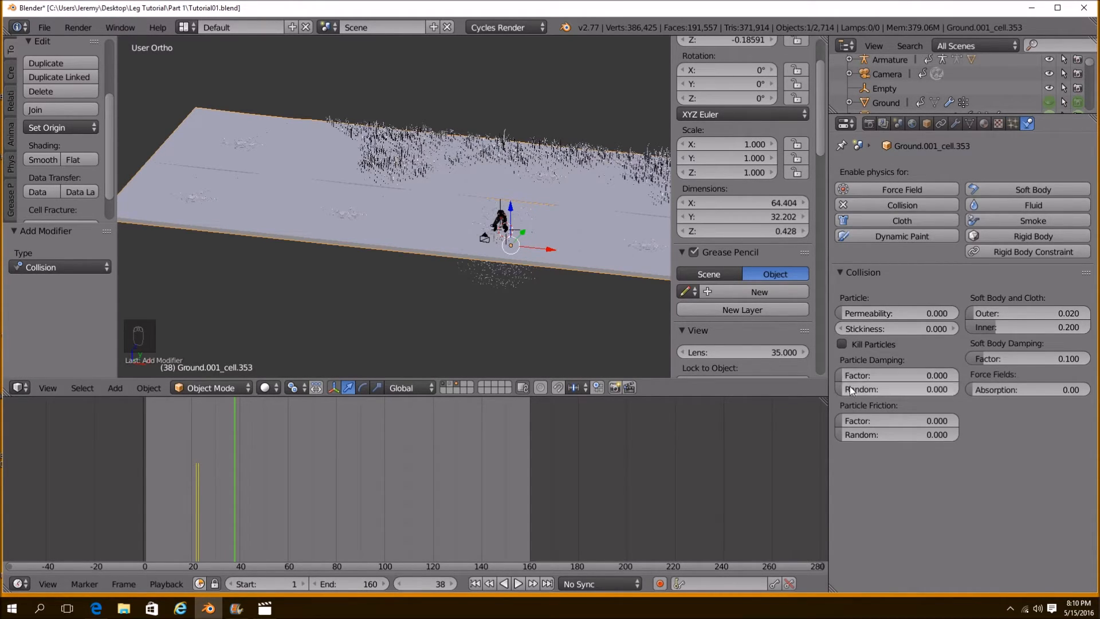
drag(848, 377, 919, 376)
drag(877, 421, 885, 421)
Return to the camera view, play the simulation, and preview frame 75 in rendered shading
key(KP_0)
drag(229, 465, 433, 499)
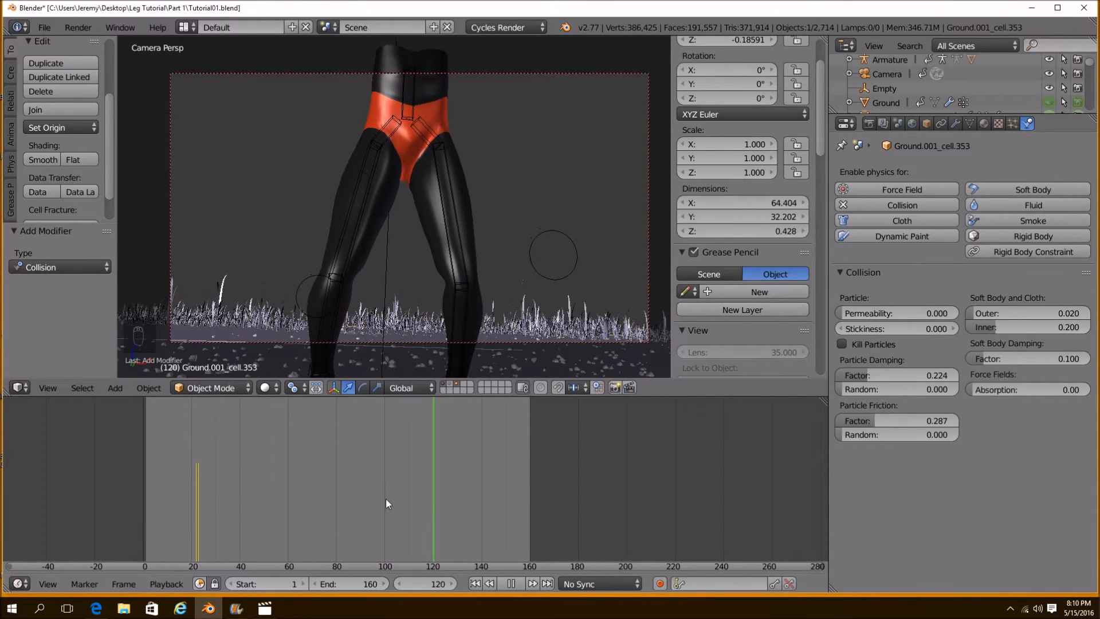
click(324, 493)
key(alt+a)
click(265, 388)
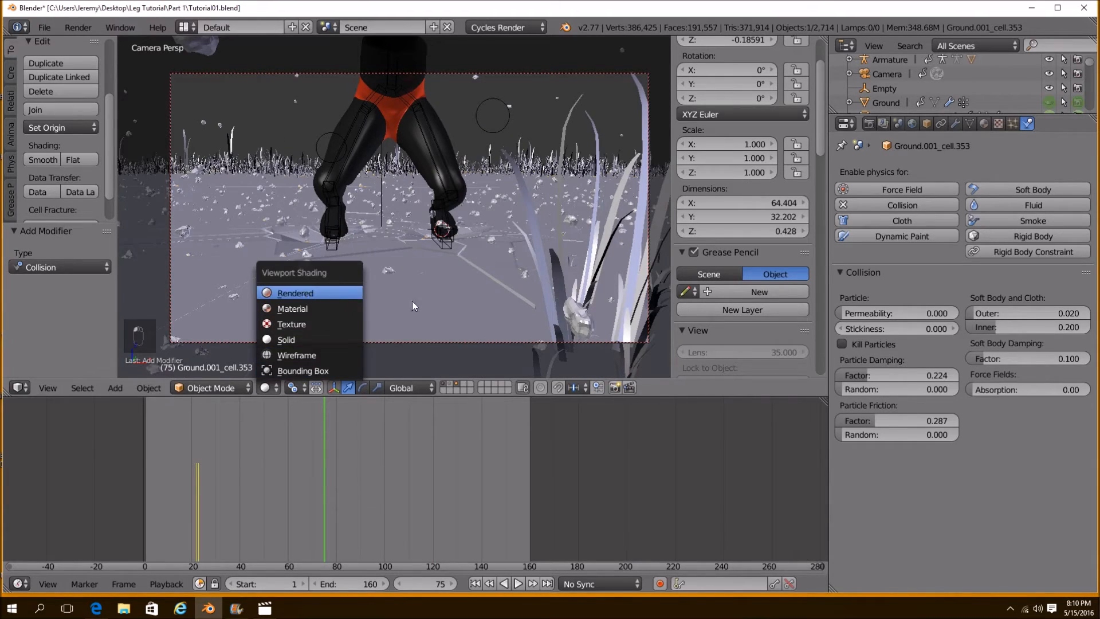
key(Return)
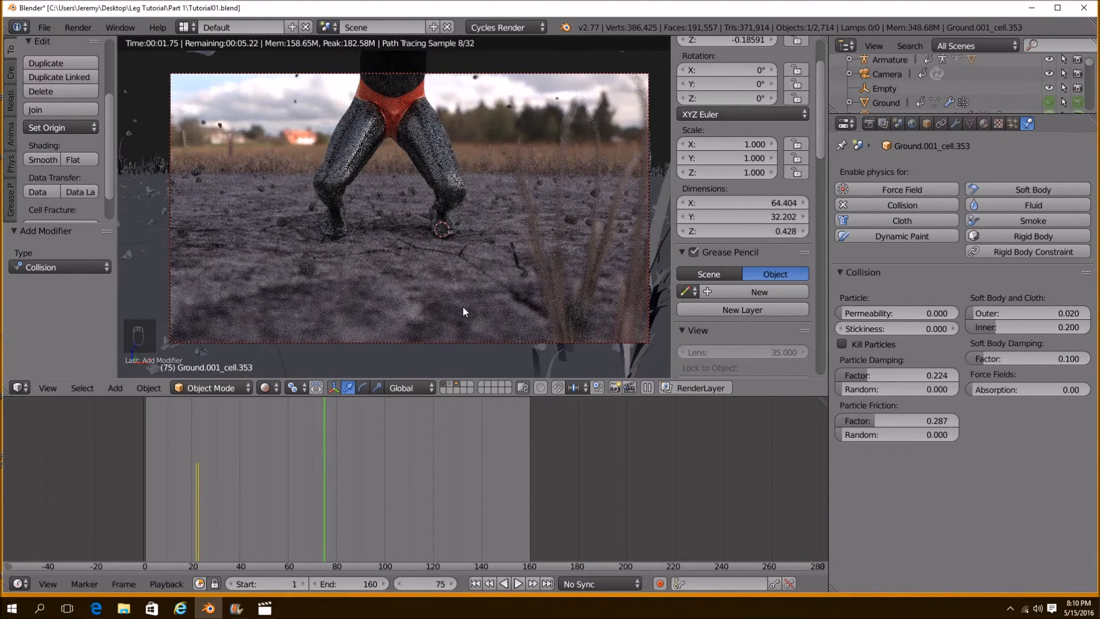
Examine the rendered debris burst at several frames between 19 and 44
click(263, 422)
key(alt+a)
drag(266, 419, 226, 417)
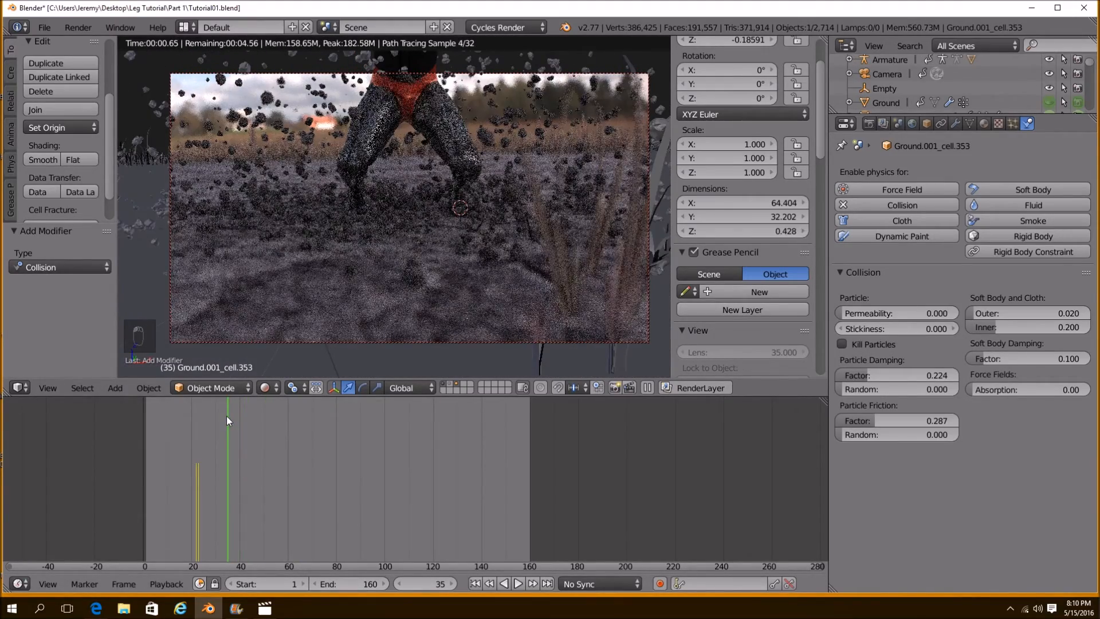
drag(228, 422, 204, 425)
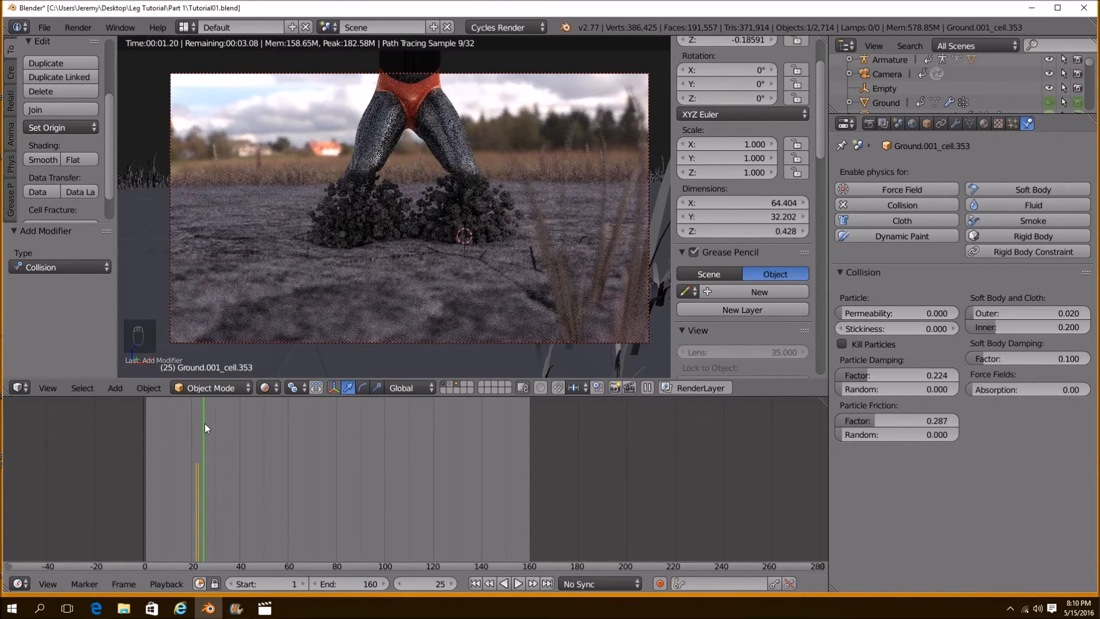
key(shift+alt+a)
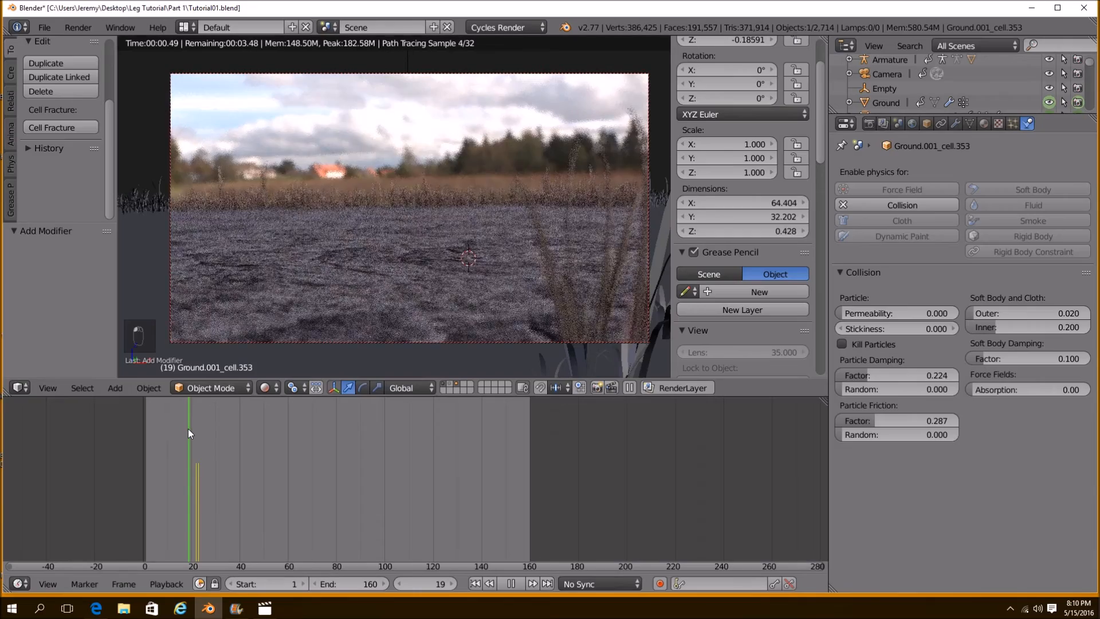
drag(204, 434, 211, 438)
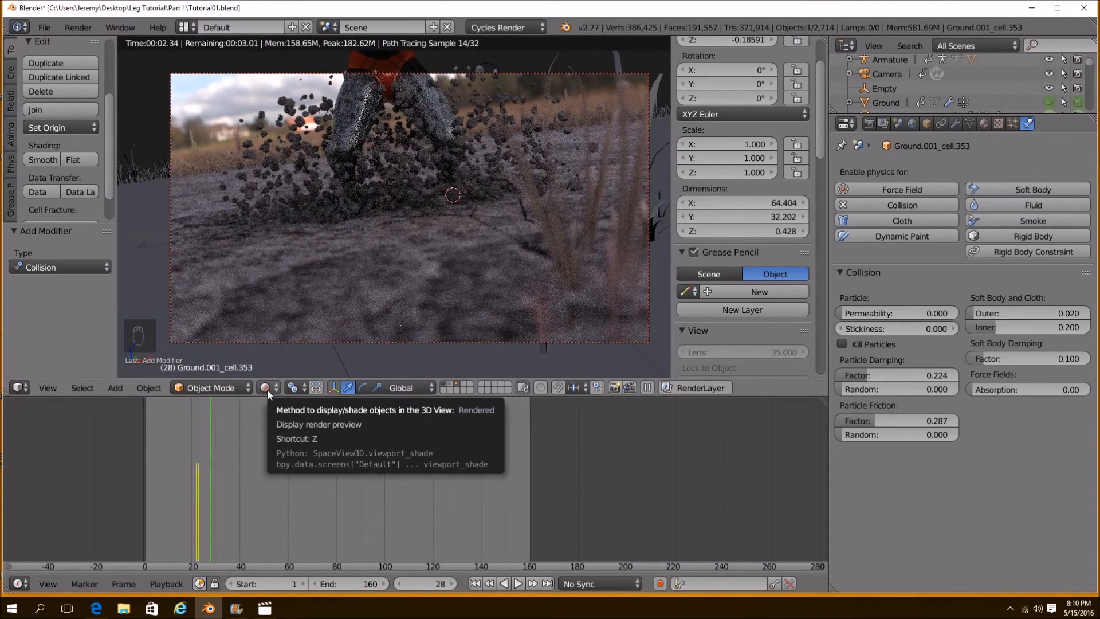
drag(213, 418, 230, 422)
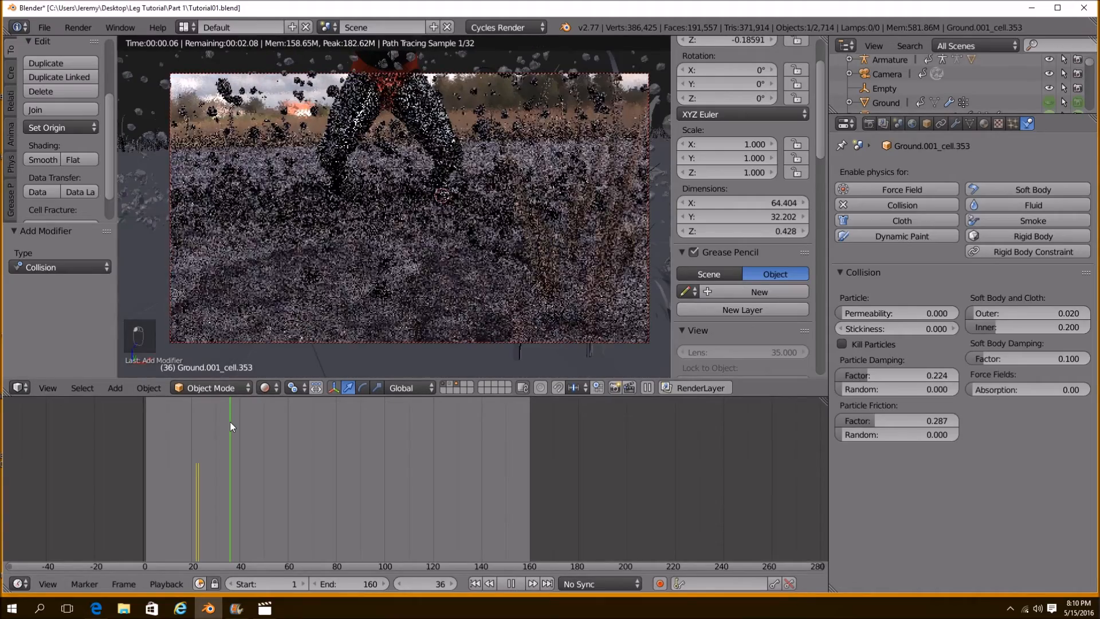
click(253, 420)
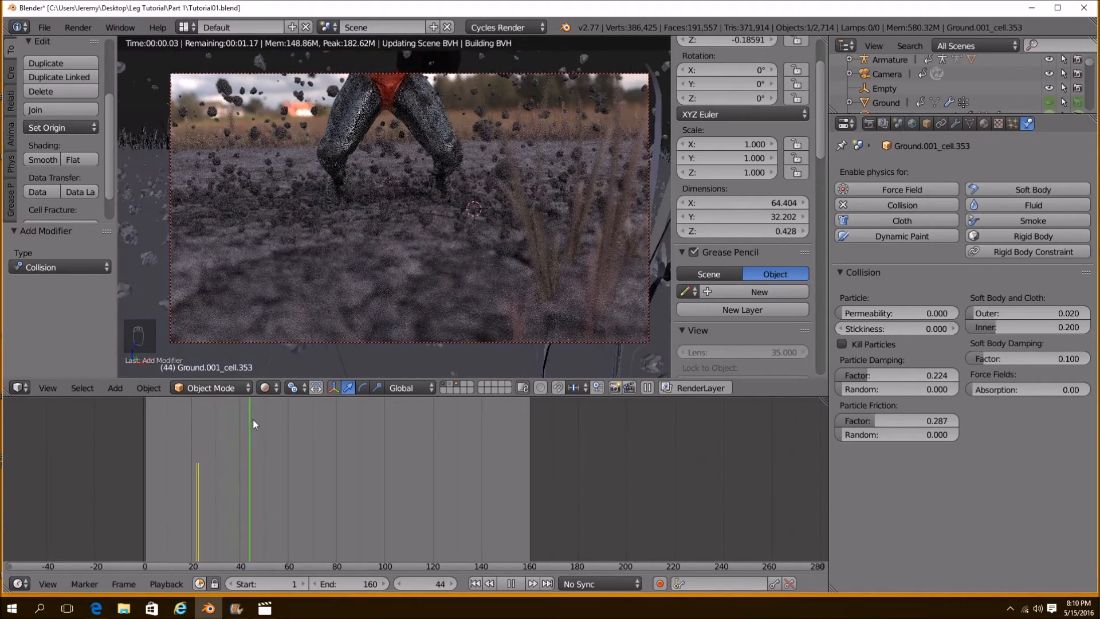
Switch back to solid shading and play the animation to examine how the pebbles behave on the ground
click(266, 388)
click(289, 336)
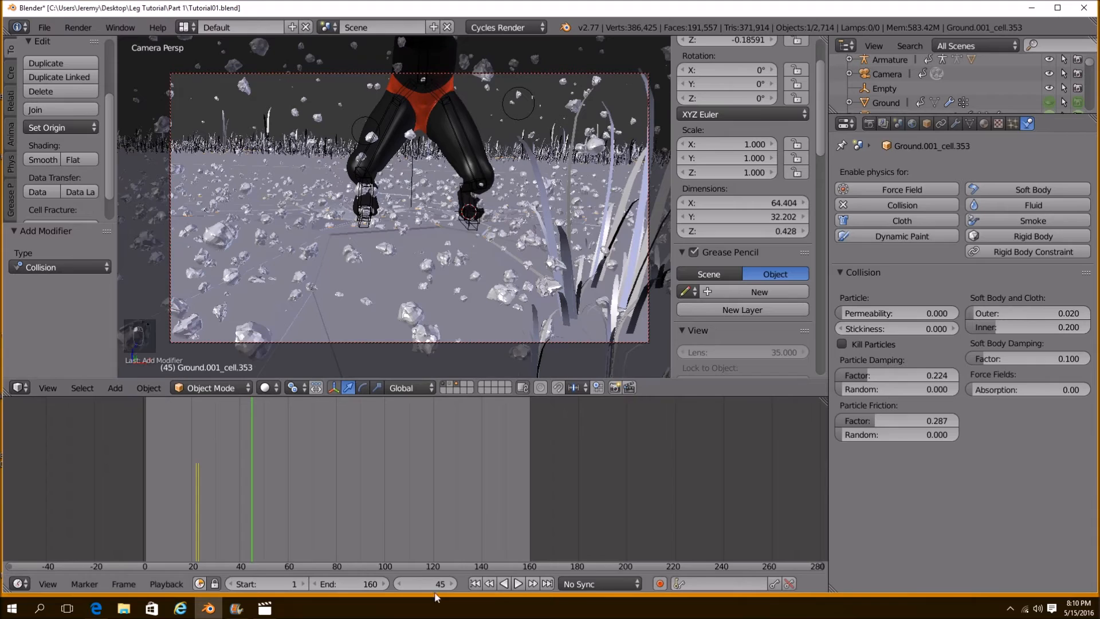
click(520, 583)
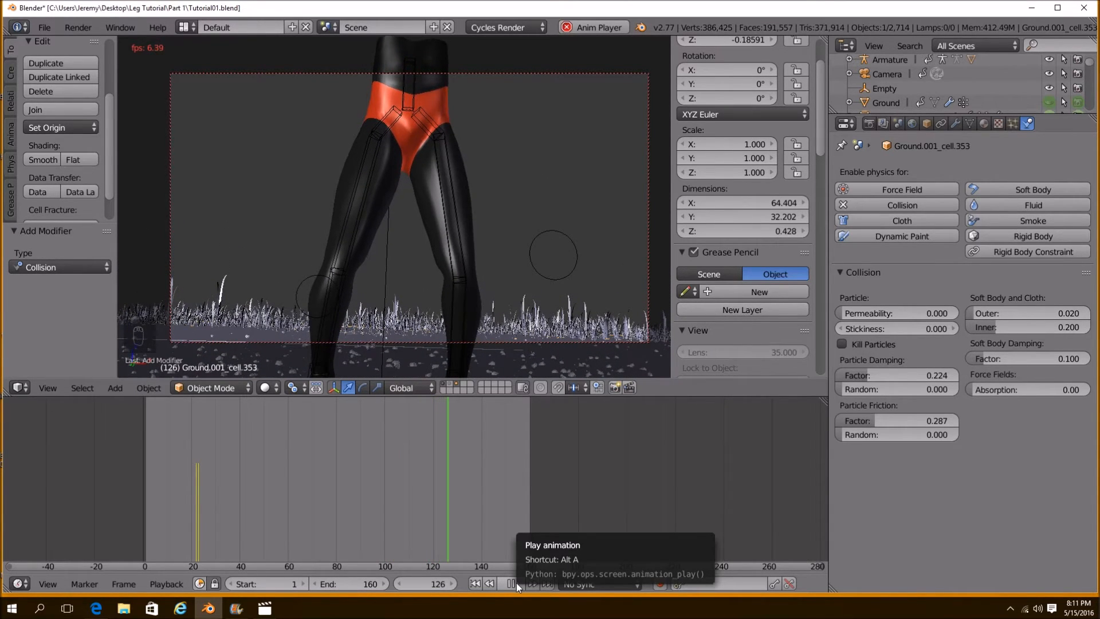
click(517, 583)
Turn off dynamic rotation for the original foot emitter's particles and replay the animation from frame 1
middle_drag(476, 355, 468, 291)
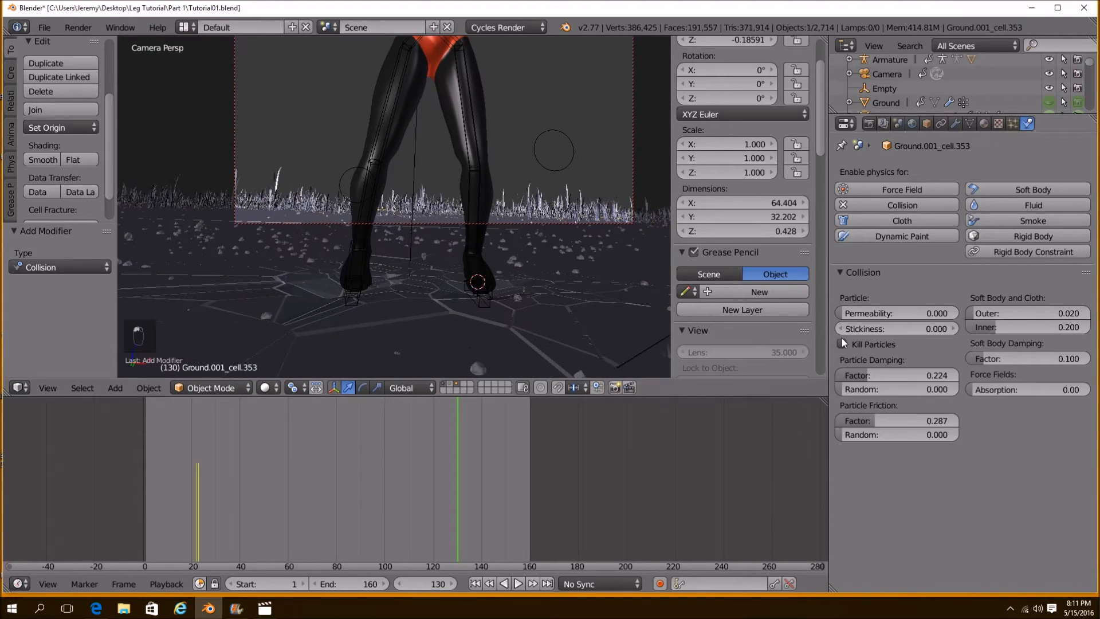
key(z)
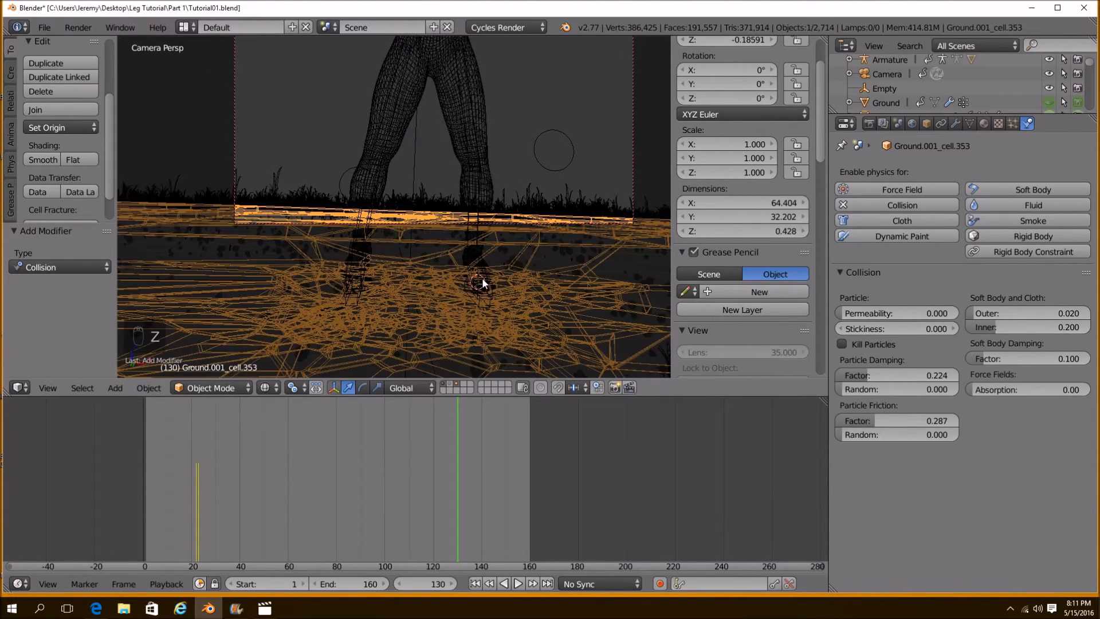
right_click(482, 277)
key(z)
click(1014, 124)
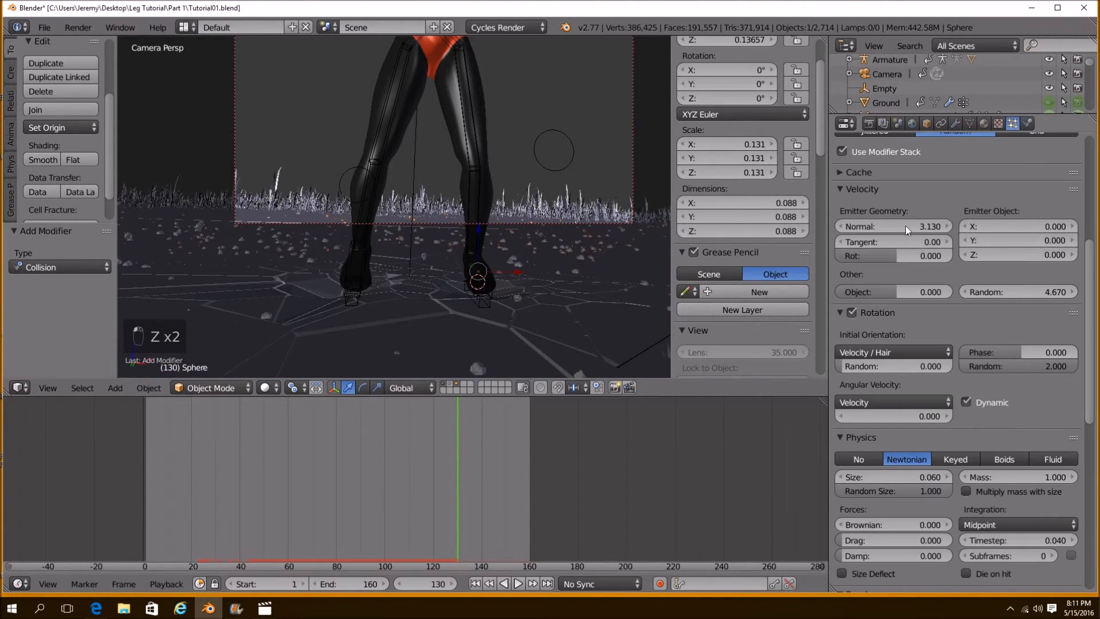
click(965, 402)
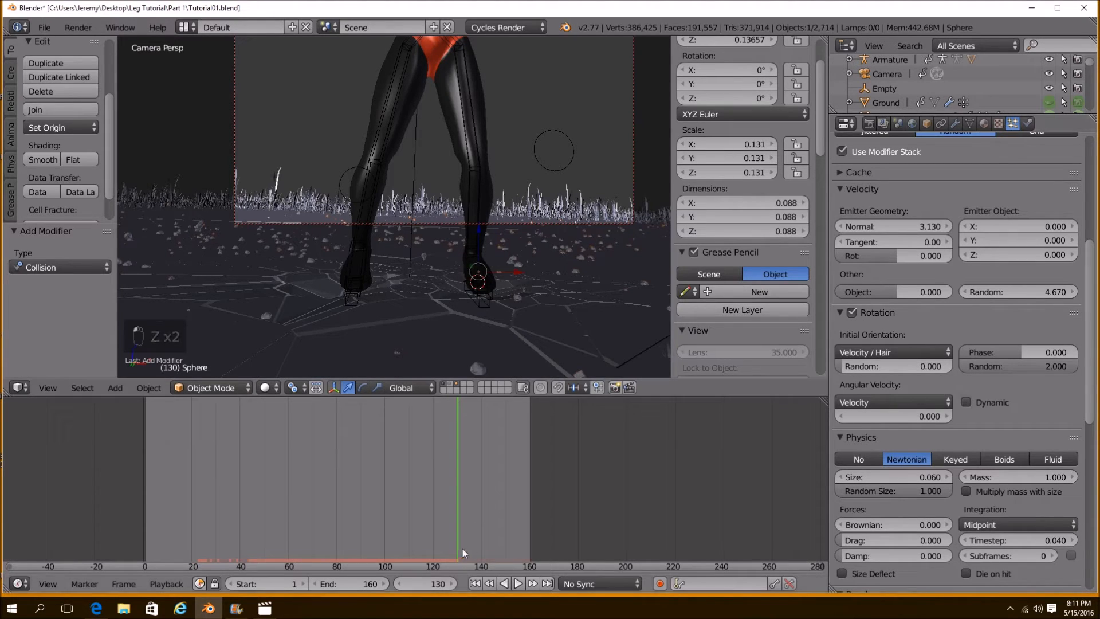
click(475, 584)
click(518, 584)
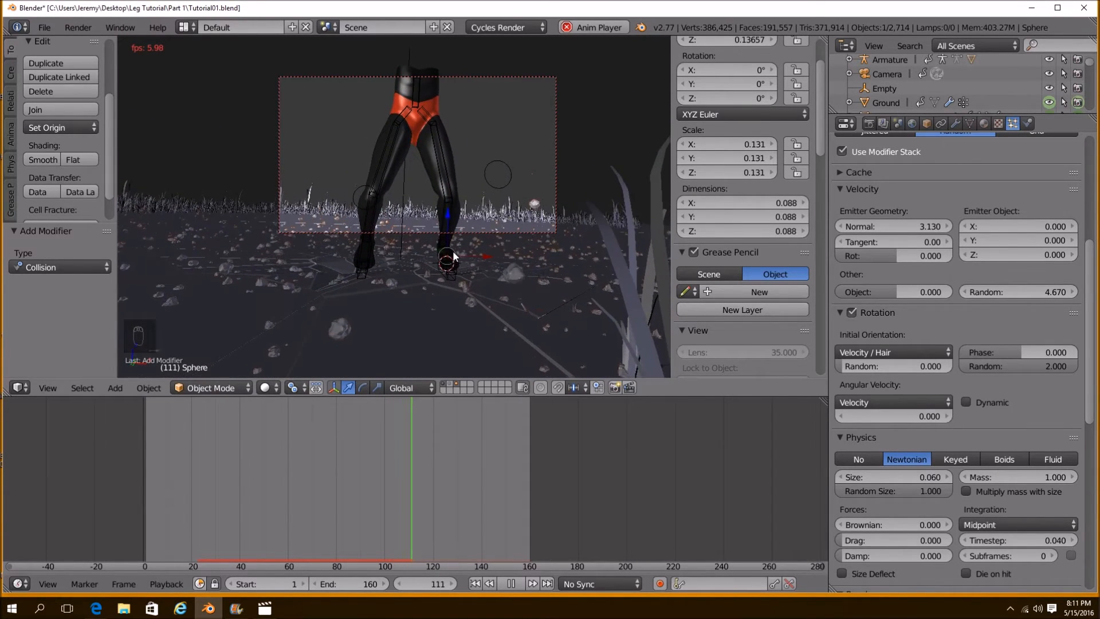
click(513, 584)
Set the ground collision's damping factor to 0.443, friction factor to 0.506 and stickiness to 1.800, and replay from frame 1
right_click(477, 357)
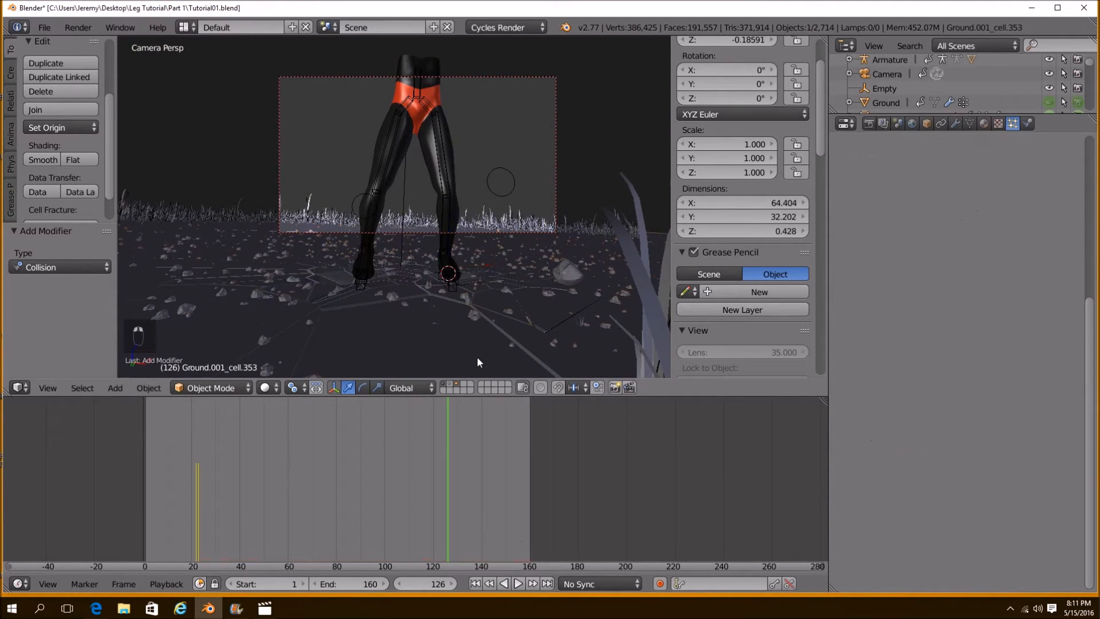
click(1027, 124)
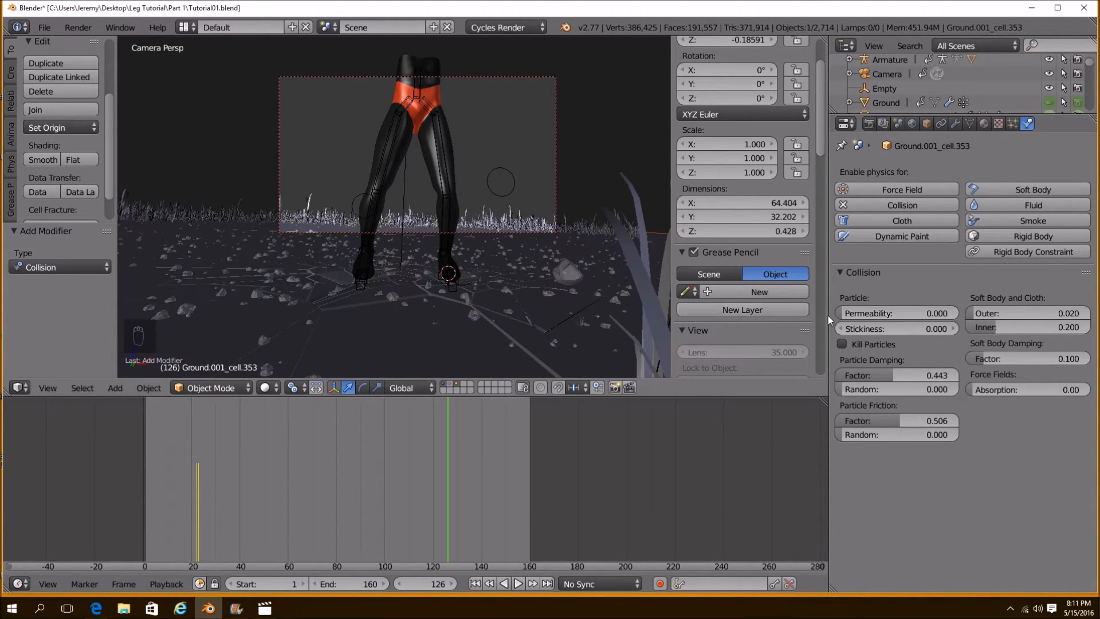
drag(870, 328, 886, 328)
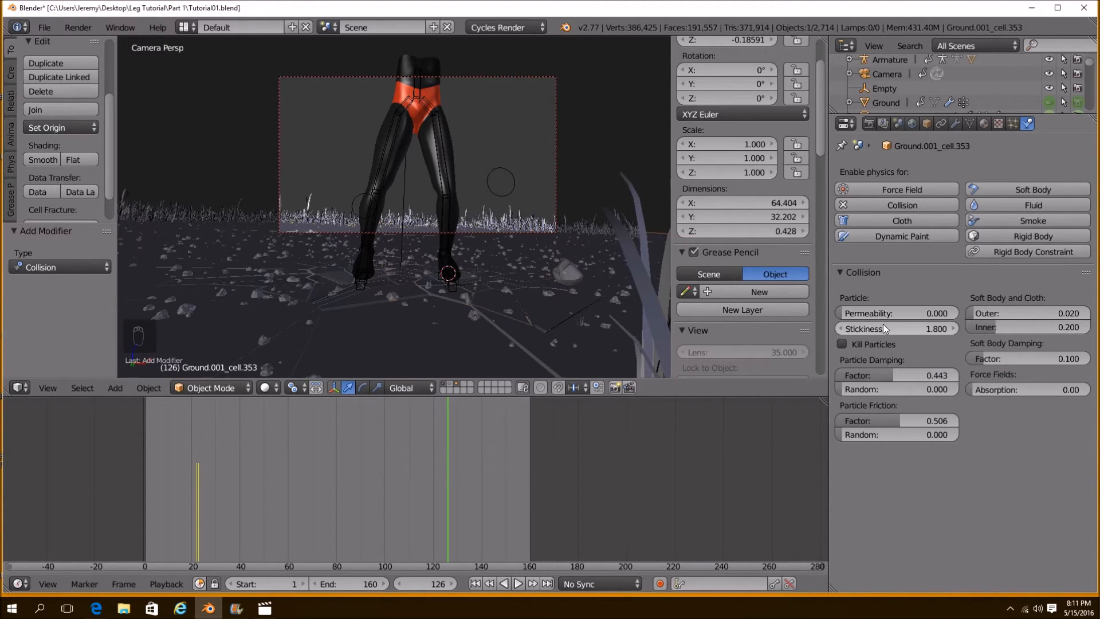
click(476, 583)
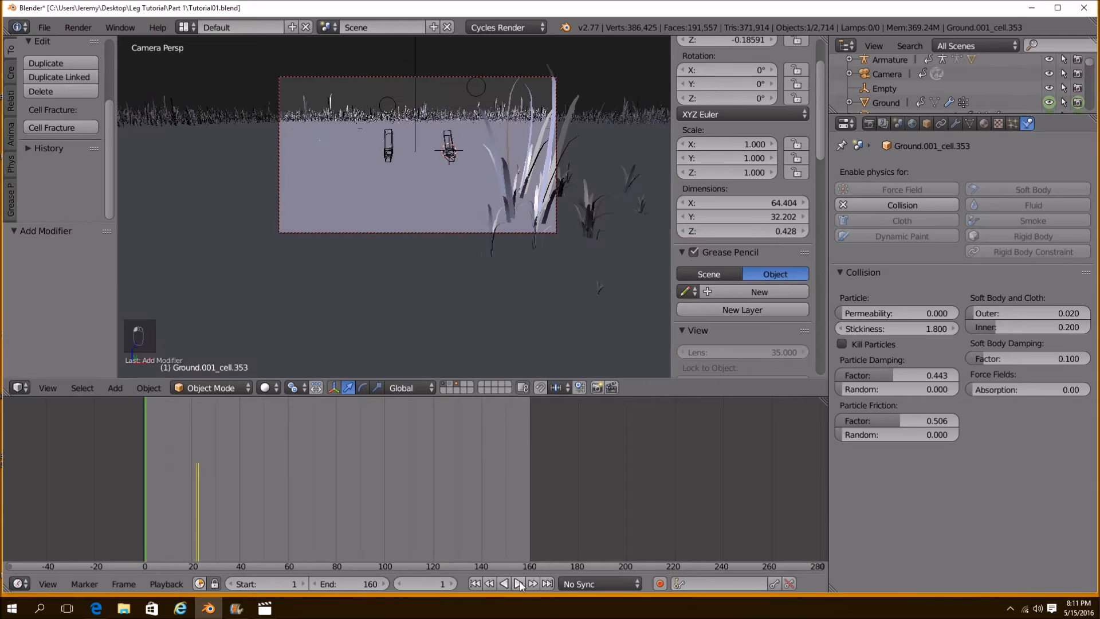
click(518, 584)
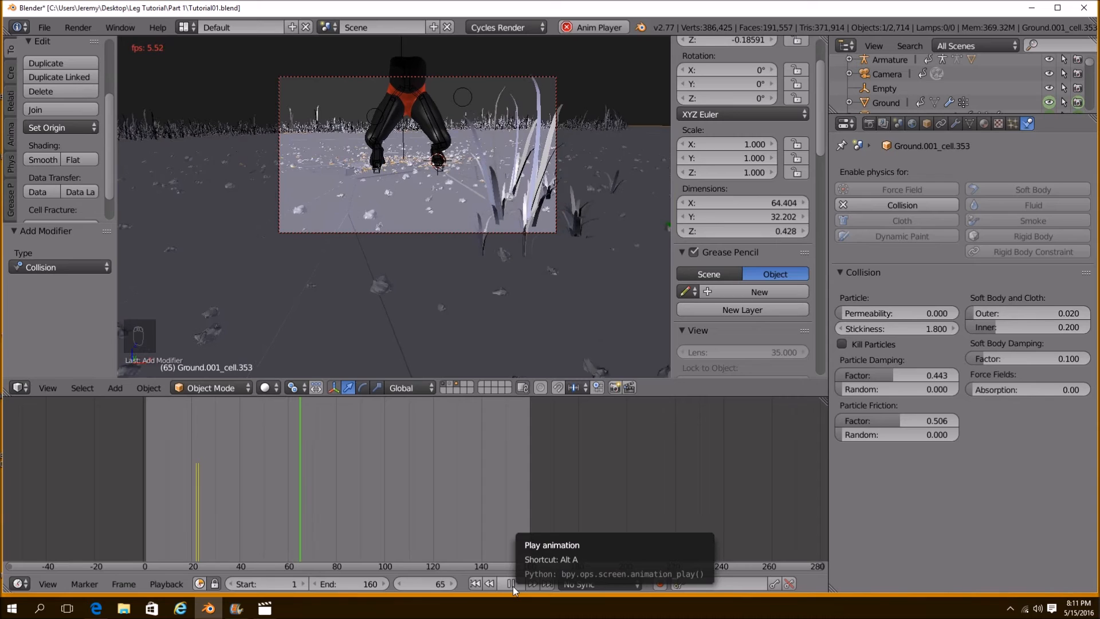
Set the ground collision's stickiness to 0.400 and replay the animation from frame 1
click(511, 584)
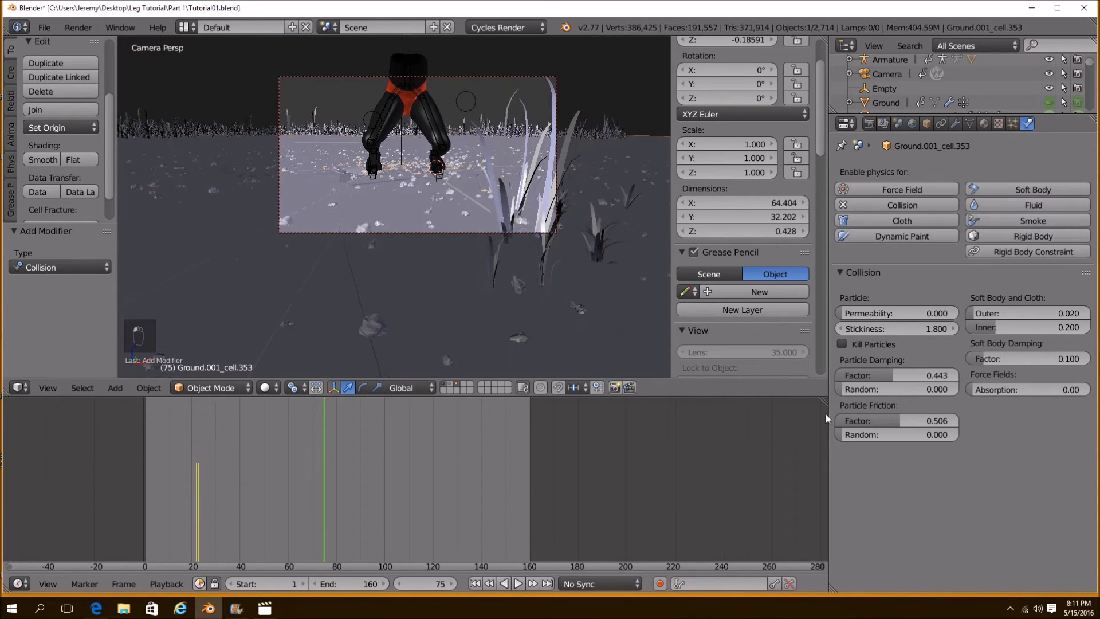
click(841, 329)
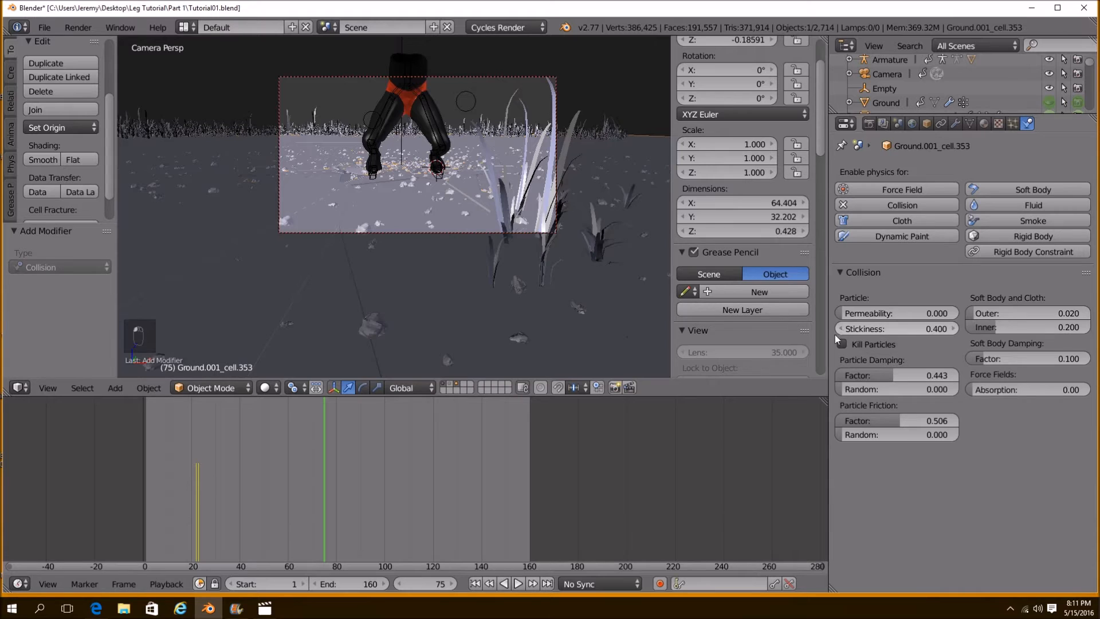
click(475, 584)
click(518, 584)
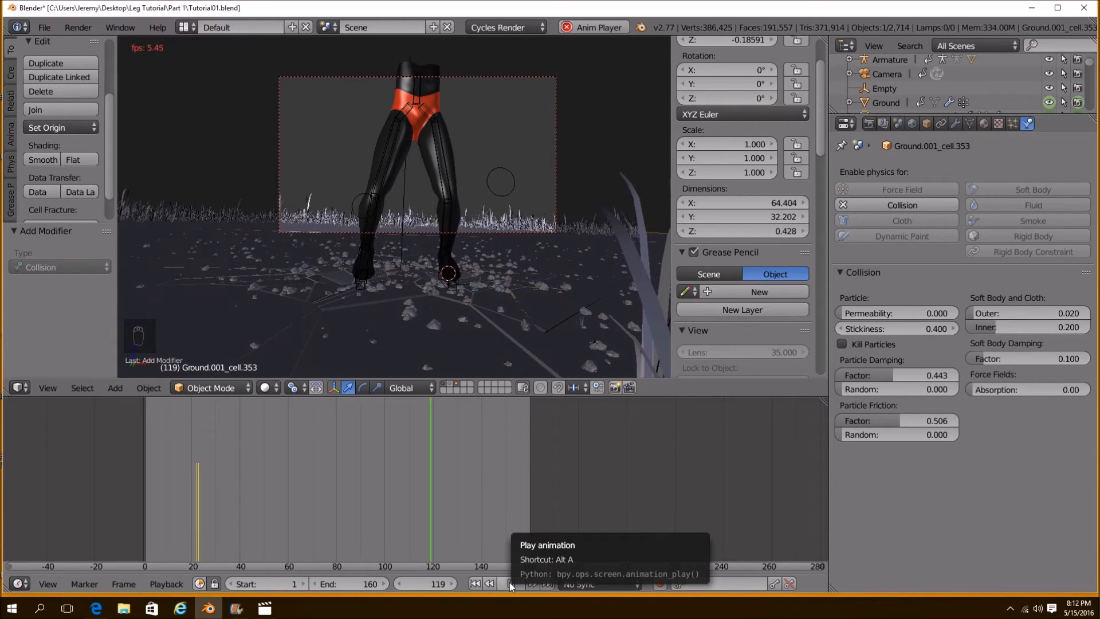
click(510, 583)
Select the Sphere foot emitter in wireframe shading and bake all dynamics from its particle cache settings
drag(454, 503, 232, 491)
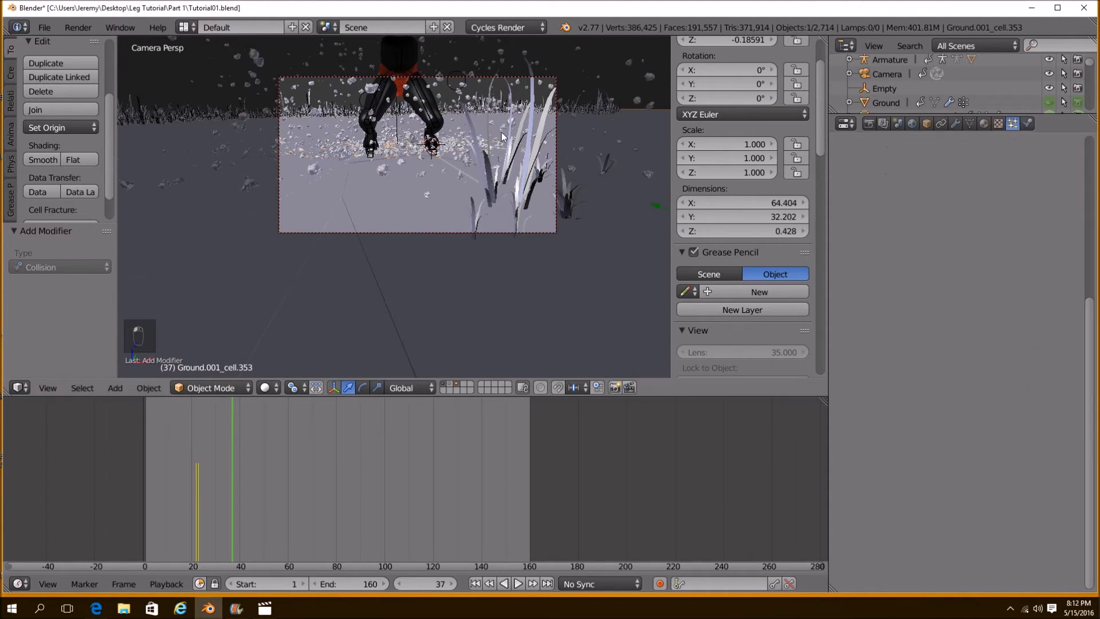
right_click(429, 148)
key(z)
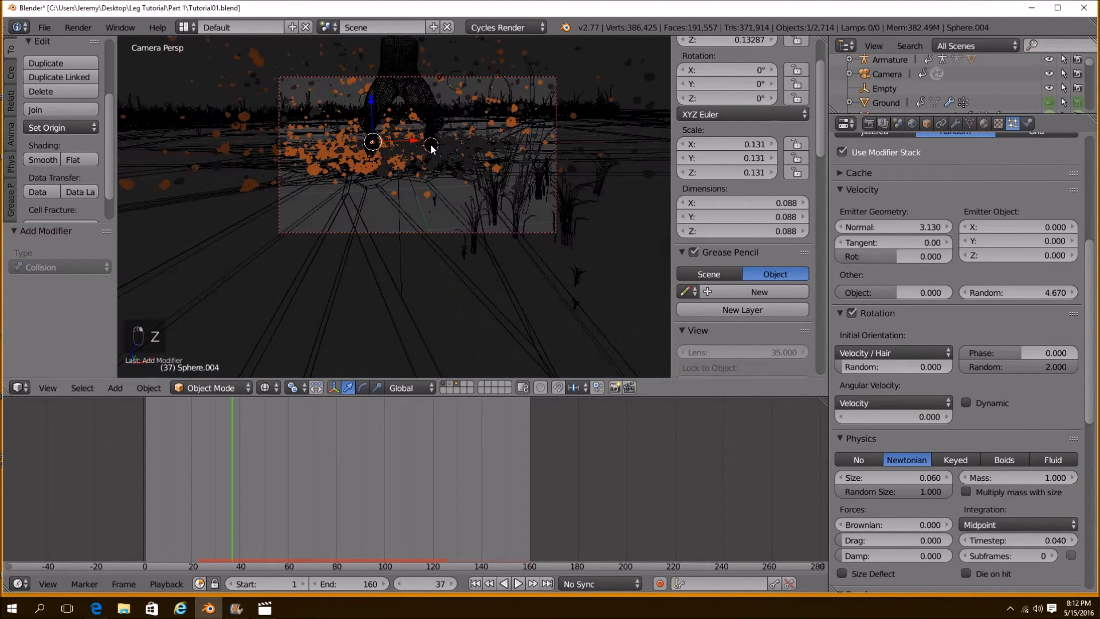
right_click(434, 146)
scroll(436, 146, up, 6)
scroll(462, 157, down, 5)
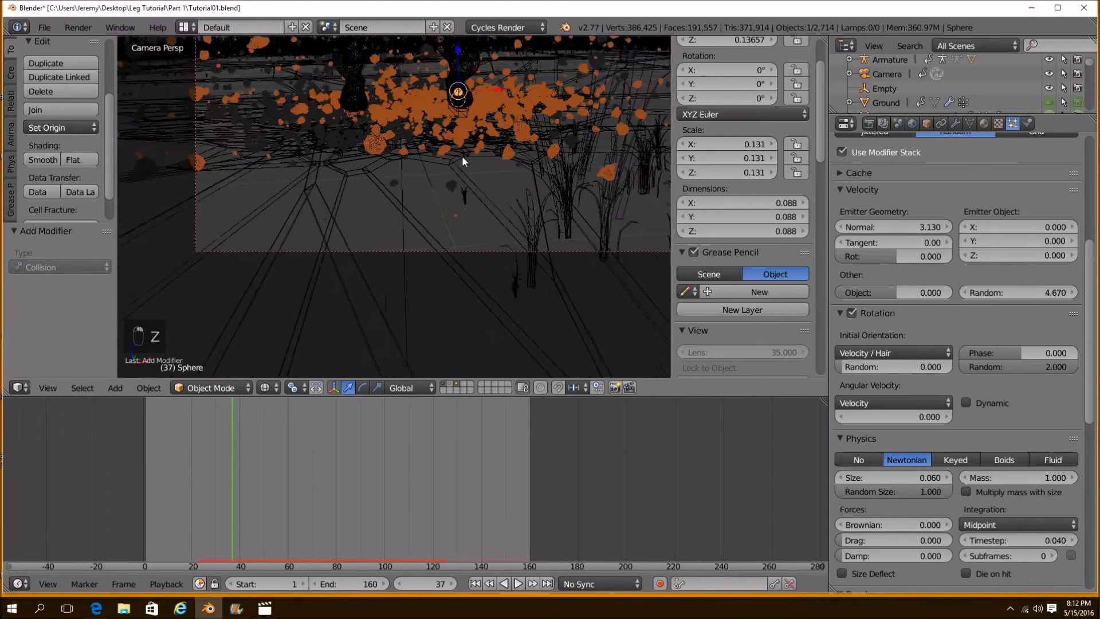
scroll(900, 397, down, 10)
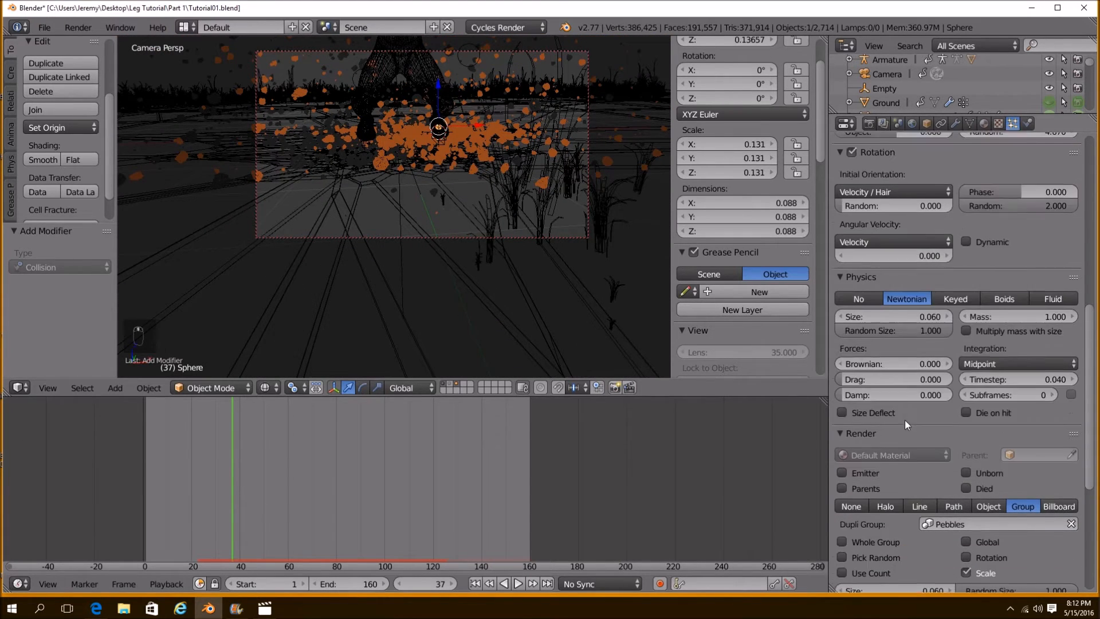
scroll(906, 421, up, 9)
scroll(923, 421, up, 7)
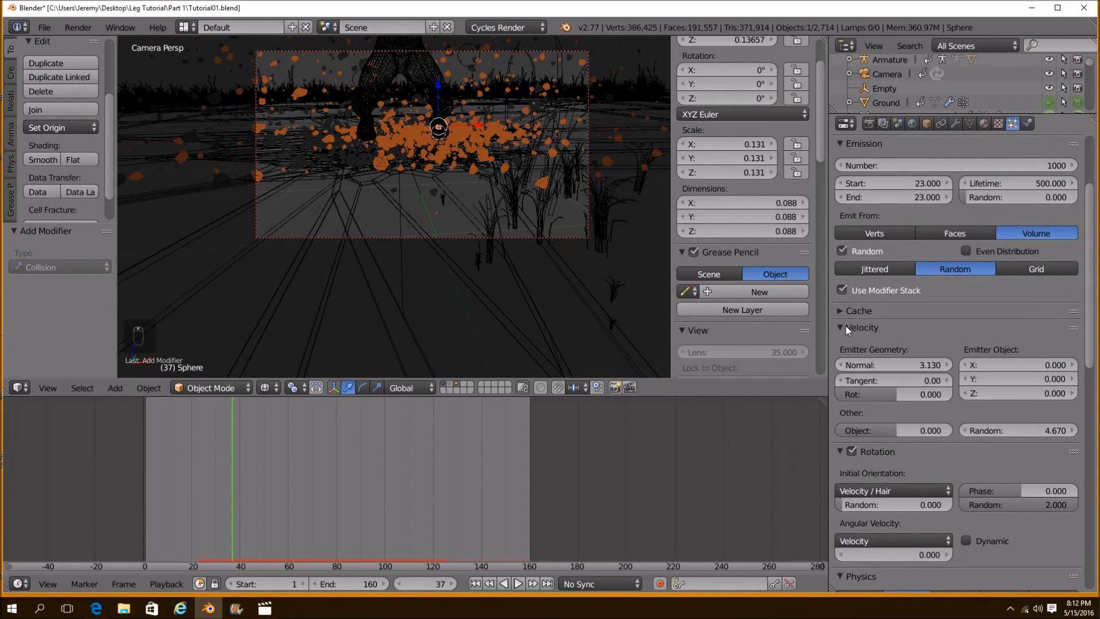
click(846, 326)
click(845, 311)
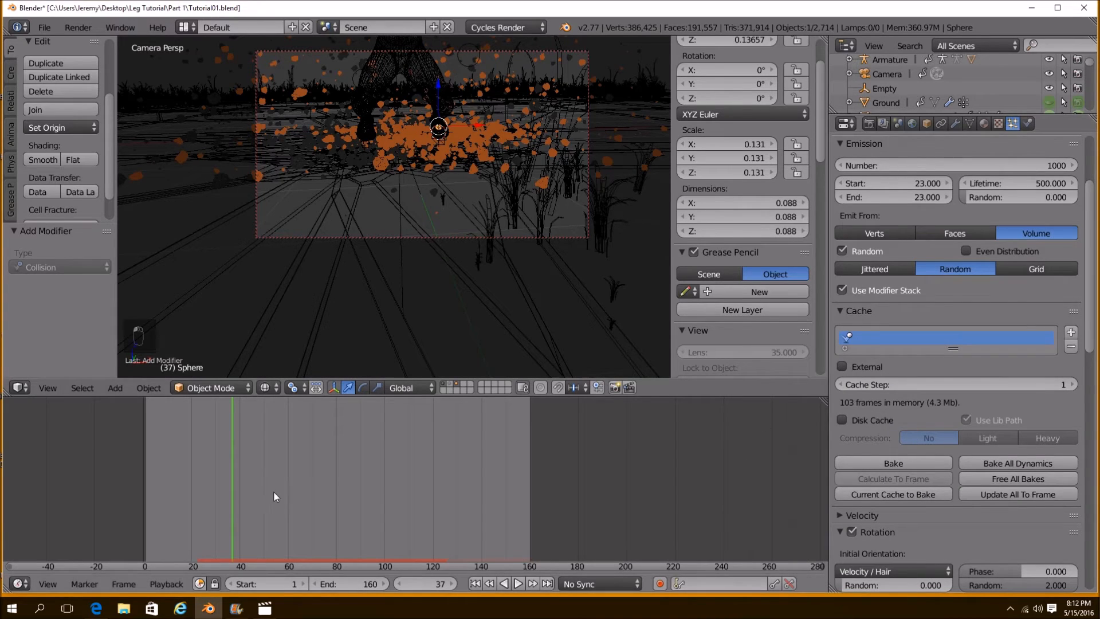
click(1013, 463)
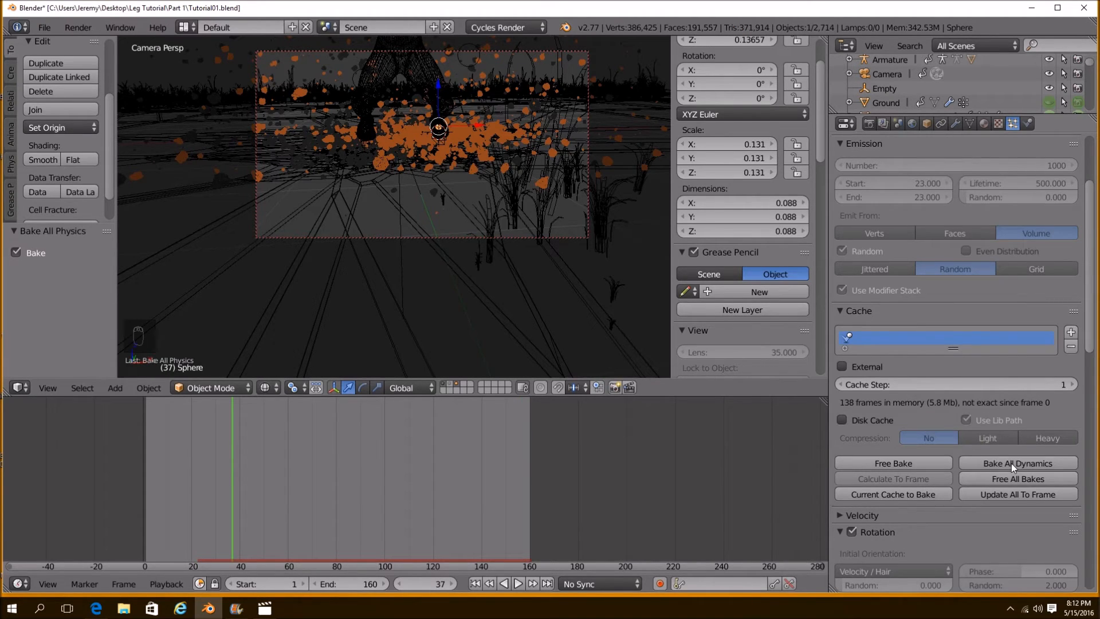
Switch to solid shading and examine the baked pebbles around and below the ground at several frames and from several angles
drag(207, 481, 338, 470)
scroll(359, 288, down, 6)
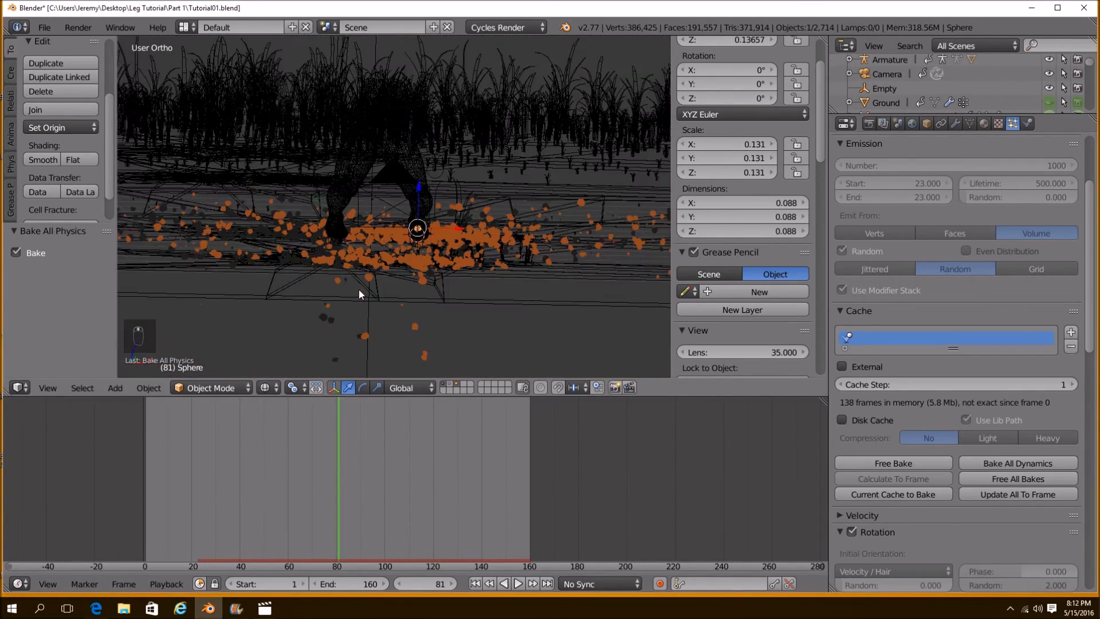
key(z)
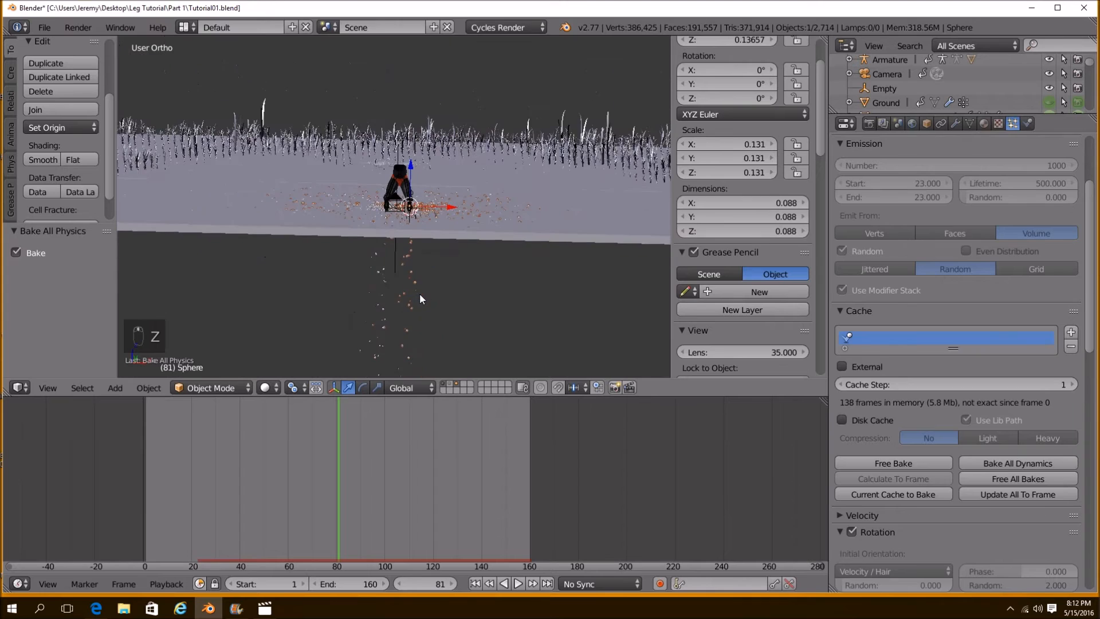
mouse_move(337, 443)
mouse_down()
mouse_move(212, 436)
mouse_move(276, 448)
mouse_up()
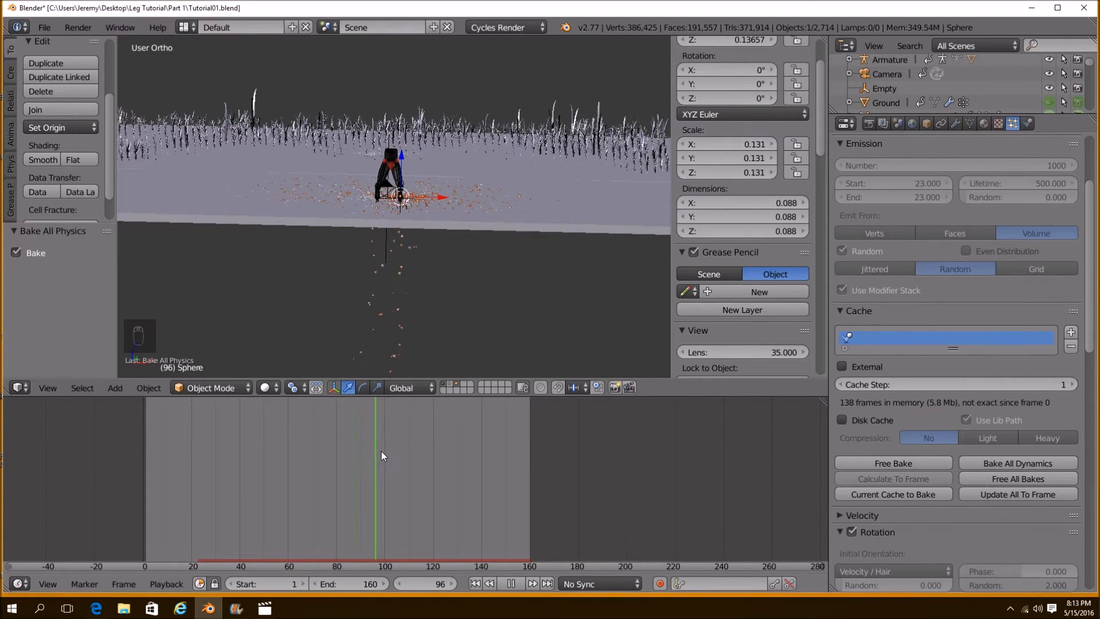
drag(444, 455, 458, 456)
middle_drag(345, 329, 346, 290)
mouse_move(460, 441)
mouse_down()
mouse_move(492, 445)
mouse_move(384, 434)
mouse_move(472, 442)
mouse_up()
middle_drag(418, 367, 451, 369)
scroll(382, 335, up, 5)
scroll(404, 316, up, 6)
key(alt+a)
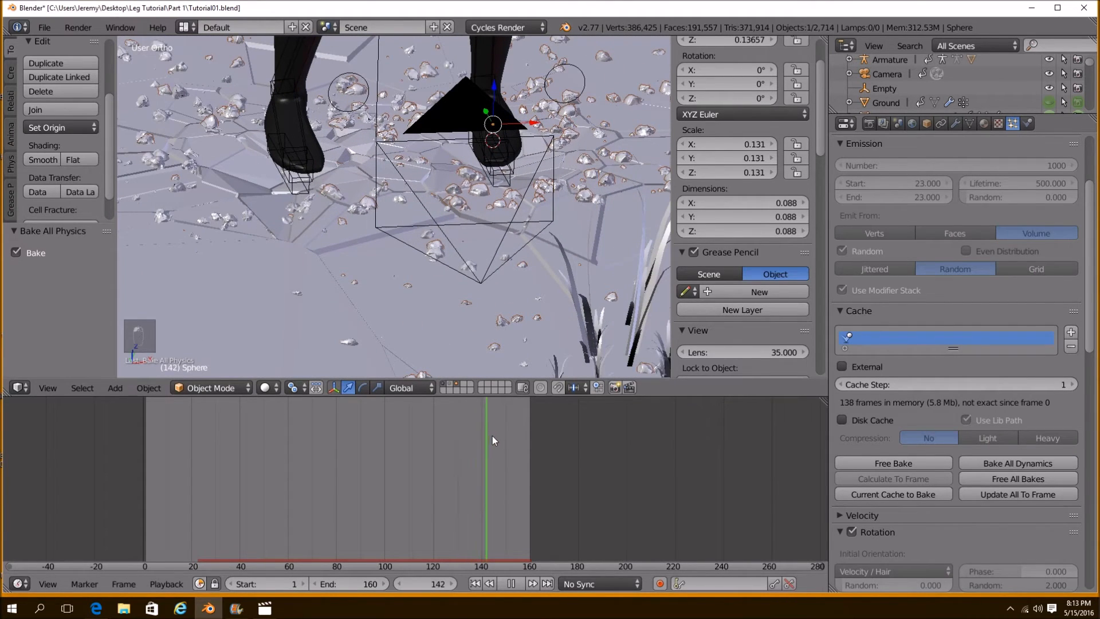
drag(540, 442, 375, 433)
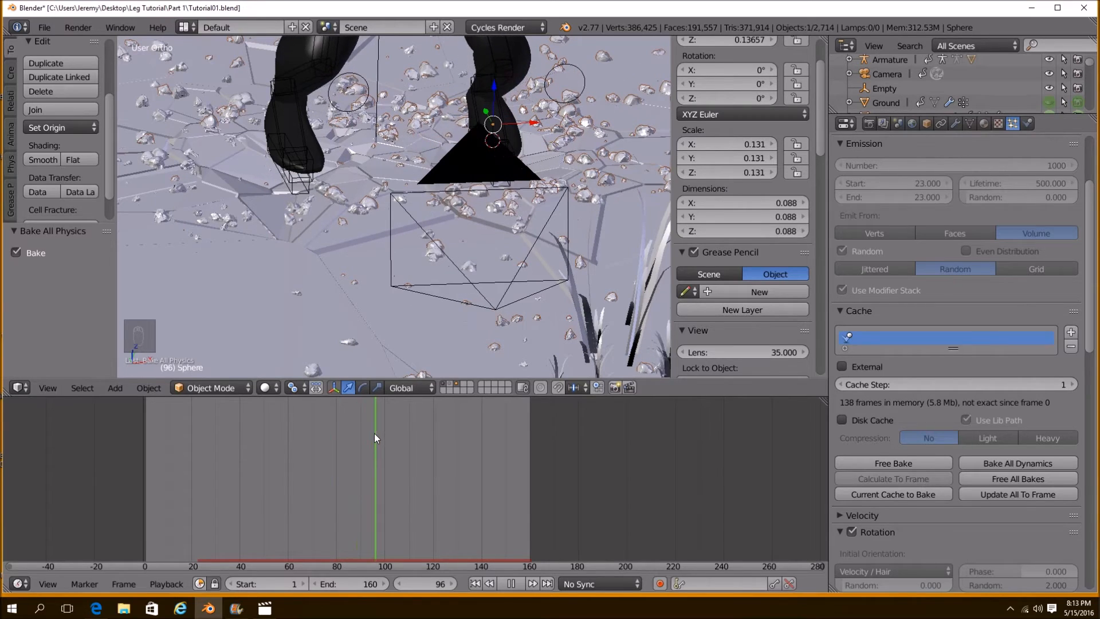
Select the ground and review its collision settings with the whole ground plane in view
right_click(238, 290)
scroll(239, 293, down, 9)
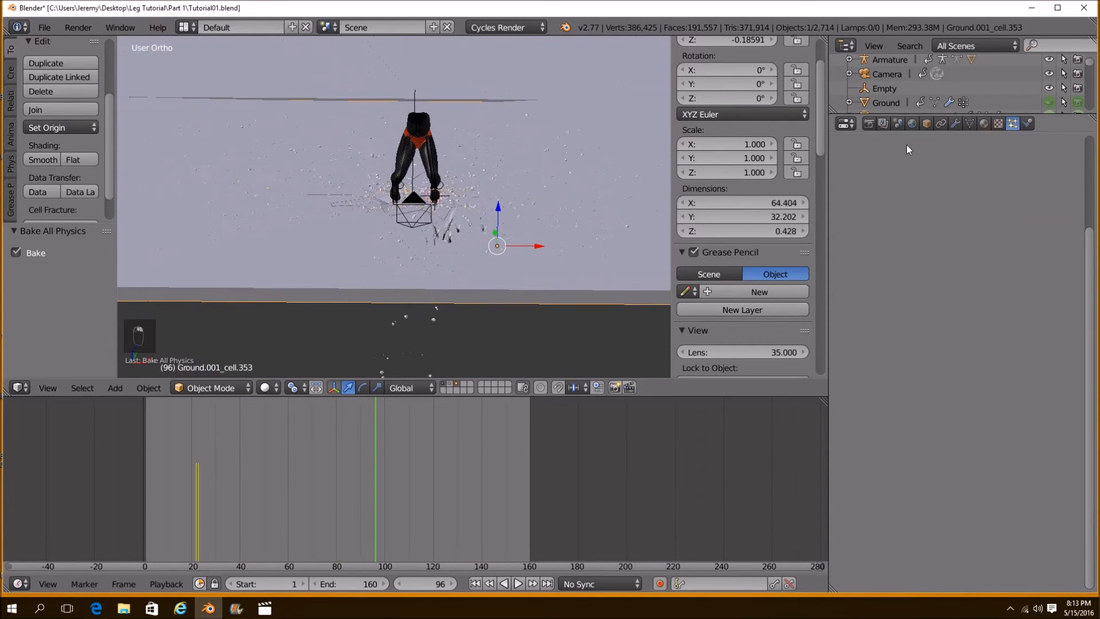
click(1027, 123)
middle_drag(488, 221, 456, 243)
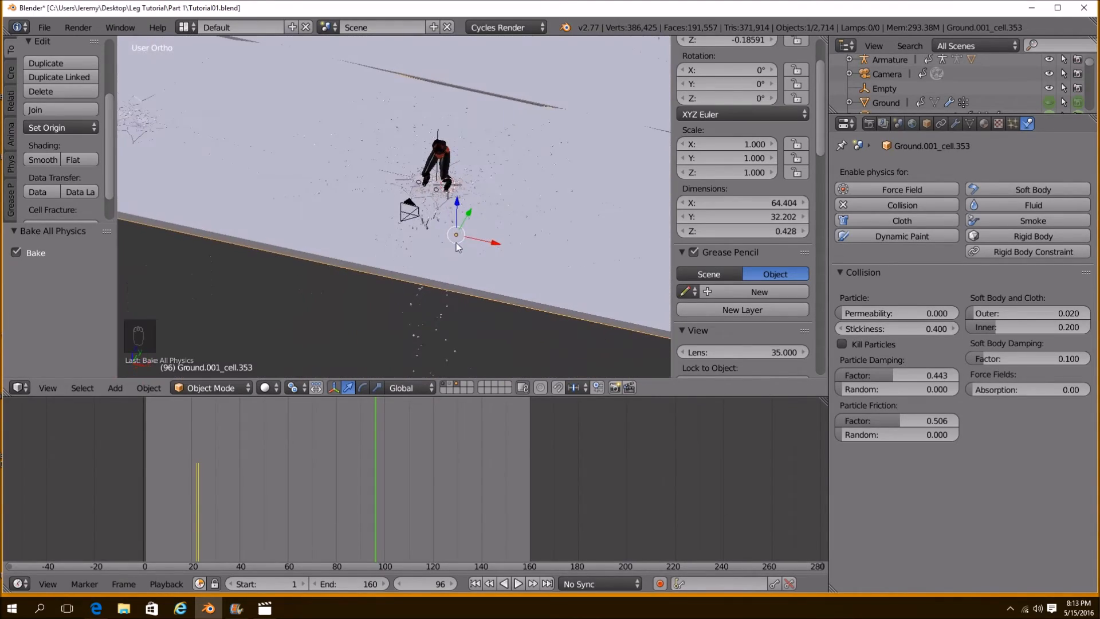
Return to the camera view and switch the viewport to rendered shading
key(KP_0)
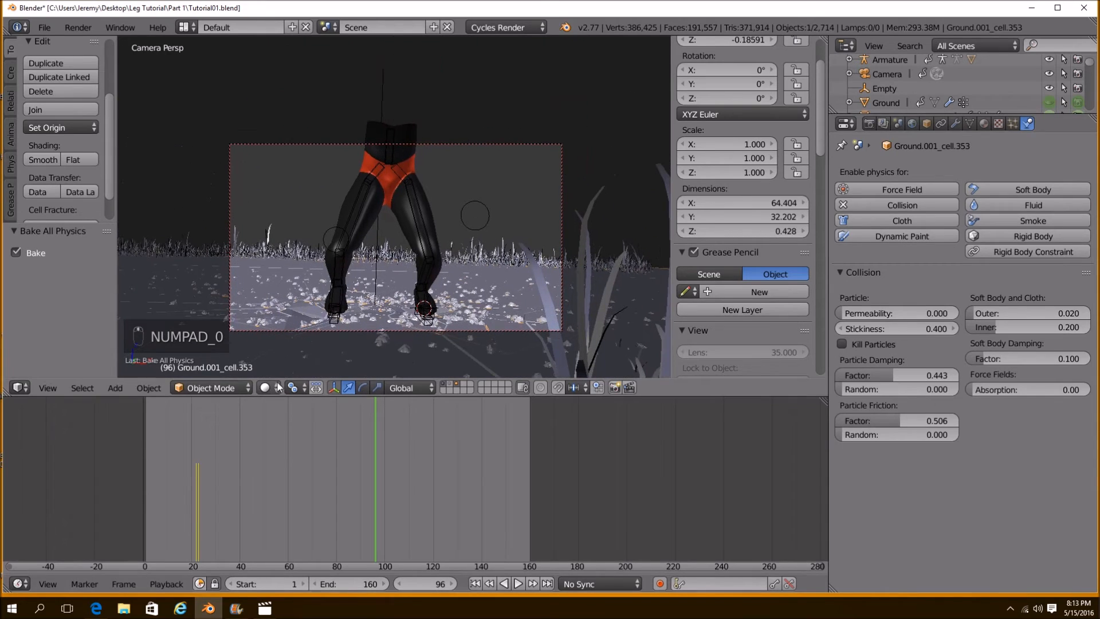
click(267, 388)
click(289, 308)
click(265, 388)
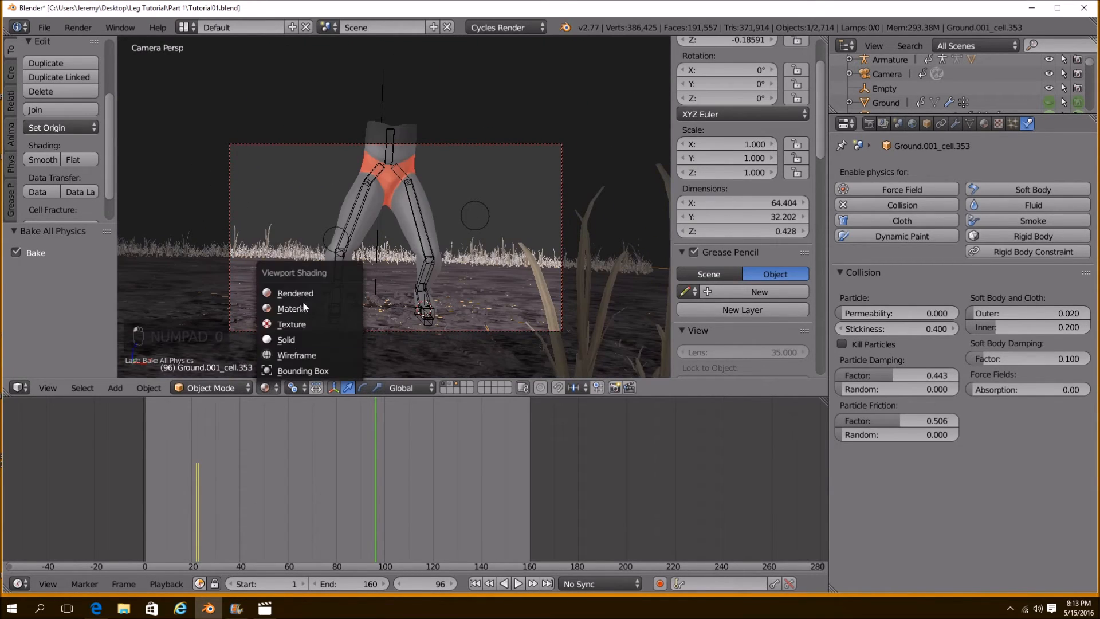
click(292, 293)
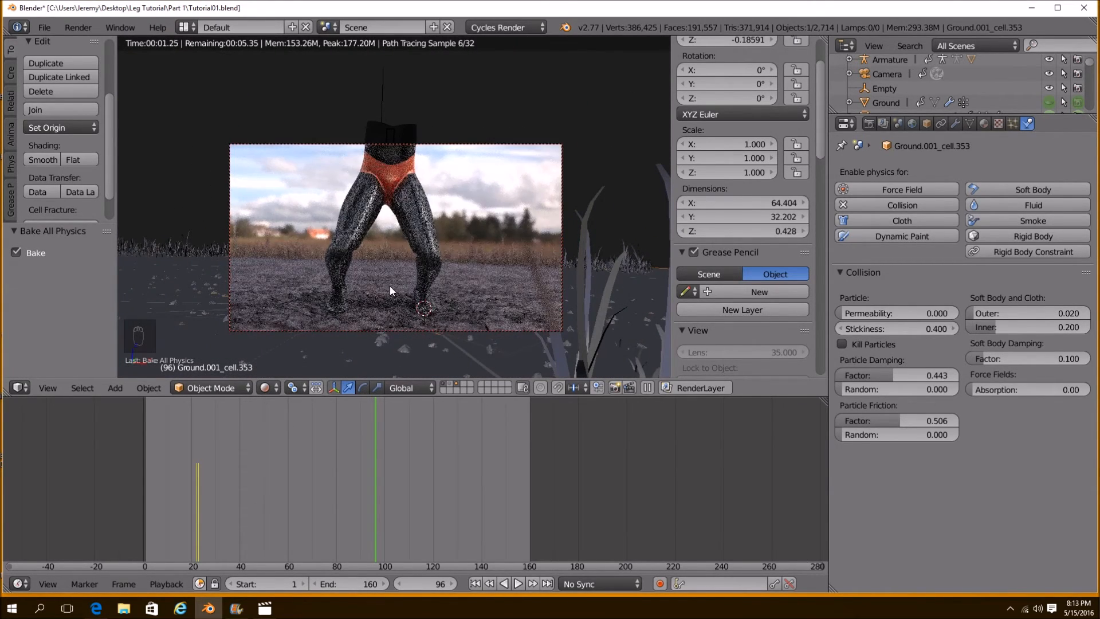
Preview the rendered view at other frames, ending at frame 81, and save the file
click(307, 458)
key(alt+a)
click(297, 455)
key(alt+a)
key(ctrl+s)
click(586, 294)
key(alt+a)
key(alt+a)
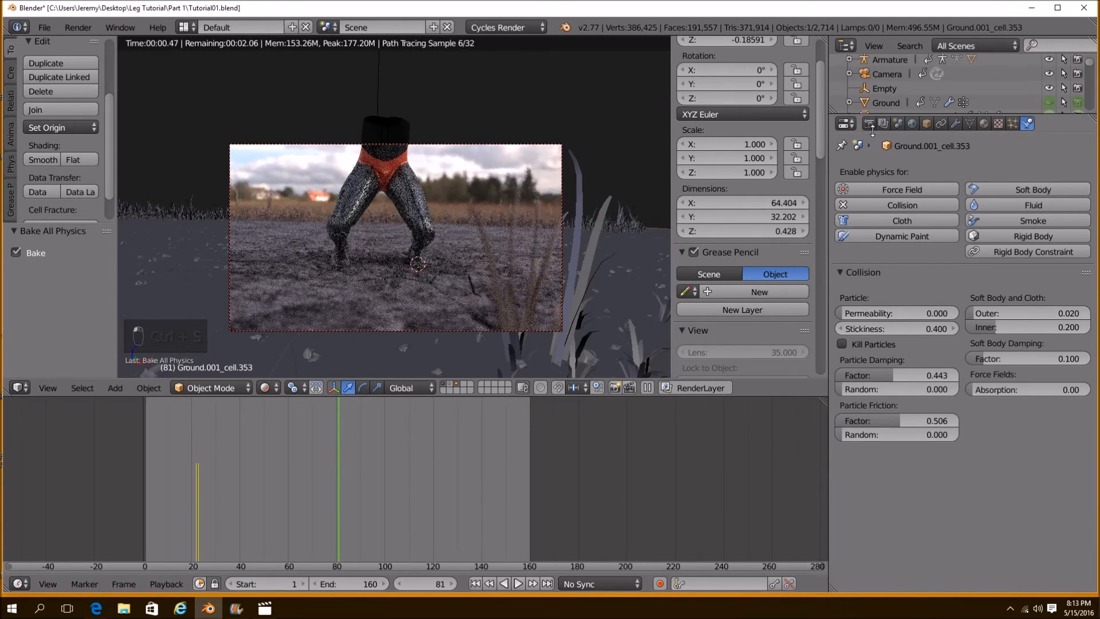
Move to frame 48 and enable motion blur in the scene's render settings
click(869, 123)
scroll(953, 294, up, 2)
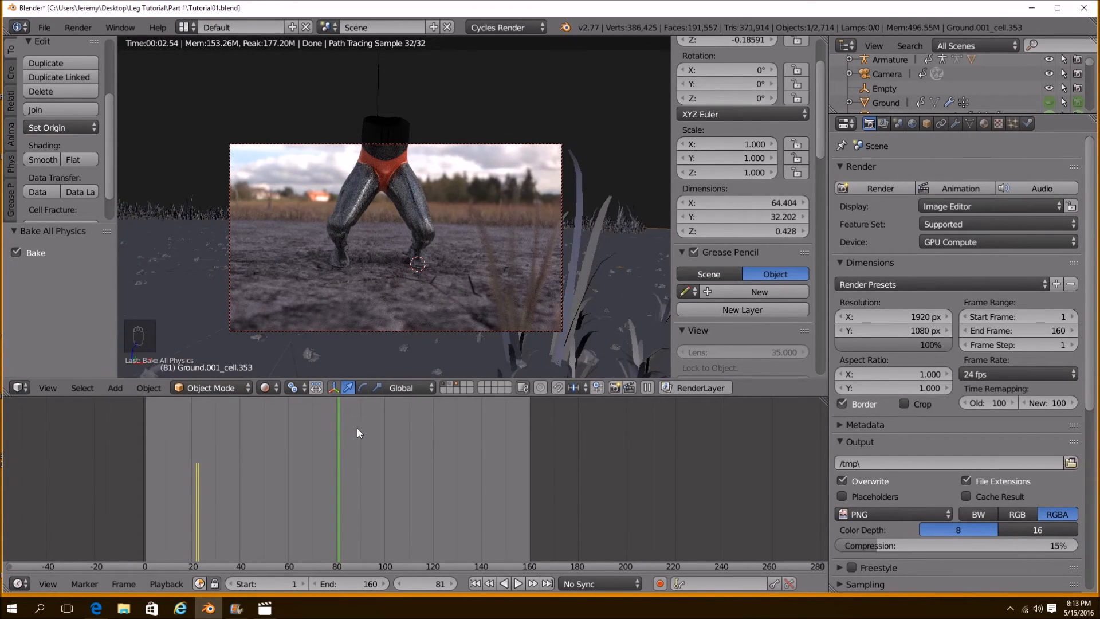
key(alt+a)
click(260, 427)
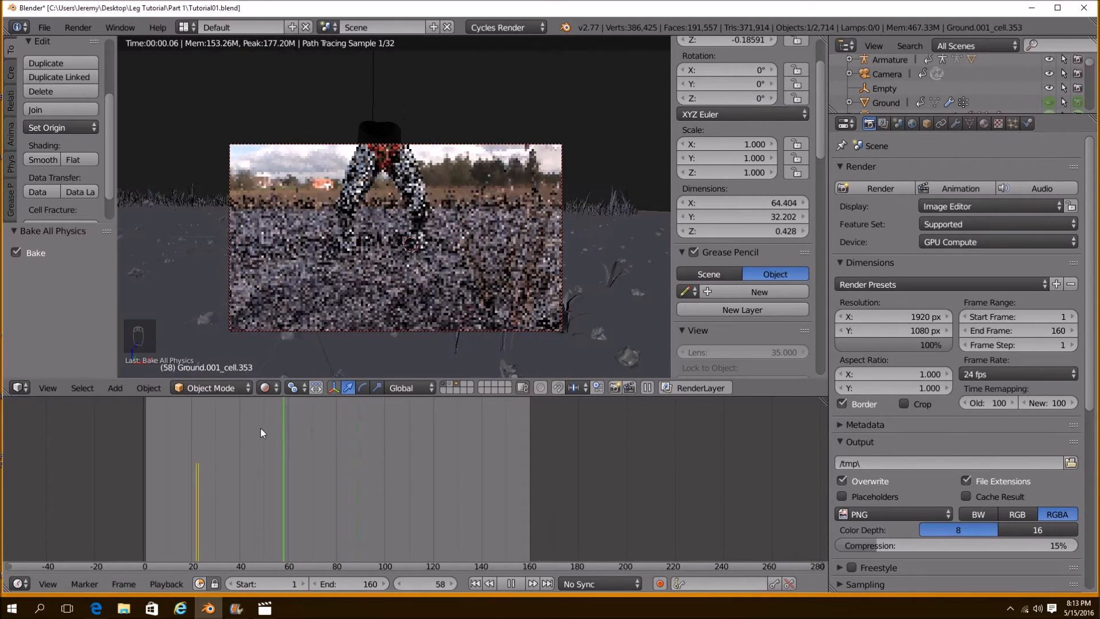
scroll(953, 431, down, 6)
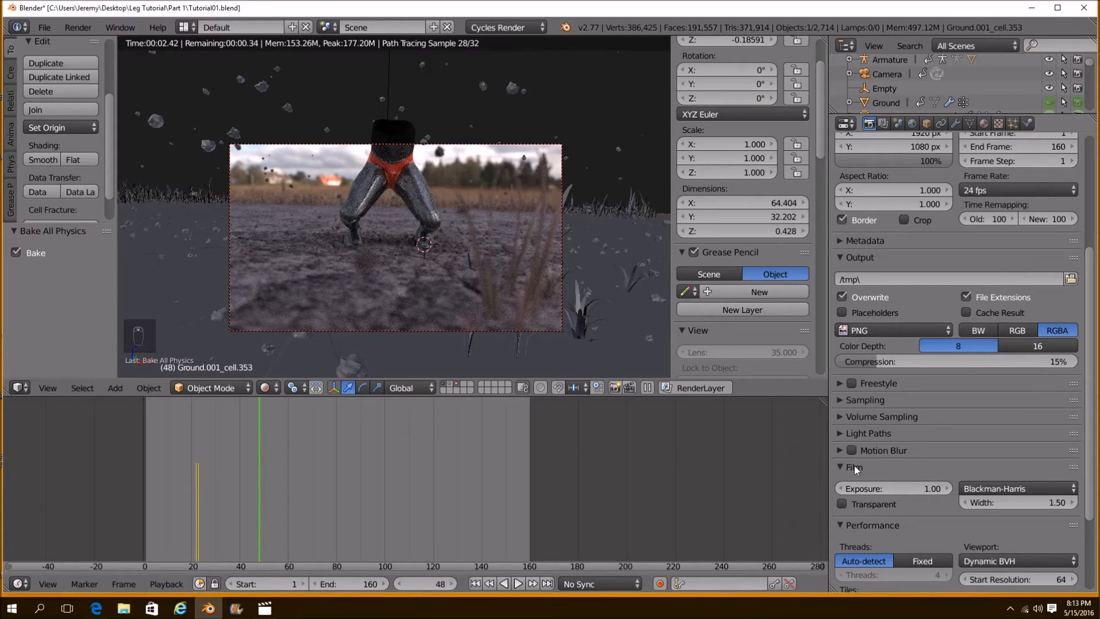
click(851, 450)
click(840, 450)
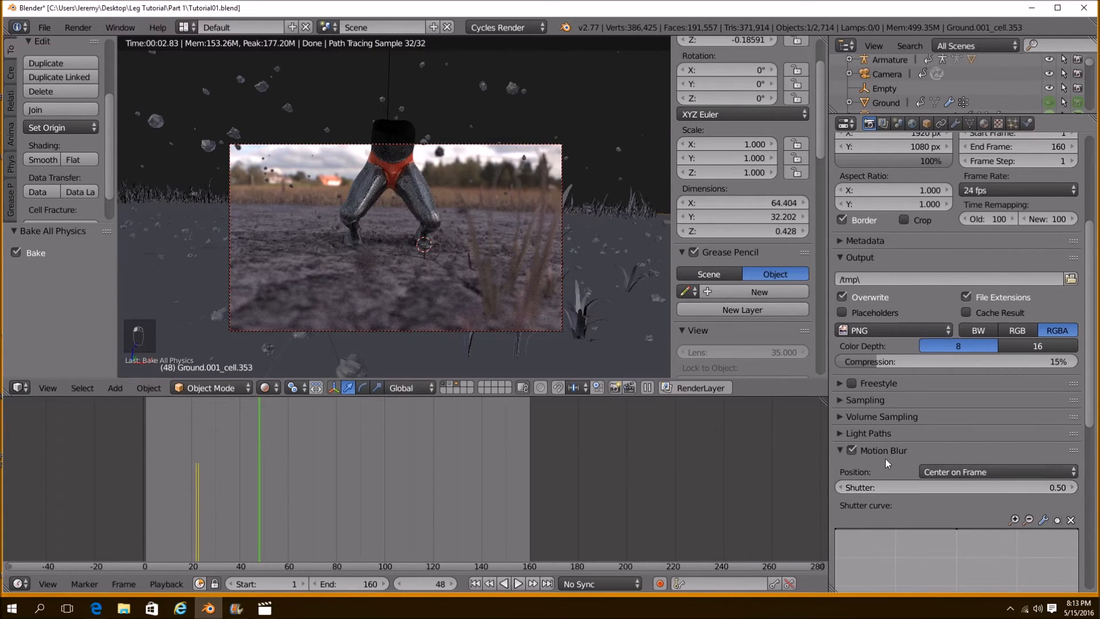
click(841, 450)
scroll(943, 458, up, 8)
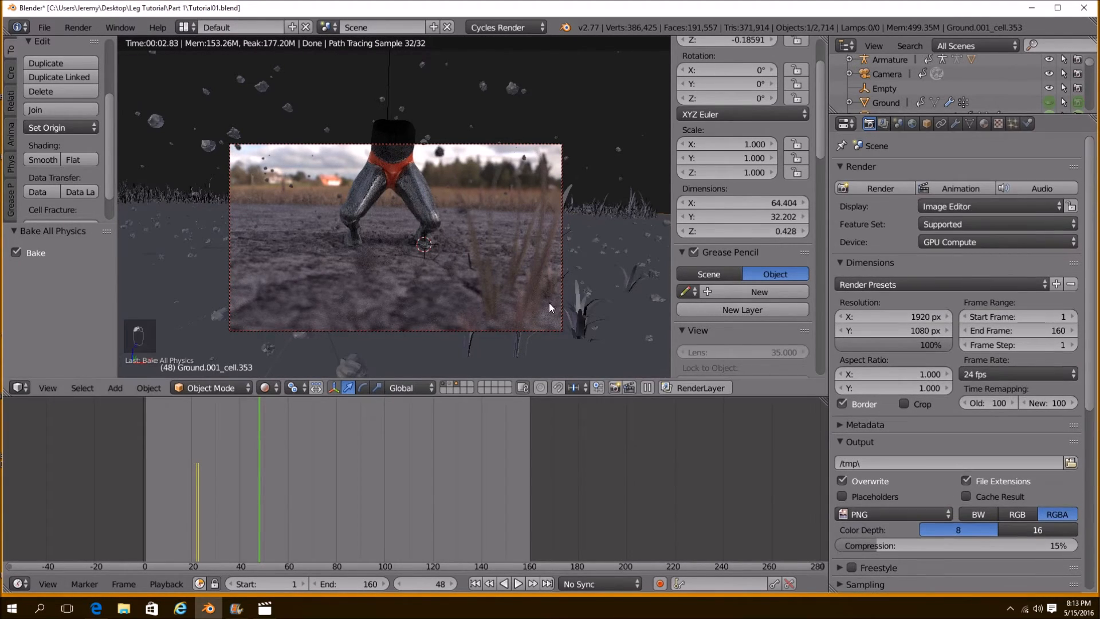
click(871, 189)
key(shift+space)
scroll(555, 275, down, 1)
middle_drag(555, 275, 561, 283)
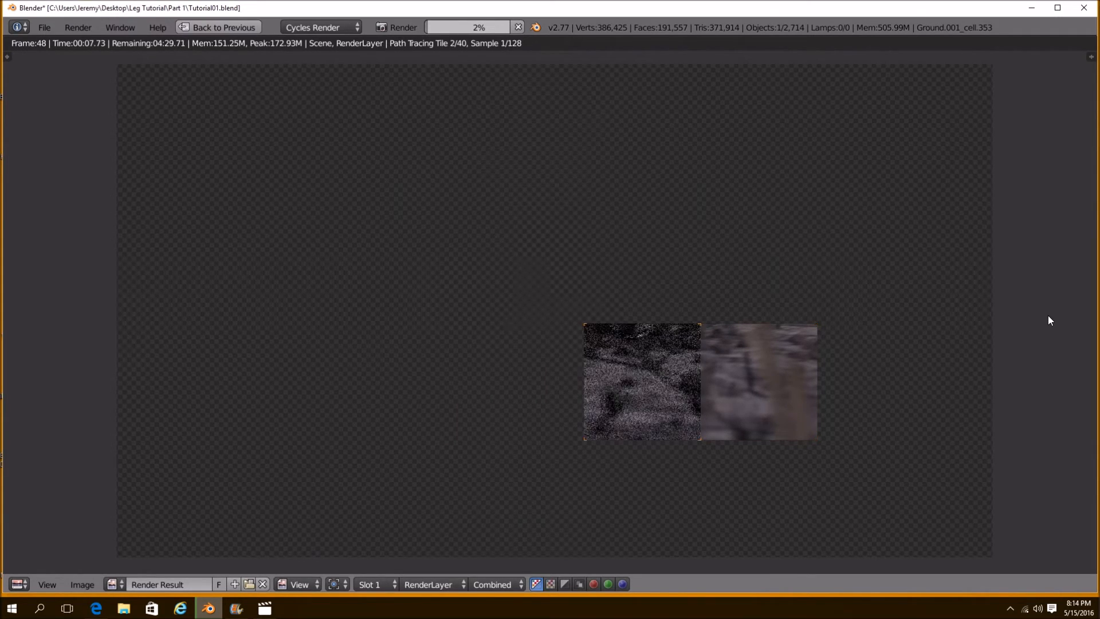
key(Escape)
key(Escape)
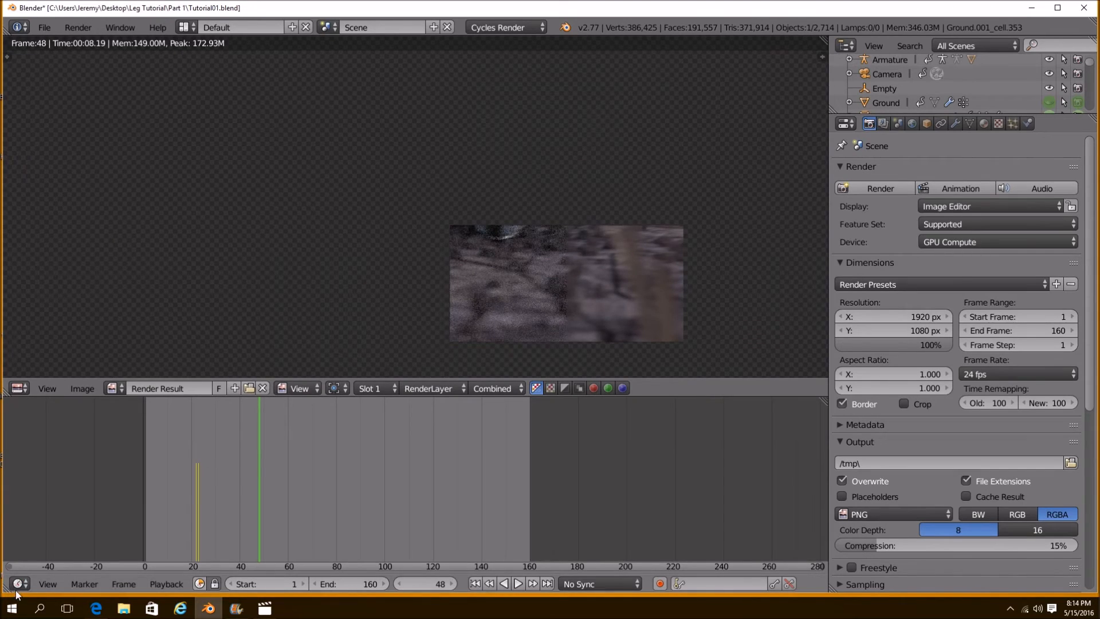
click(19, 388)
click(28, 370)
Move to frame 76, render the still image and maximize the render result
drag(263, 483, 326, 494)
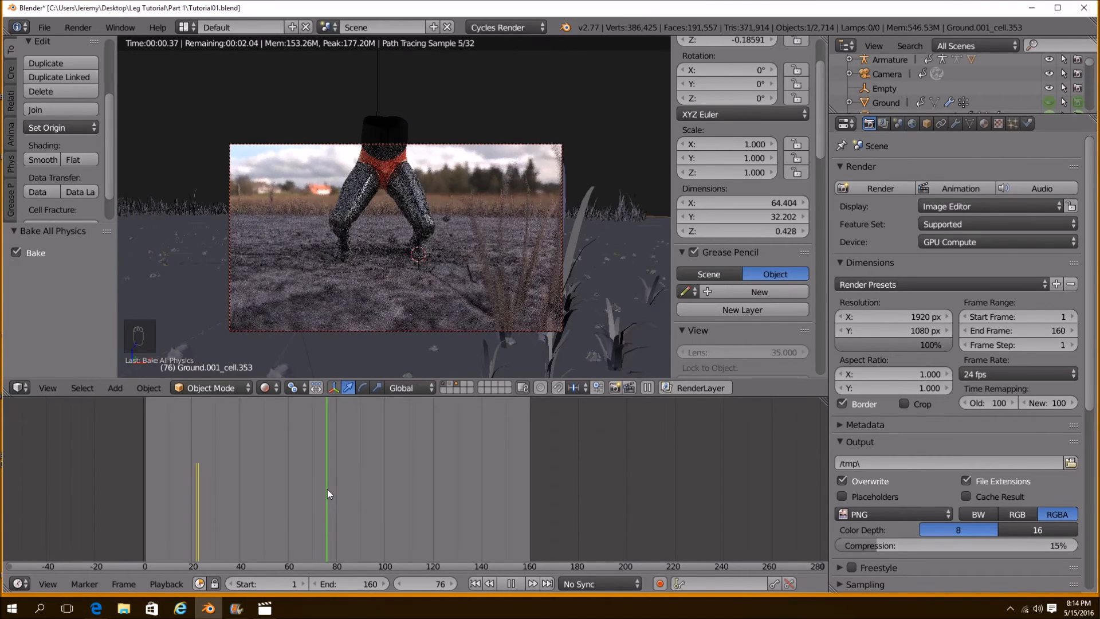
click(876, 188)
key(ctrl+space)
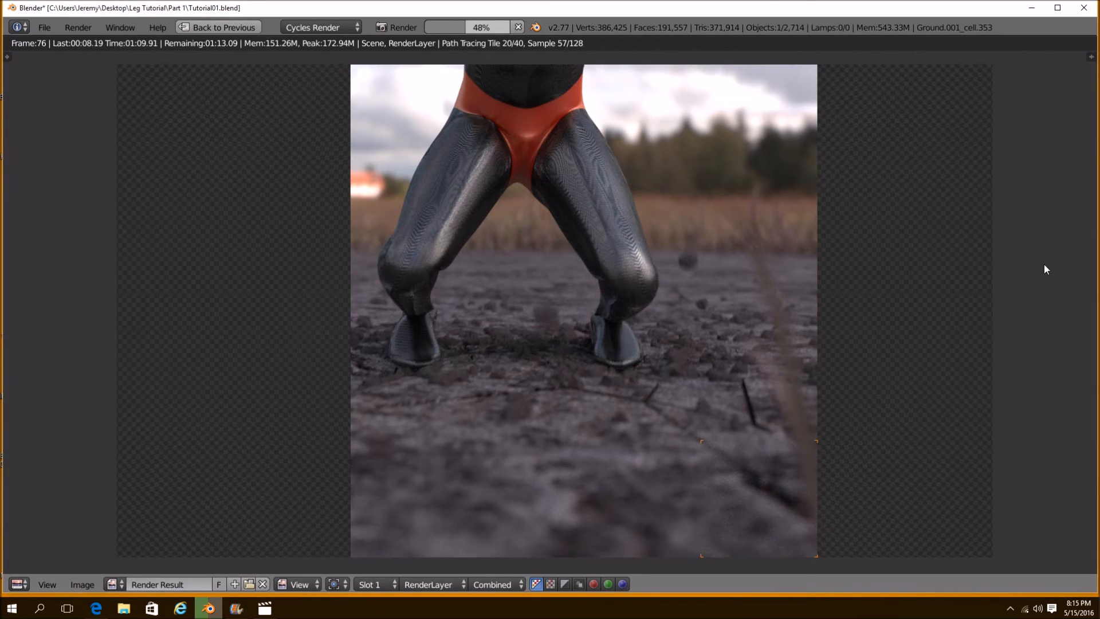
Examine the rendered pebbles and feet up close and in the full frame
scroll(763, 201, up, 2)
middle_drag(660, 277, 541, 366)
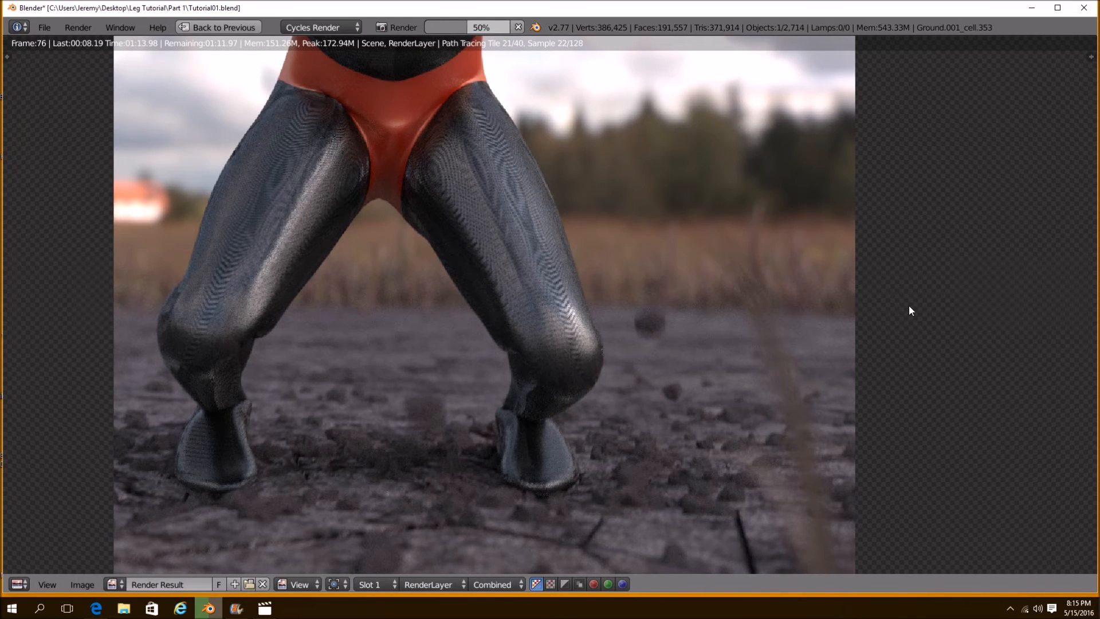
scroll(909, 305, down, 1)
scroll(886, 322, down, 1)
middle_drag(883, 325, 909, 278)
scroll(909, 290, down, 1)
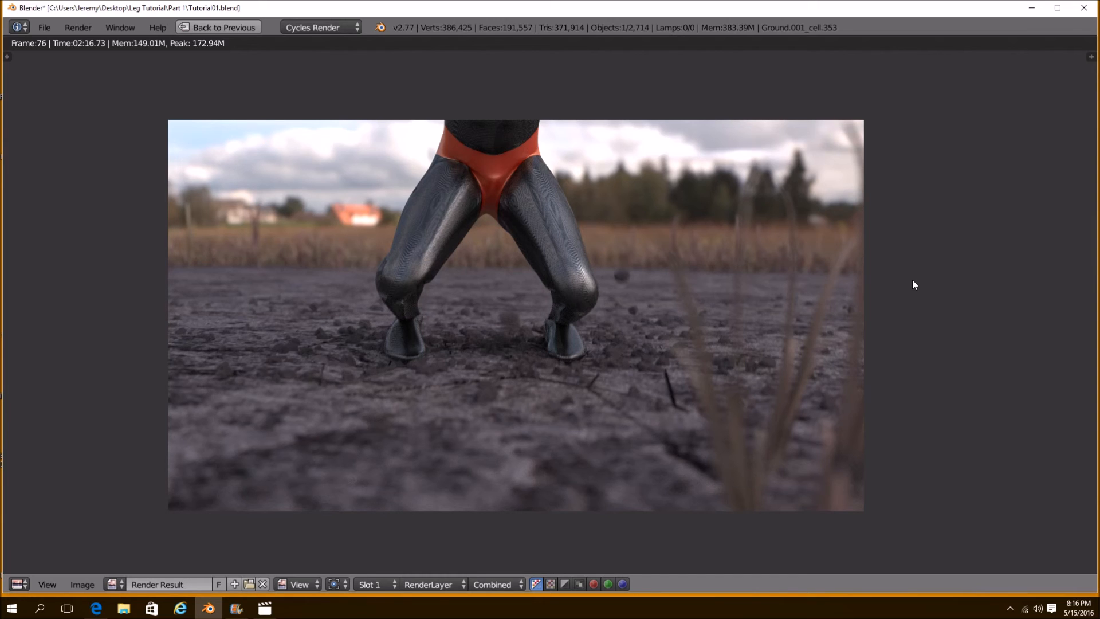
scroll(745, 361, up, 1)
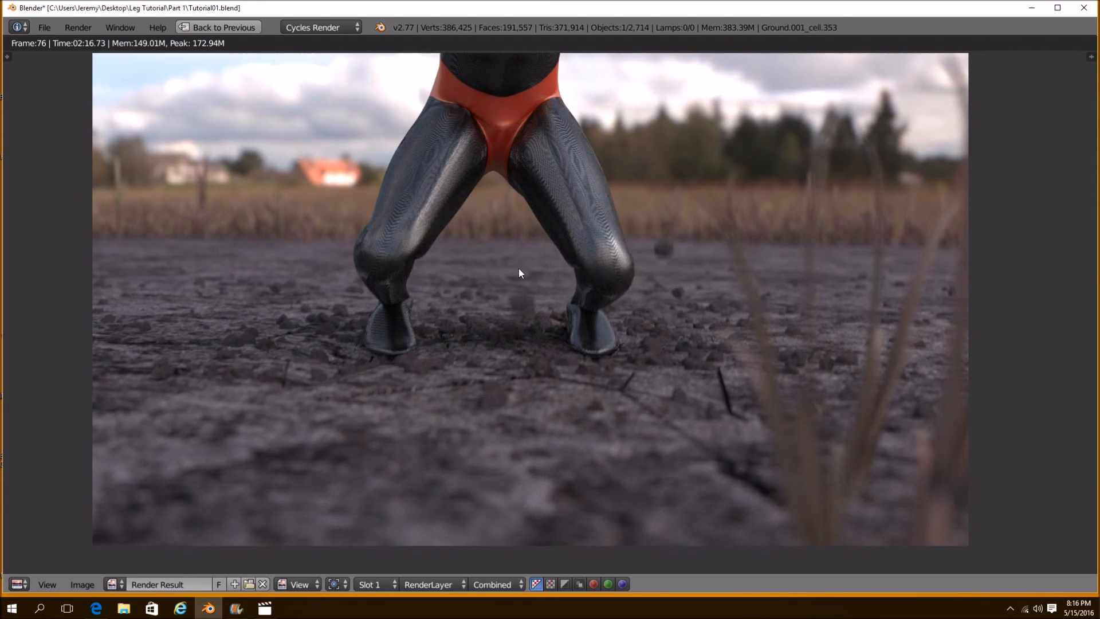
Restore the normal layout, switch to the Compositing screen layout and turn on compositing nodes
key(shift+space)
click(186, 27)
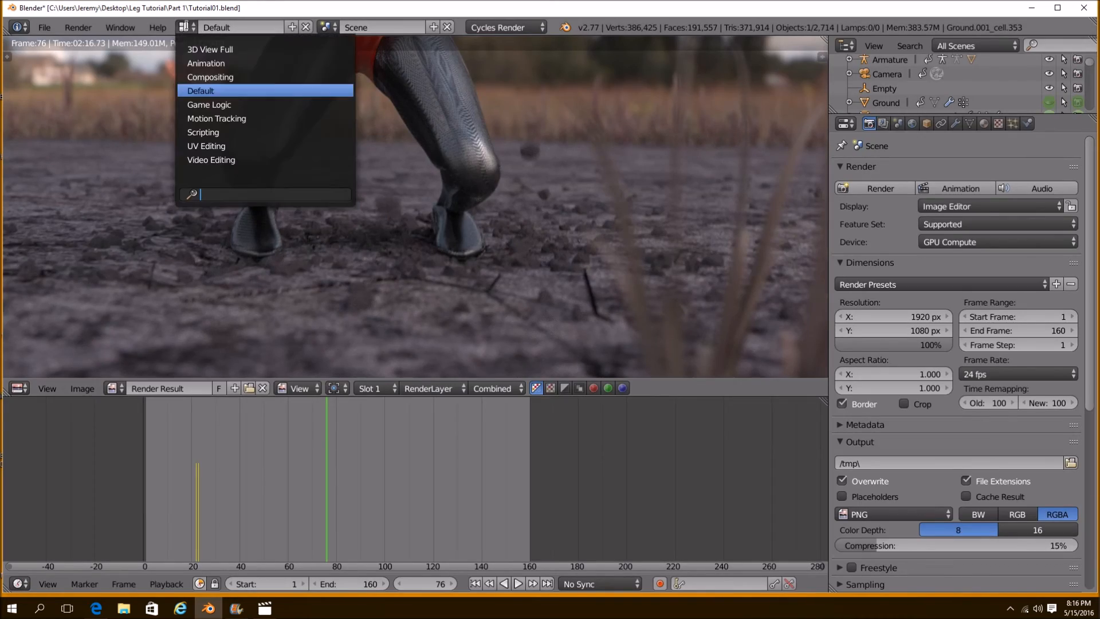
click(270, 76)
click(241, 353)
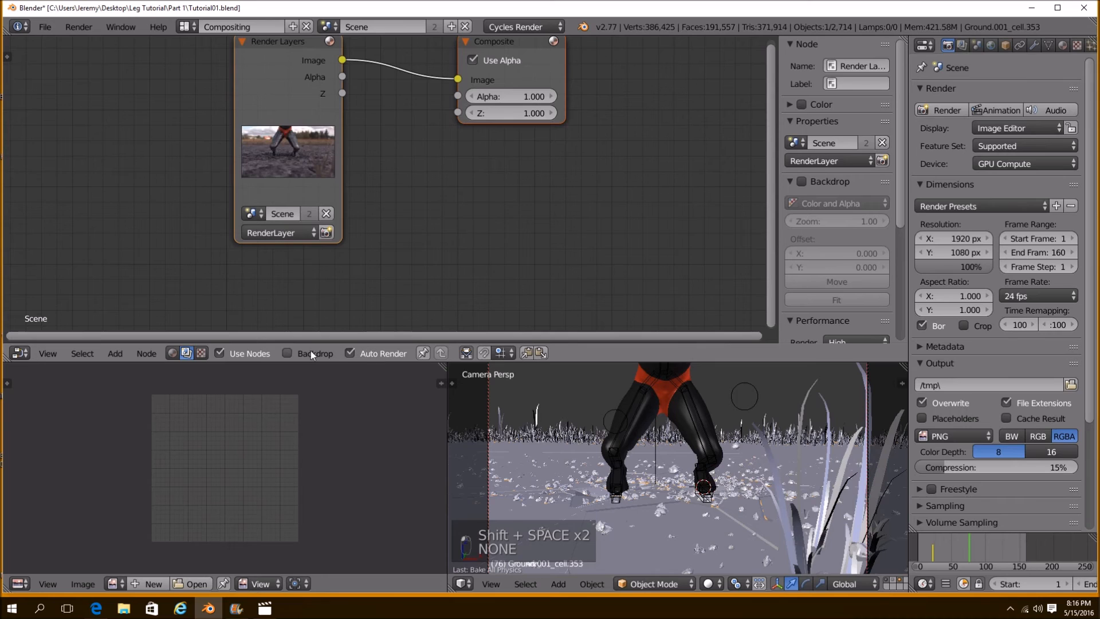
Turn on the node editor's backdrop, connect a Viewer node to the render image, and add a shared reroute point feeding the Viewer and Composite nodes
click(350, 353)
scroll(390, 226, down, 2)
middle_drag(390, 226, 389, 287)
click(317, 353)
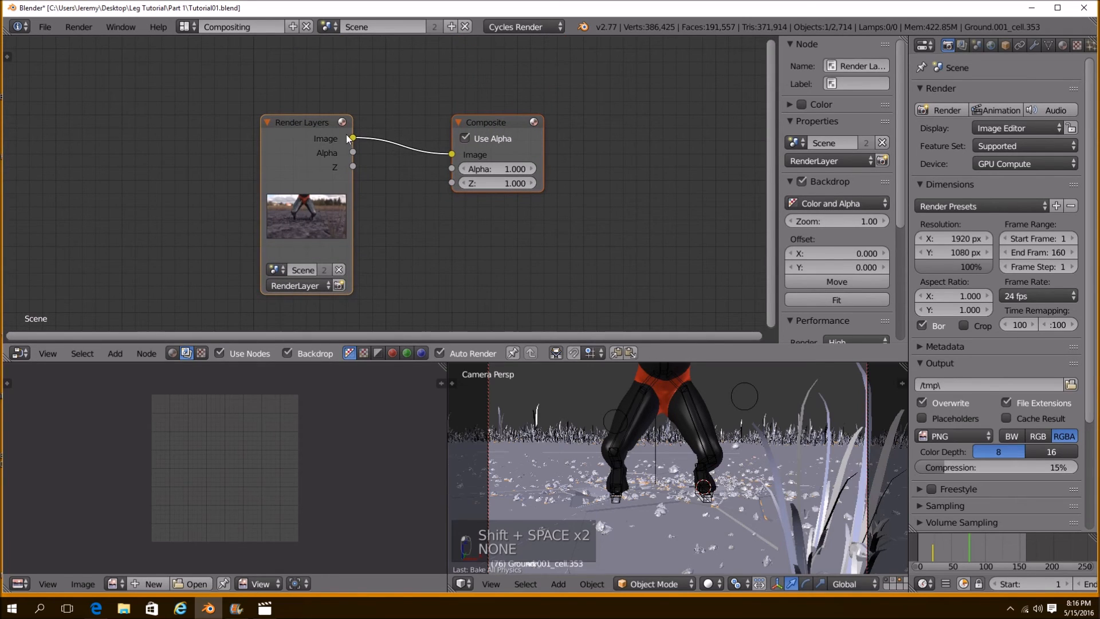
ctrl+shift+click(315, 143)
drag(508, 68, 517, 62)
drag(321, 144, 261, 149)
shift+drag(437, 281, 438, 283)
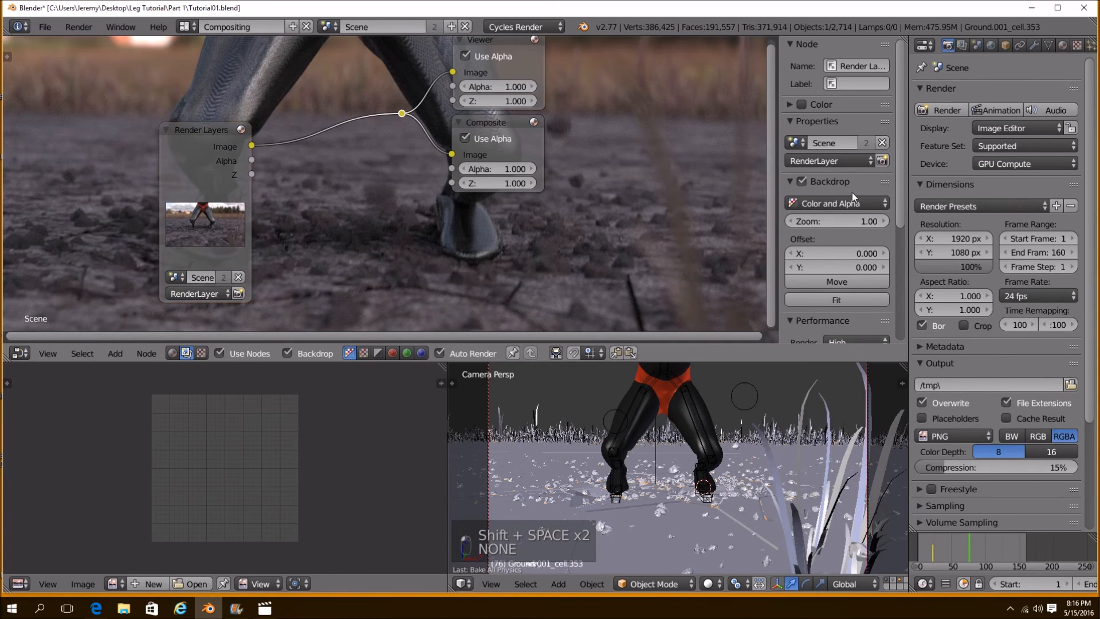
Fit the backdrop to the editor and move the Render Layers node farther from the output nodes
scroll(850, 197, down, 4)
click(843, 207)
scroll(435, 201, down, 1)
middle_drag(406, 195, 494, 215)
drag(305, 199, 182, 199)
middle_drag(215, 194, 319, 190)
drag(319, 190, 231, 189)
Insert a Color Balance node on the link between Render Layers and the reroute point
key(shift+a)
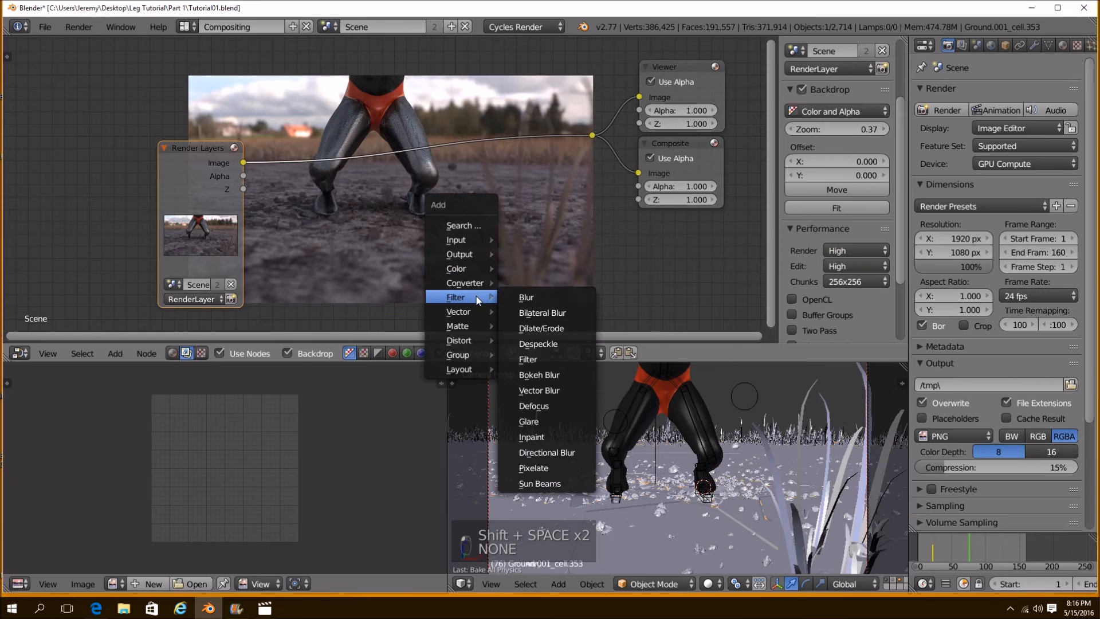
mouse_move(469, 276)
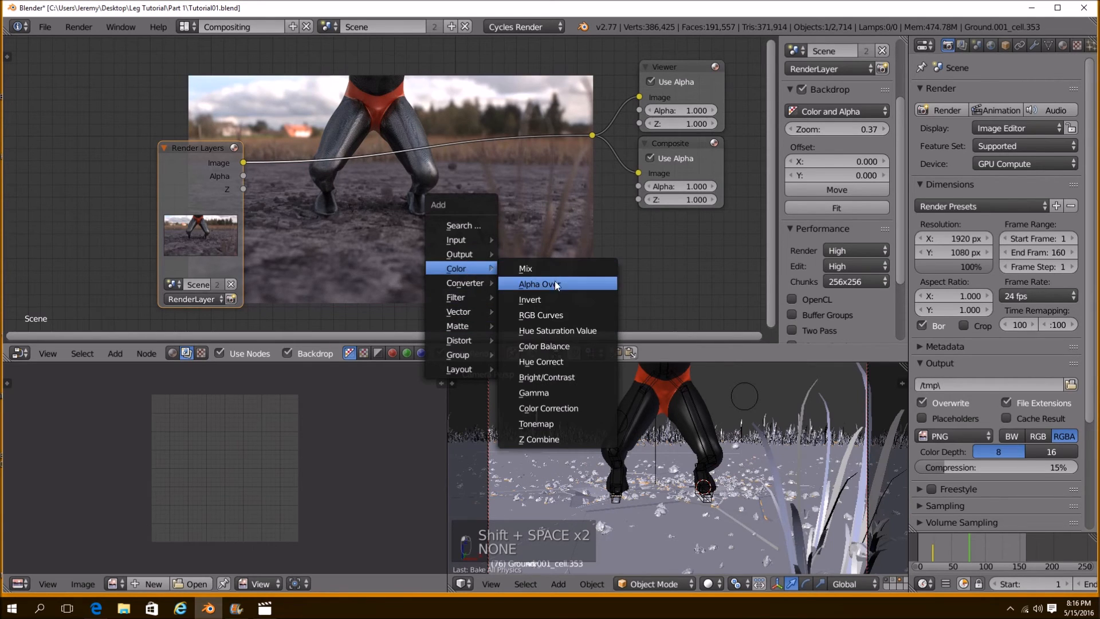
click(561, 346)
click(295, 122)
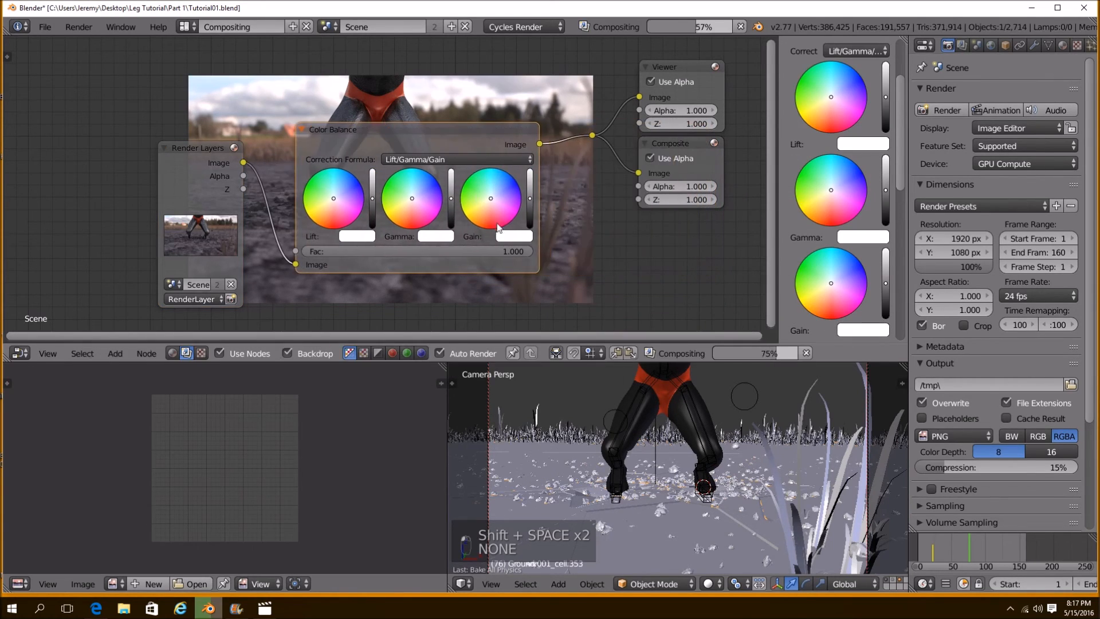
Insert a Glare node between Render Layers and Color Balance and set its type to Fog Glow
key(shift+a)
mouse_move(524, 276)
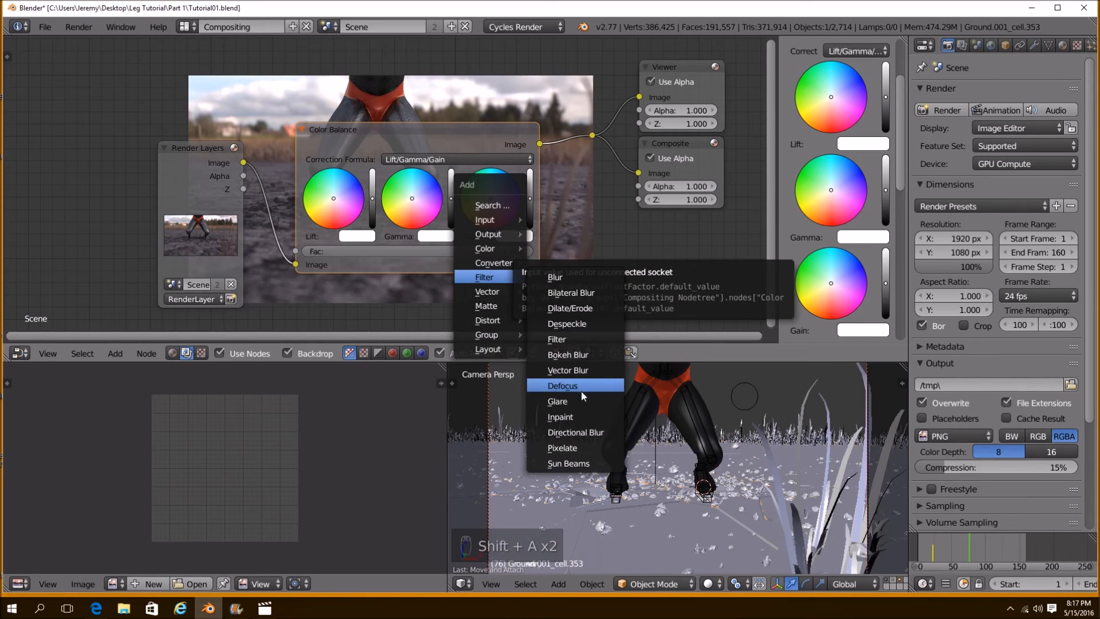
click(559, 401)
click(409, 164)
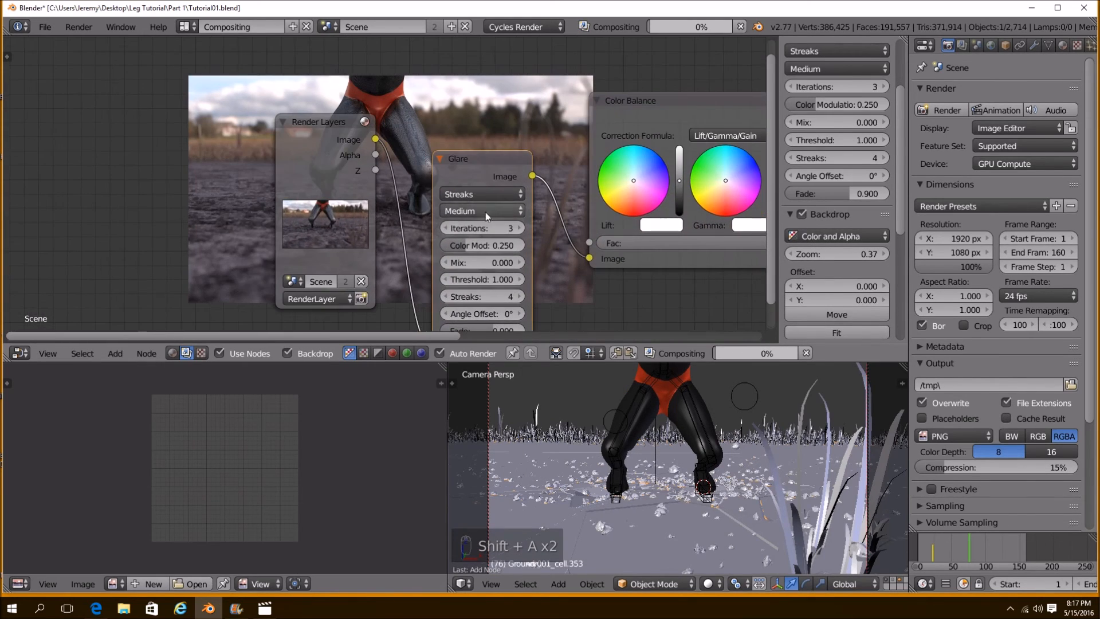
click(483, 194)
click(478, 148)
middle_drag(460, 211, 422, 228)
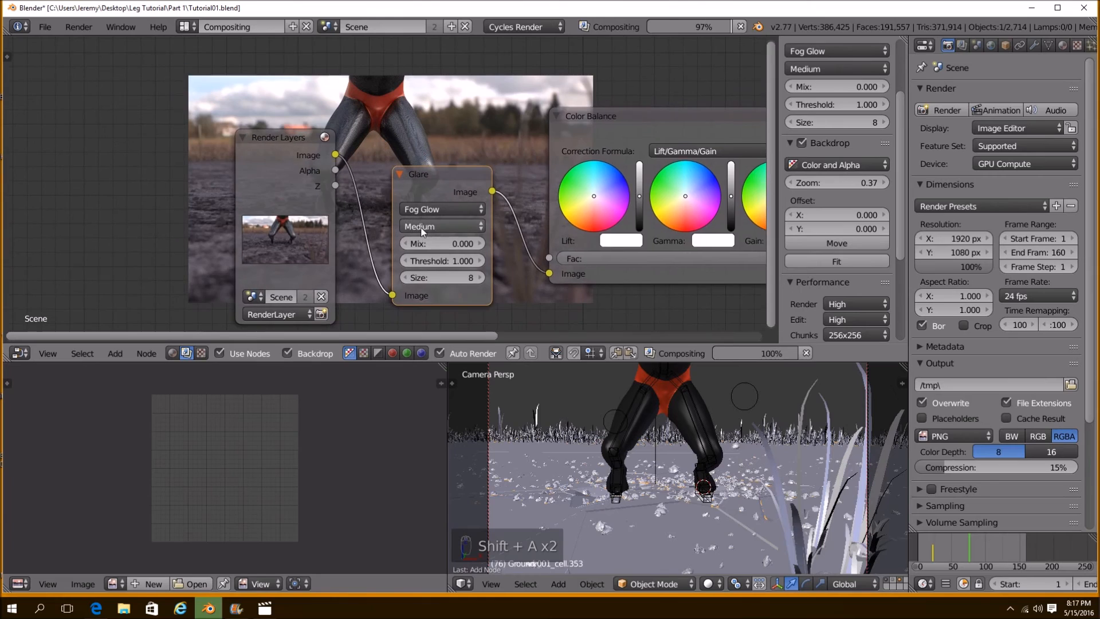
Try a threshold of 0.6 and a size of 9 on the Fog Glow glare
scroll(422, 228, up, 3)
click(412, 282)
click(412, 282)
click(412, 282)
mouse_move(480, 269)
middle_down()
mouse_move(470, 290)
mouse_move(470, 273)
middle_up()
click(410, 287)
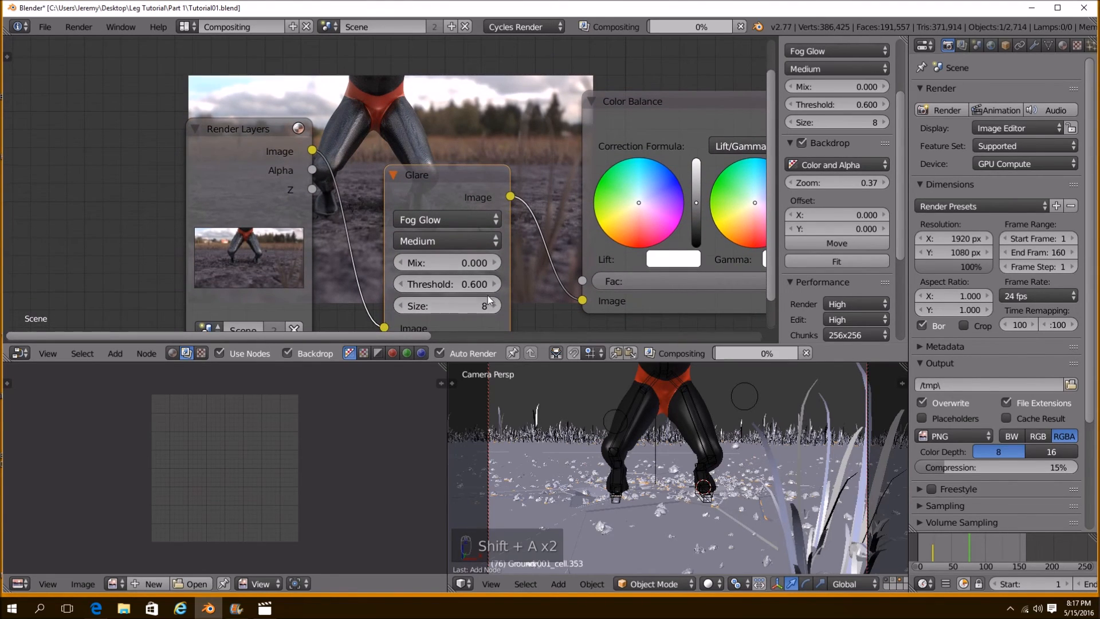
click(496, 306)
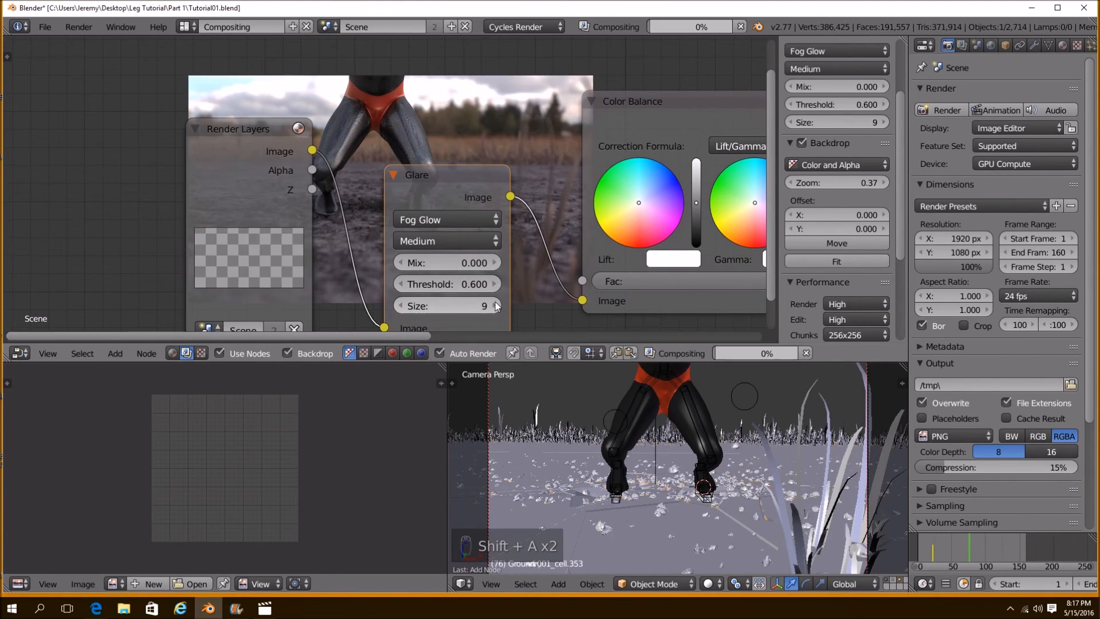
Set the Fog Glow glare to Low quality, size 8 and threshold 0.9, and move Render Layers farther away from it
click(461, 240)
click(441, 178)
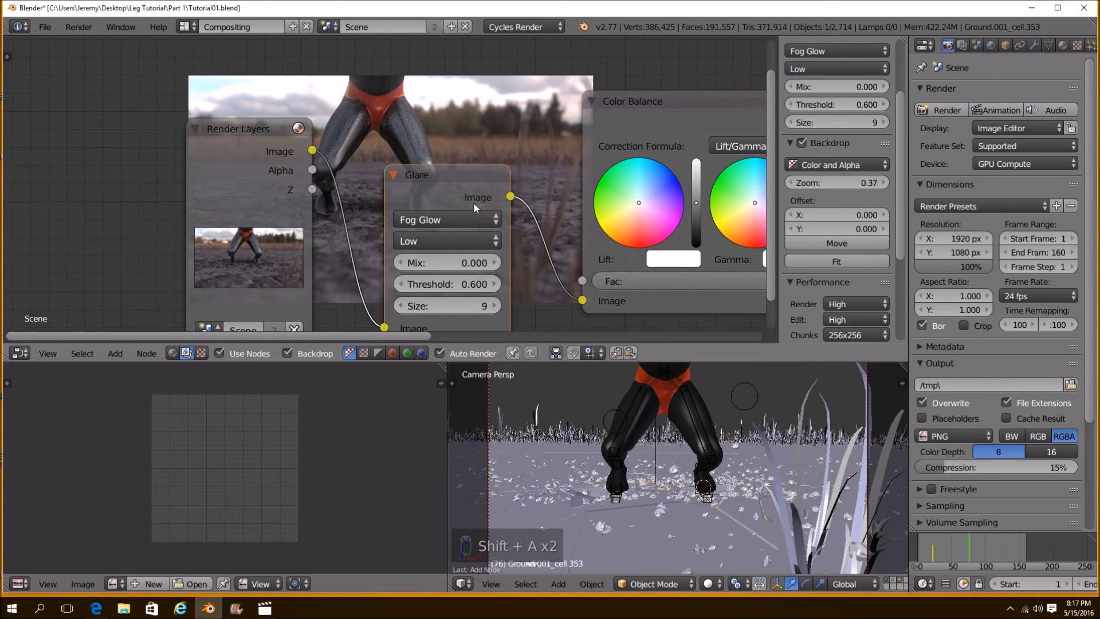
click(402, 306)
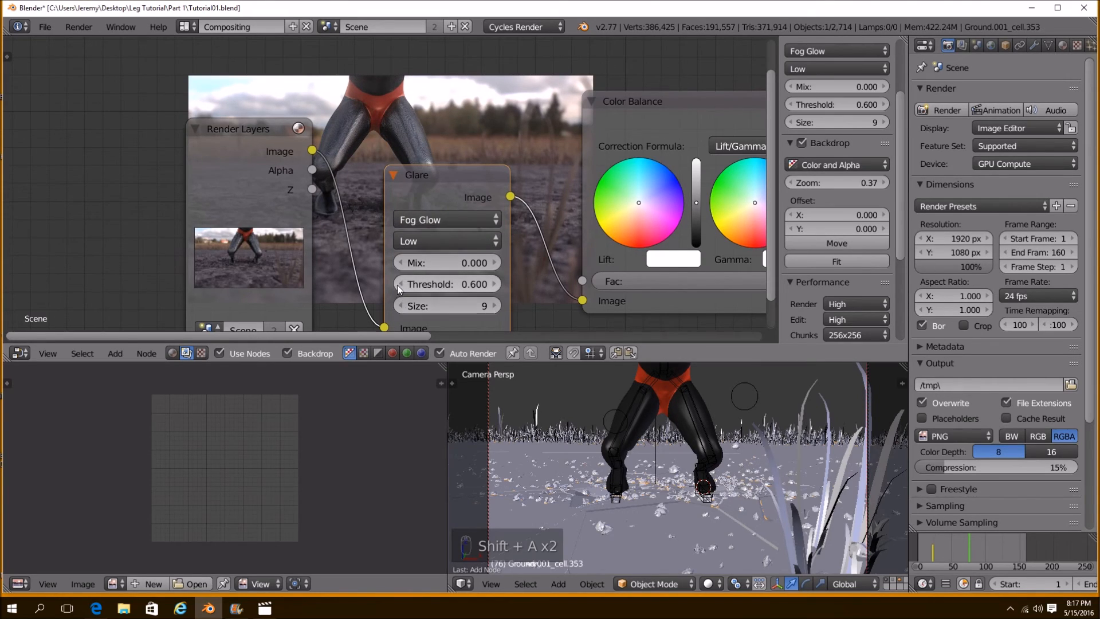
click(497, 284)
click(498, 284)
click(498, 284)
scroll(498, 283, down, 2)
middle_drag(304, 195, 400, 192)
drag(400, 192, 184, 198)
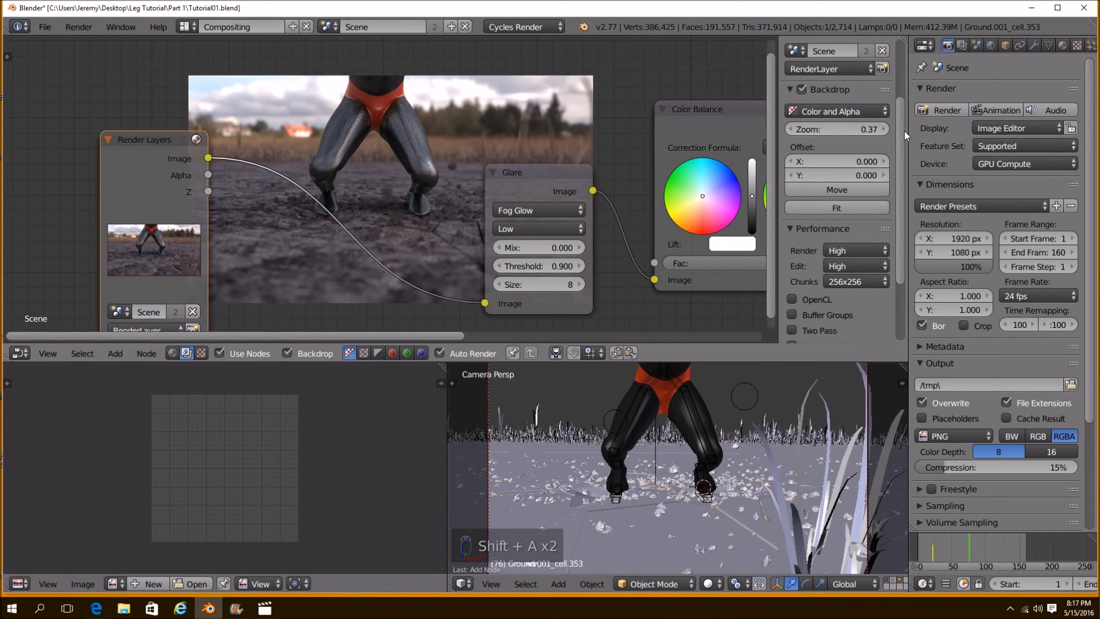
Set the scene's color management view transform to Film and raise the exposure to about 1.03
click(966, 46)
click(976, 45)
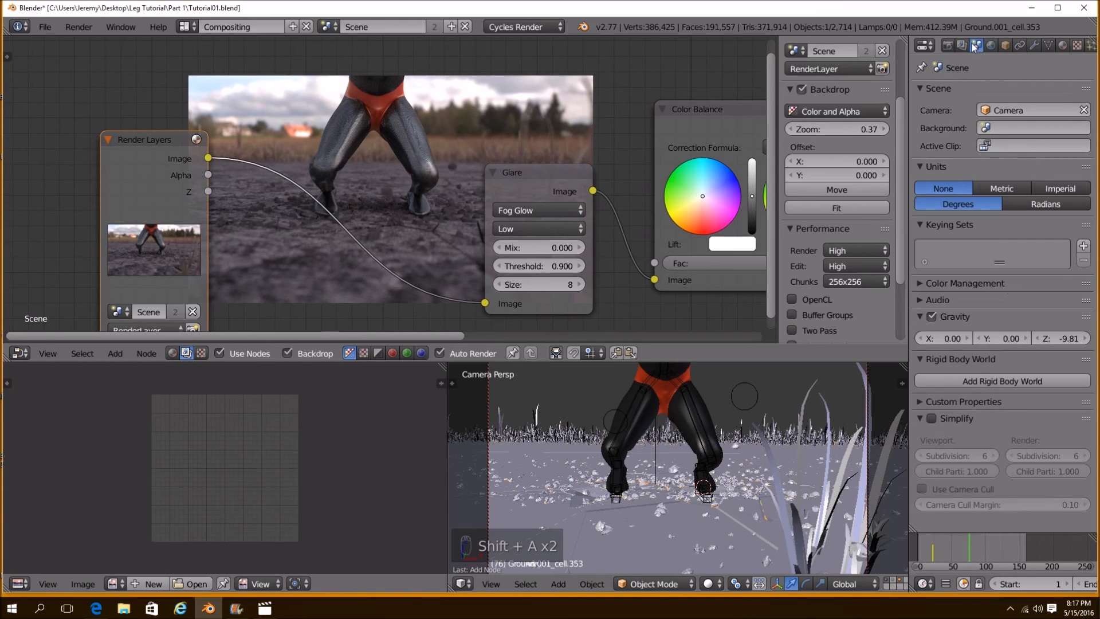
click(987, 285)
click(997, 321)
click(1010, 359)
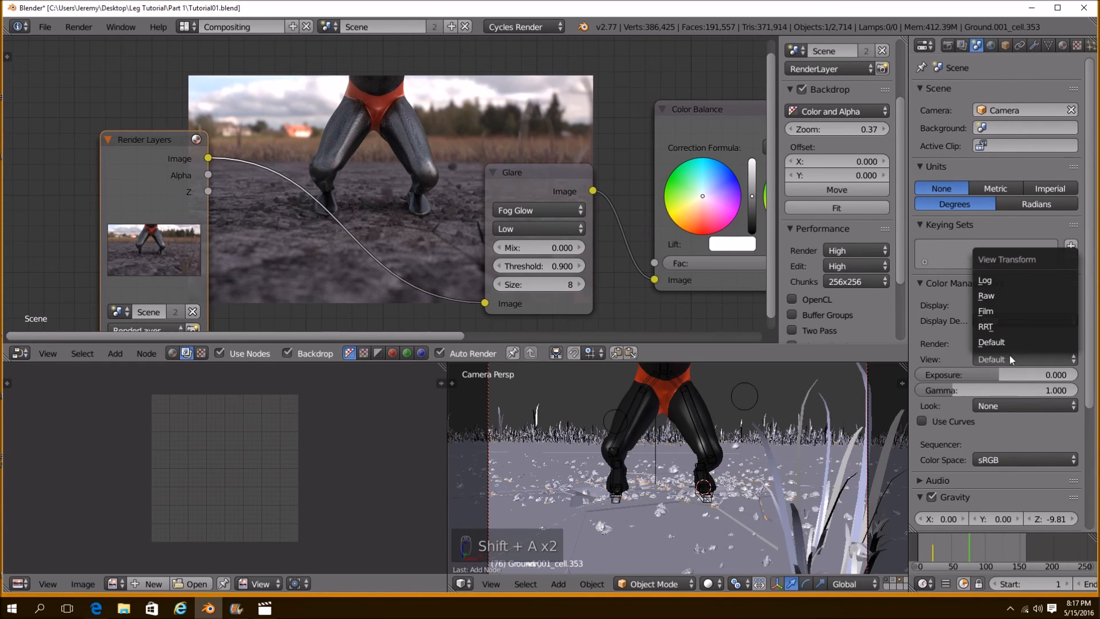
click(999, 312)
scroll(463, 49, up, 2)
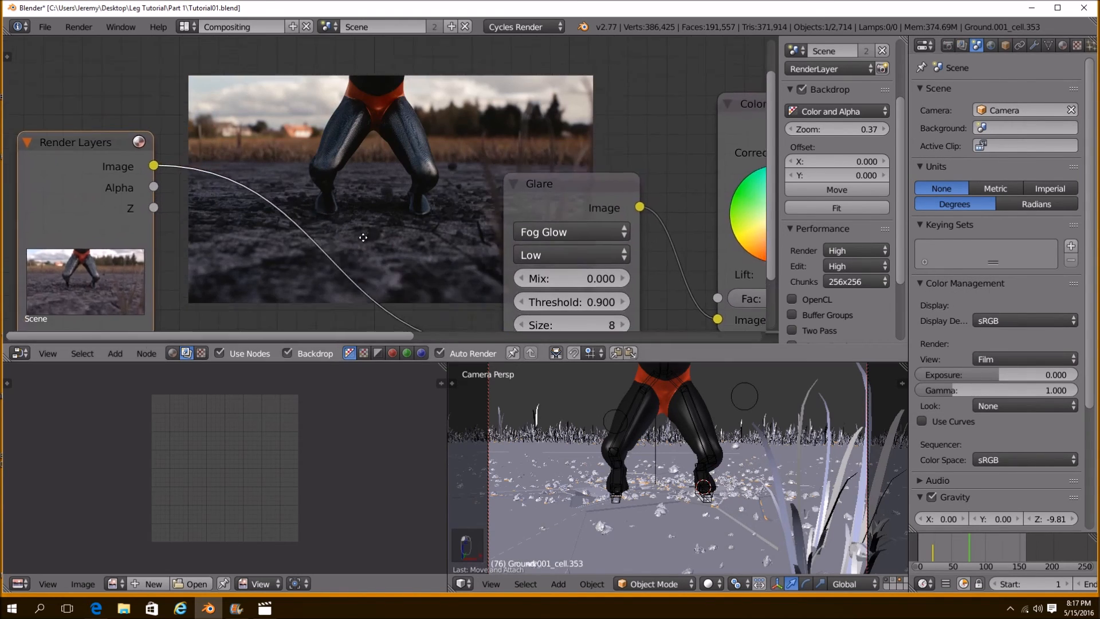
drag(995, 378, 1005, 379)
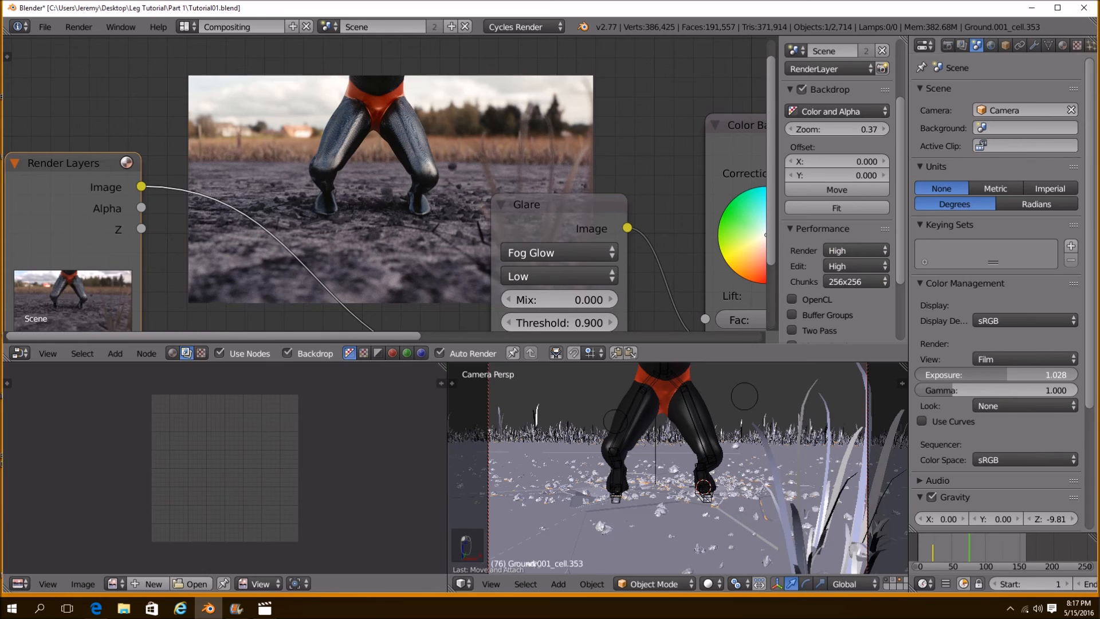
Duplicate the Glare node onto the link before the Fog Glow glare and set the copy's type to Streaks
middle_drag(562, 236, 586, 201)
key(shift+d)
click(366, 223)
click(366, 223)
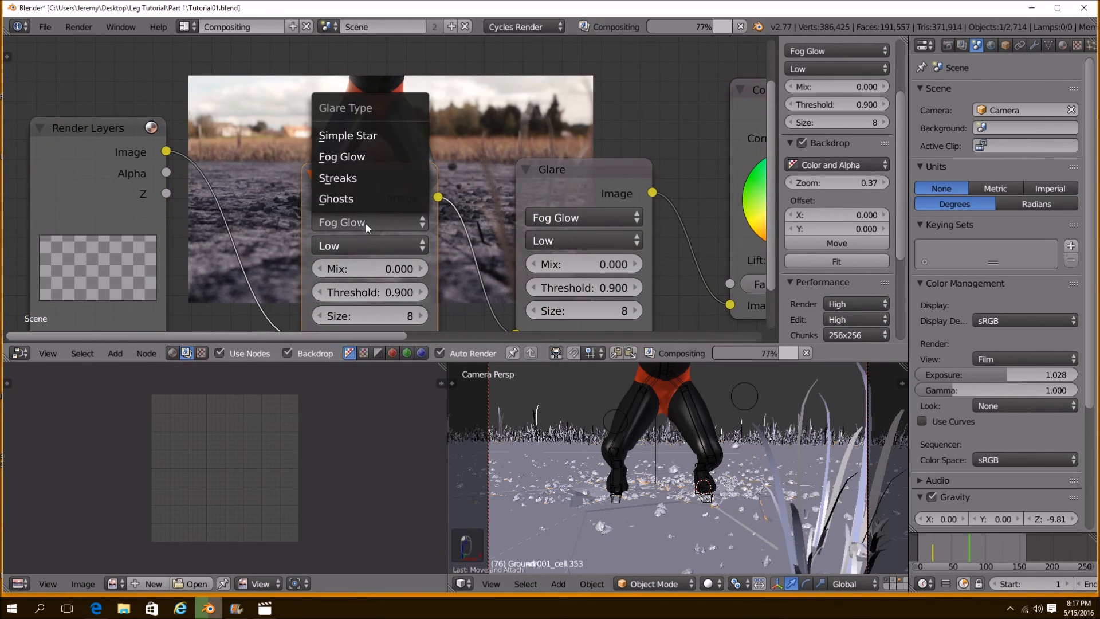
click(355, 182)
mouse_move(390, 187)
mouse_down()
mouse_move(372, 205)
mouse_move(375, 222)
mouse_up()
middle_drag(410, 184, 441, 249)
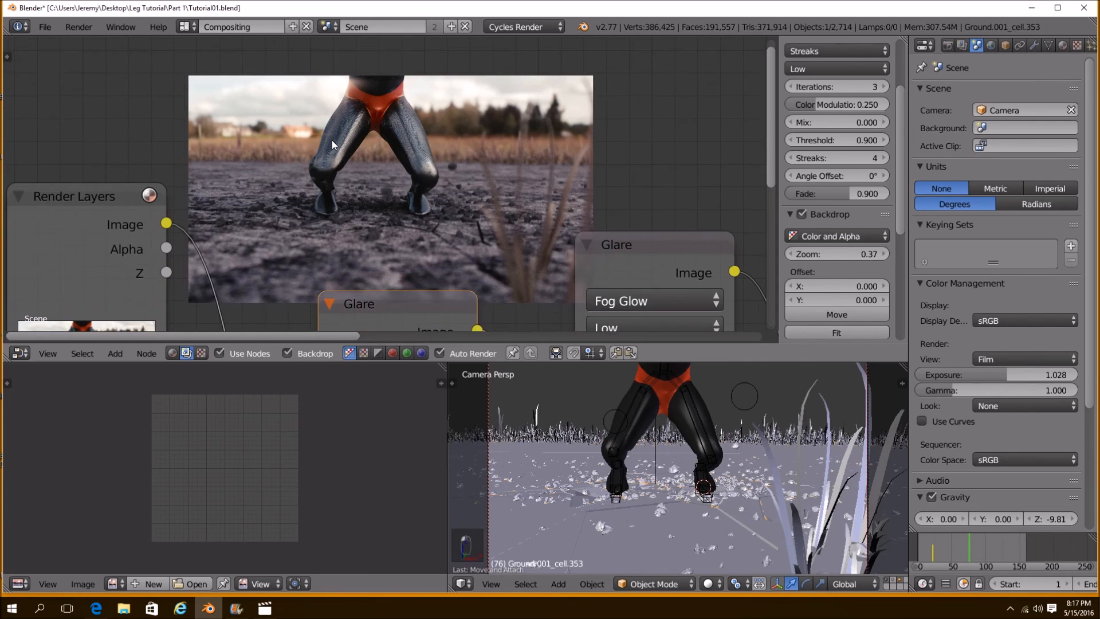
Show the Viewer Node image in the image editor and inspect the composited figure up close and in full
click(121, 585)
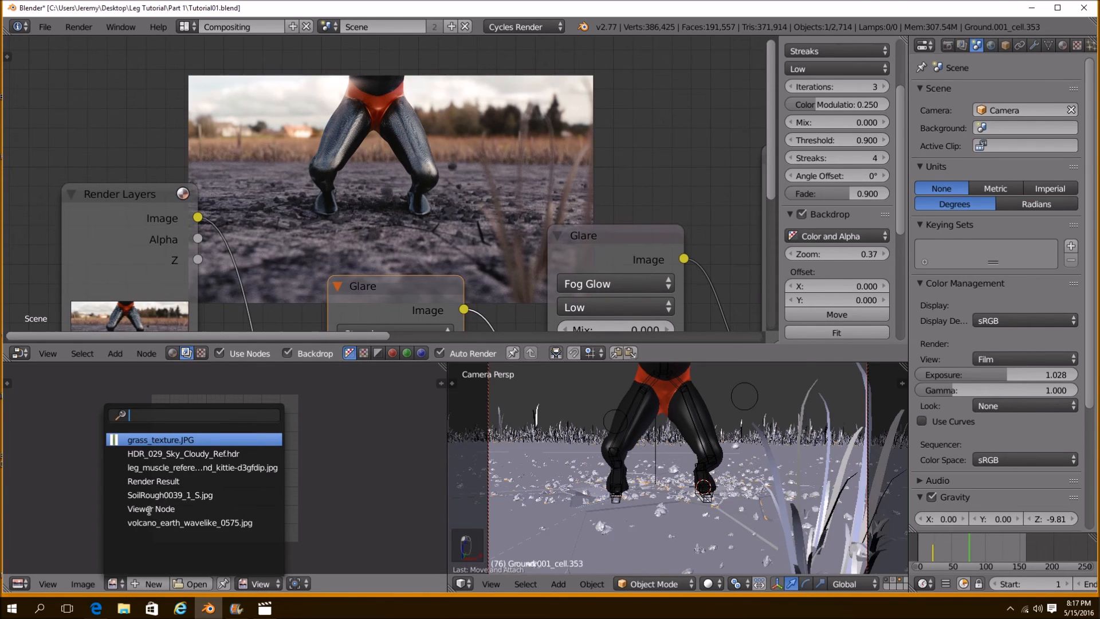
click(142, 509)
middle_drag(138, 509, 206, 476)
scroll(205, 480, up, 3)
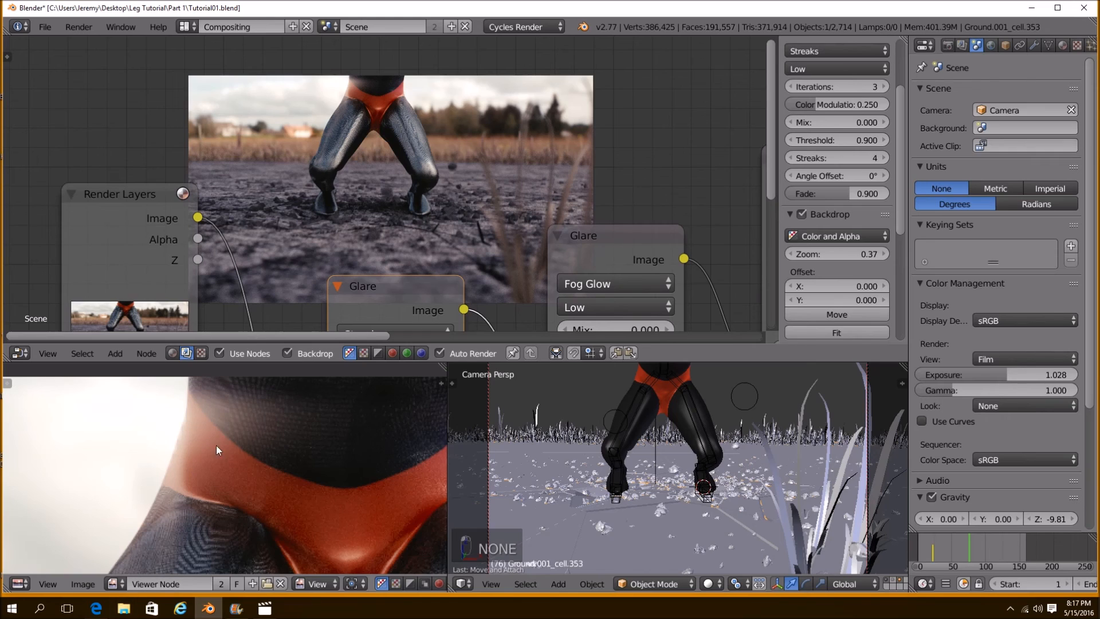
scroll(210, 490, down, 5)
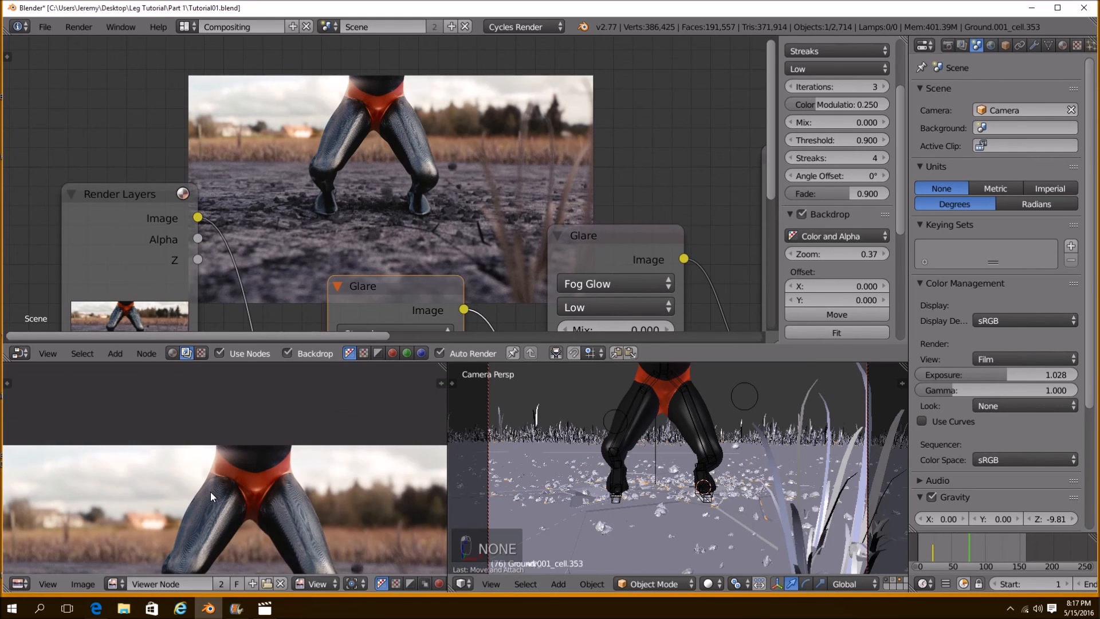
middle_drag(222, 452, 219, 438)
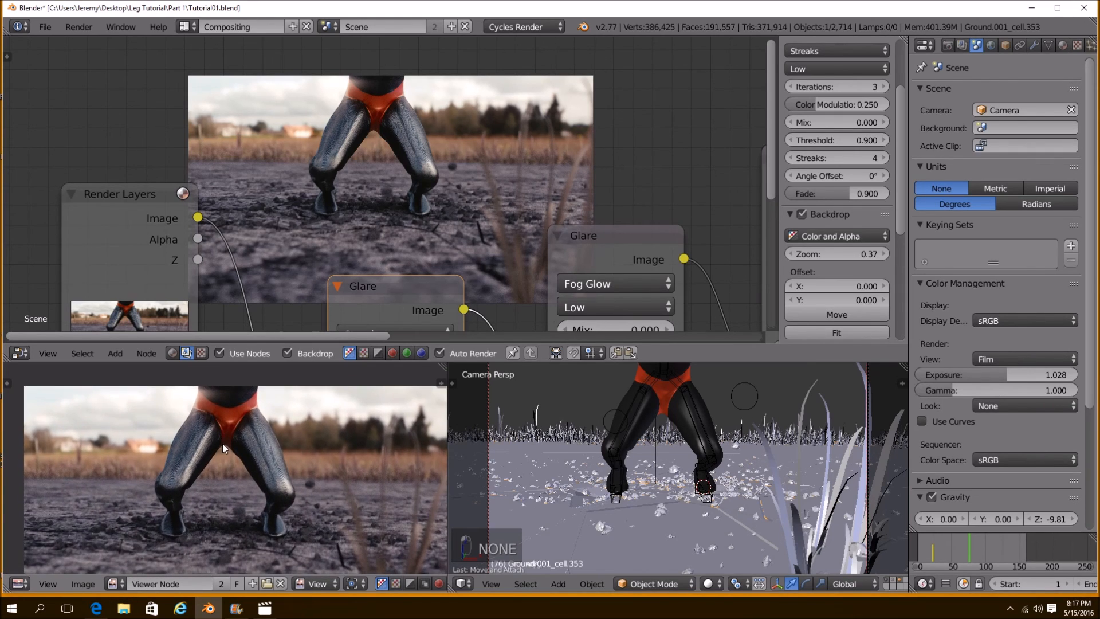
scroll(222, 443, up, 2)
scroll(348, 256, up, 1)
Try a threshold of 0.8 on the Streaks glare, then set it back to 0.9
mouse_move(348, 256)
middle_down()
mouse_move(309, 109)
mouse_move(312, 43)
middle_up()
click(294, 285)
scroll(233, 427, down, 3)
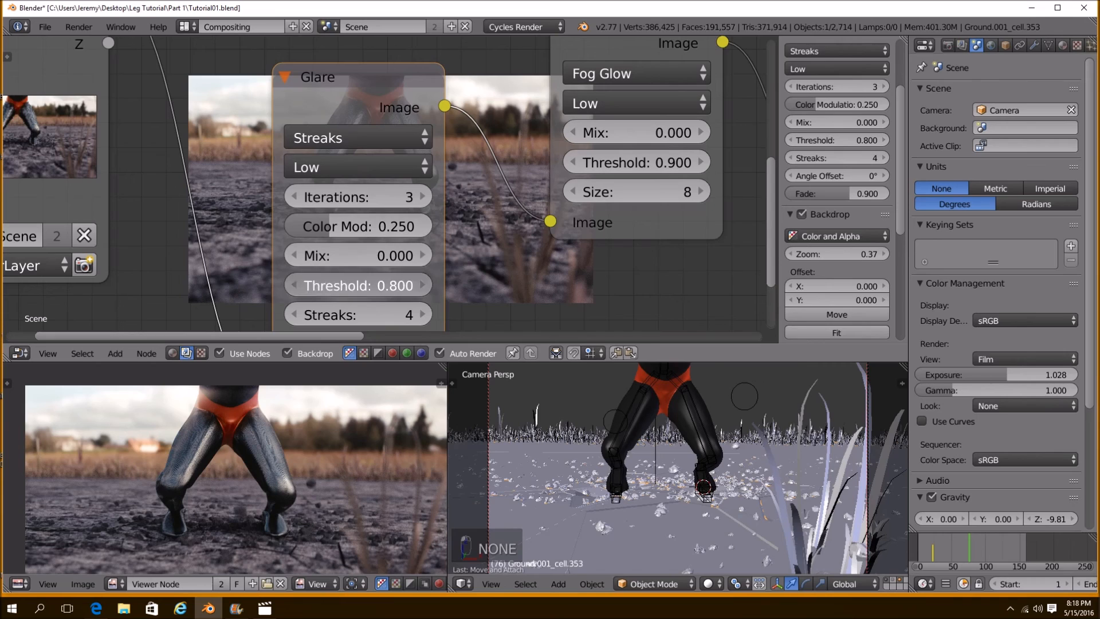
click(422, 285)
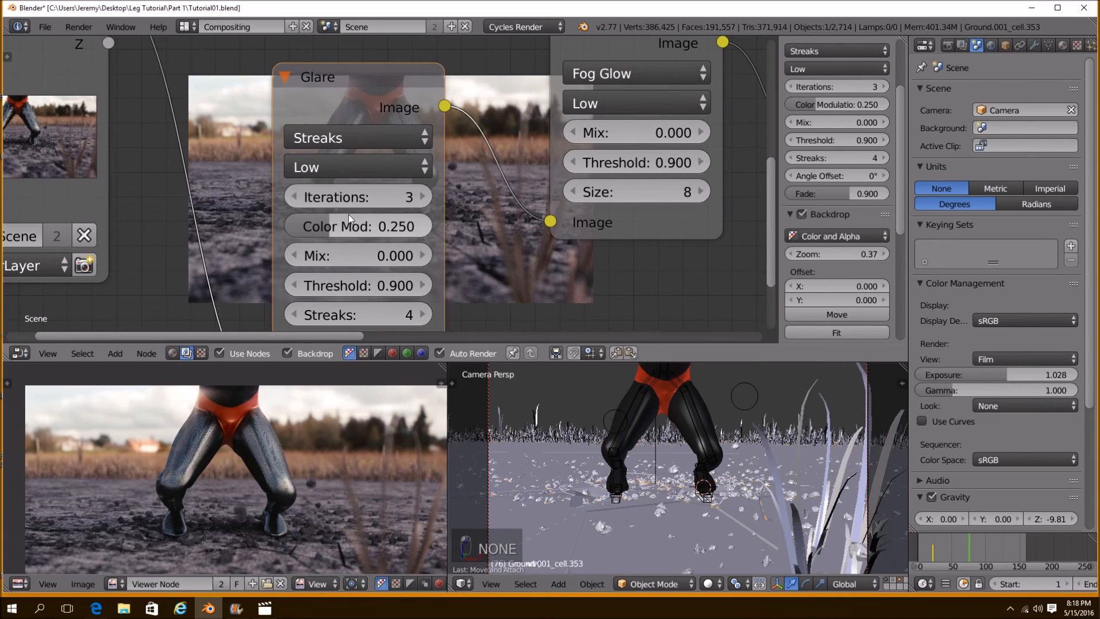
Set the Streaks glare's fade to 0.92 and save the file
middle_drag(354, 285, 358, 207)
mouse_move(378, 301)
mouse_down()
mouse_move(365, 300)
mouse_move(410, 294)
mouse_move(394, 298)
mouse_up()
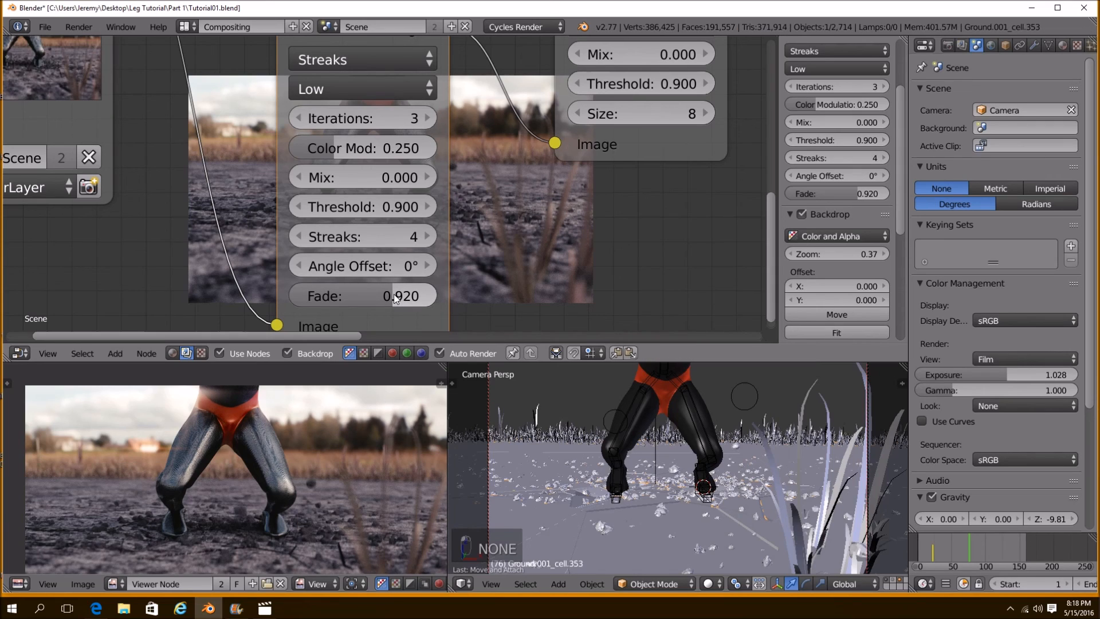
key(ctrl+s)
Examine the composited image in the maximized image editor, including a close view of the legs and feet, and restore the layout
click(379, 432)
scroll(359, 462, up, 1)
middle_drag(359, 462, 354, 463)
middle_drag(166, 80, 455, 233)
middle_drag(525, 192, 430, 213)
scroll(430, 214, up, 4)
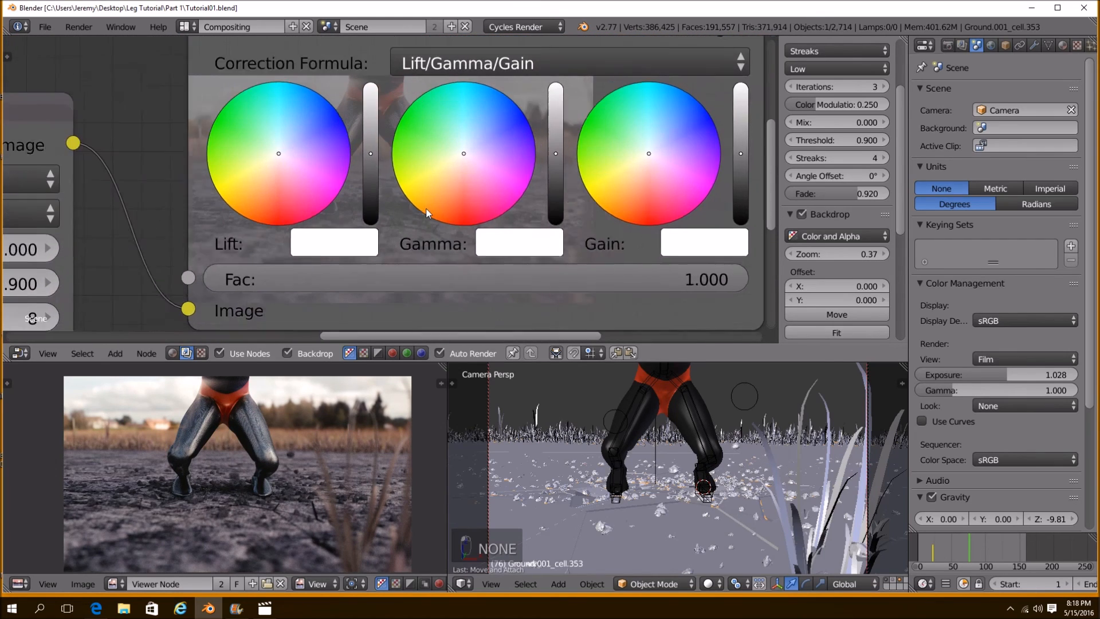
scroll(428, 220, down, 2)
key(ctrl+Up)
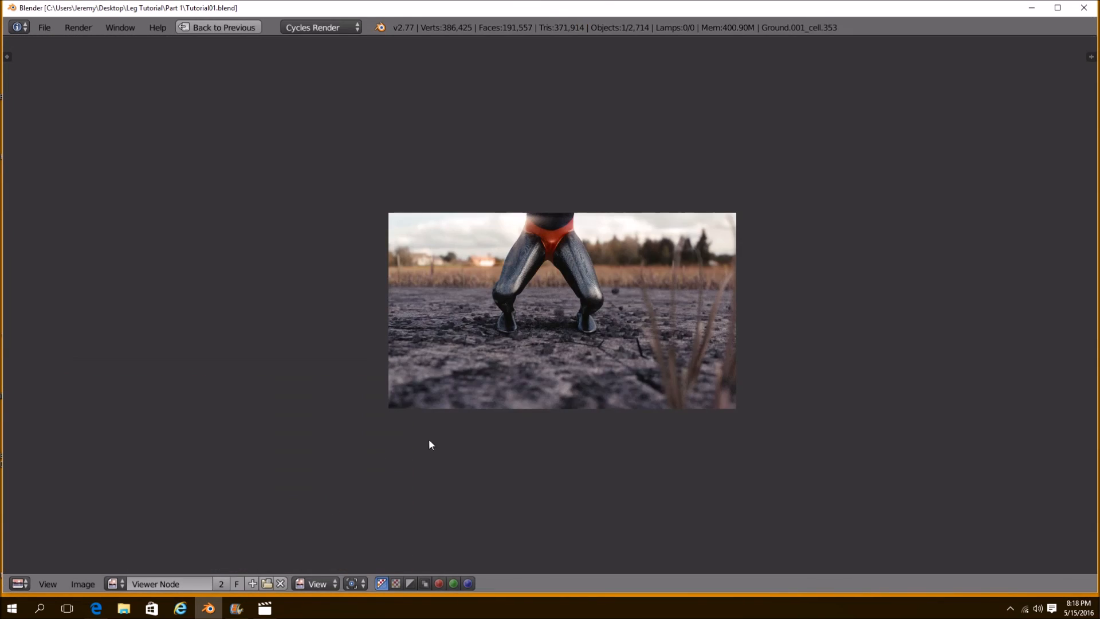
scroll(384, 459, up, 4)
scroll(545, 376, down, 1)
key(shift+space)
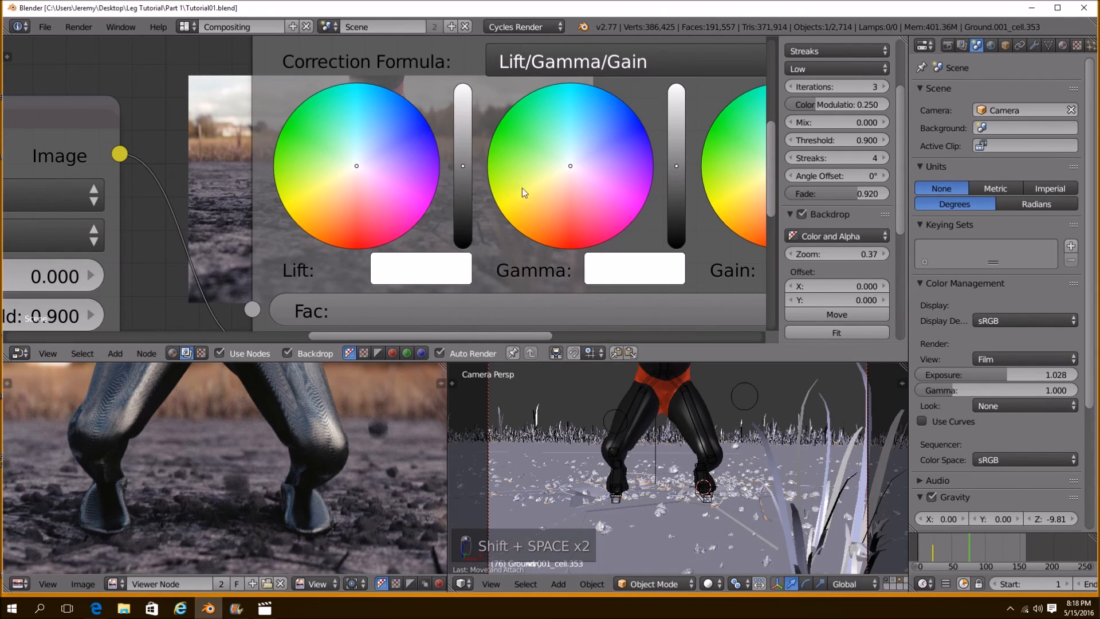
Shift the Color Balance node's gamma and gain slightly toward yellow-orange to warm the image
drag(558, 175, 564, 174)
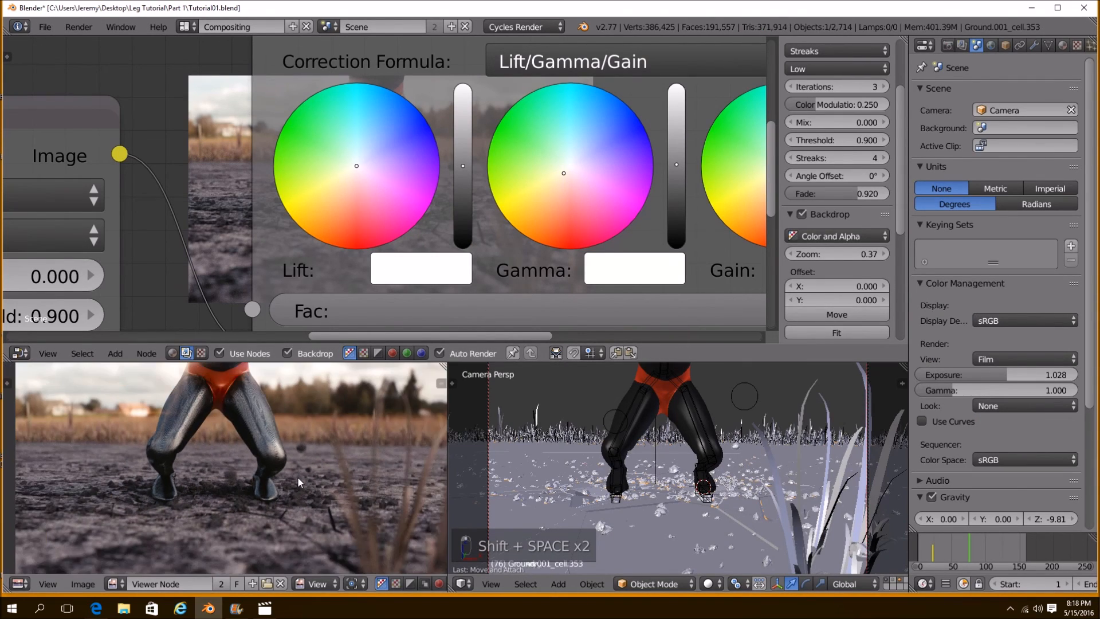
scroll(298, 478, down, 1)
middle_drag(298, 478, 291, 481)
middle_drag(673, 243, 537, 242)
drag(638, 172, 642, 174)
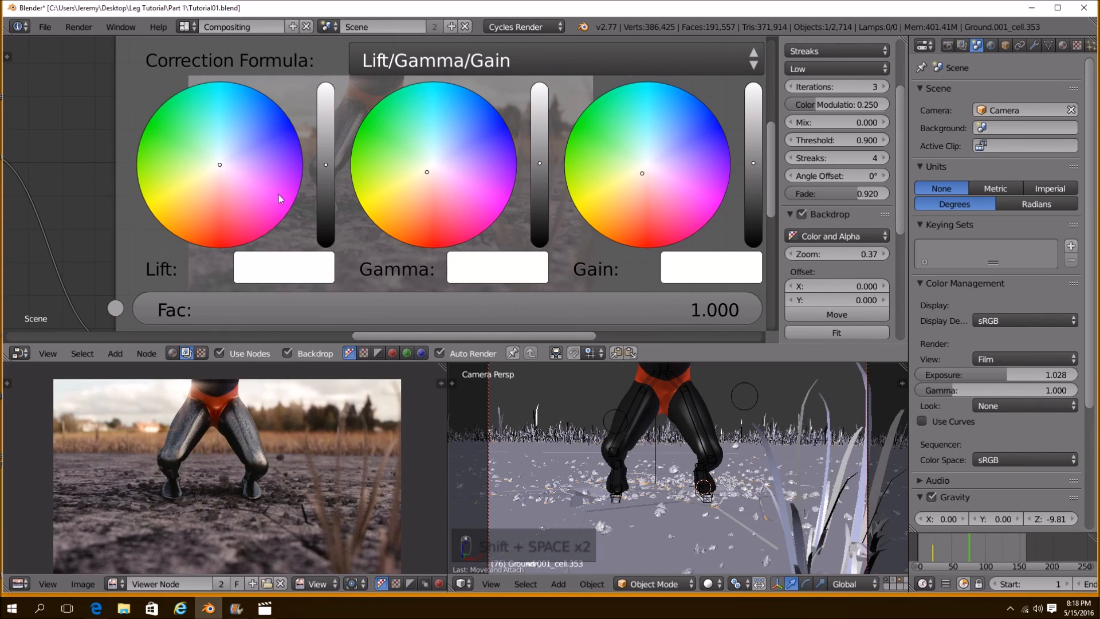
Shift the Color Balance node's lift slightly toward yellow-orange and inspect the graded image up close and in full
drag(228, 153, 217, 168)
key(shift+space)
scroll(501, 400, up, 4)
mouse_move(501, 400)
middle_down()
mouse_move(501, 380)
mouse_move(522, 383)
mouse_move(493, 391)
middle_up()
key(shift+space)
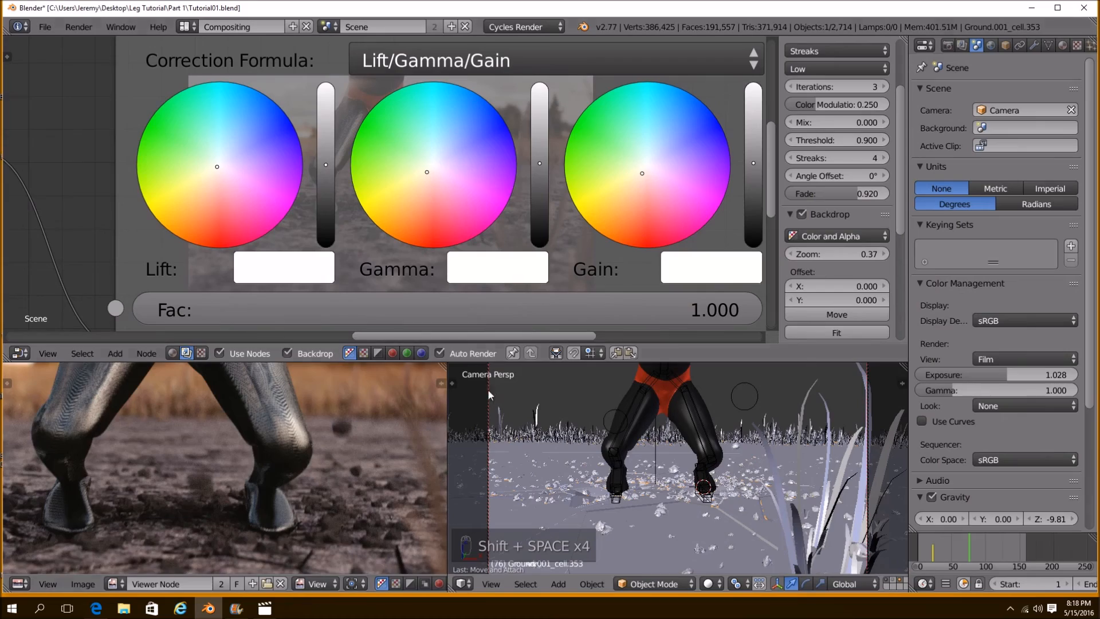
scroll(298, 422, down, 5)
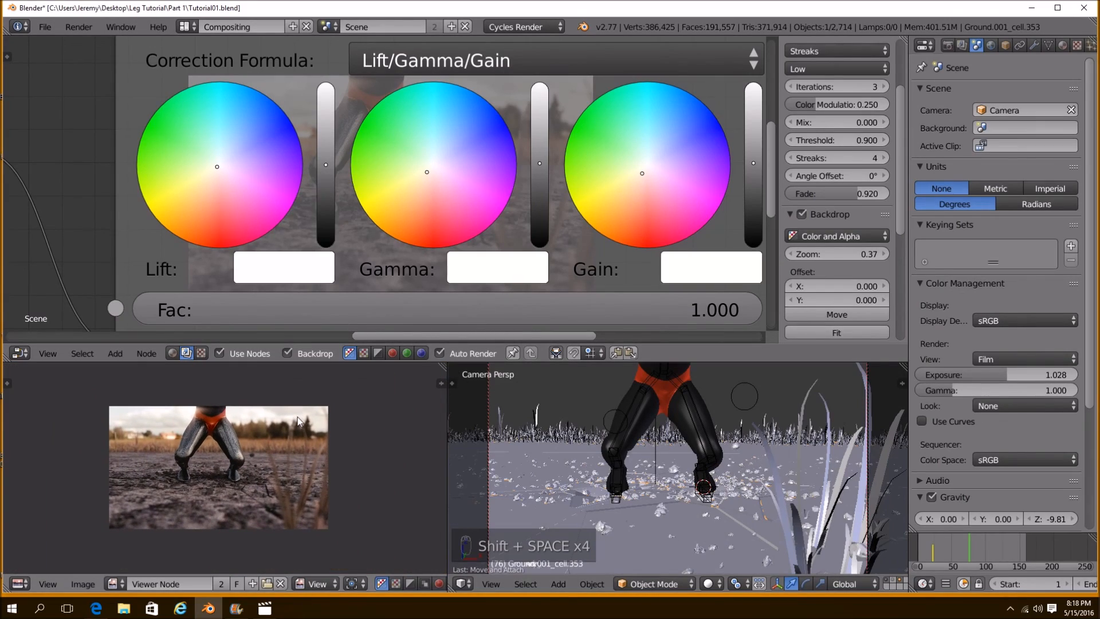